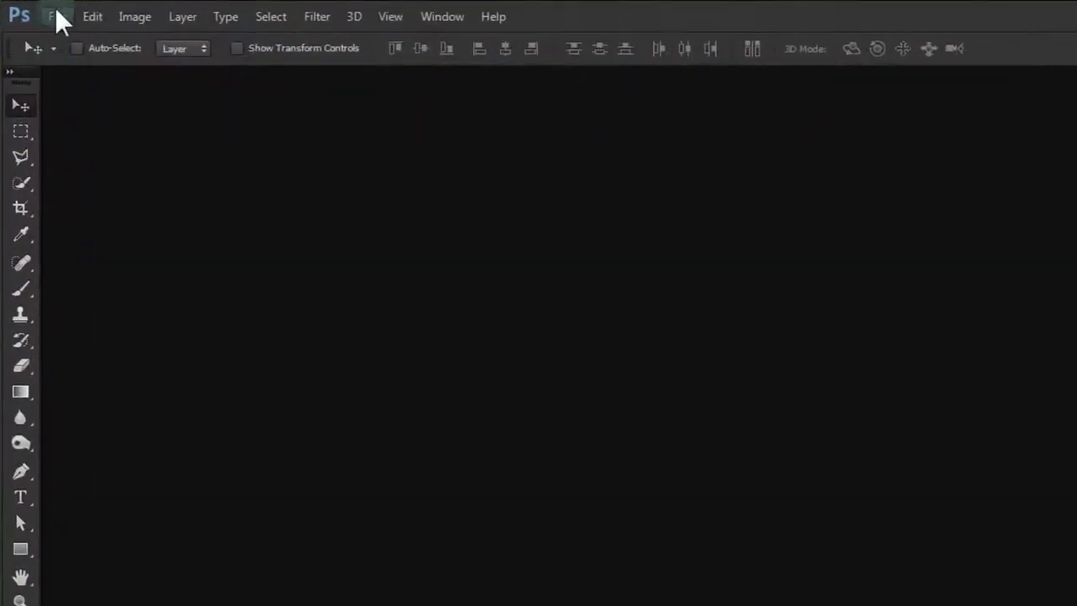
Create a new white 2600 × 2000 px document at 300 ppi in RGB colour.
click(56, 14)
click(264, 37)
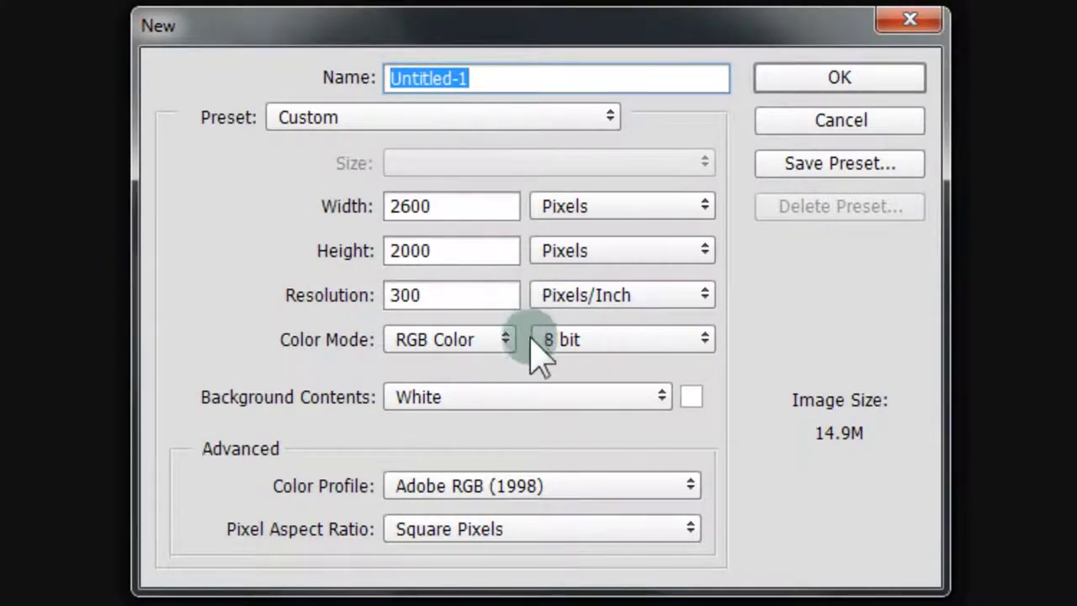
click(842, 79)
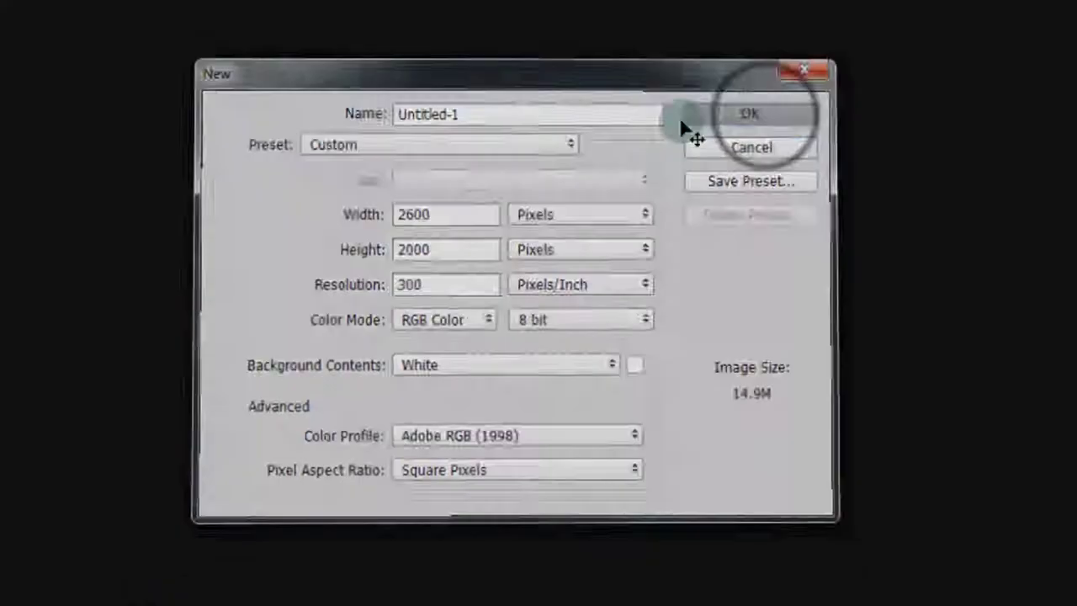
key(ctrl+plus)
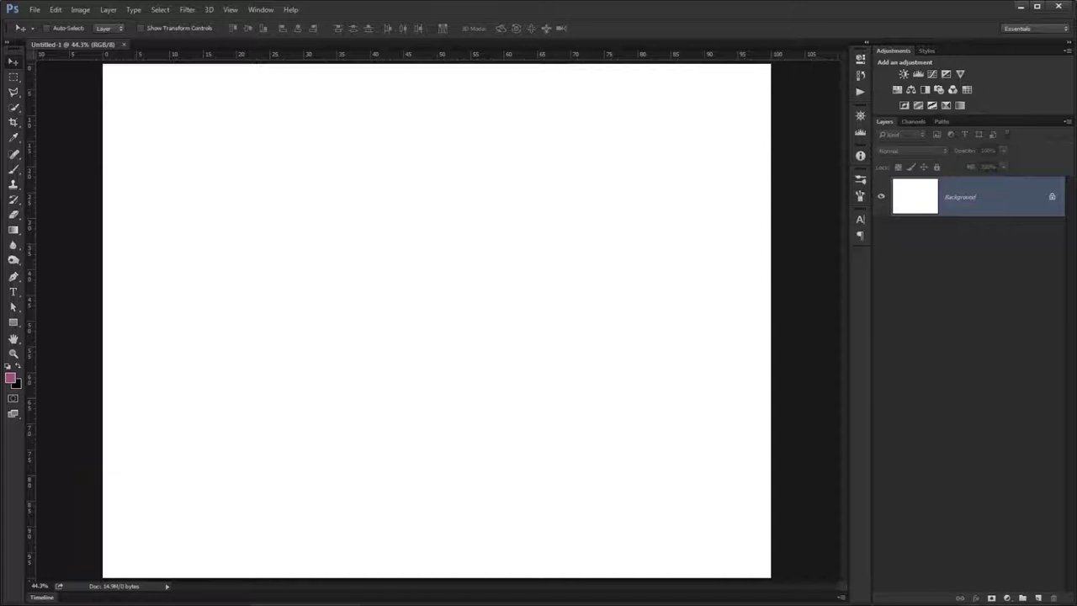
Drag the dead-tree wasteland photo from Explorer into the new document as Layer 1.
click(30, 604)
click(426, 205)
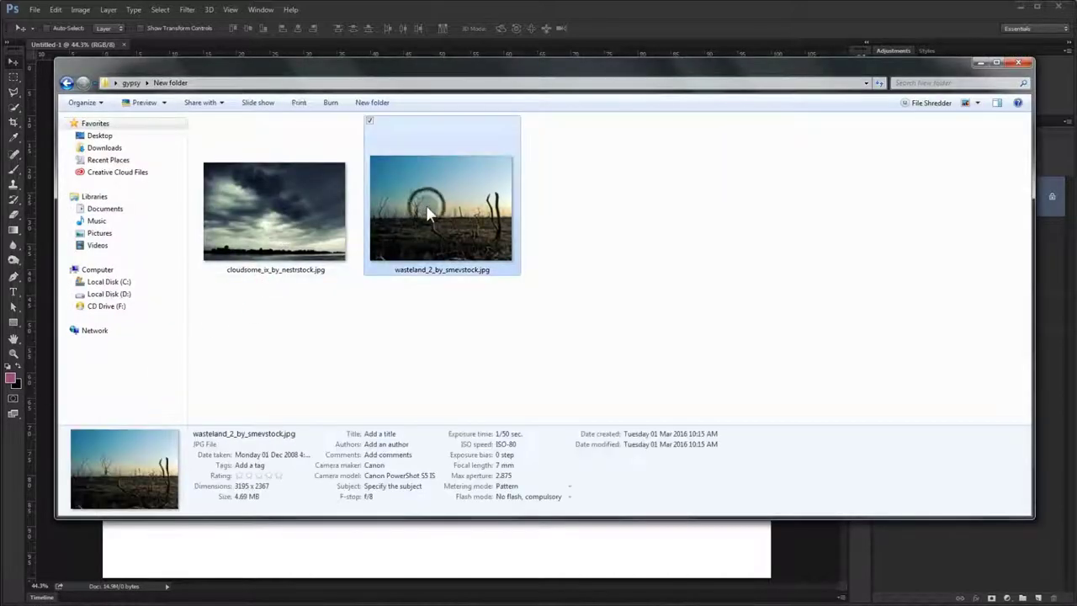
mouse_move(426, 209)
mouse_down()
mouse_move(52, 471)
mouse_move(18, 468)
mouse_up()
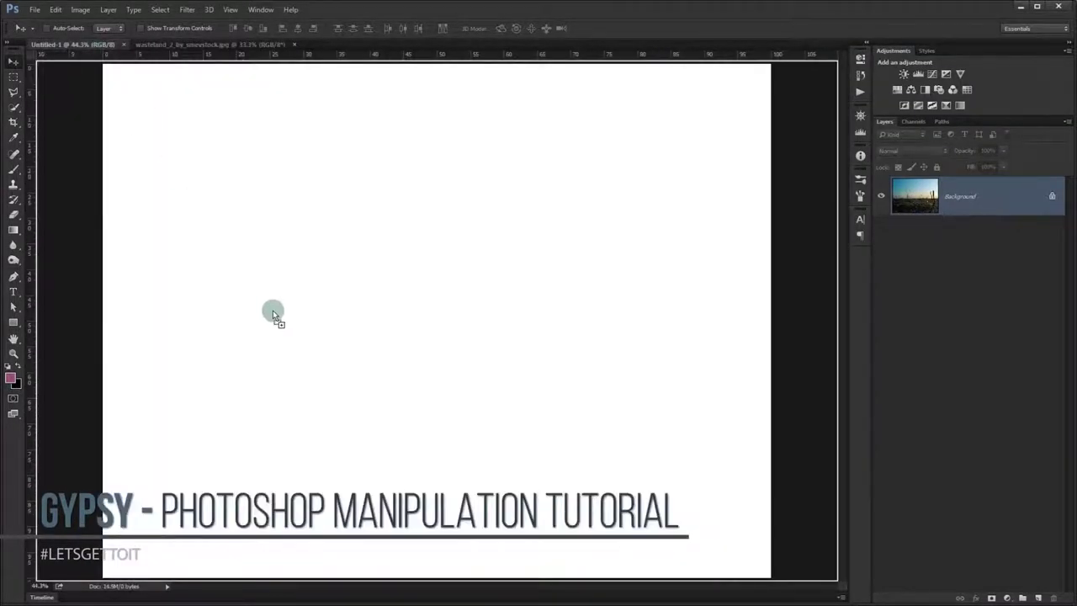
drag(88, 44, 271, 309)
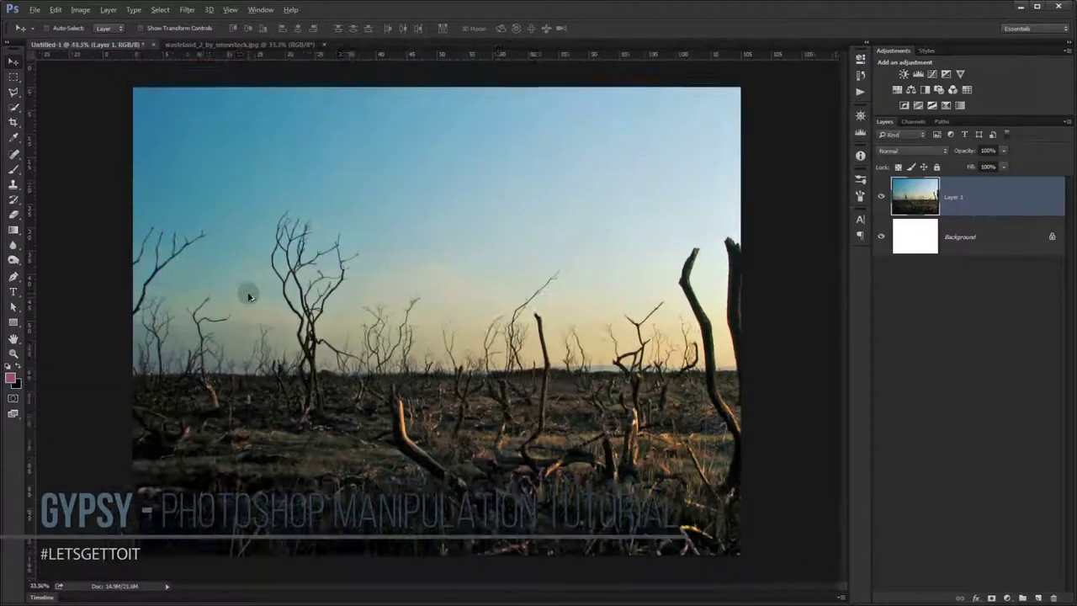
scroll(249, 297, down, 2)
Scale the wasteland photo to about 82%, leaving a white strip at the top, and commit.
key(ctrl+t)
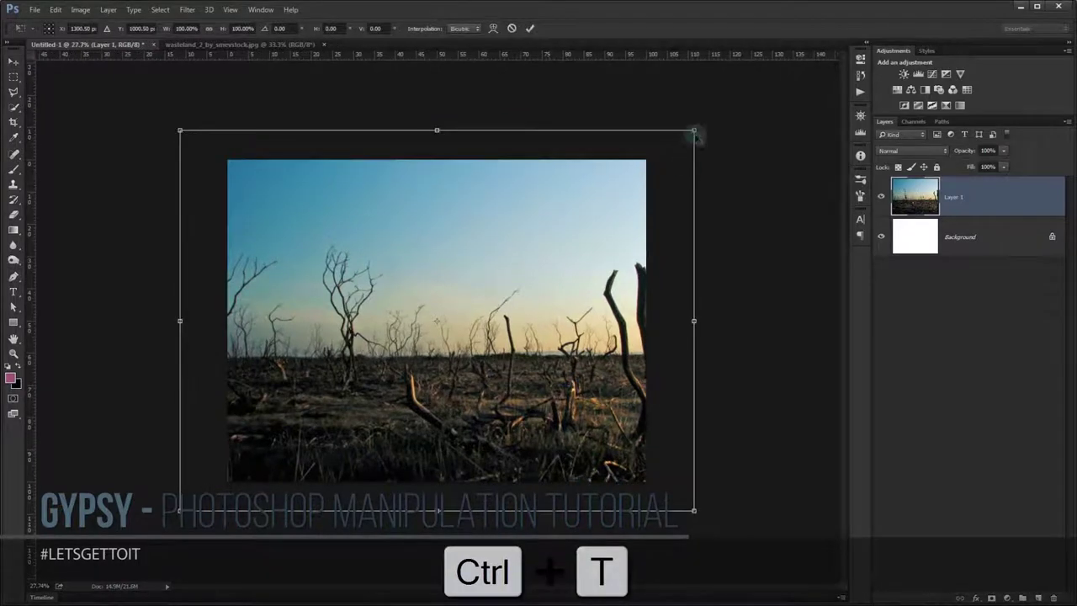
drag(695, 133, 659, 154)
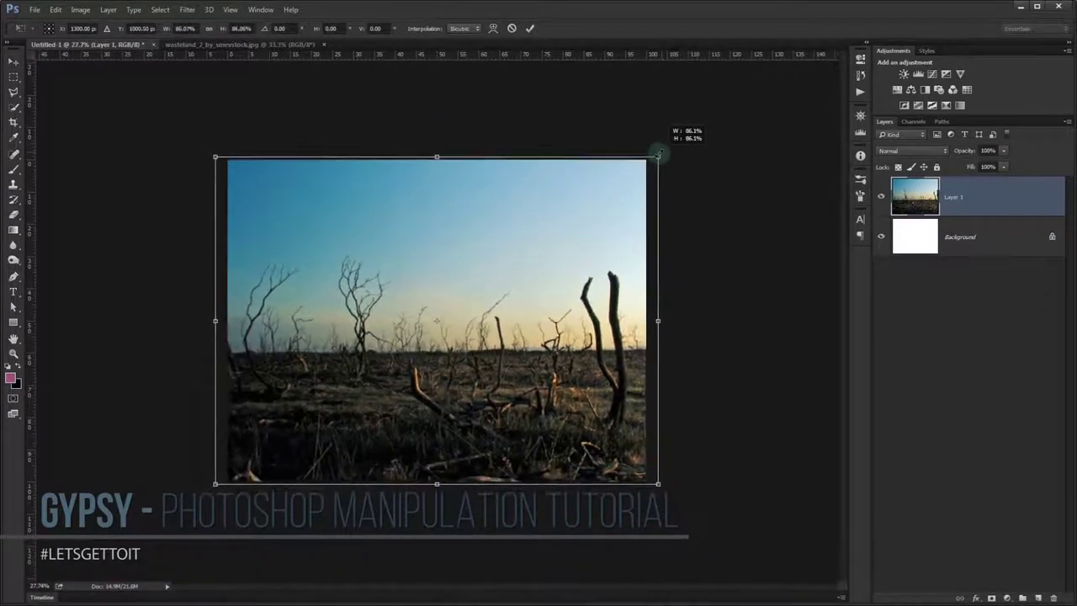
drag(659, 152, 649, 163)
drag(596, 254, 595, 280)
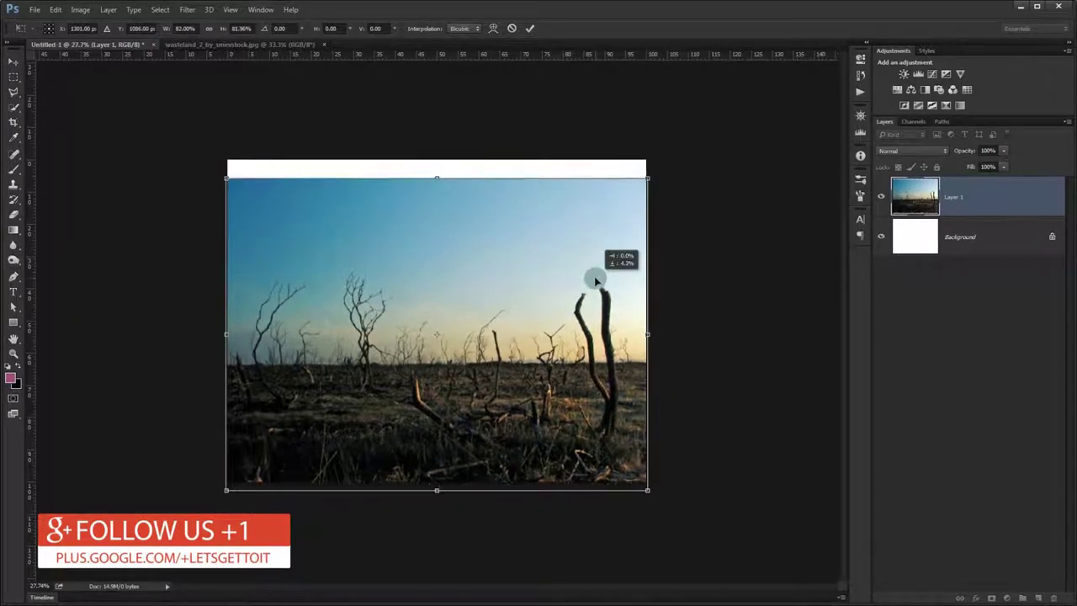
drag(595, 281, 598, 285)
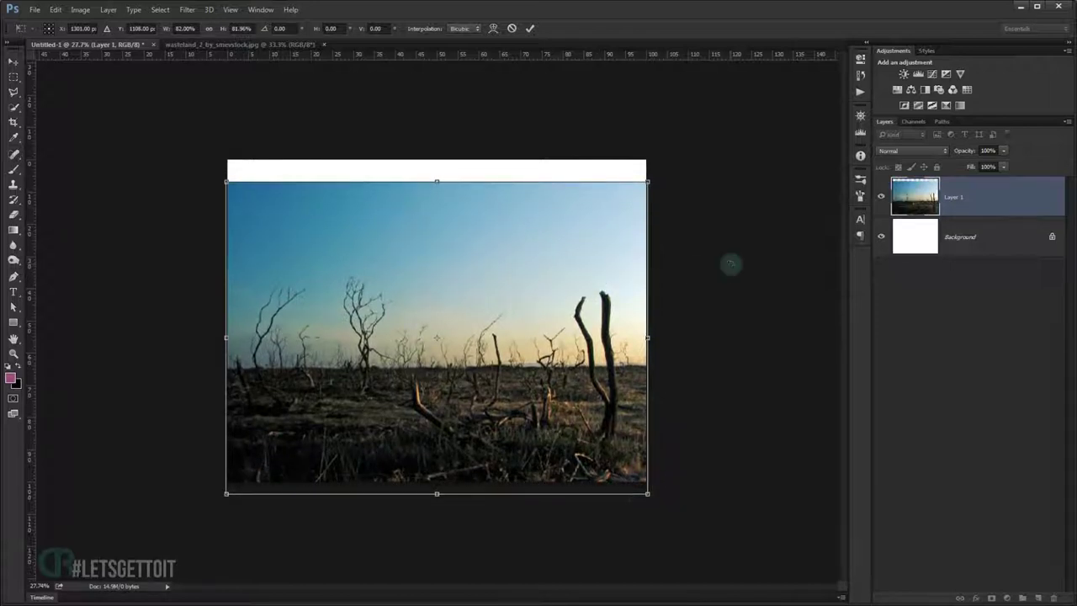
key(Return)
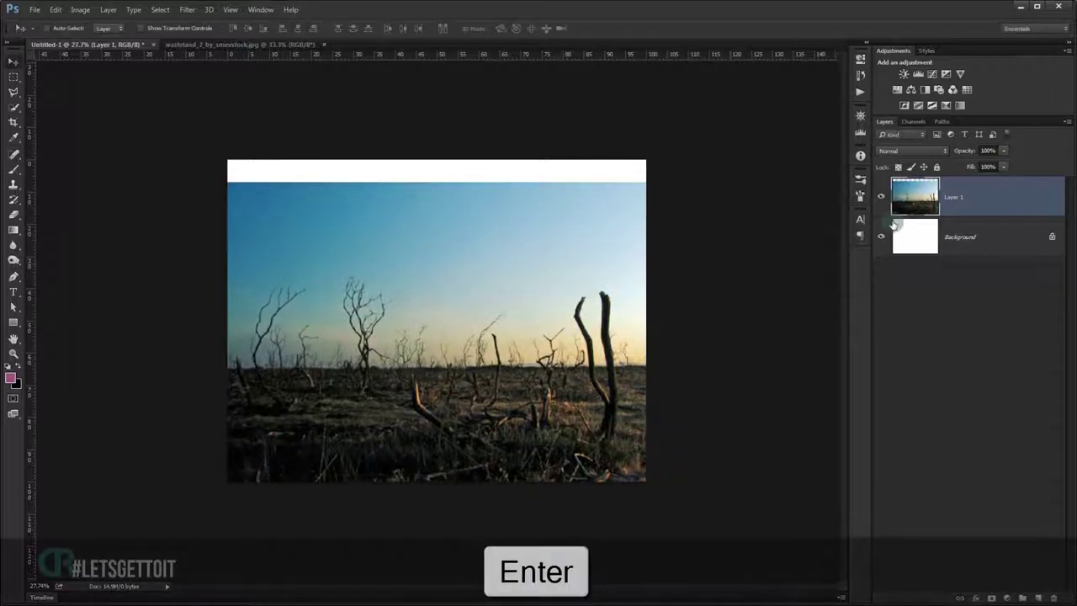
Add a layer mask to the wasteland layer and set up a black-over-white foreground-to-background gradient.
click(992, 598)
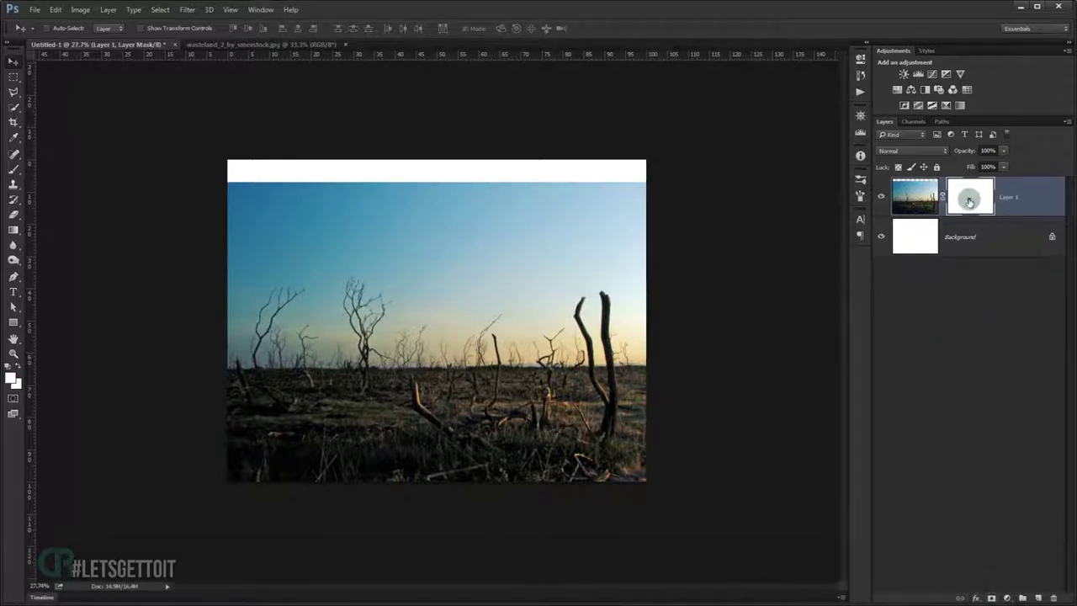
click(16, 230)
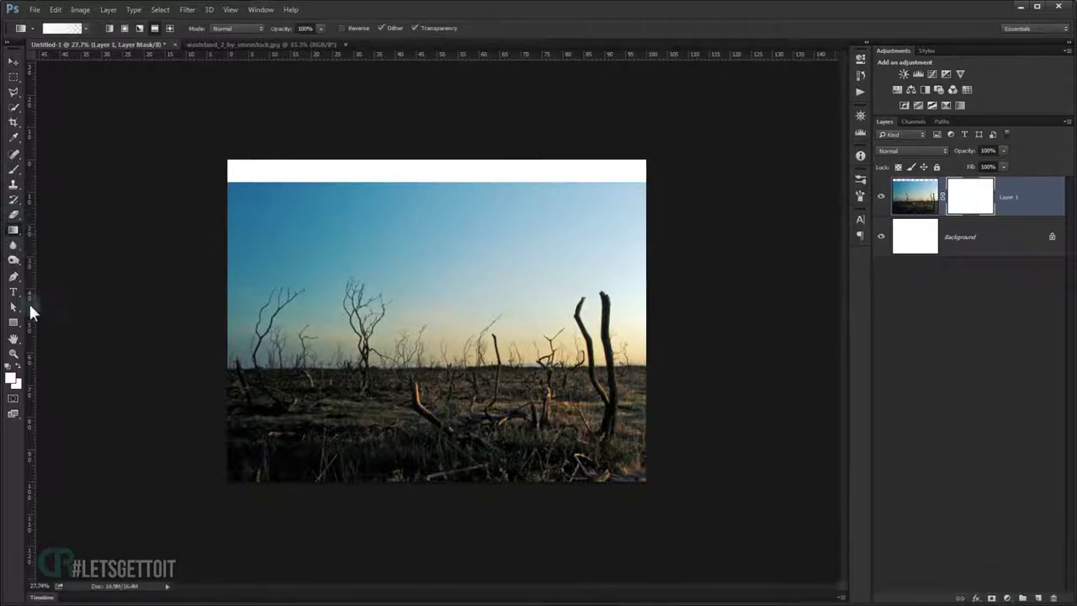
click(20, 369)
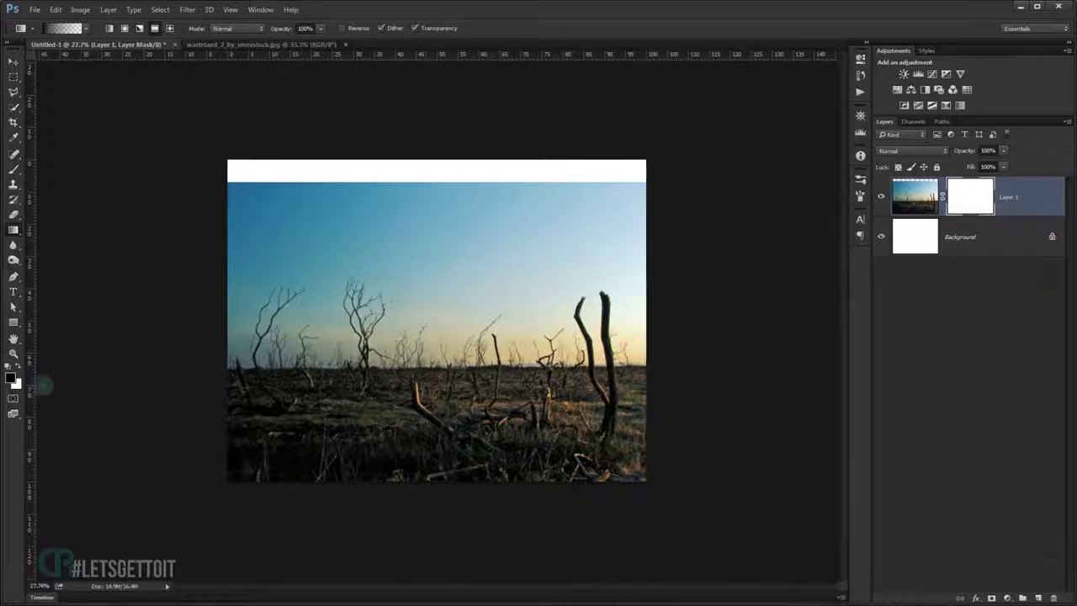
click(85, 28)
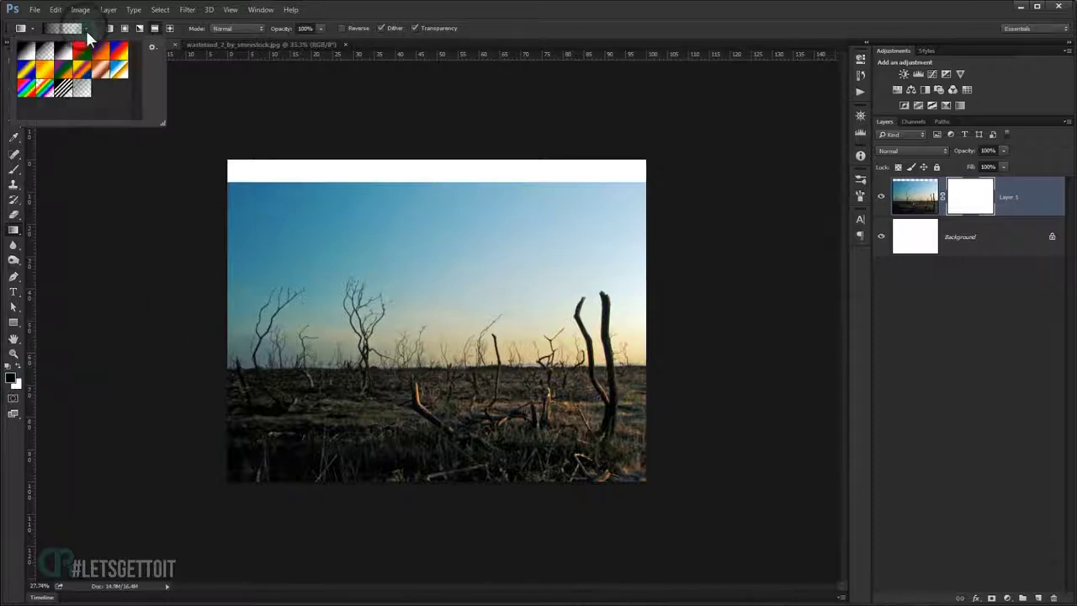
click(511, 9)
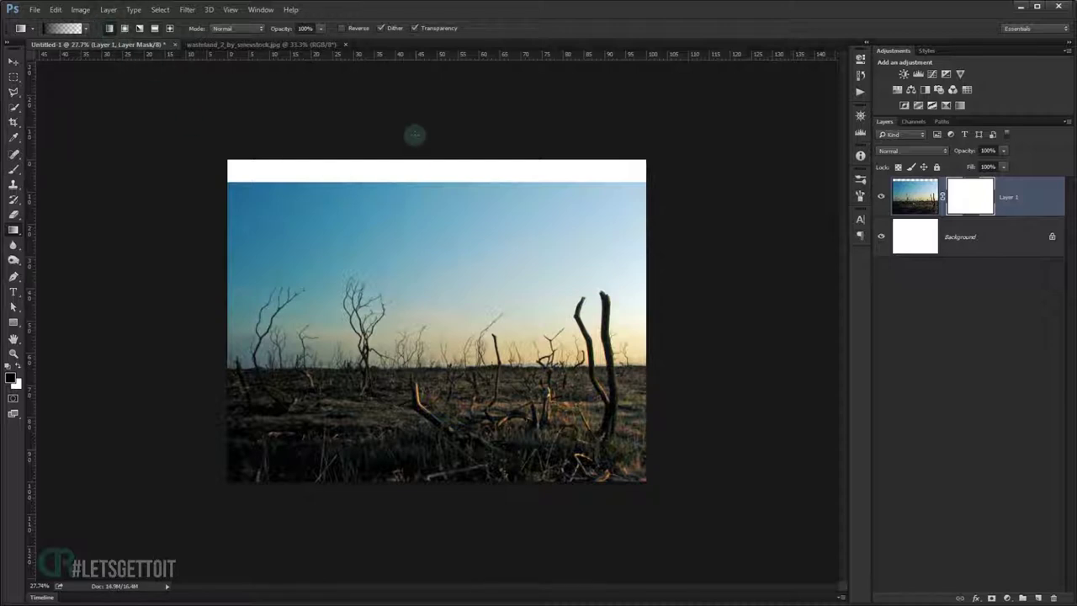
Drag a vertical gradient on the mask so the sky fades to white at the top.
drag(404, 327, 405, 327)
mouse_move(421, 133)
mouse_down()
mouse_move(413, 278)
mouse_move(436, 229)
mouse_move(431, 313)
mouse_up()
scroll(471, 147, down, 2)
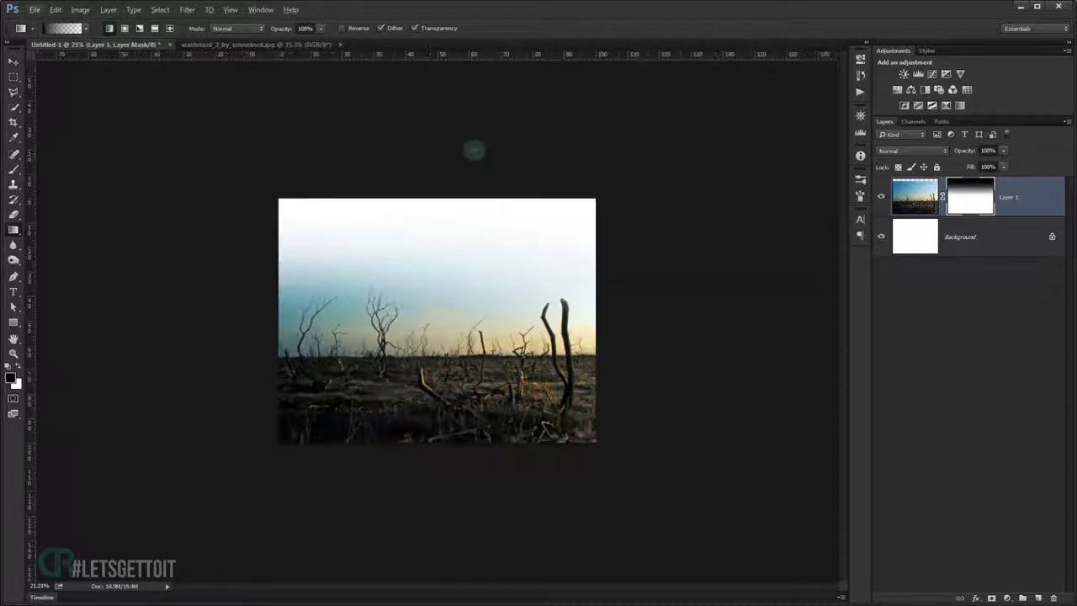
drag(464, 149, 464, 312)
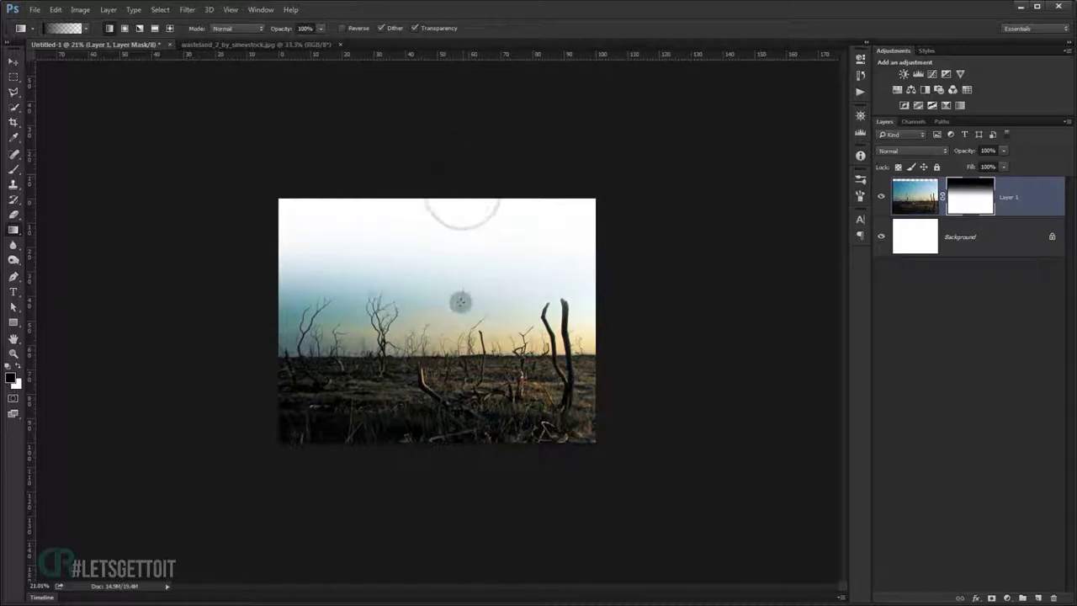
drag(445, 156, 452, 285)
scroll(407, 337, up, 4)
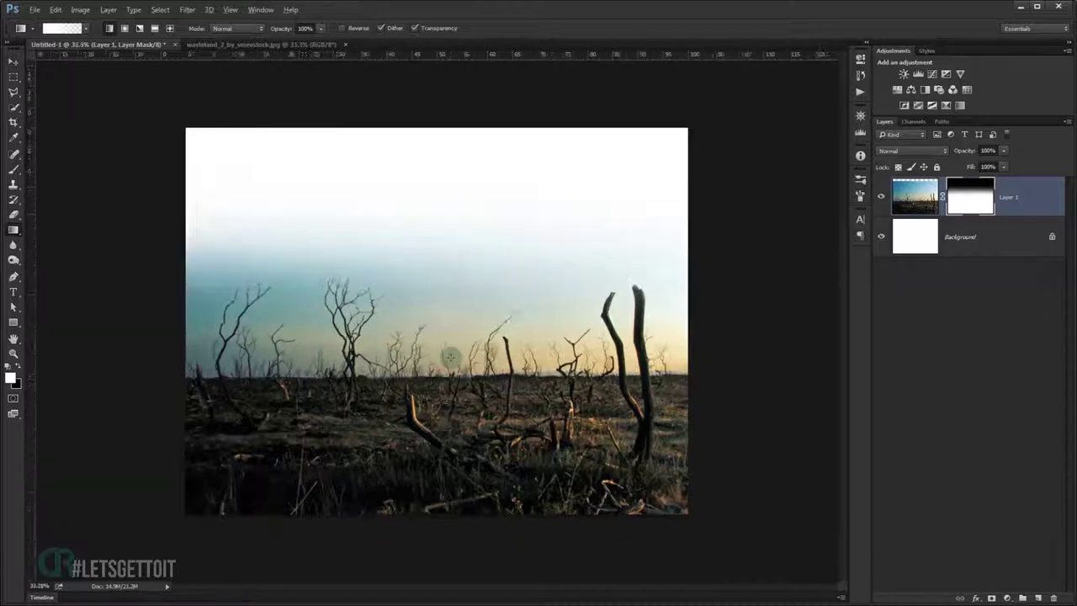
scroll(451, 358, down, 3)
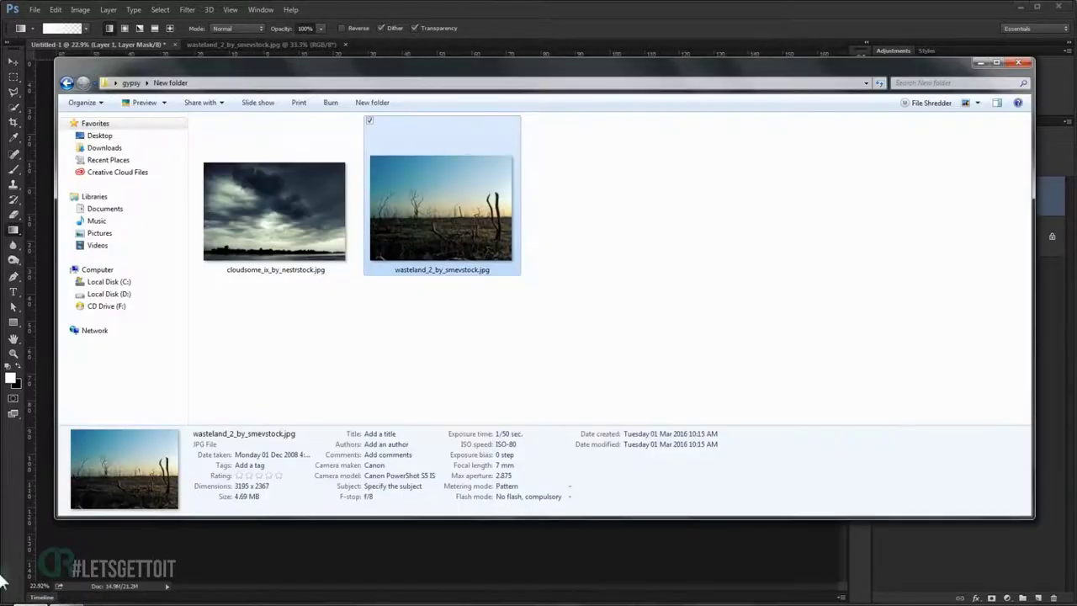
Import the stormy clouds photo into the composition as Layer 2.
mouse_move(301, 226)
mouse_down()
mouse_move(211, 334)
mouse_move(39, 446)
mouse_up()
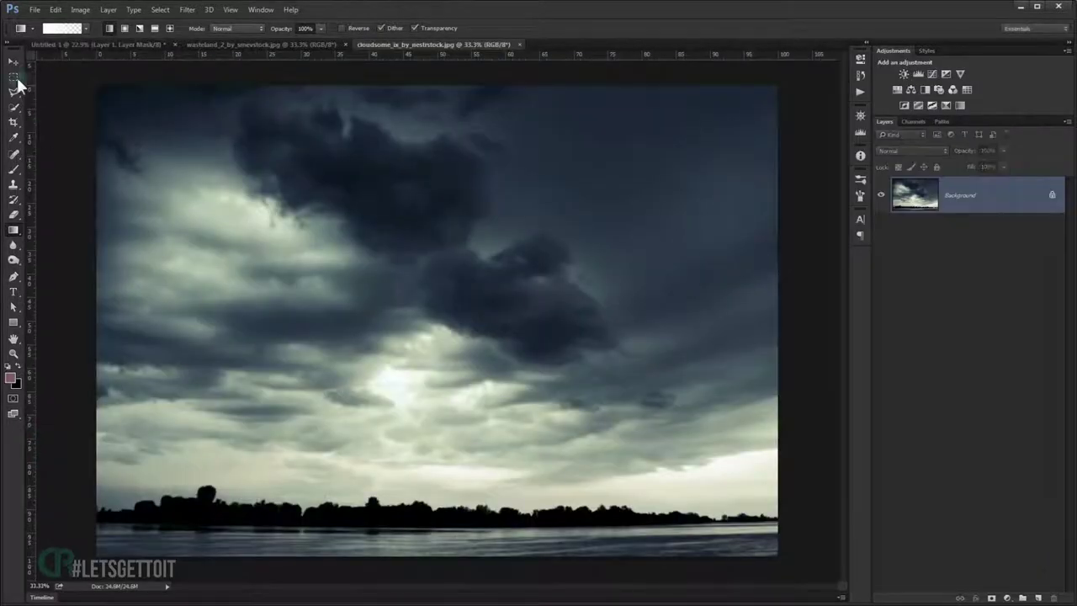
click(13, 61)
mouse_move(257, 168)
mouse_down()
mouse_move(128, 52)
mouse_move(191, 147)
mouse_up()
drag(440, 341, 344, 308)
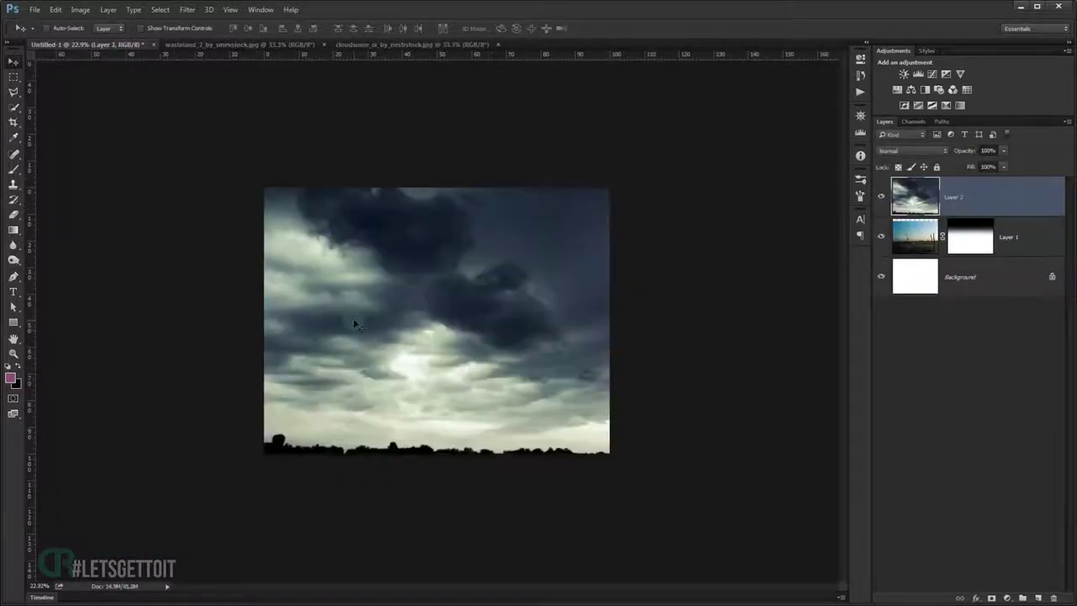
Scale the clouds down to about 71%, raise them, and set layer opacity to 96%.
key(ctrl+t)
key(ctrl+minus)
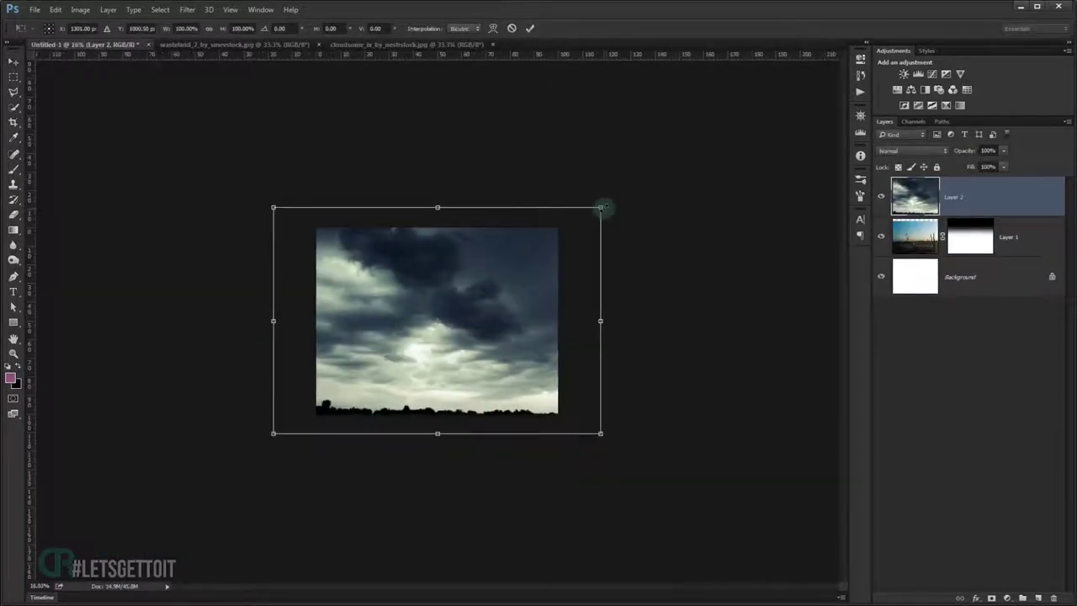
drag(601, 206, 553, 228)
drag(469, 308, 468, 296)
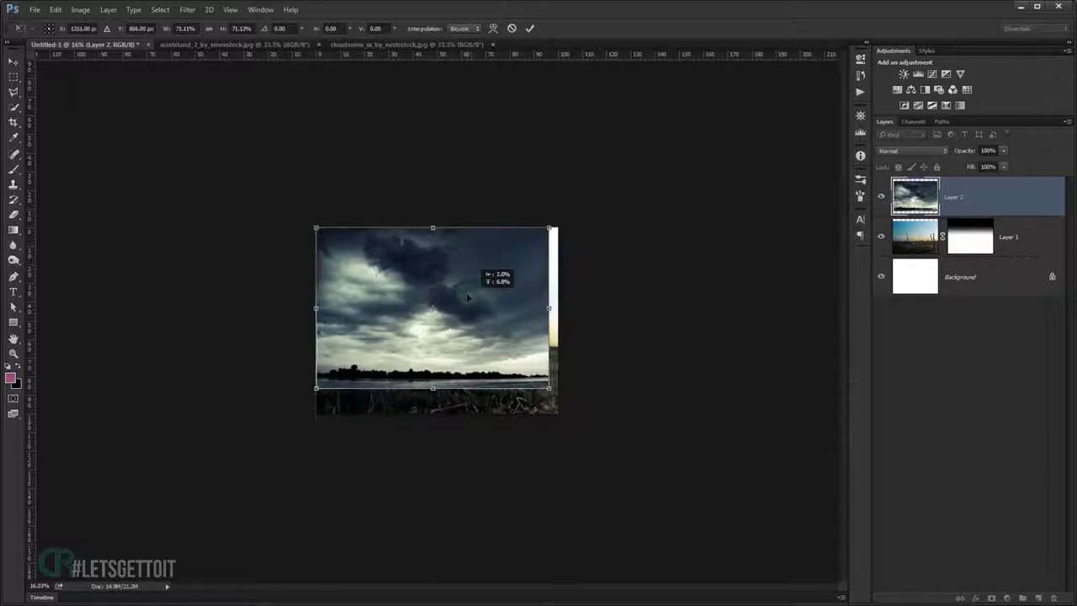
drag(548, 388, 631, 443)
drag(505, 378, 501, 342)
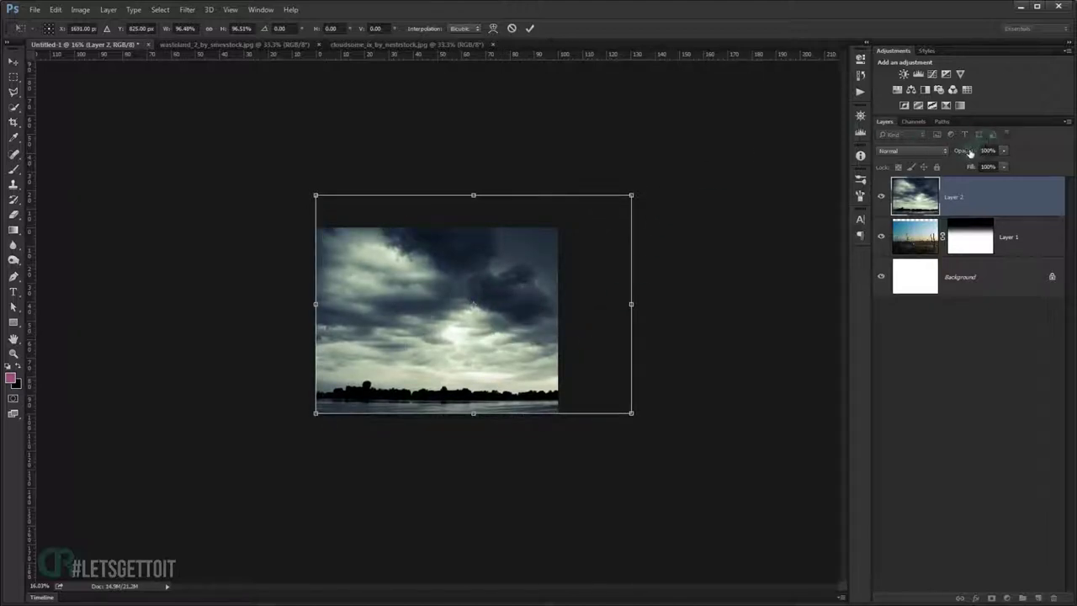
drag(970, 152, 952, 152)
drag(505, 344, 505, 332)
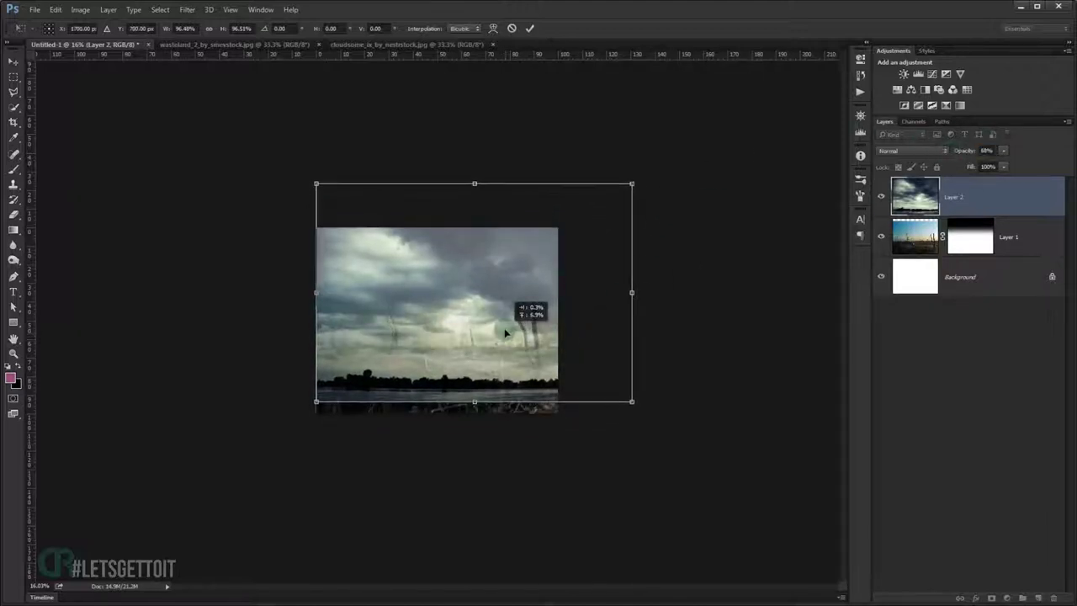
Enlarge the clouds to about 110%, raise them about 25 px, and commit the transform.
drag(315, 402, 291, 413)
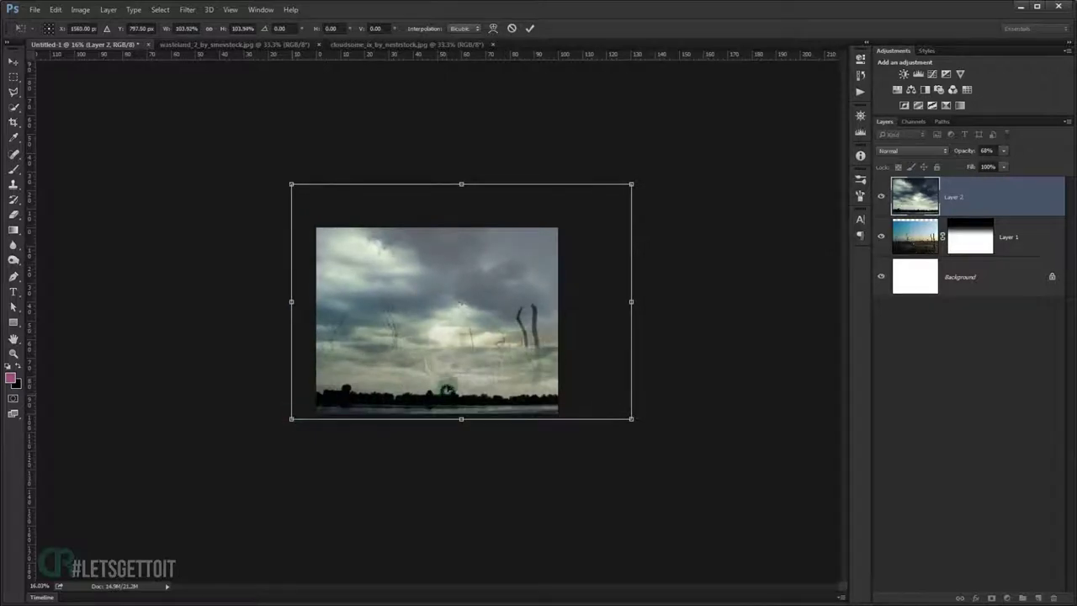
drag(457, 389, 446, 370)
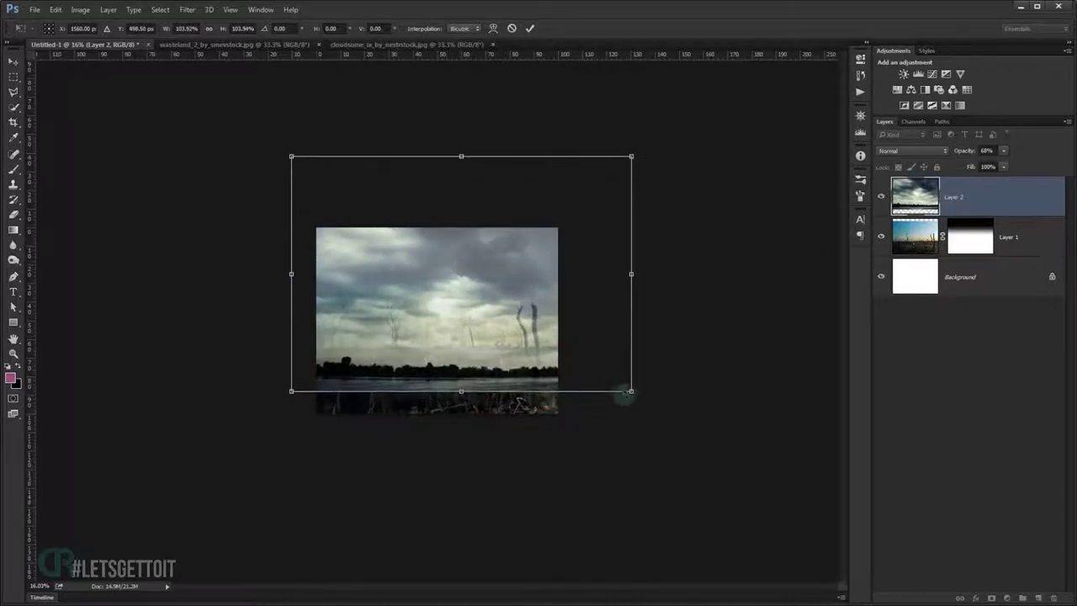
drag(631, 395, 652, 405)
drag(577, 369, 576, 349)
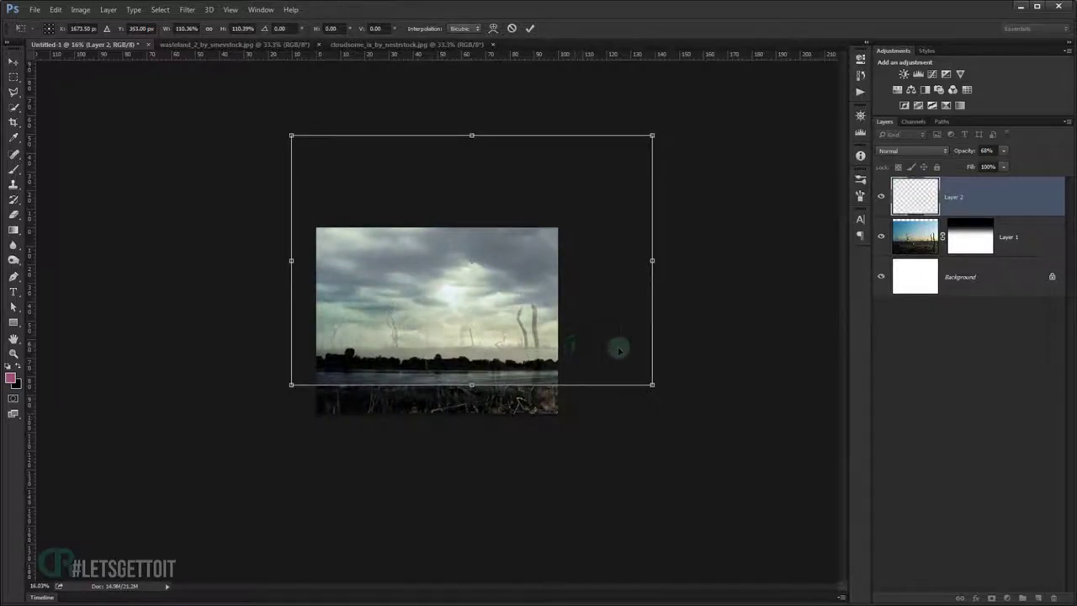
key(Return)
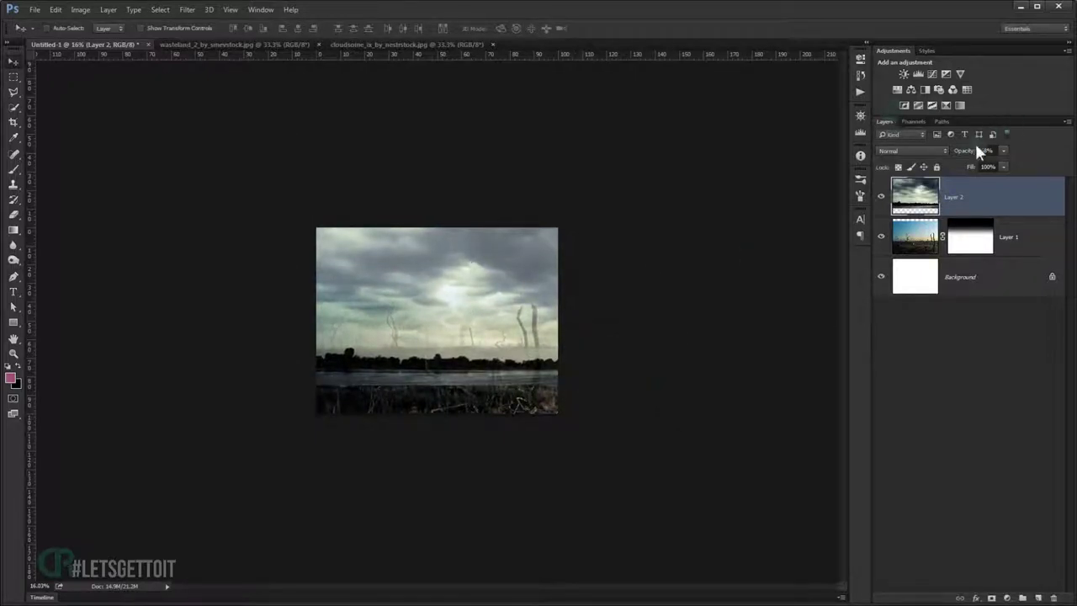
Set the cloud layer's blend mode to Multiply.
key(ctrl+plus)
key(ctrl+plus)
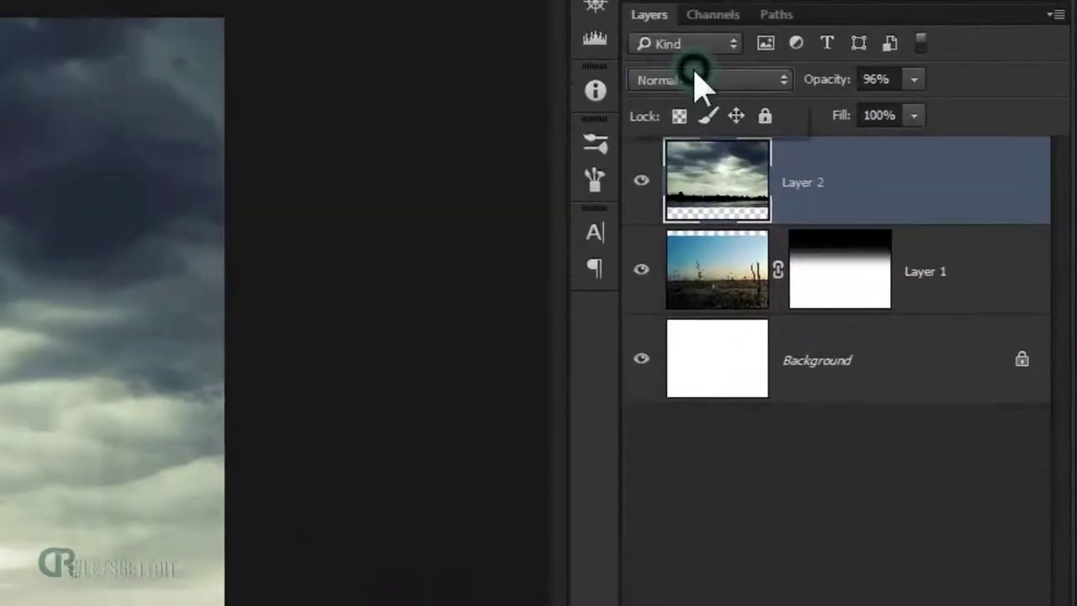
click(695, 80)
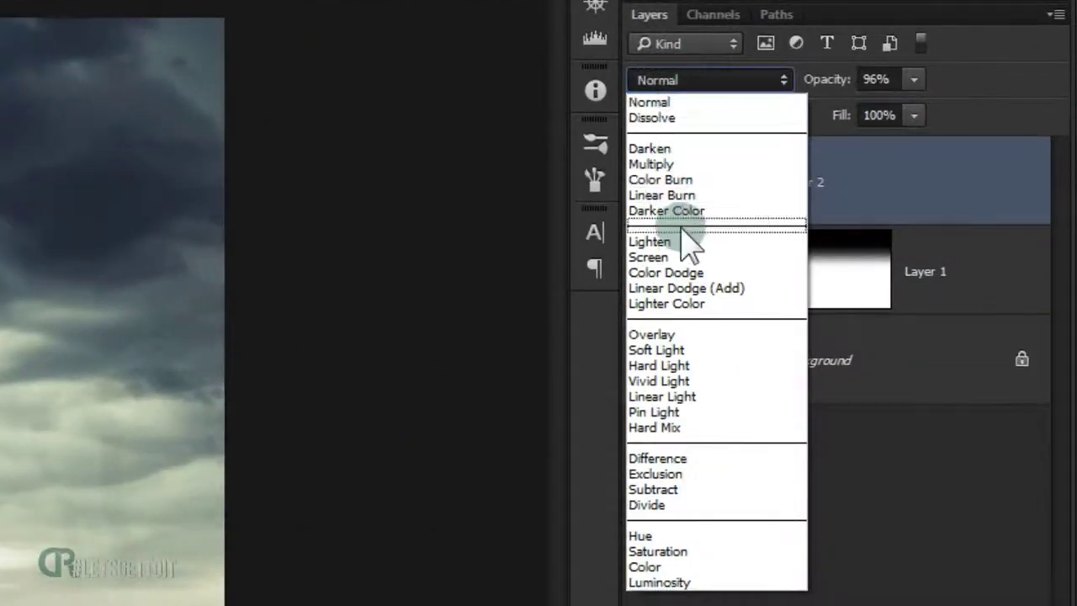
click(661, 163)
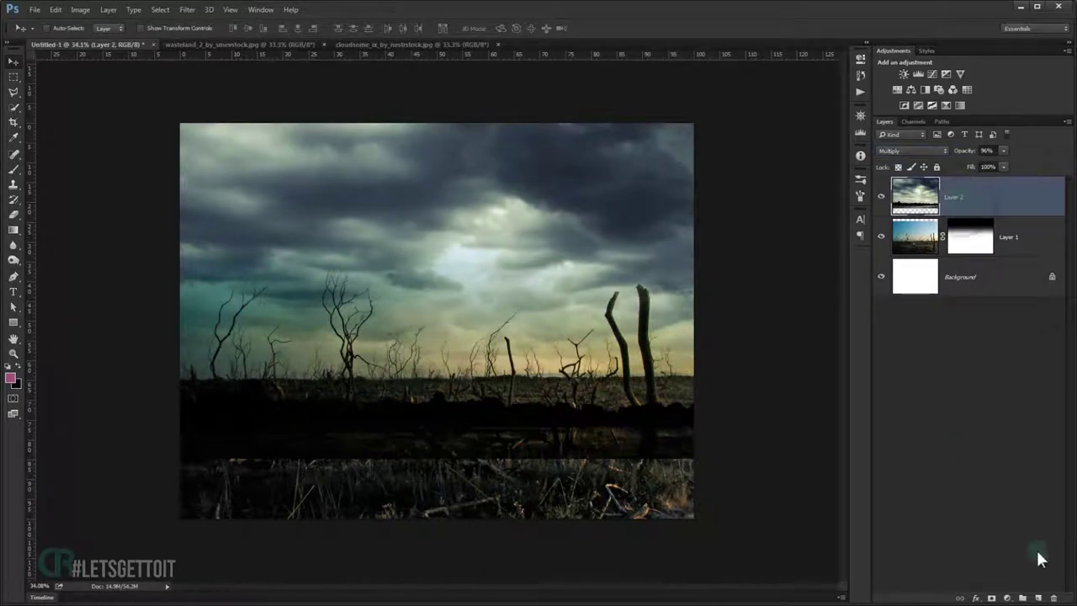
Add a layer mask to the cloud layer with the Gradient tool and black foreground.
click(992, 598)
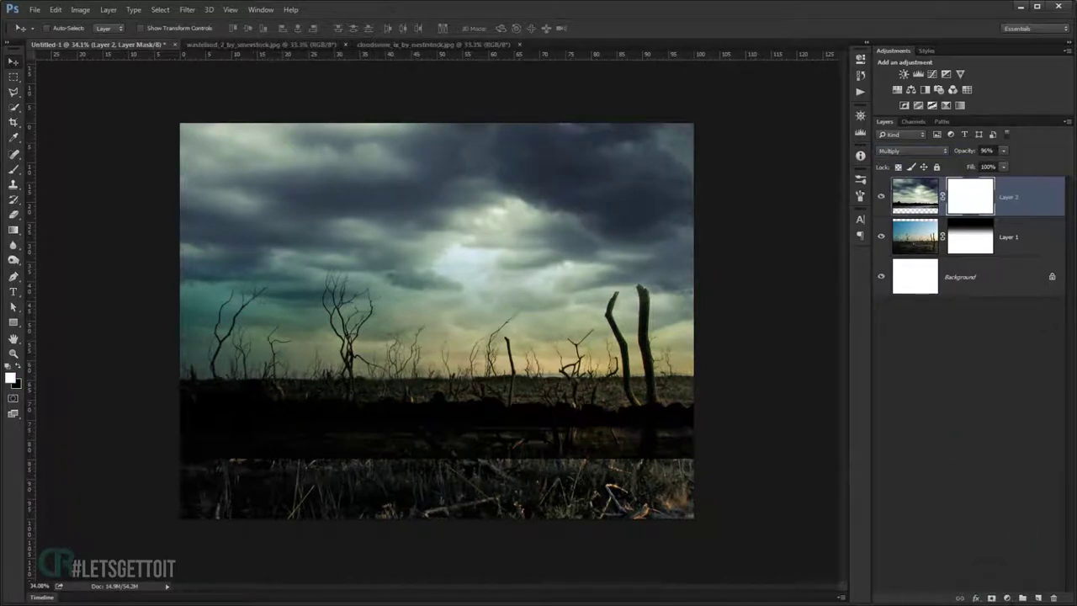
click(13, 228)
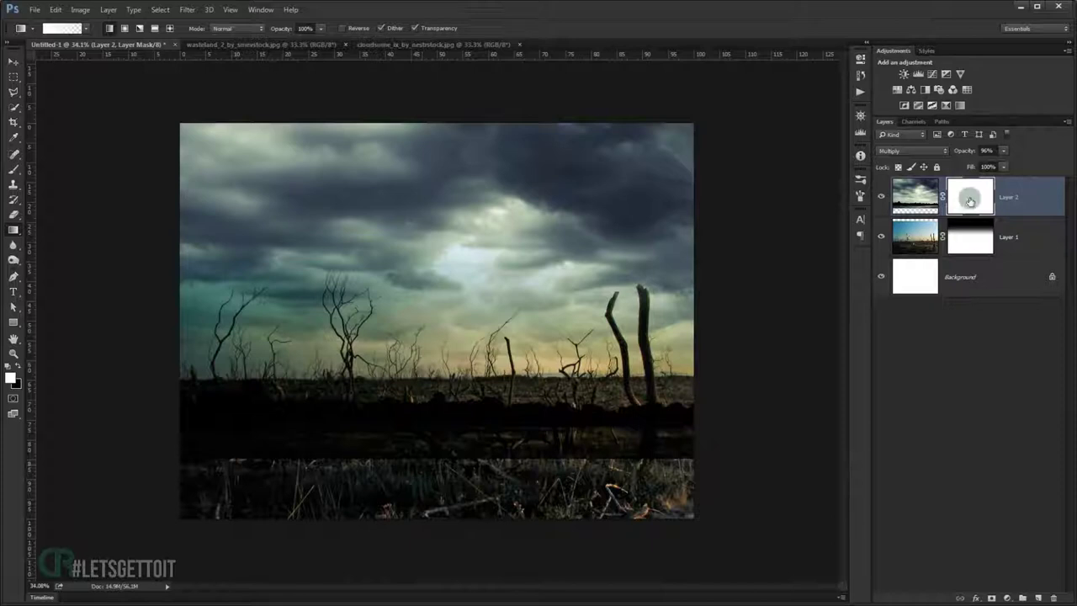
key(x)
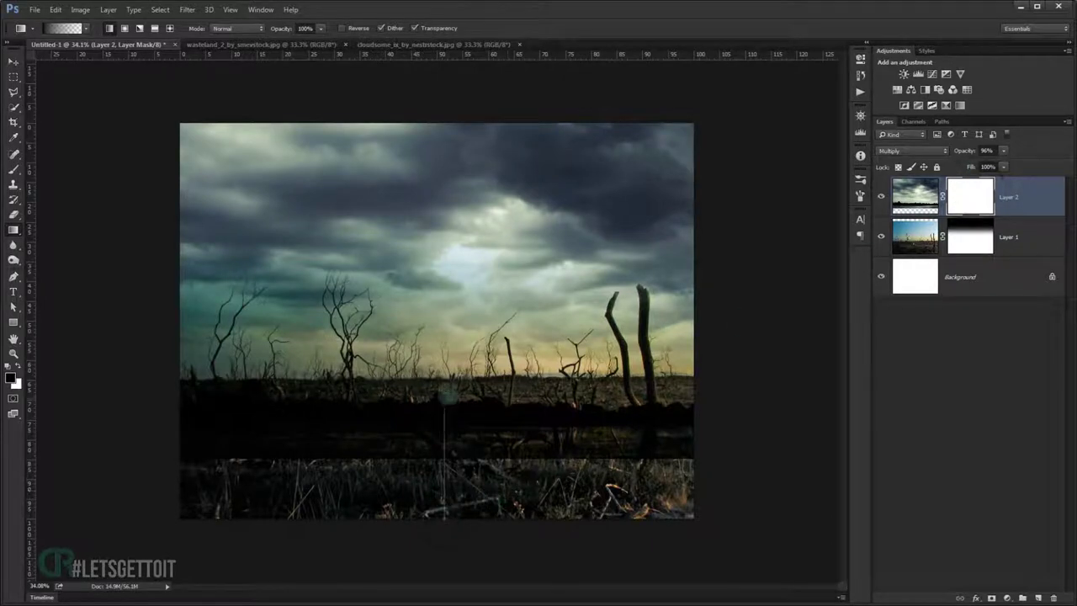
Drag a gradient from the ground up to the horizon, fading the clouds out below.
drag(443, 516, 446, 394)
mouse_move(433, 452)
mouse_down()
mouse_move(431, 374)
mouse_move(428, 491)
mouse_move(417, 495)
mouse_up()
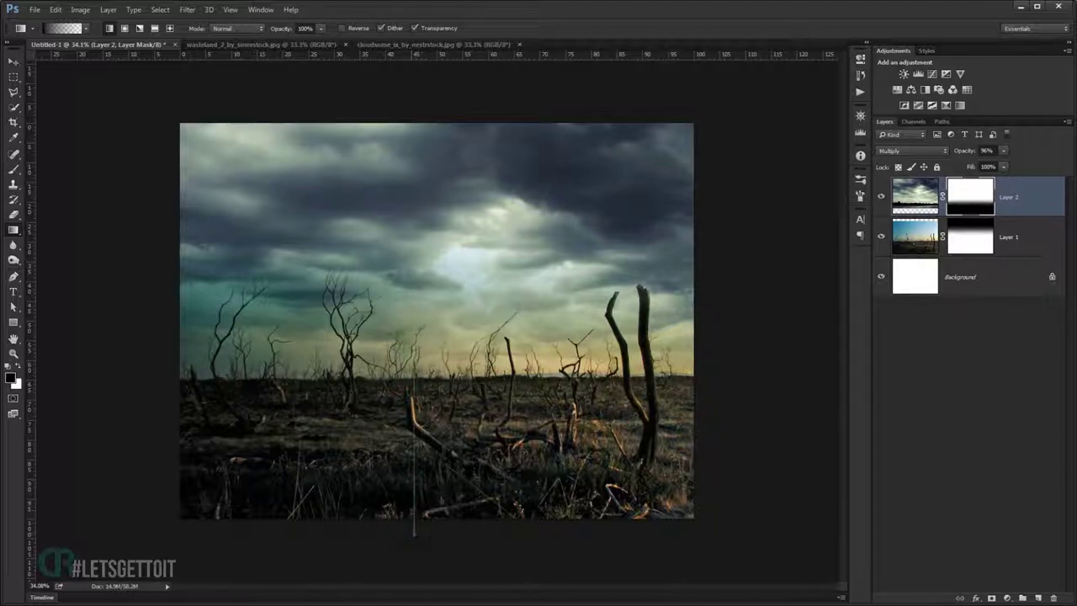
drag(414, 534, 414, 383)
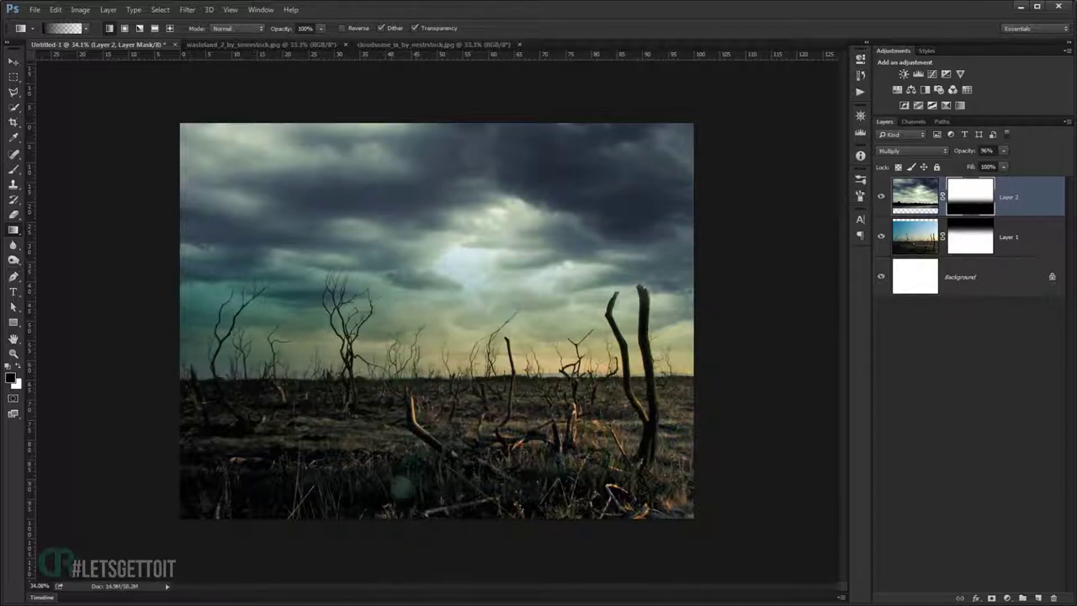
drag(392, 538, 384, 383)
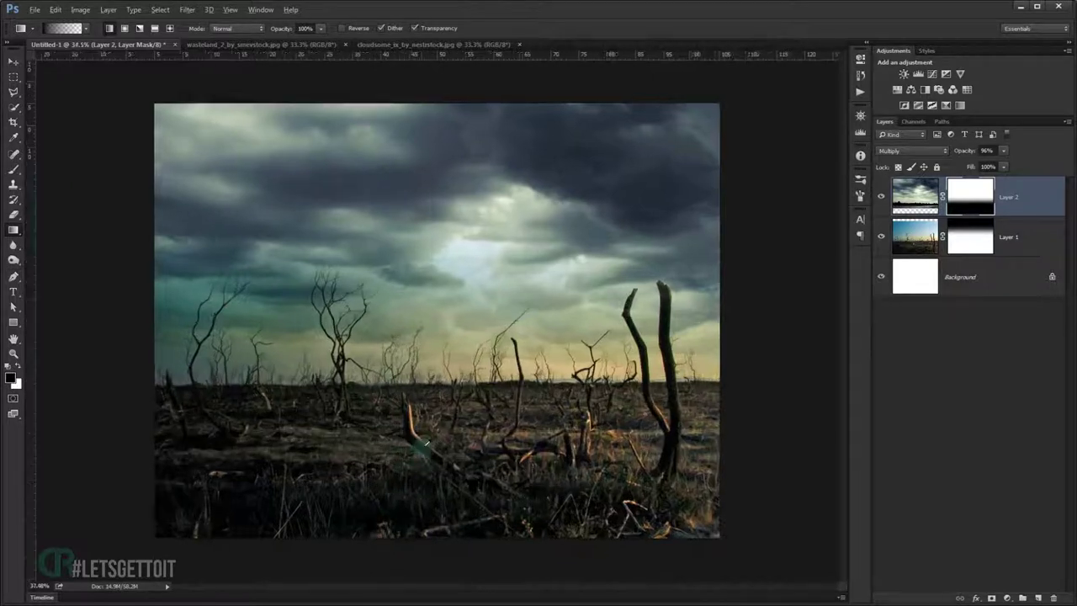
scroll(402, 391, up, 3)
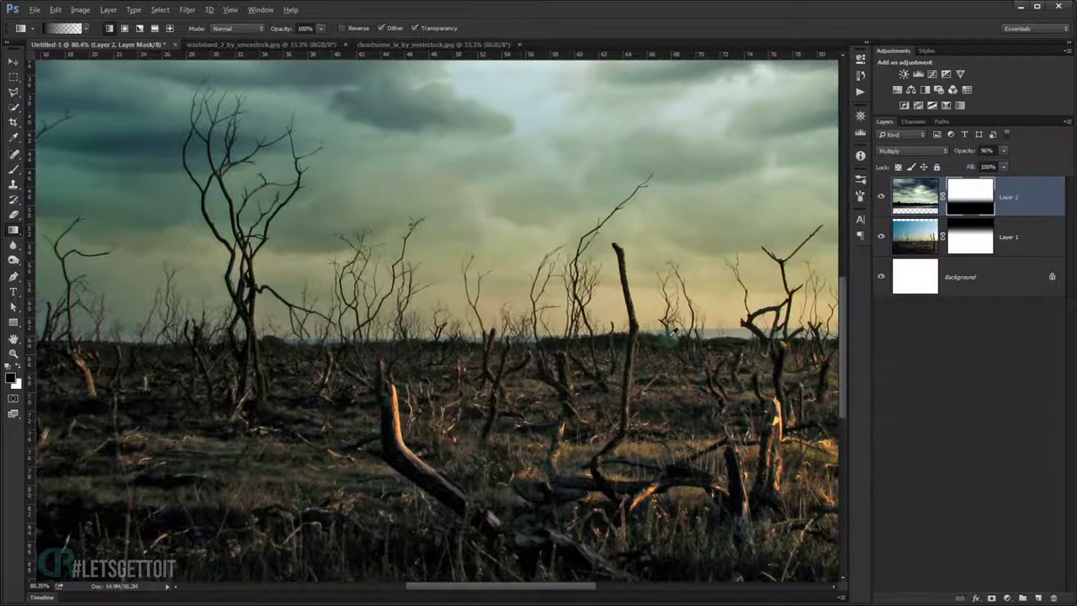
scroll(670, 341, down, 2)
scroll(671, 341, down, 2)
scroll(733, 327, down, 1)
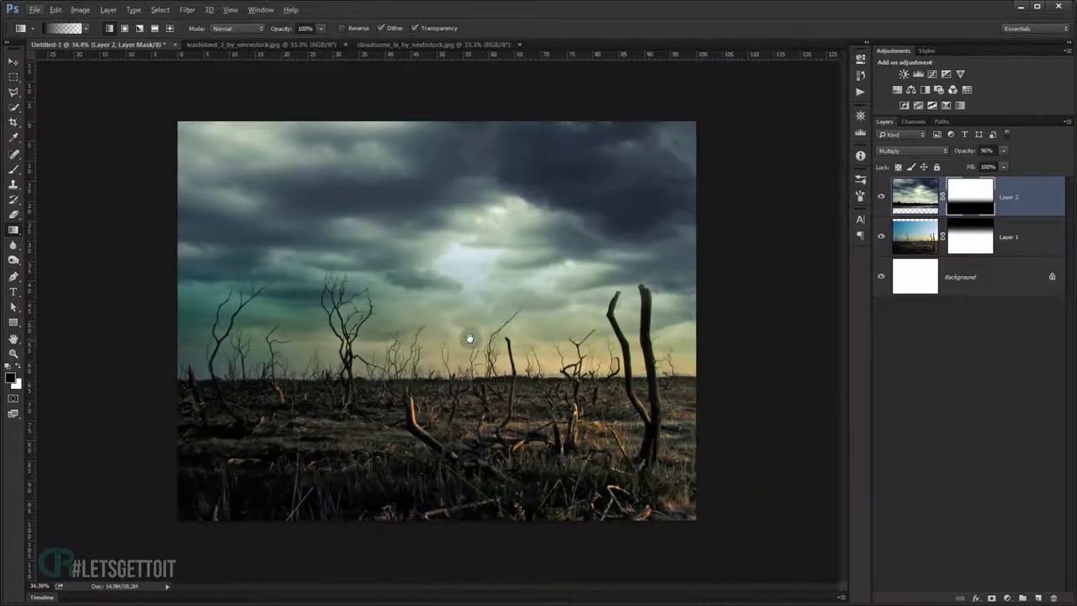
scroll(493, 313, up, 1)
scroll(498, 316, up, 1)
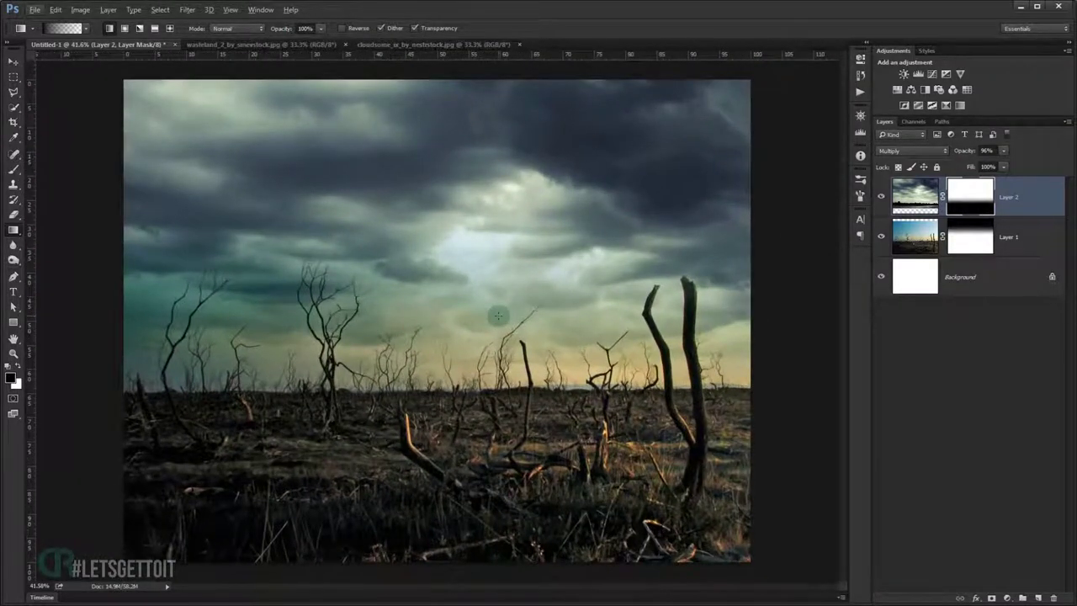
Pick a 173 px Brush and toggle the cloud mask to compare the trees.
scroll(497, 315, up, 1)
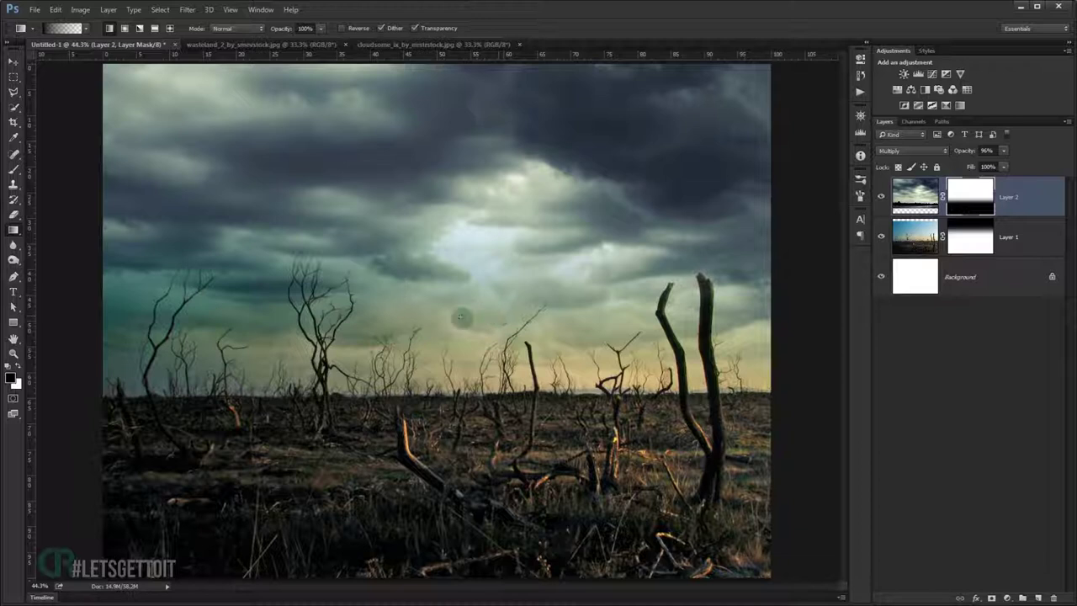
click(14, 168)
drag(292, 268, 303, 269)
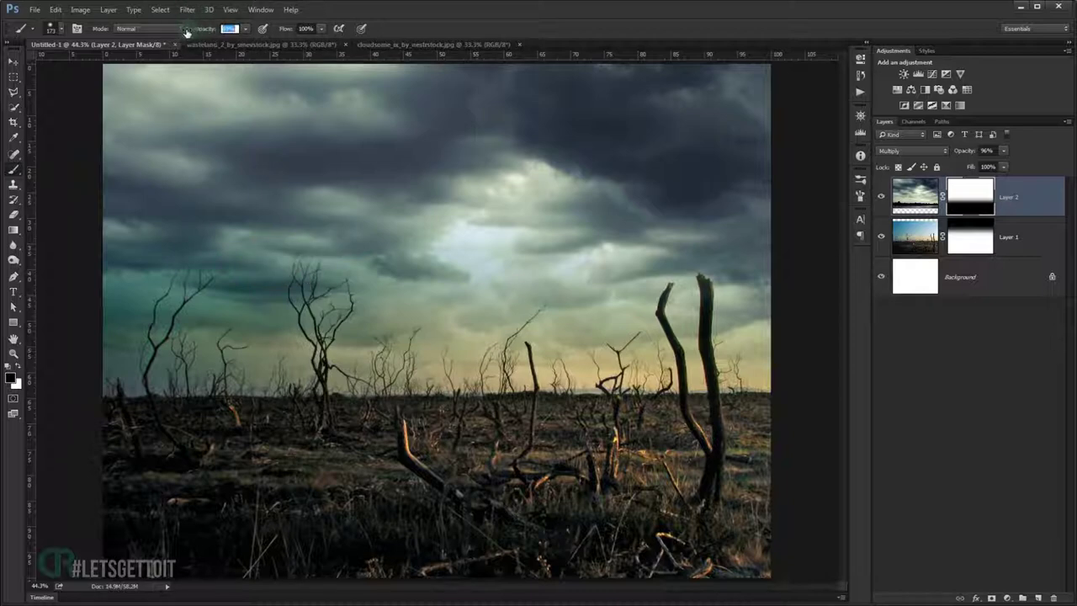
scroll(702, 301, up, 2)
scroll(733, 334, up, 2)
scroll(733, 334, up, 1)
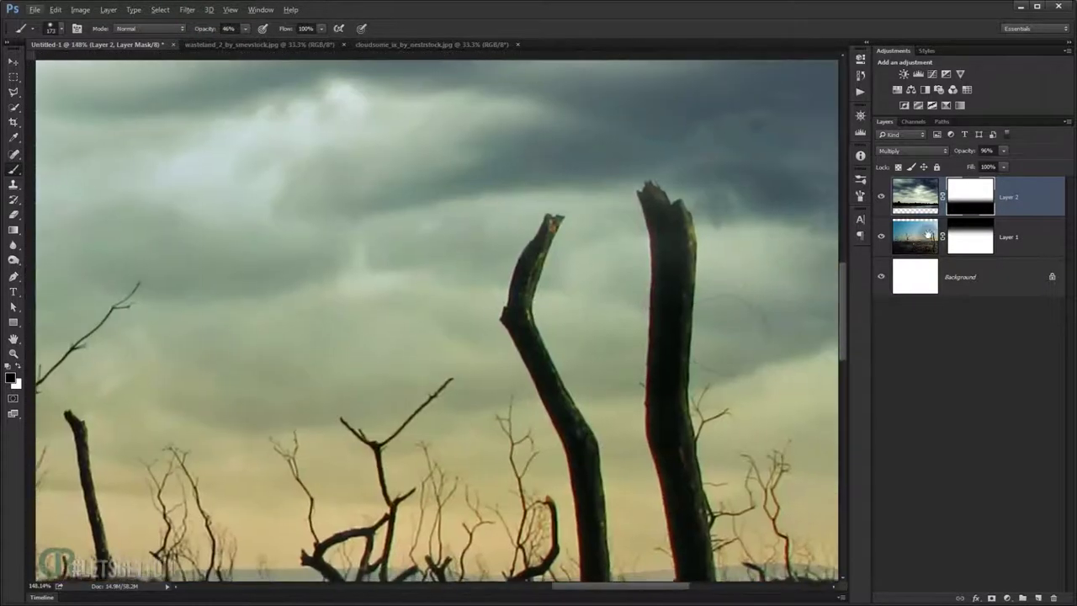
shift+click(970, 196)
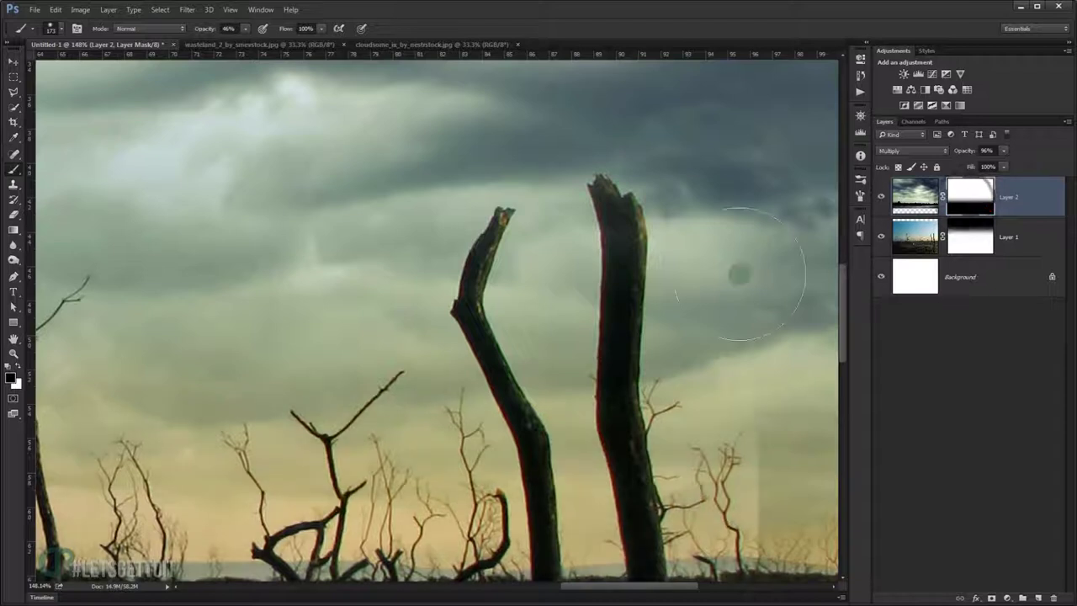
scroll(673, 288, up, 2)
Paint black on the cloud mask along the tall trunk with a 30 px brush at 36% opacity.
drag(667, 289, 555, 322)
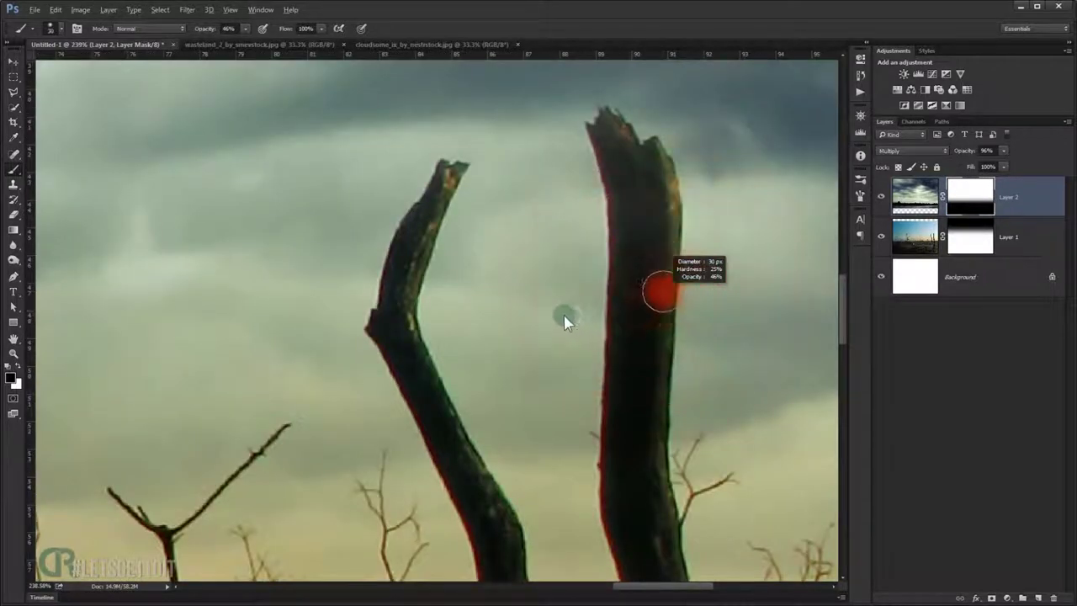
click(646, 260)
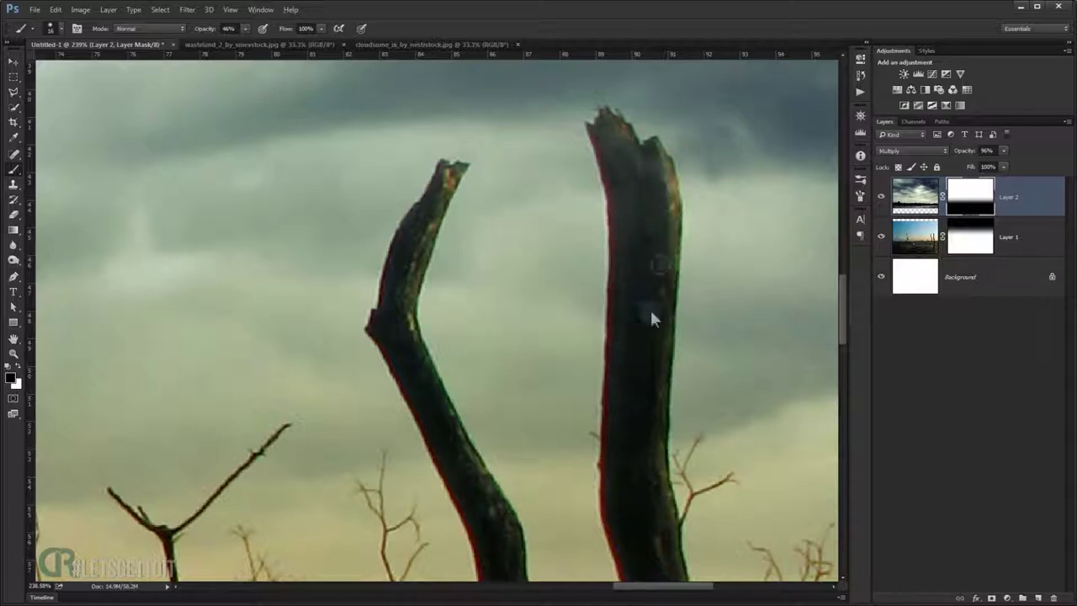
key(3)
key(6)
scroll(649, 320, down, 3)
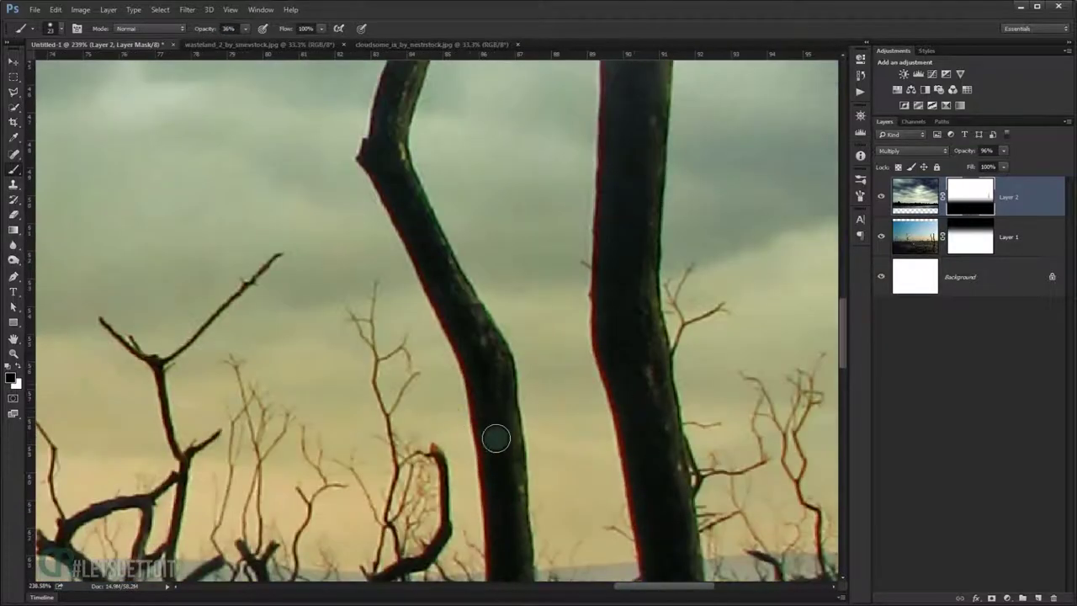
scroll(457, 317, up, 3)
key(ctrl+0)
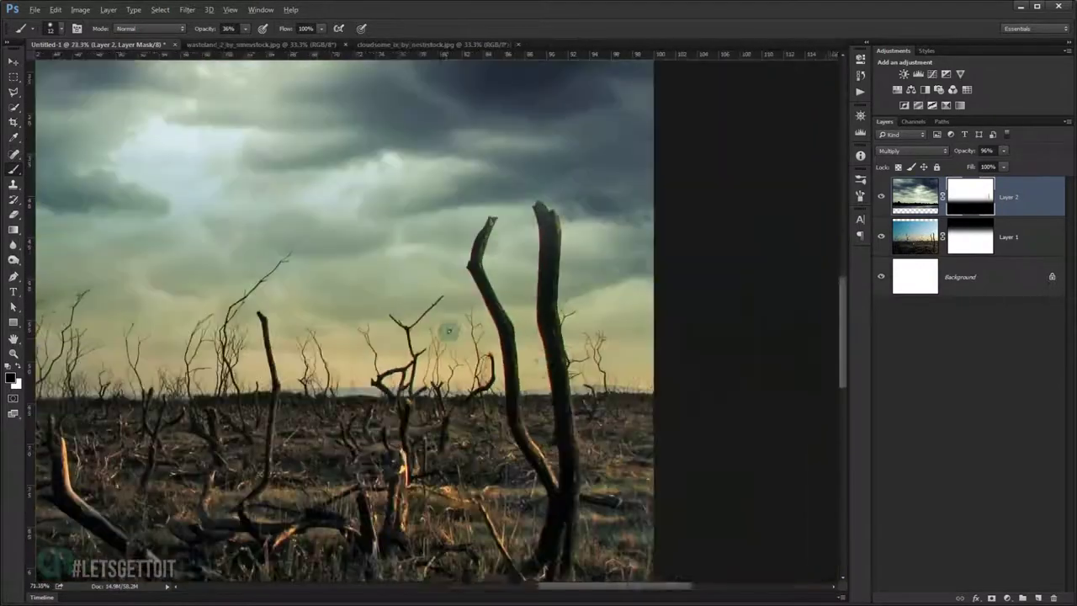
scroll(337, 337, up, 5)
scroll(265, 429, up, 2)
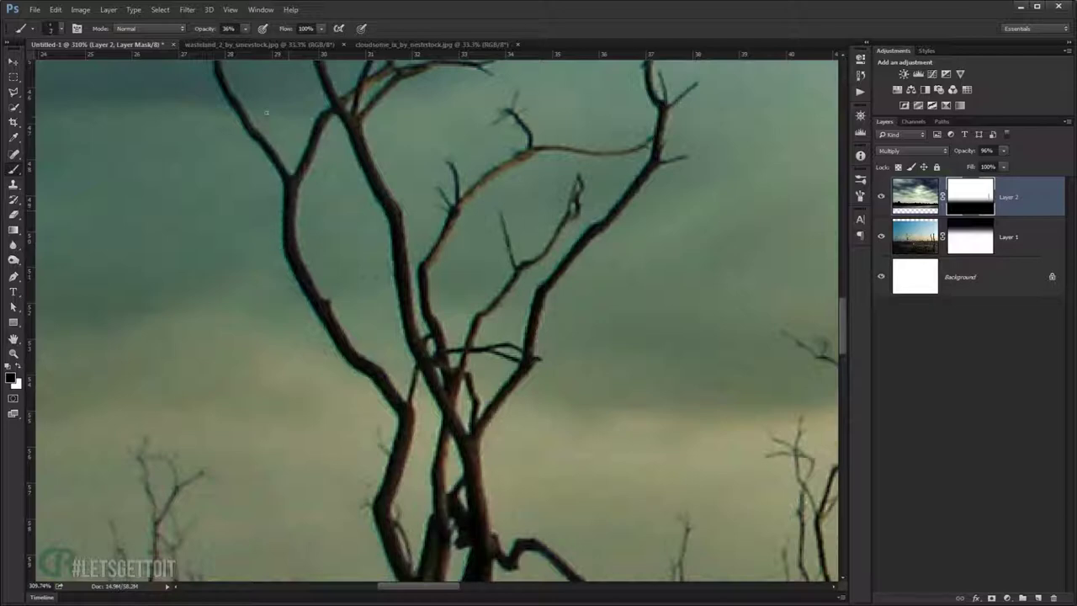
scroll(361, 137, down, 2)
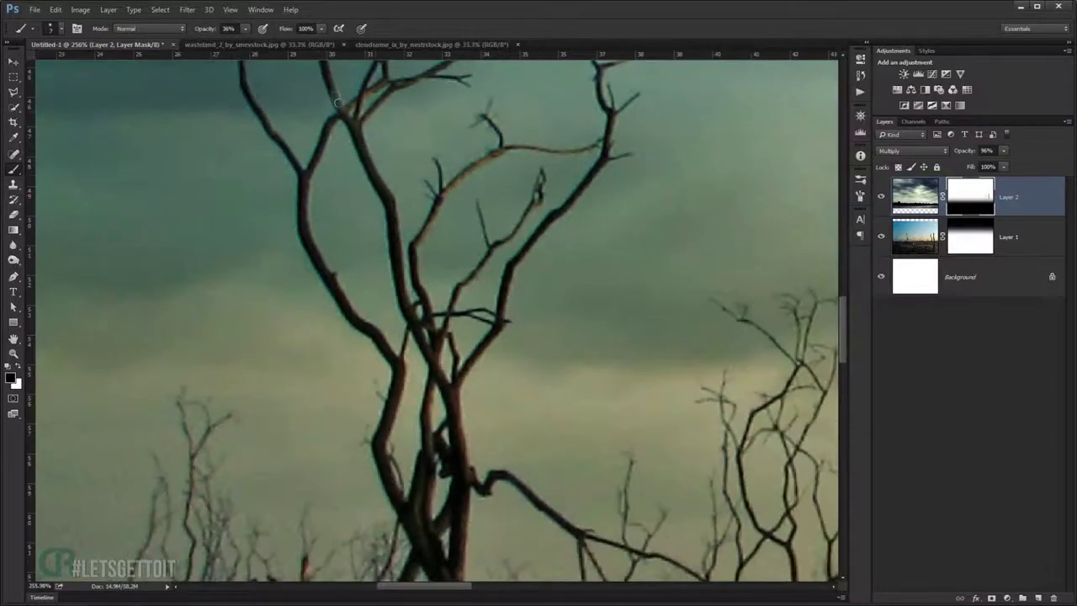
scroll(350, 146, down, 3)
scroll(362, 172, down, 2)
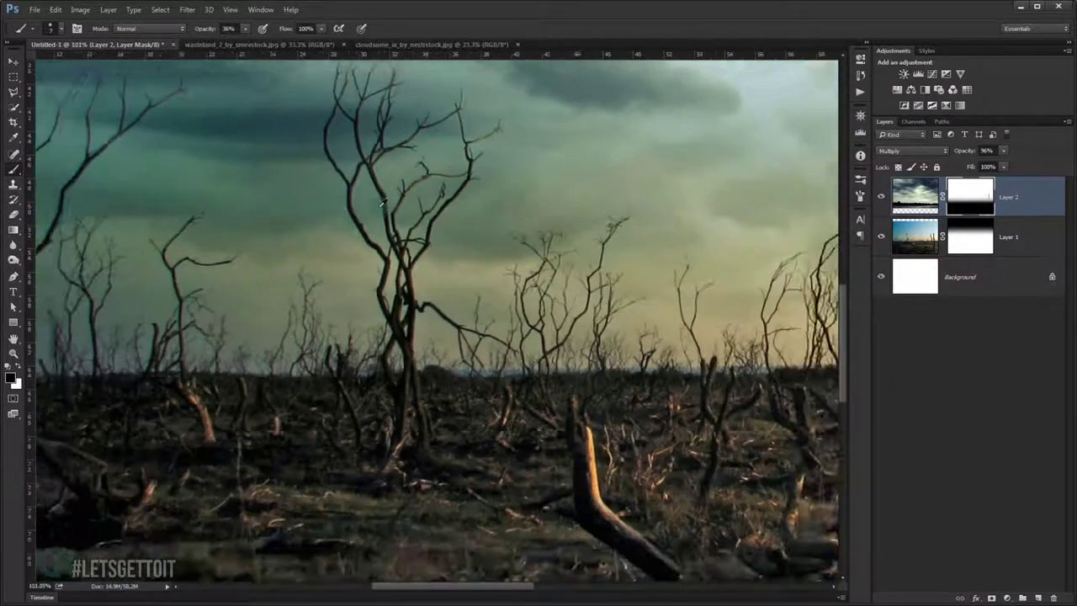
scroll(380, 208, down, 2)
scroll(381, 209, down, 2)
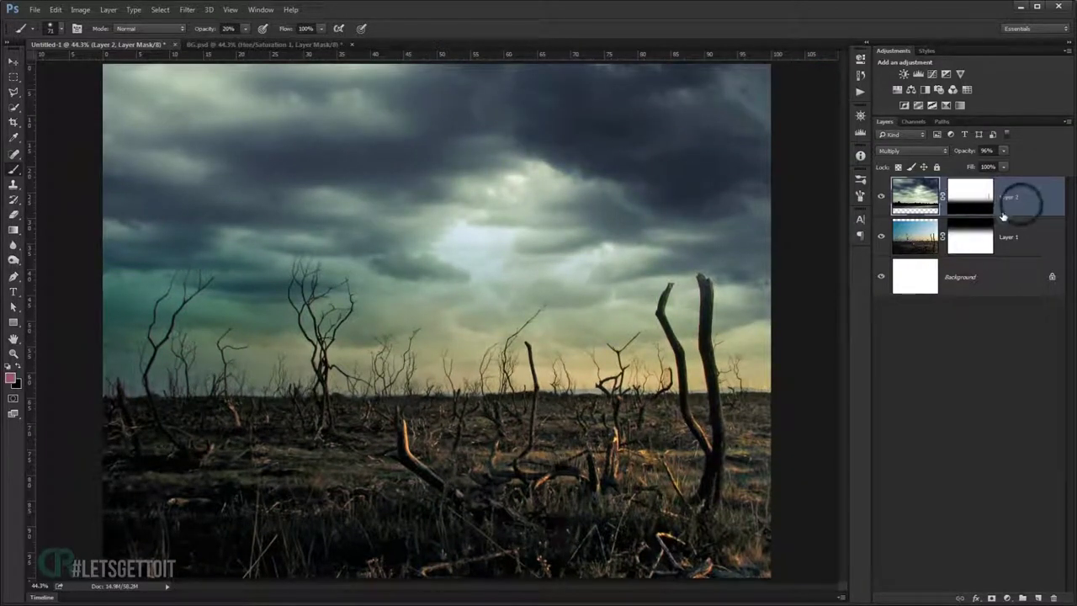
Add a Black & White adjustment clipped to Layer 1 with its mask inverted.
click(1022, 237)
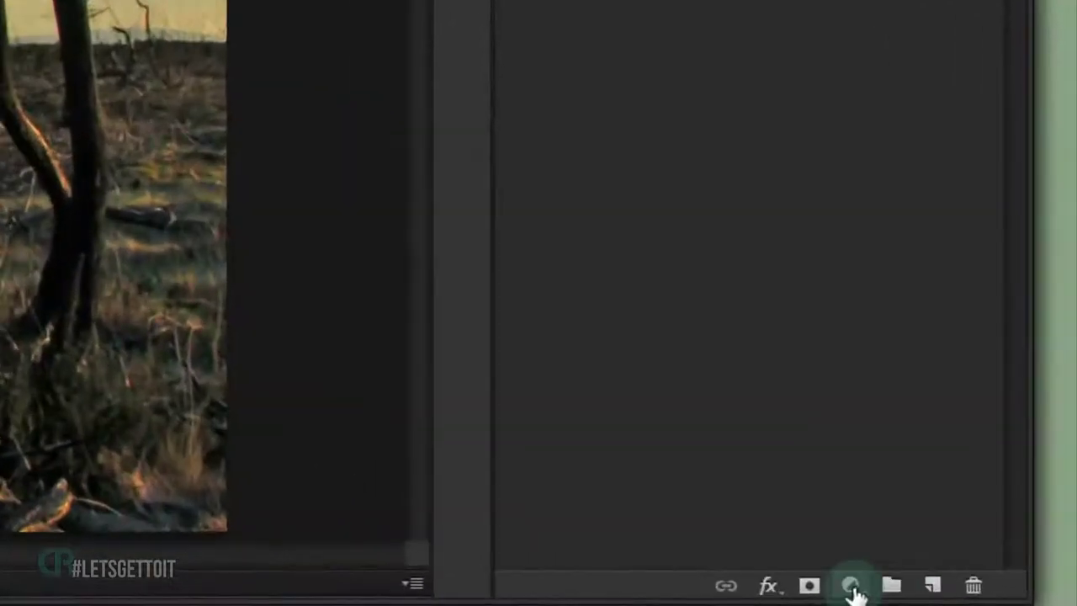
click(996, 597)
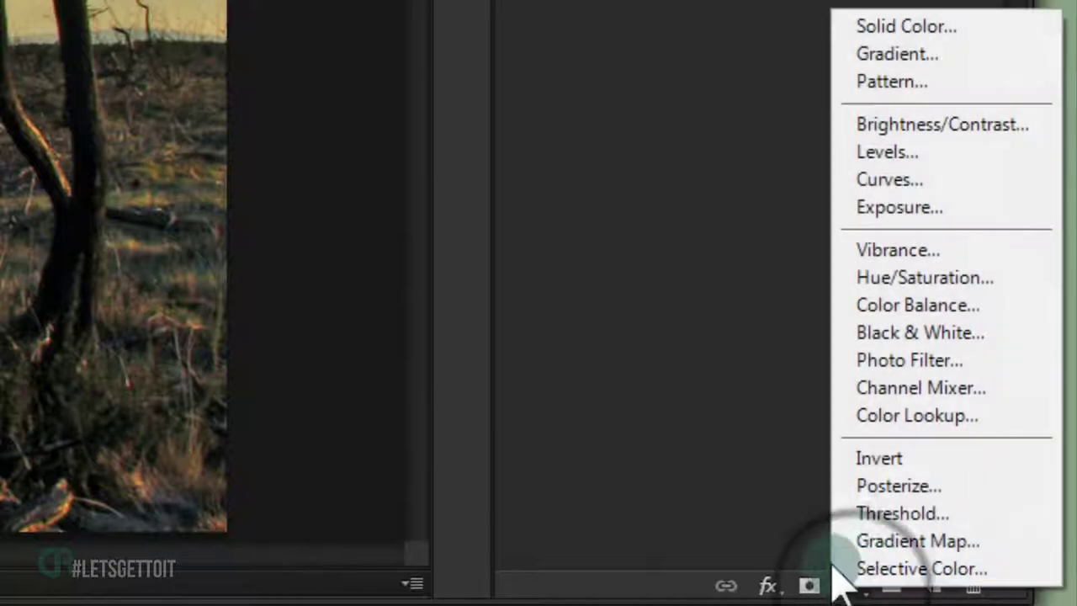
click(926, 331)
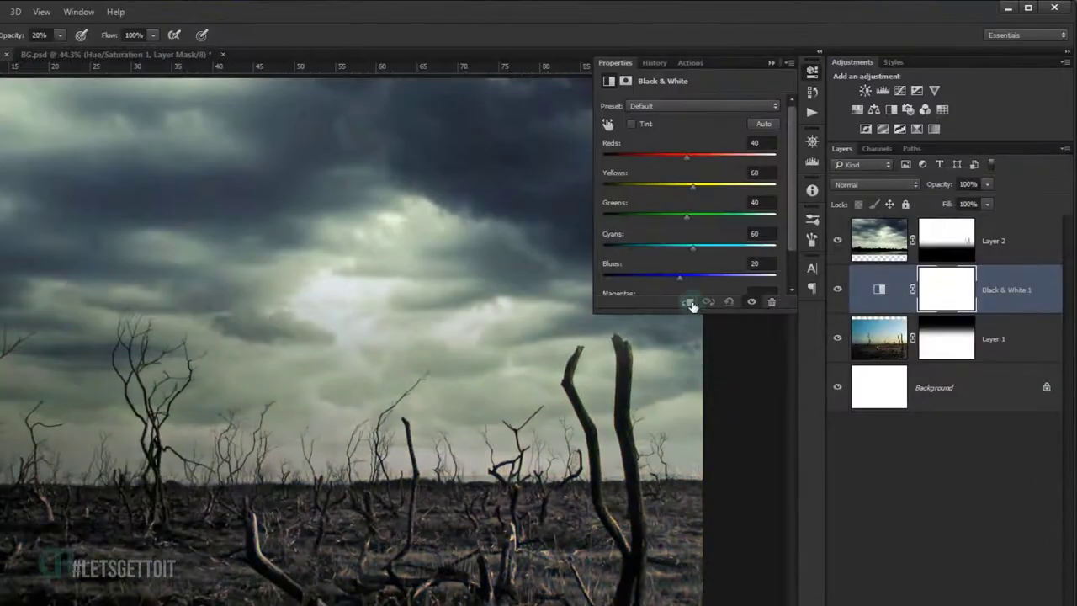
click(691, 306)
click(972, 289)
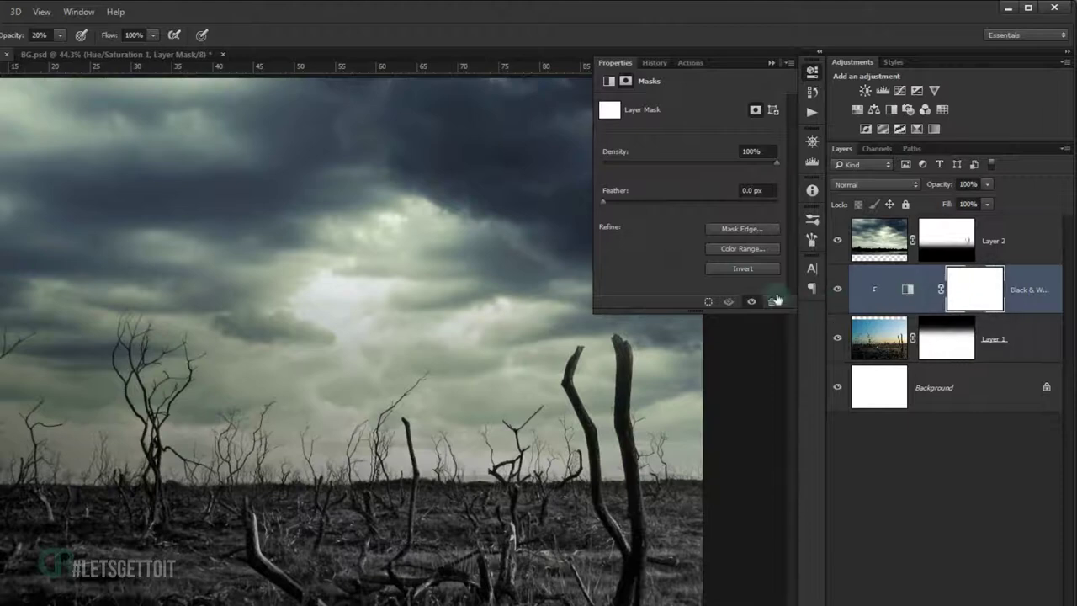
click(741, 267)
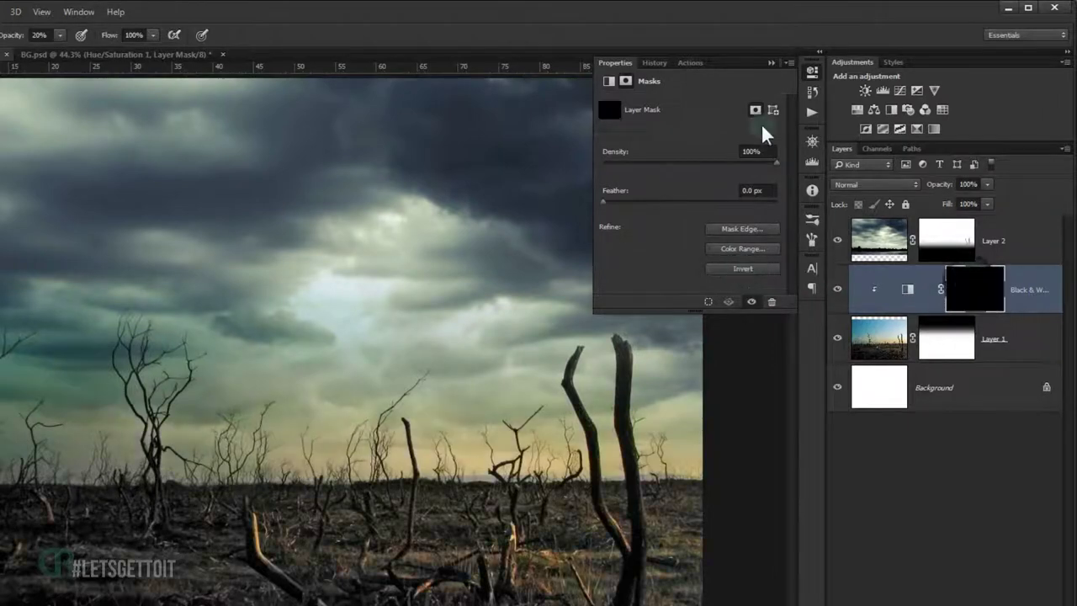
click(769, 64)
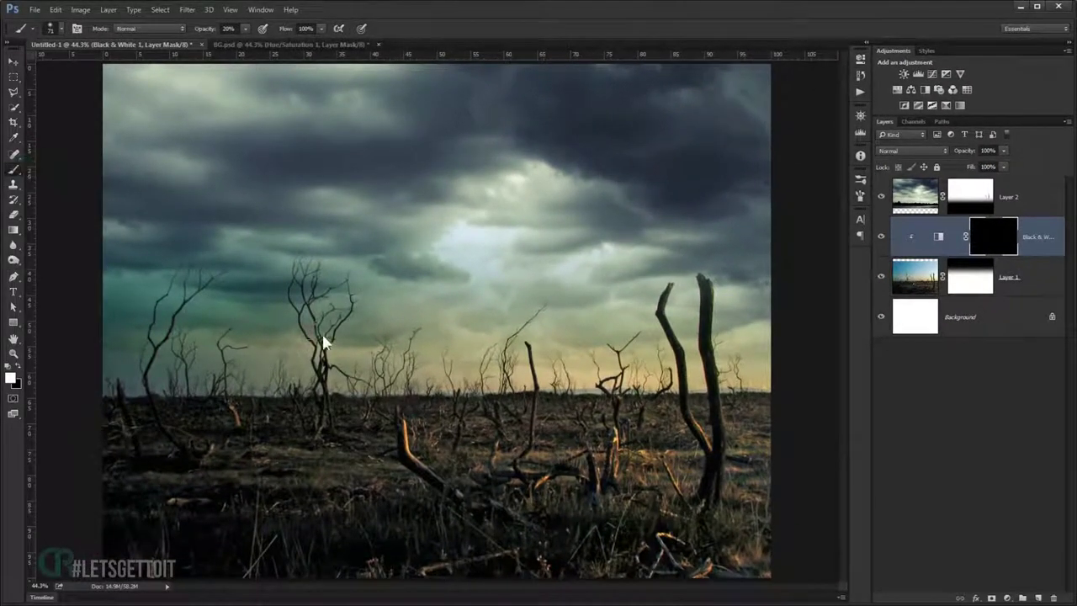
Paint the adjustment mask over the left sky with a 487–618 px soft brush to desaturate it.
drag(323, 340, 366, 272)
mouse_move(141, 354)
mouse_down()
mouse_move(116, 356)
mouse_move(120, 325)
mouse_move(176, 283)
mouse_move(376, 329)
mouse_move(770, 341)
mouse_up()
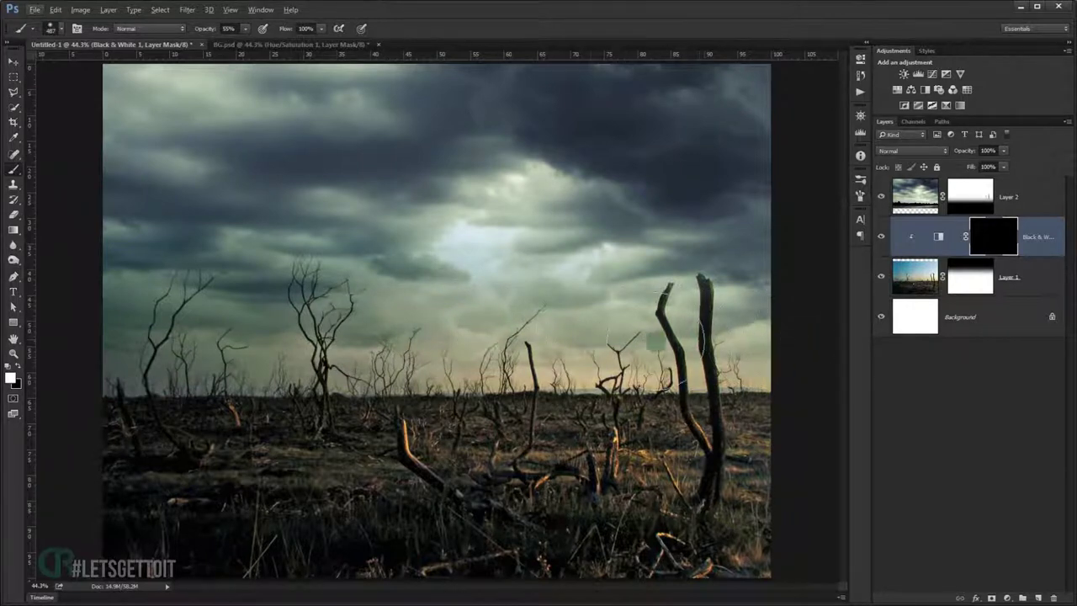
drag(486, 332, 505, 347)
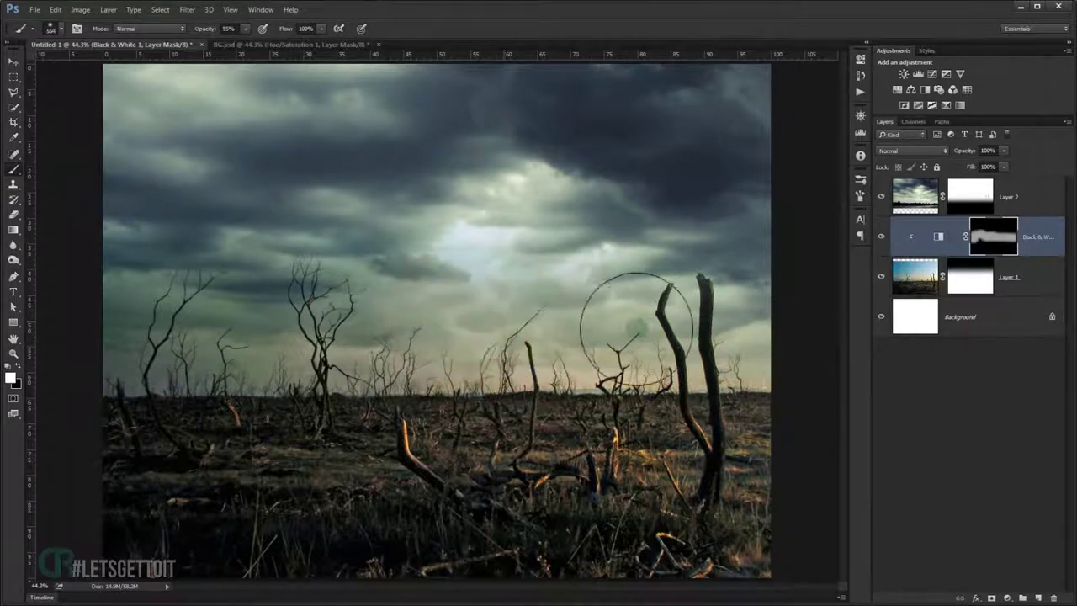
drag(385, 277, 400, 277)
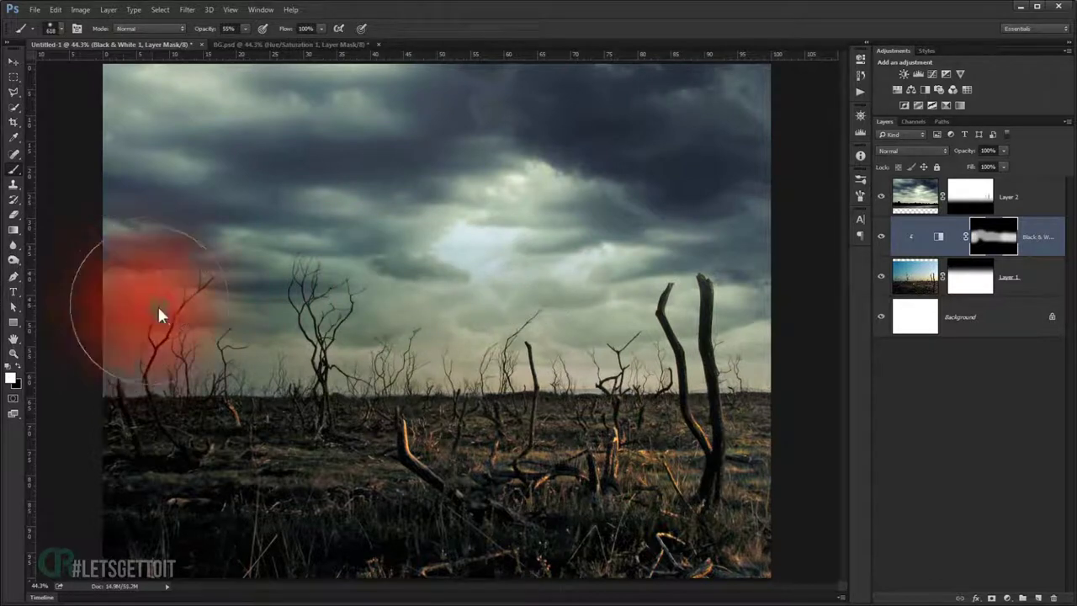
drag(123, 273, 169, 312)
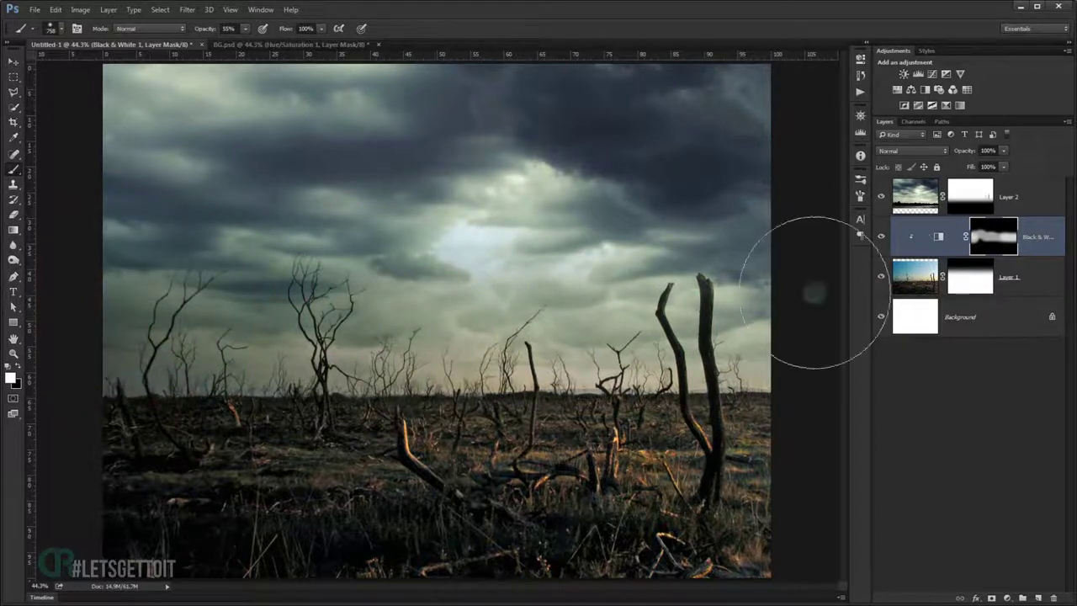
drag(214, 260, 149, 312)
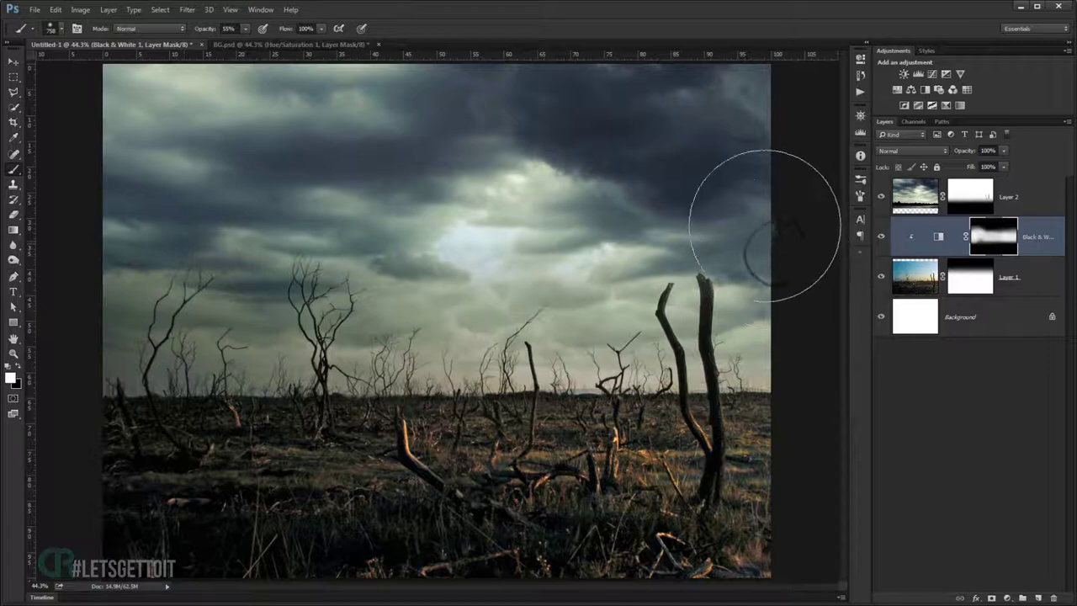
scroll(172, 248, down, 1)
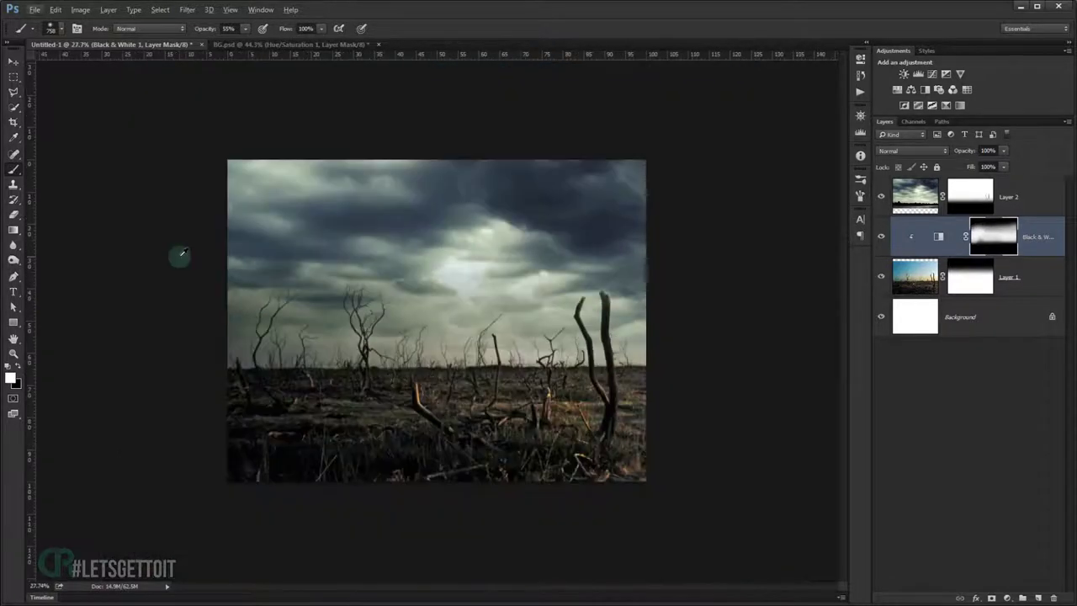
scroll(211, 286, up, 1)
scroll(252, 329, up, 1)
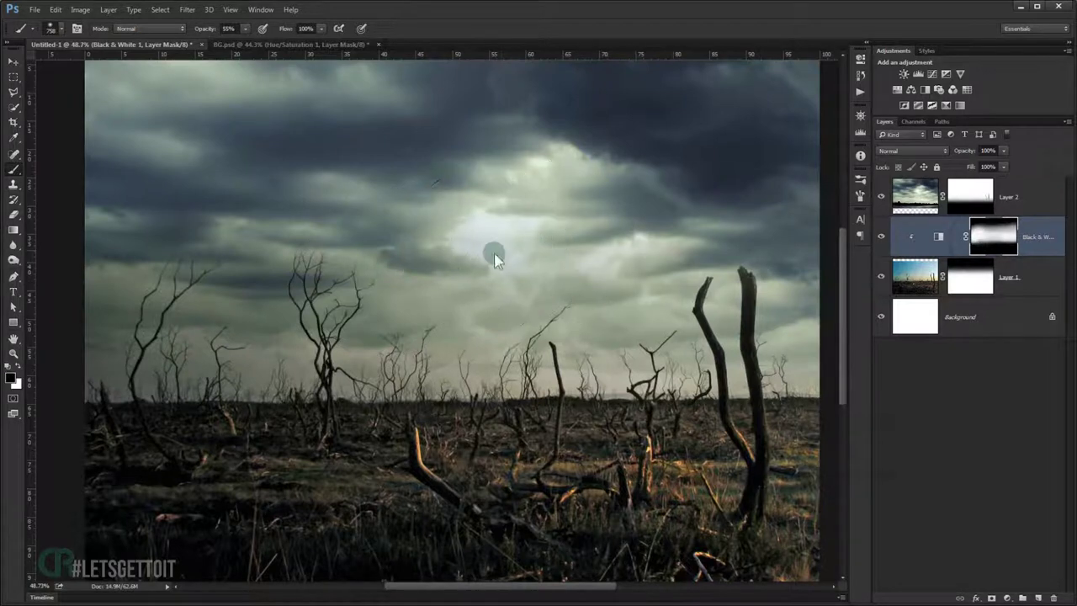
key(bracketright)
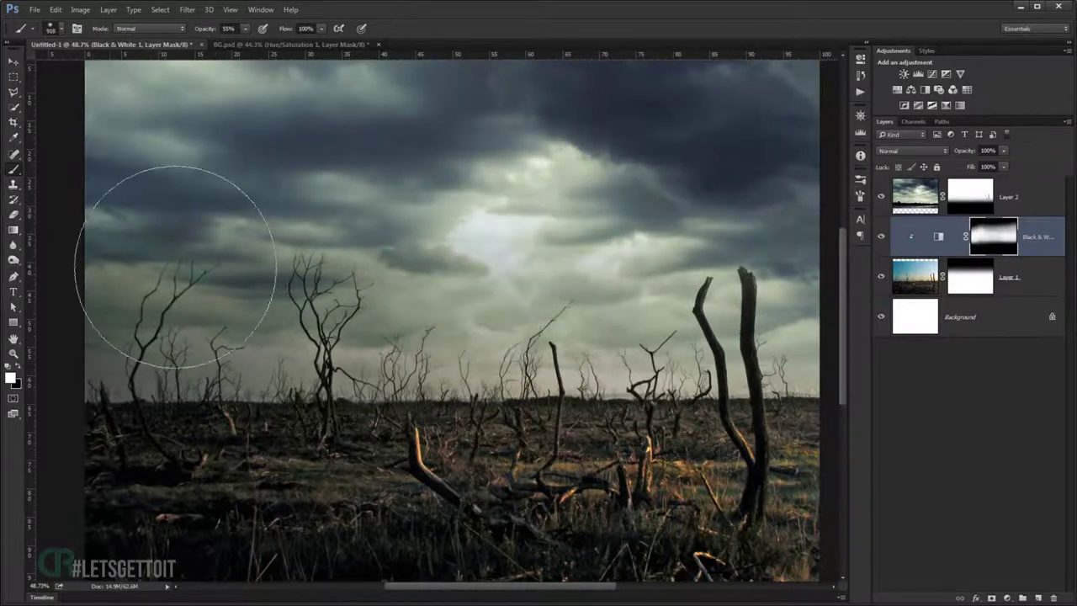
Add a Hue/Saturation adjustment layer clipped to the layer below.
key(x)
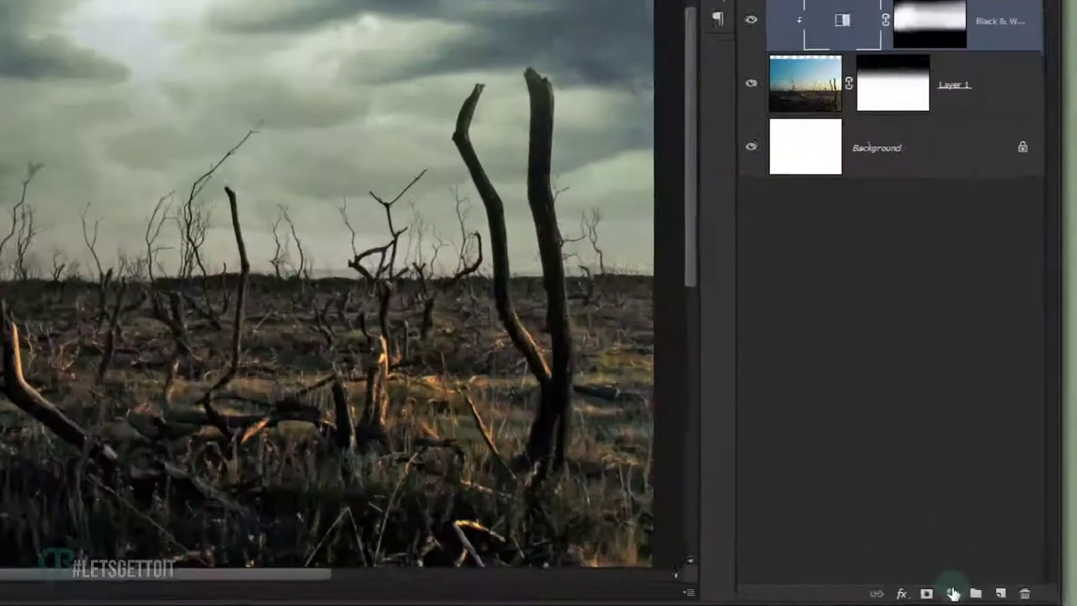
click(1008, 597)
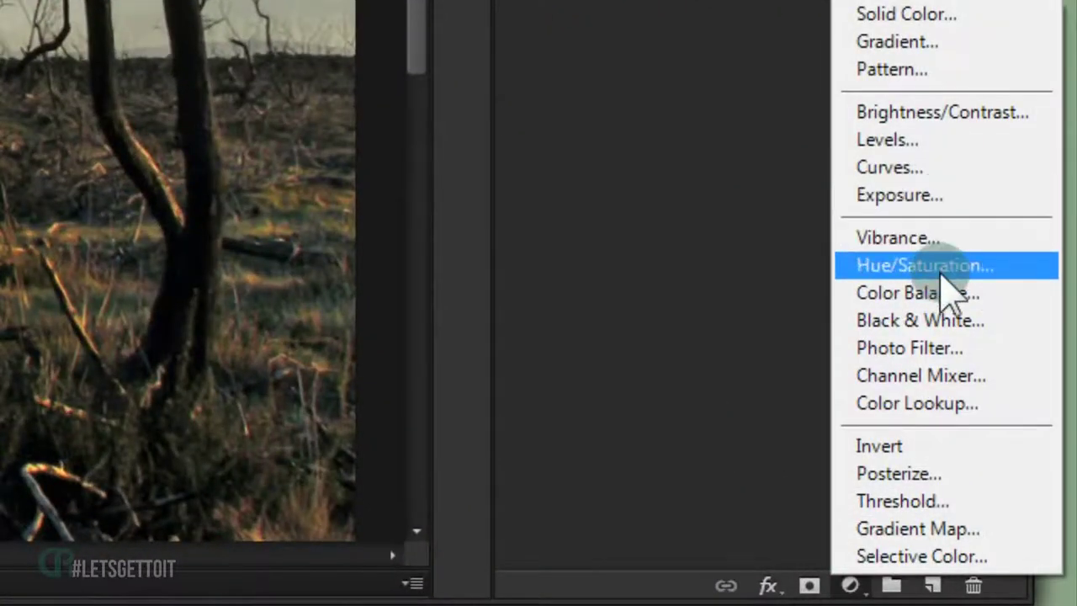
click(947, 265)
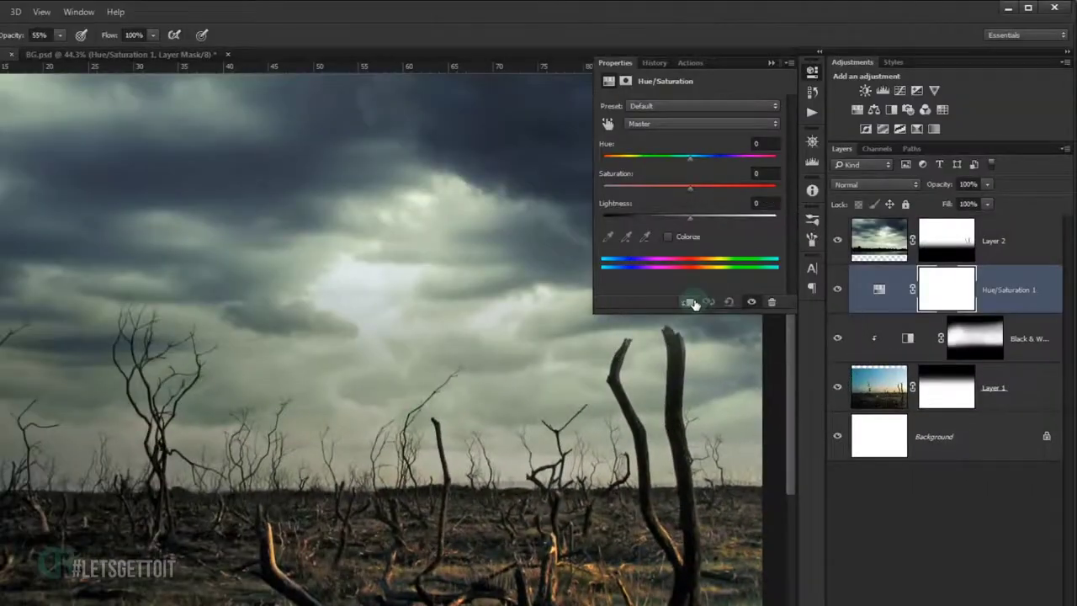
click(690, 303)
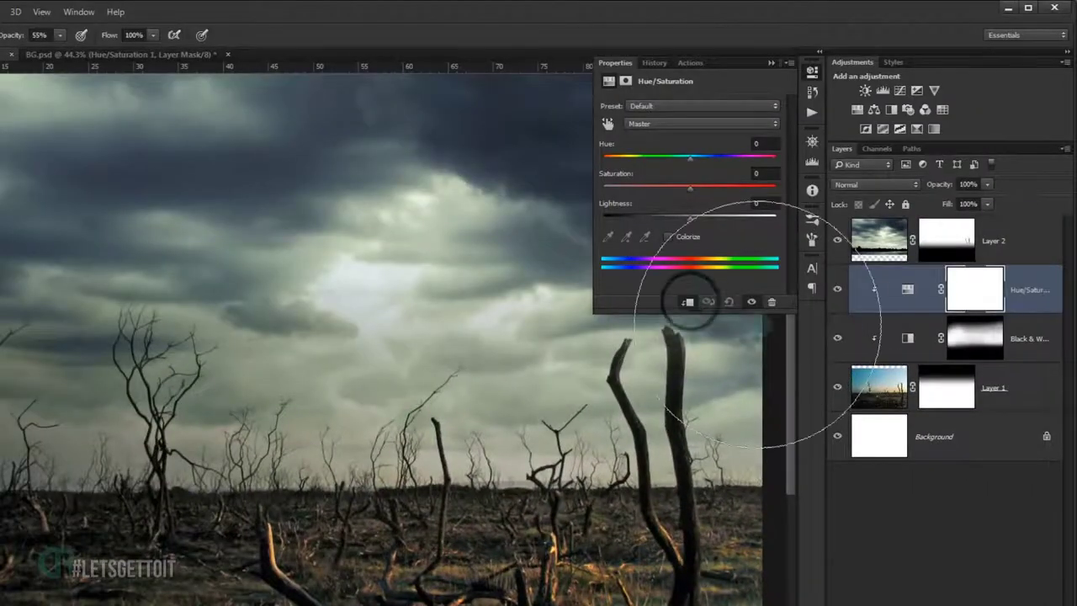
Set the Reds saturation to 0 and lower their lightness.
click(668, 124)
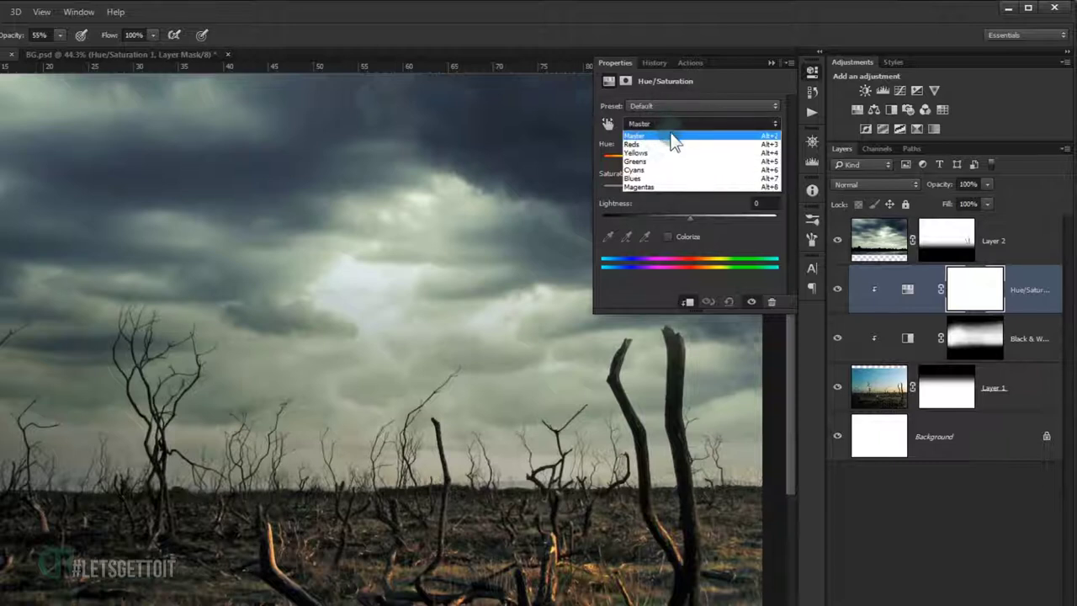
click(673, 139)
key(v)
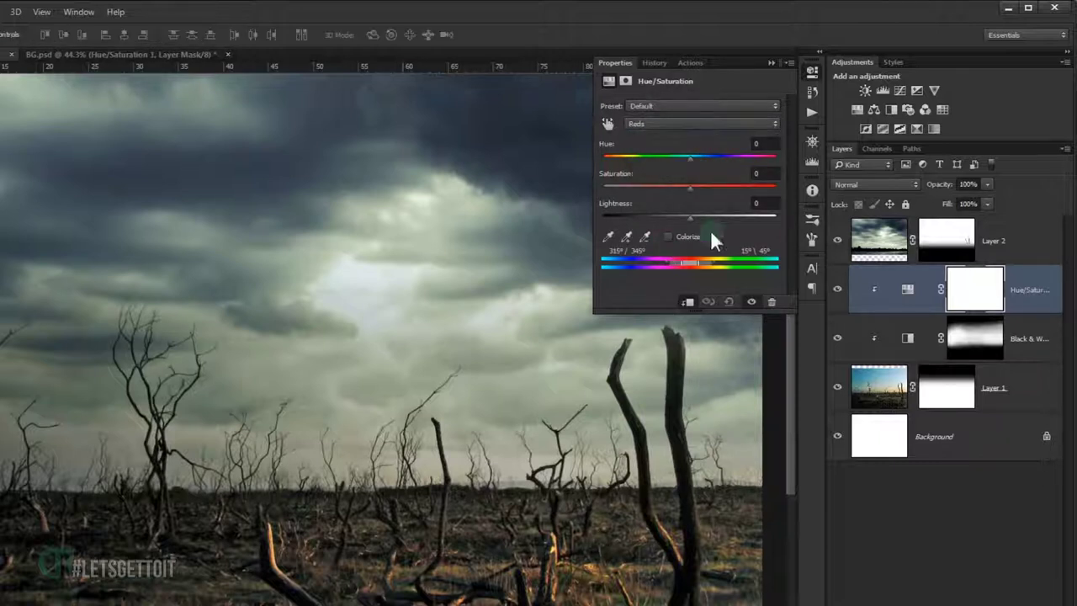
click(761, 173)
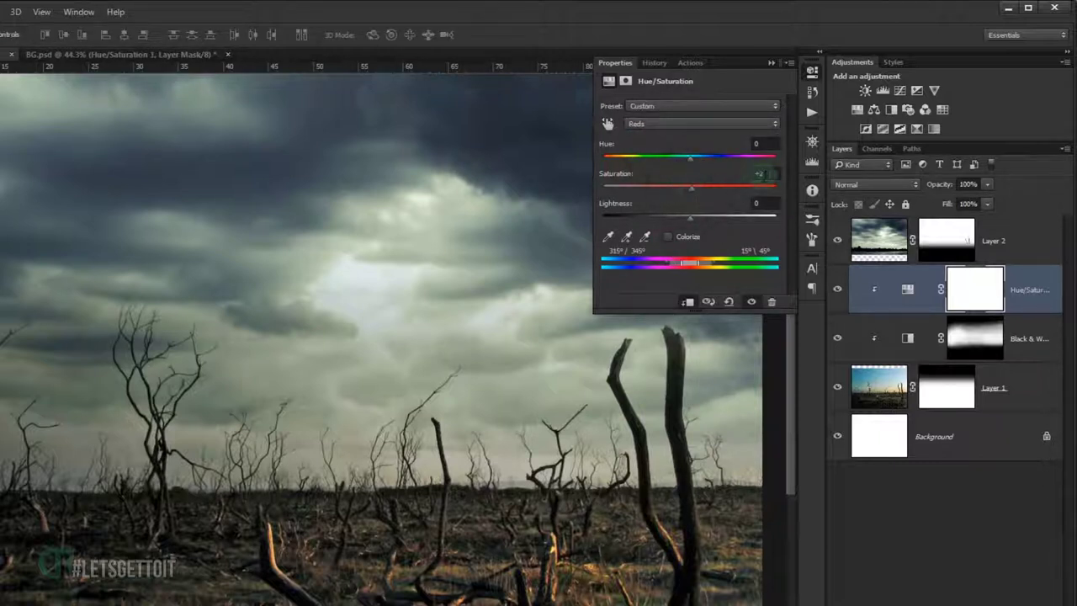
text(0)
drag(694, 219, 656, 220)
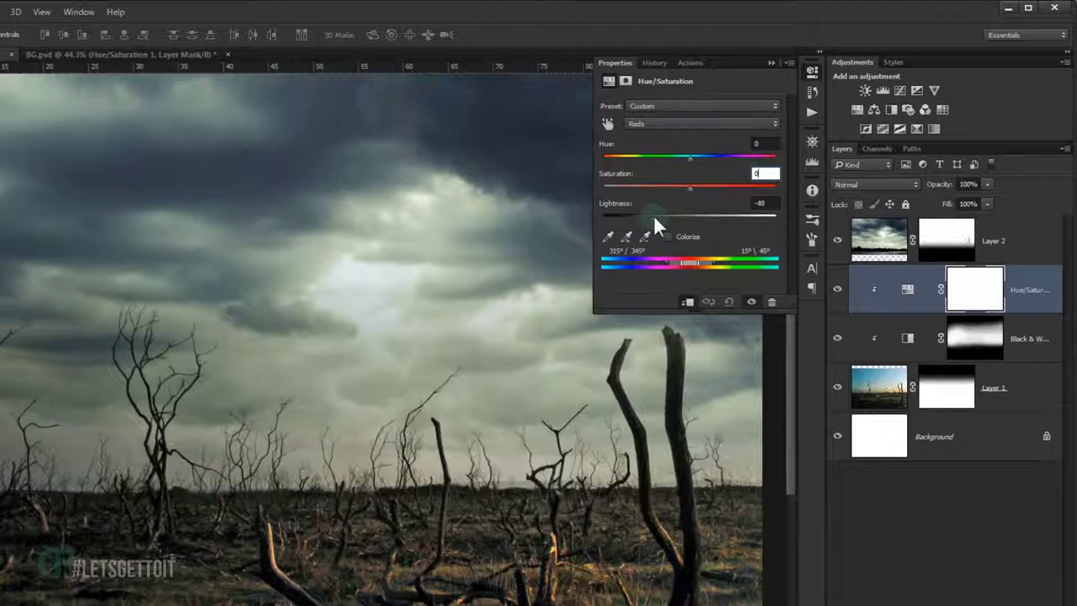
Lower the Yellows lightness slightly.
click(686, 125)
click(682, 151)
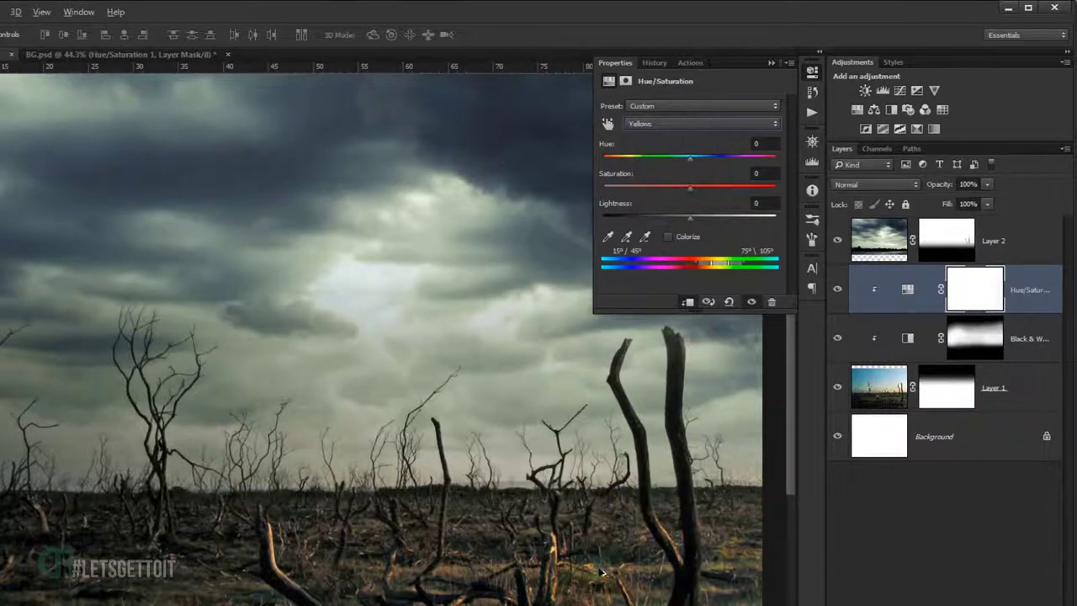
drag(688, 218, 644, 218)
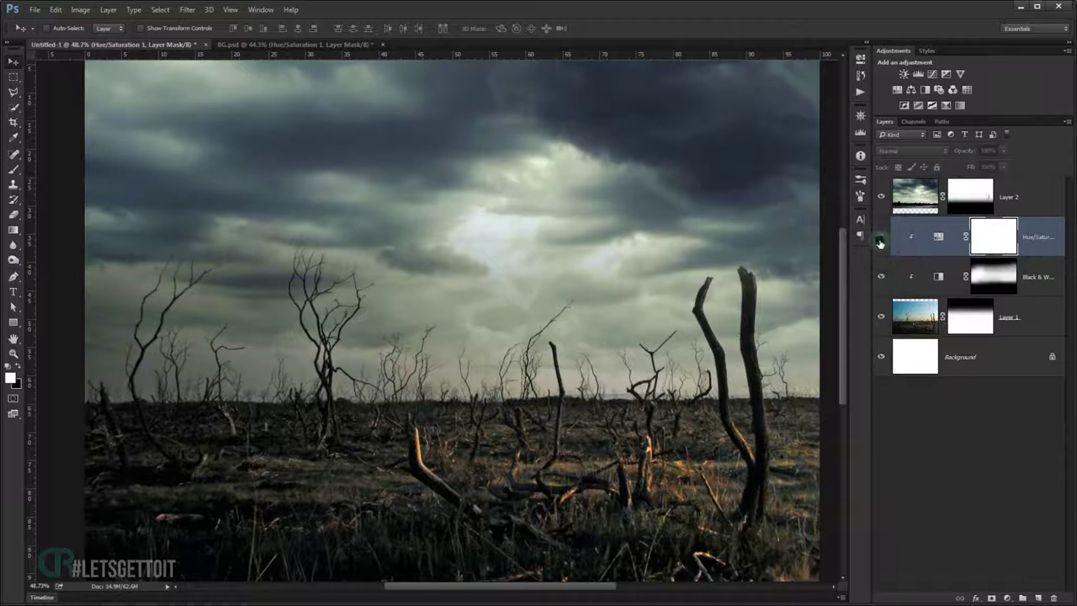
Compare the adjustment on and off, then readjust the Yellows lightness to about -36.
click(880, 242)
click(880, 243)
double_click(932, 237)
click(762, 101)
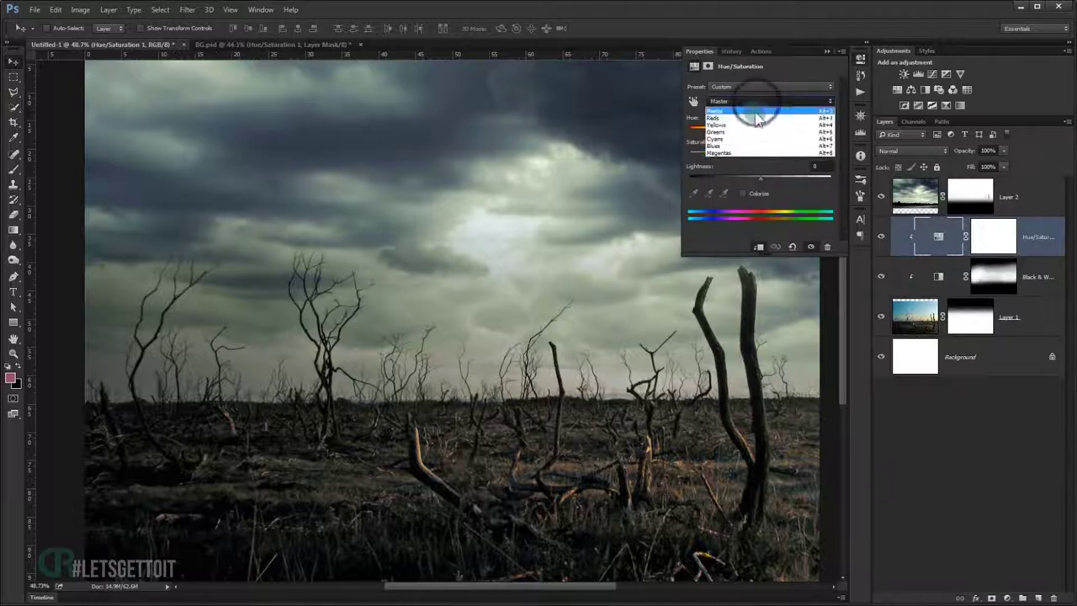
click(751, 125)
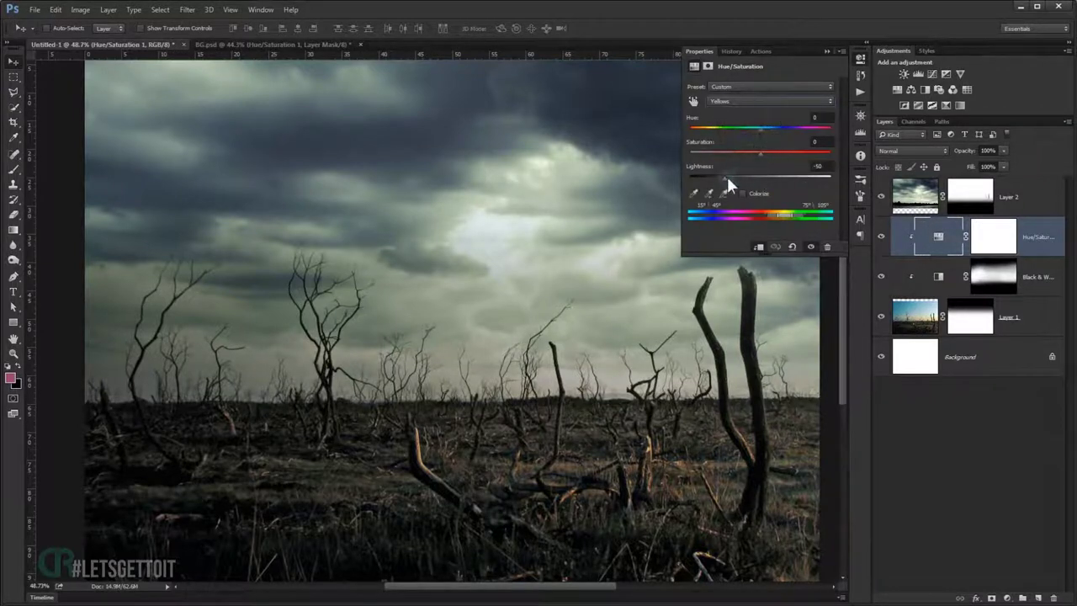
drag(727, 180, 734, 181)
click(826, 51)
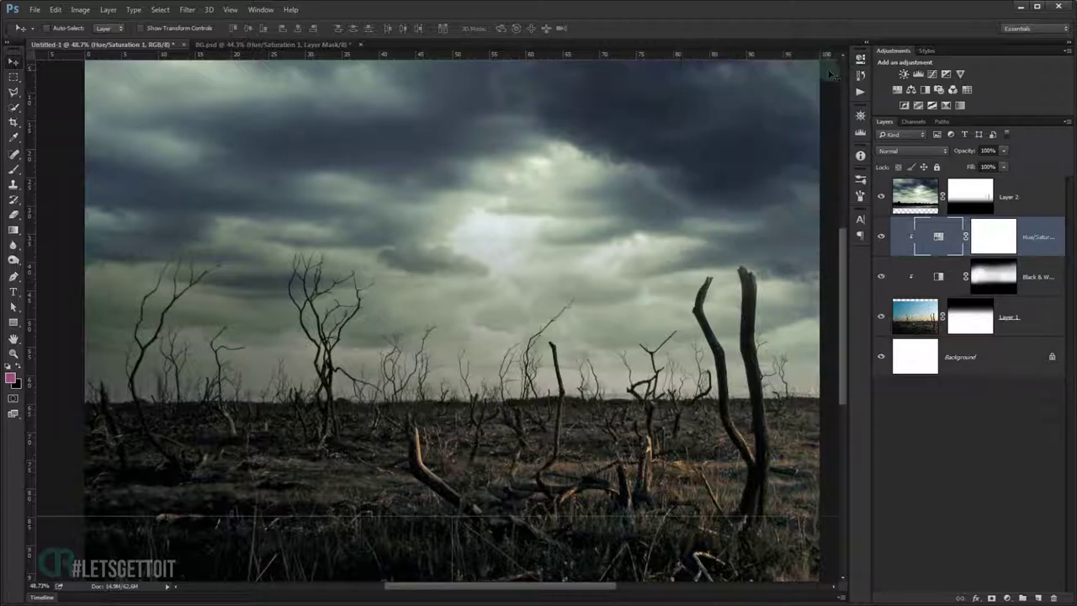
Fit the image on screen and add a new empty Layer 3 above the adjustments.
key(ctrl+0)
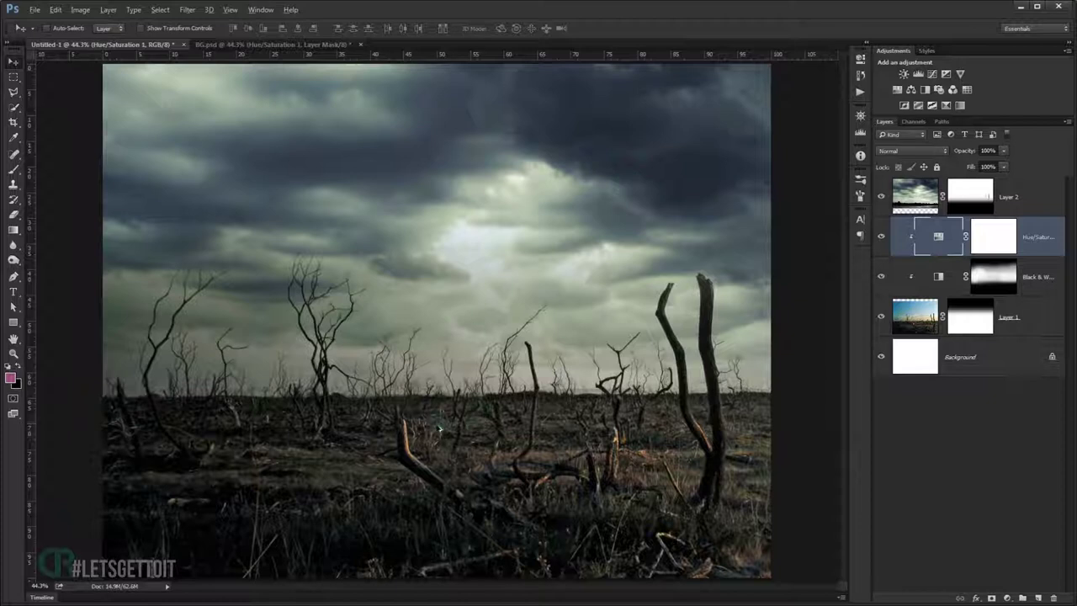
click(600, 286)
click(12, 229)
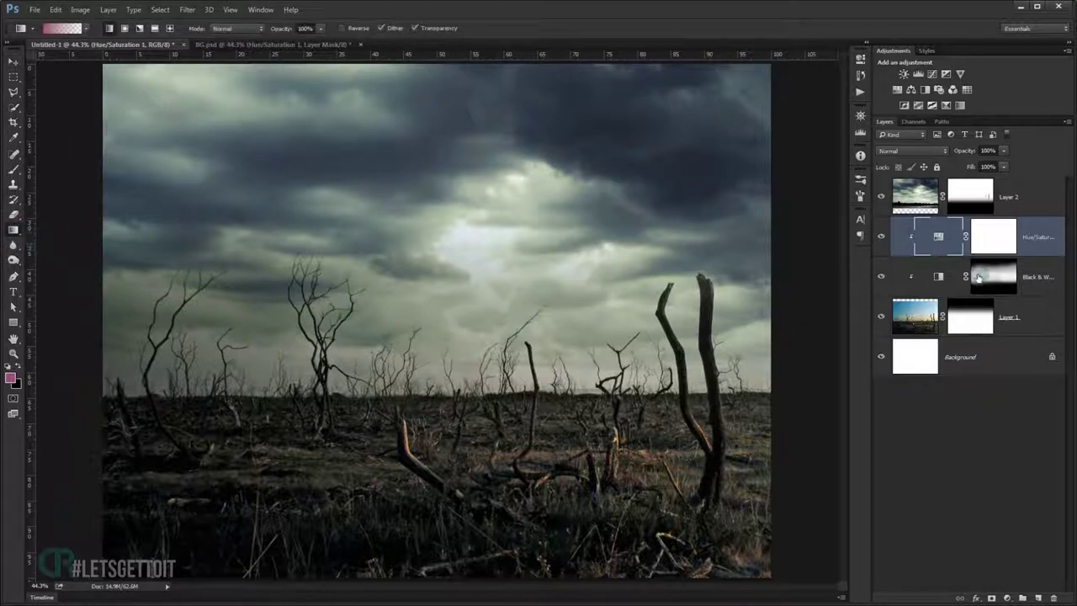
click(1037, 597)
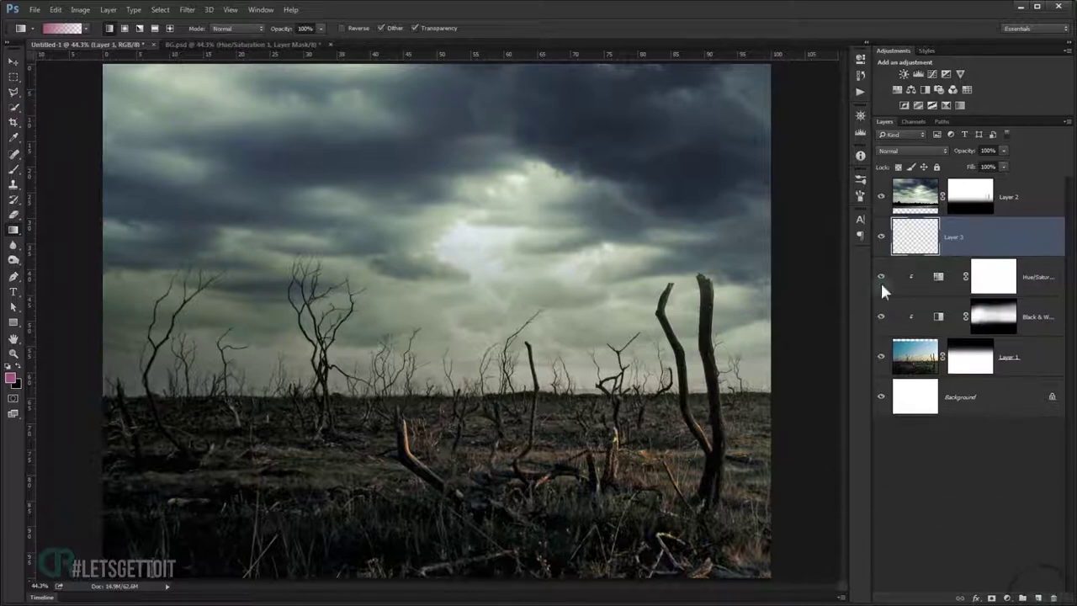
Set the foreground colour to a grey-green sampled from the horizon.
click(10, 378)
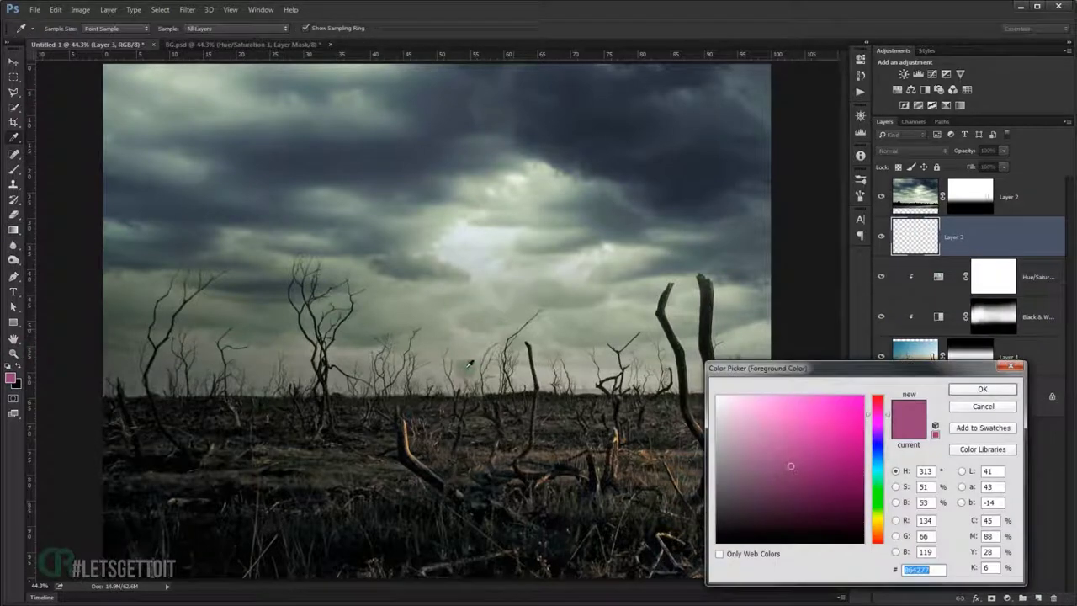
click(469, 364)
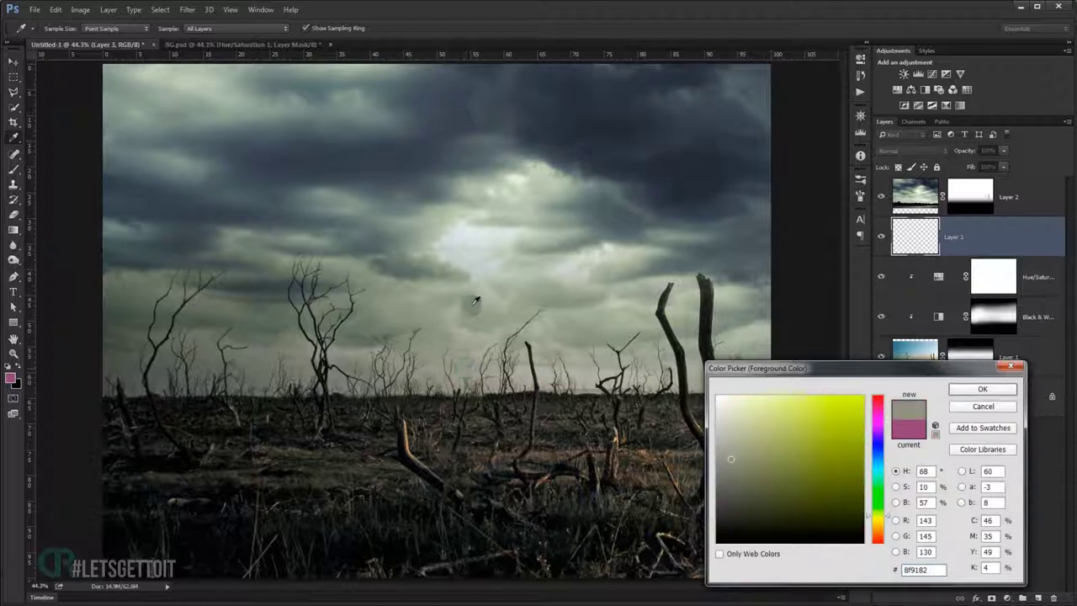
click(478, 270)
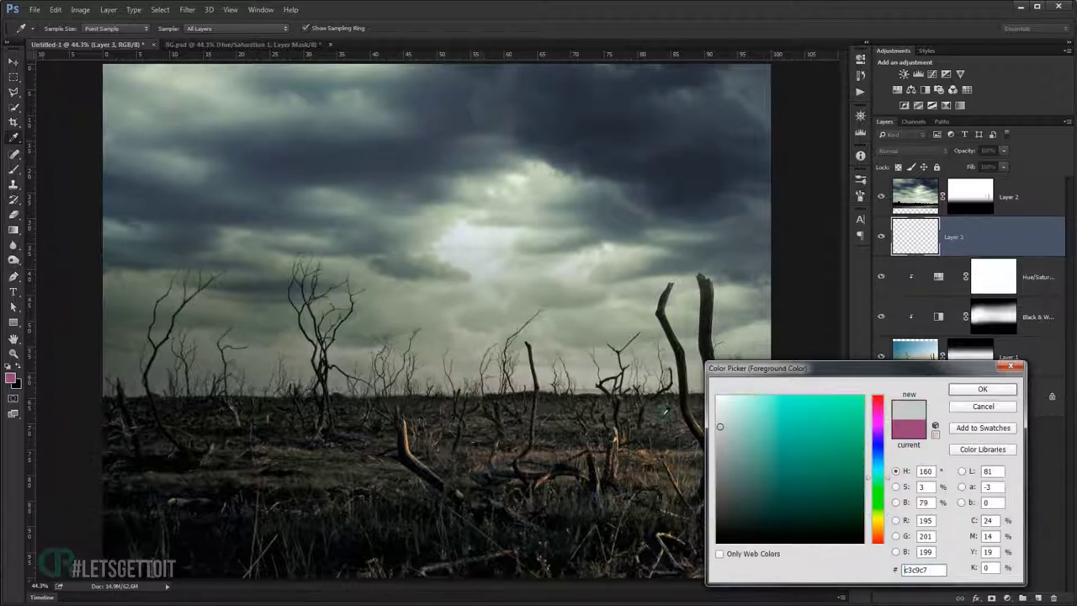
click(469, 367)
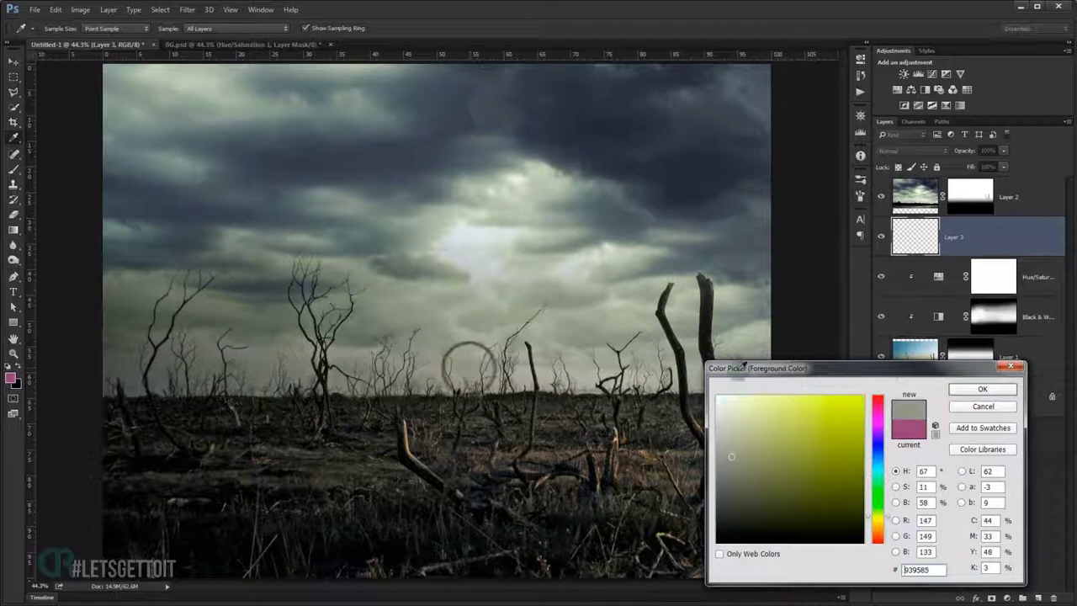
click(968, 389)
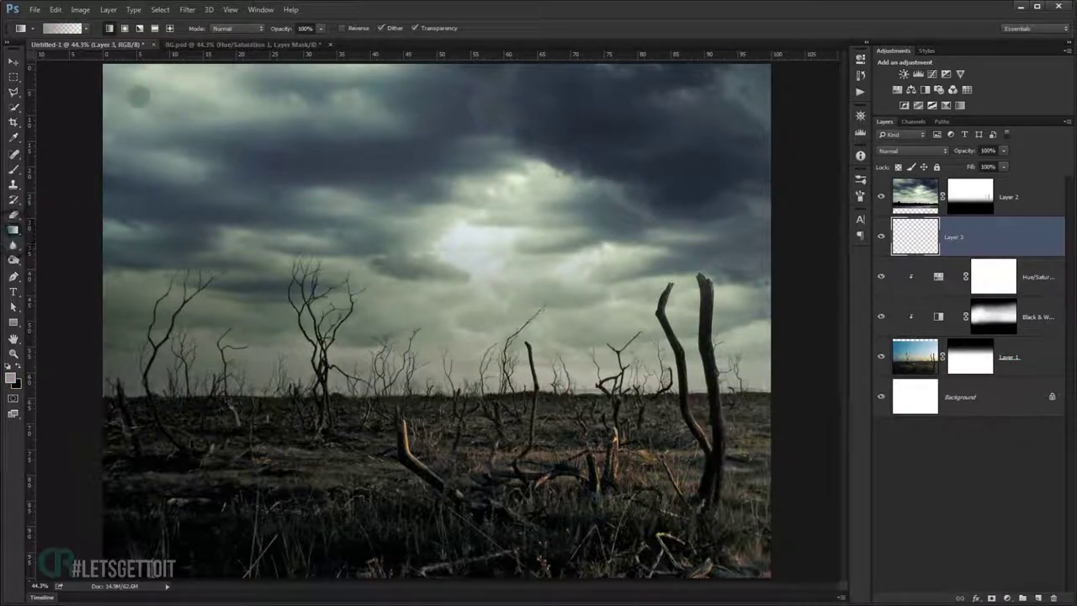
Drag a vertical Reflected Gradient on Layer 3 to lay a fog band across the horizon.
click(153, 28)
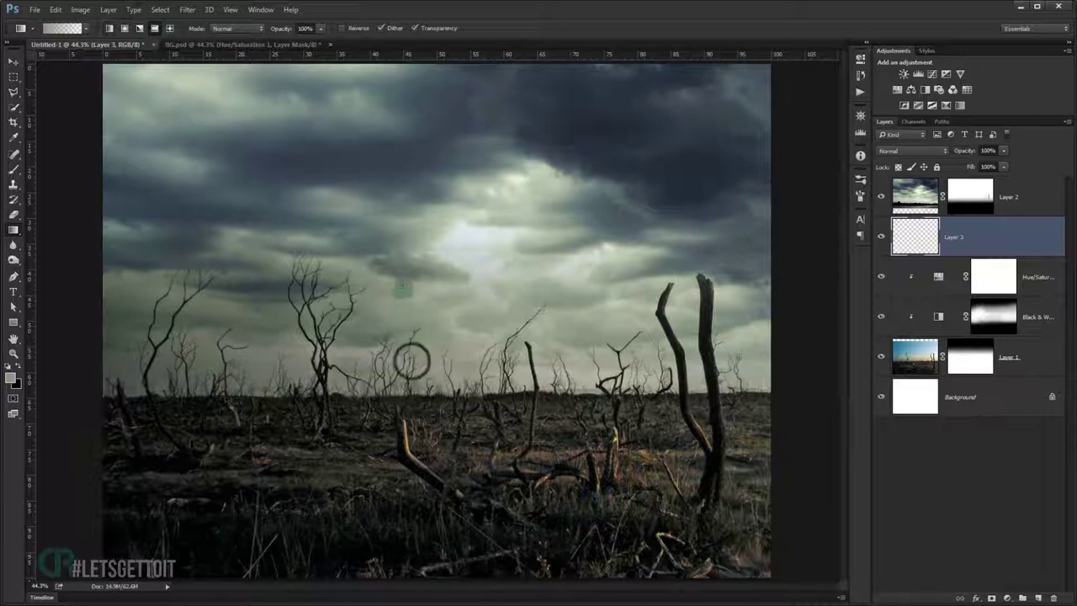
drag(419, 379, 419, 238)
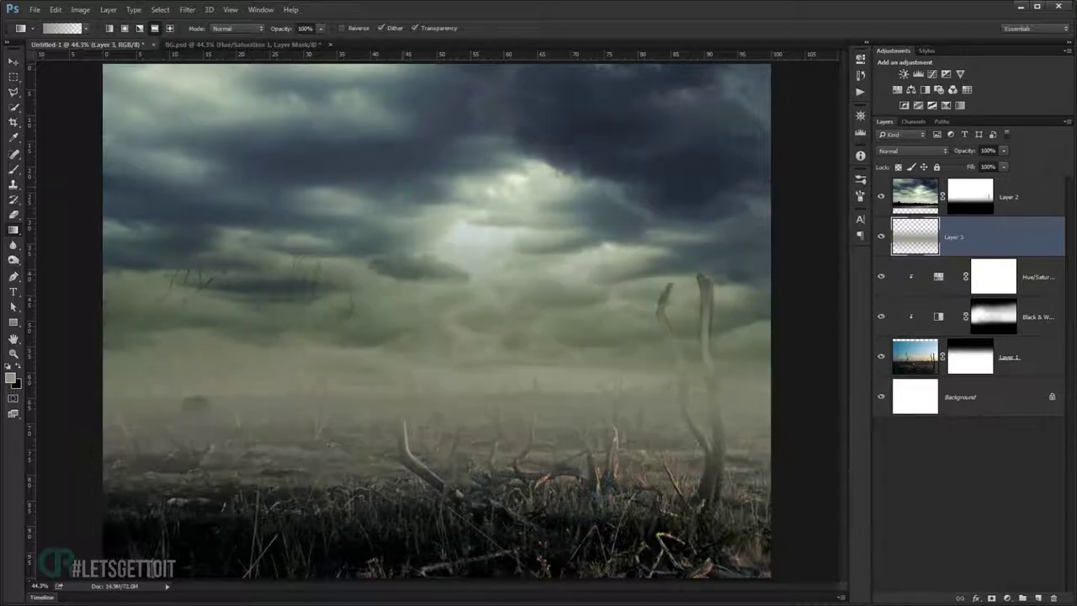
click(13, 62)
Move the Layer 3 fog upward and stretch it to about 112% width.
mouse_move(429, 412)
mouse_down()
mouse_move(427, 402)
mouse_move(439, 432)
mouse_move(438, 496)
mouse_up()
key(ctrl+t)
scroll(439, 429, down, 2)
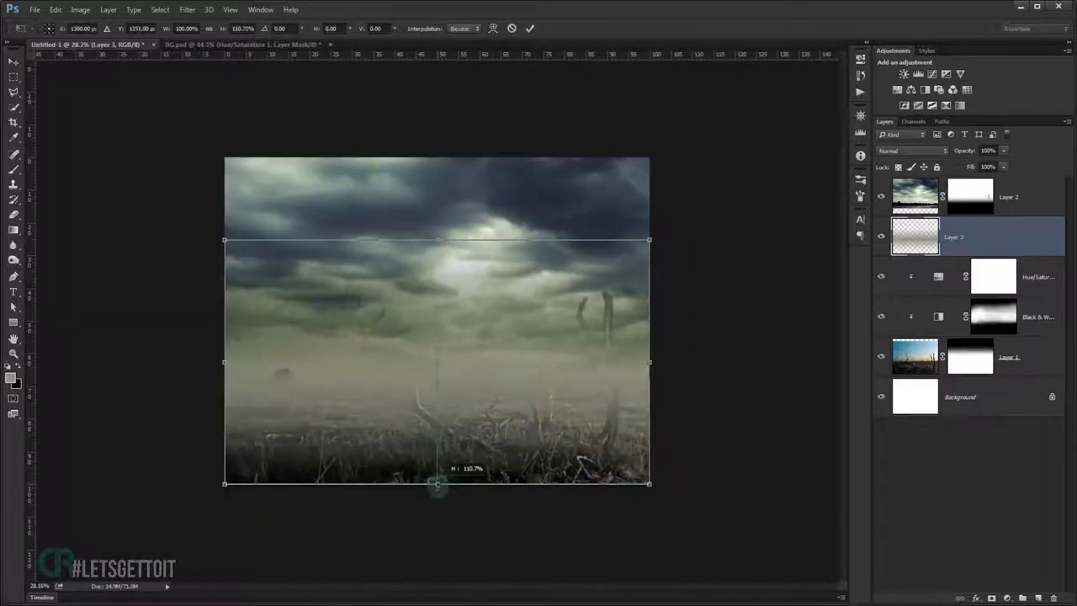
drag(466, 414, 466, 409)
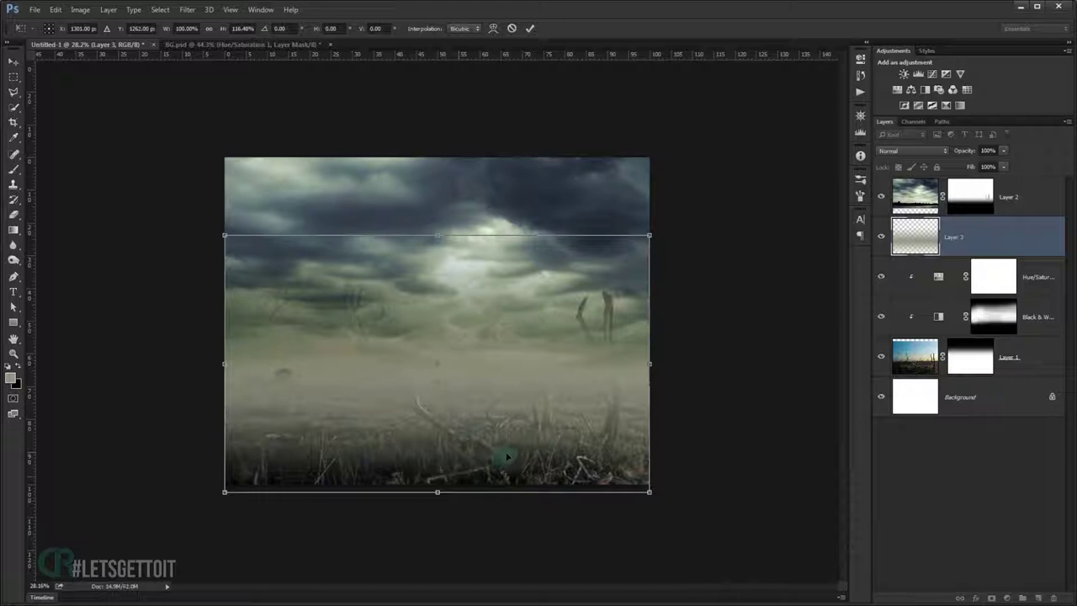
drag(650, 364, 676, 363)
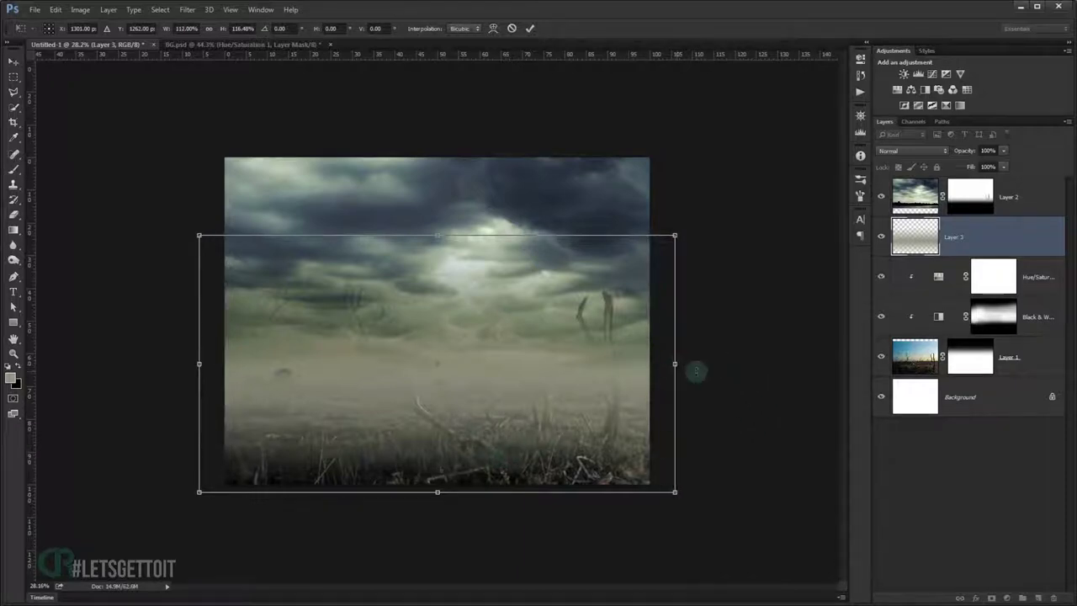
key(Return)
key(ctrl+0)
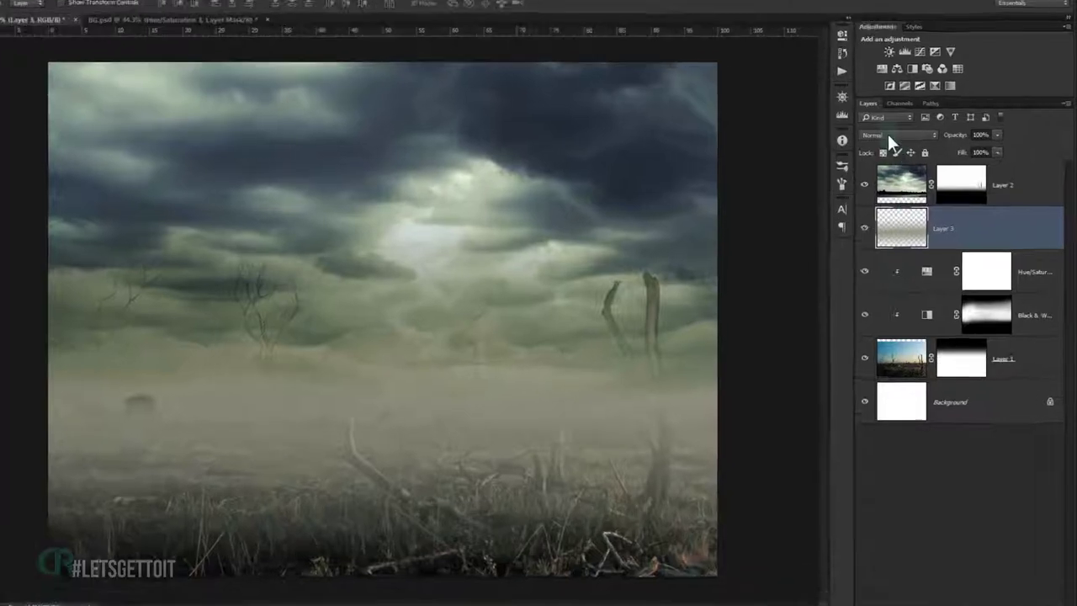
Set Layer 3's blend mode to Overlay and its opacity to 35%.
click(904, 150)
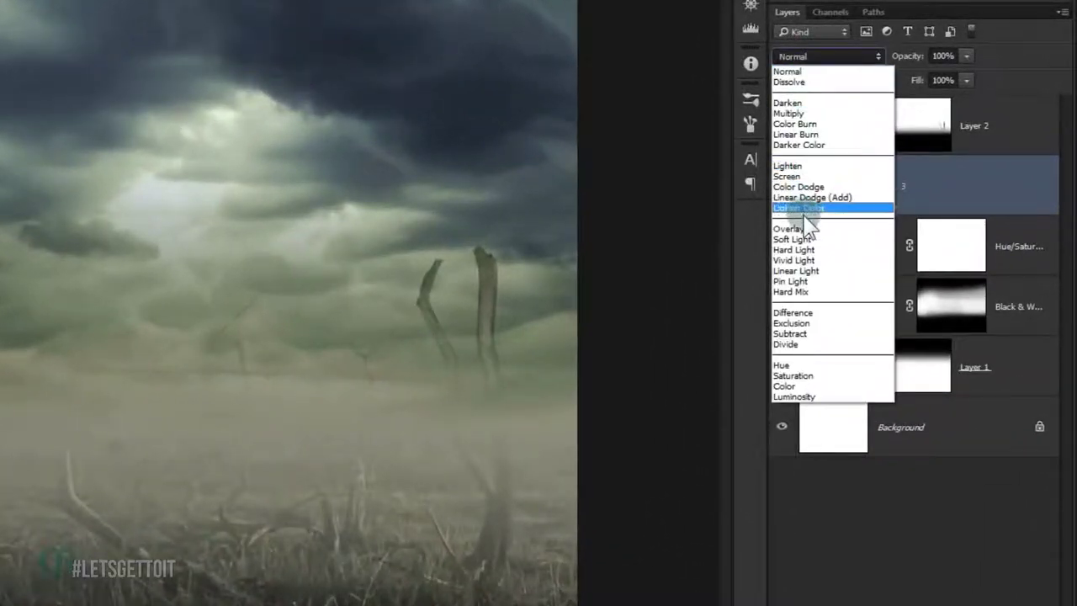
click(795, 228)
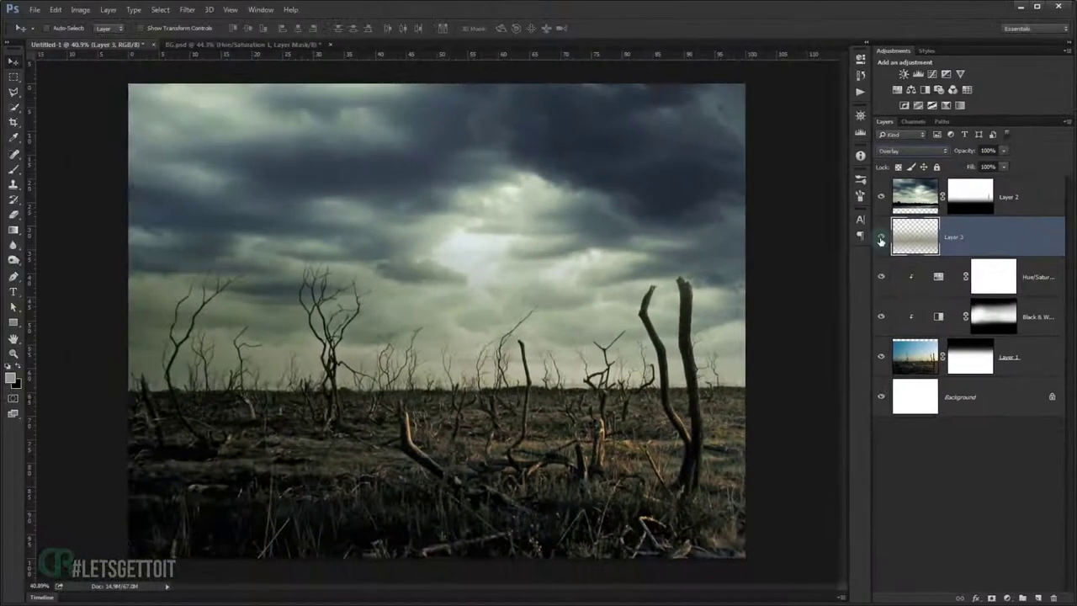
click(882, 239)
click(881, 239)
click(952, 151)
click(986, 151)
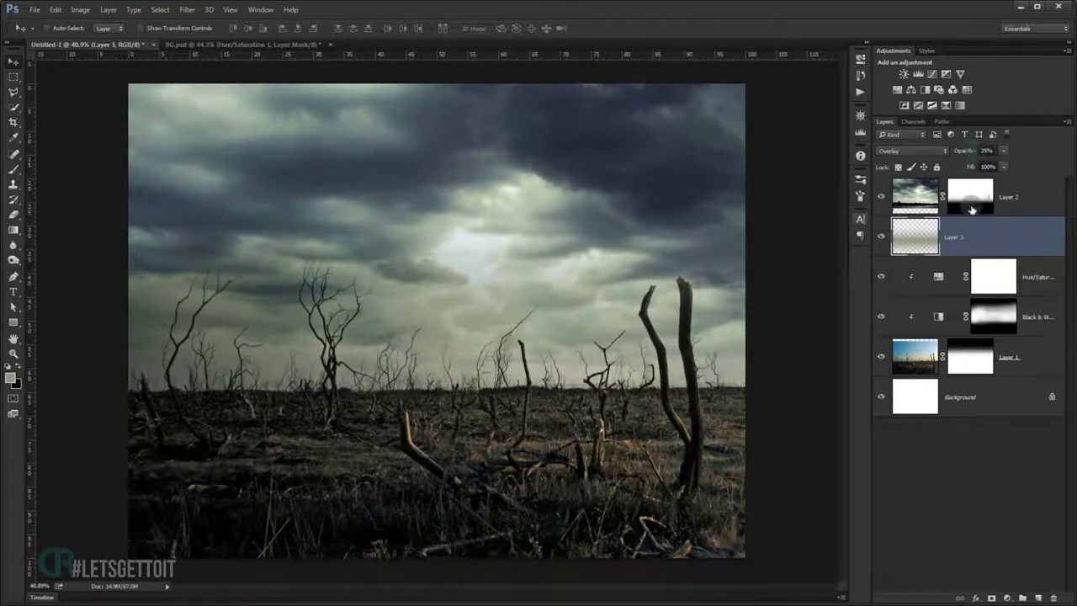
Squash the Layer 3 fog to about 68% height and place it across the horizon.
key(ctrl+t)
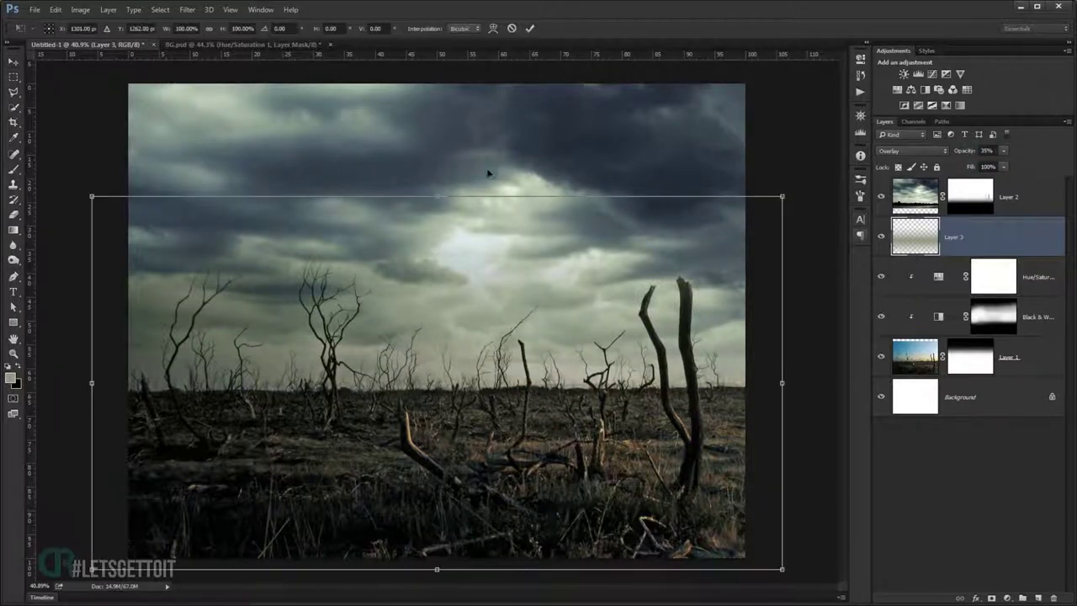
drag(435, 195, 435, 300)
drag(476, 423, 477, 380)
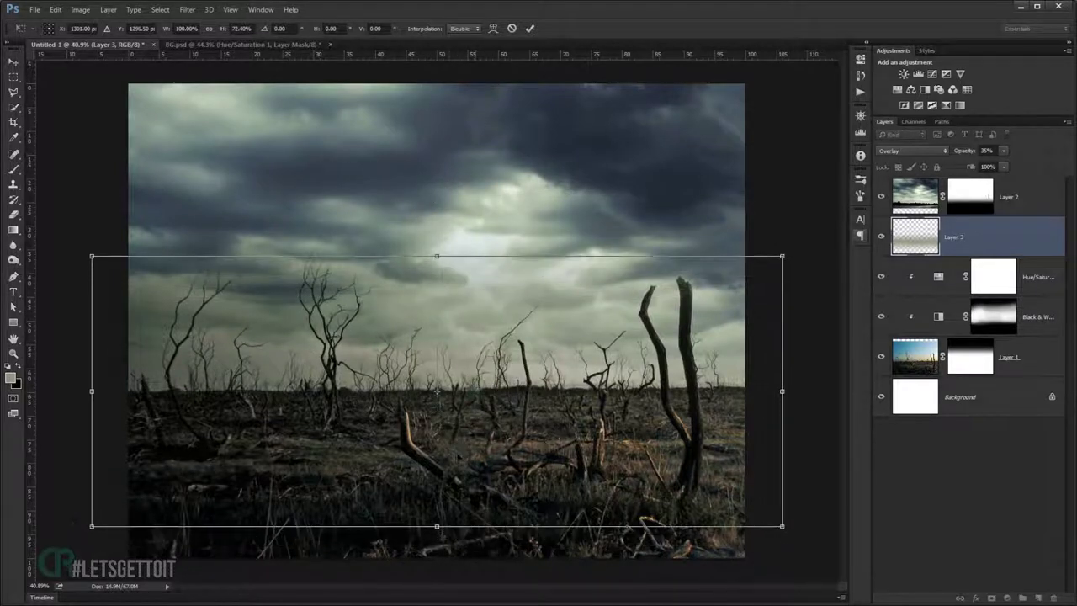
drag(437, 526, 436, 509)
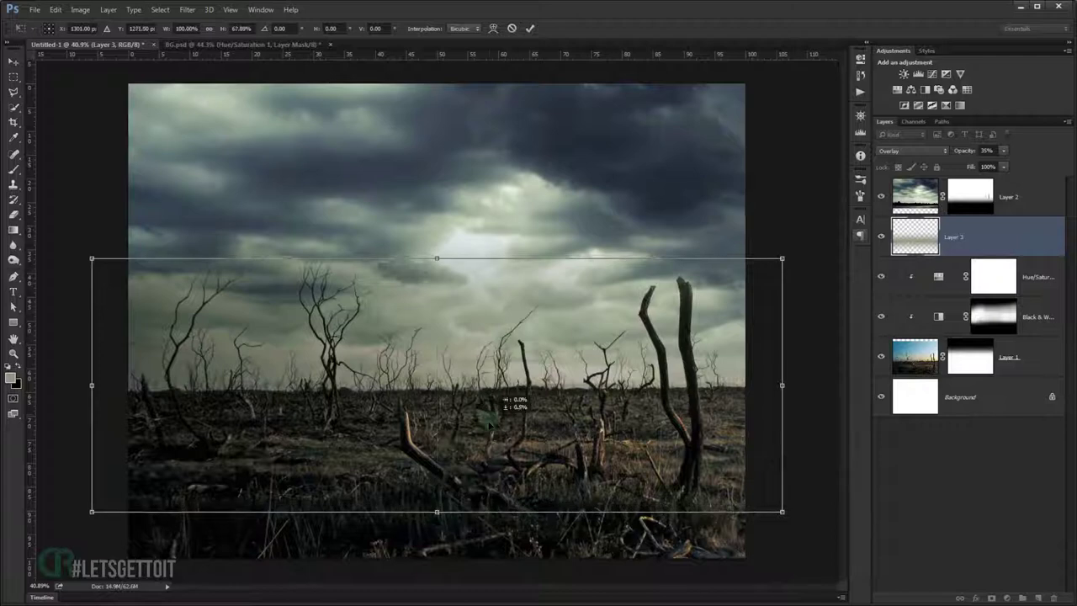
drag(515, 404, 490, 423)
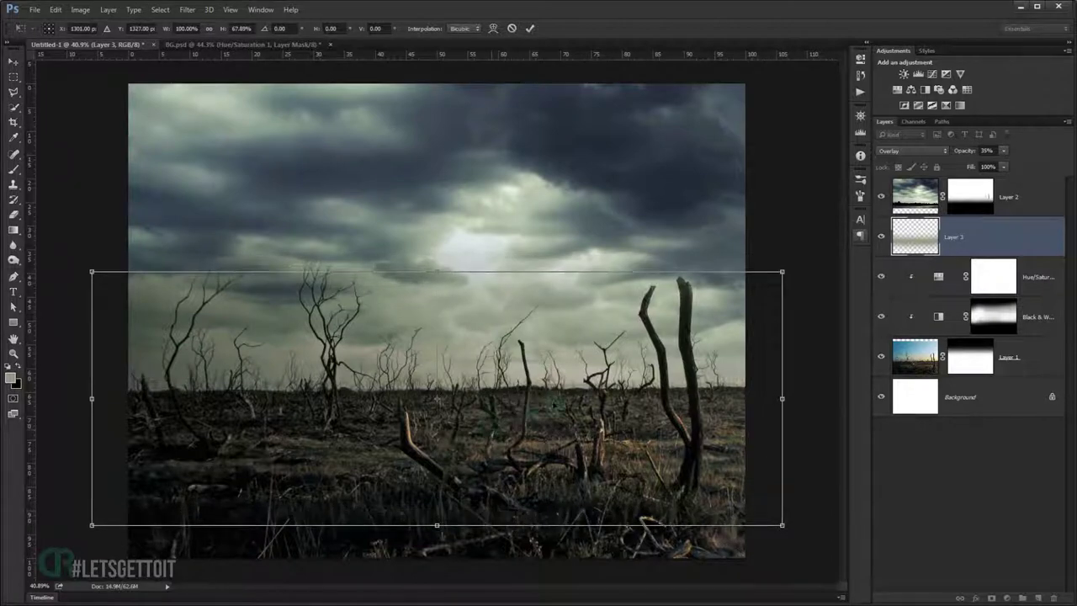
key(Return)
scroll(552, 400, up, 1)
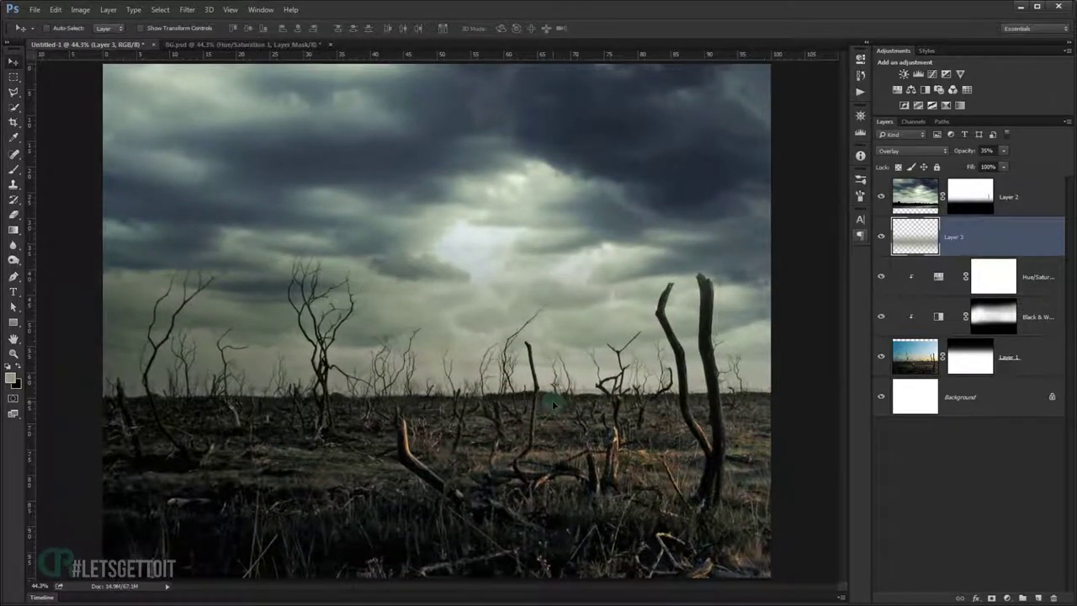
Add a Color Balance adjustment layer above Layer 2.
click(982, 198)
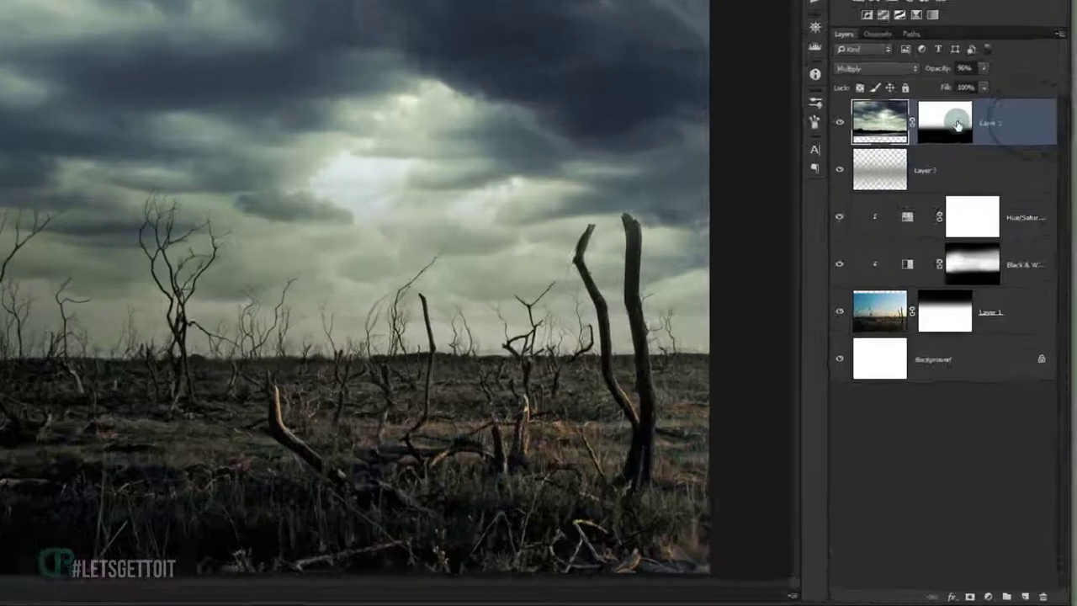
click(913, 589)
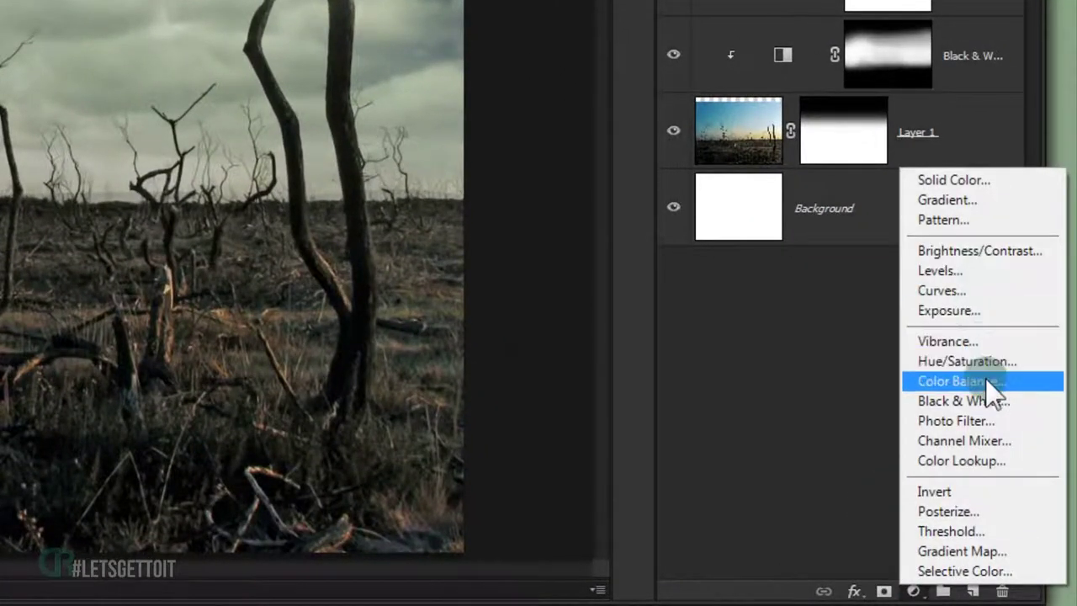
click(988, 383)
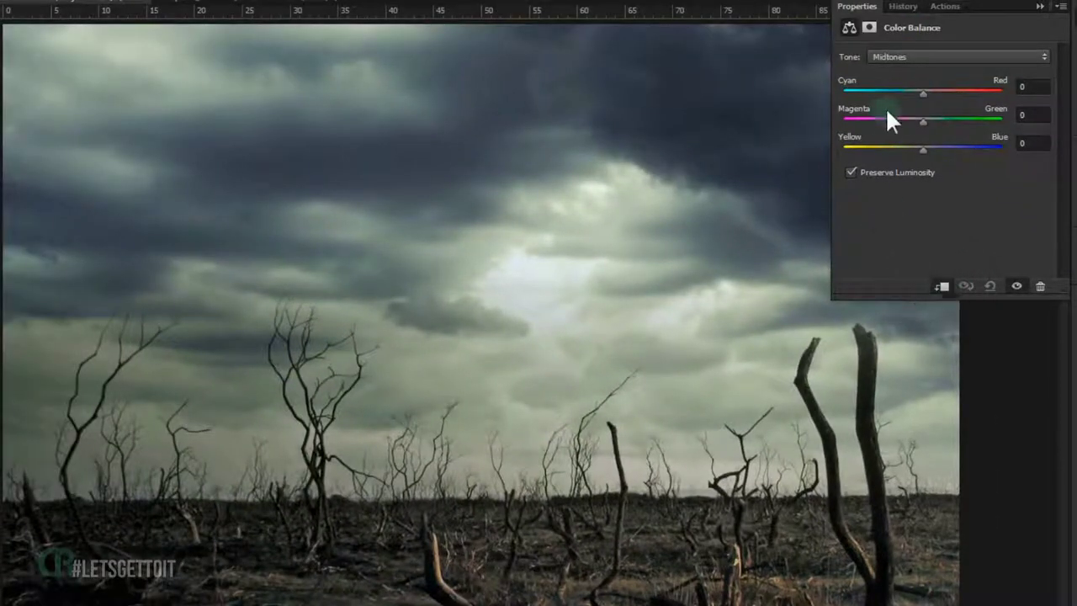
Set the Color Balance midtones to about -12, -6, -19 and compare the result.
drag(922, 93, 916, 94)
drag(915, 95, 914, 101)
mouse_move(921, 118)
mouse_down()
mouse_move(934, 118)
mouse_move(918, 119)
mouse_move(917, 150)
mouse_move(903, 148)
mouse_up()
mouse_move(906, 149)
mouse_down()
mouse_move(921, 122)
mouse_move(912, 93)
mouse_up()
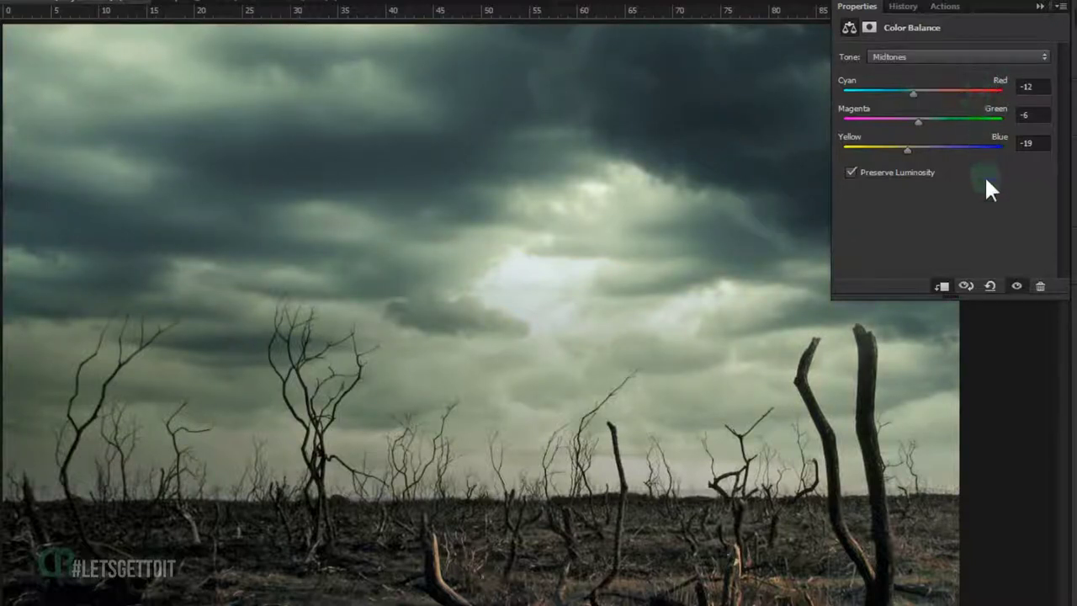
drag(907, 150, 908, 150)
click(1040, 6)
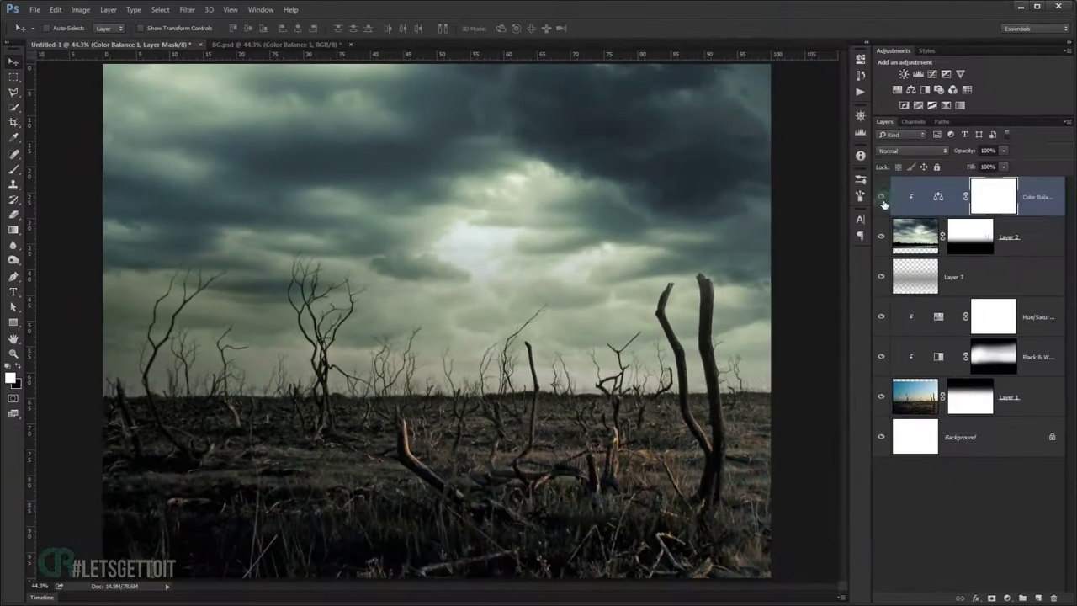
click(881, 197)
Add a Curves adjustment layer at the top of the stack.
click(881, 197)
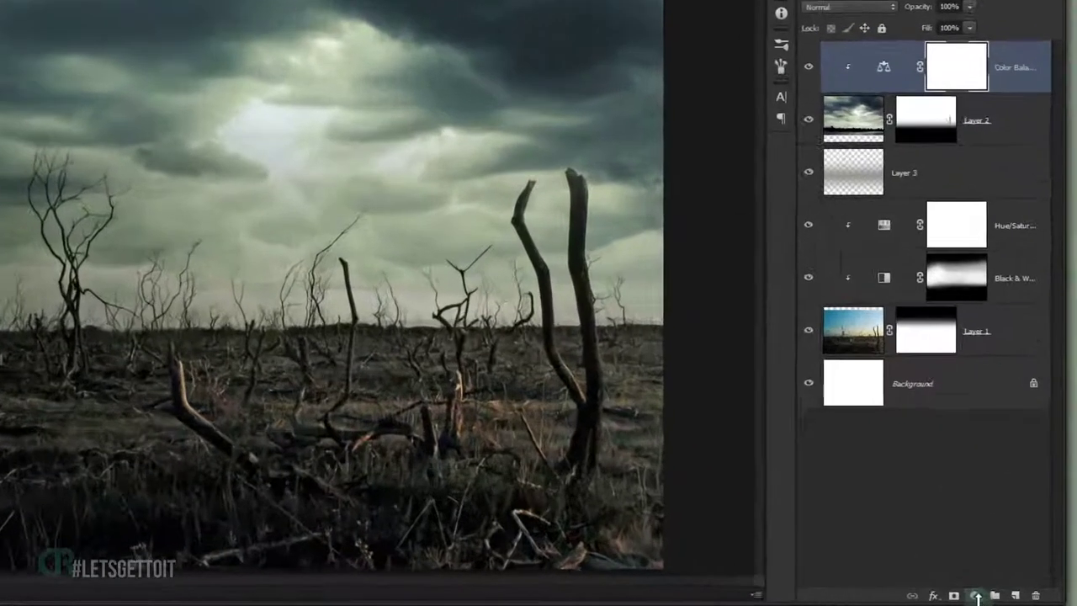
click(1007, 598)
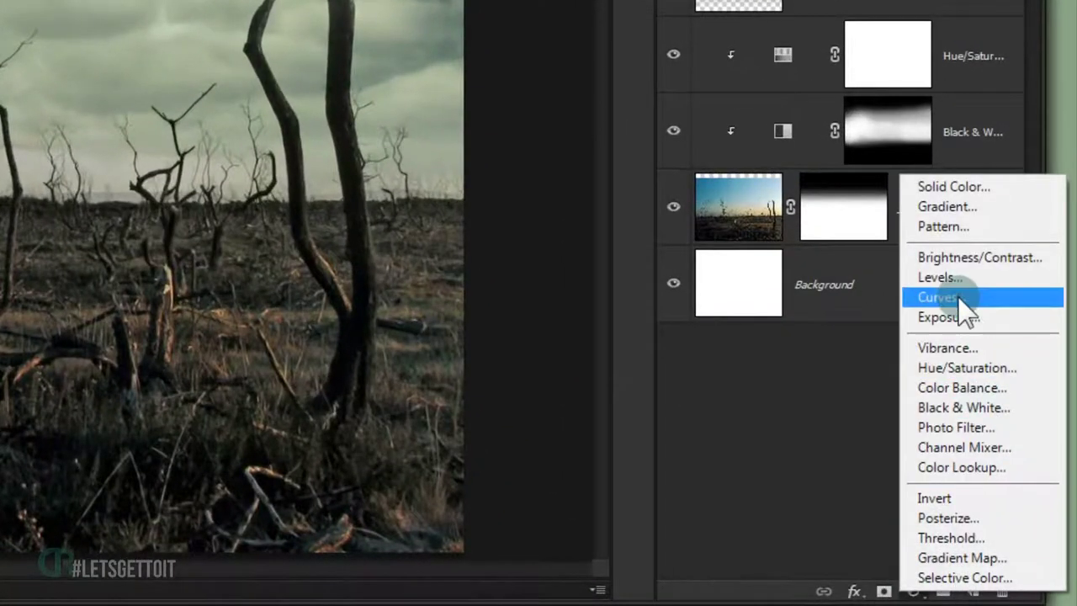
click(913, 298)
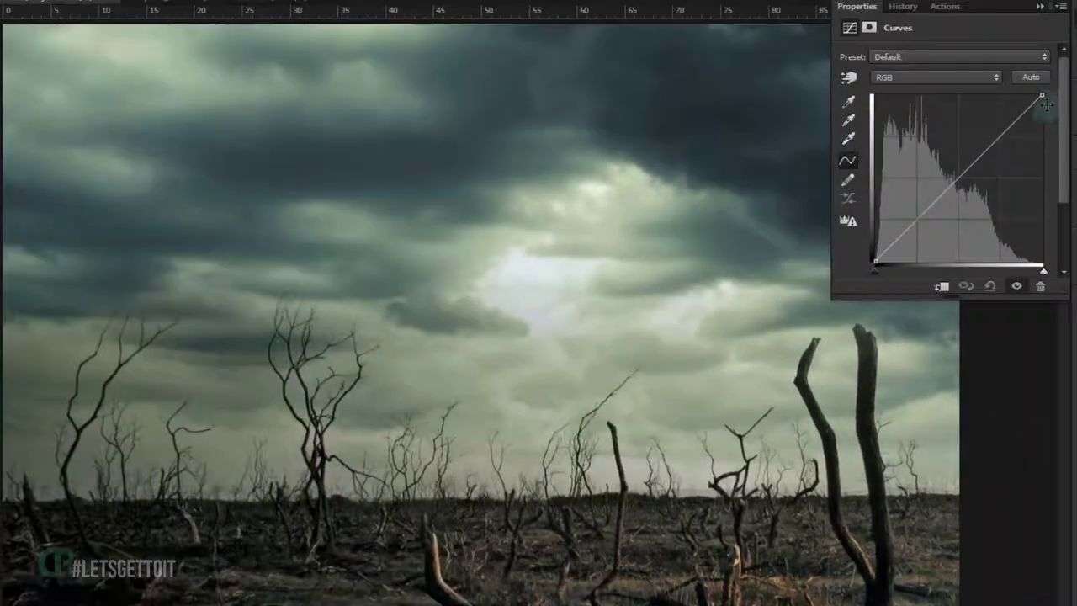
Lower the curve's highlights and sag its midtones to darken the scene.
drag(1041, 94, 1041, 148)
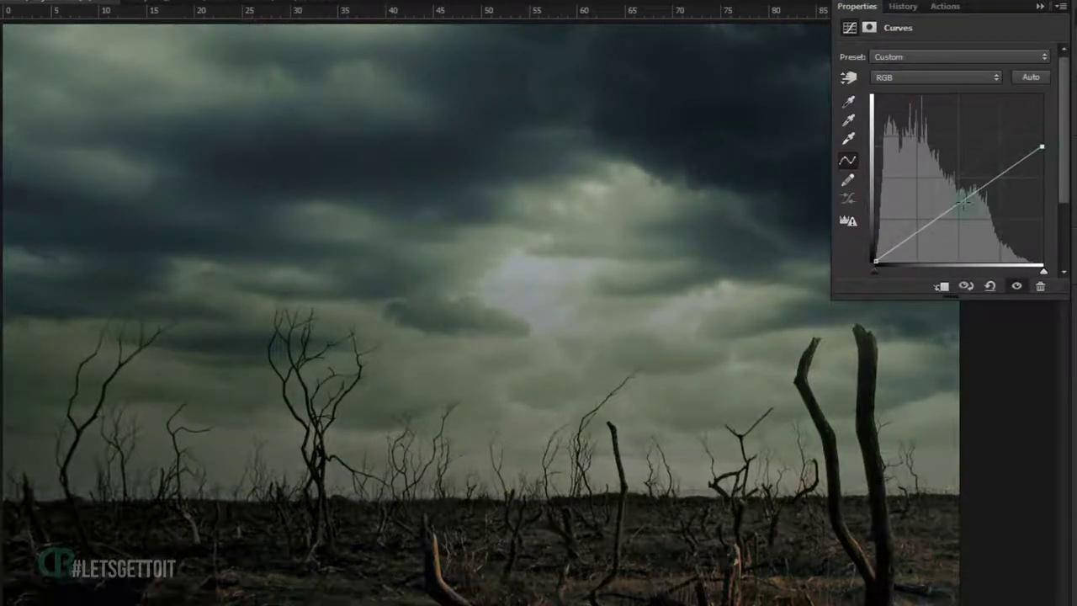
drag(965, 203, 969, 209)
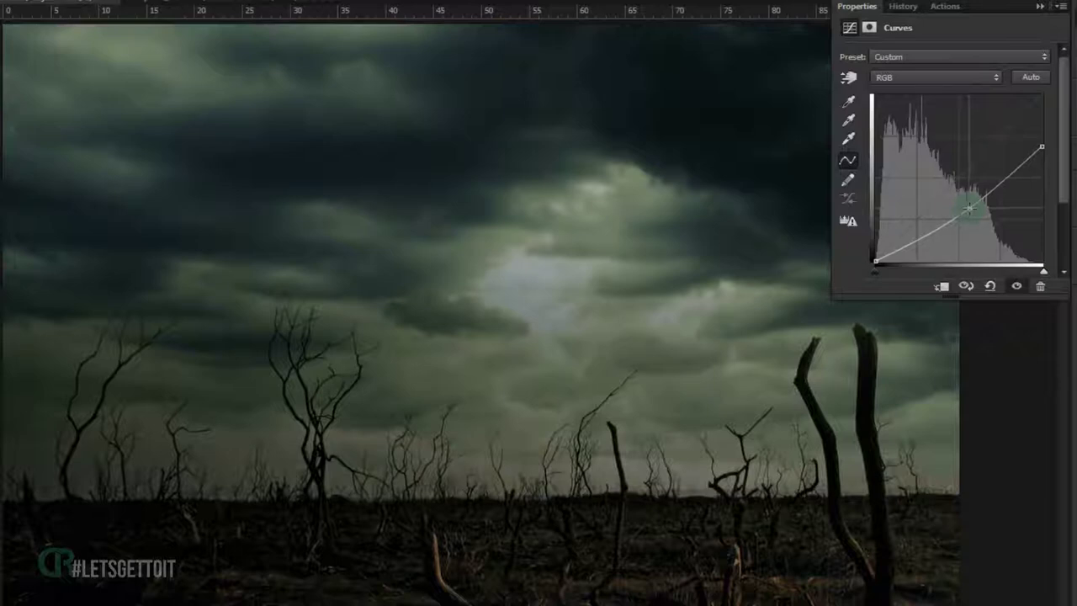
drag(973, 203, 974, 207)
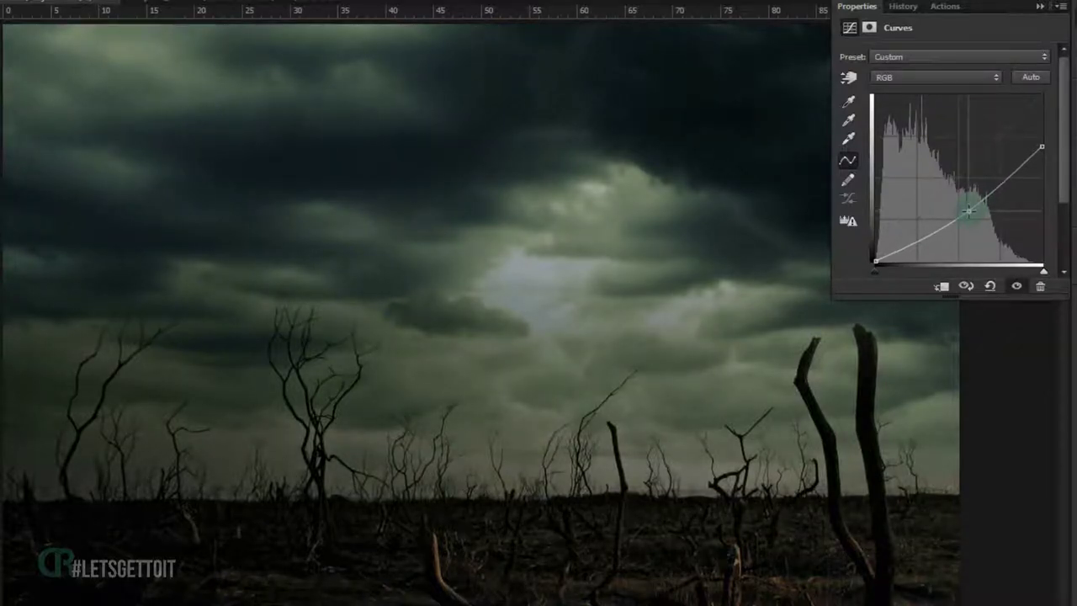
drag(1040, 147, 1041, 142)
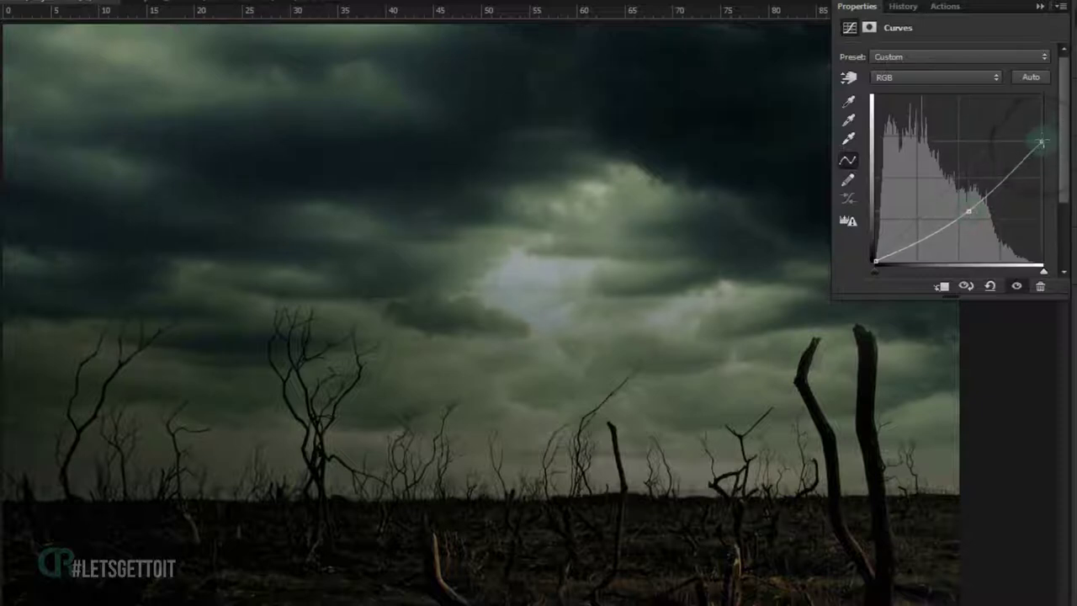
click(1044, 9)
double_click(970, 198)
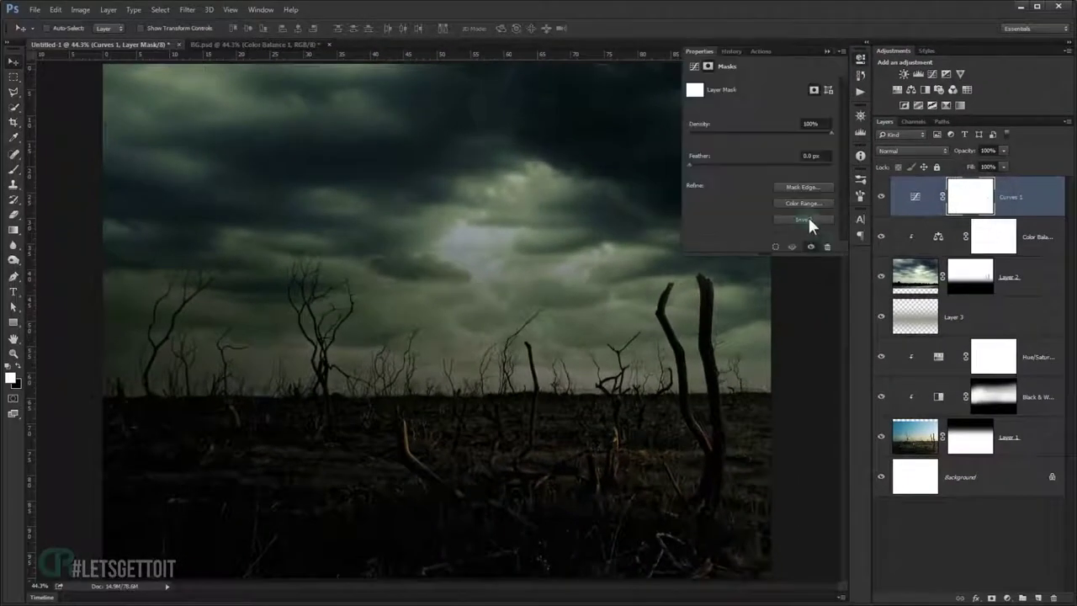
Invert the Curves 1 mask and set up a large soft brush at 40% opacity.
click(806, 219)
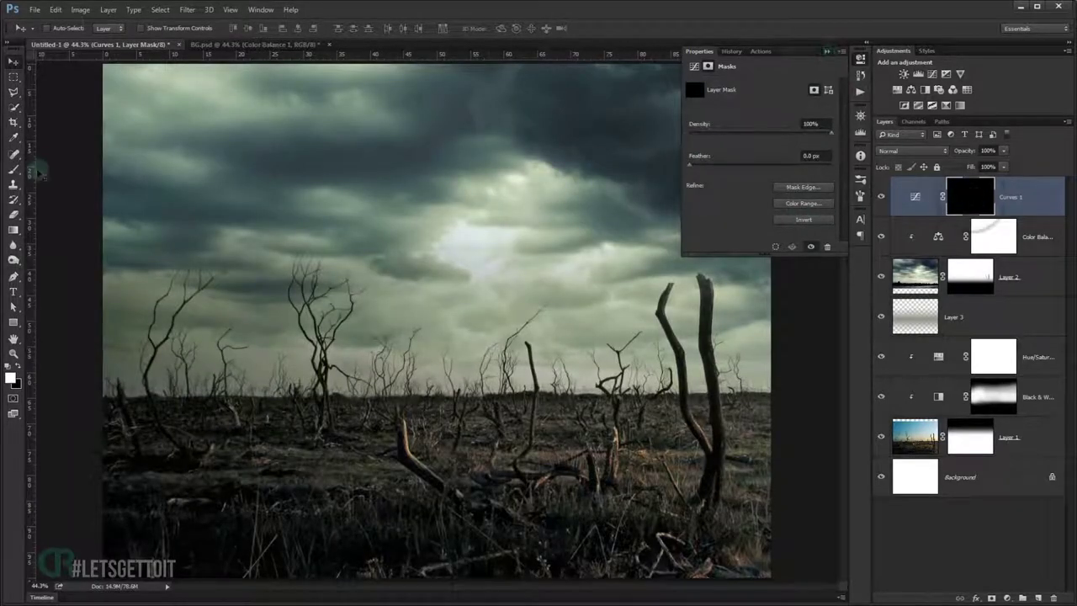
click(20, 169)
click(828, 52)
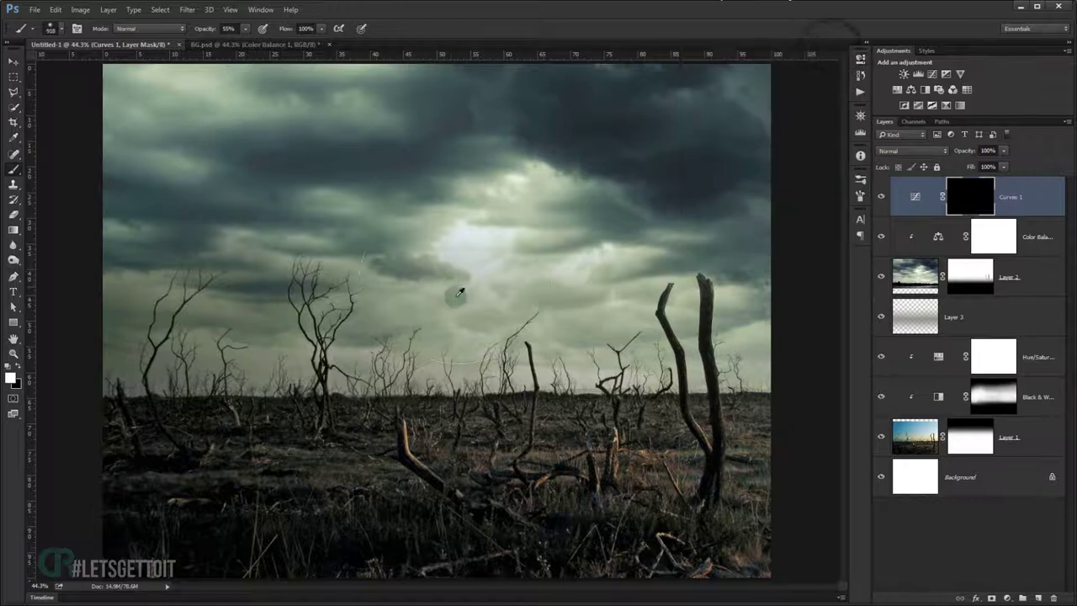
scroll(446, 290, down, 3)
drag(446, 290, 513, 321)
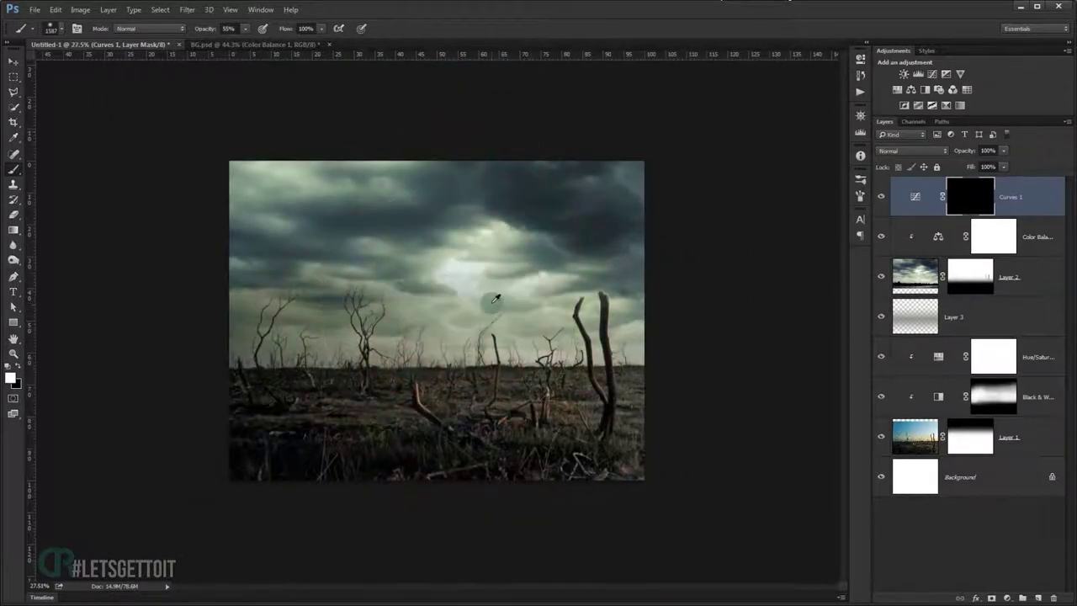
drag(493, 237, 511, 288)
click(228, 28)
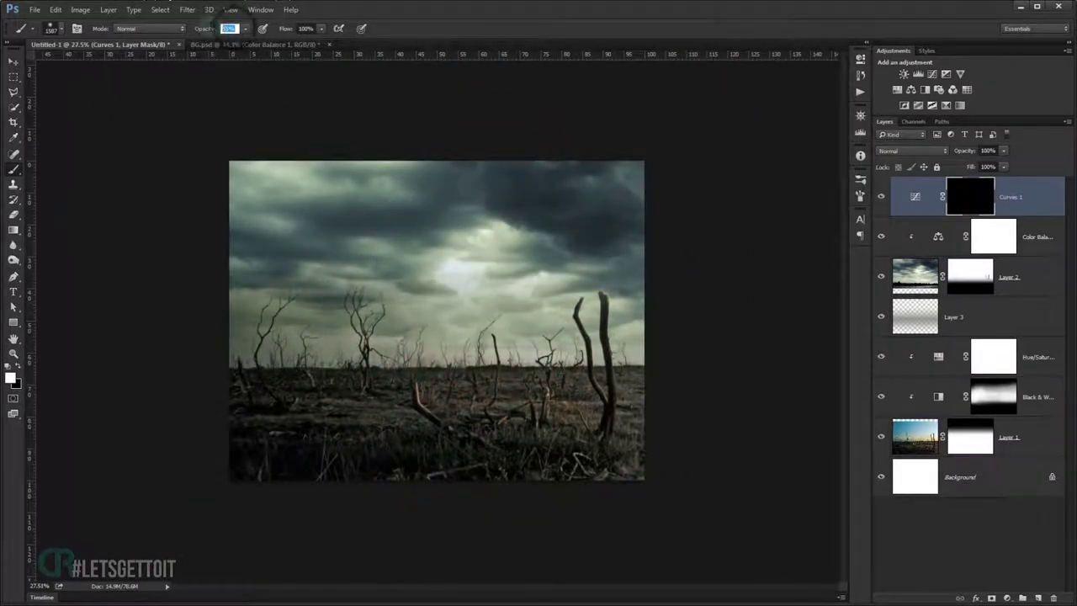
text(40)
key(Return)
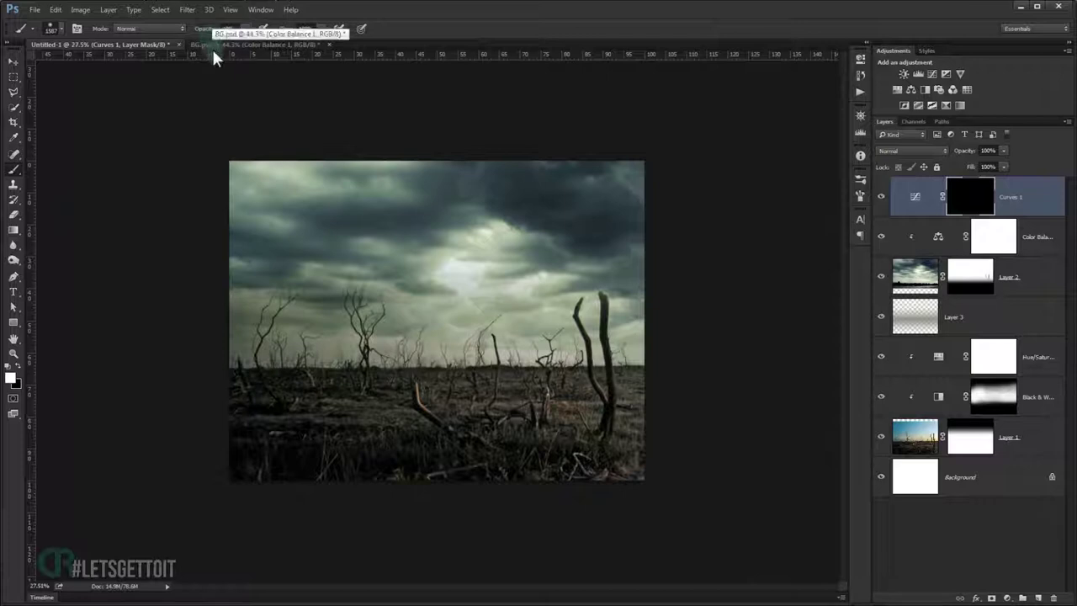
drag(614, 312, 631, 317)
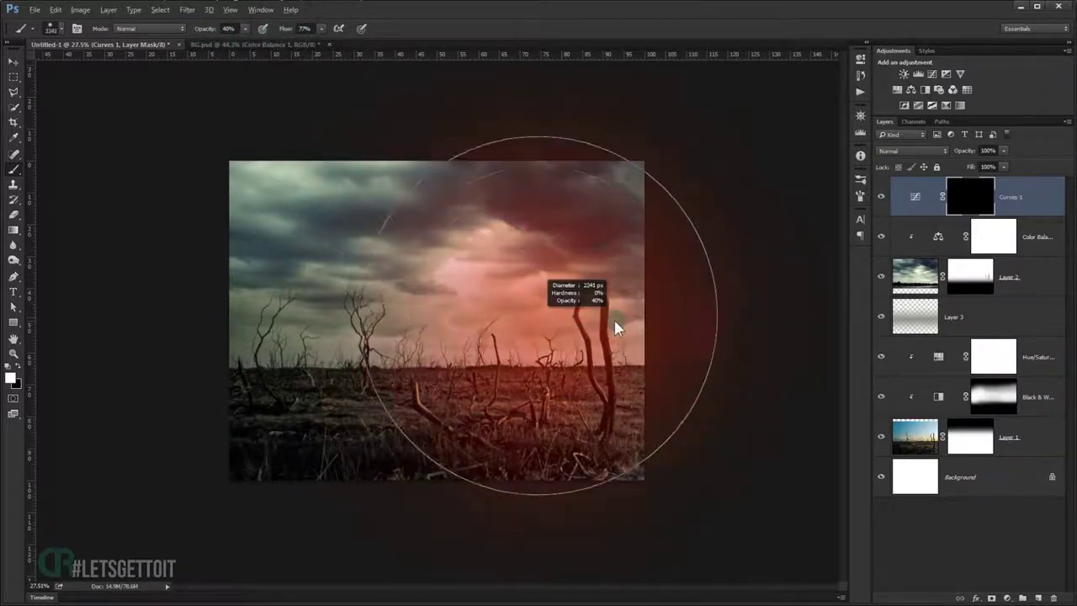
Paint the Curves 1 mask around the sky edges, keeping the horizon undarkened.
drag(660, 436, 372, 113)
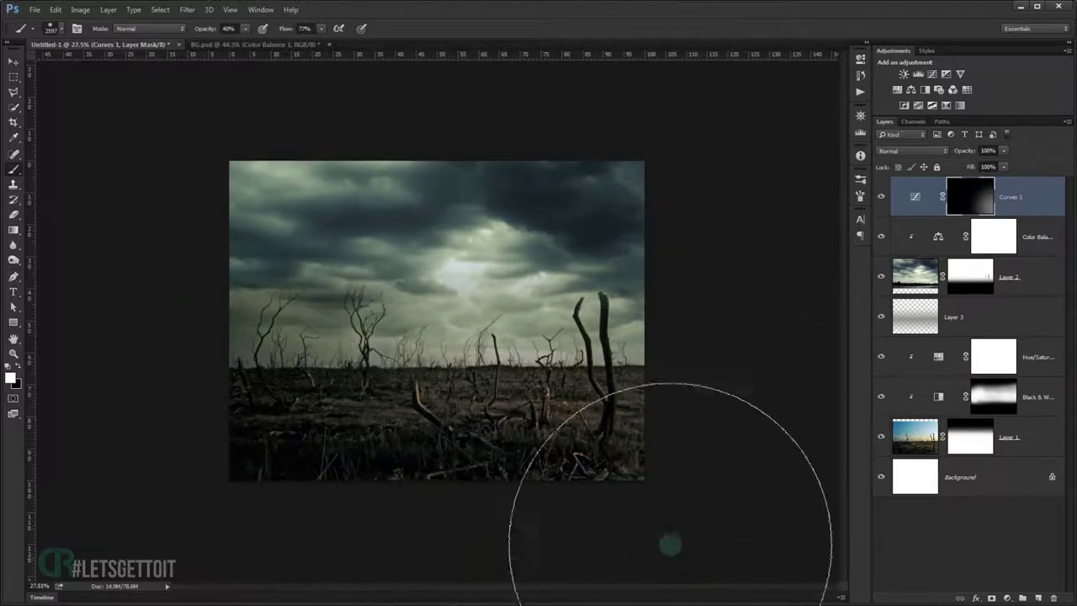
drag(668, 544, 727, 210)
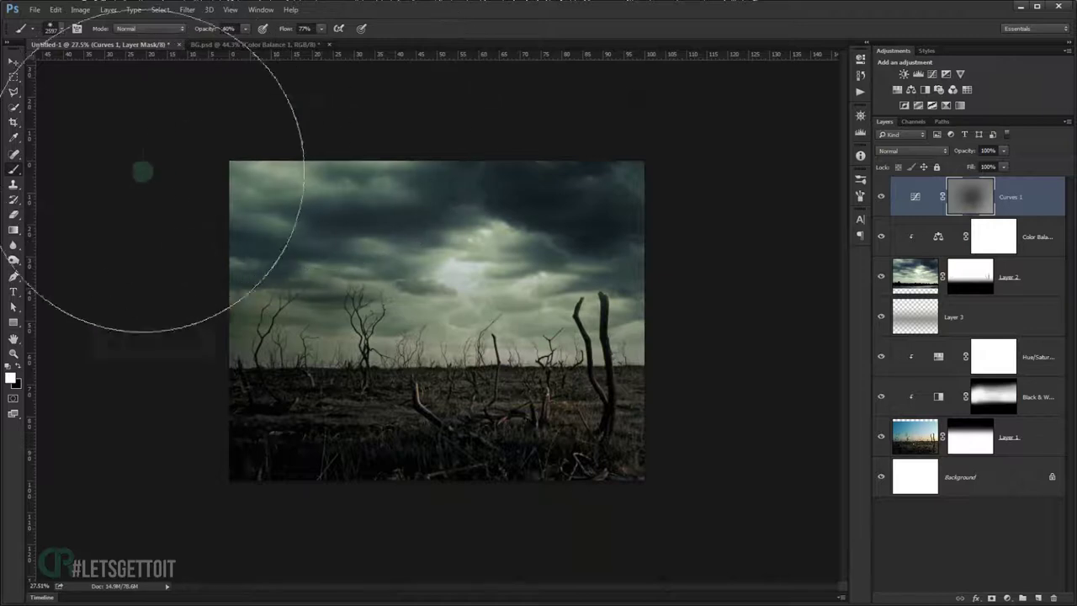
drag(424, 321, 341, 332)
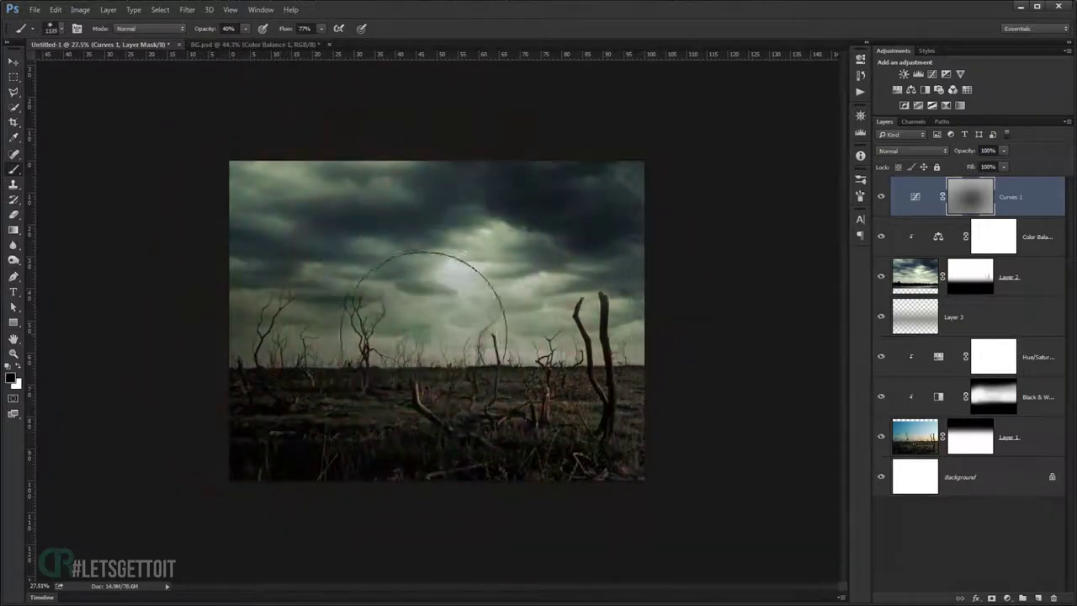
drag(462, 336, 387, 341)
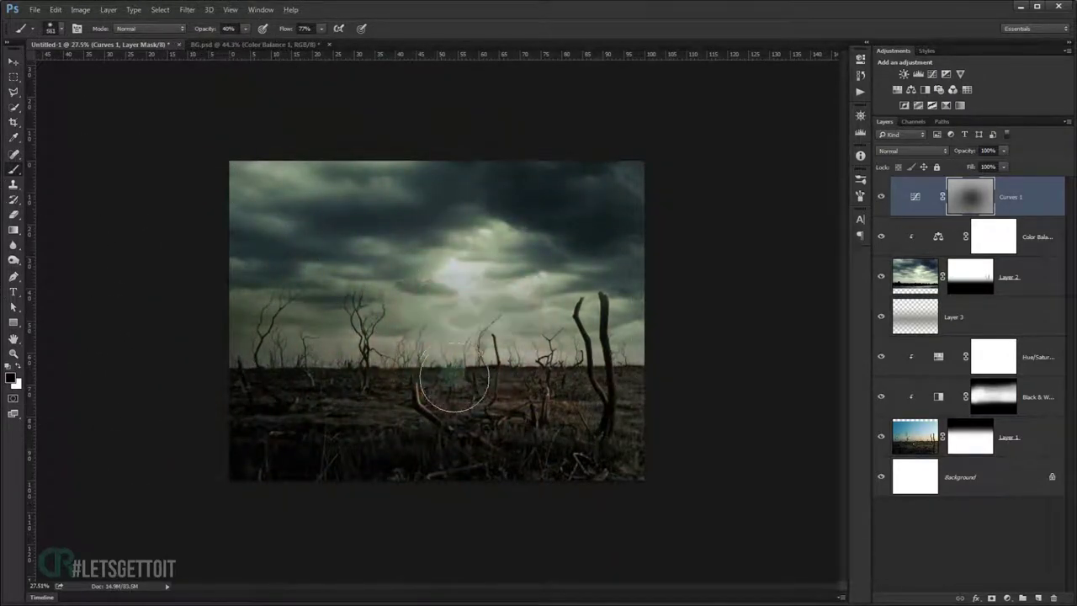
drag(553, 390, 472, 387)
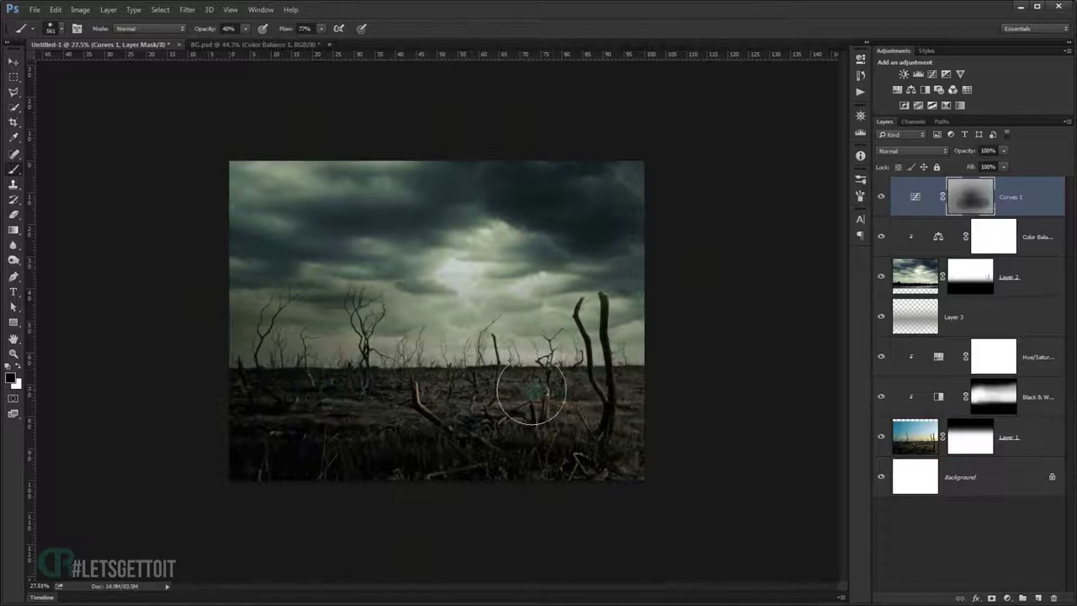
key(ctrl+z)
key(shift+0)
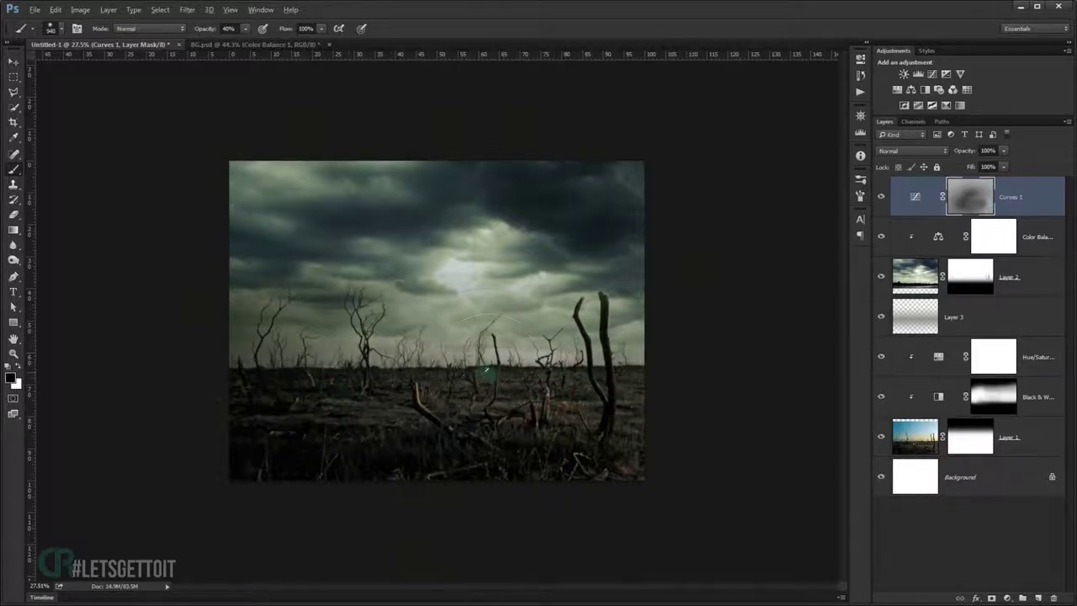
mouse_move(336, 393)
mouse_down()
mouse_move(386, 375)
mouse_move(350, 373)
mouse_move(360, 385)
mouse_move(492, 348)
mouse_move(515, 366)
mouse_move(646, 388)
mouse_up()
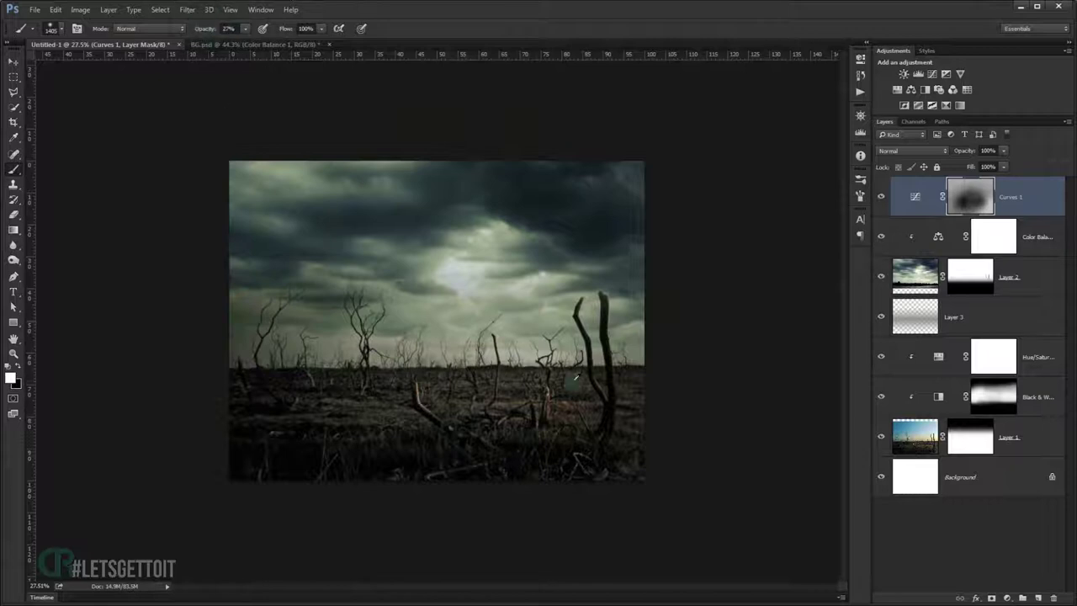
drag(577, 378, 646, 400)
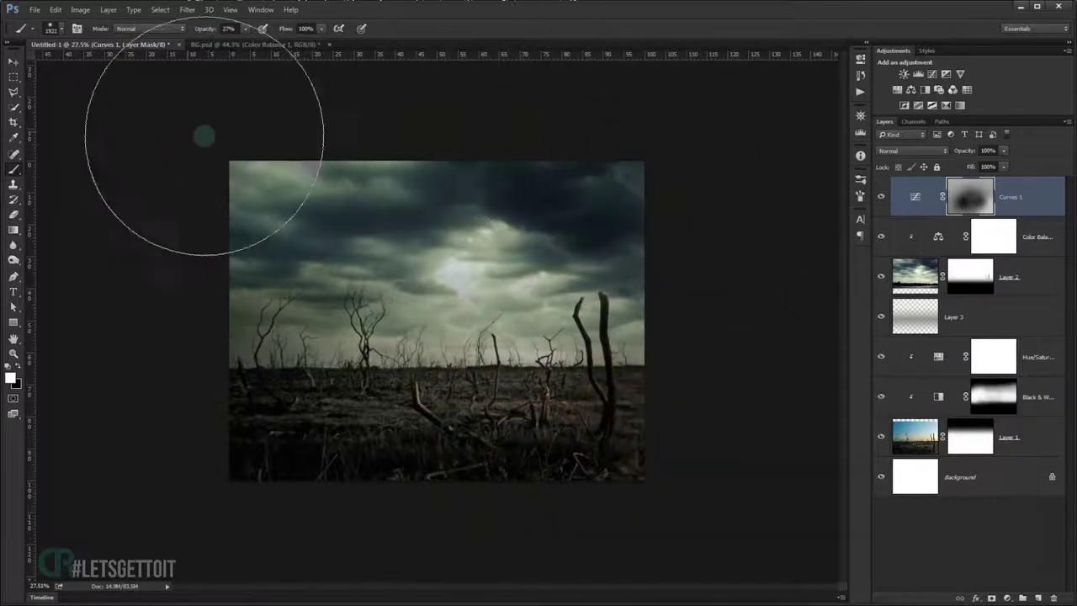
drag(666, 233, 650, 181)
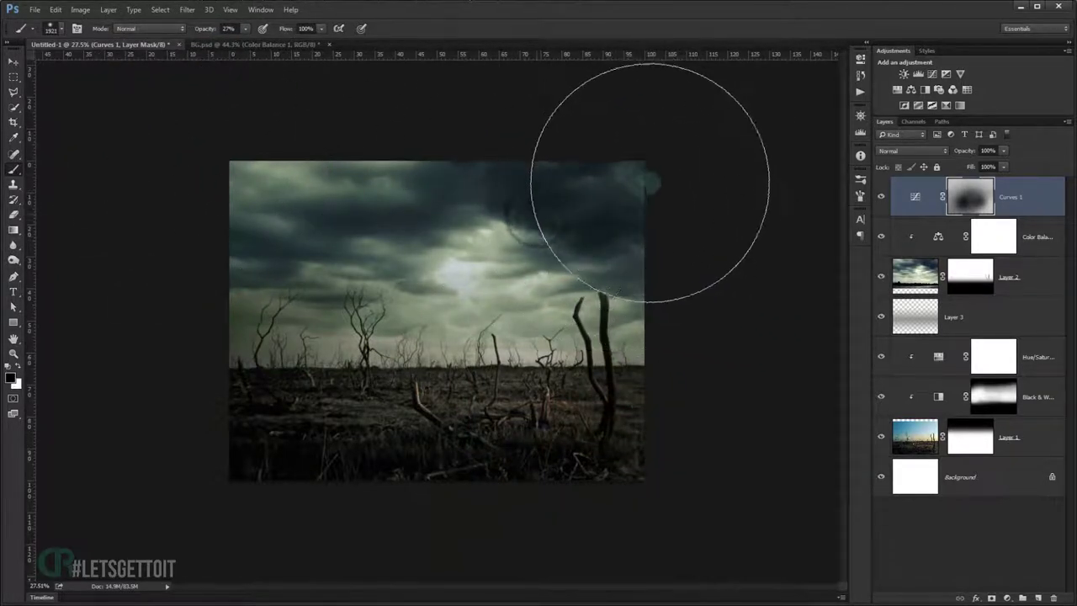
Fit the image in the window and toggle Curves 1 to compare the effect.
key(ctrl+0)
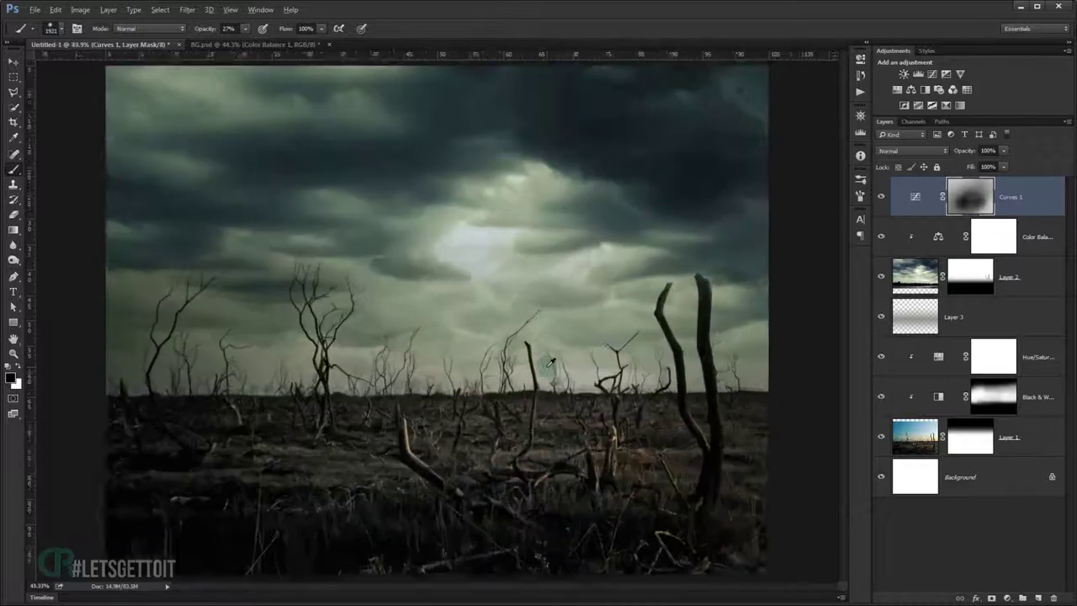
scroll(549, 362, up, 1)
scroll(581, 356, down, 1)
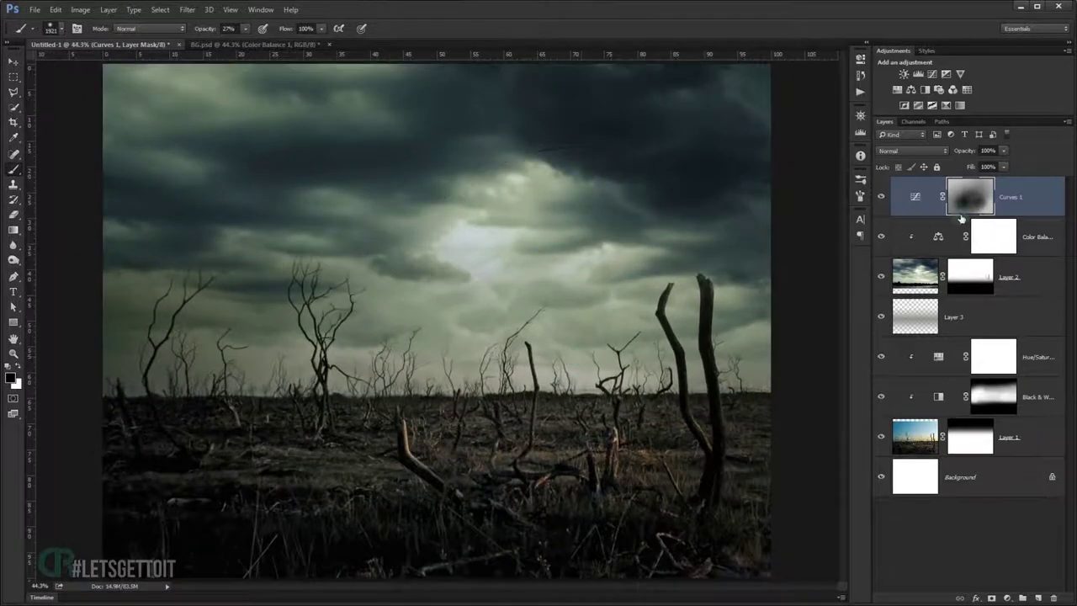
click(882, 199)
click(882, 199)
Set brush opacity to 68%, then group all background layers into a group named 'BG'.
key(6)
key(8)
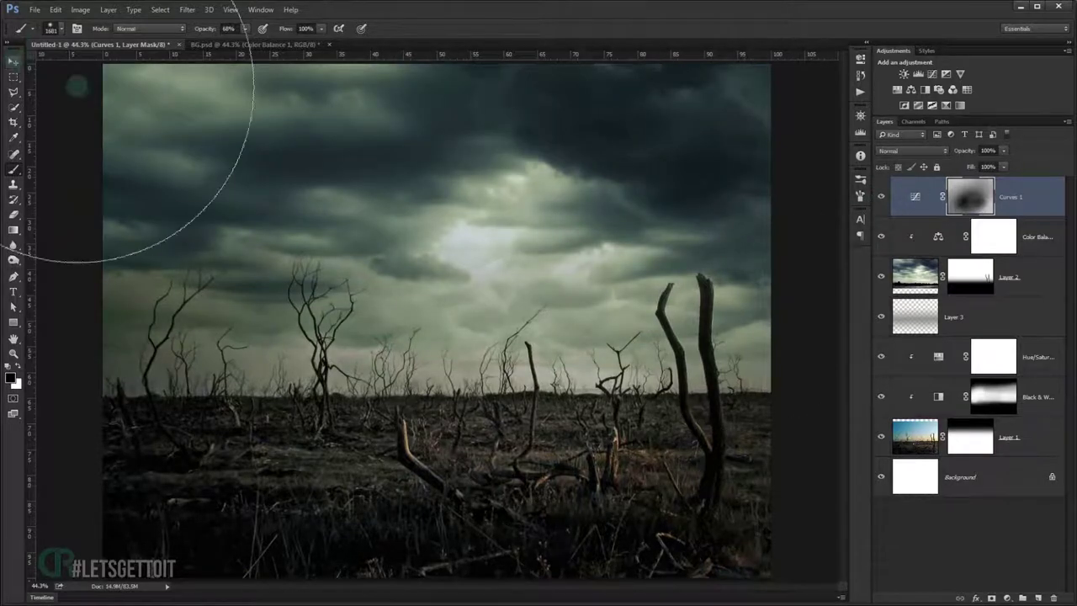
click(15, 63)
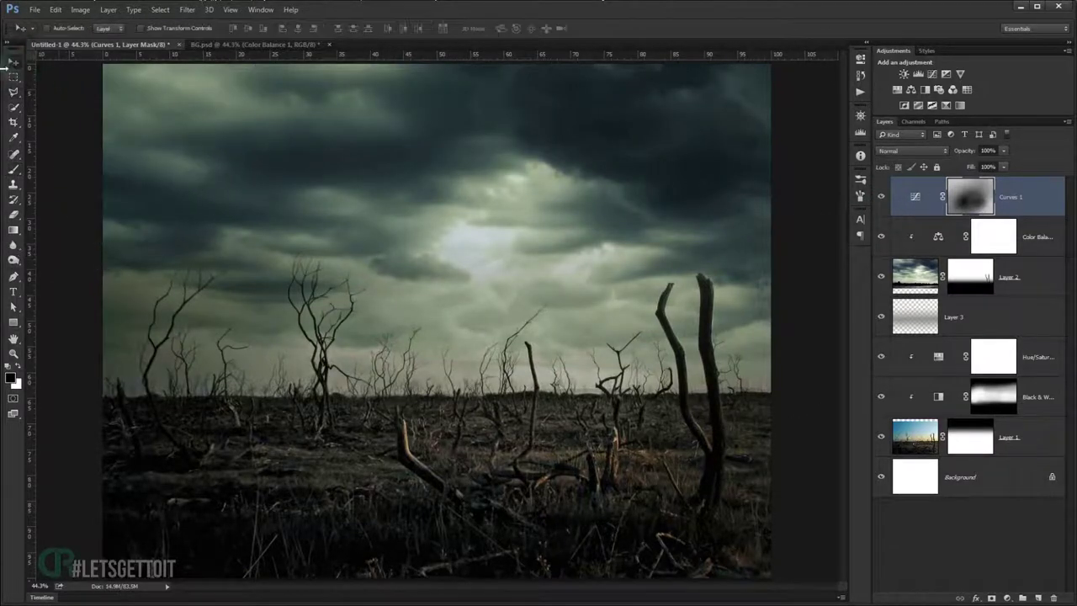
shift+click(1024, 442)
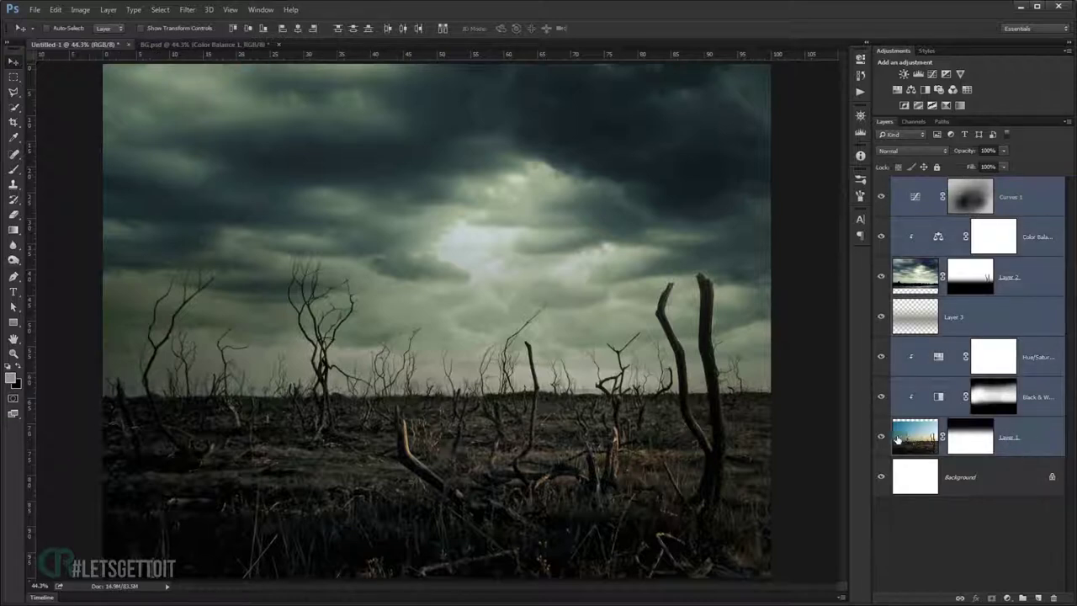
shift+click(977, 473)
key(ctrl+g)
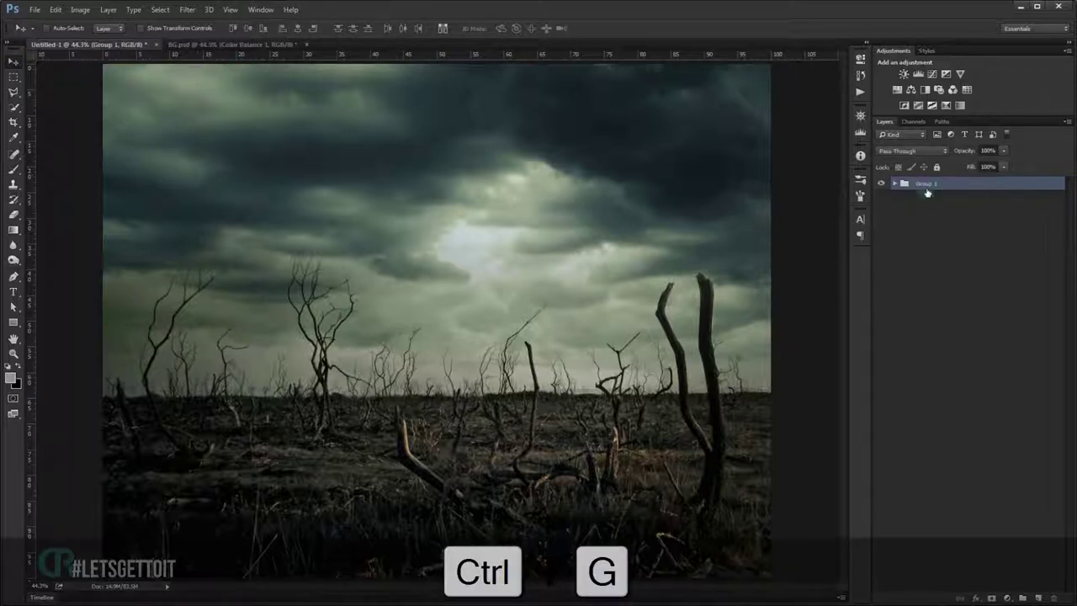
double_click(927, 184)
text(BG)
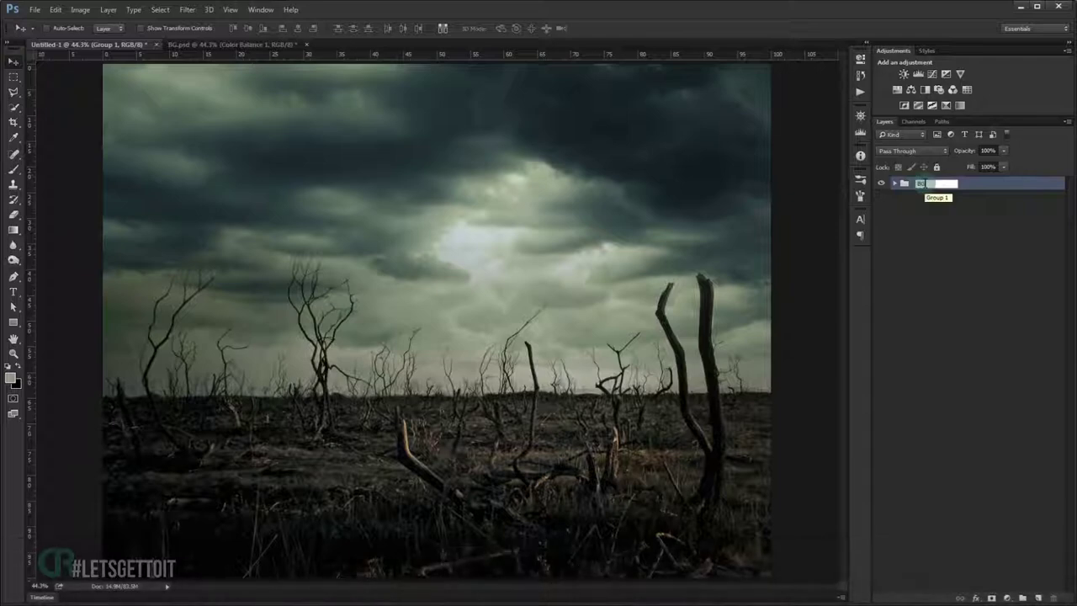
click(882, 184)
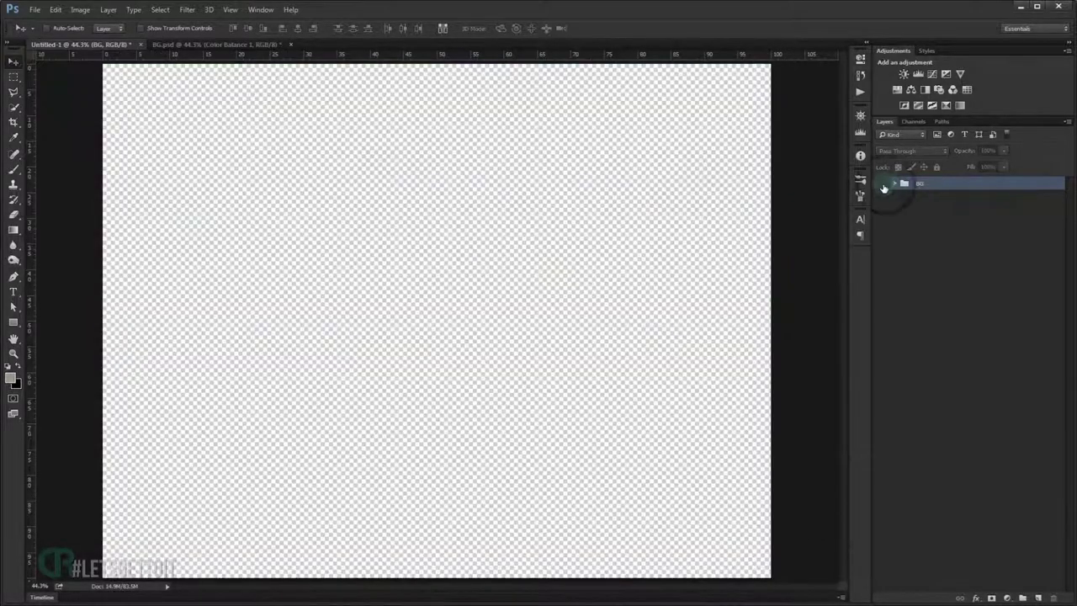
Open the gypsy model photo as a new document by dragging it from Explorer.
key(alt+Tab)
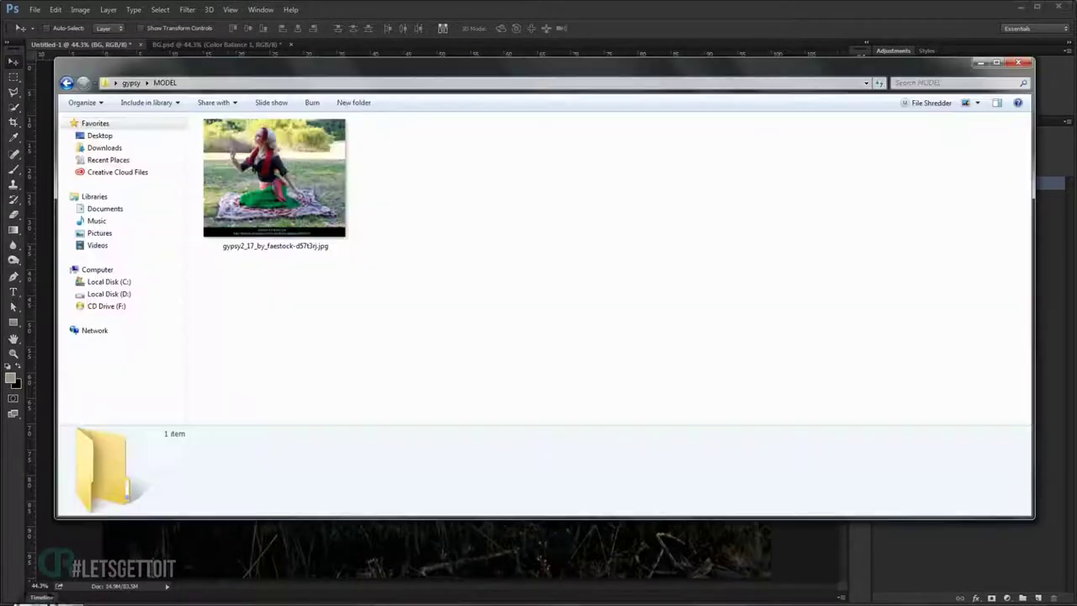
drag(283, 207, 17, 444)
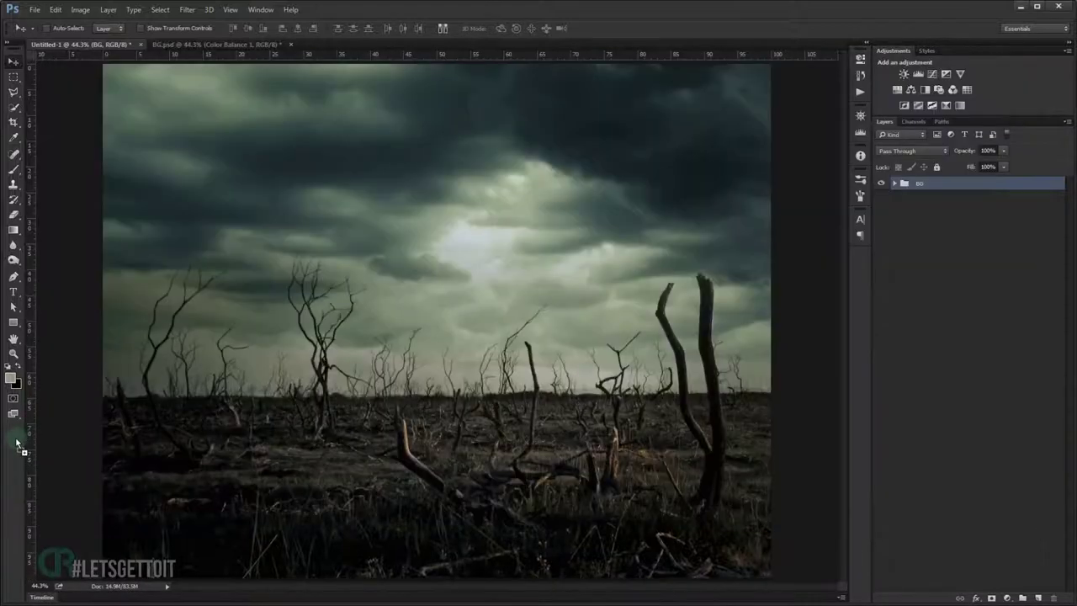
drag(67, 409, 103, 229)
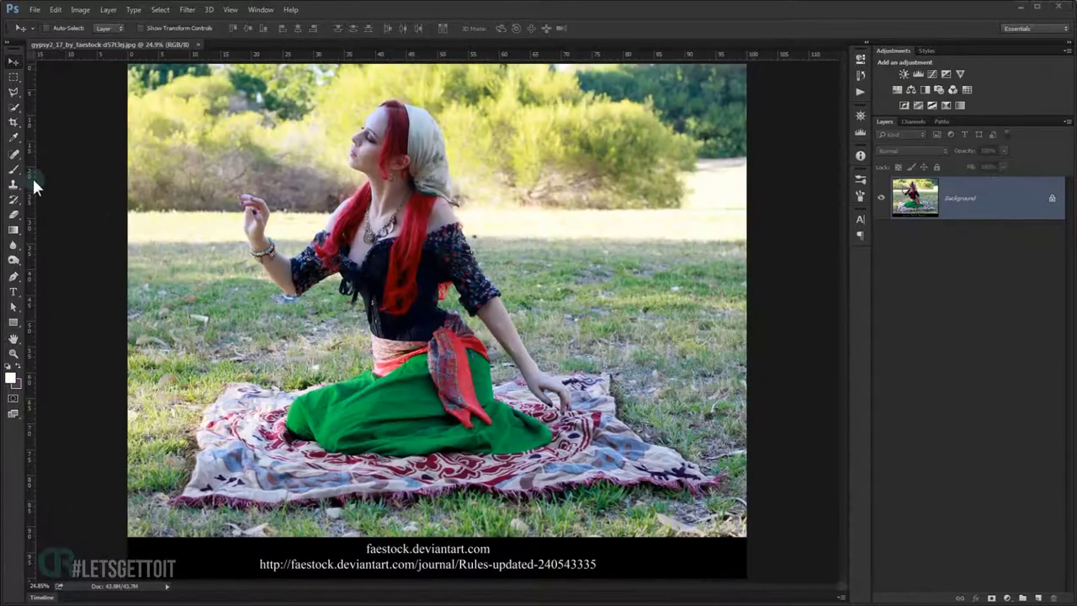
With the Pen tool, zoom in and start the path where the arm meets the sleeve.
click(13, 276)
alt+scroll(414, 351, up, 2)
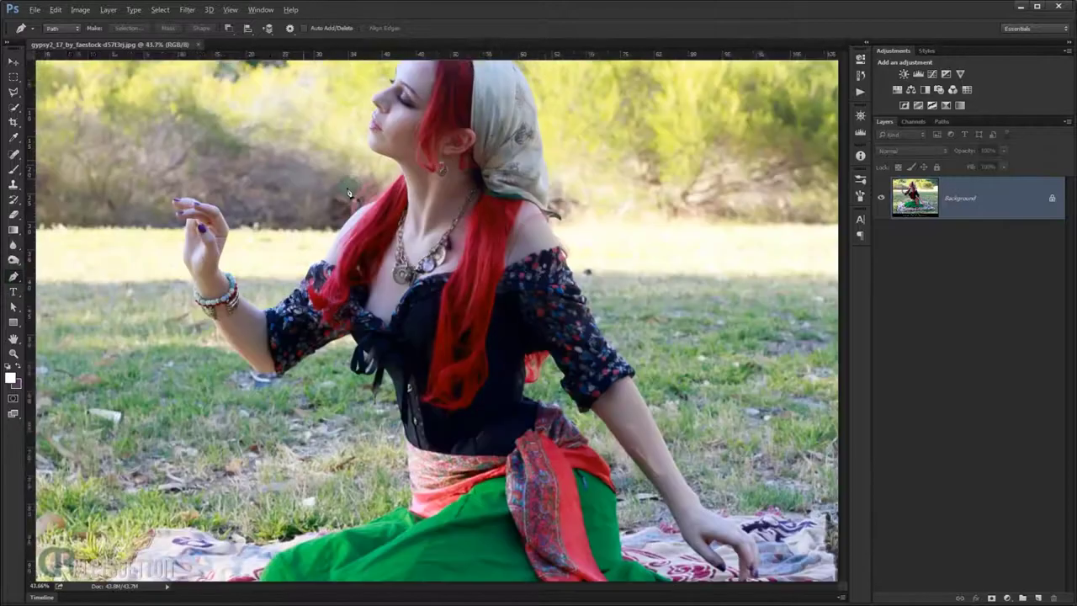
alt+scroll(414, 351, up, 2)
alt+scroll(414, 351, up, 1)
alt+scroll(414, 351, up, 1)
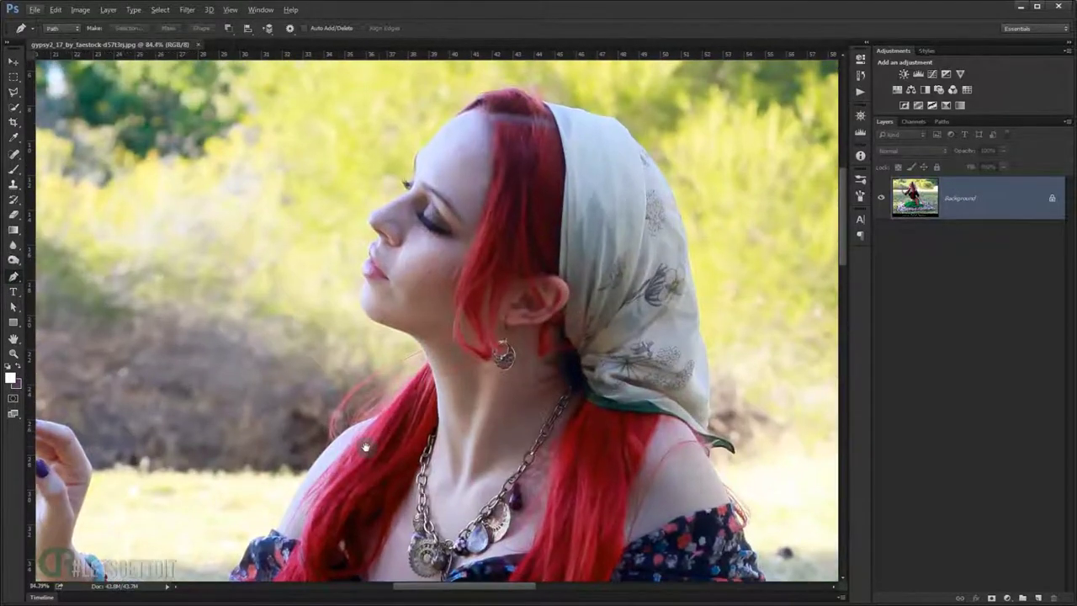
scroll(414, 350, down, 5)
alt+scroll(312, 329, up, 2)
alt+scroll(312, 329, up, 1)
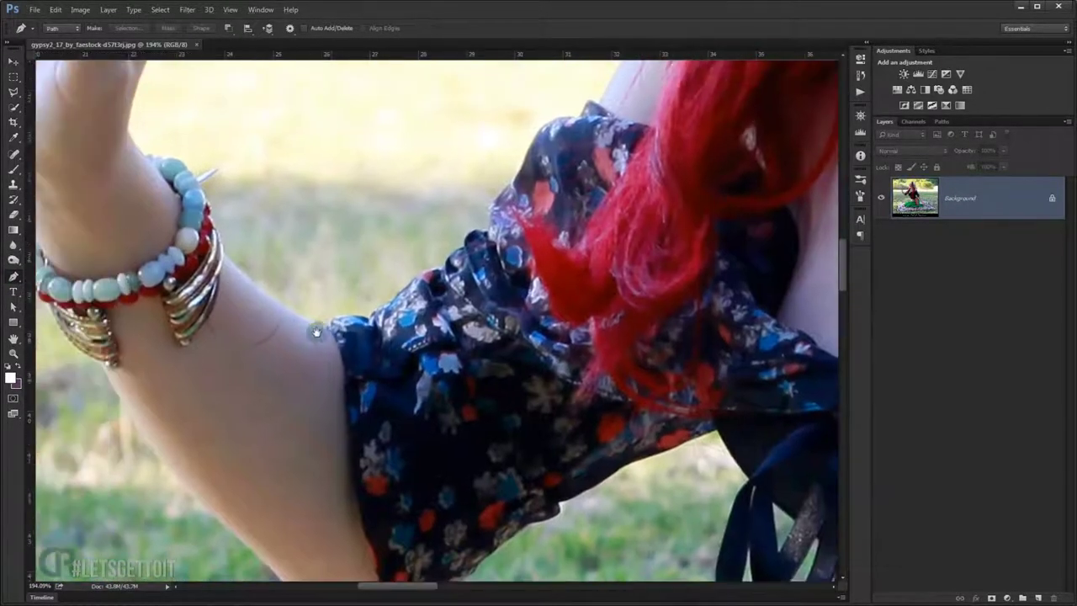
alt+scroll(337, 329, up, 1)
alt+scroll(379, 335, up, 1)
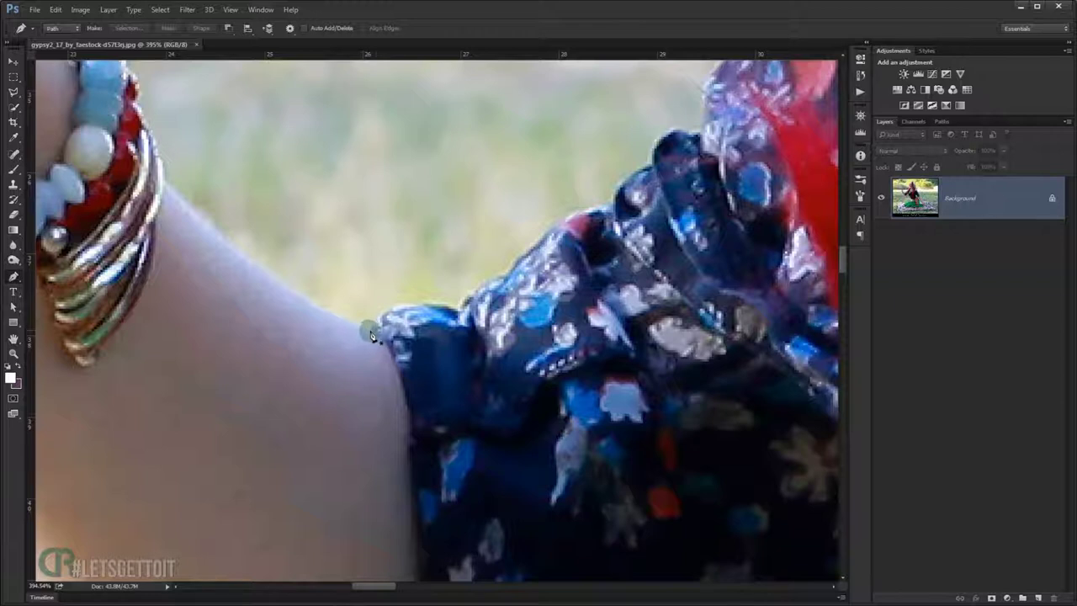
click(372, 333)
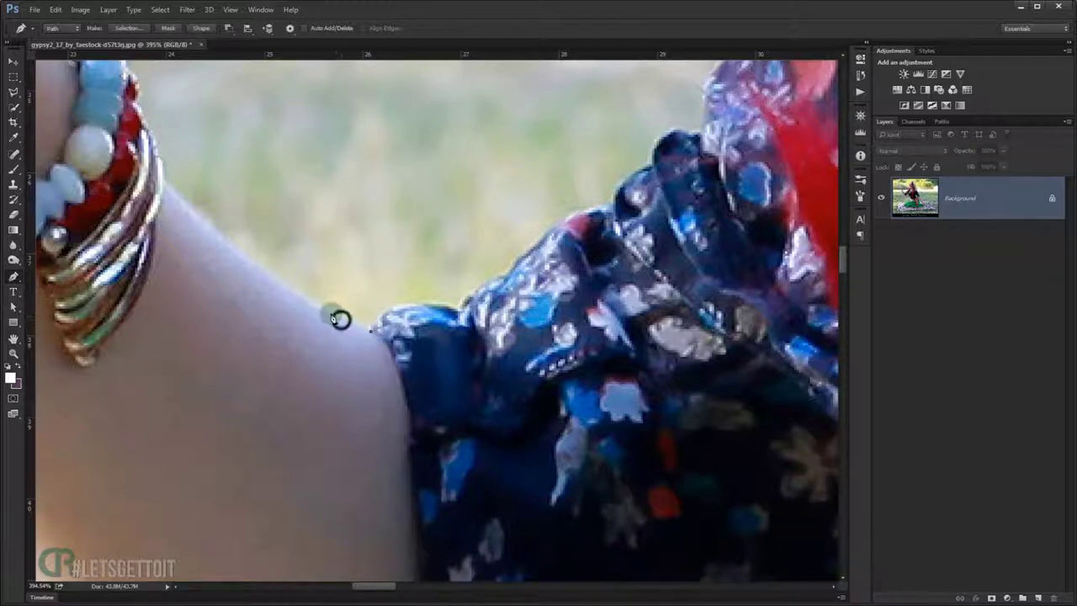
click(328, 314)
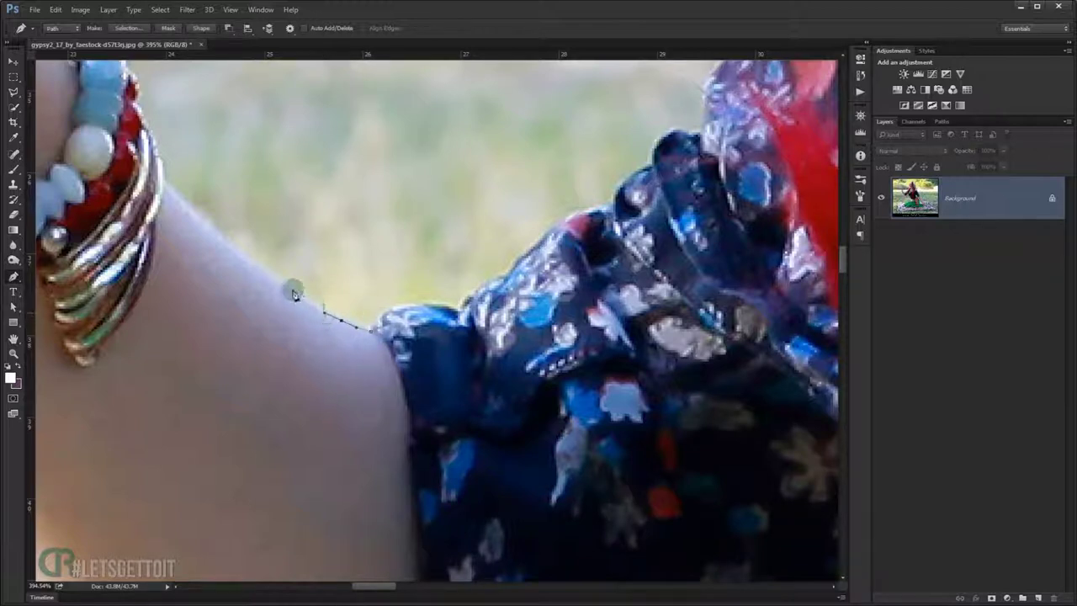
click(262, 274)
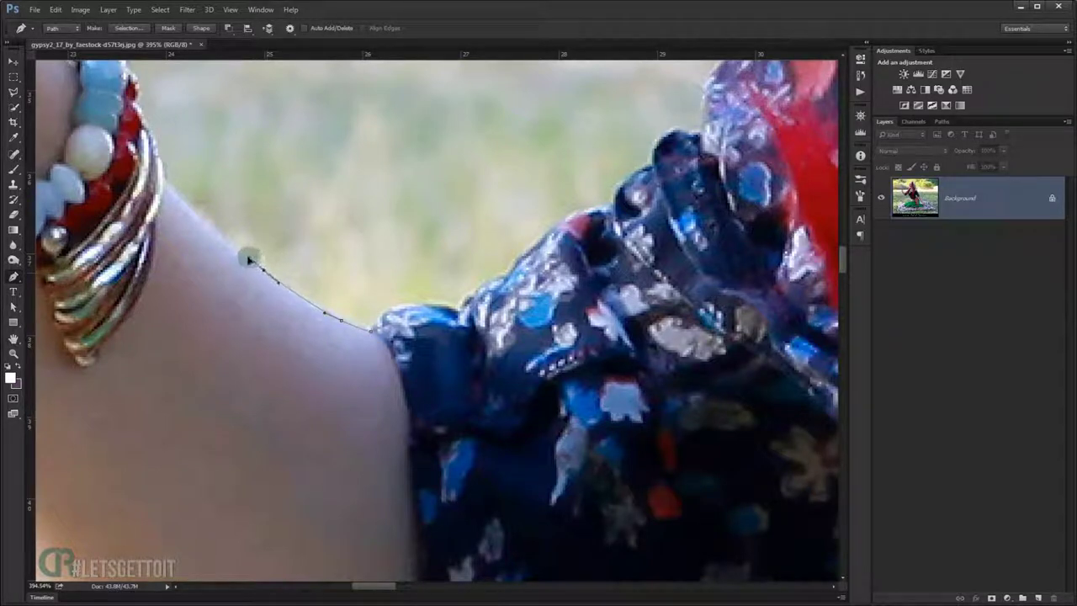
Extend the path with curved points up the arm, bracelet and finger edge.
click(188, 199)
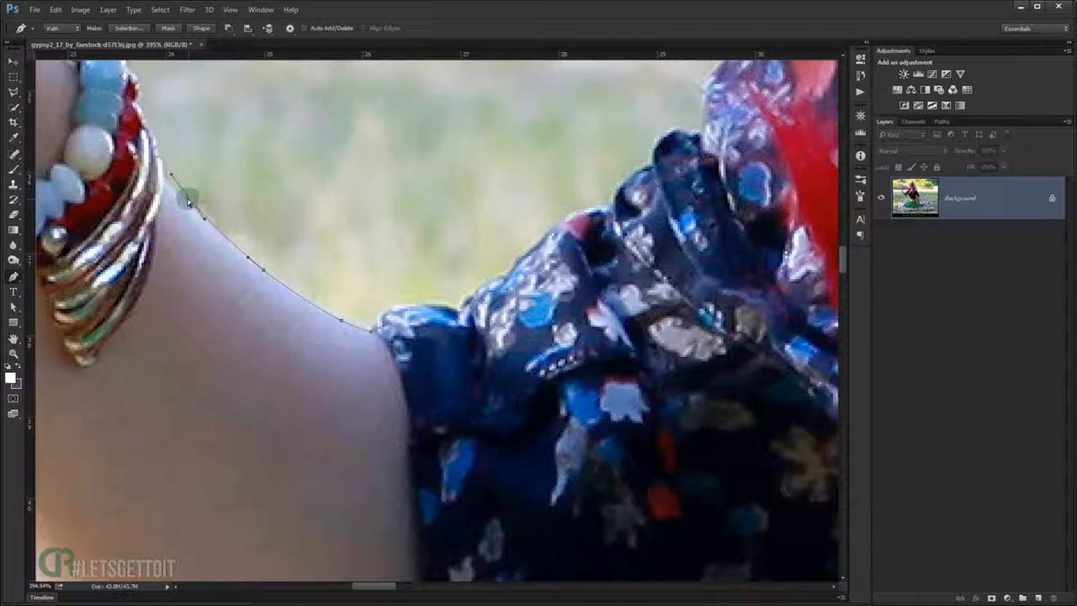
click(171, 191)
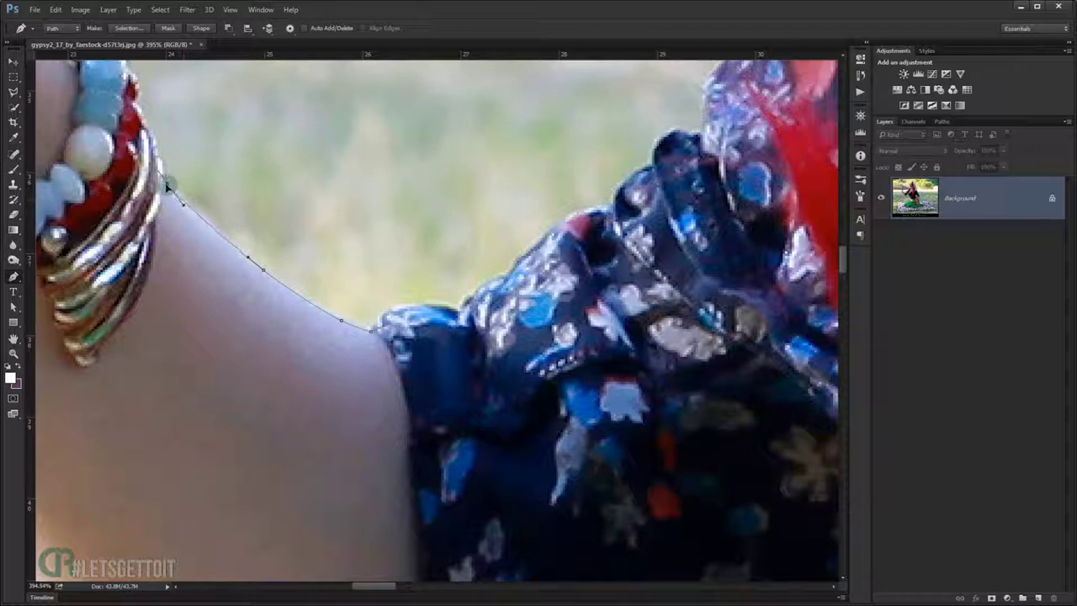
drag(166, 183, 288, 289)
click(181, 195)
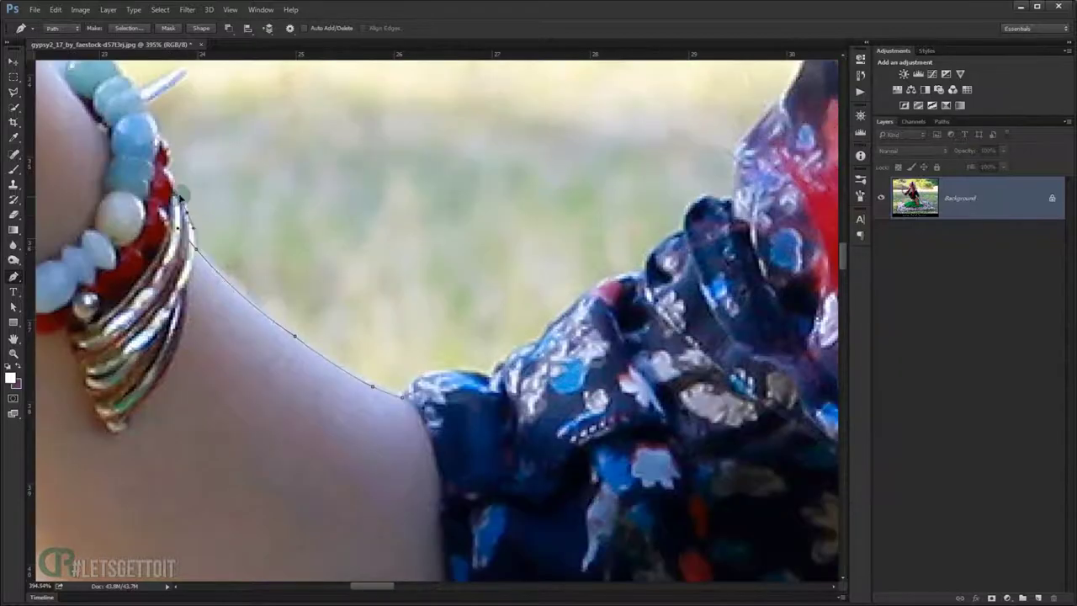
drag(191, 242, 200, 260)
scroll(196, 241, up, 3)
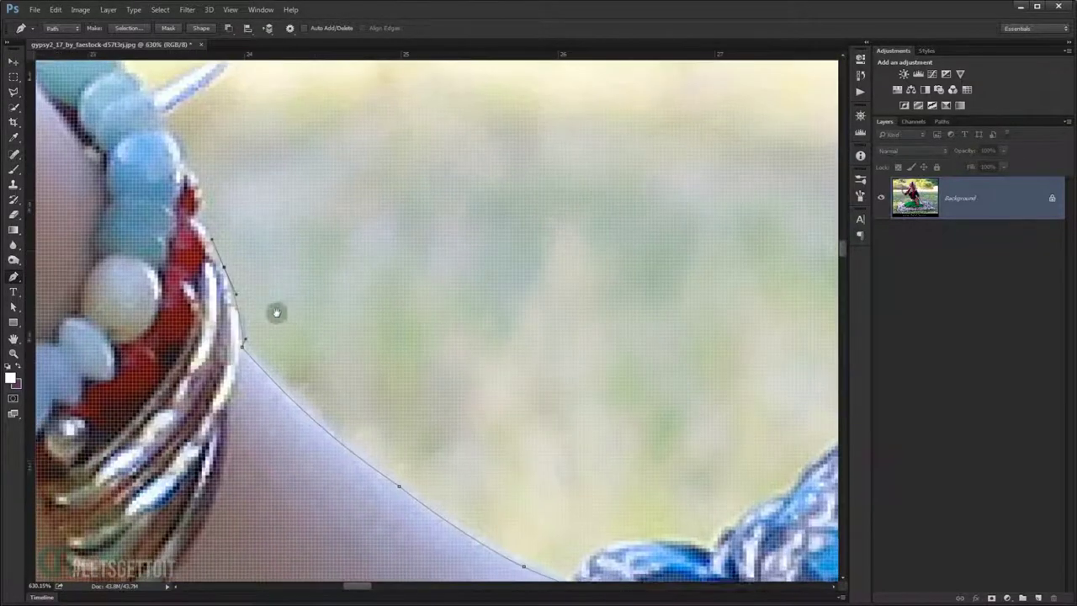
drag(230, 235, 297, 356)
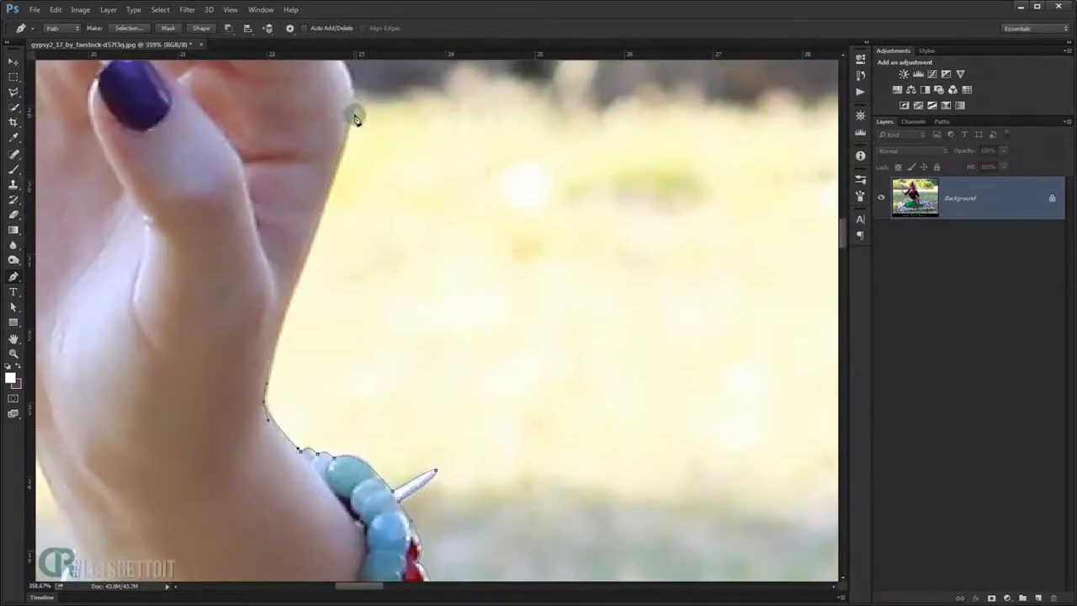
click(325, 202)
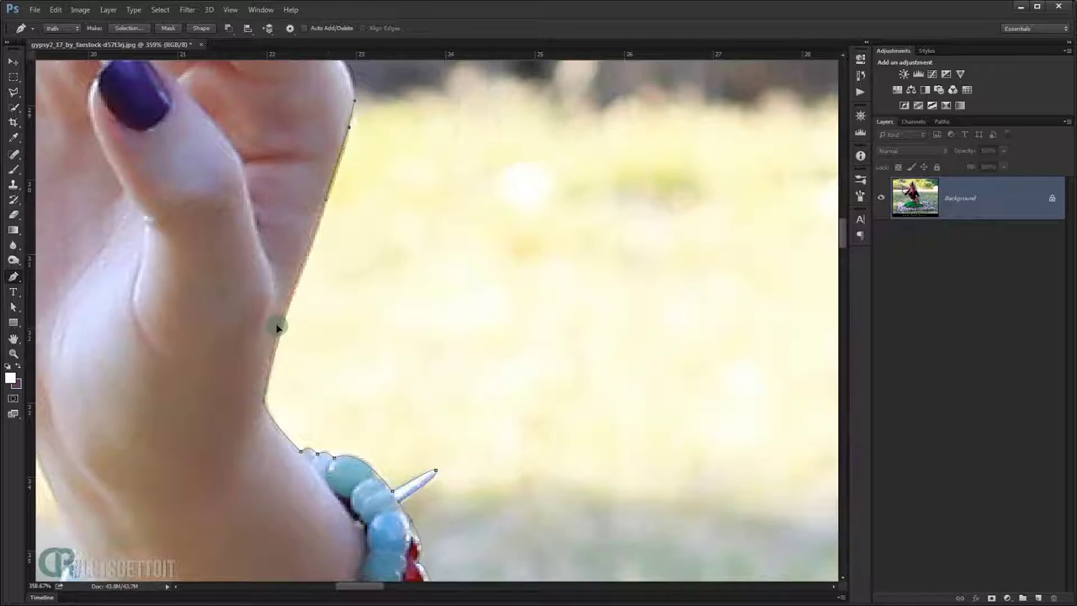
scroll(362, 191, up, 3)
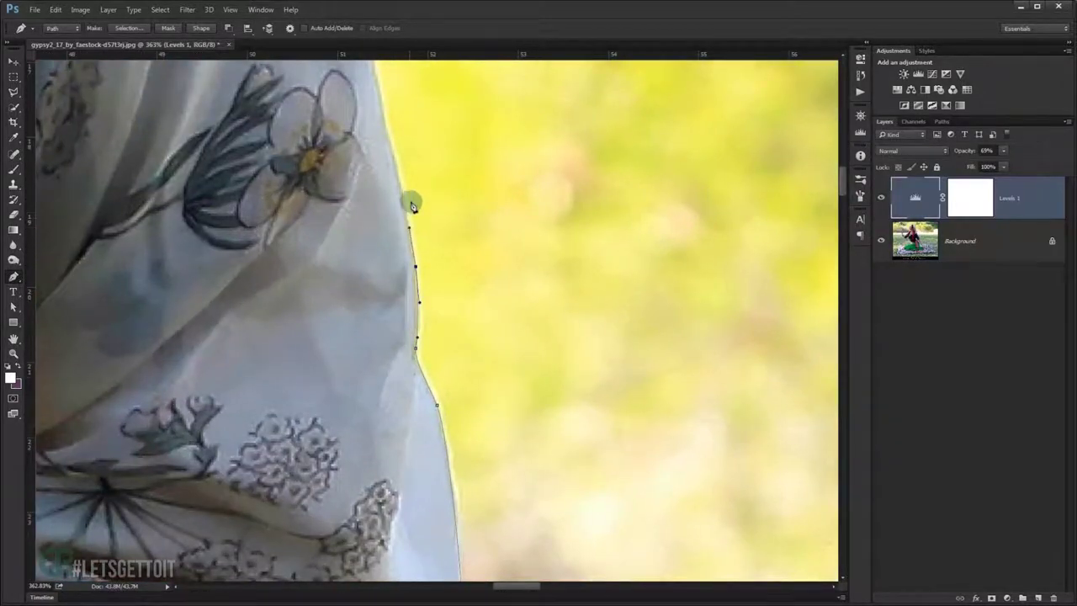
Continue the path along the headscarf and fabric edge and close it at the start.
click(421, 299)
click(412, 269)
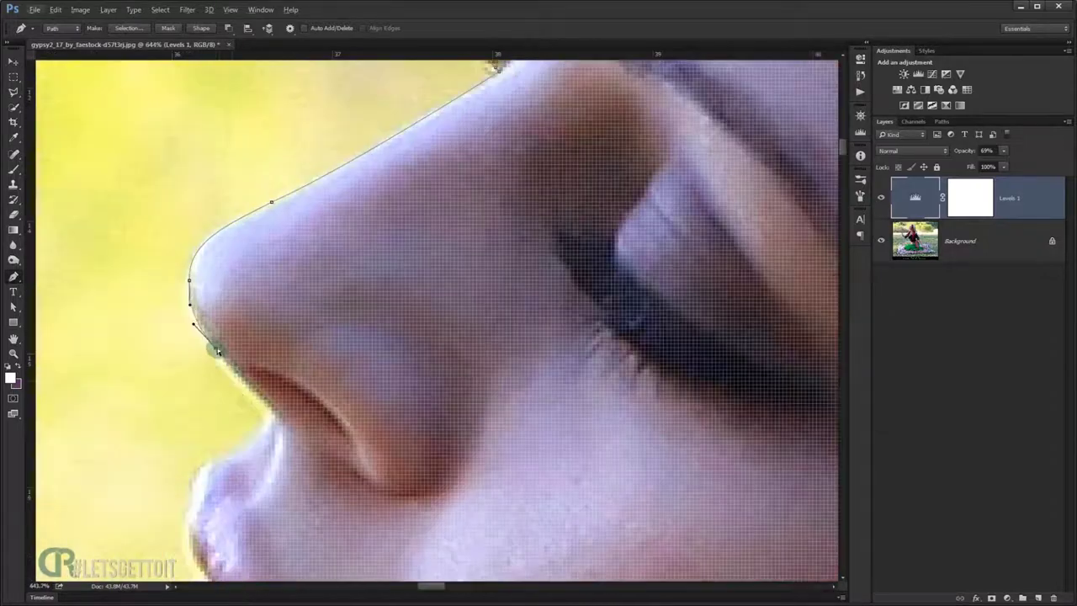
scroll(219, 358, up, 2)
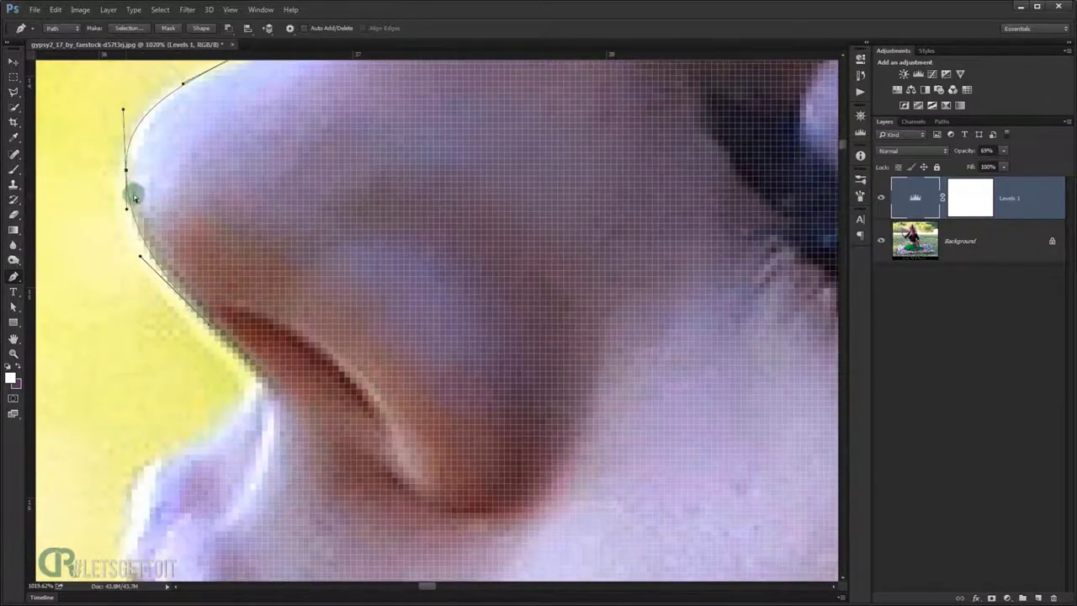
scroll(192, 315, down, 2)
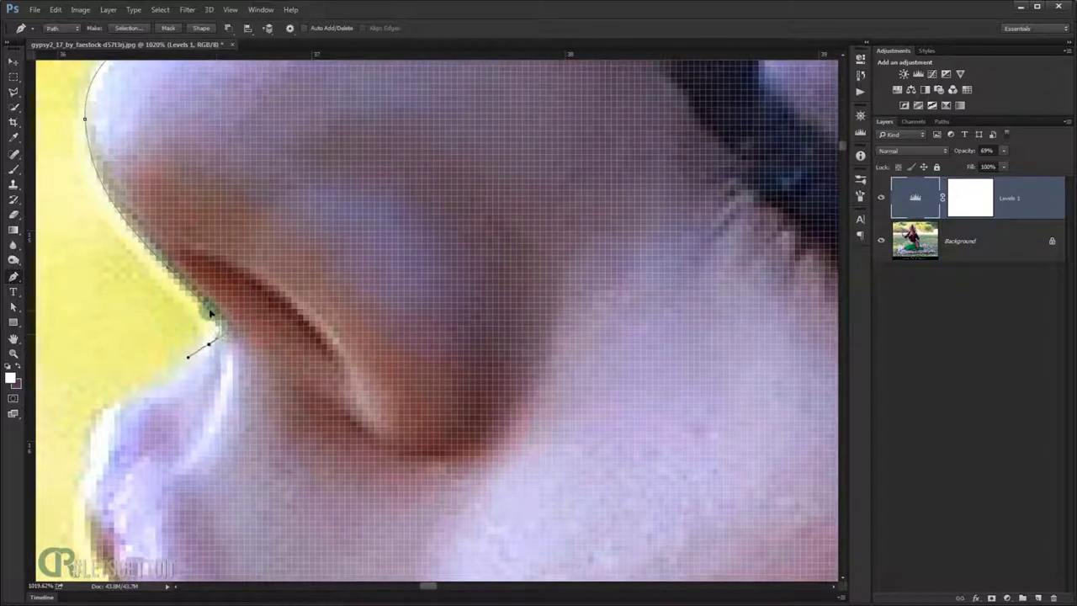
scroll(202, 358, down, 3)
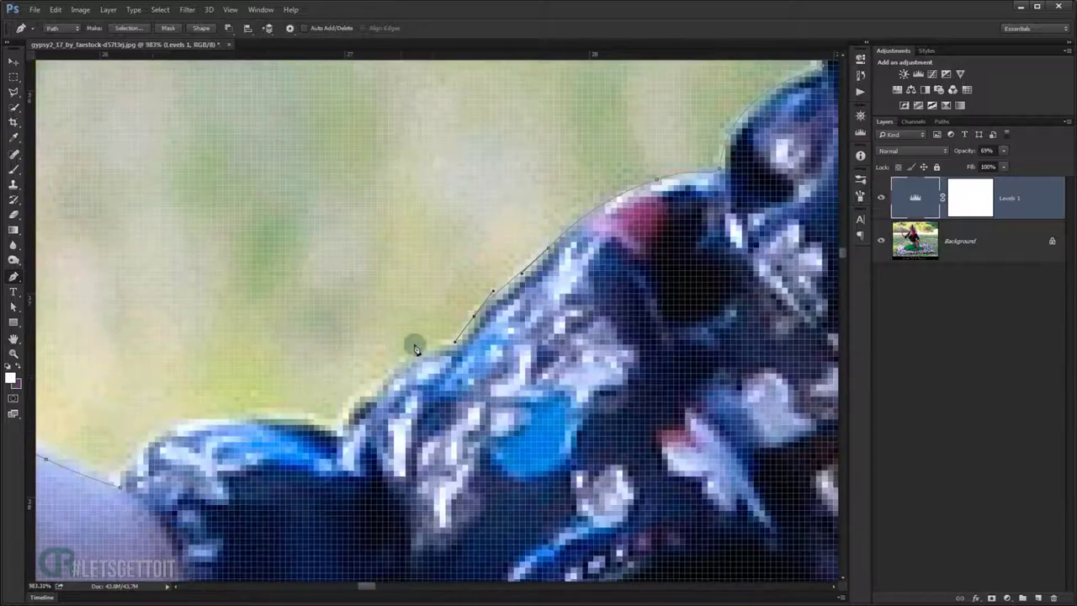
click(384, 375)
click(368, 393)
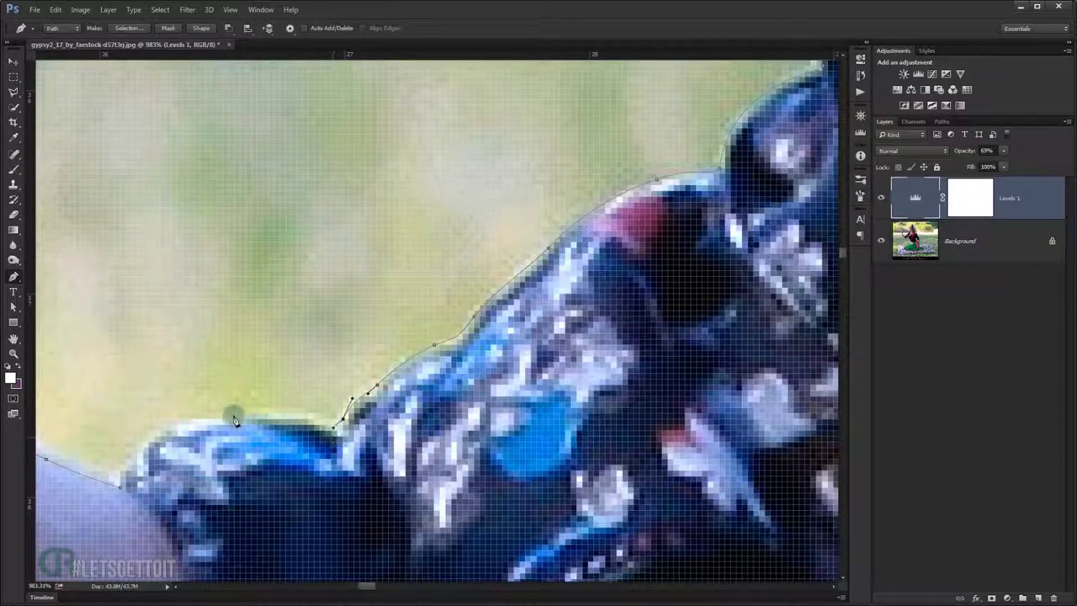
drag(246, 413, 325, 408)
scroll(227, 429, left, 3)
scroll(226, 429, down, 1)
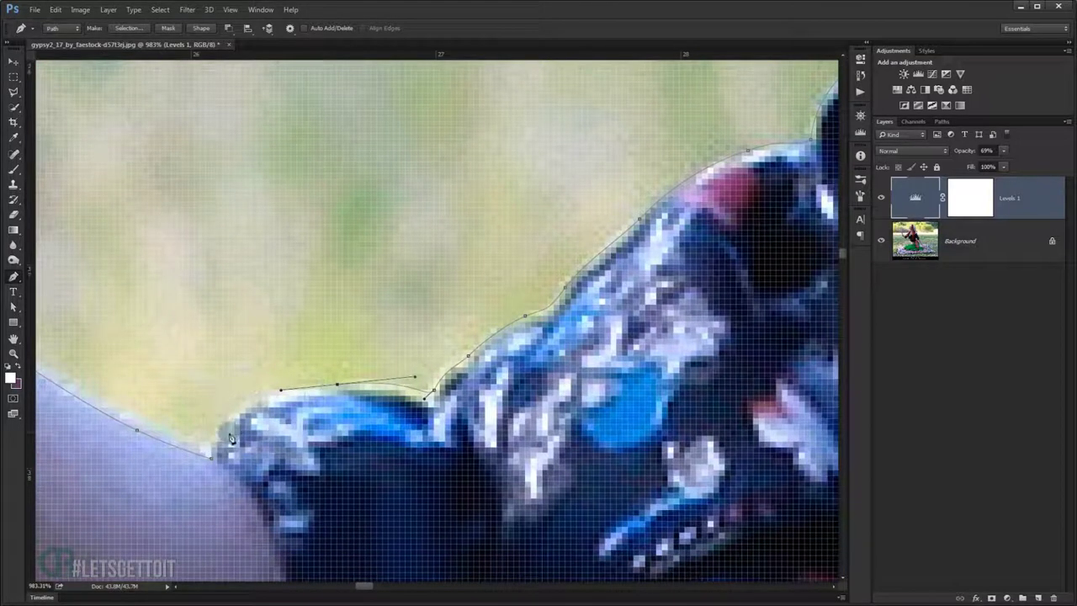
click(211, 458)
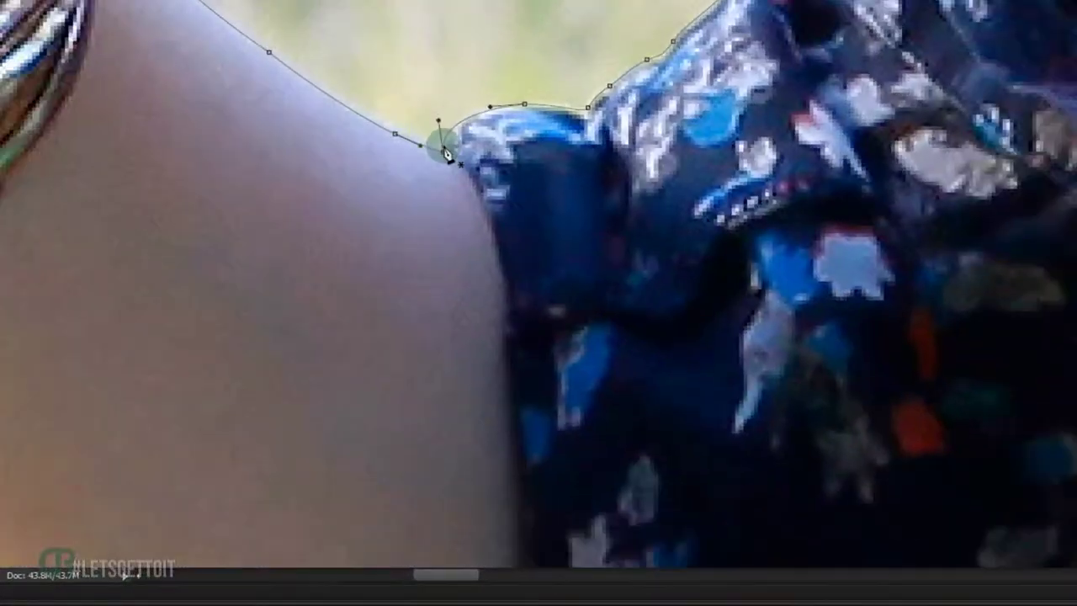
Turn the path into a 0.7-feathered selection, invert it, and mask the background on Layer 0.
right_click(441, 144)
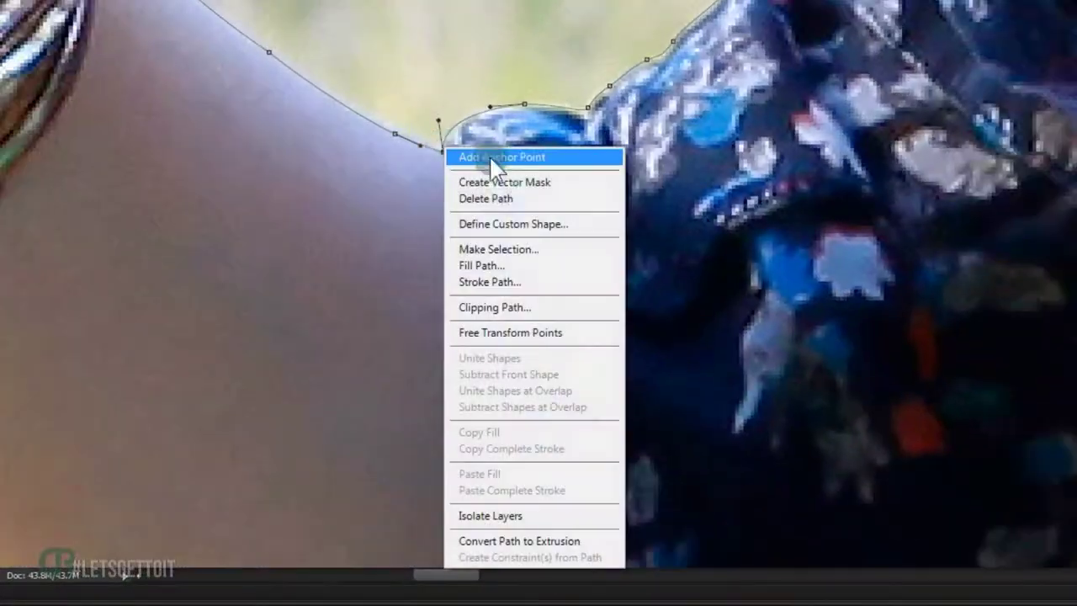
click(464, 249)
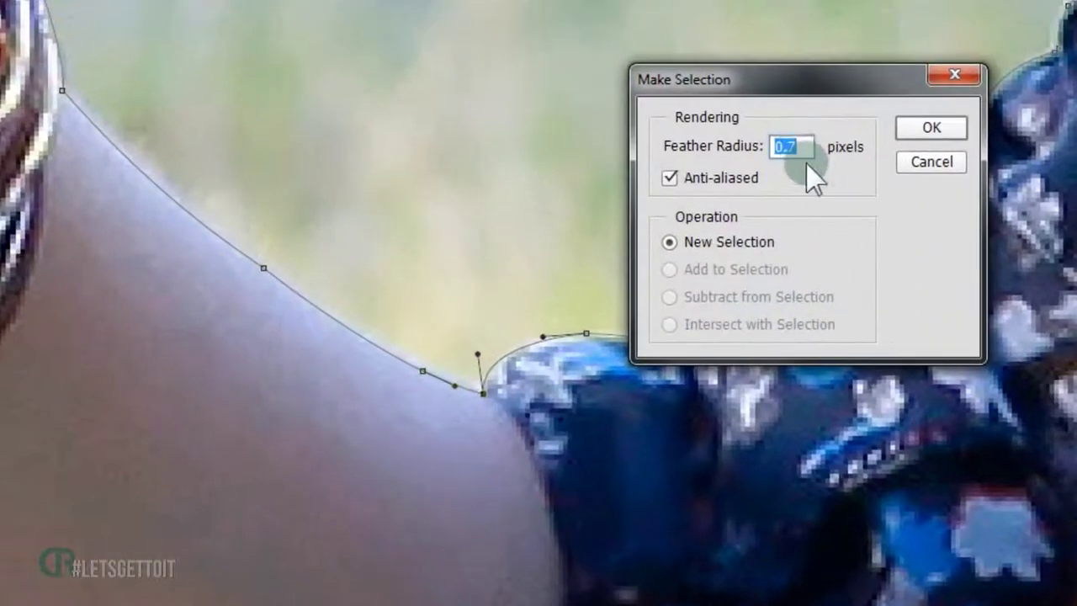
click(941, 126)
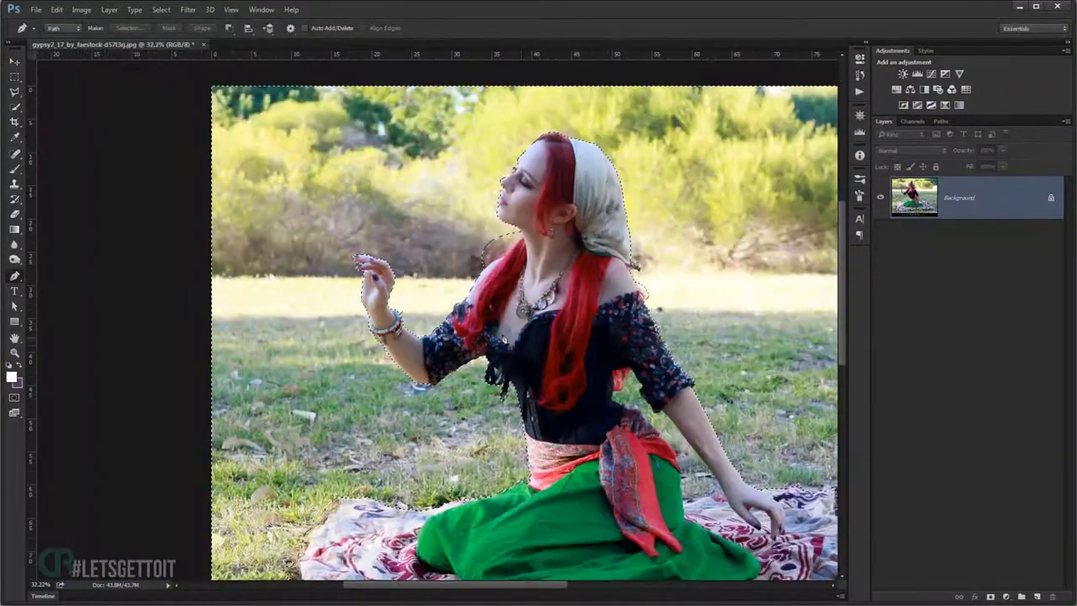
scroll(464, 313, down, 3)
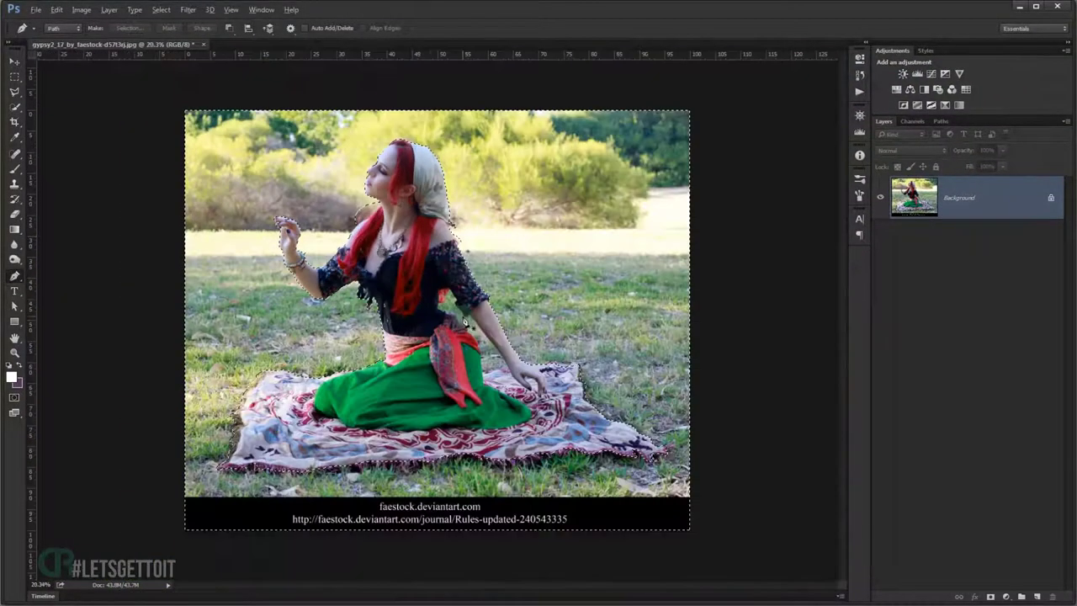
key(ctrl+shift+i)
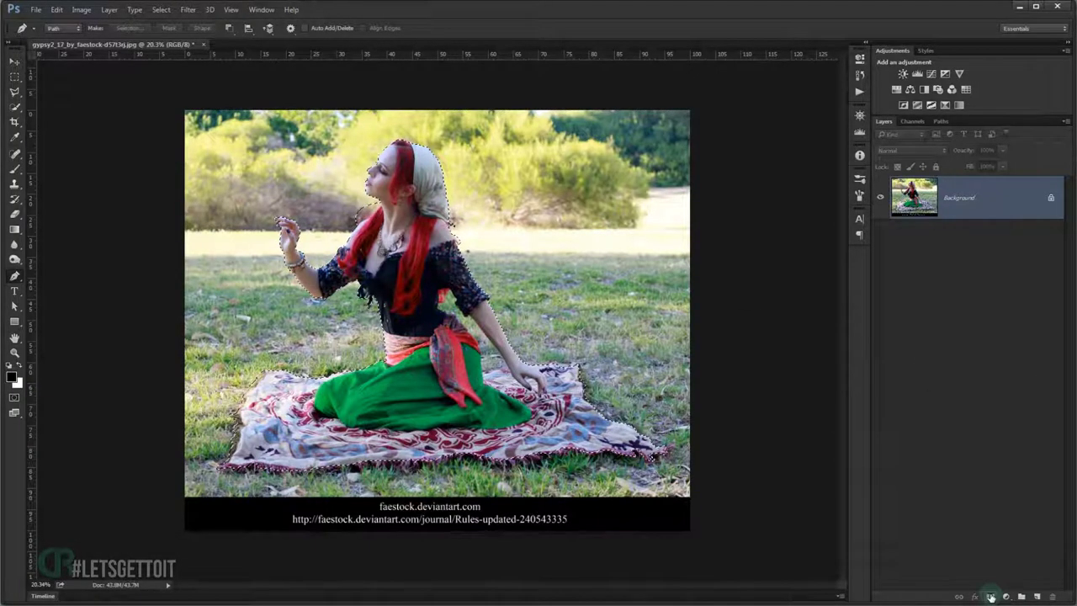
click(991, 597)
scroll(336, 373, up, 2)
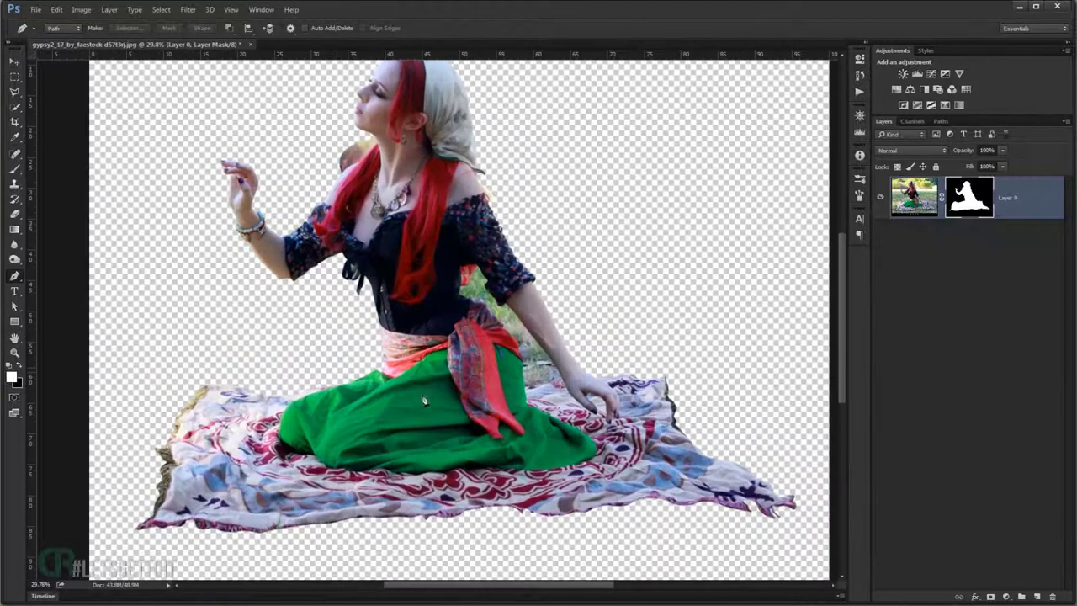
Stamp the visible cut-out into a new layer and drop it into BG.psd as Layer 4.
scroll(425, 401, down, 2)
scroll(436, 406, up, 1)
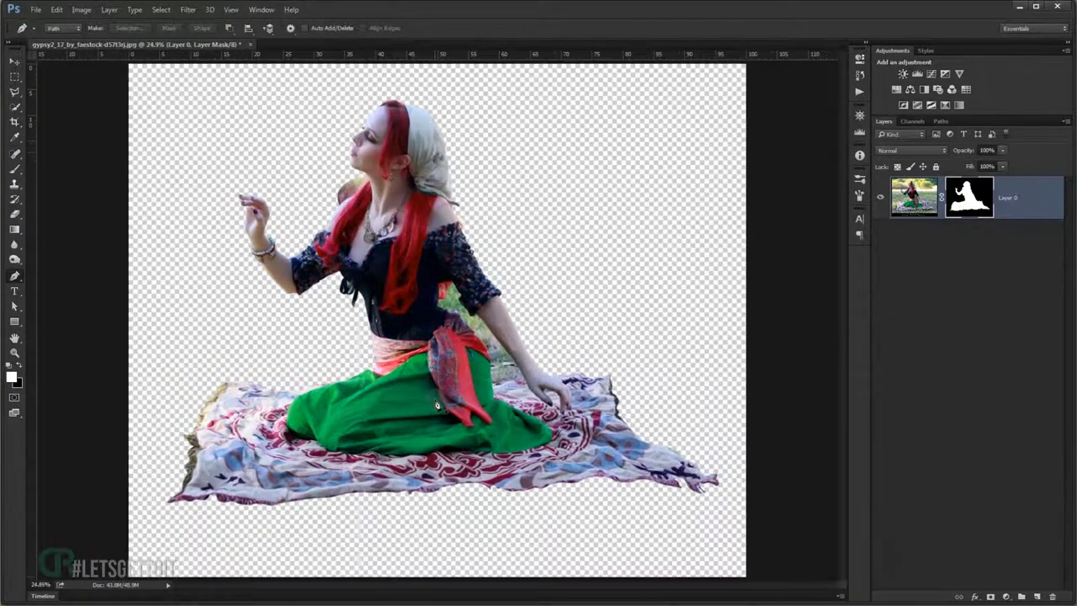
key(ctrl+shift+alt+e)
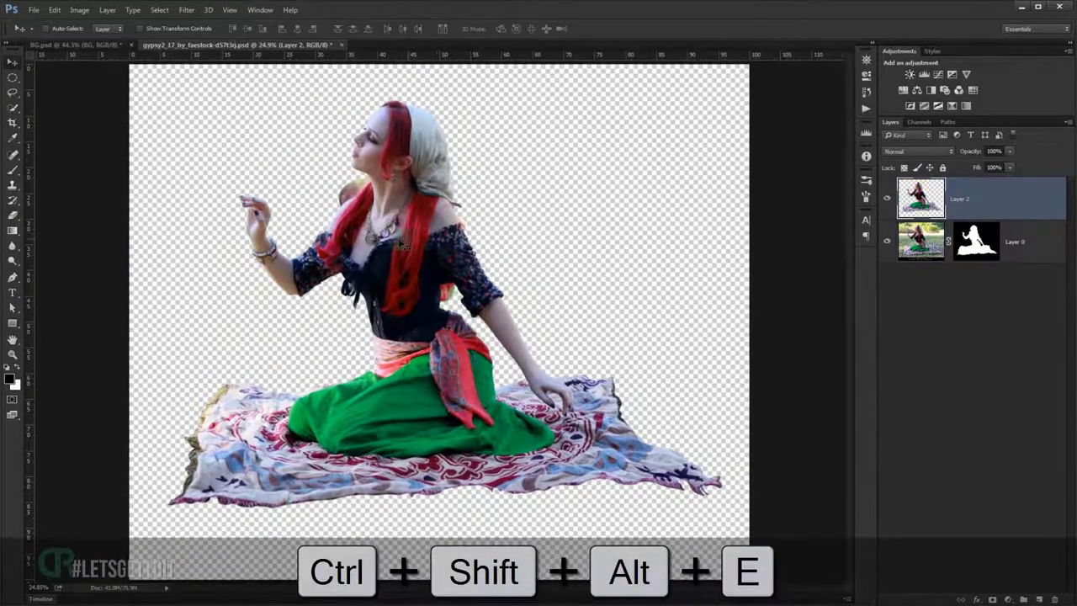
drag(402, 242, 108, 53)
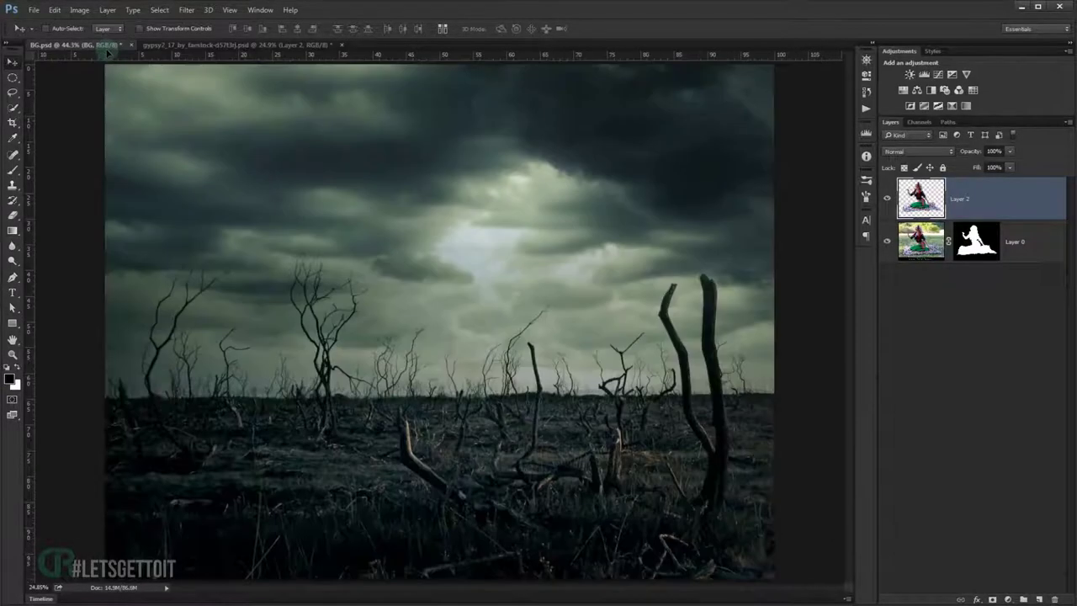
drag(107, 53, 318, 319)
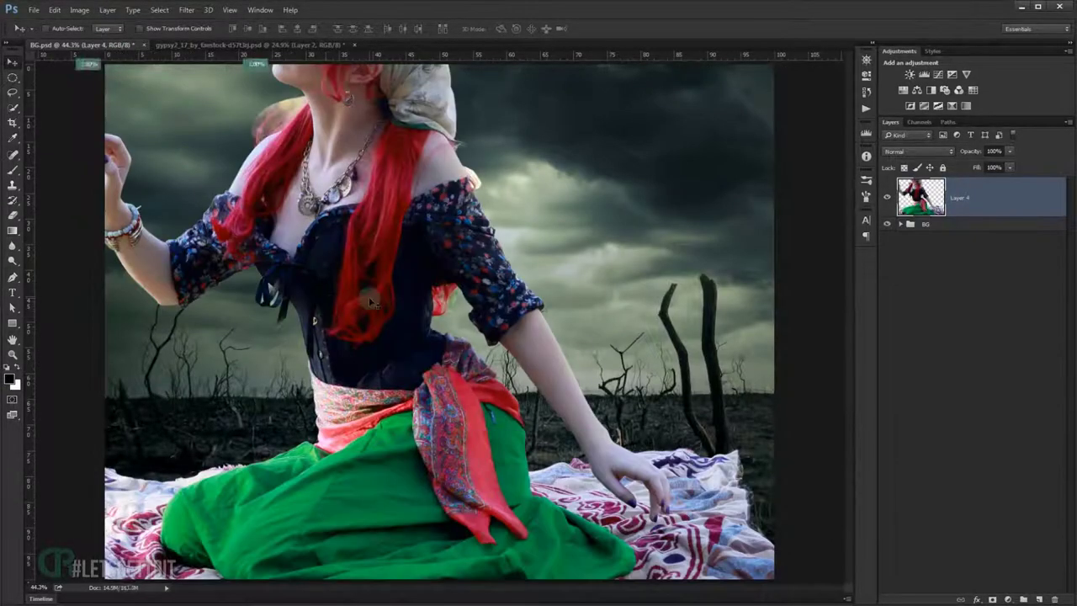
key(ctrl+0)
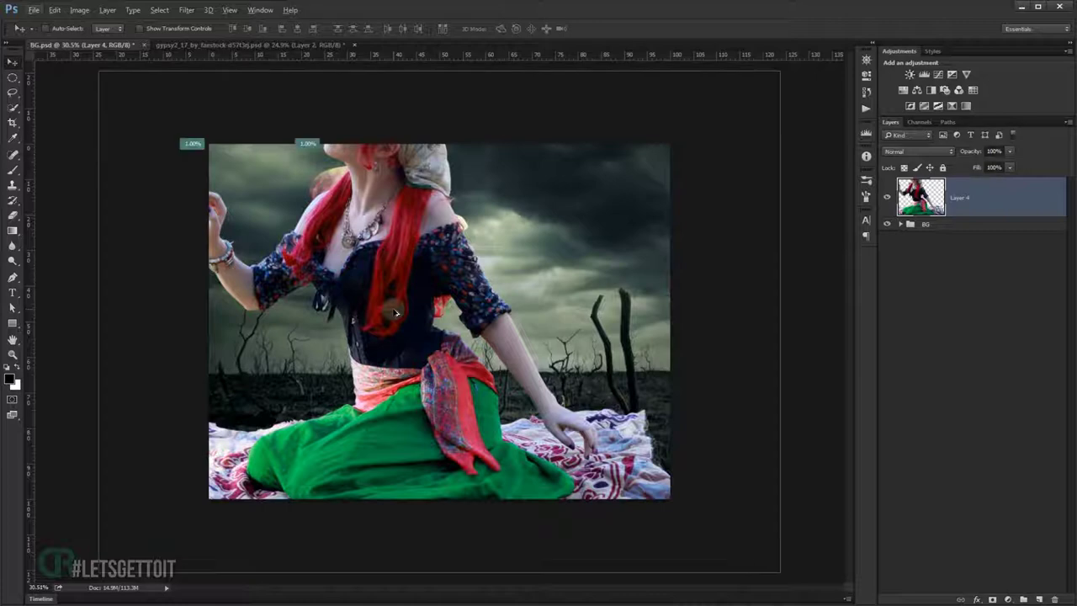
key(ctrl+t)
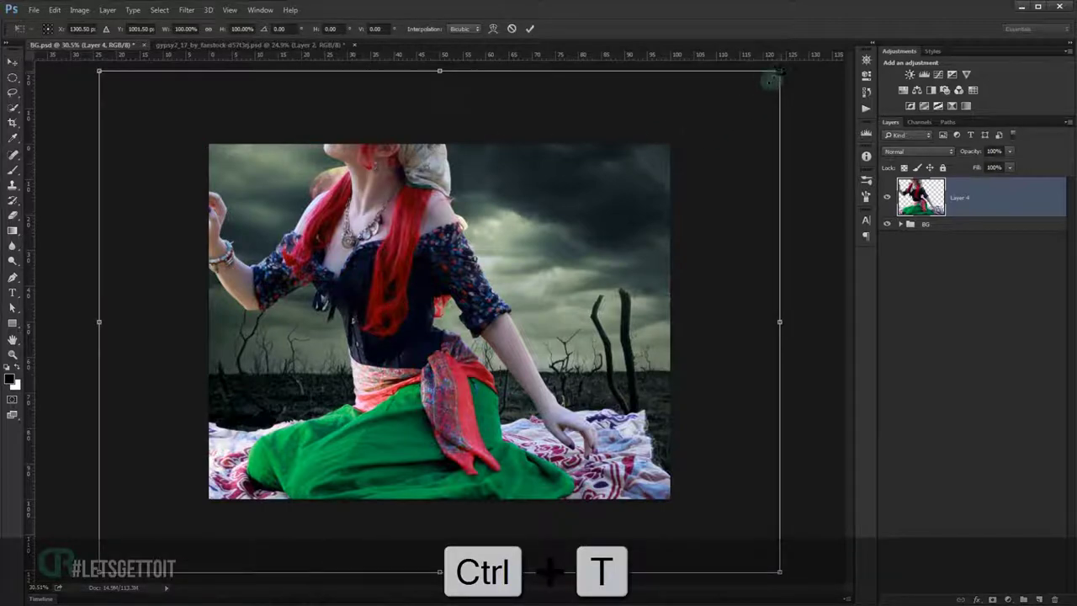
Scale Layer 4's model and rug to about 33% and position them just above the wasteland horizon.
drag(772, 79, 547, 232)
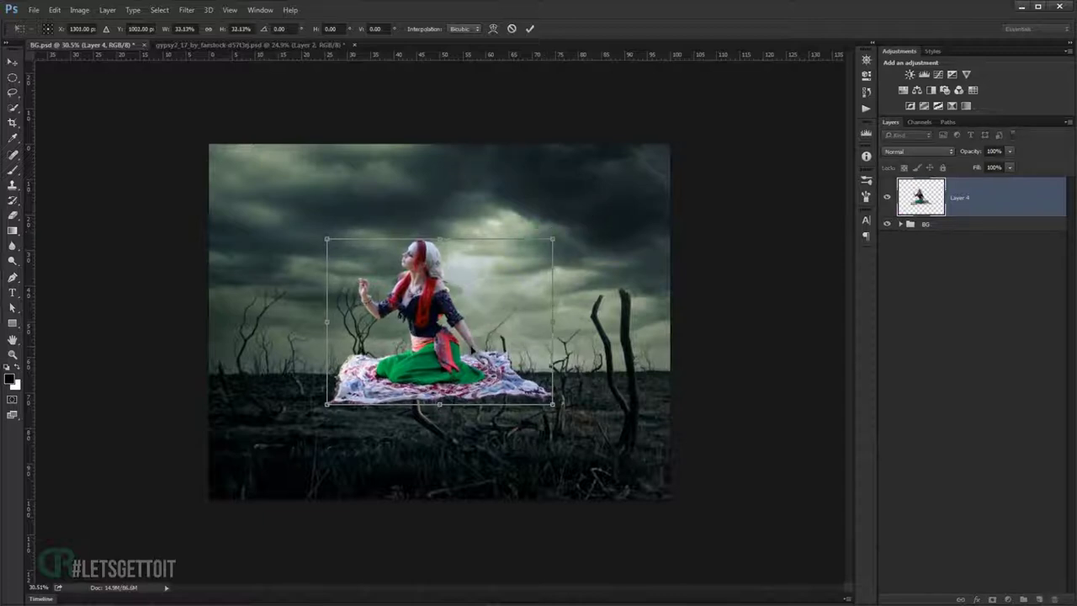
drag(471, 348, 506, 311)
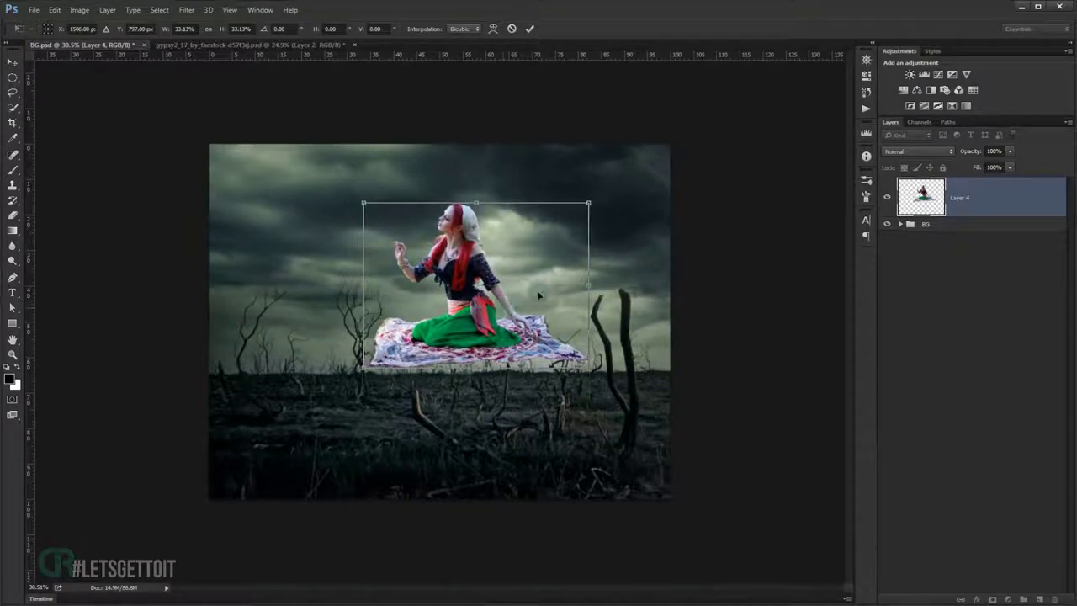
scroll(521, 276, up, 2)
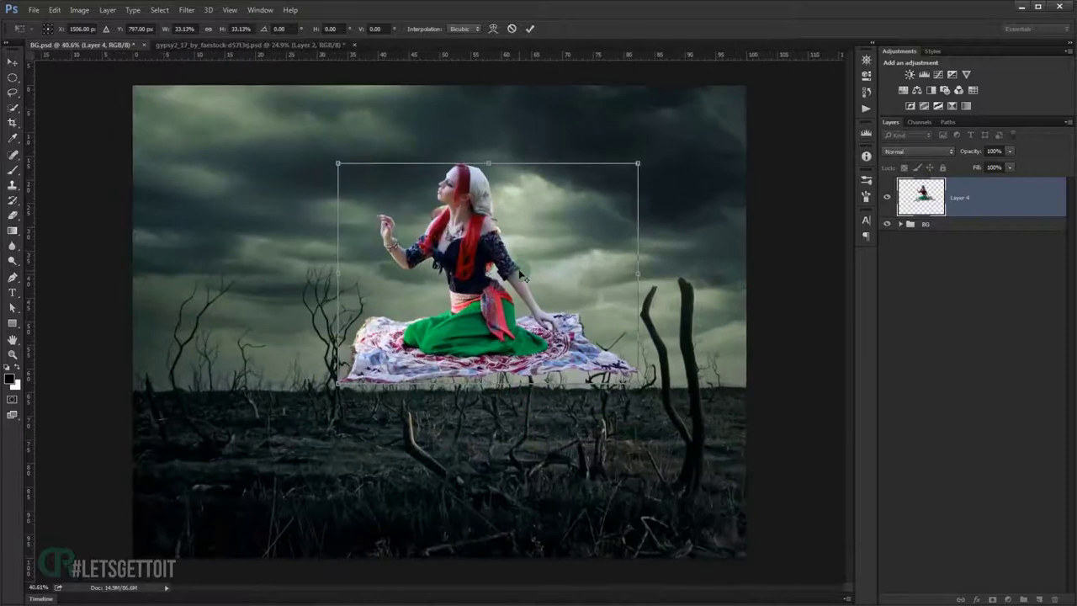
scroll(522, 276, up, 2)
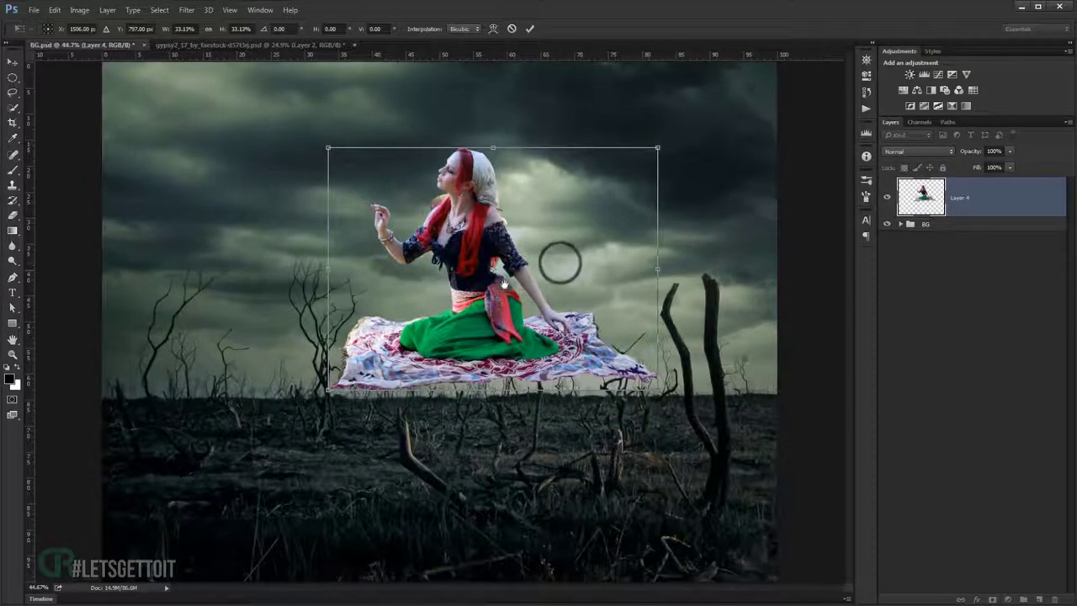
drag(456, 376, 470, 371)
drag(469, 370, 469, 371)
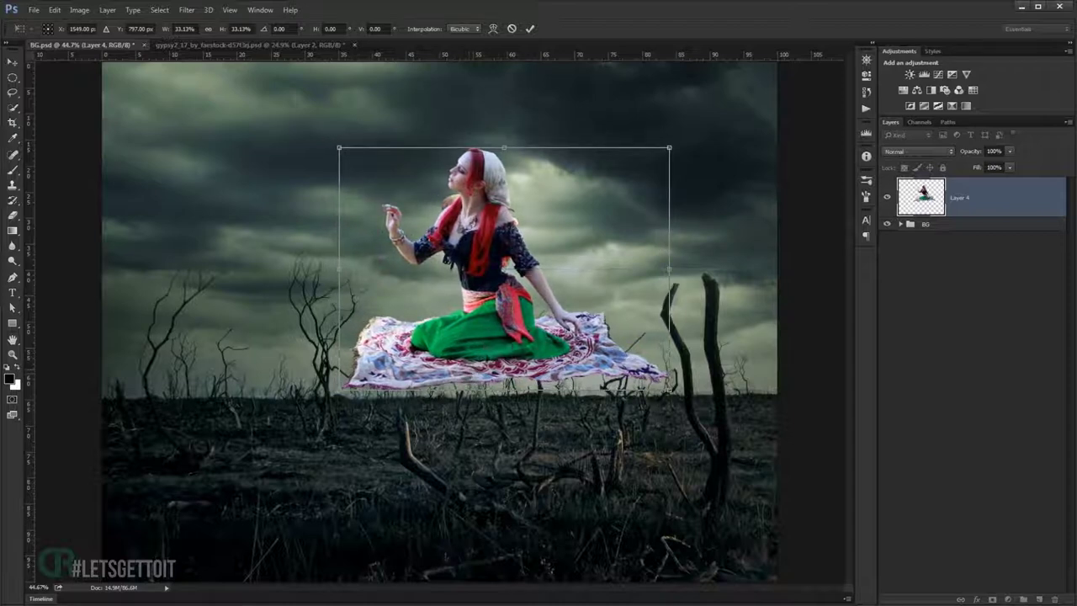
key(Return)
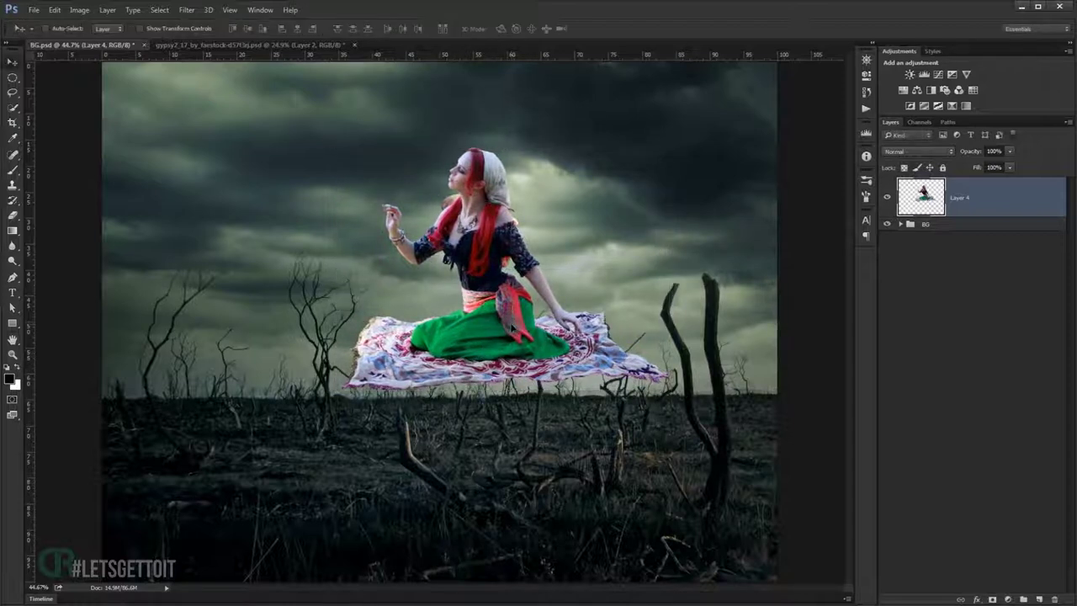
scroll(573, 262, up, 2)
Put Layer 4 into Warp mode and bend the carpet's lower-left and bottom-right corners.
drag(573, 316, 547, 313)
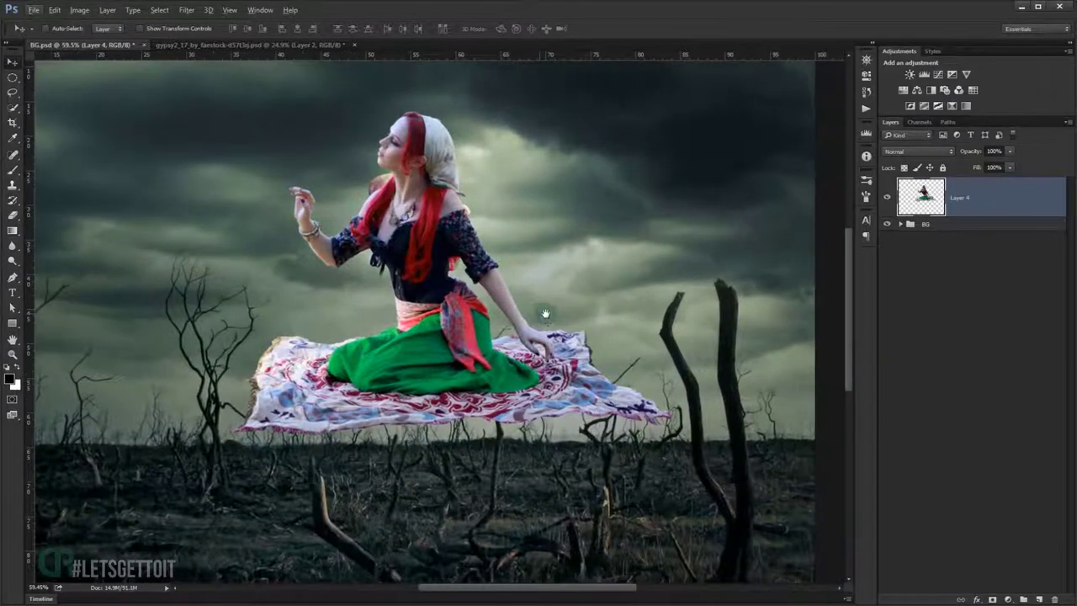
key(ctrl+t)
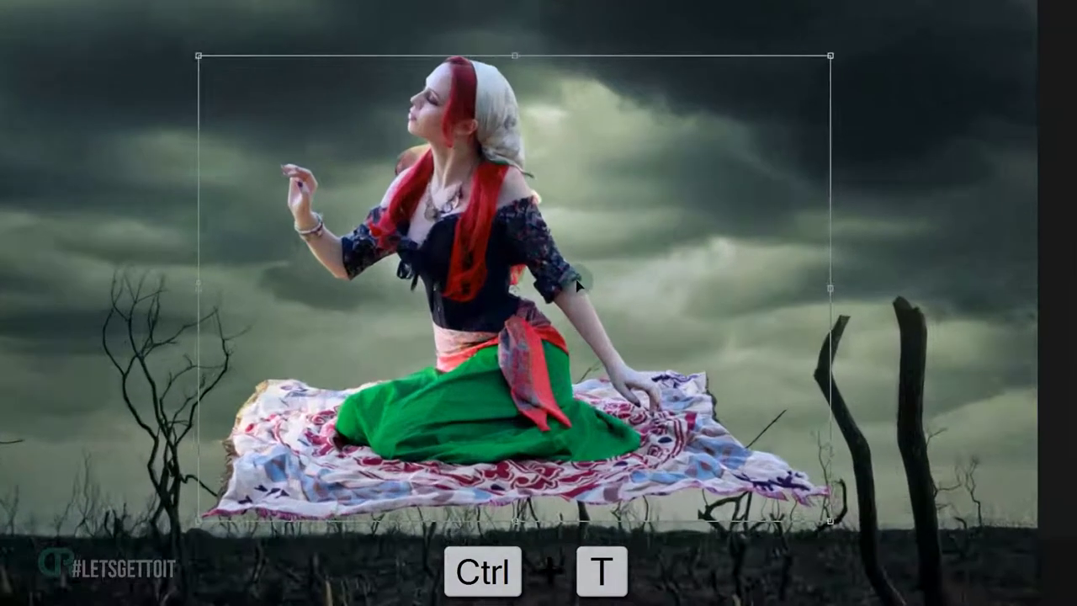
right_click(495, 267)
click(676, 425)
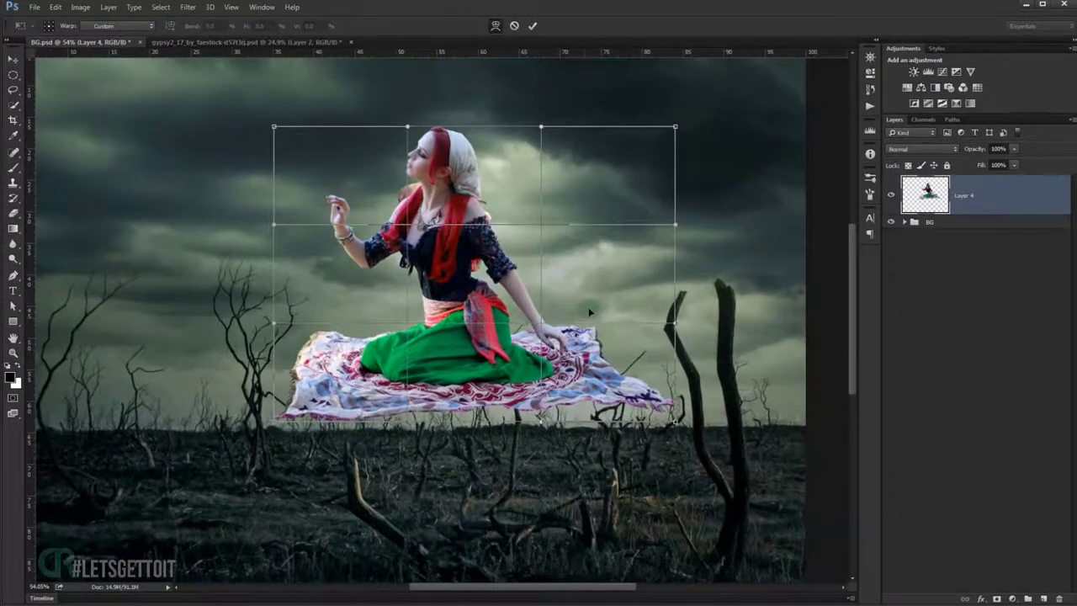
drag(579, 317, 570, 314)
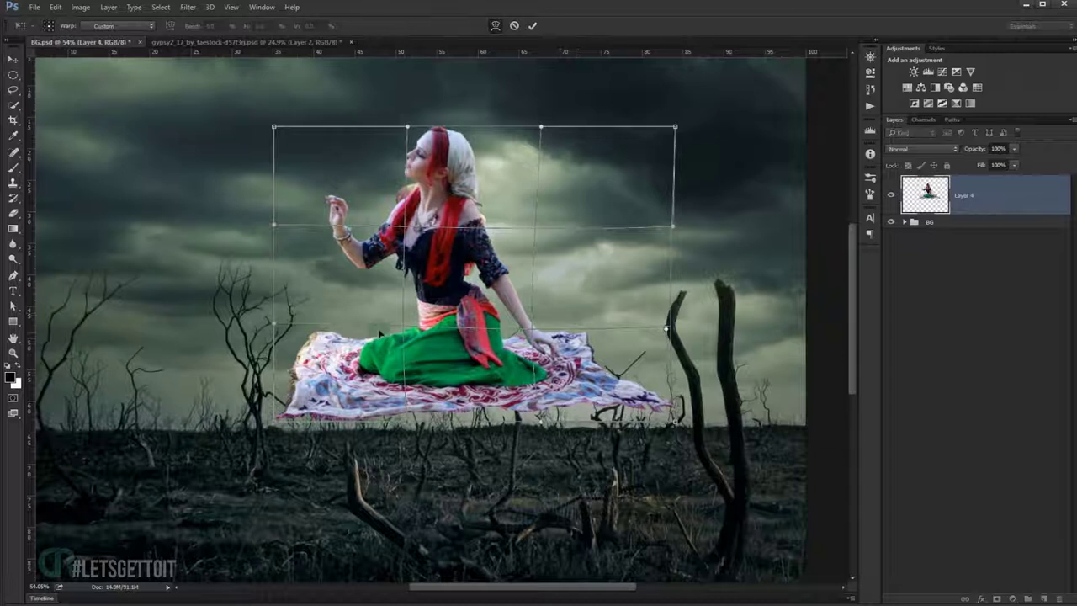
mouse_move(318, 308)
mouse_down()
mouse_move(271, 416)
mouse_move(289, 385)
mouse_move(353, 360)
mouse_move(334, 363)
mouse_up()
drag(674, 426, 673, 408)
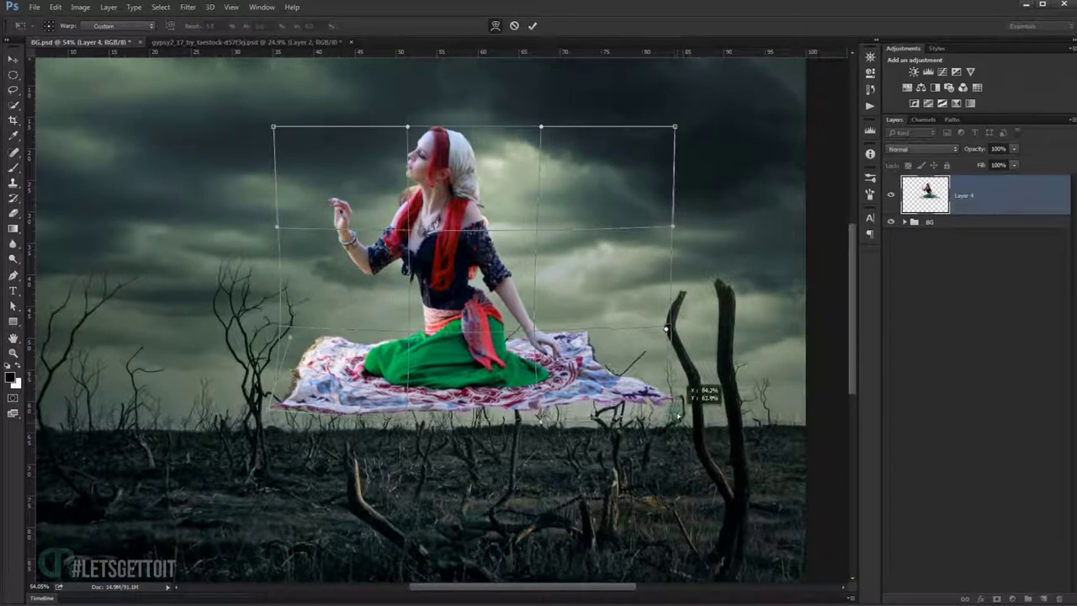
Fine-tune the warp along the carpet's ends and around the woman, then commit it.
drag(587, 329, 576, 337)
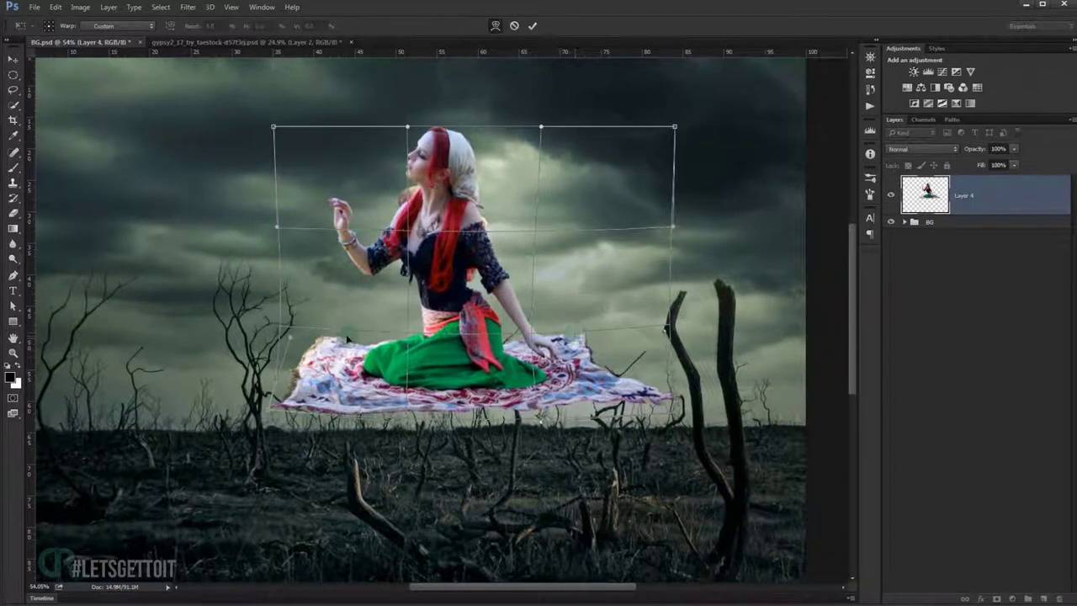
drag(321, 338, 323, 333)
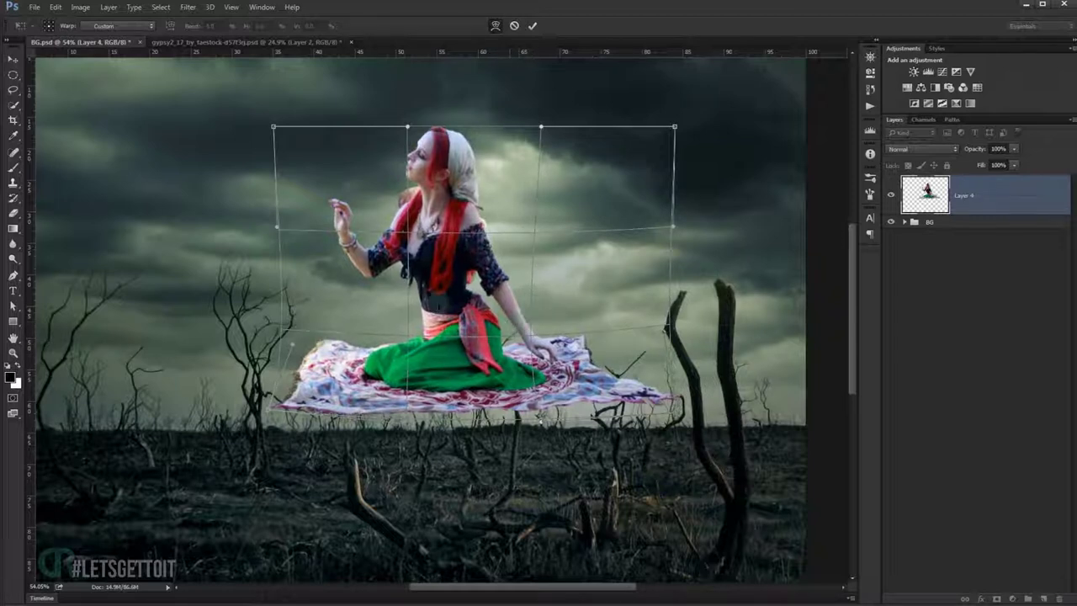
drag(413, 327, 415, 323)
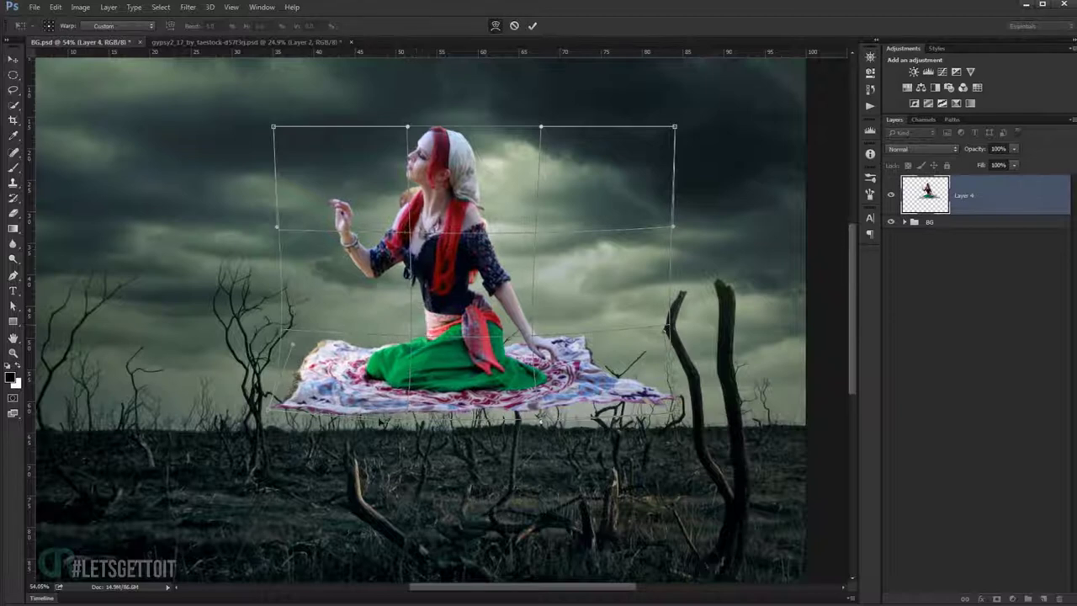
drag(270, 414, 270, 408)
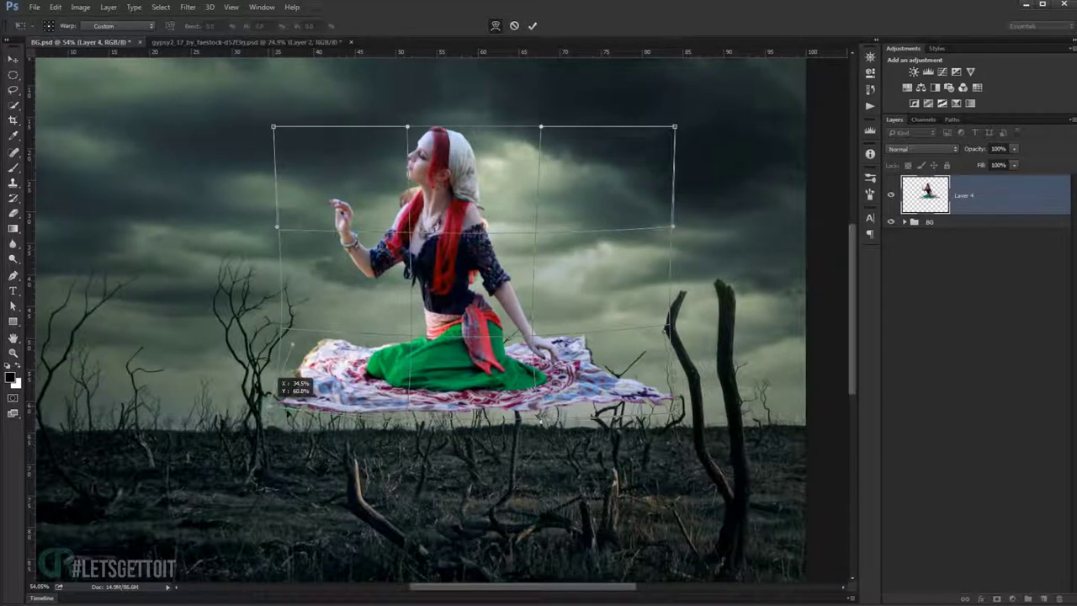
drag(679, 417, 681, 411)
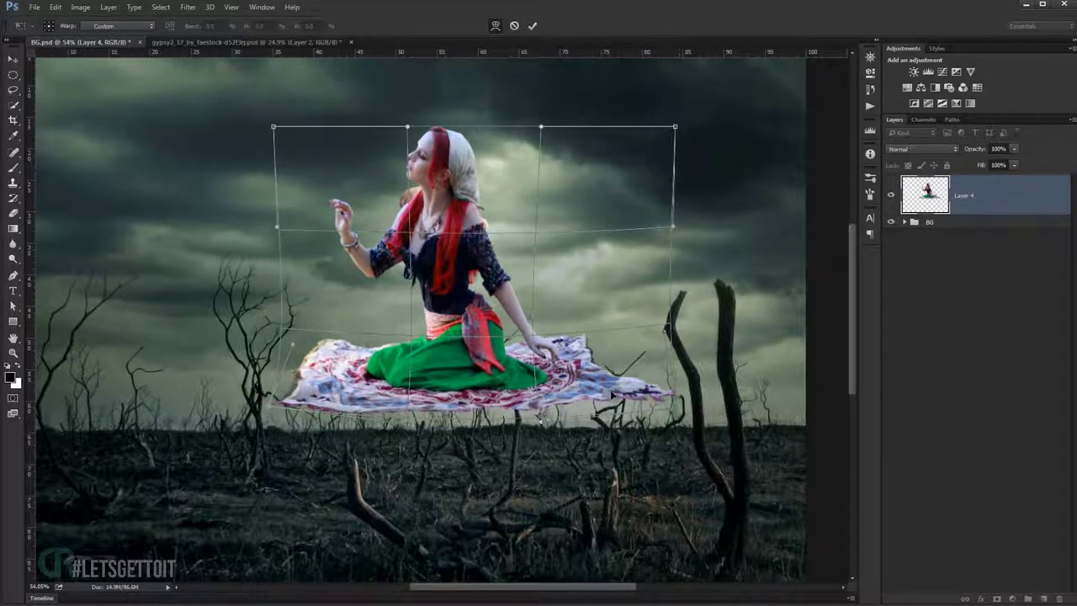
drag(617, 371, 614, 376)
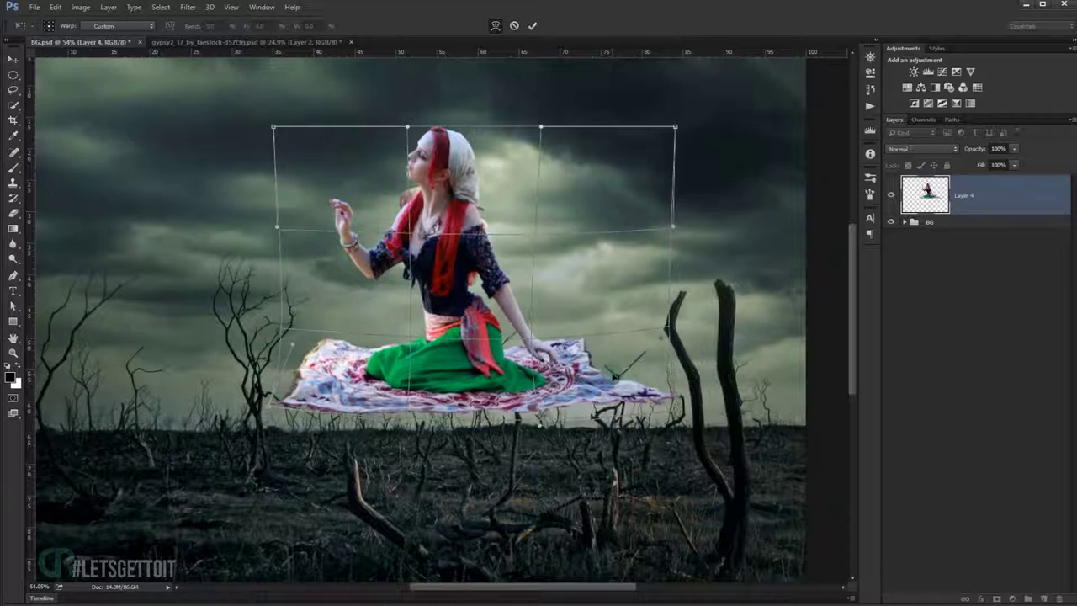
key(Return)
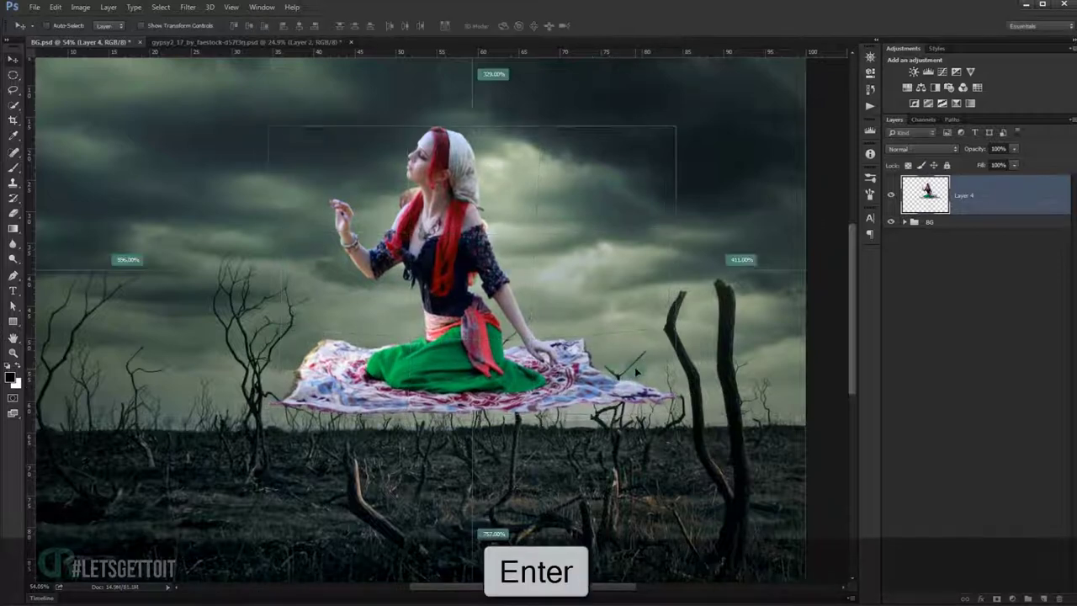
Convert Layer 4 to a Smart Object and open Filter > Liquify on it.
scroll(544, 300, up, 3)
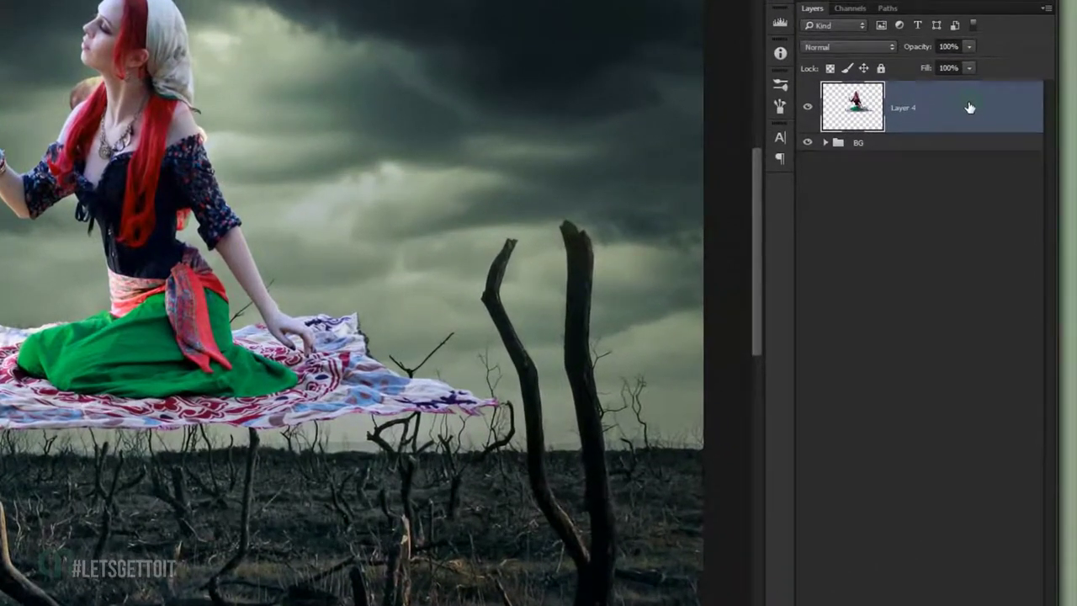
right_click(969, 108)
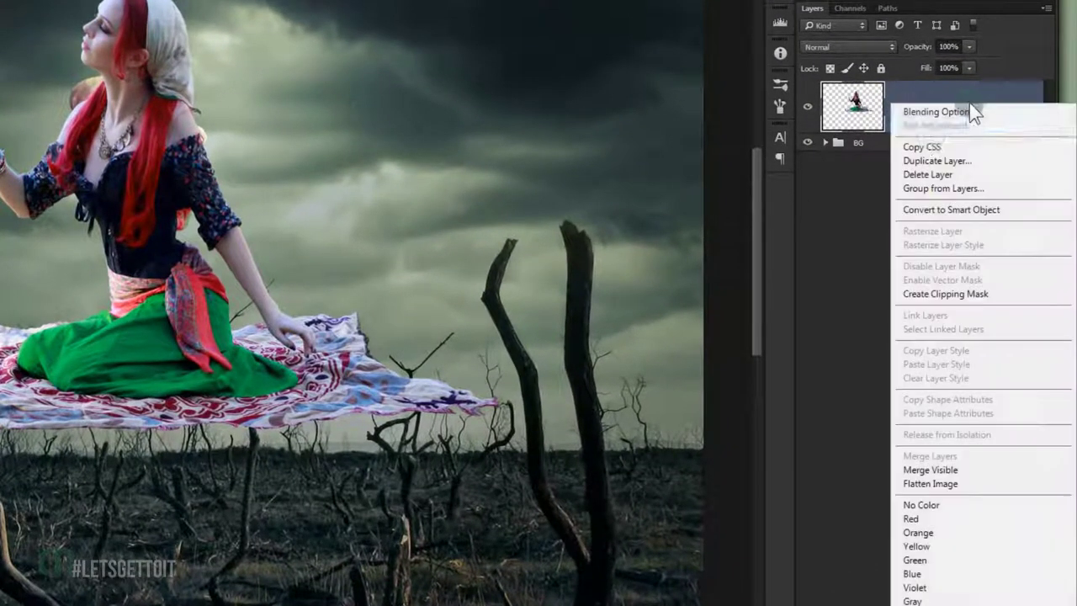
click(1052, 212)
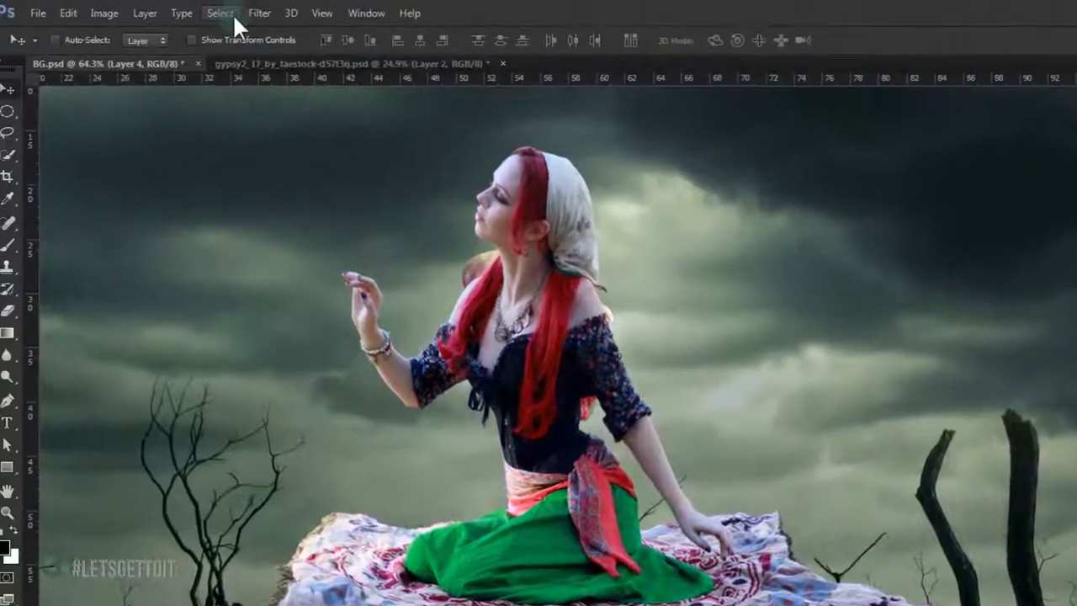
click(283, 21)
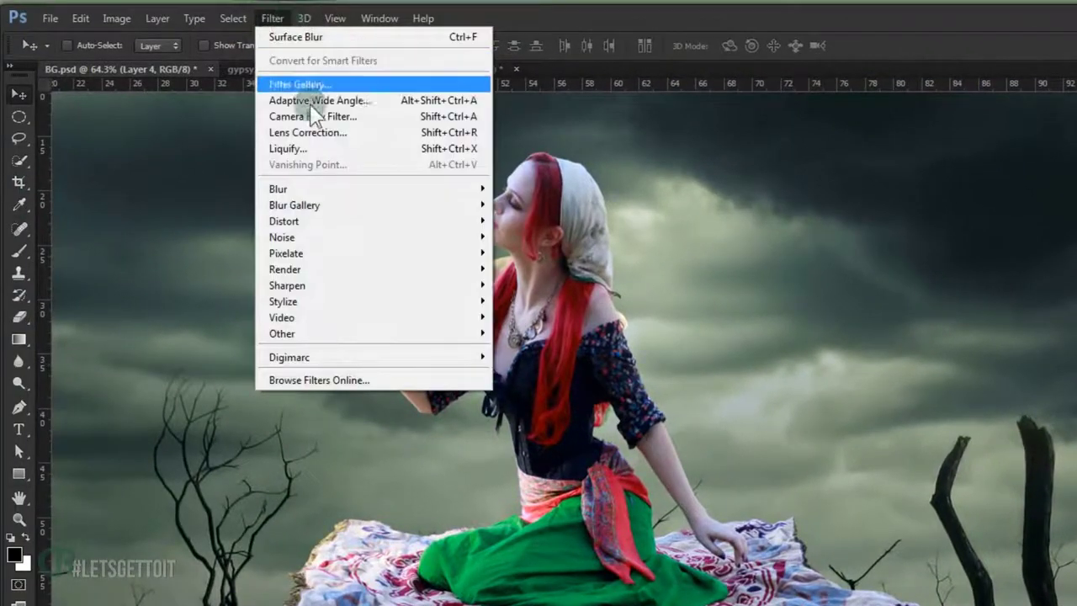
click(371, 152)
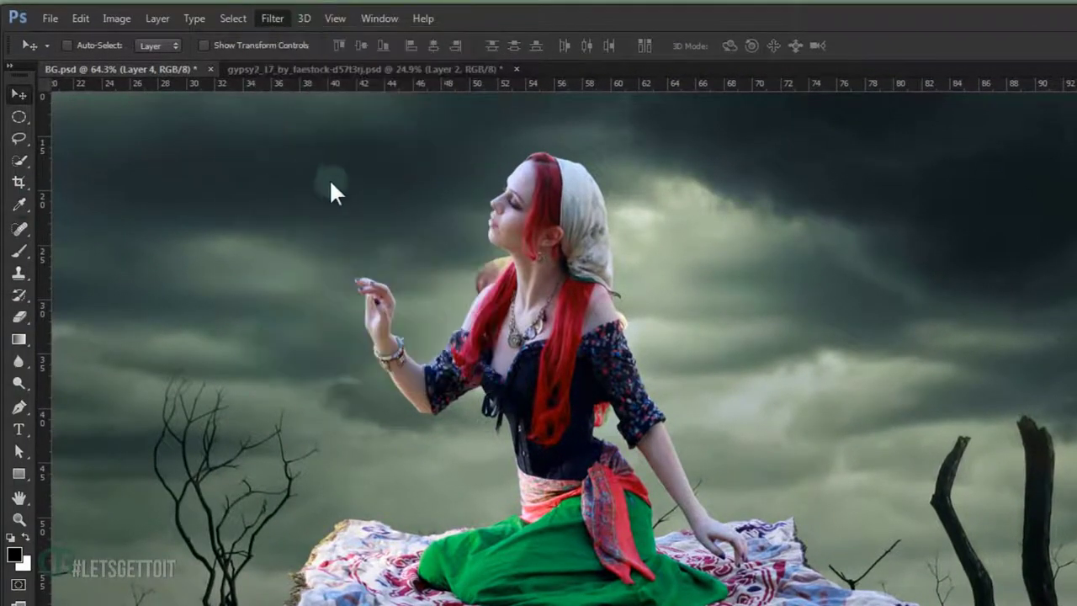
Set Liquify's Backdrop Opacity to 0 and size the Forward Warp brush.
scroll(379, 189, down, 1)
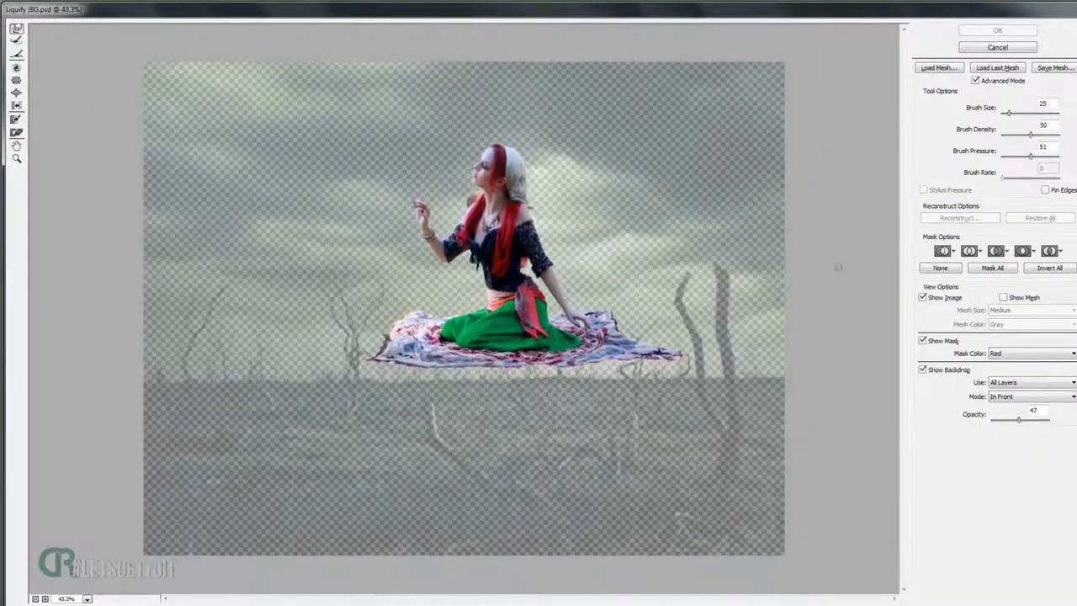
drag(1016, 421, 973, 423)
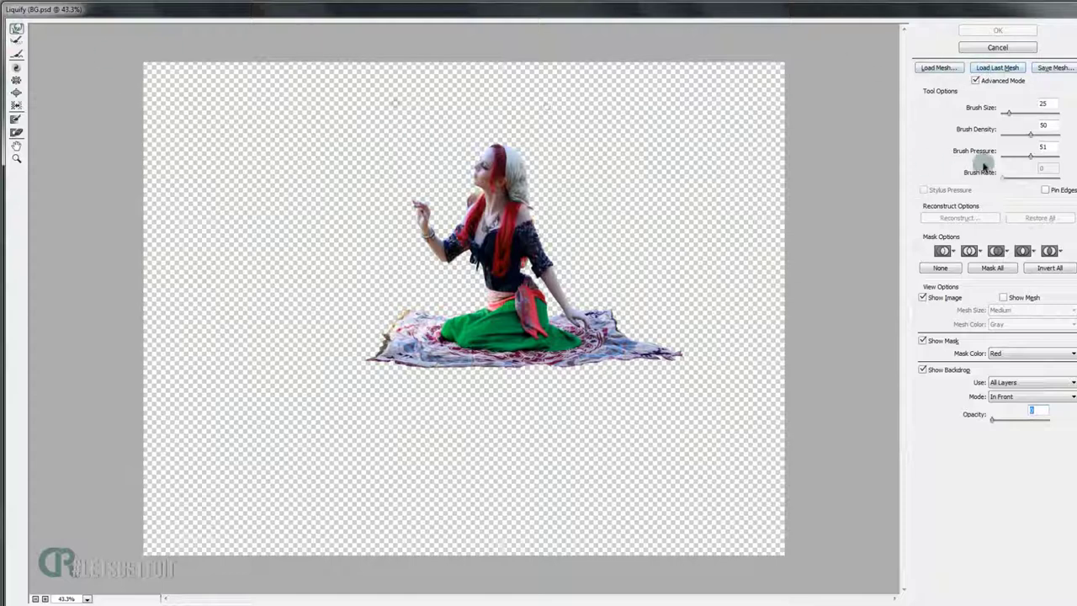
click(976, 81)
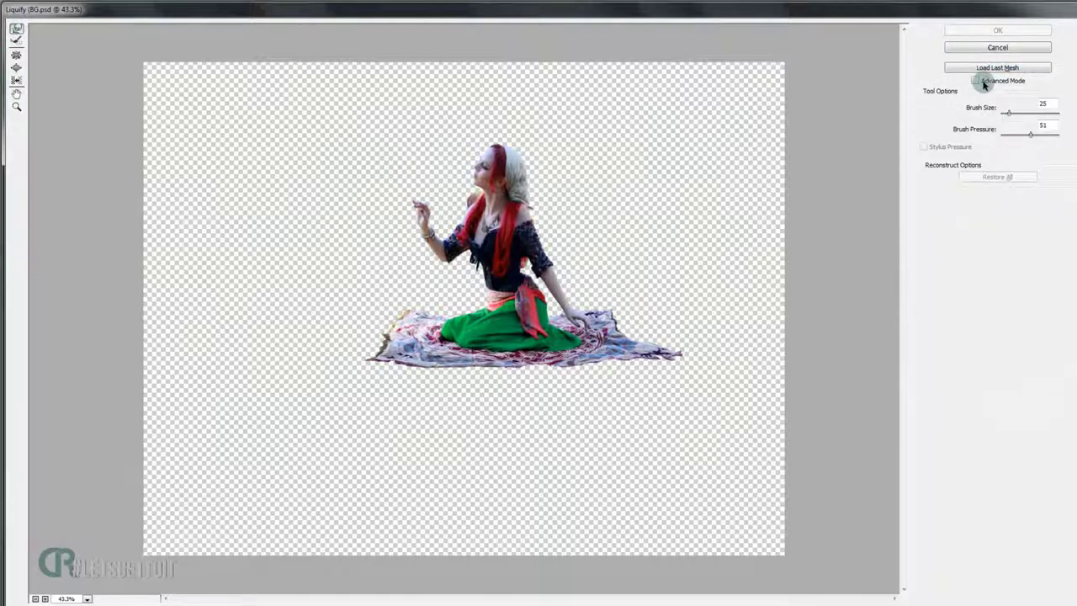
click(977, 81)
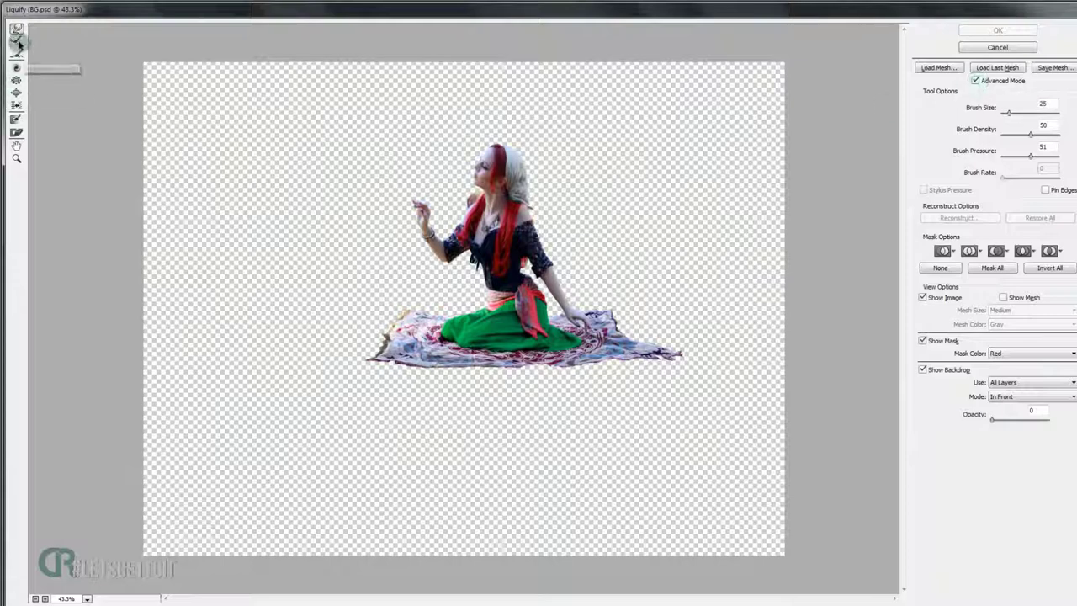
scroll(316, 236, up, 2)
scroll(340, 252, up, 1)
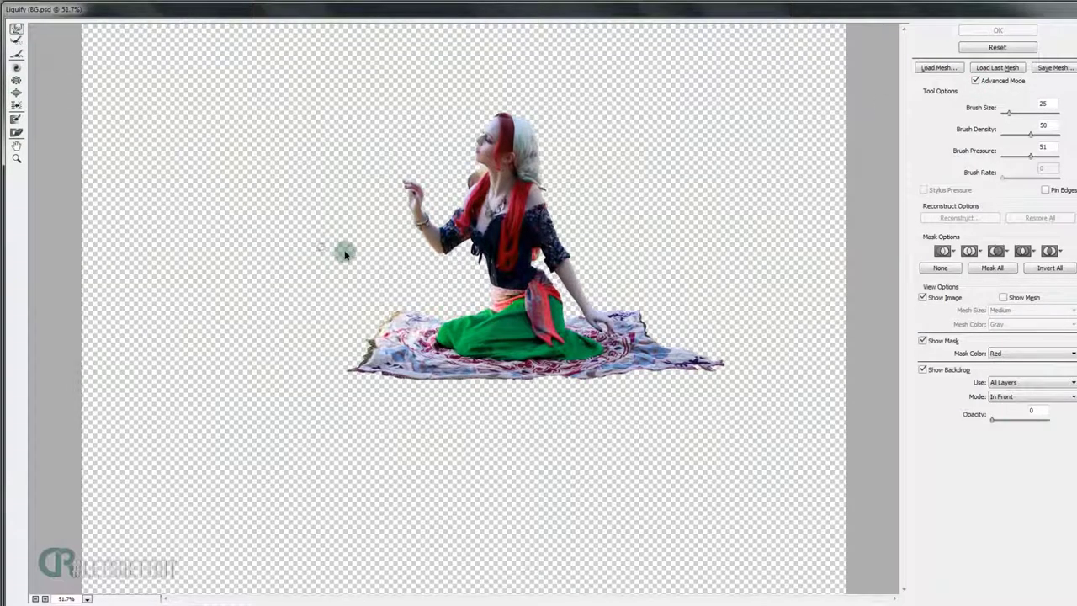
drag(345, 253, 380, 276)
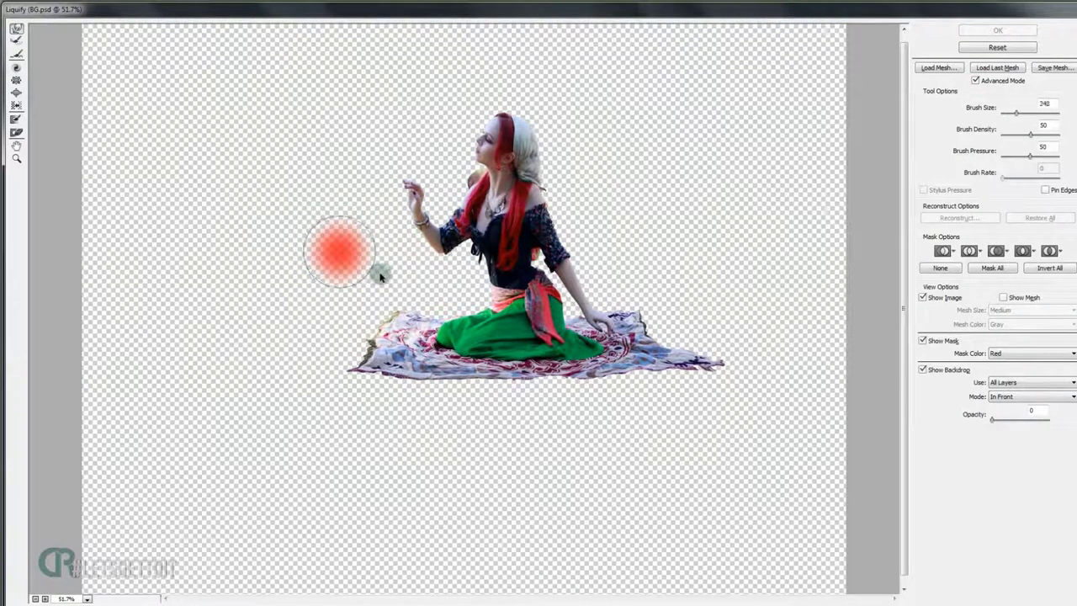
drag(409, 310, 396, 311)
scroll(382, 397, up, 1)
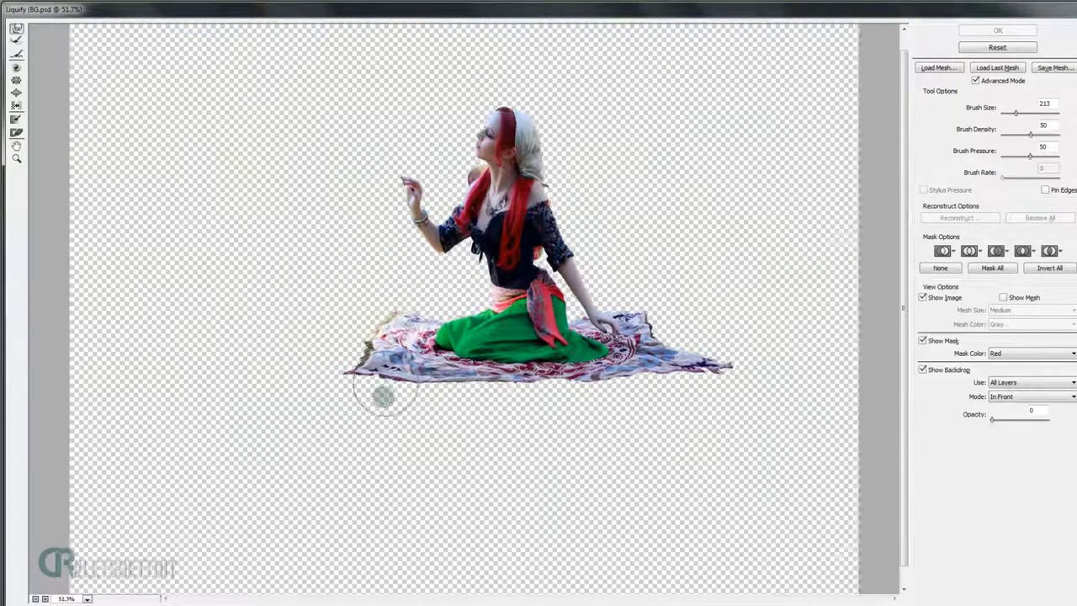
scroll(382, 397, up, 1)
mouse_move(424, 402)
mouse_down()
mouse_move(425, 421)
mouse_move(391, 410)
mouse_move(401, 427)
mouse_up()
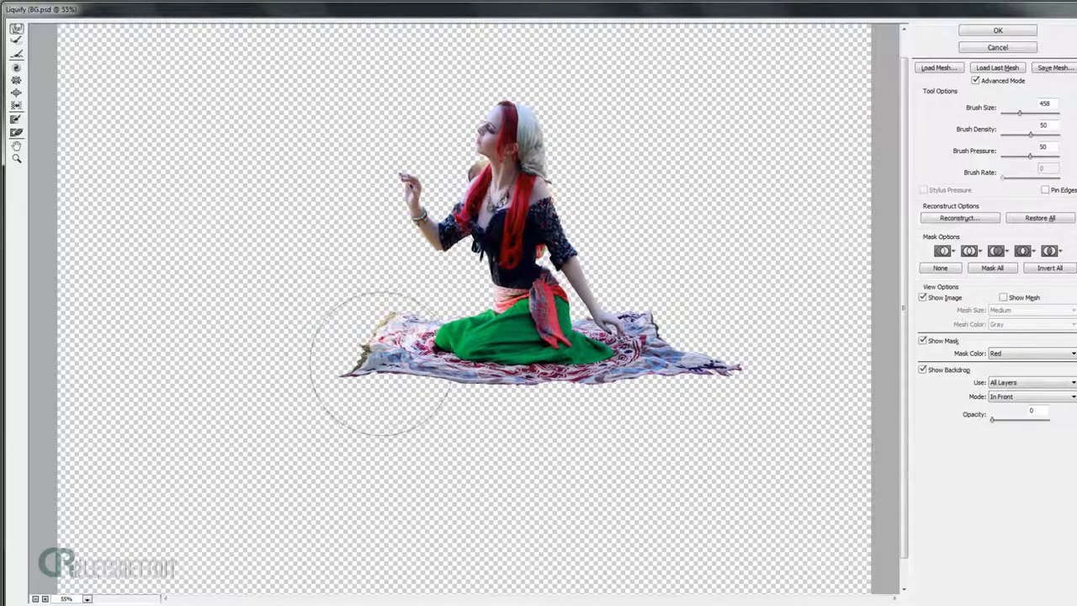
Push the rug's left, lower and right edges into a flowing shape with Forward Warp.
drag(337, 361, 434, 429)
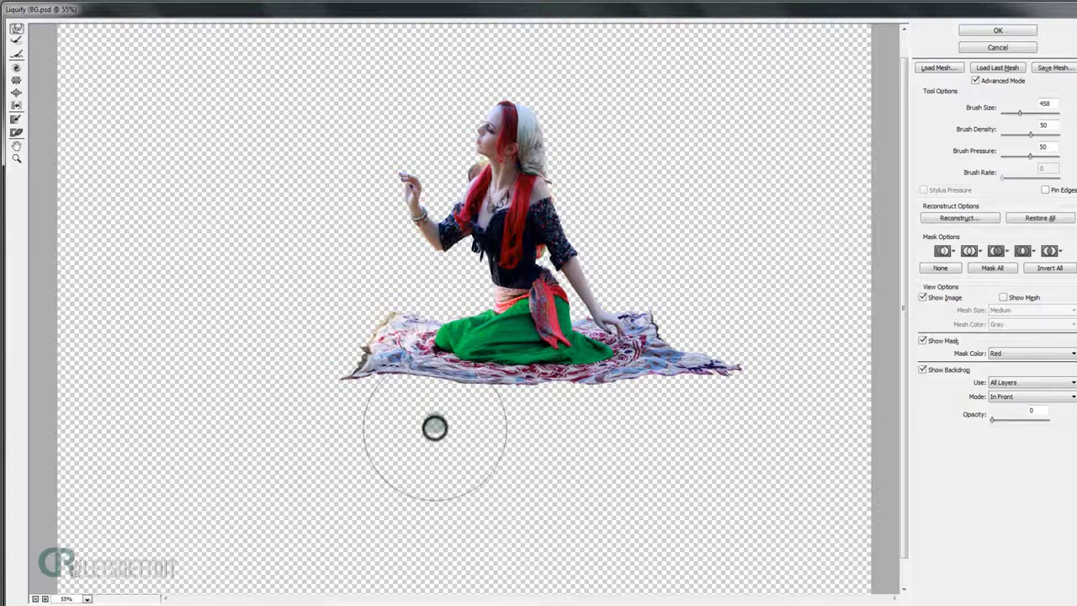
mouse_move(434, 429)
mouse_down()
mouse_move(498, 393)
mouse_move(690, 367)
mouse_move(679, 395)
mouse_move(676, 306)
mouse_up()
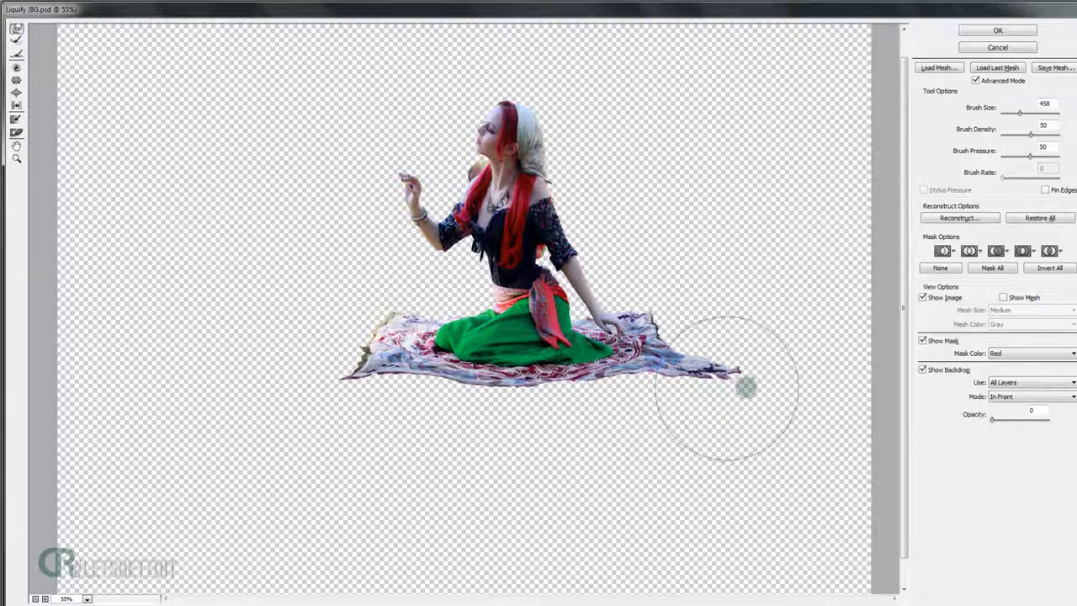
alt+right_click(678, 311)
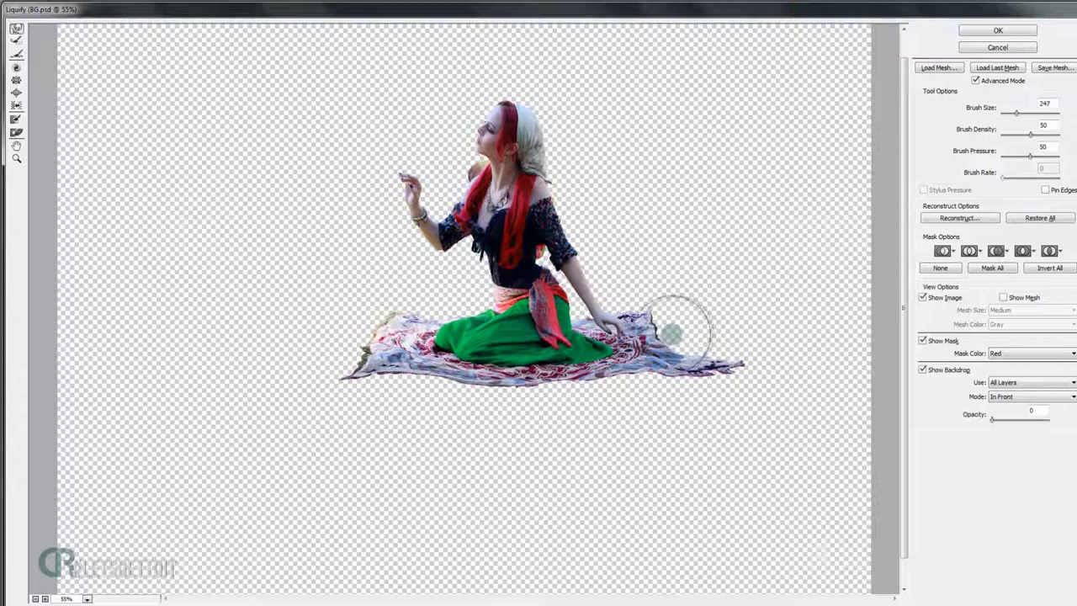
mouse_move(671, 333)
mouse_down()
mouse_move(737, 366)
mouse_move(570, 432)
mouse_up()
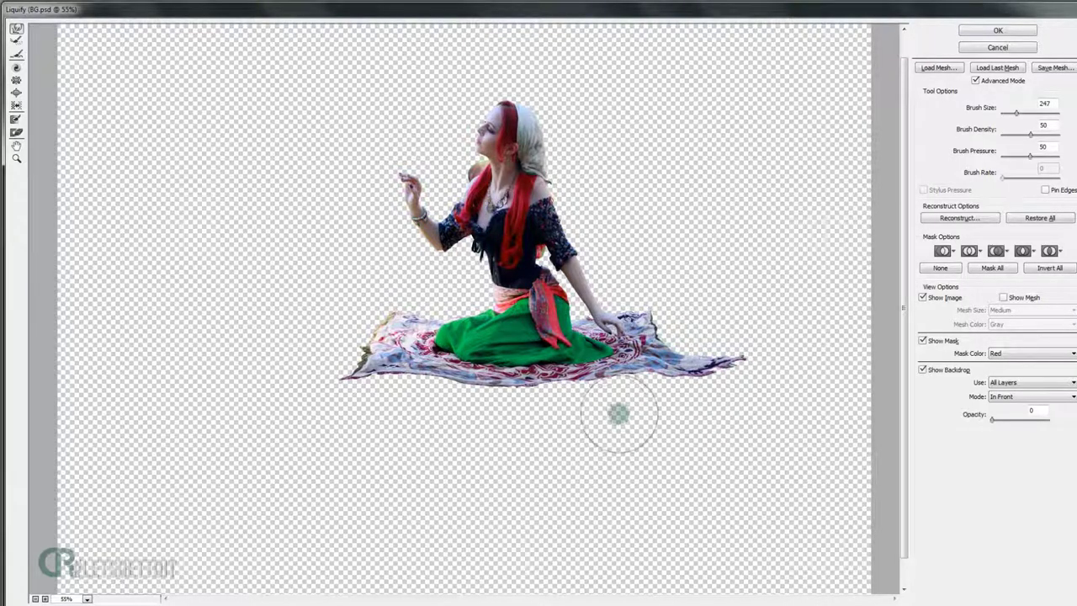
alt+right_click(571, 431)
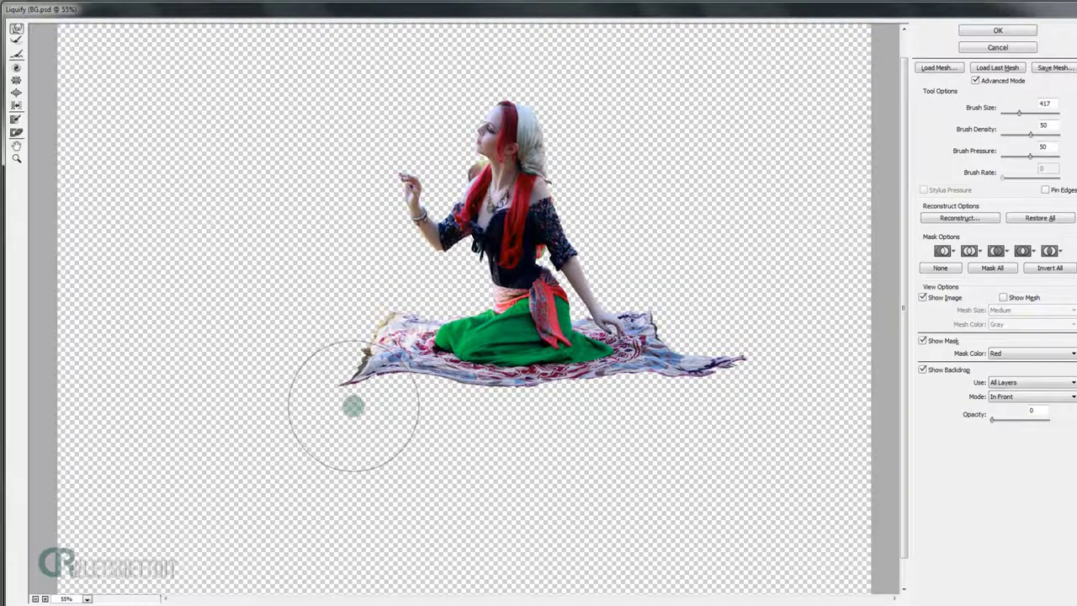
key(alt)
scroll(383, 418, down, 1)
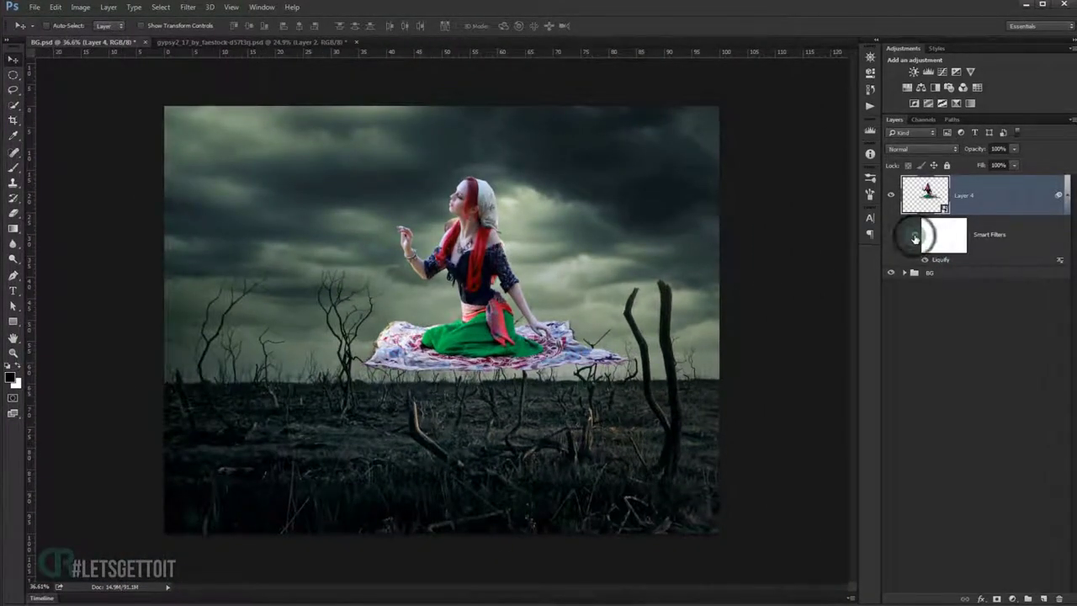
Move the woman on the rug slightly to the left.
scroll(604, 383, up, 3)
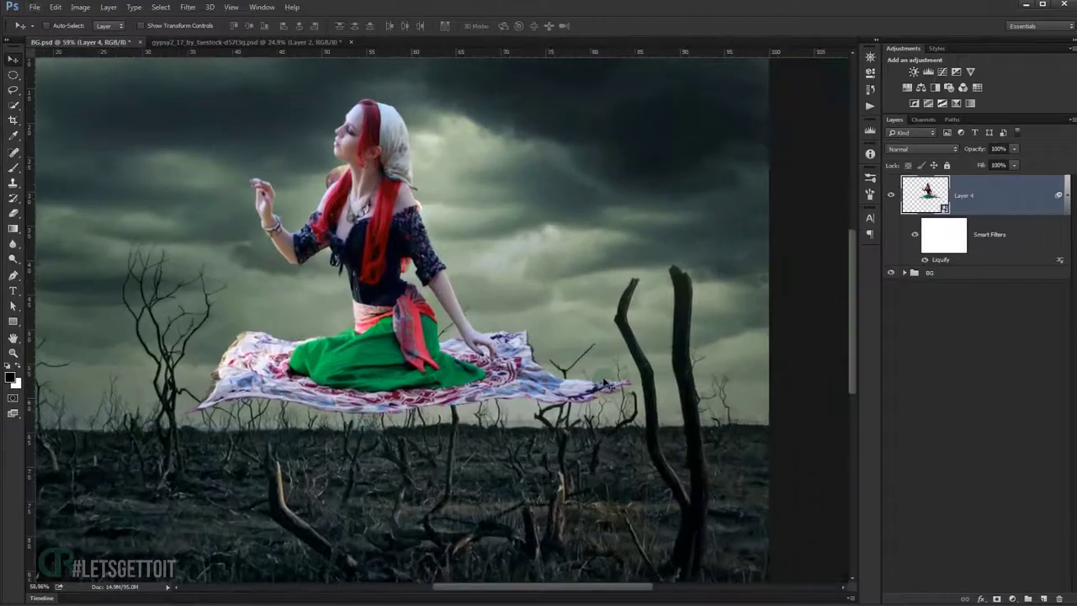
key(ctrl)
scroll(604, 383, down, 2)
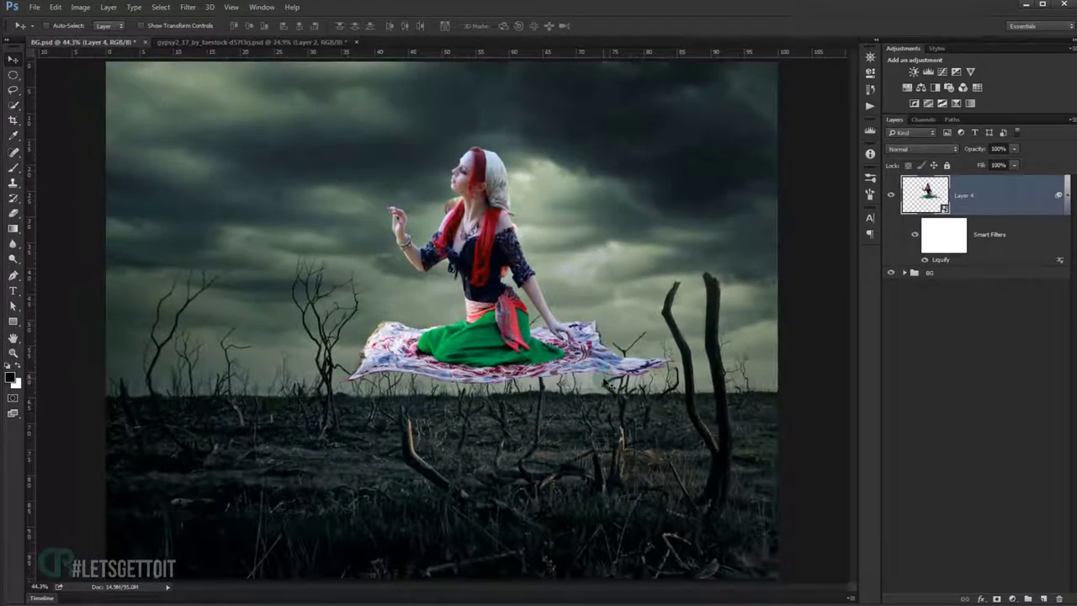
drag(604, 383, 496, 380)
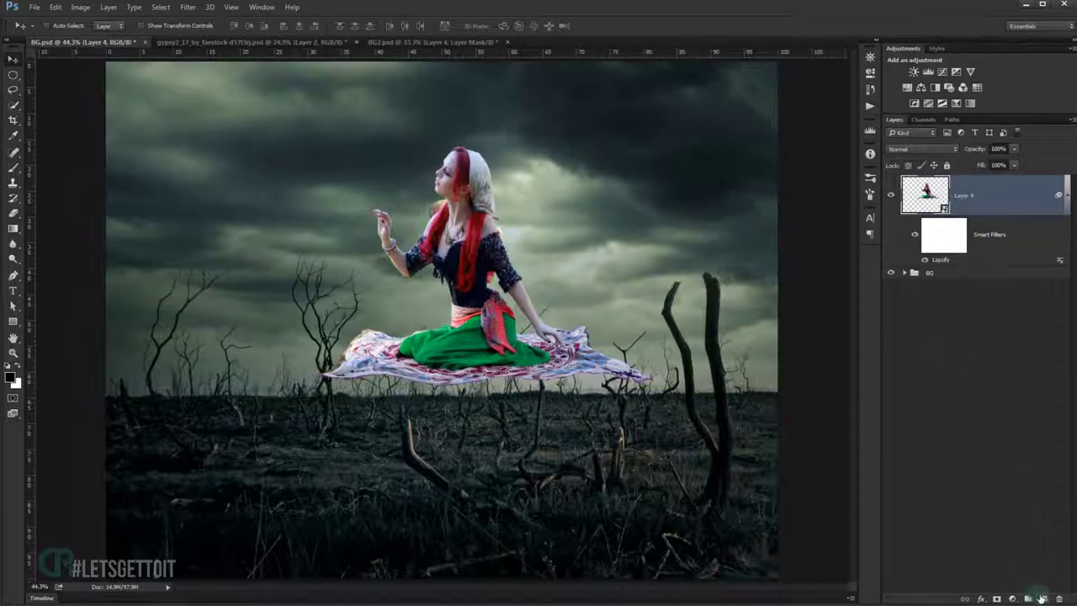
Add an empty Layer 5 above the figure and give Layer 4 a white layer mask.
click(1042, 597)
scroll(448, 217, up, 2)
scroll(448, 217, up, 3)
scroll(448, 217, up, 1)
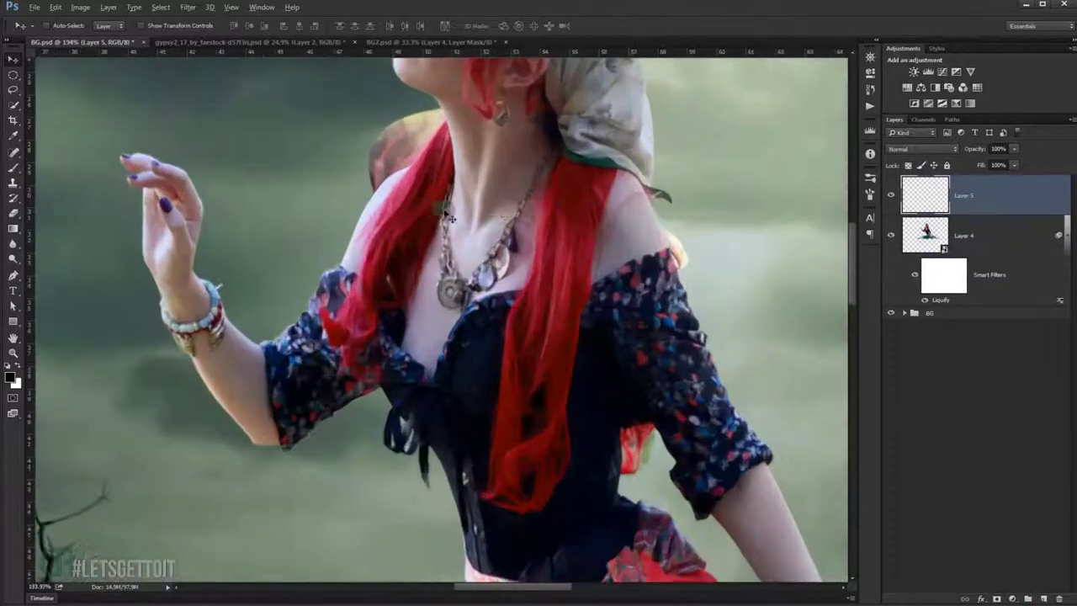
scroll(442, 227, up, 3)
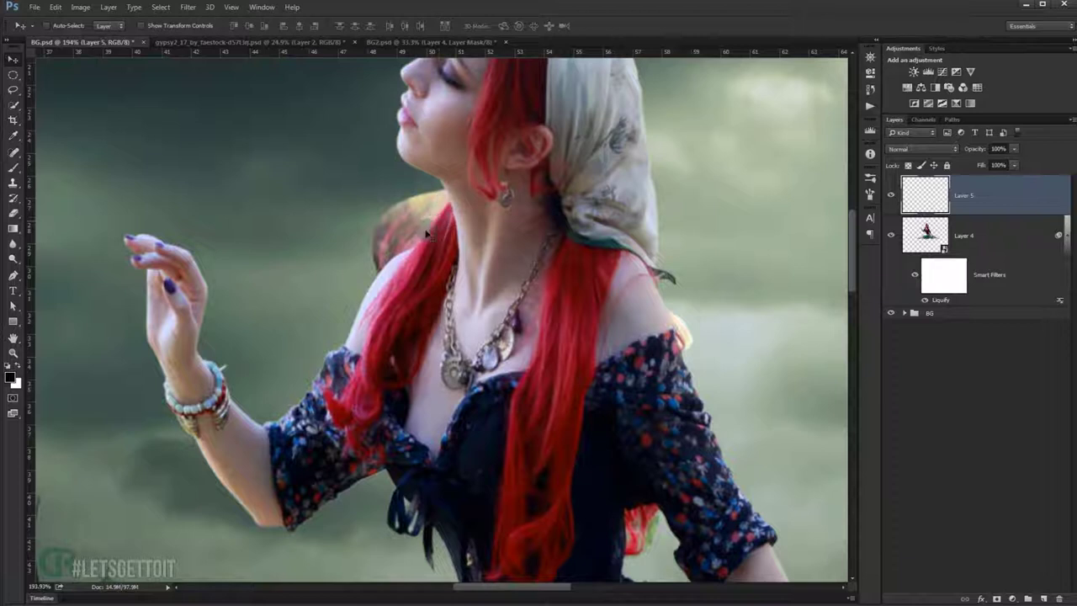
click(989, 235)
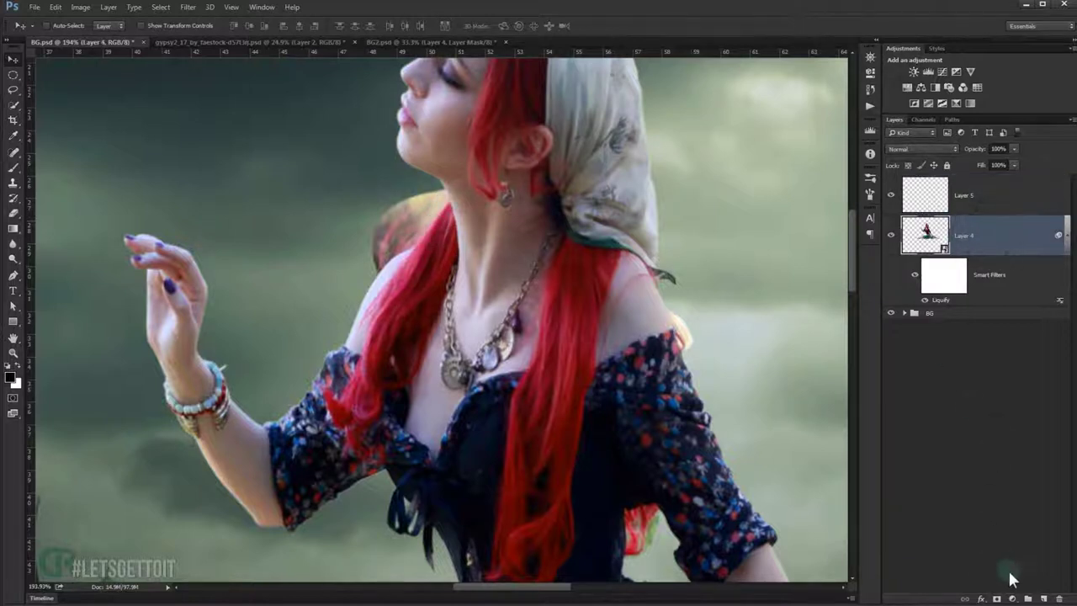
click(998, 598)
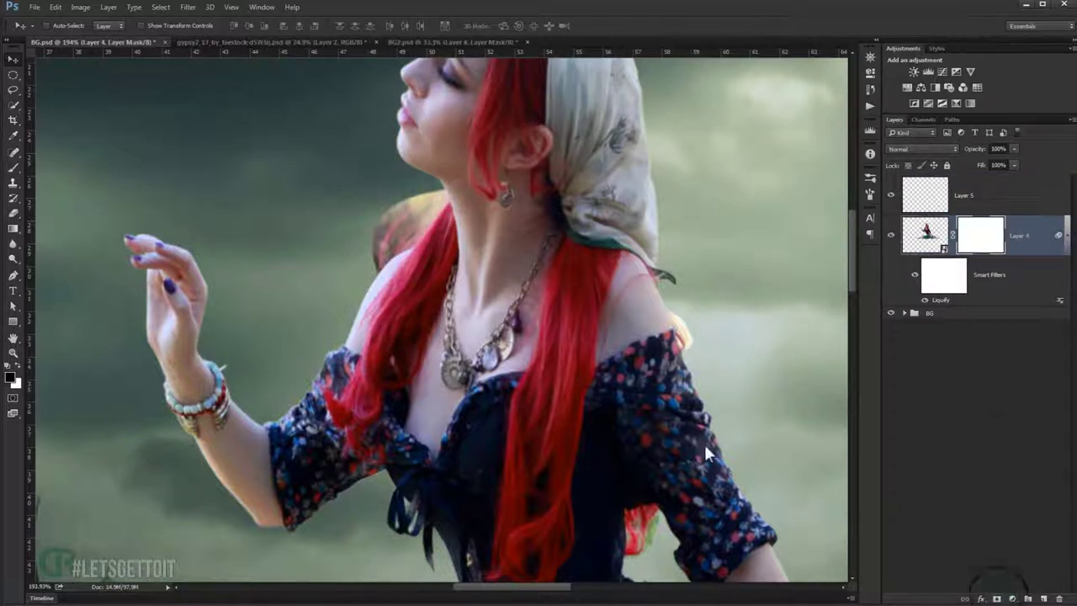
With a soft round Brush, mask away the patch behind her shoulder and the yellowish neck edge.
click(15, 167)
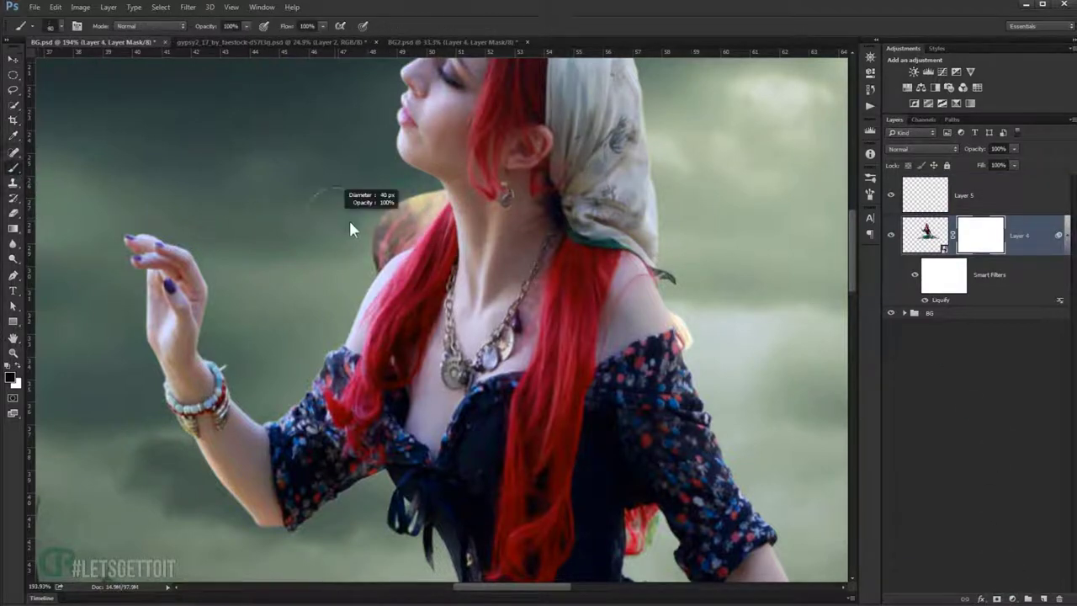
right_click(172, 173)
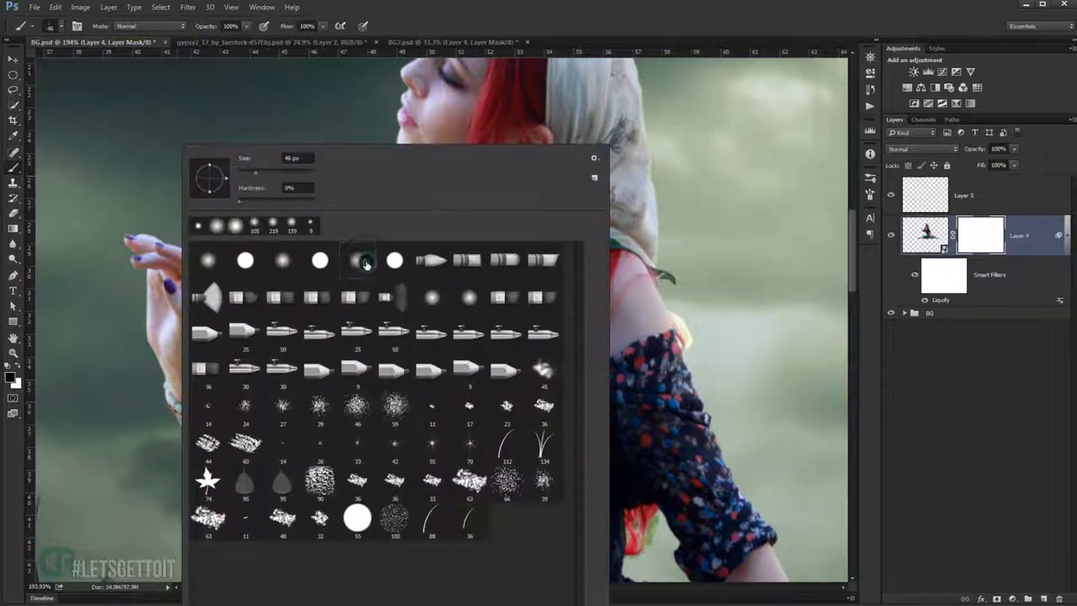
click(532, 4)
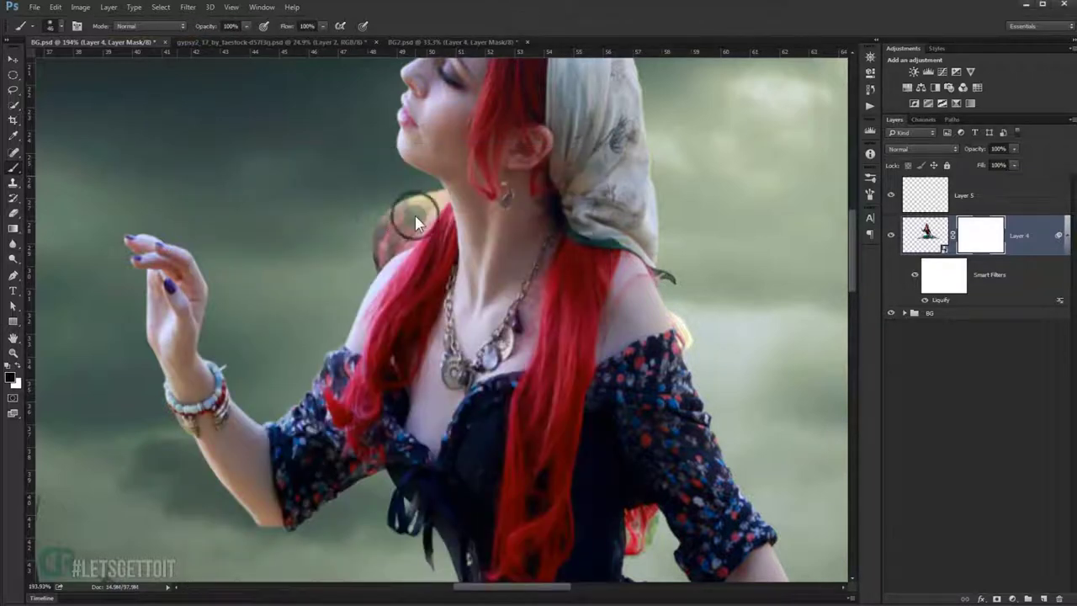
scroll(415, 214, up, 1)
scroll(404, 218, up, 1)
scroll(378, 227, up, 1)
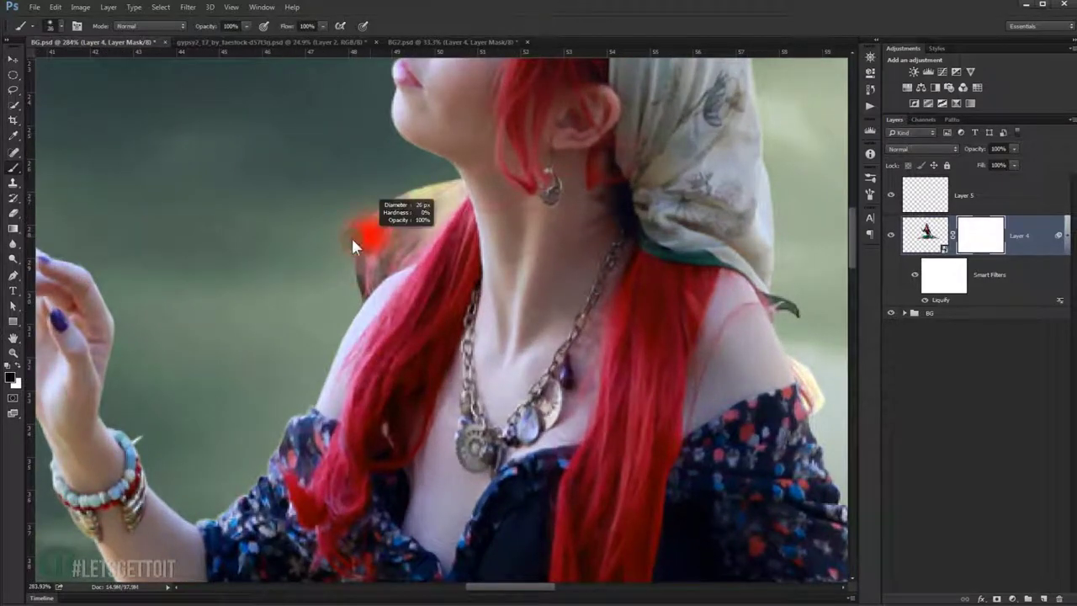
scroll(362, 232, up, 1)
scroll(393, 177, up, 1)
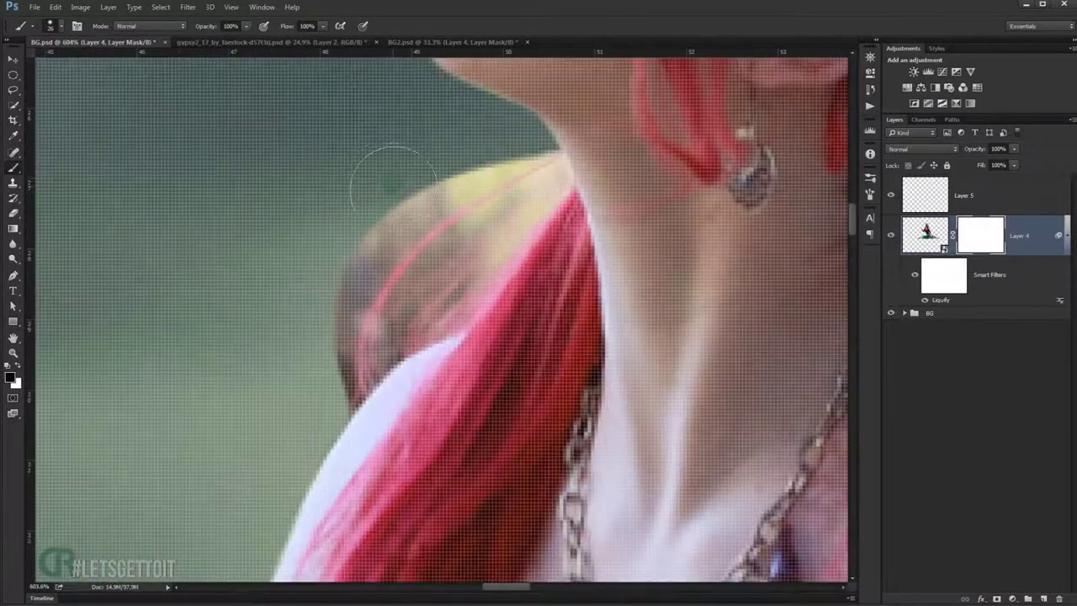
drag(393, 176, 416, 178)
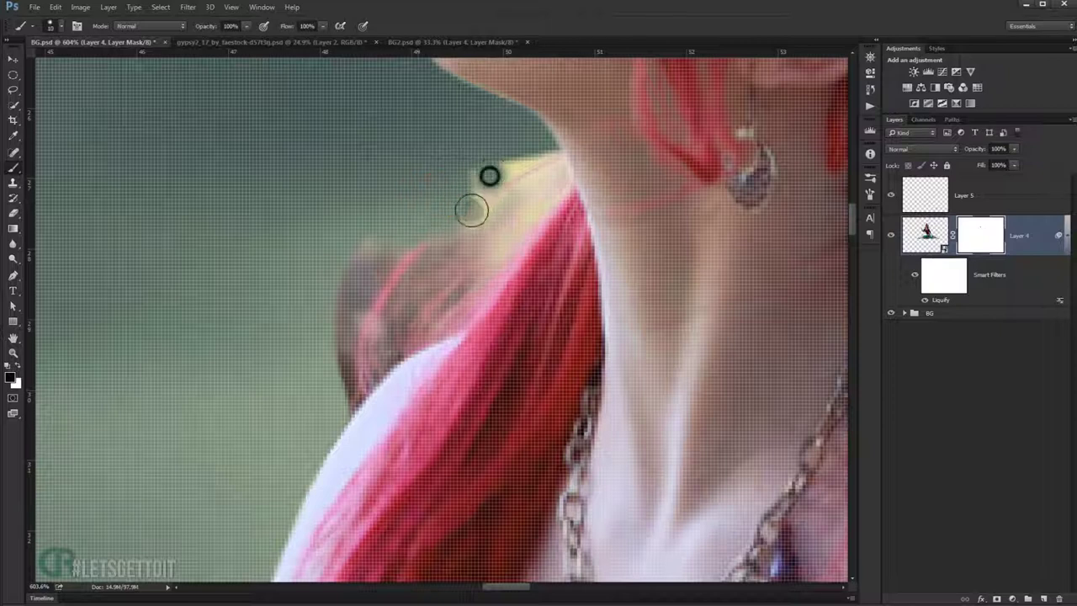
mouse_move(472, 211)
mouse_down()
mouse_move(516, 164)
mouse_move(510, 211)
mouse_move(474, 241)
mouse_up()
Mask out the brown patch to the left of her hair.
scroll(472, 244, down, 2)
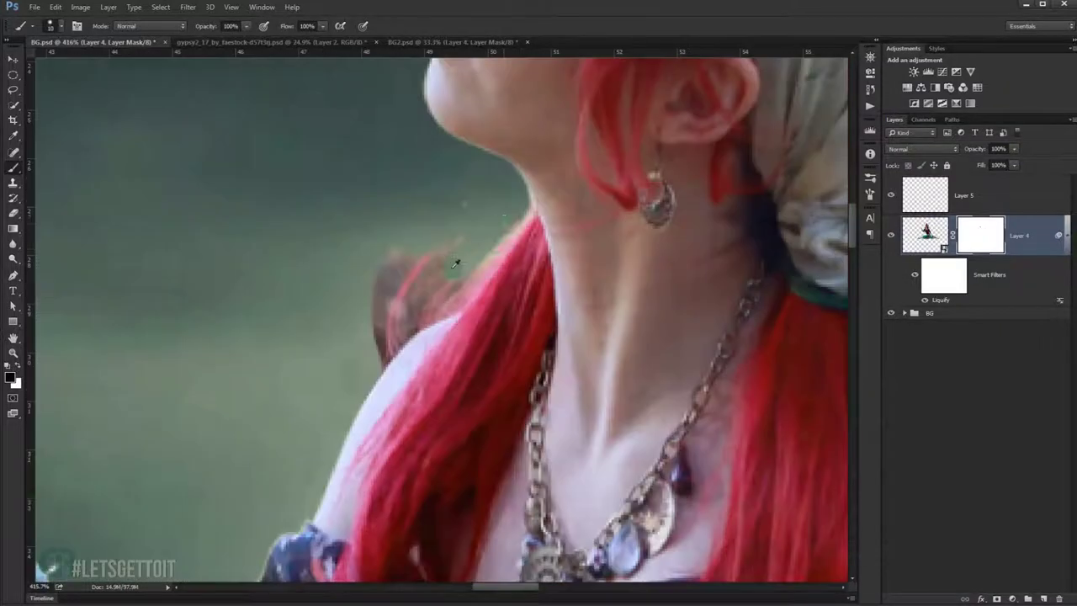
drag(469, 279, 396, 336)
drag(391, 270, 395, 336)
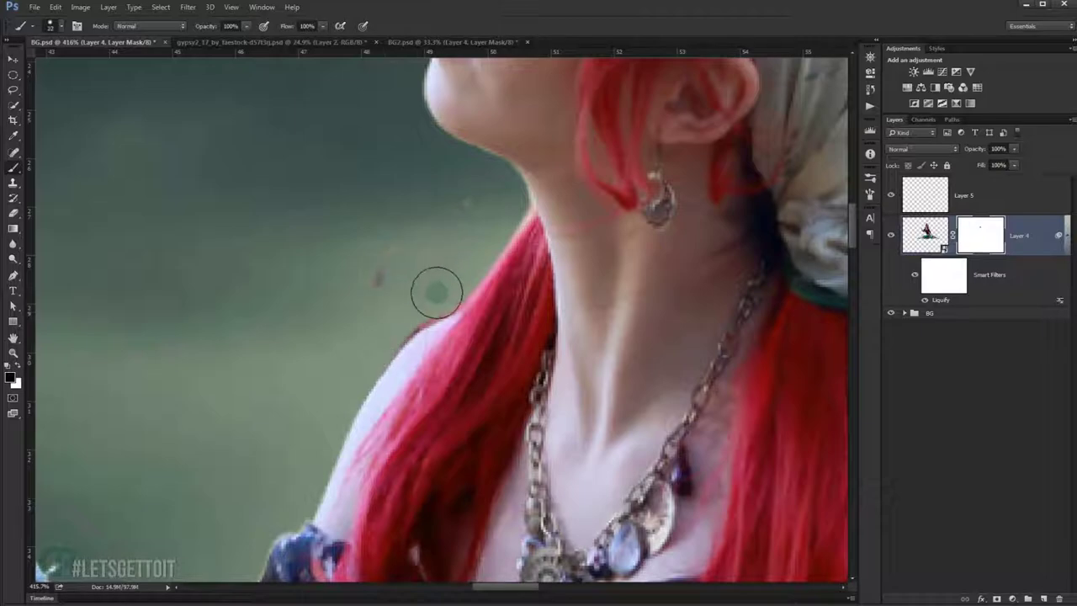
drag(432, 288, 383, 330)
scroll(446, 307, up, 2)
scroll(505, 244, down, 2)
scroll(479, 235, up, 3)
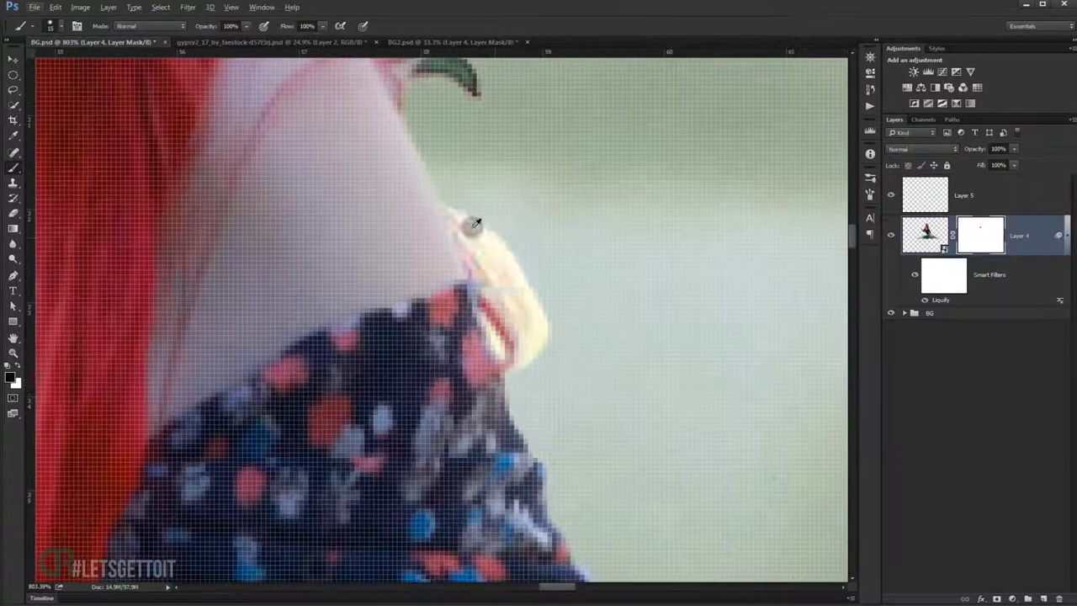
With a smaller brush, mask the yellow, red and green fringes at her shoulder.
key(bracketleft)
key(bracketleft)
drag(496, 279, 520, 348)
scroll(457, 192, down, 3)
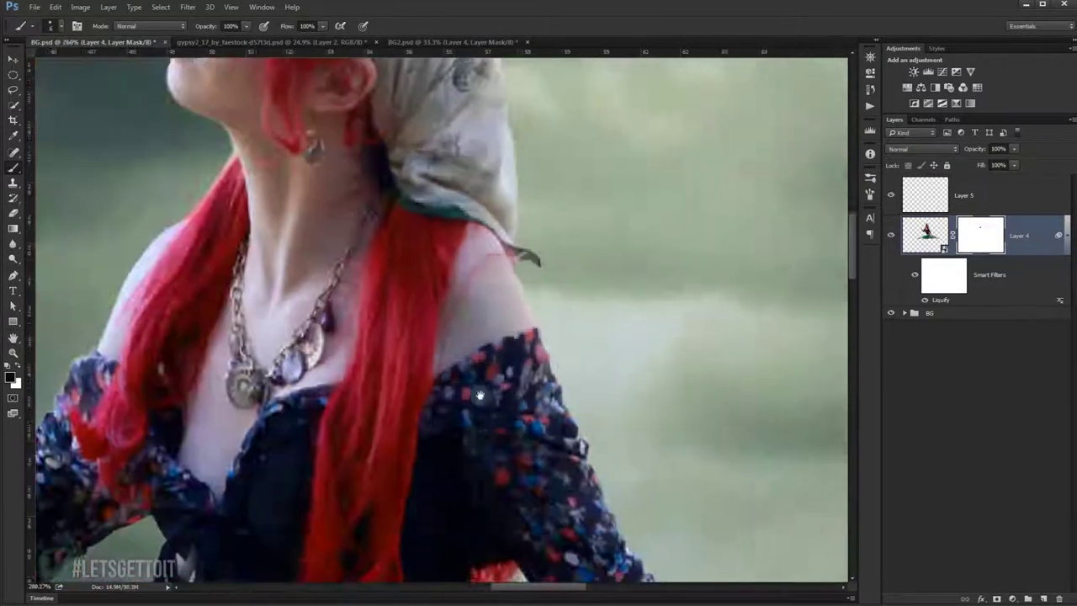
scroll(488, 244, up, 3)
mouse_move(488, 244)
mouse_down()
mouse_move(428, 389)
mouse_move(497, 293)
mouse_up()
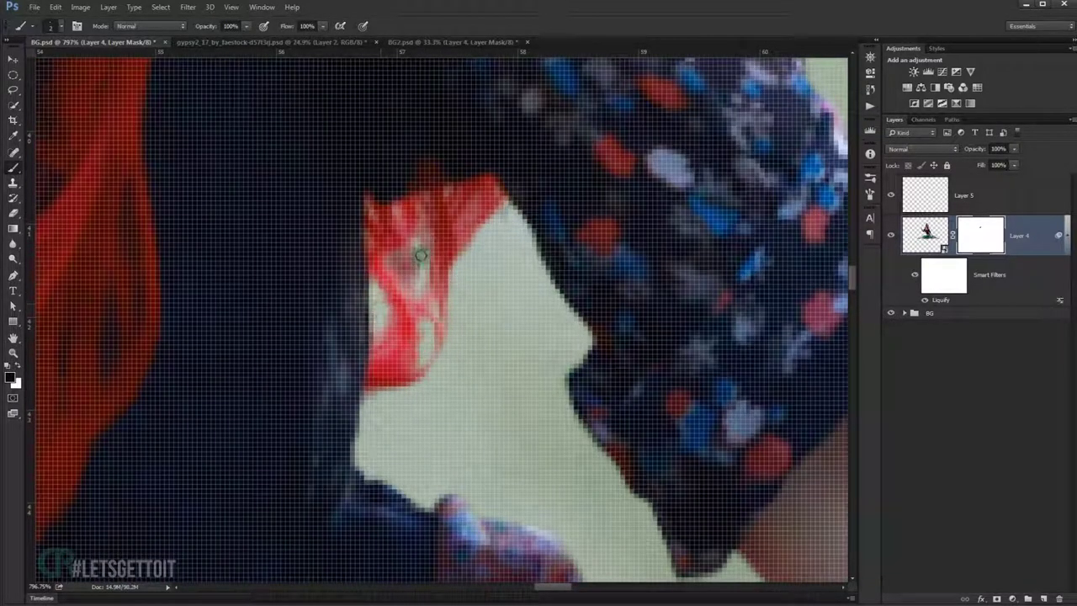
key(bracketright)
key(bracketright)
key(bracketright)
scroll(418, 281, down, 2)
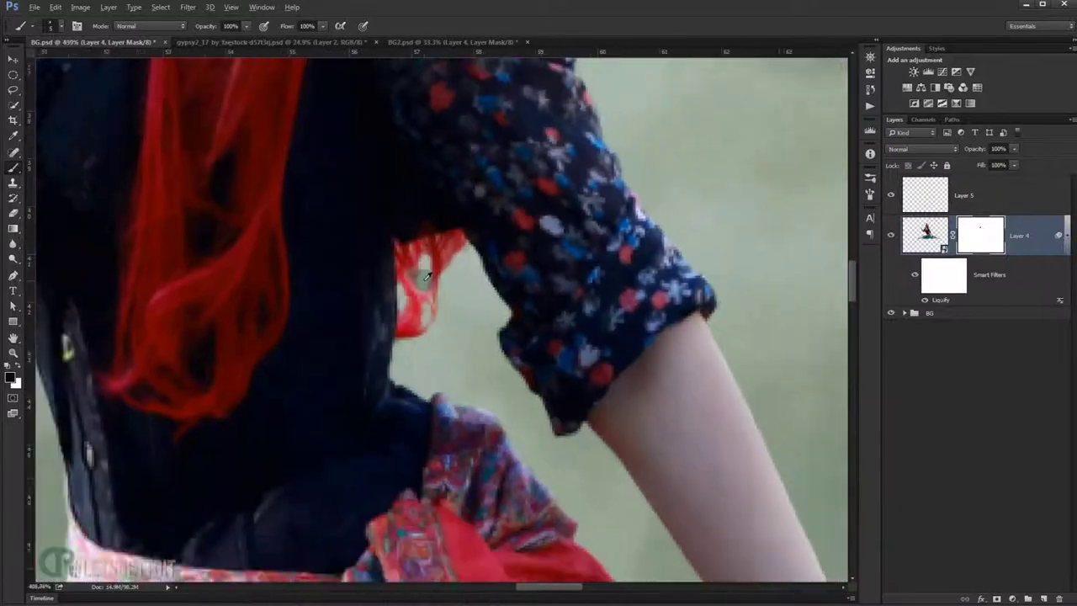
scroll(426, 276, down, 5)
scroll(505, 351, up, 1)
scroll(346, 226, down, 1)
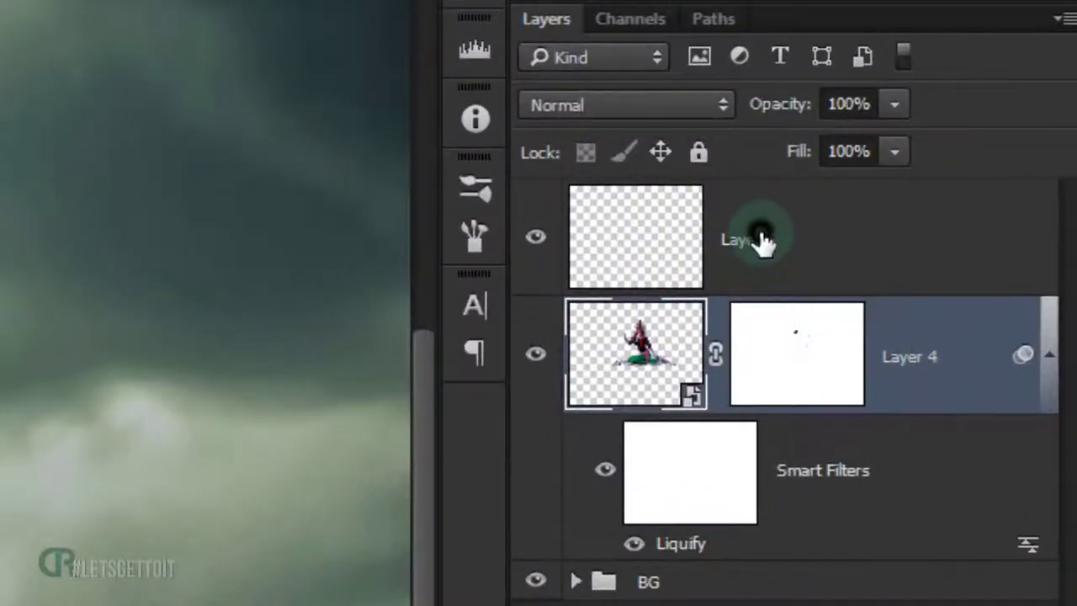
Rename Layer 5 to HAIR and set the foreground colour to red.
double_click(966, 195)
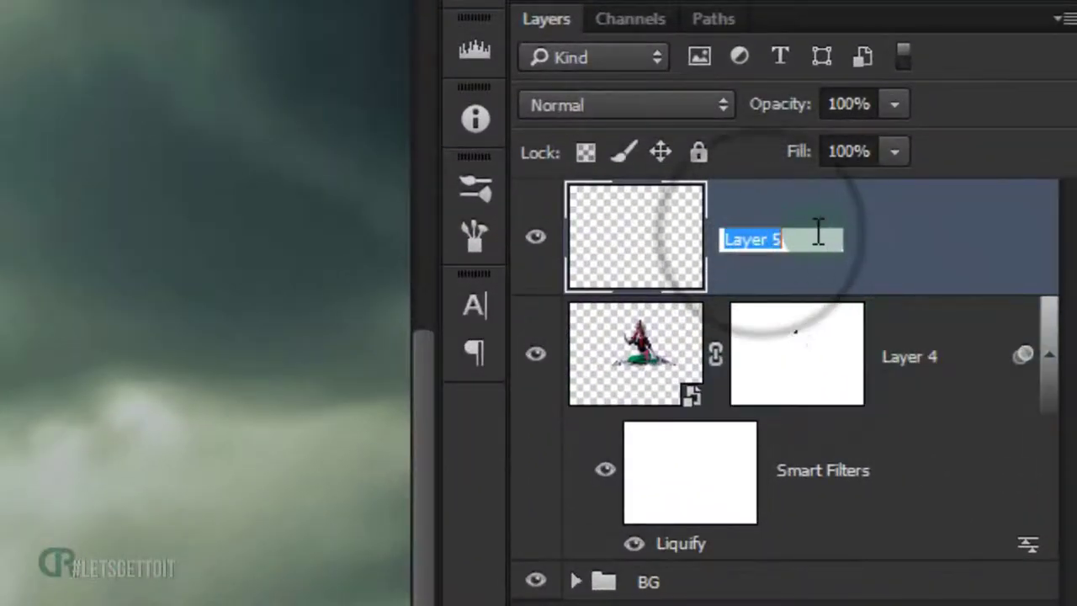
click(810, 231)
text(HAIR)
key(Return)
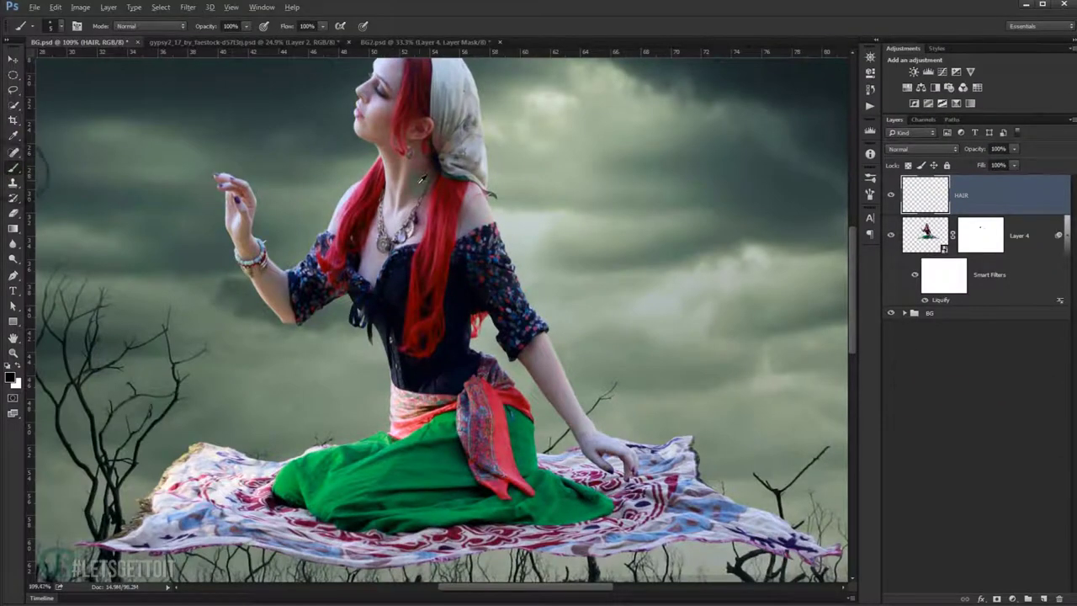
scroll(423, 178, up, 3)
scroll(396, 168, up, 2)
alt+click(365, 139)
Paint faint red strands along the neck and hair edge, with Layer 4's mask toggled off.
scroll(390, 217, up, 1)
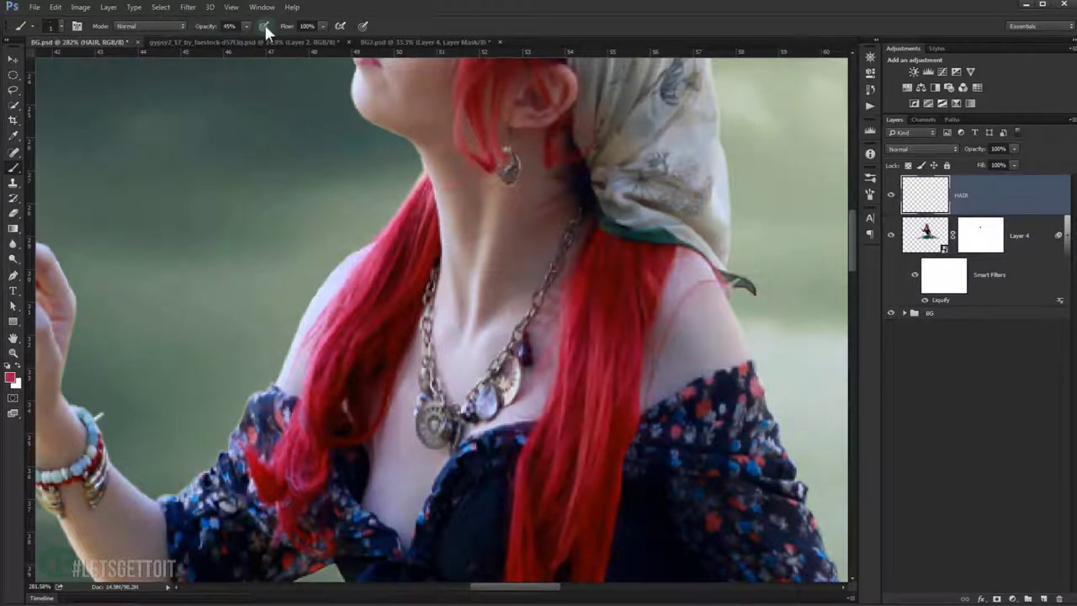
scroll(260, 149, left, 1)
scroll(286, 150, up, 1)
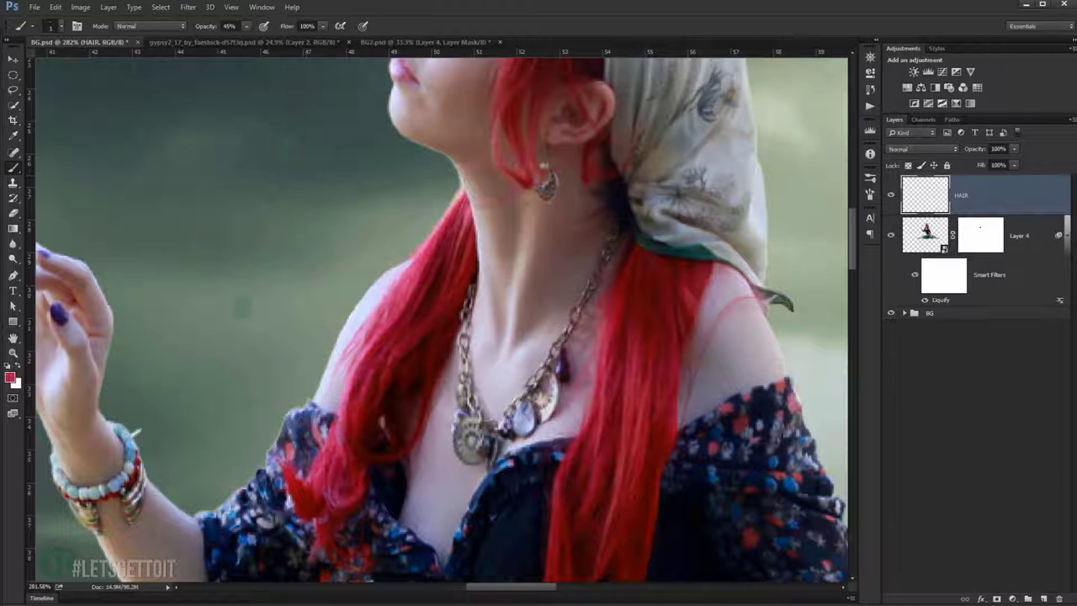
scroll(451, 212, up, 3)
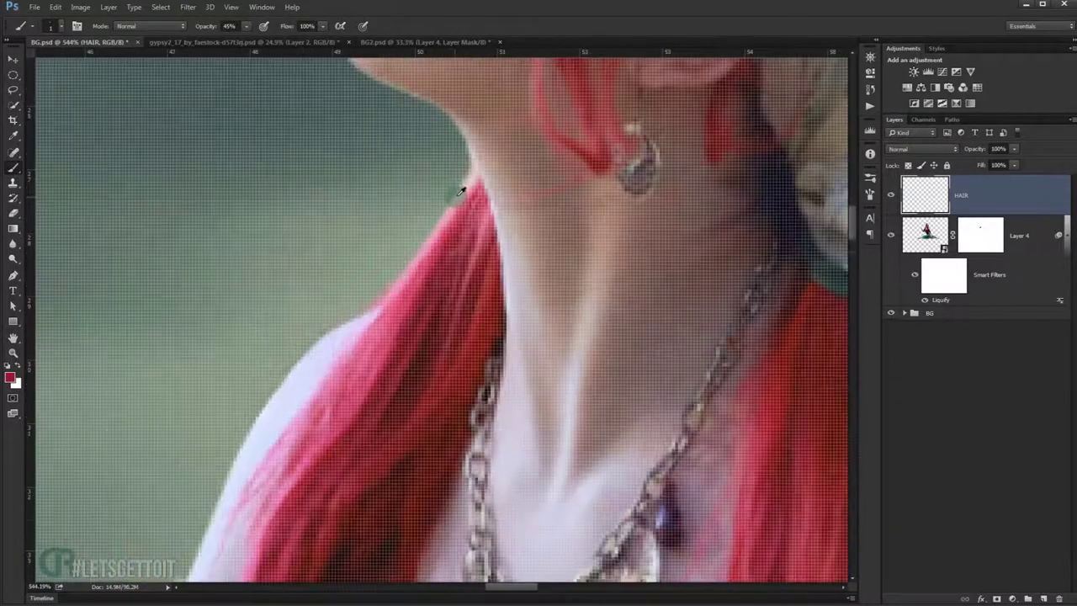
scroll(465, 179, up, 1)
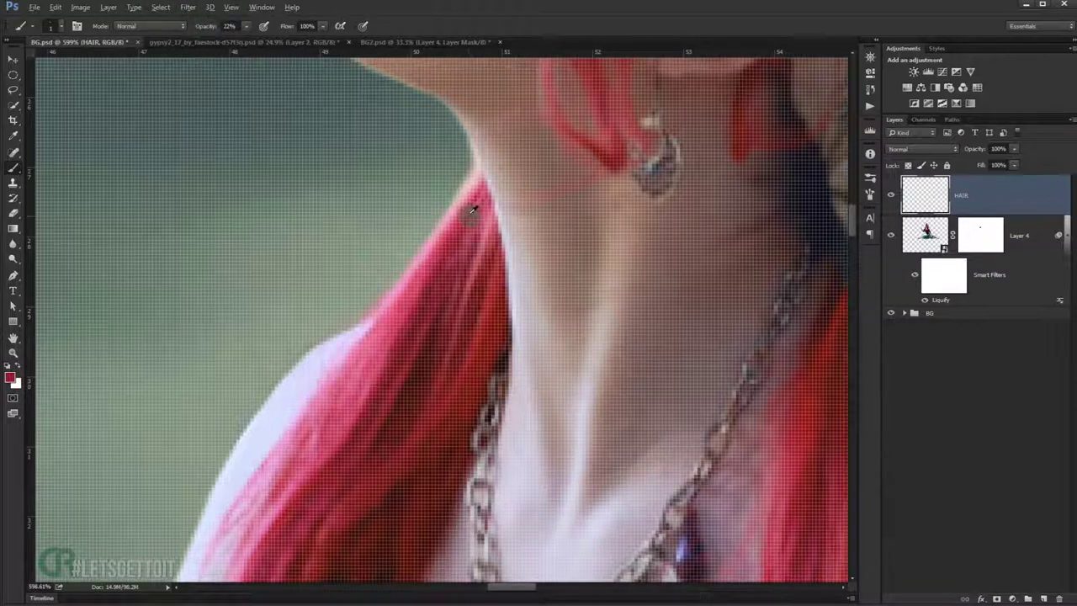
drag(473, 211, 457, 204)
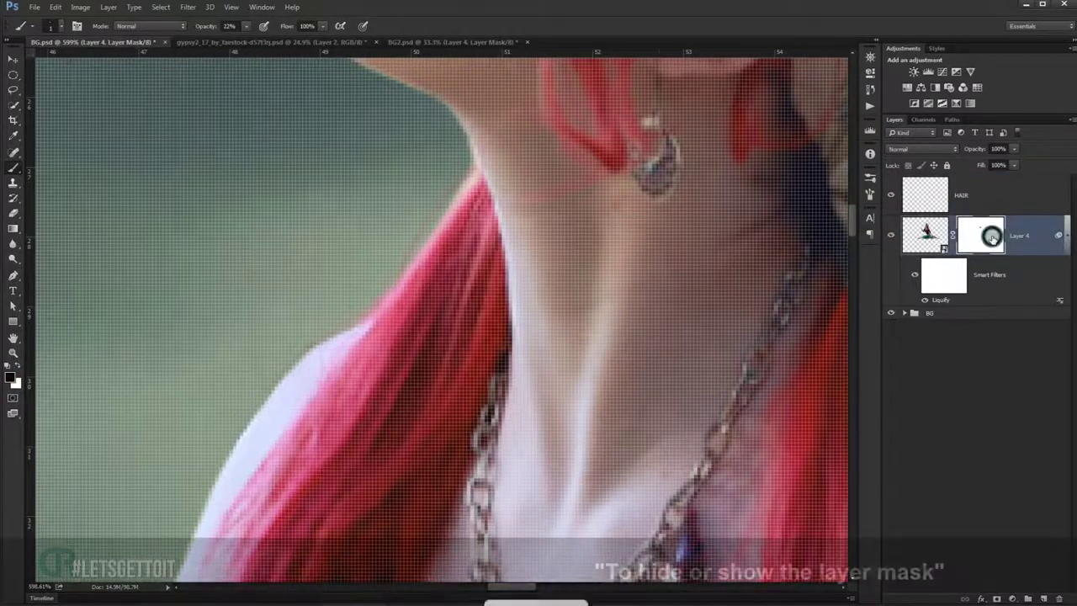
shift+click(979, 238)
scroll(430, 181, down, 1)
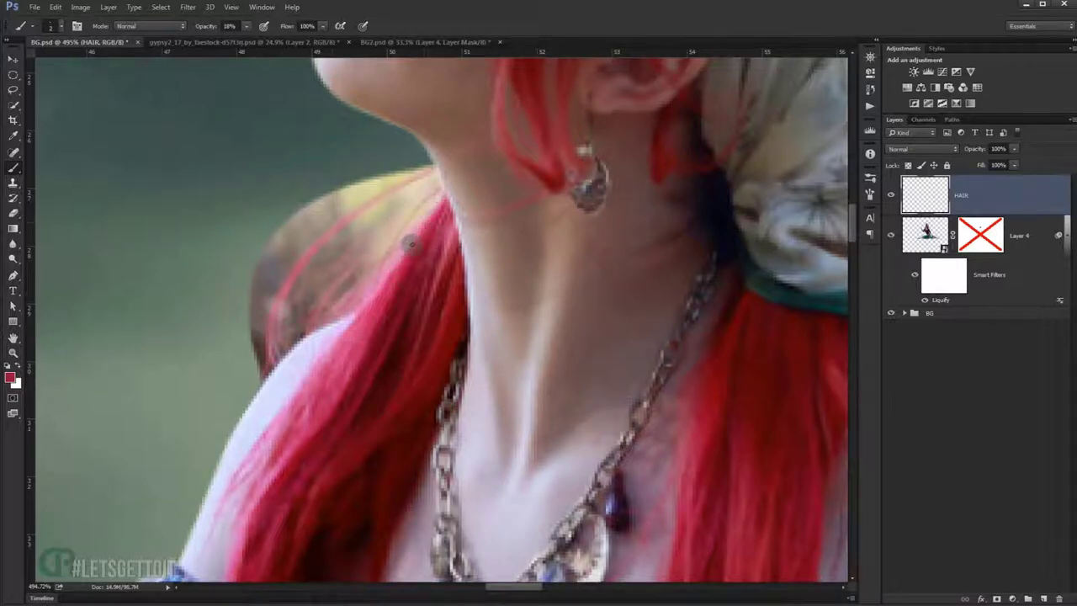
drag(400, 260, 382, 259)
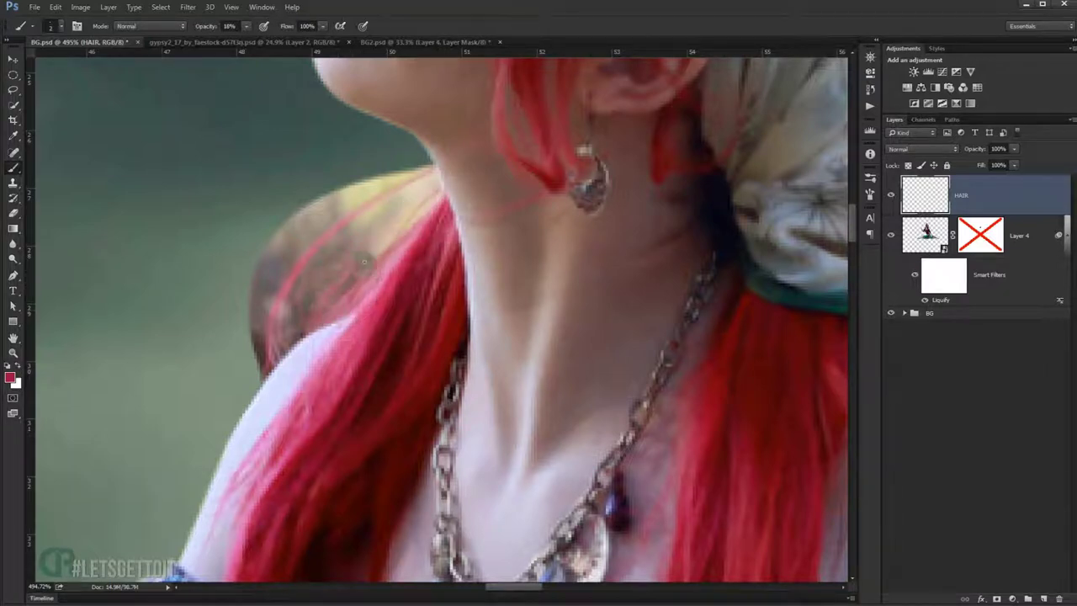
key(bracketright)
key(bracketright)
key(bracketright)
Re-enable Layer 4's mask, enlarge the brush, and sample red from the hair for the HAIR layer.
shift+click(981, 234)
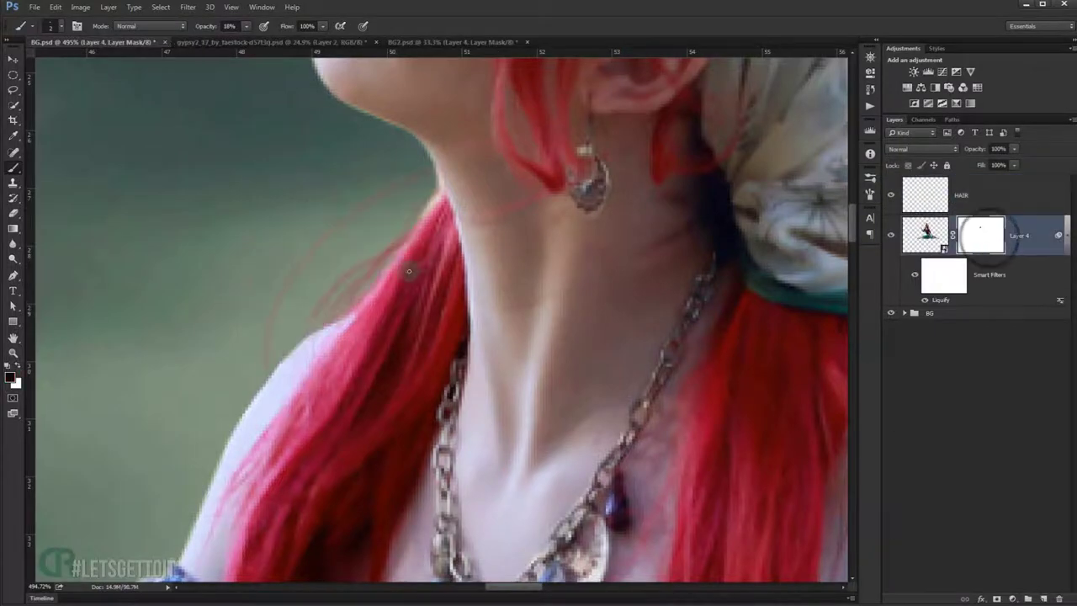
scroll(403, 231, up, 3)
scroll(412, 206, down, 2)
scroll(286, 328, up, 3)
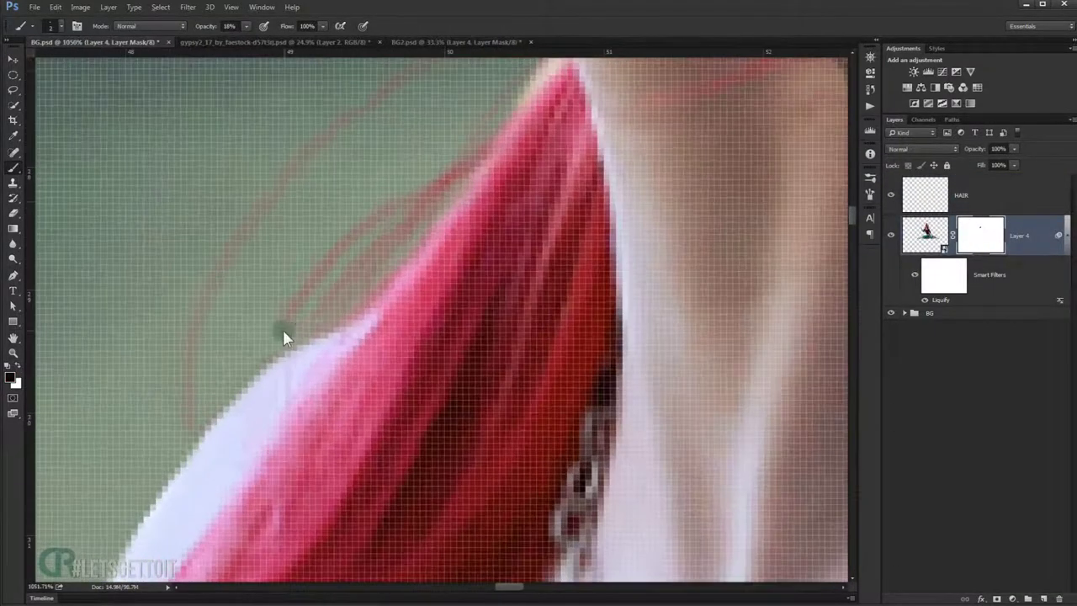
drag(278, 339, 273, 353)
click(993, 195)
alt+click(452, 218)
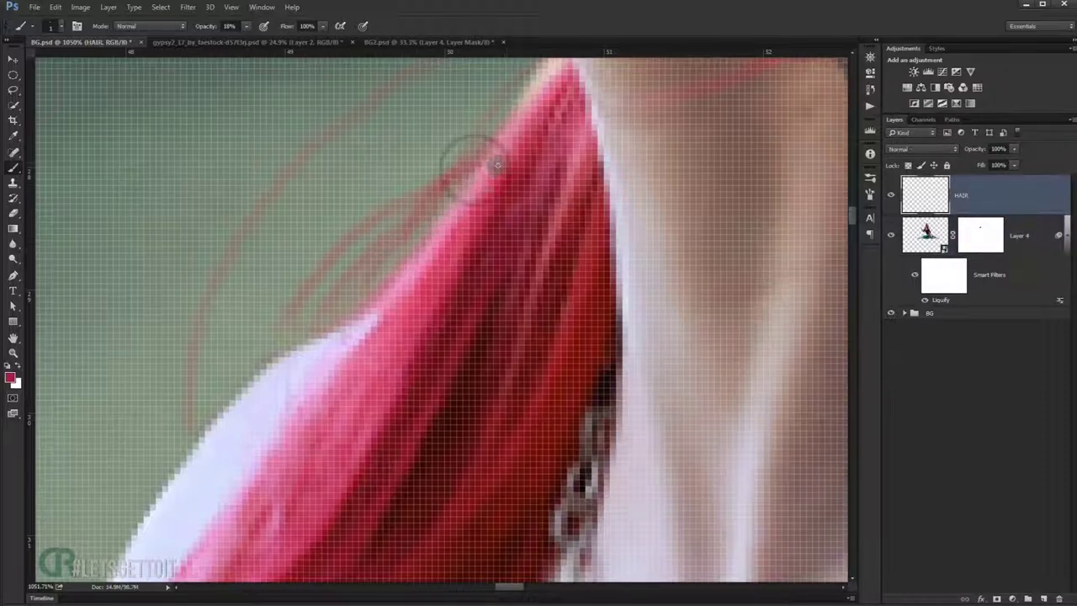
Paint thin red strands beside the hair and rotate the view to follow the hair direction.
scroll(509, 115, down, 1)
scroll(508, 115, down, 10)
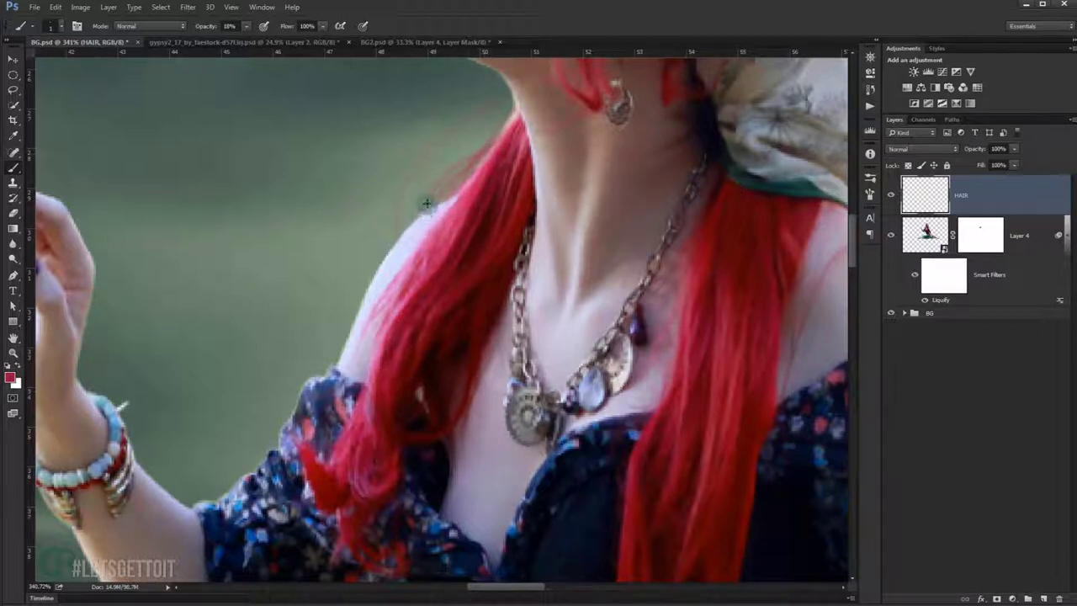
mouse_move(433, 205)
mouse_down()
mouse_move(510, 120)
mouse_move(488, 155)
mouse_up()
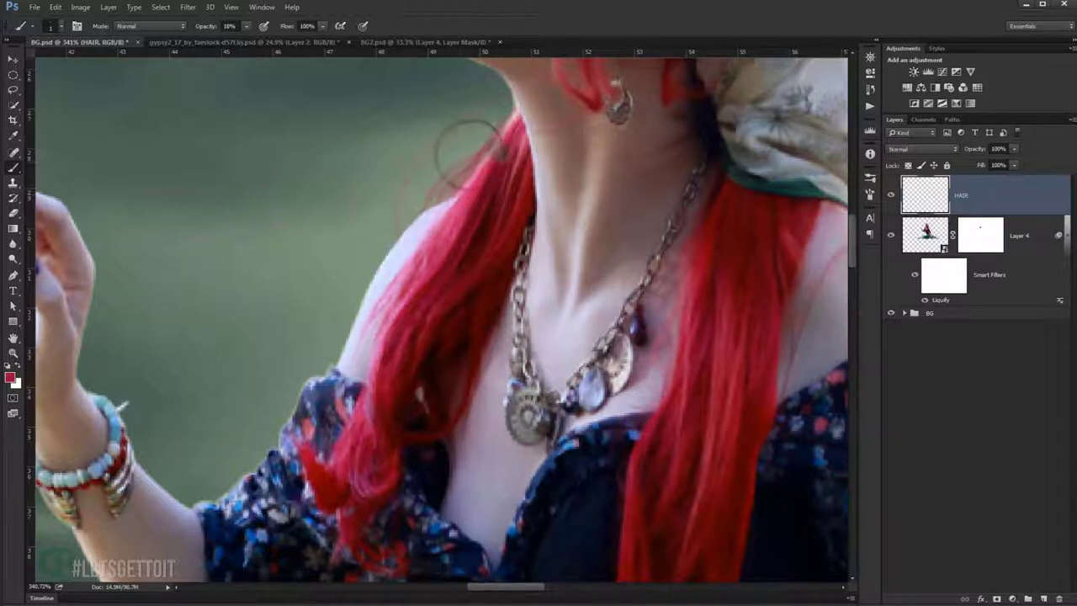
scroll(542, 143, up, 2)
key(r)
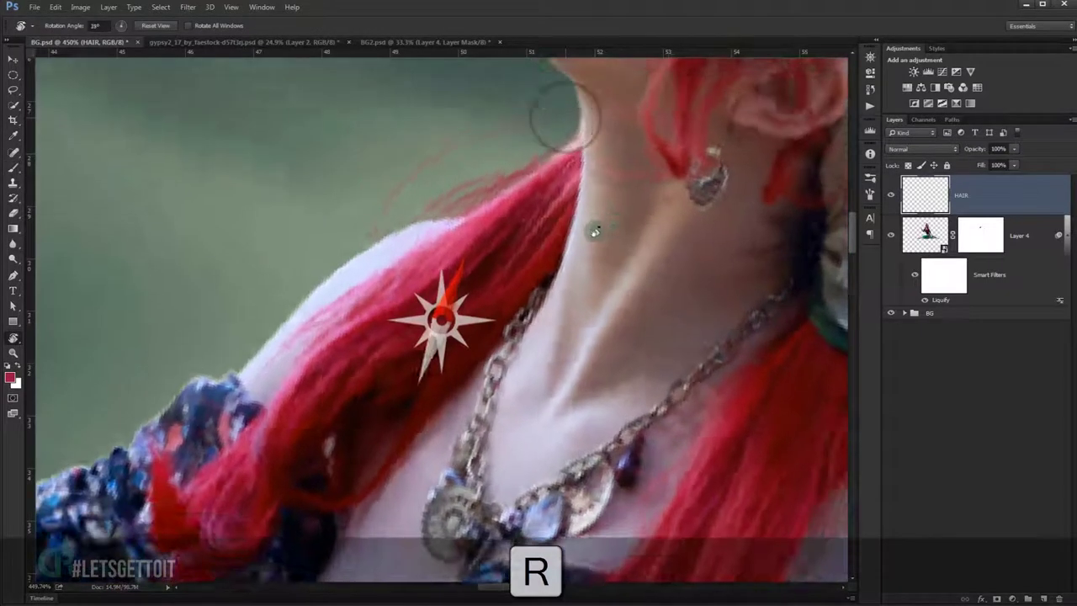
drag(559, 123, 584, 312)
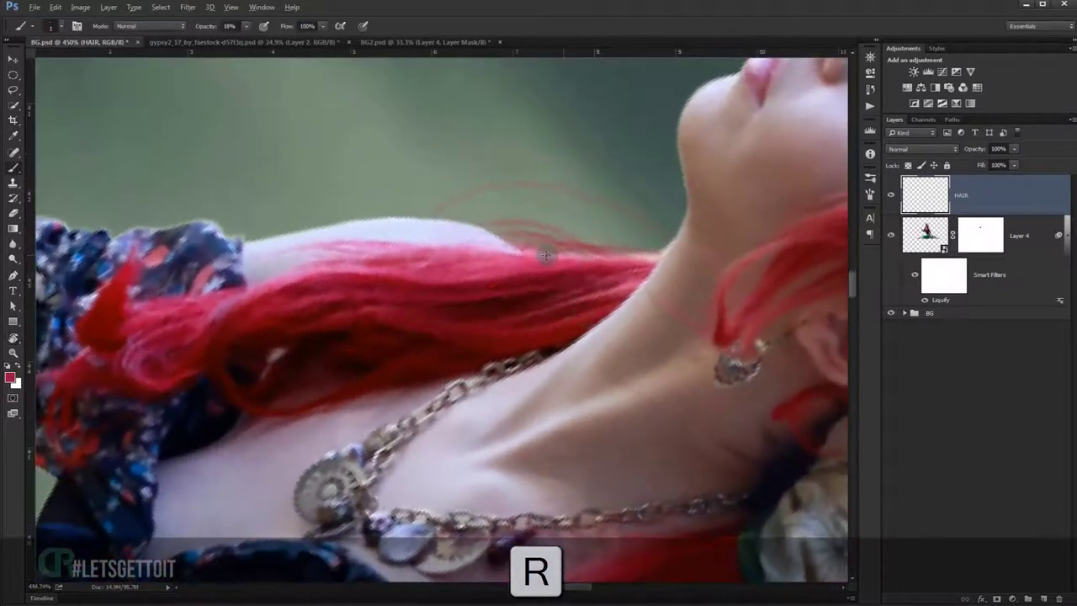
scroll(514, 248, down, 2)
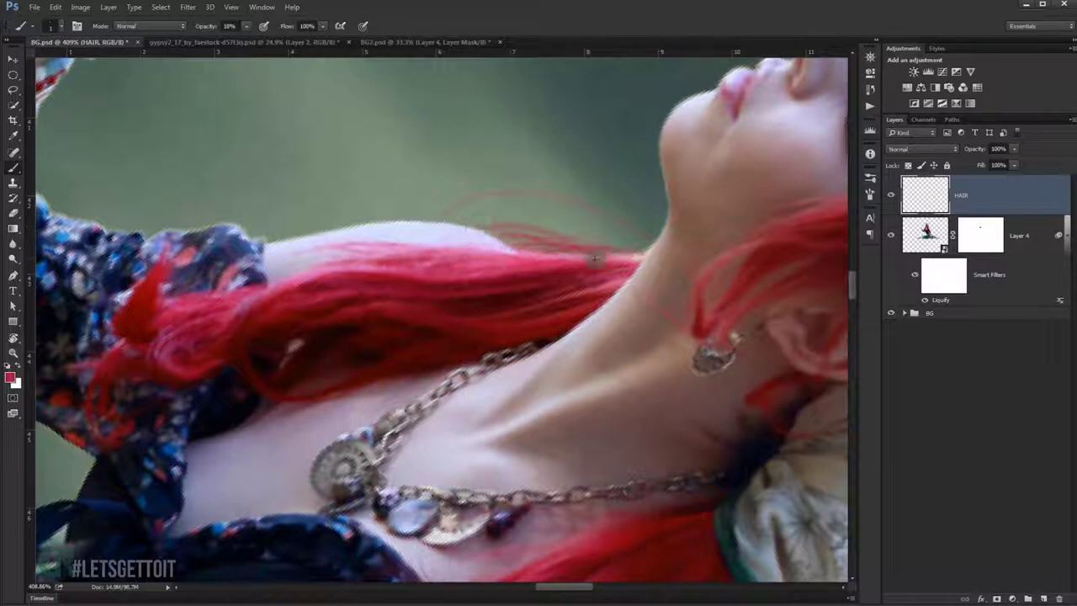
scroll(523, 246, right, 2)
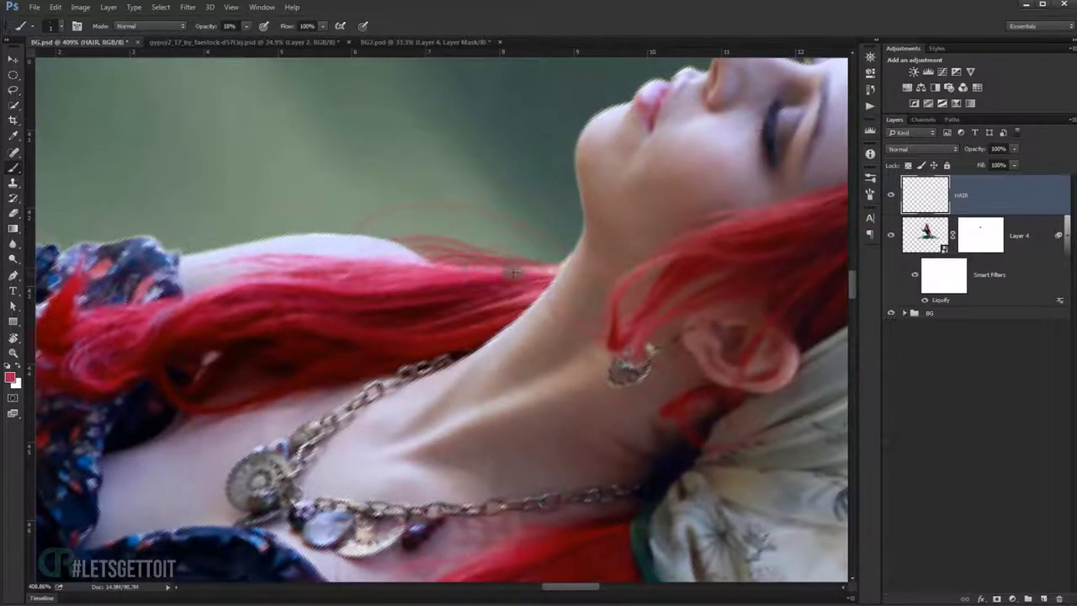
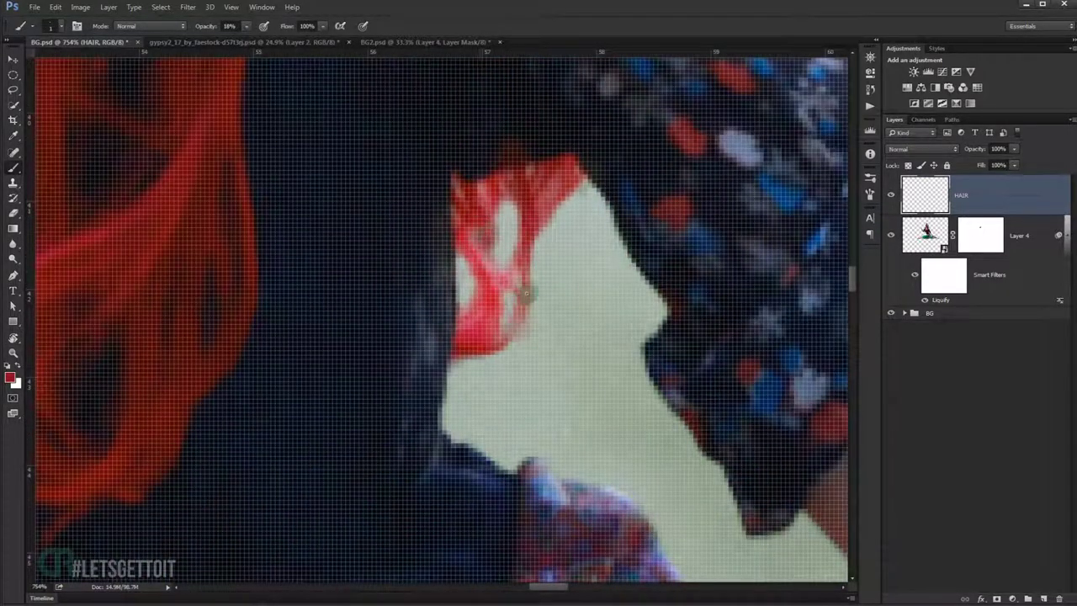
Add a new empty layer above HAIR and name it FIX.
scroll(525, 289, down, 5)
scroll(433, 488, up, 5)
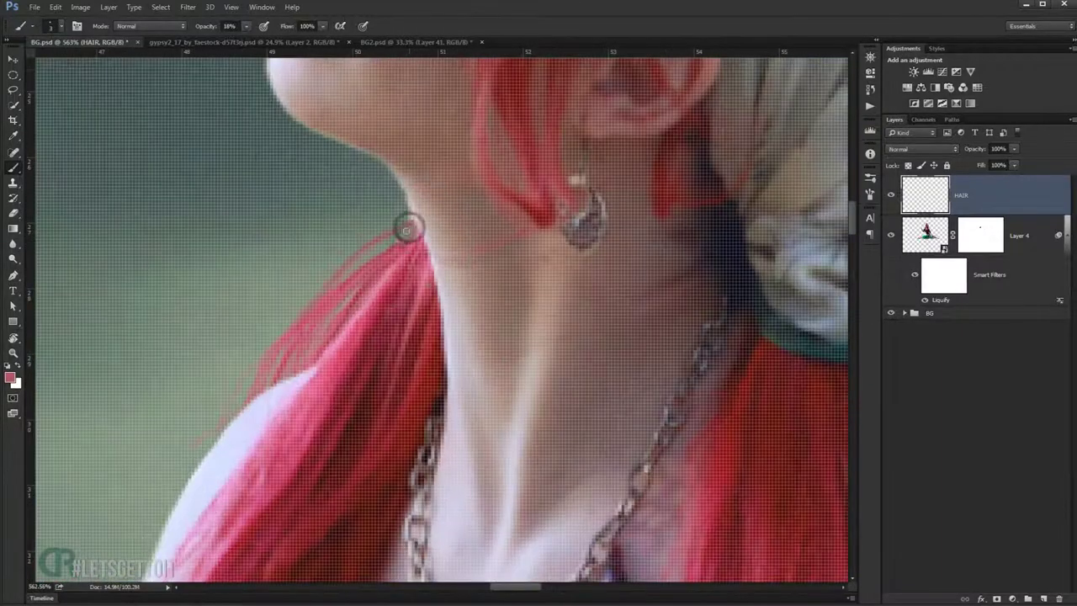
scroll(406, 236, down, 5)
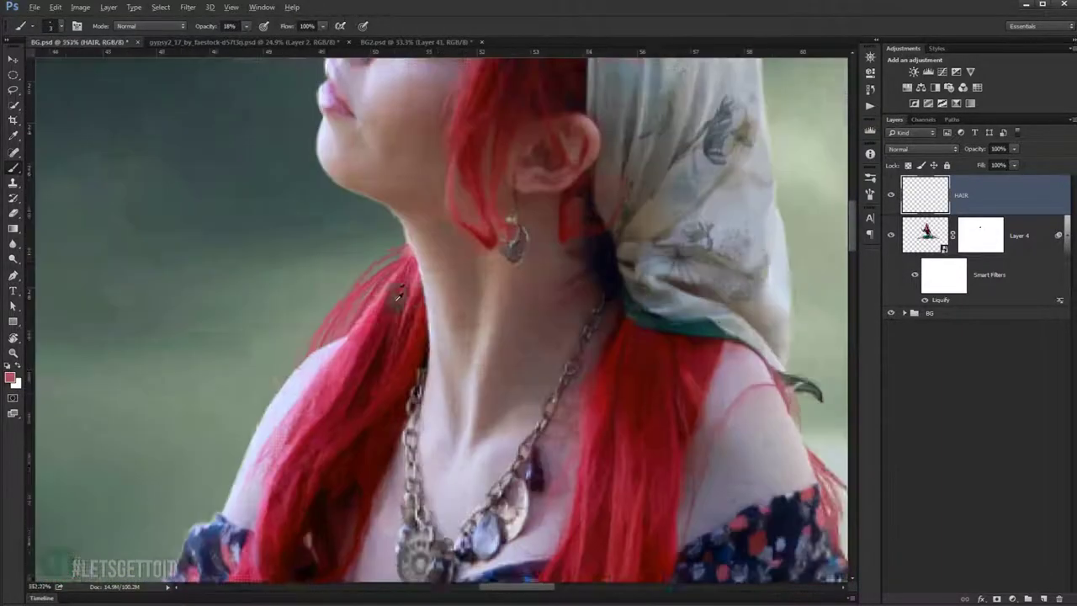
scroll(413, 297, down, 3)
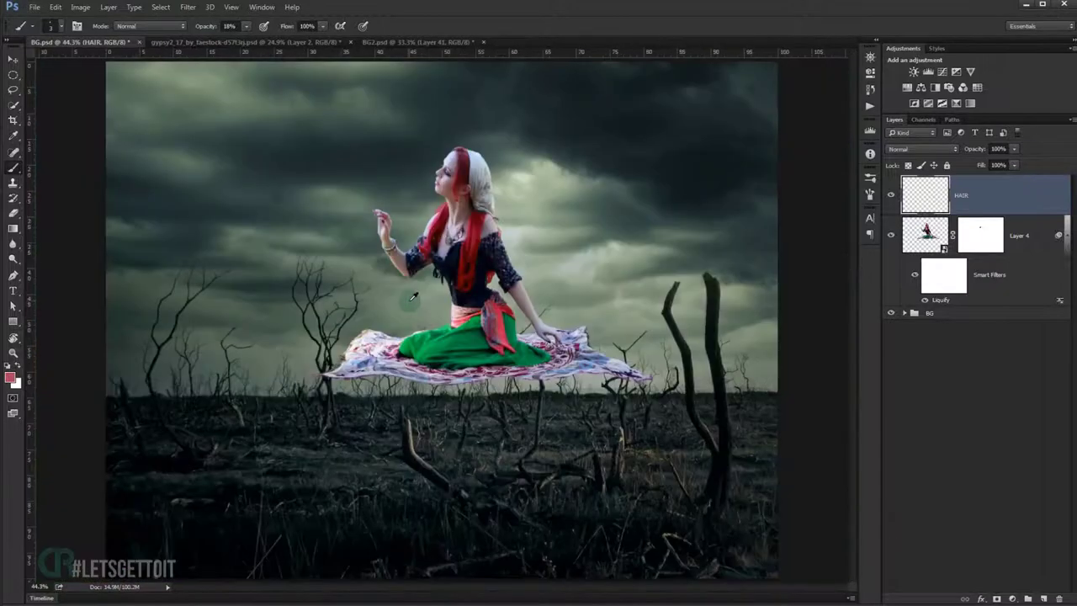
key(v)
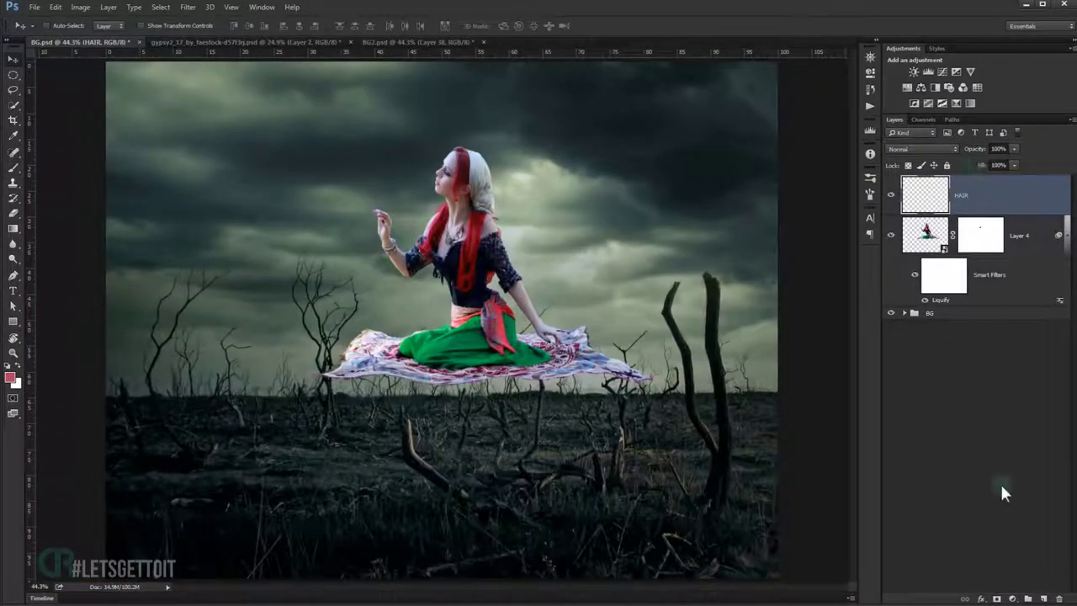
click(1041, 598)
scroll(353, 252, up, 1)
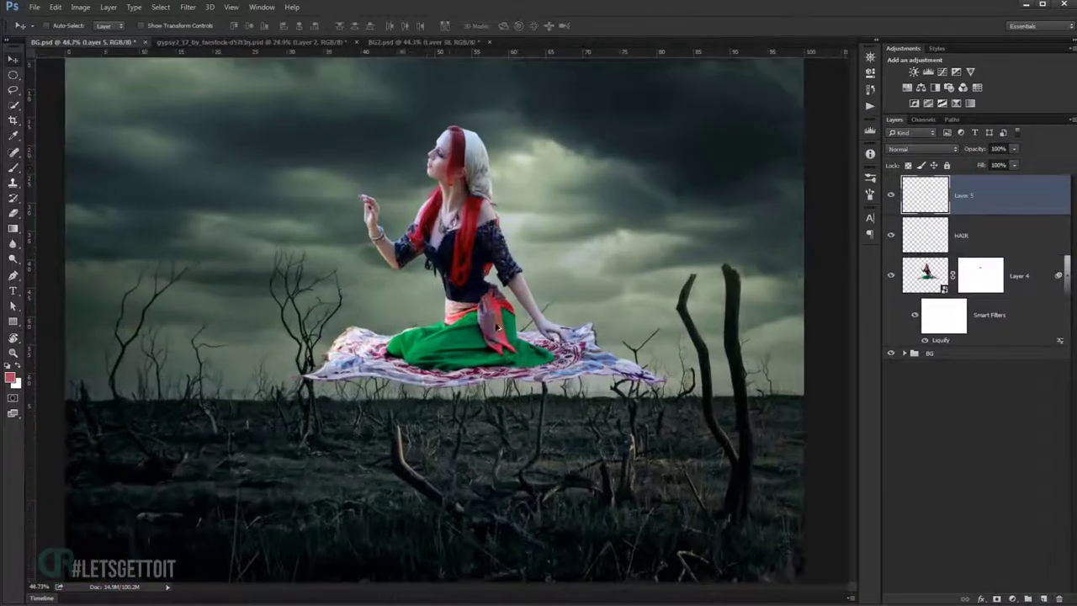
scroll(350, 248, up, 2)
scroll(345, 244, up, 2)
scroll(346, 245, up, 2)
scroll(354, 213, up, 1)
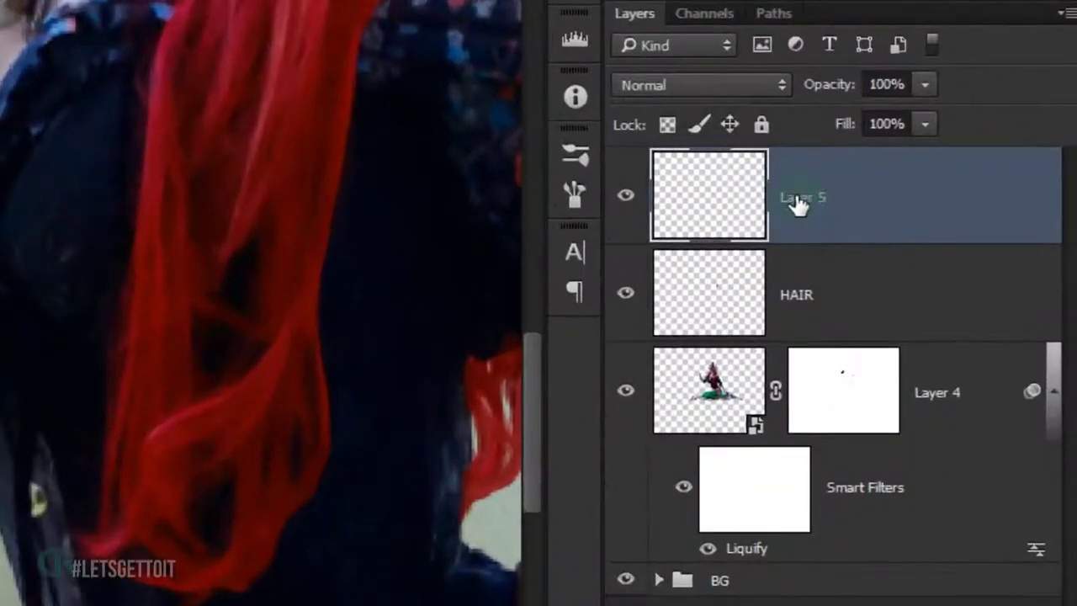
double_click(960, 199)
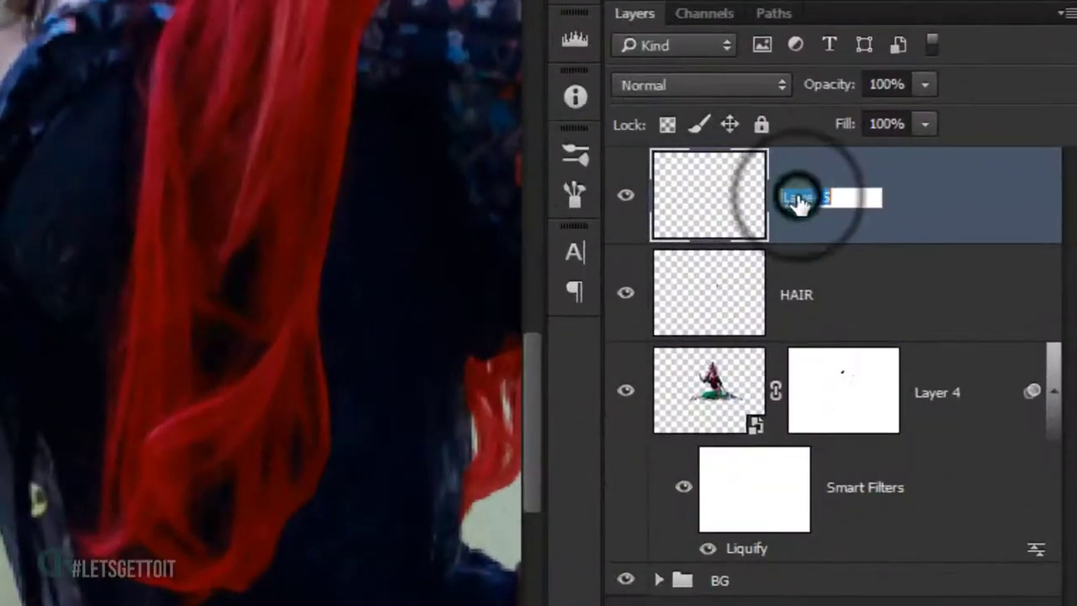
text(FIX)
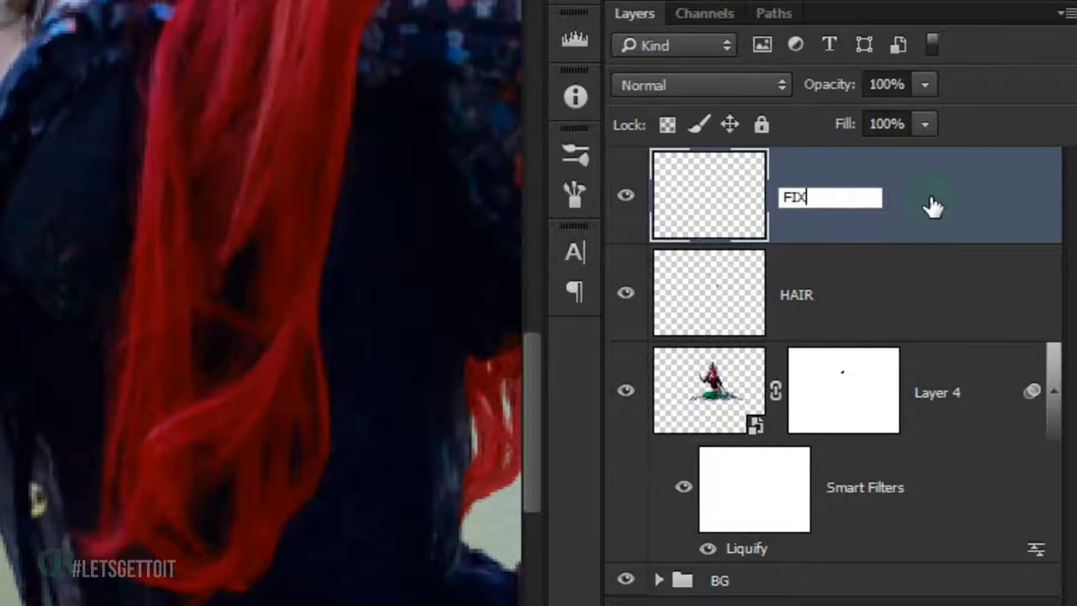
key(Return)
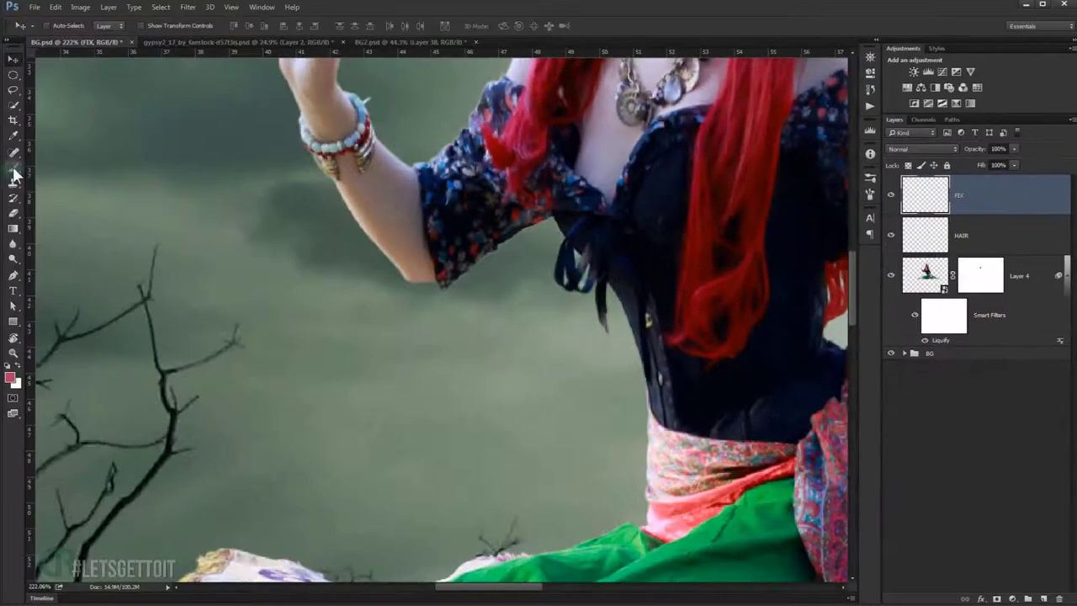
Choose the Clone Stamp tool and load the woman's figure selection from Layer 4.
click(13, 168)
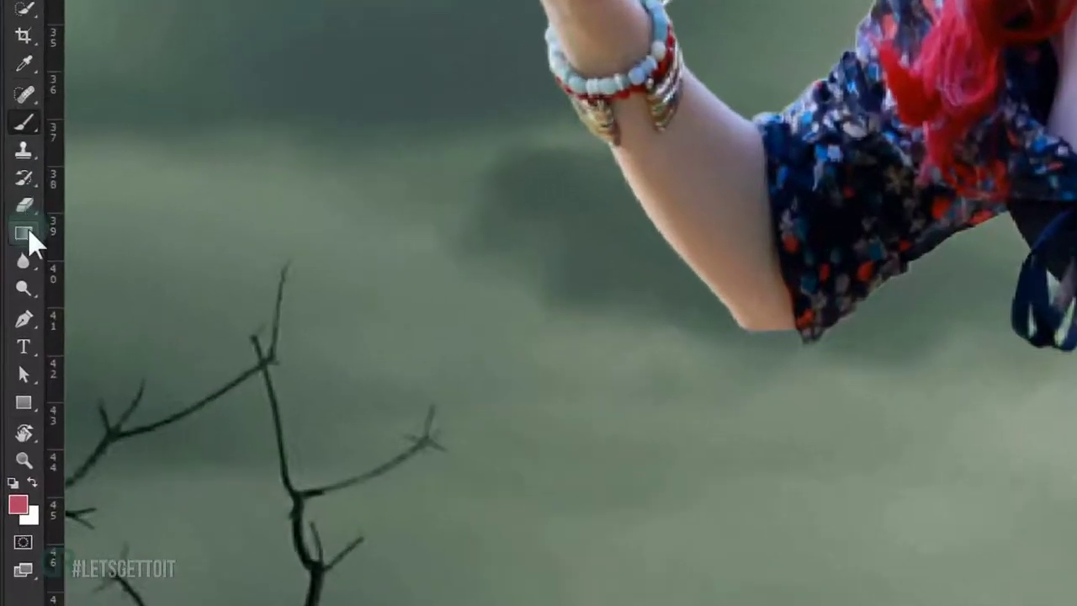
click(14, 182)
right_click(20, 150)
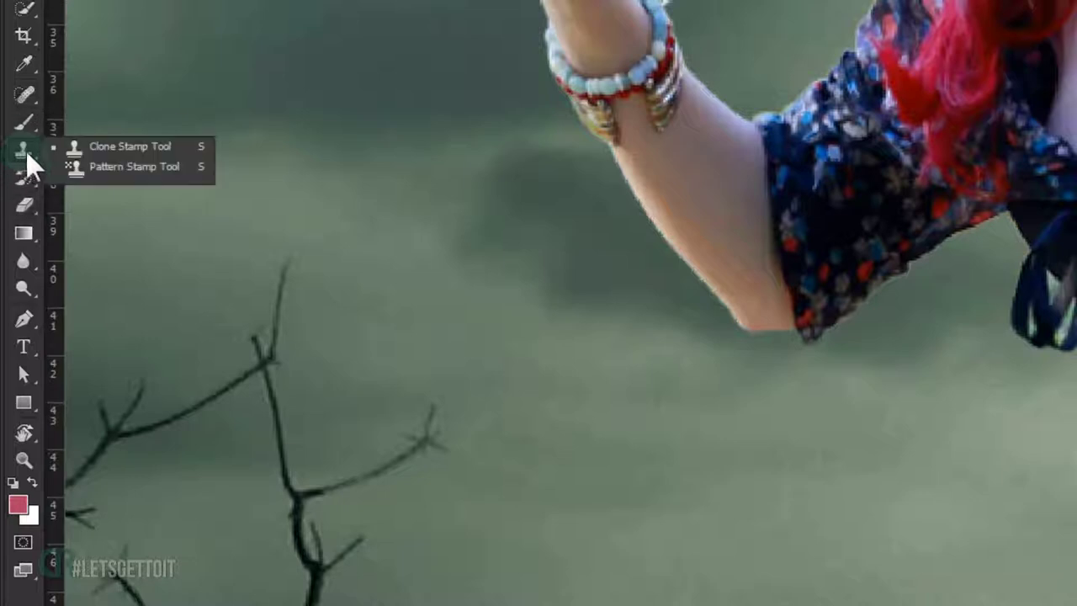
click(112, 148)
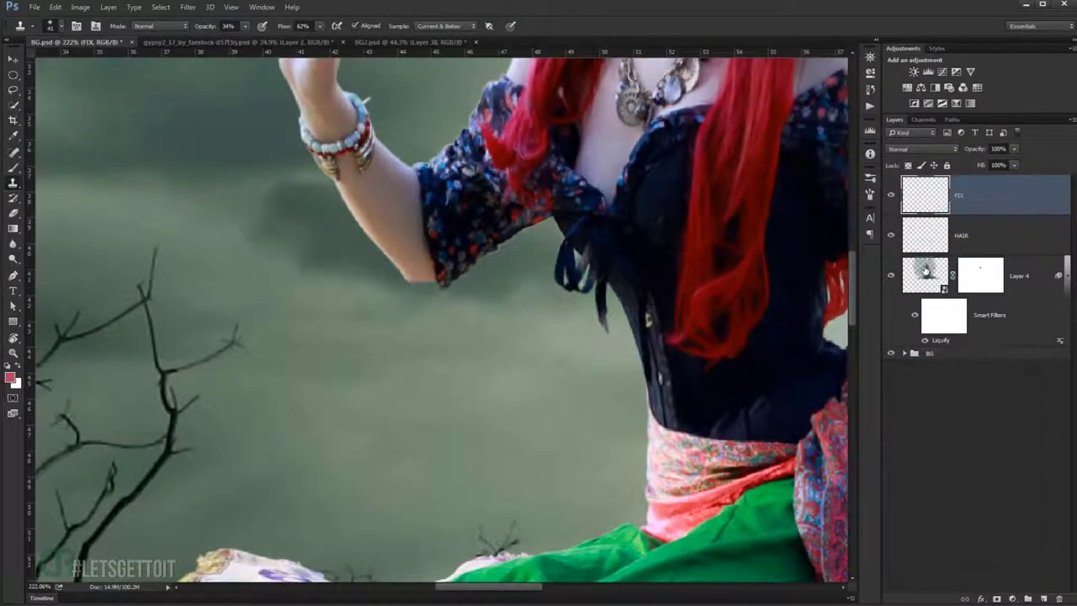
ctrl+click(929, 276)
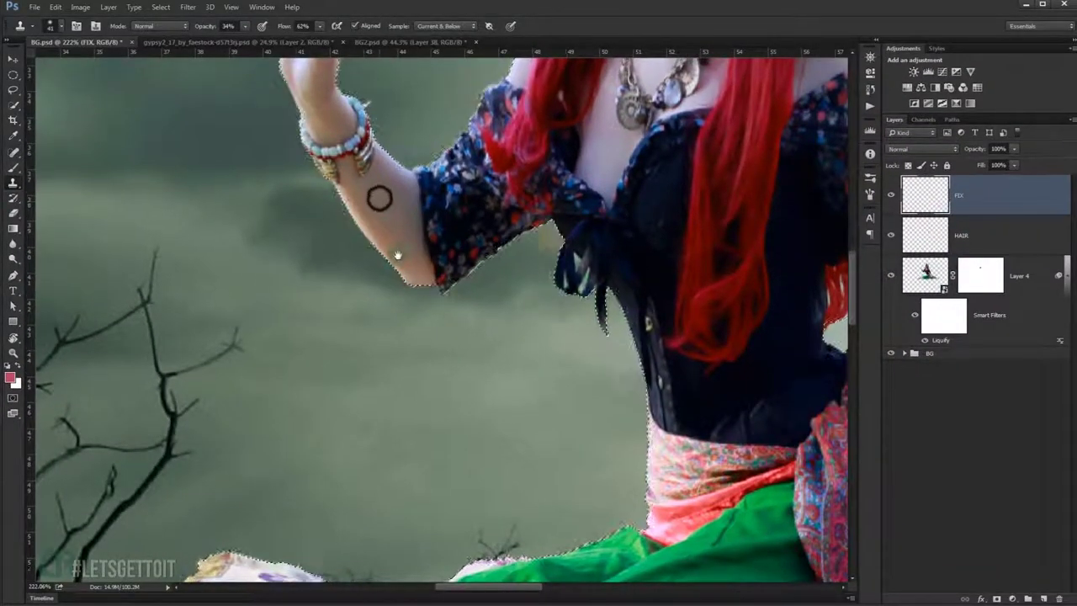
Clone along the raised arm's lower edge to smooth it, then fit the image on screen.
scroll(397, 163, up, 2)
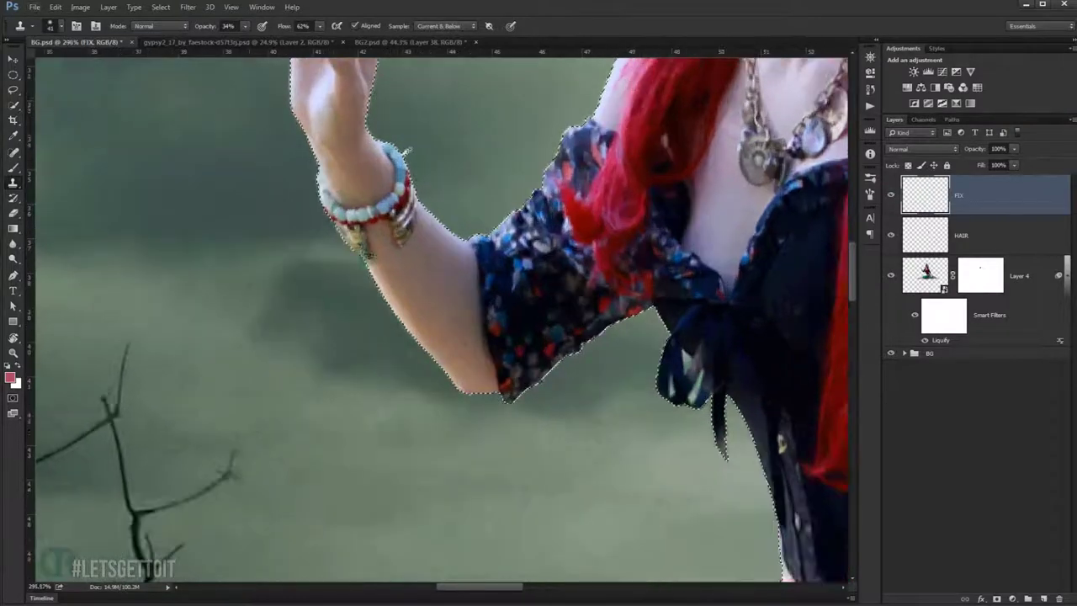
scroll(440, 305, up, 3)
scroll(455, 310, down, 1)
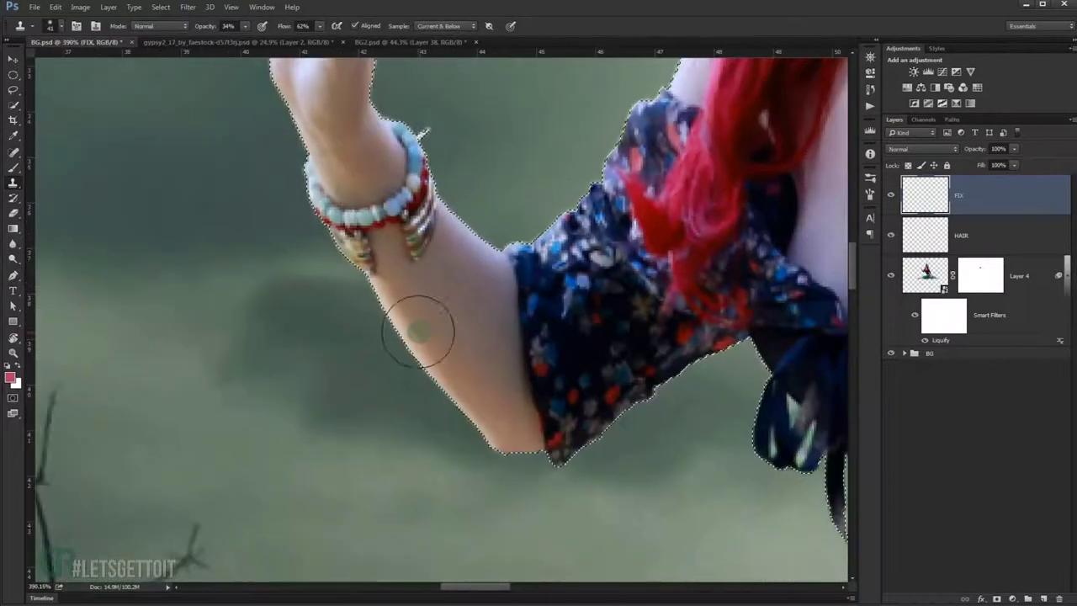
click(410, 334)
mouse_move(409, 334)
mouse_down()
mouse_move(392, 341)
mouse_move(424, 360)
mouse_up()
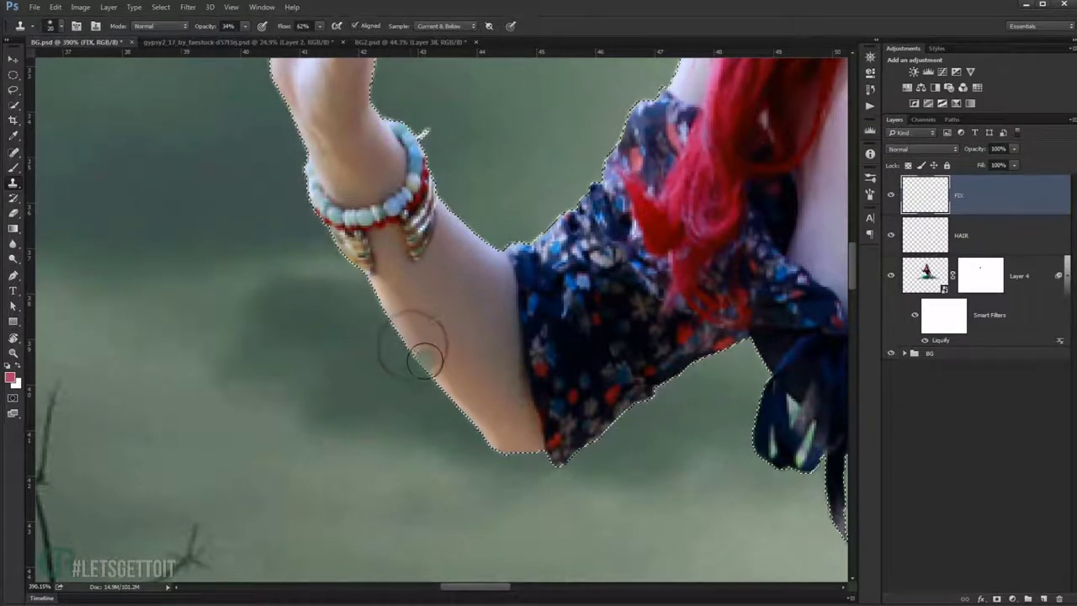
key(ctrl+h)
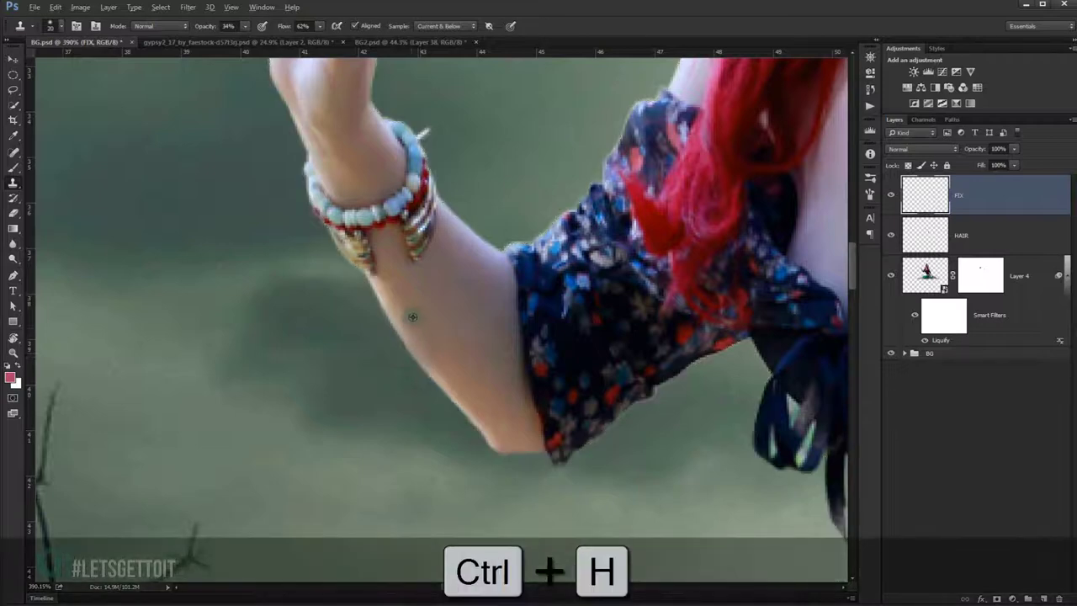
mouse_move(432, 289)
mouse_down()
mouse_move(396, 295)
mouse_move(455, 405)
mouse_move(429, 386)
mouse_up()
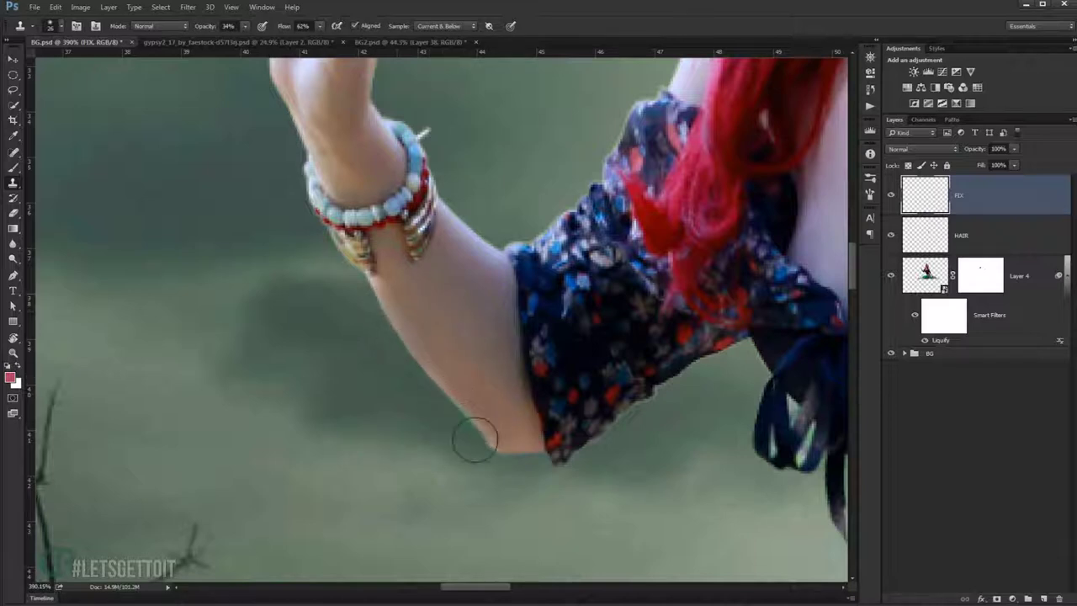
drag(429, 386, 426, 380)
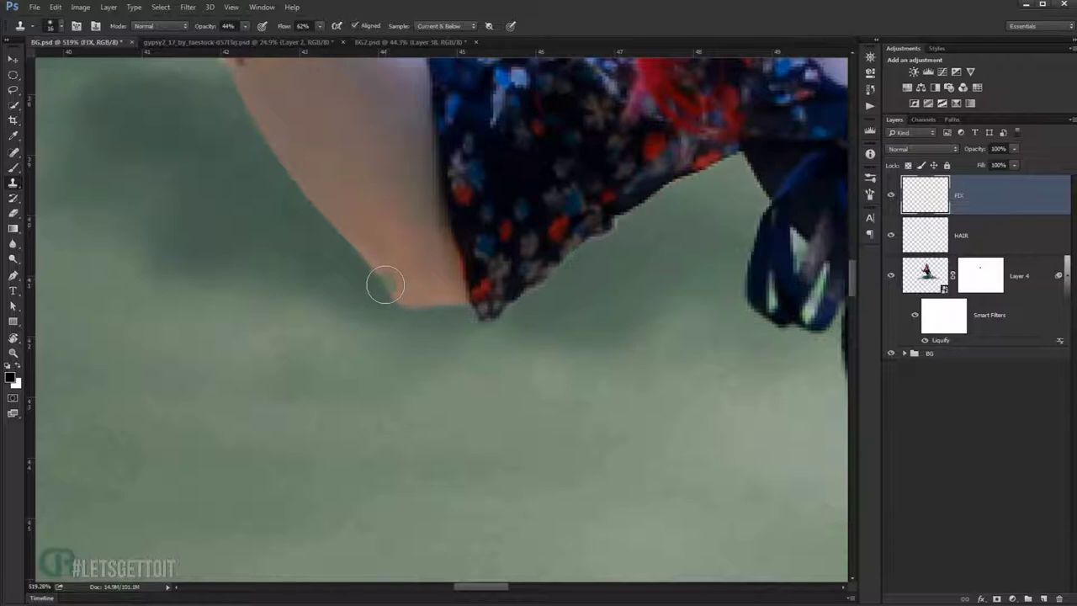
scroll(385, 287, down, 5)
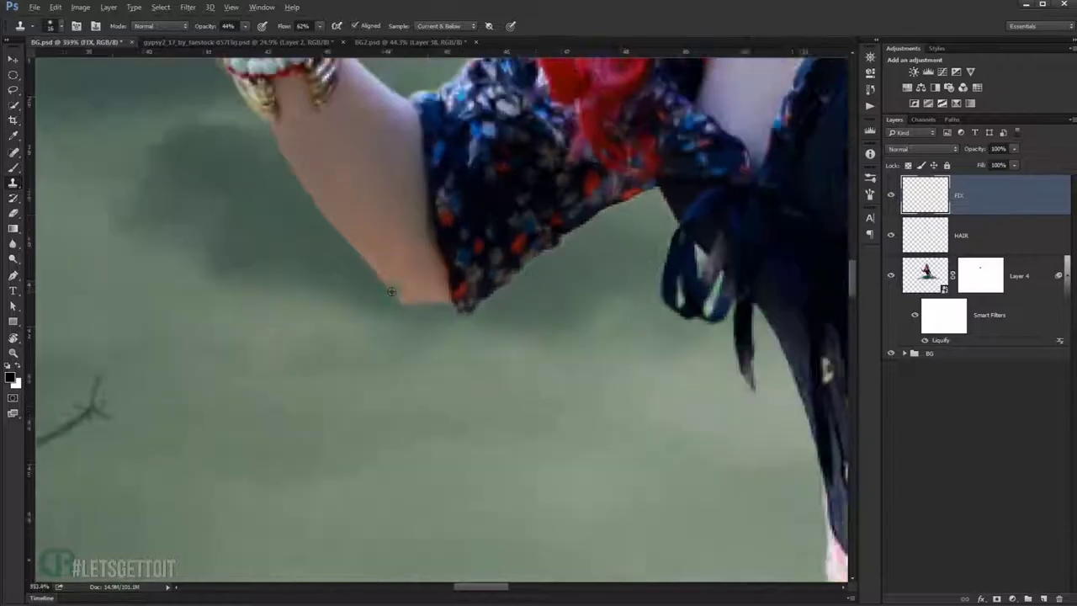
scroll(389, 291, down, 5)
scroll(394, 295, down, 4)
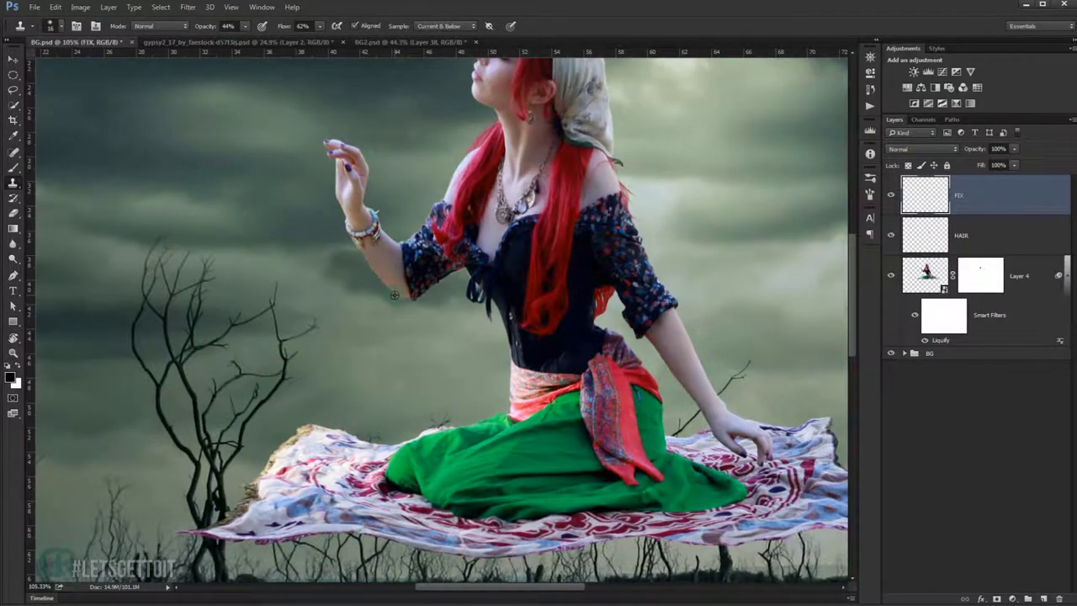
key(ctrl+0)
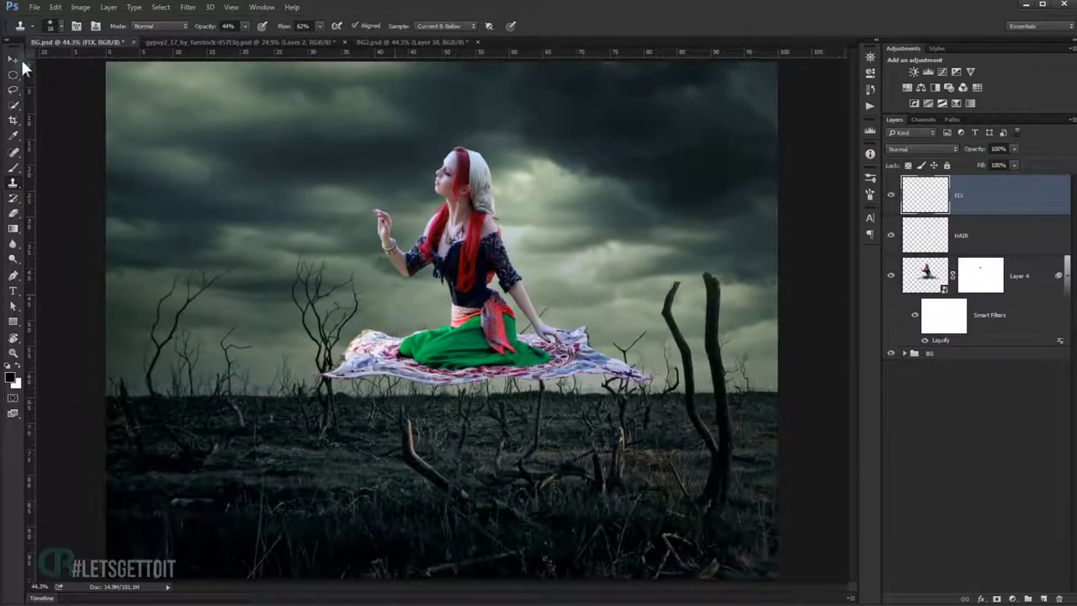
click(12, 59)
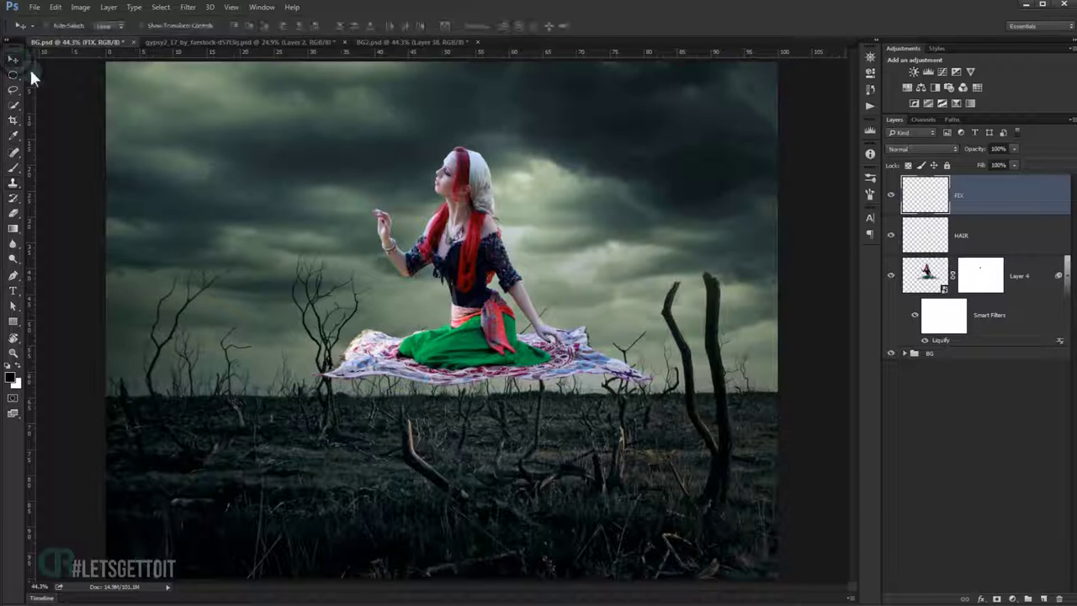
Hide the FIX layer and add a new layer above it named EYE.
click(891, 197)
click(1045, 598)
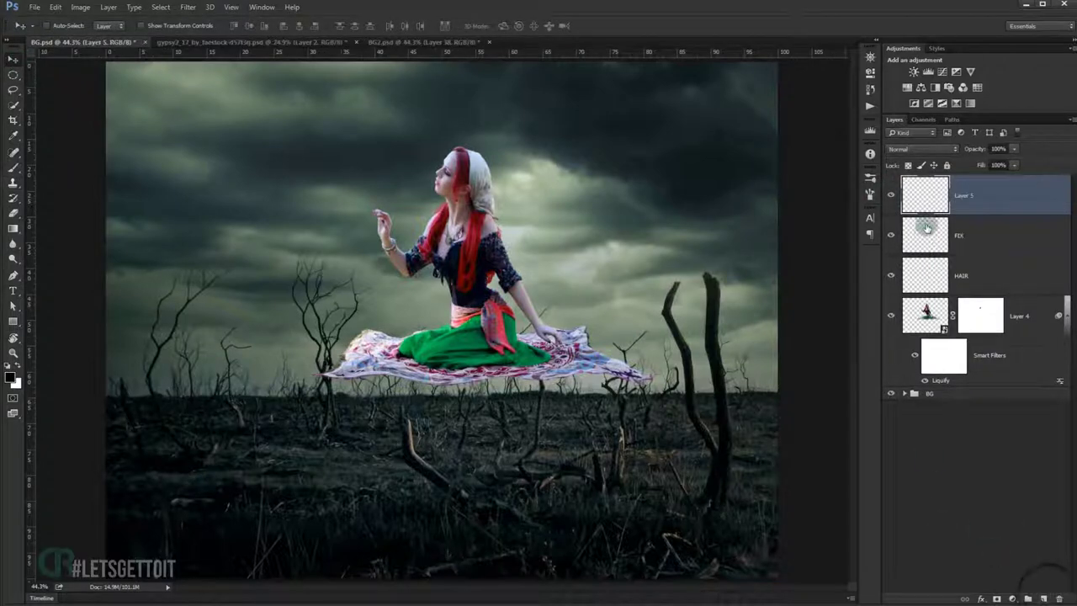
double_click(964, 195)
text(EYES)
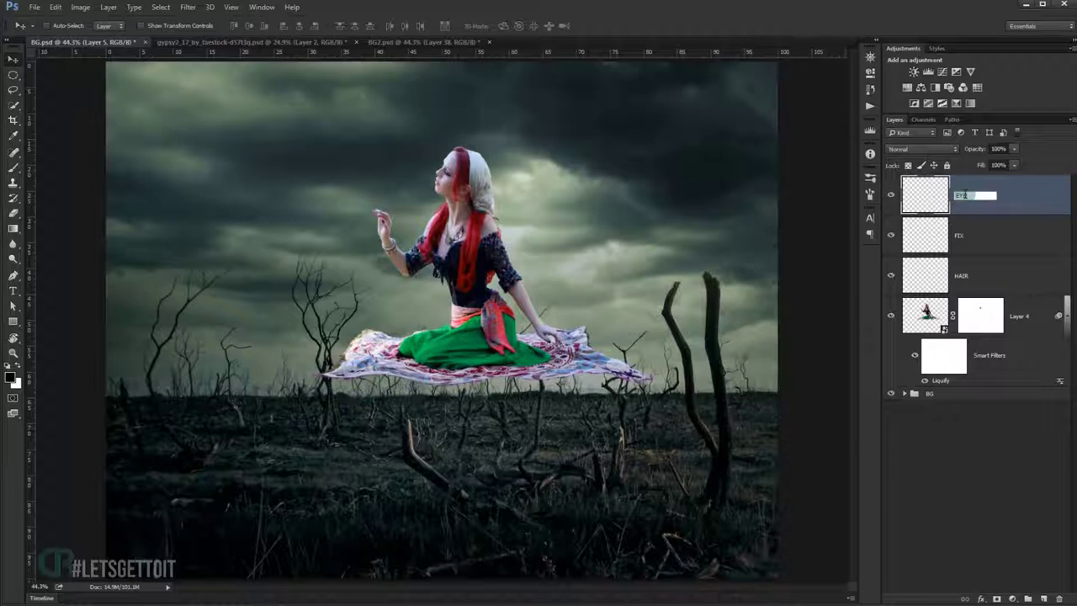
key(Return)
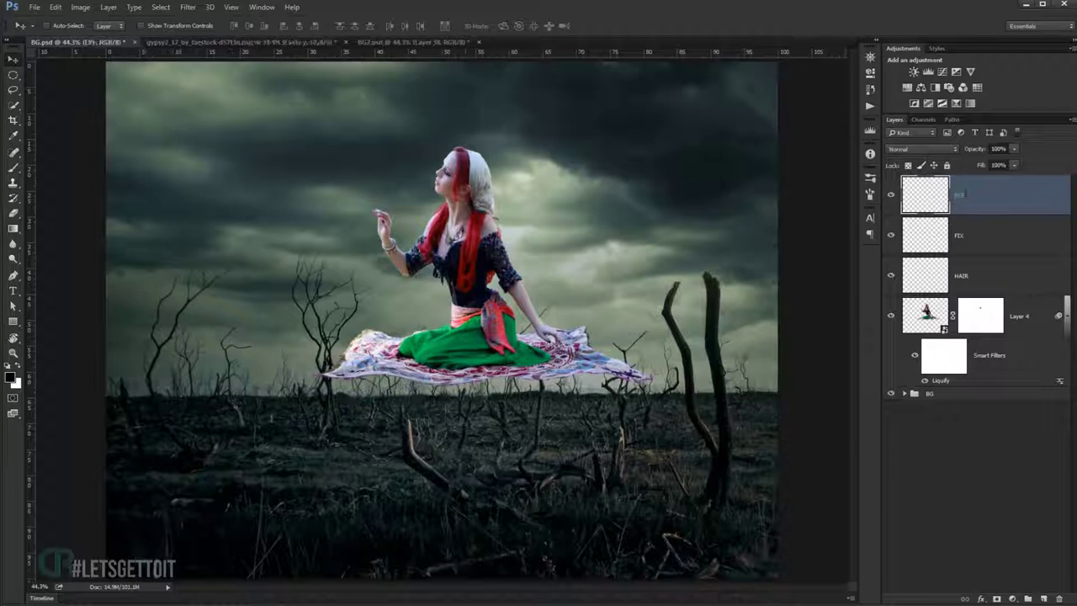
scroll(449, 176, up, 1)
scroll(448, 176, up, 1)
scroll(448, 176, up, 3)
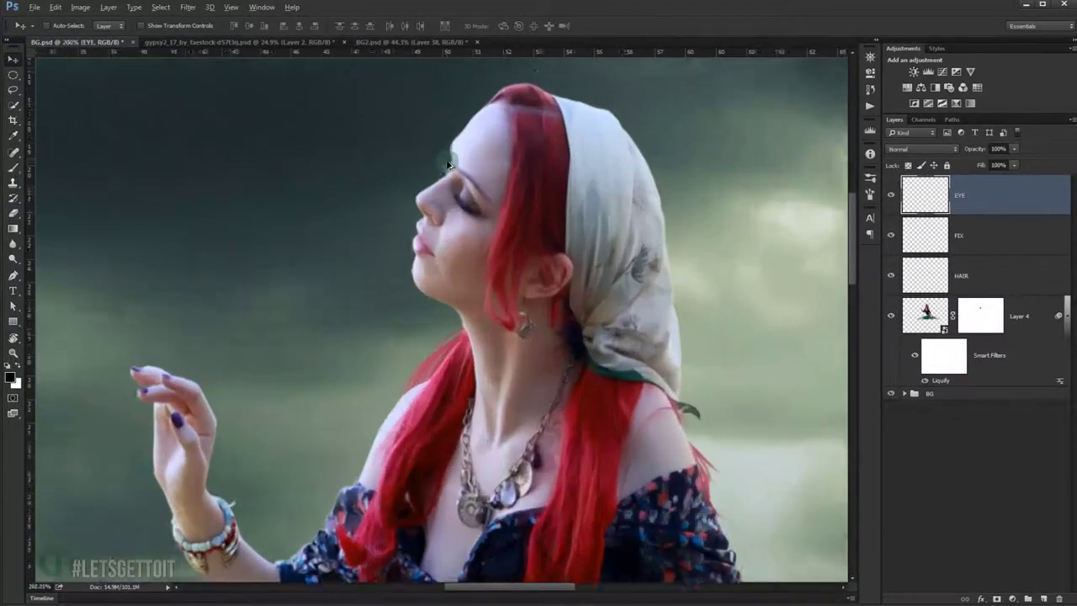
scroll(448, 176, up, 2)
scroll(449, 176, up, 1)
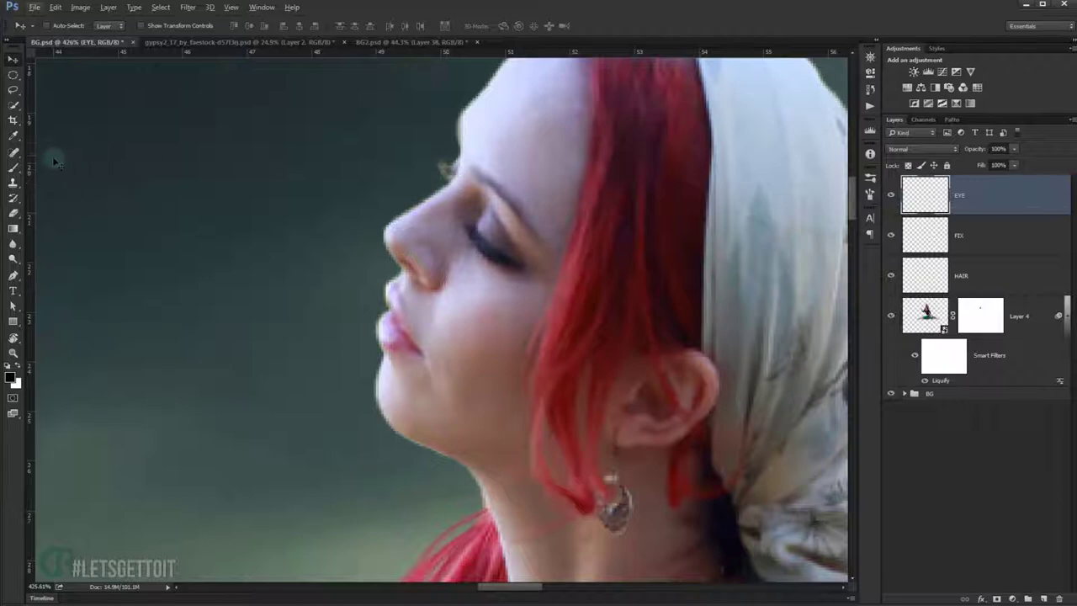
Set up a tiny Brush at 38% opacity, zoomed in on the eye.
click(15, 167)
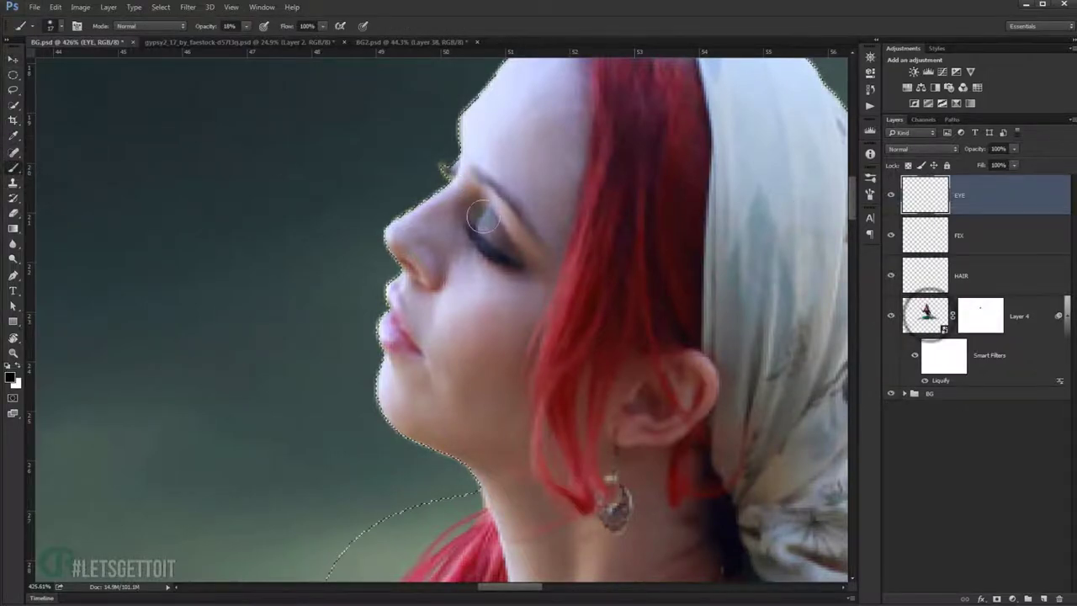
scroll(454, 169, up, 2)
scroll(471, 181, up, 1)
scroll(474, 181, up, 1)
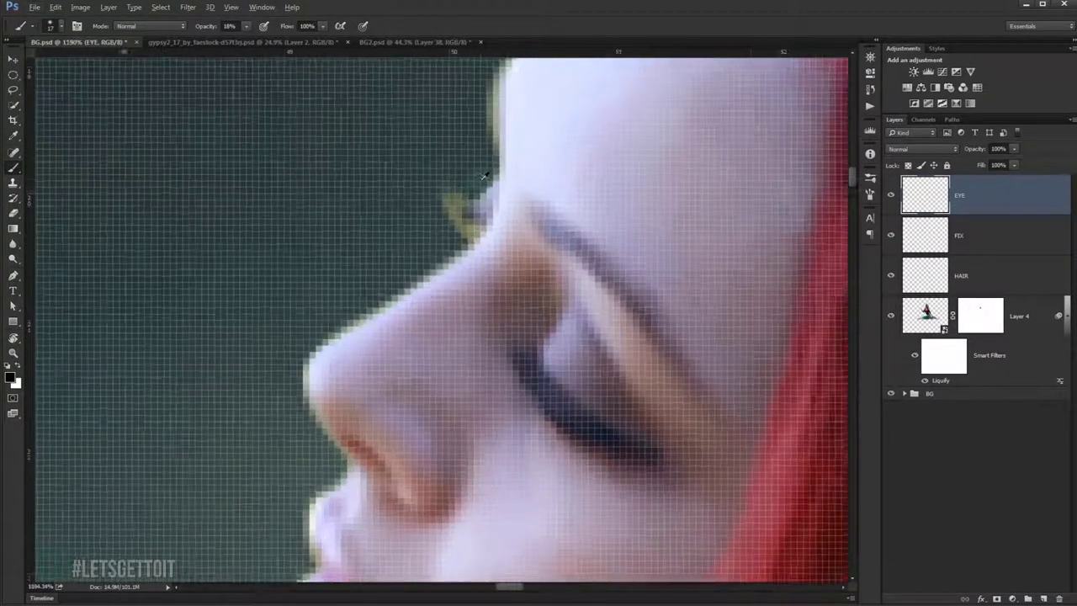
scroll(471, 181, up, 1)
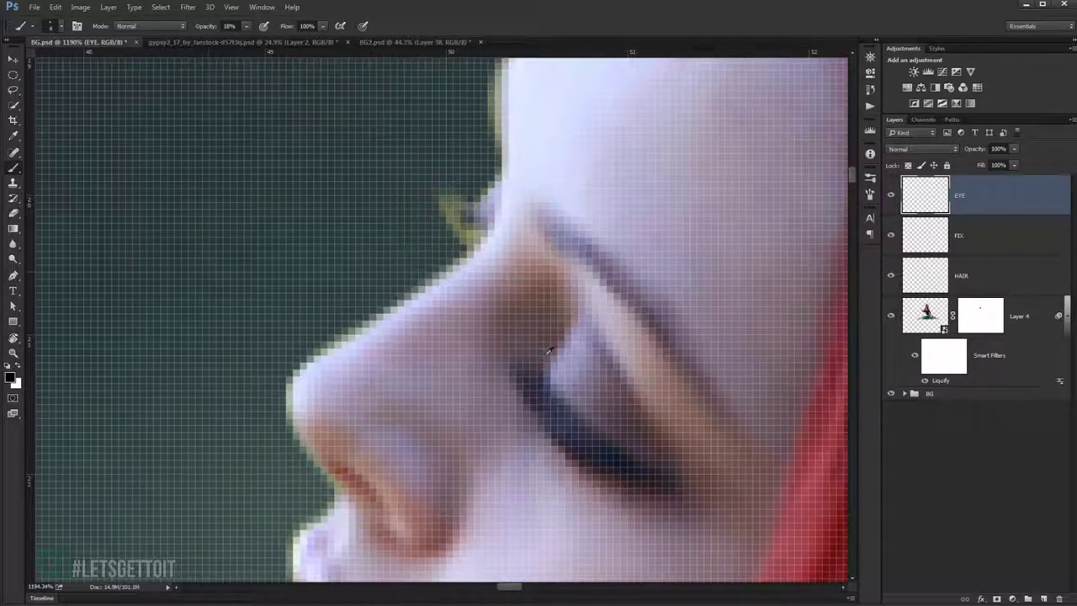
scroll(471, 223, up, 2)
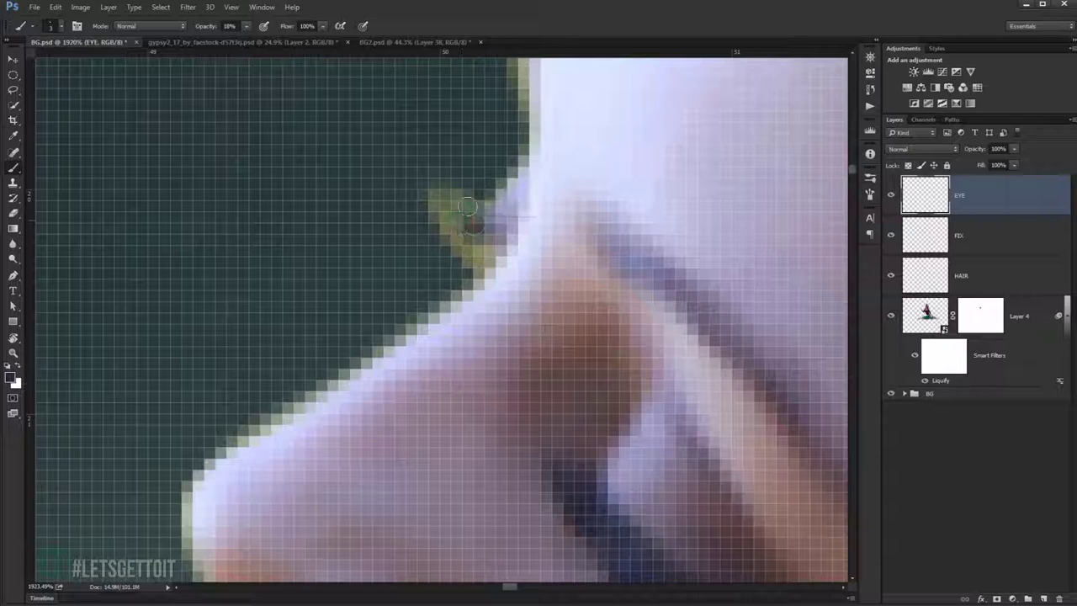
drag(212, 28, 230, 28)
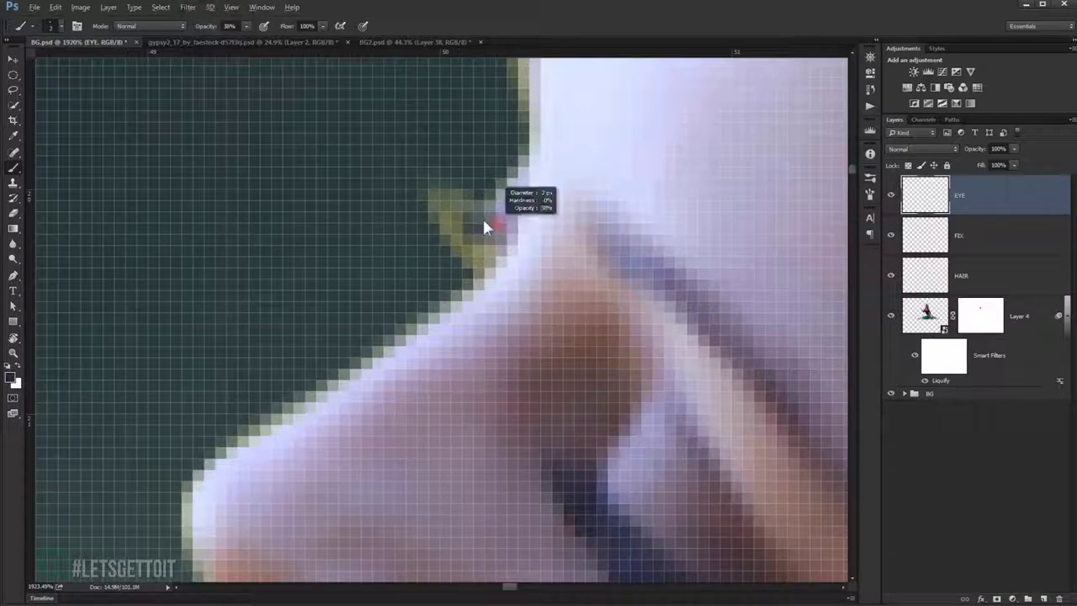
key(bracketleft)
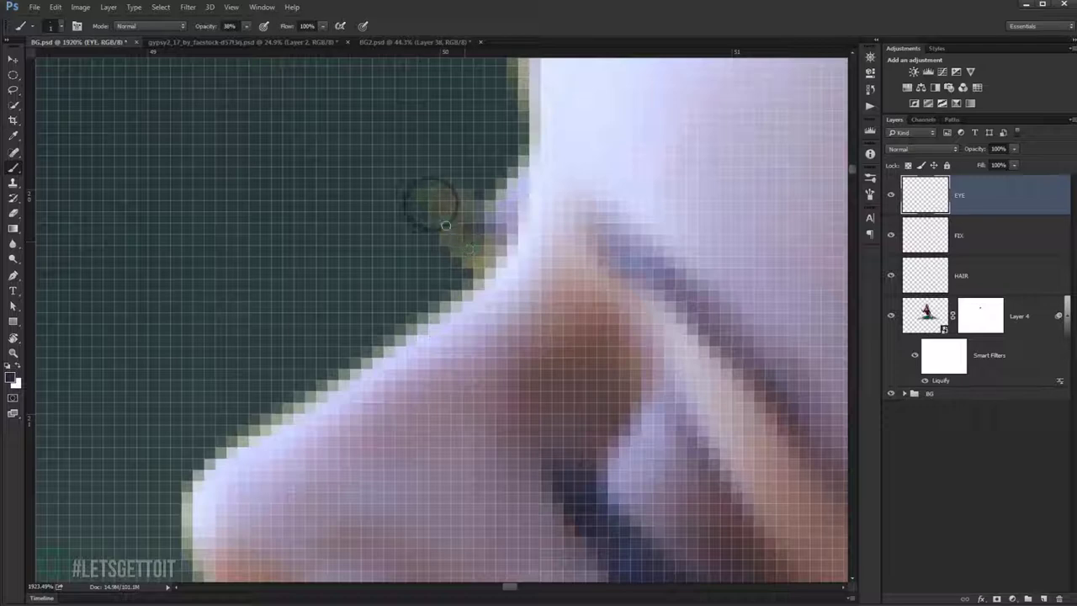
Paint a small dark stroke extending the eyelash tip, then zoom back out.
scroll(459, 236, down, 3)
scroll(464, 240, down, 2)
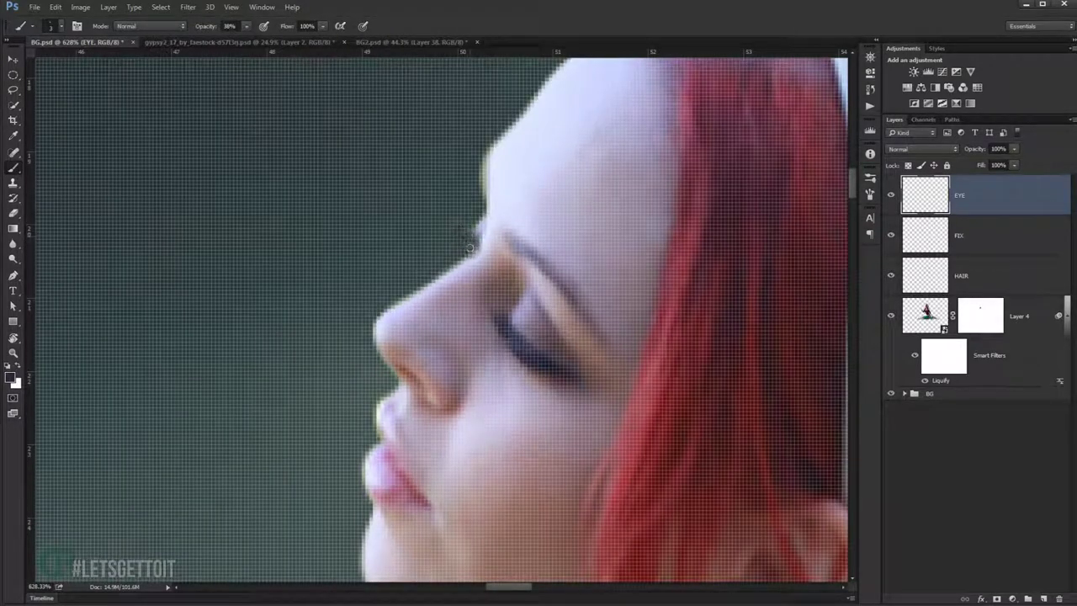
drag(461, 238, 478, 231)
scroll(472, 235, down, 5)
scroll(548, 429, up, 6)
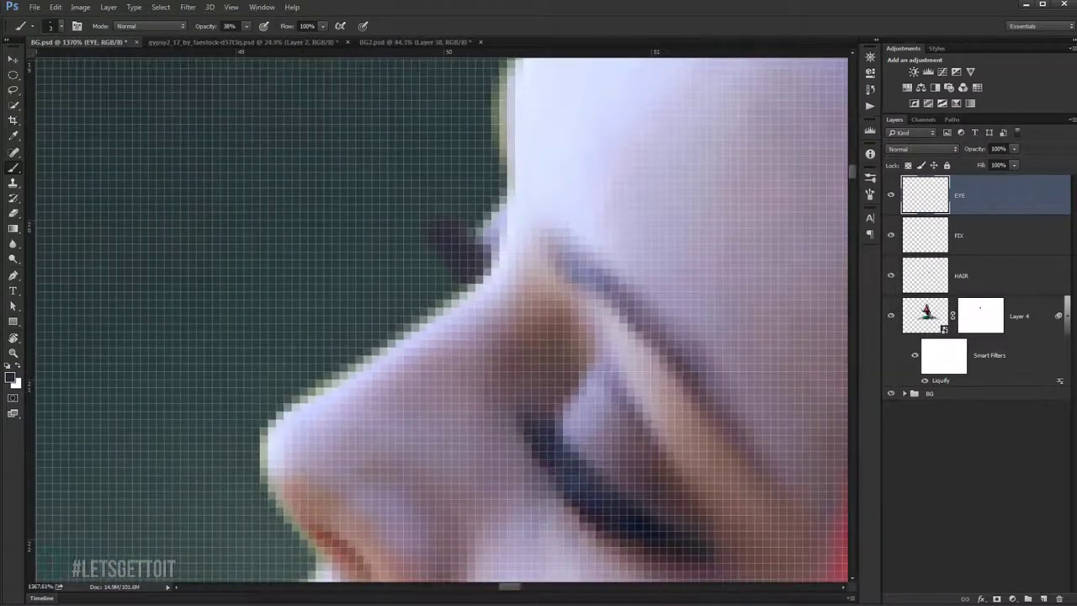
scroll(558, 325, down, 2)
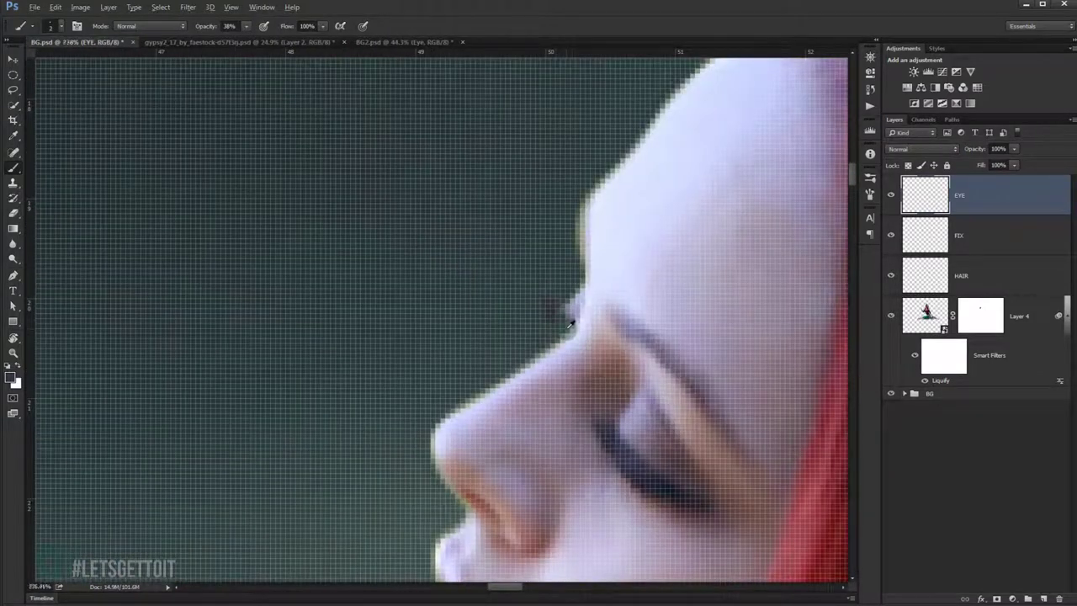
scroll(569, 323, down, 2)
scroll(564, 322, down, 1)
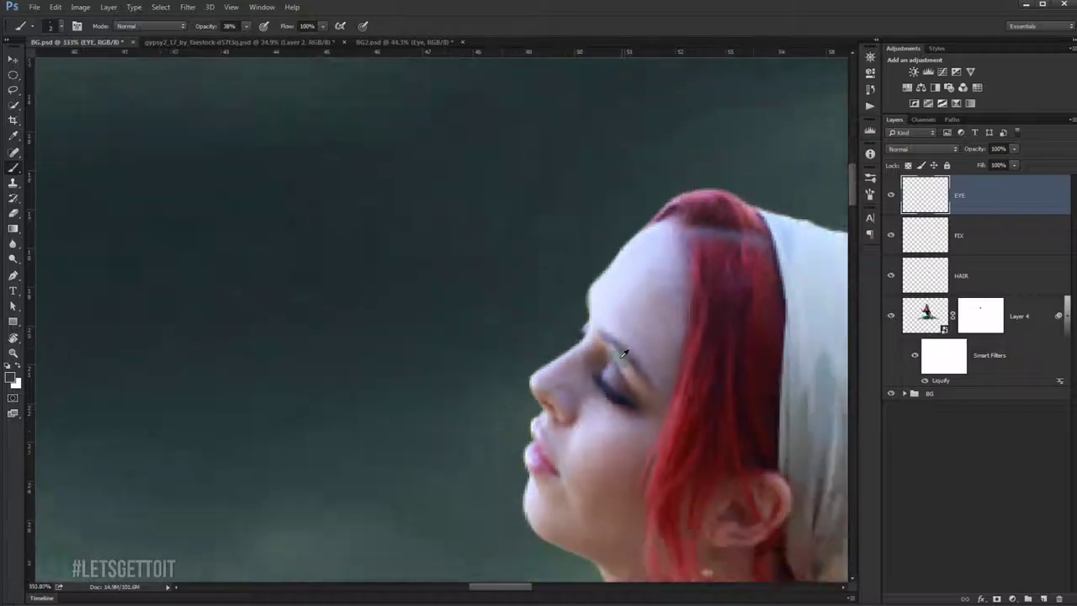
scroll(547, 320, down, 1)
scroll(522, 315, down, 1)
scroll(496, 310, down, 1)
scroll(492, 309, down, 1)
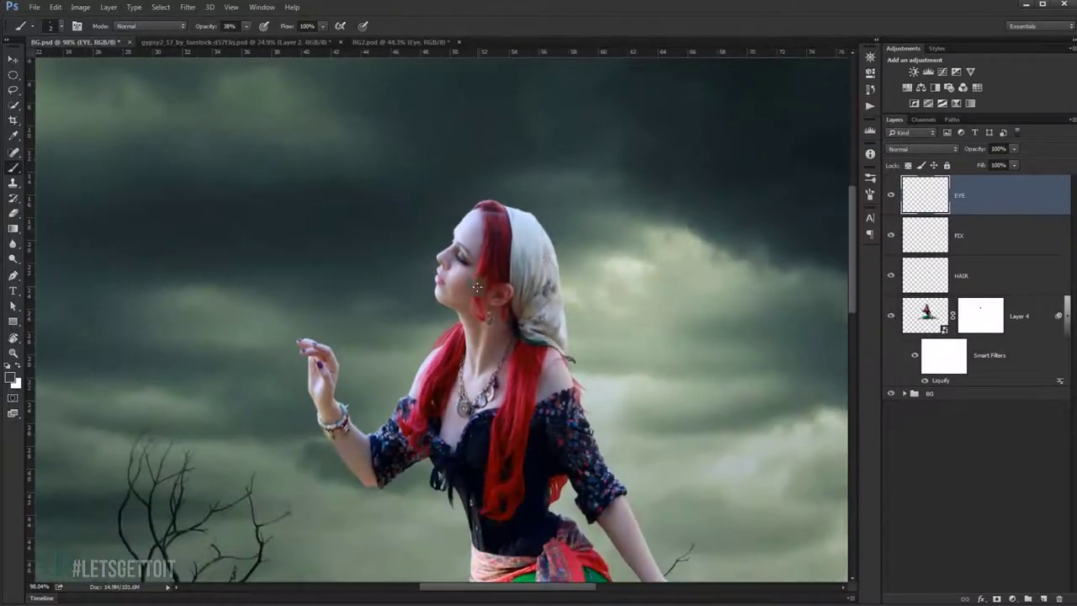
scroll(496, 314, down, 1)
scroll(505, 320, down, 1)
scroll(512, 327, down, 1)
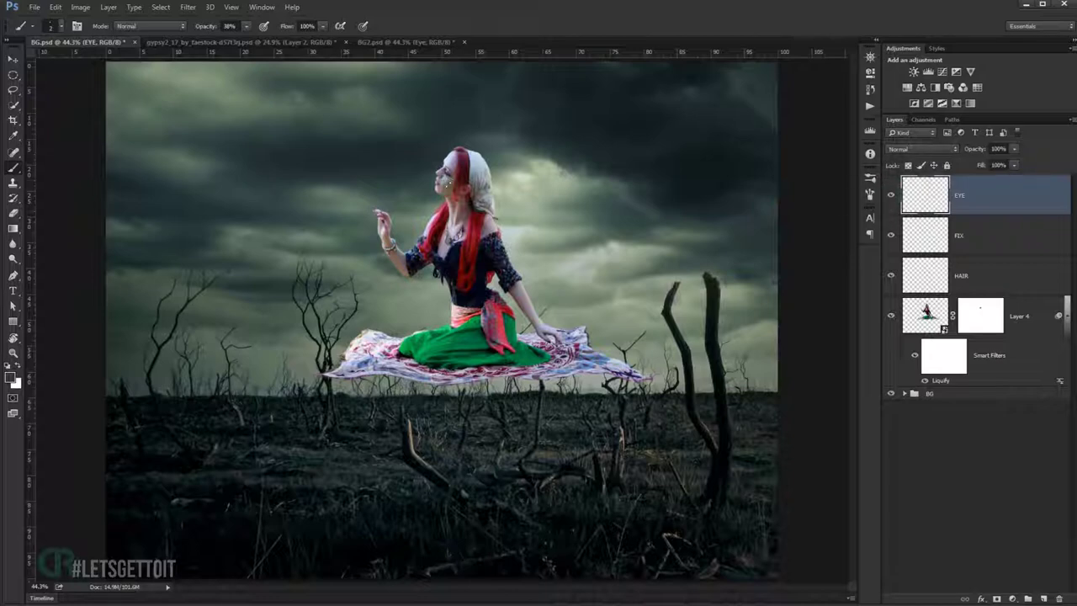
Trace a Pen path around the tall dead tree trunk in front of the carpet.
click(13, 59)
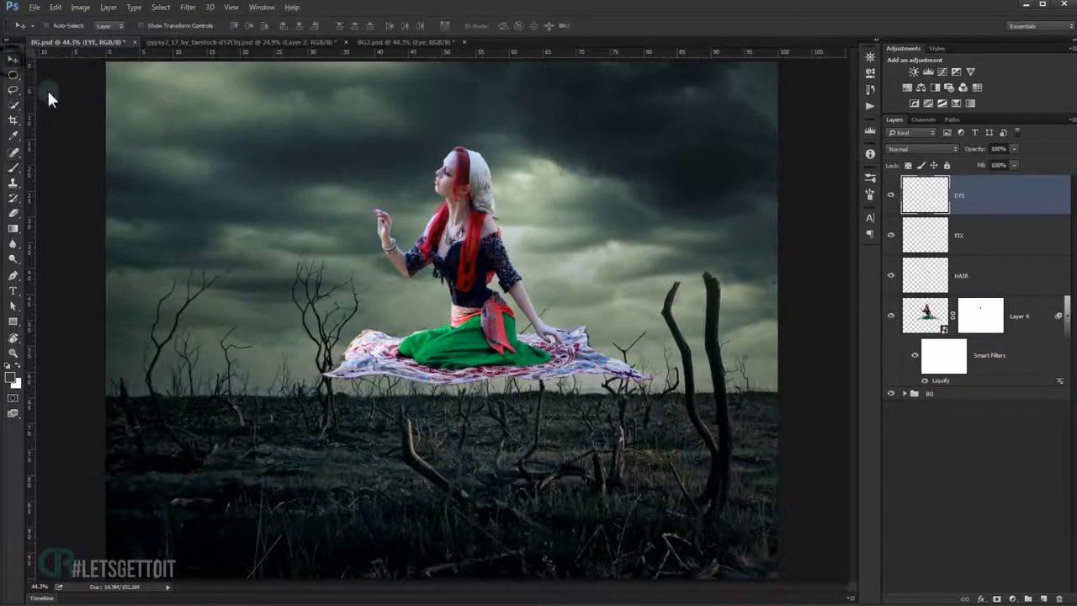
scroll(580, 426, up, 1)
scroll(589, 403, up, 1)
scroll(589, 404, up, 1)
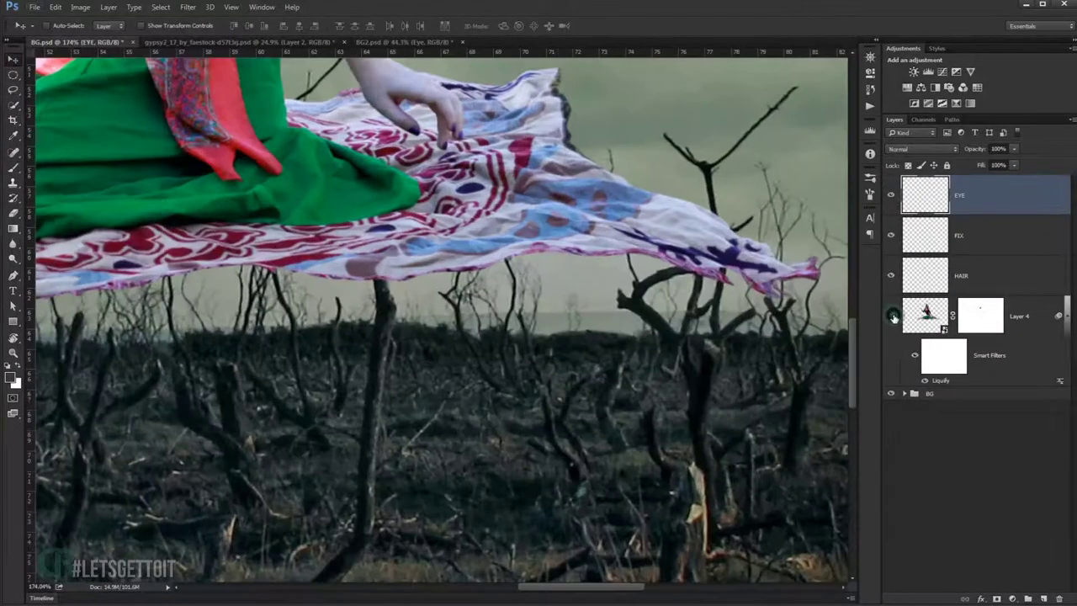
click(892, 315)
click(14, 276)
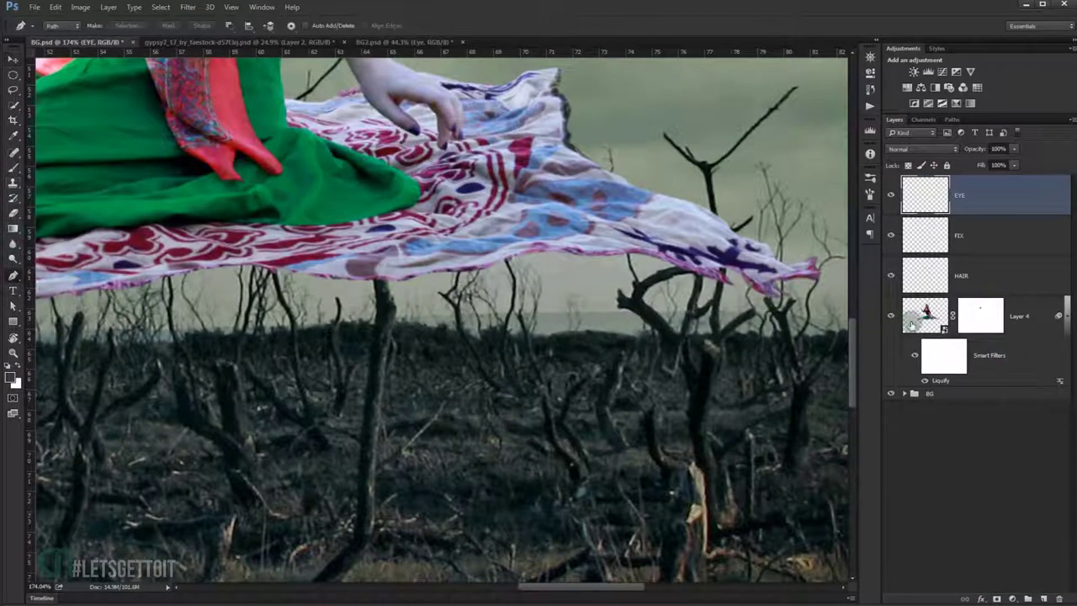
scroll(396, 272, up, 3)
scroll(396, 323, up, 2)
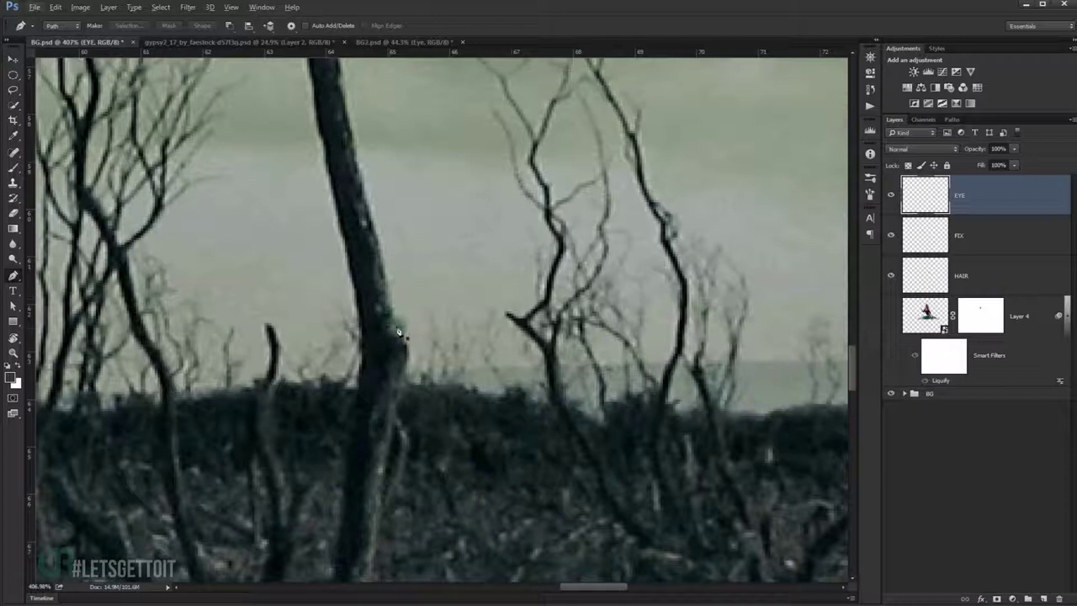
scroll(403, 319, up, 5)
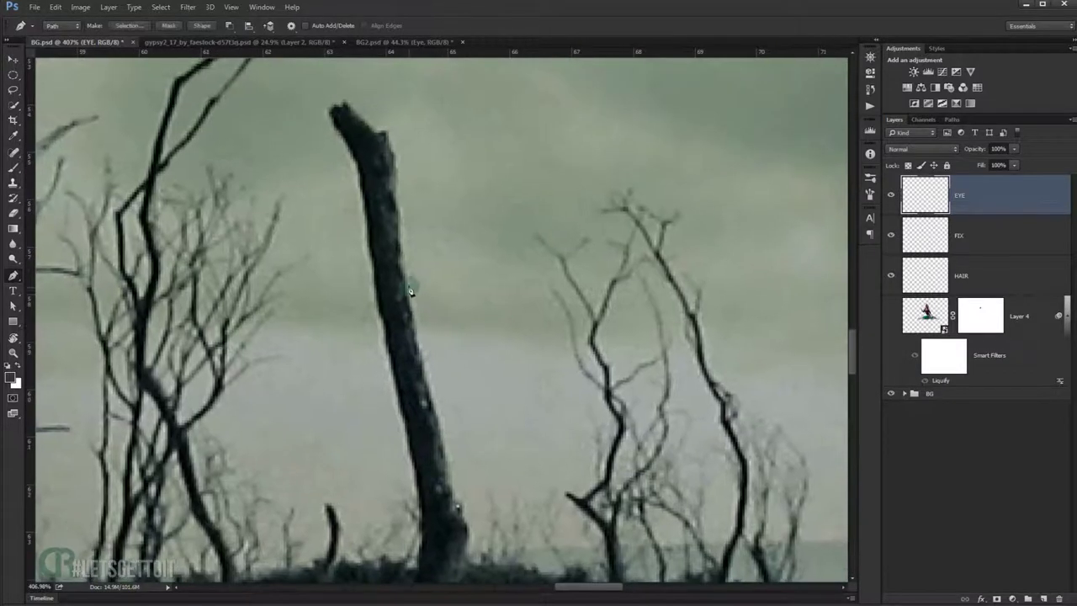
drag(405, 286, 402, 267)
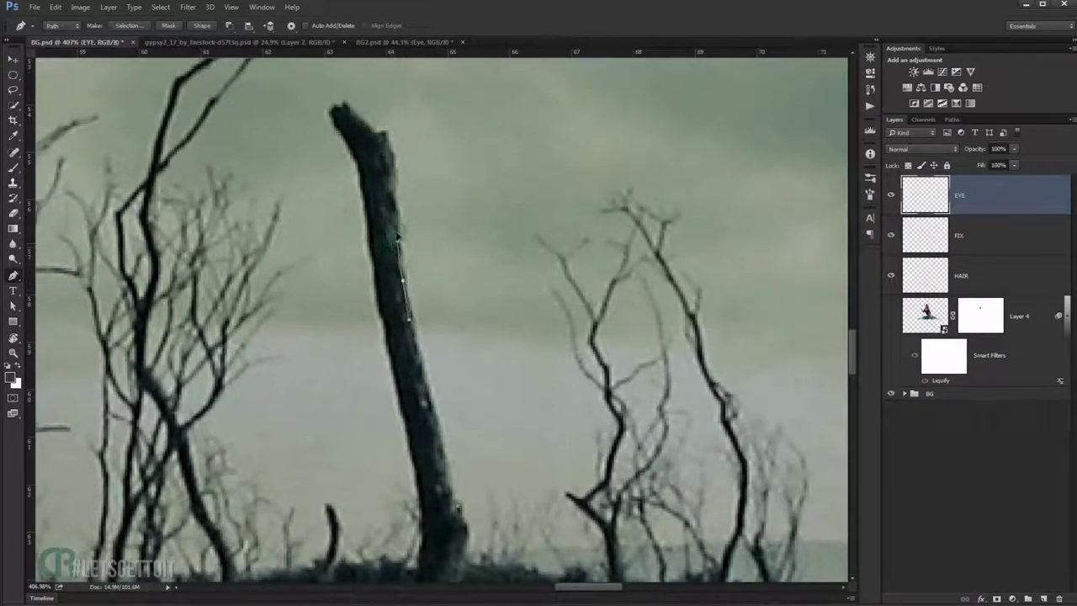
click(383, 130)
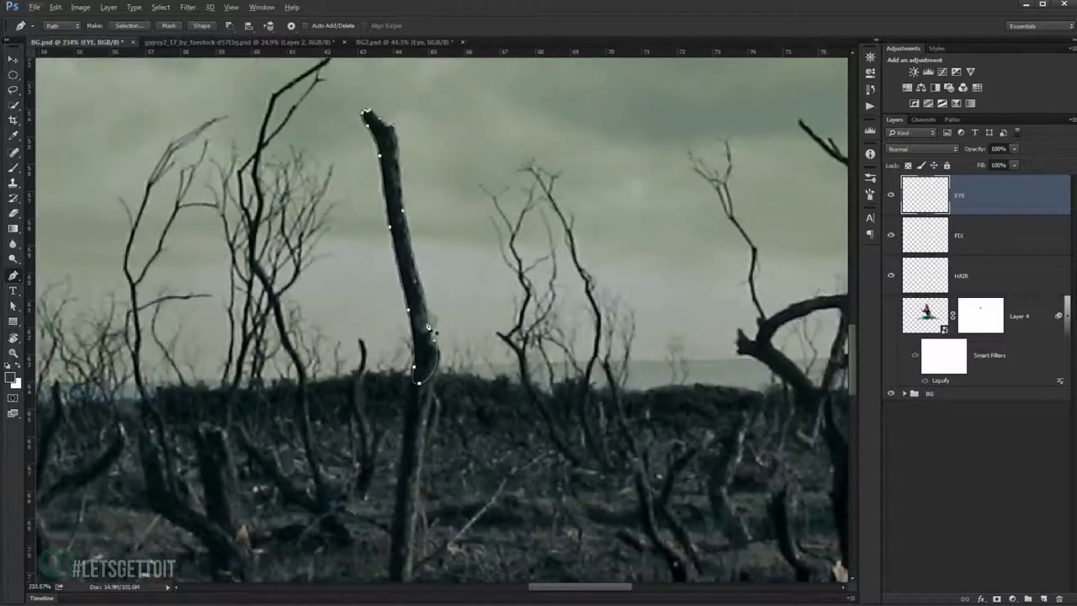
Convert the trunk path into a selection.
right_click(423, 313)
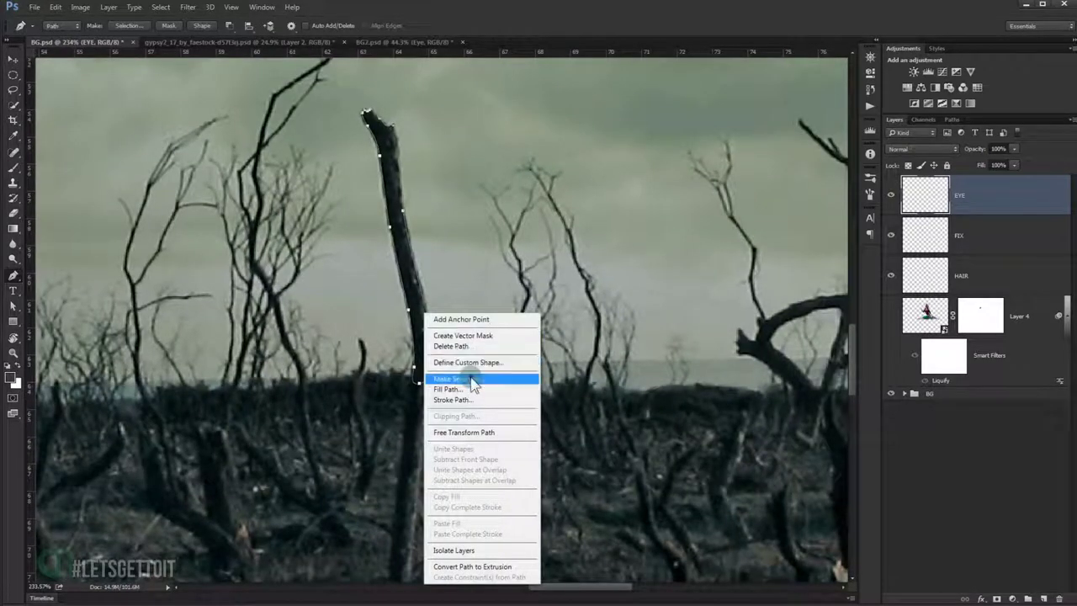
click(458, 379)
click(597, 173)
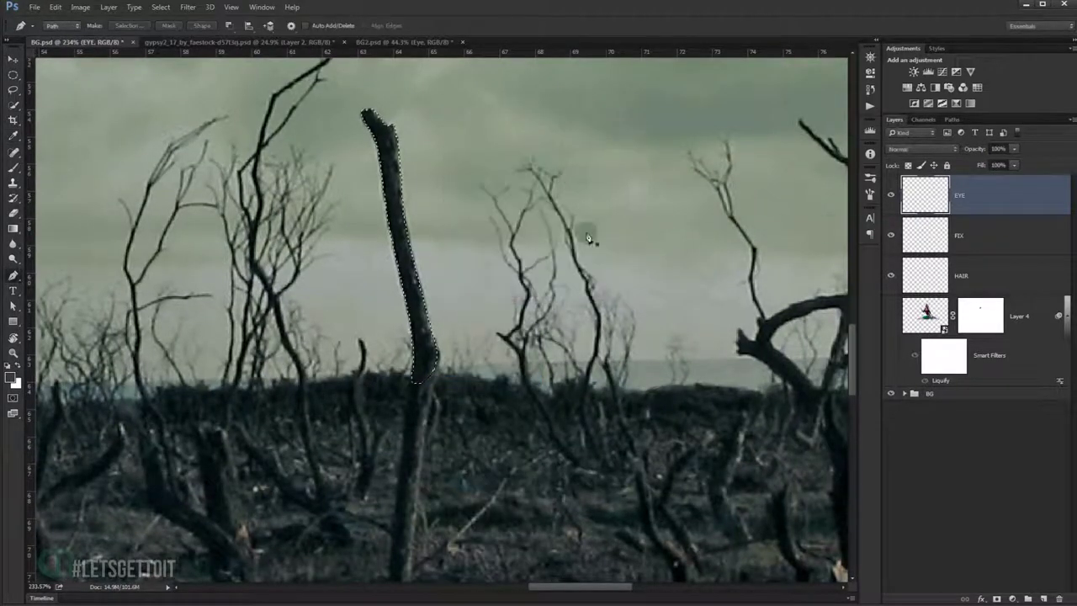
scroll(577, 233, down, 2)
Fill the trunk selection with black in Layer 4's mask and deselect.
click(891, 315)
click(976, 317)
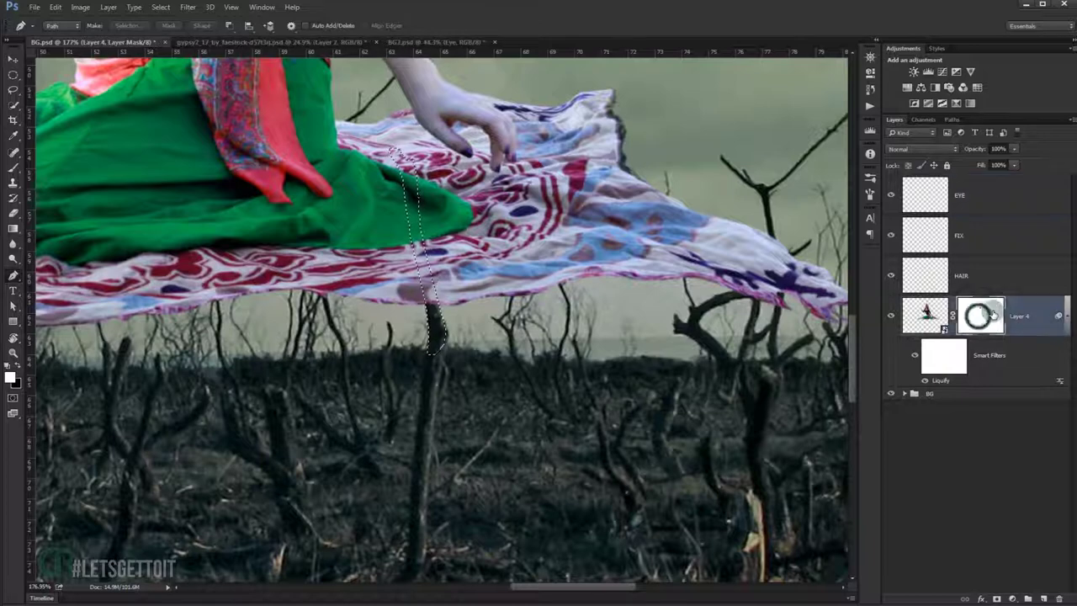
key(ctrl+BackSpace)
key(ctrl+d)
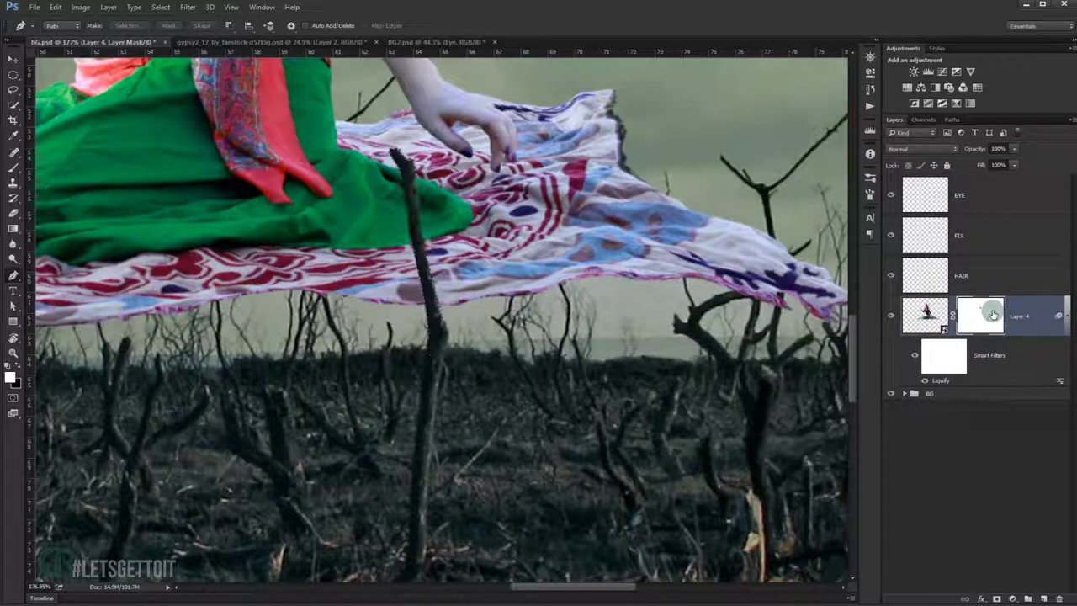
scroll(518, 233, down, 3)
scroll(517, 233, down, 2)
scroll(518, 233, down, 1)
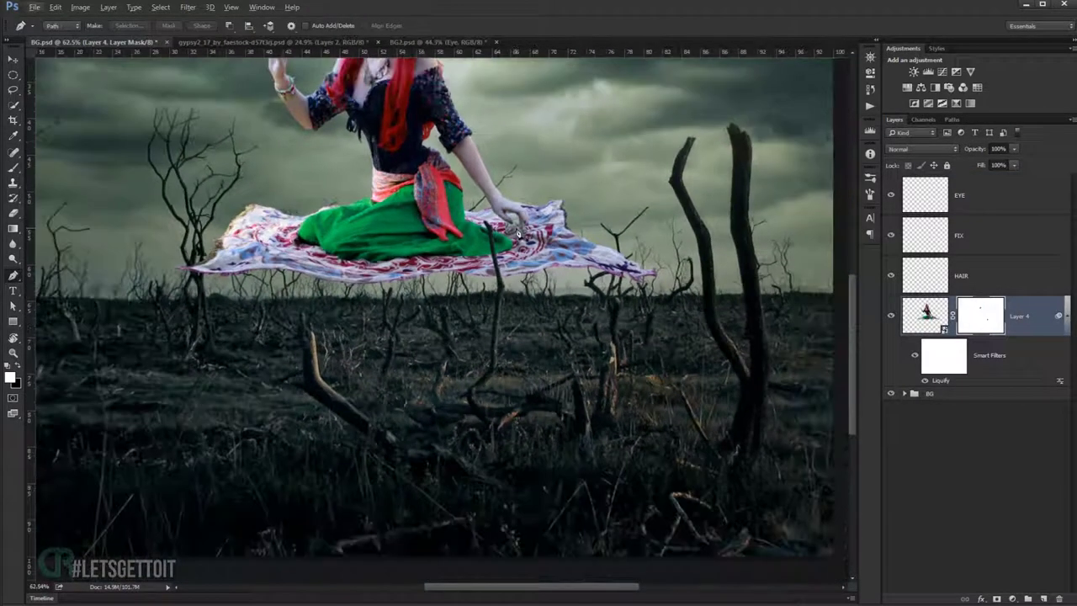
scroll(518, 233, down, 1)
scroll(517, 233, down, 2)
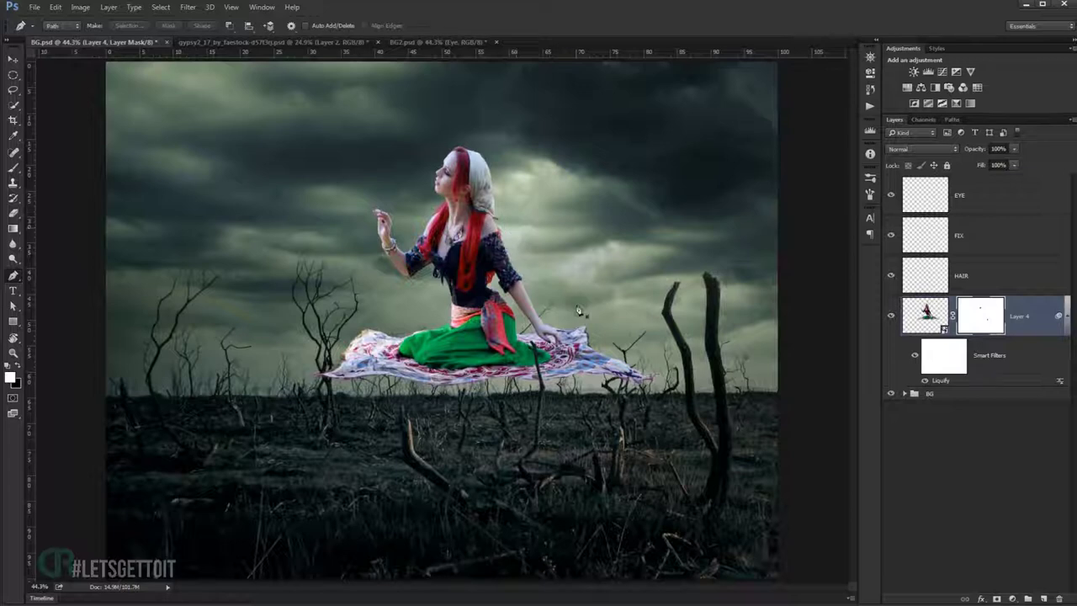
key(v)
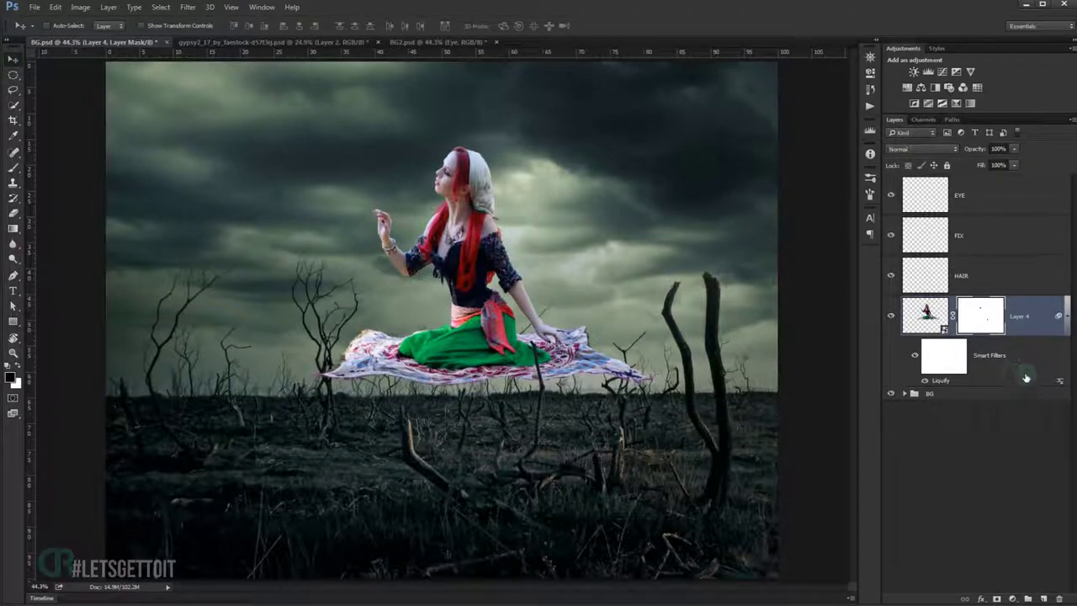
Add a new layer below the woman's layer named Shadow.
ctrl+click(1046, 597)
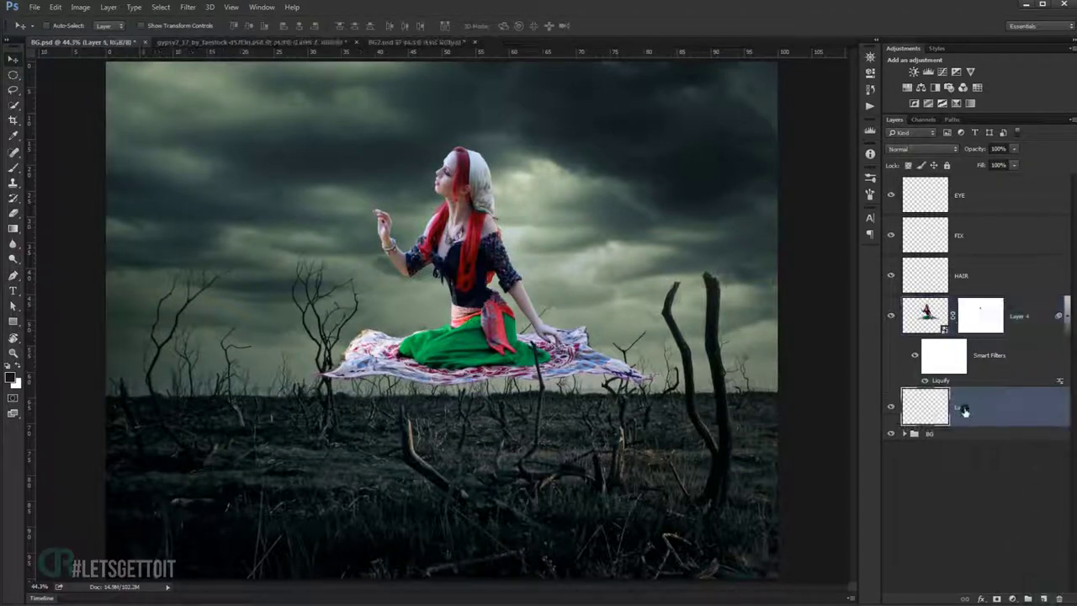
double_click(964, 409)
text(Shadow)
key(Return)
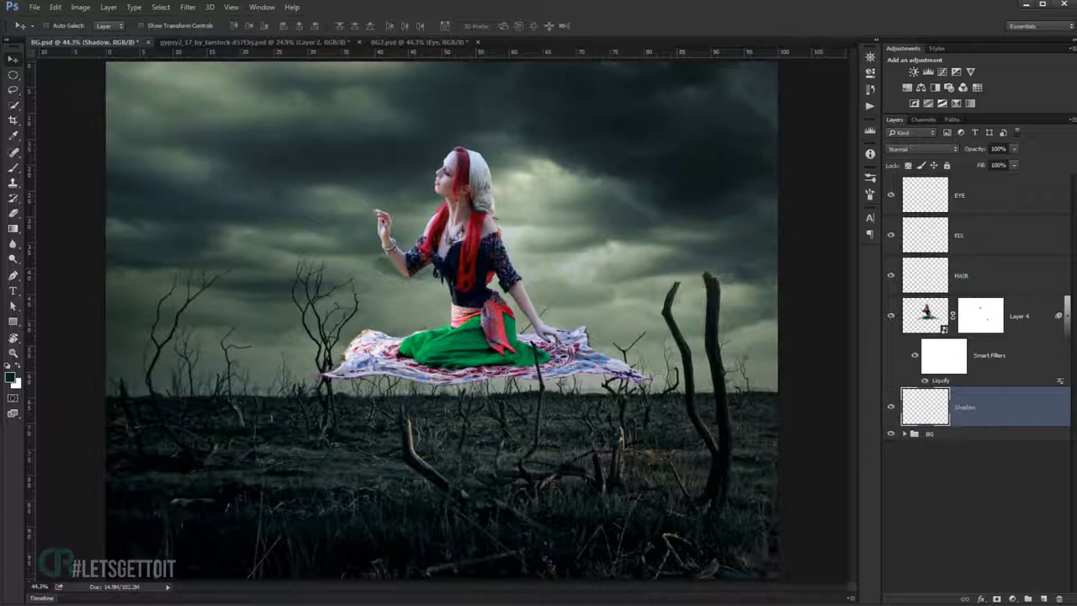
Dab a soft black low-opacity brush shadow just below and behind the girl.
click(14, 168)
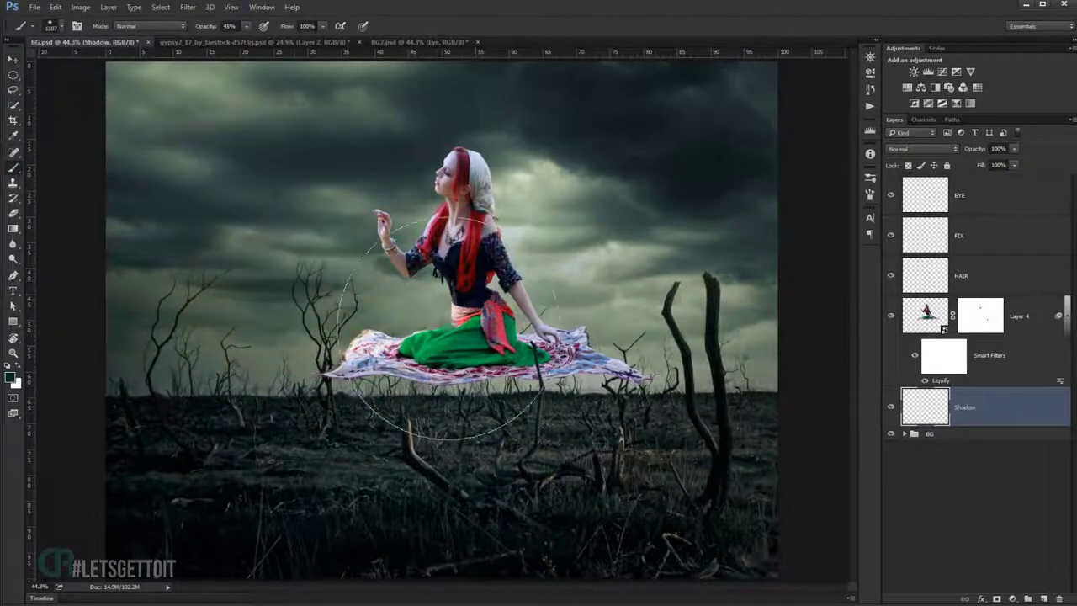
click(418, 268)
key(ctrl+z)
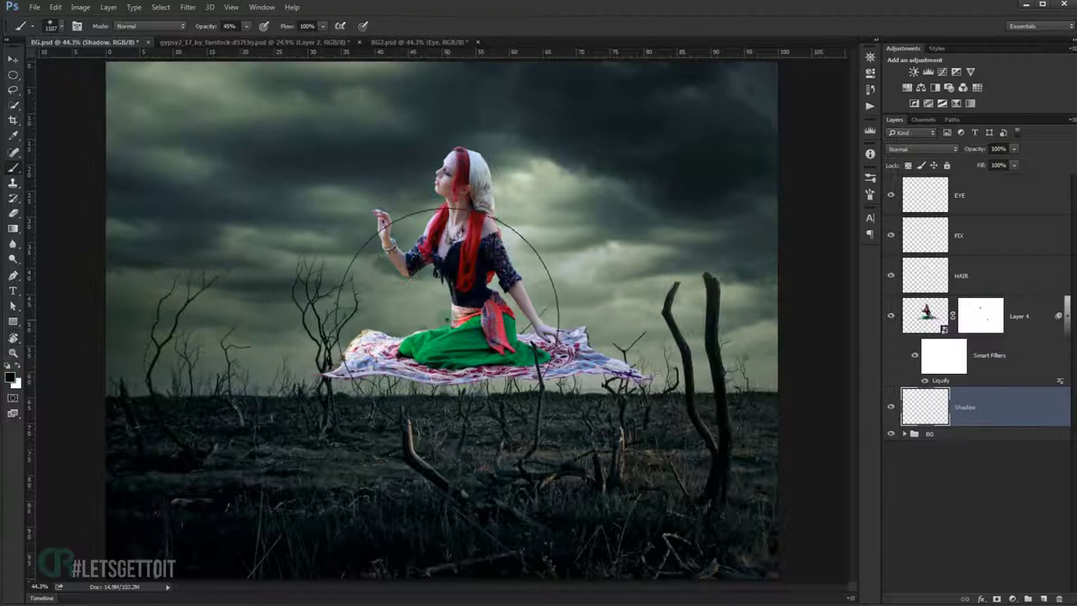
click(454, 324)
drag(449, 317, 426, 323)
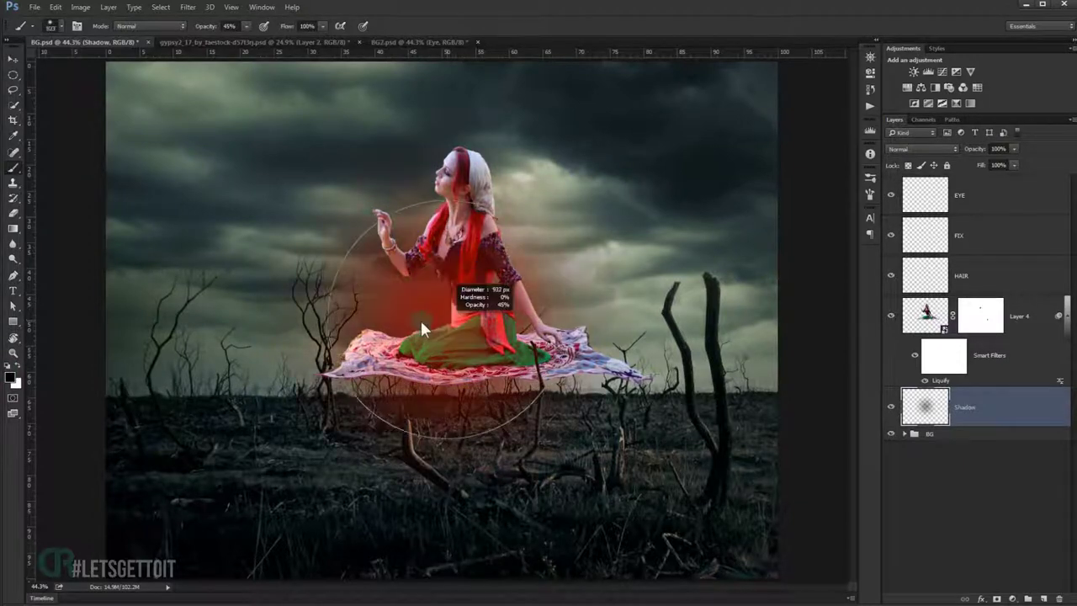
click(426, 318)
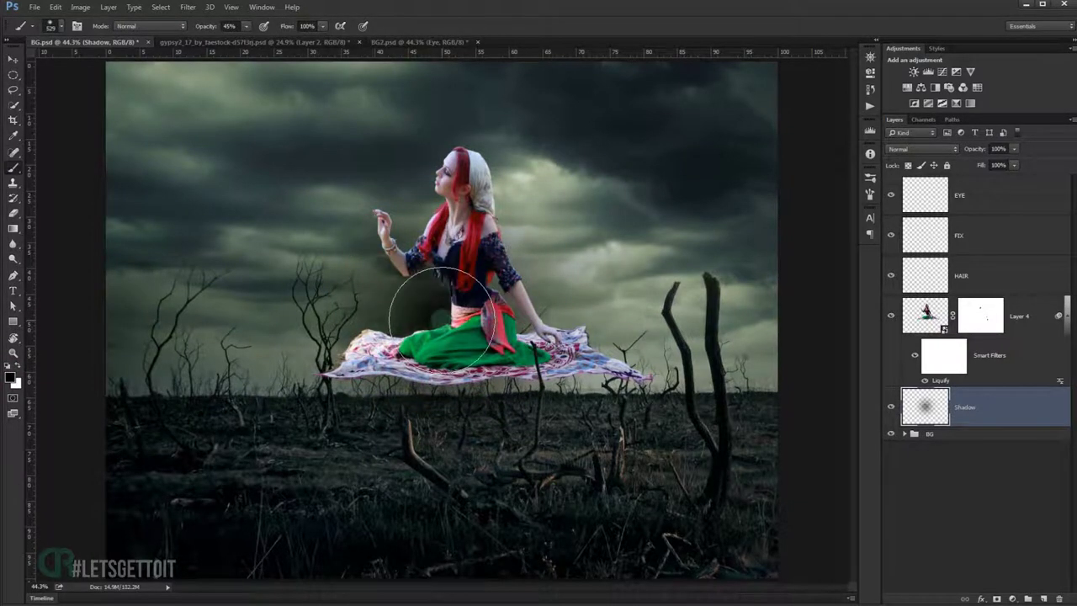
click(441, 318)
Squash the shadow flat, move it onto the ground, and widen it to about 120%.
key(ctrl+t)
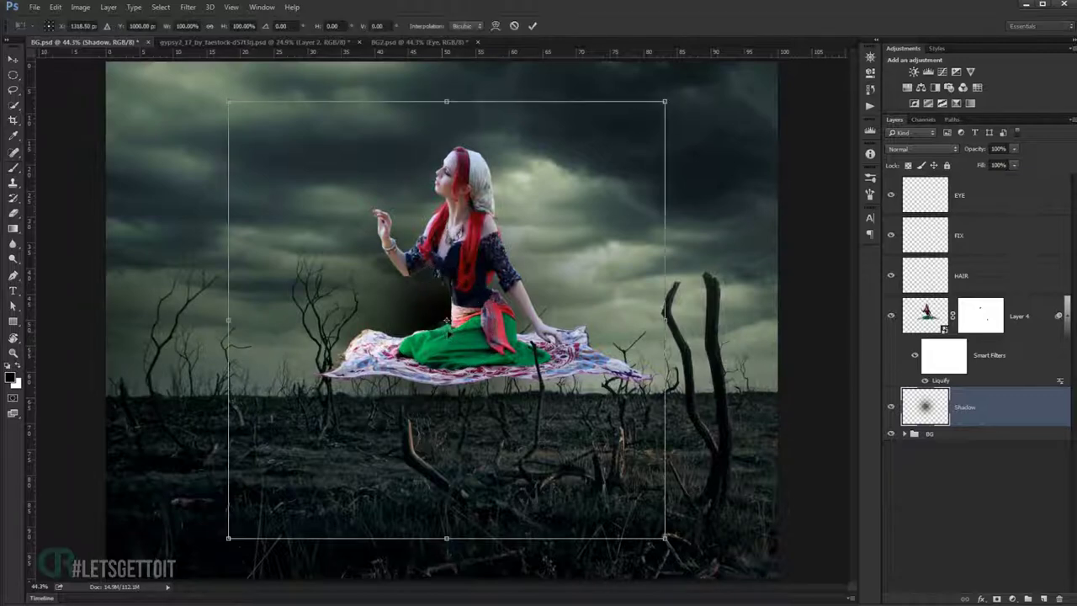
drag(446, 99, 447, 274)
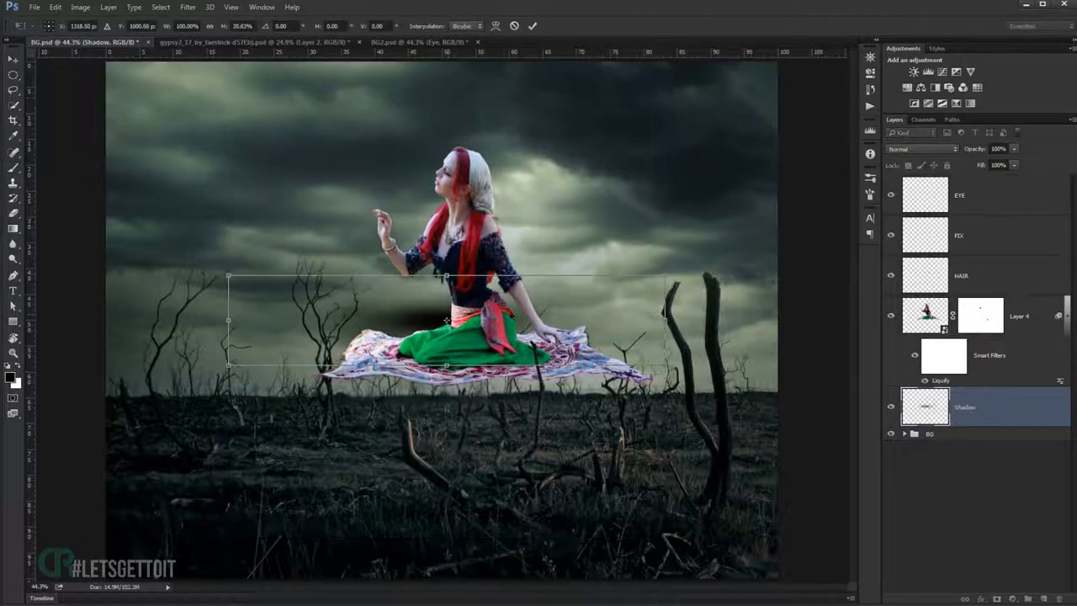
mouse_move(505, 318)
mouse_down()
mouse_move(505, 461)
mouse_move(482, 462)
mouse_up()
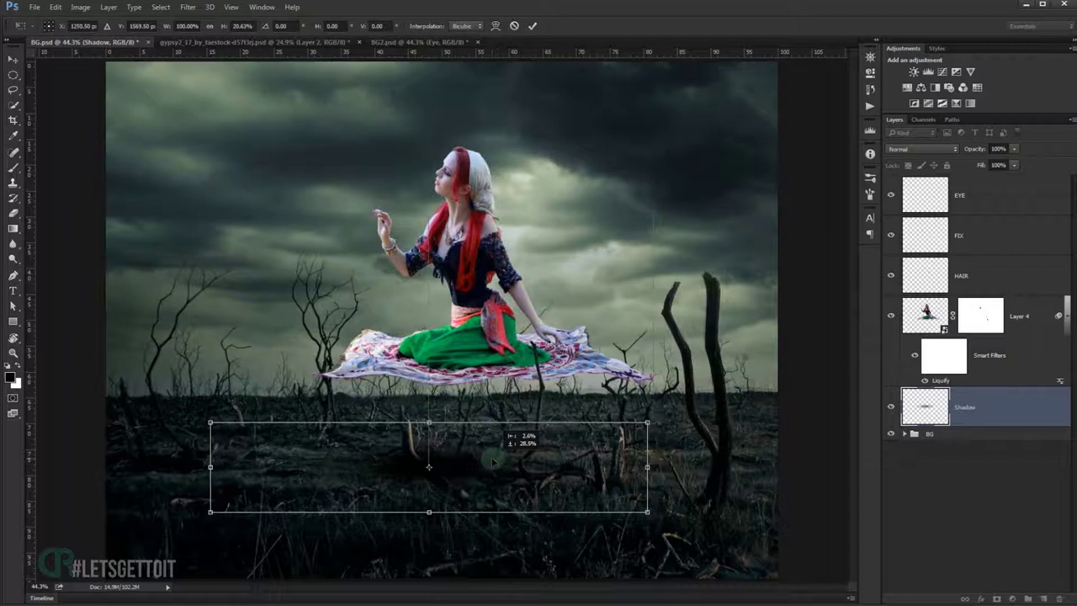
drag(637, 468, 680, 468)
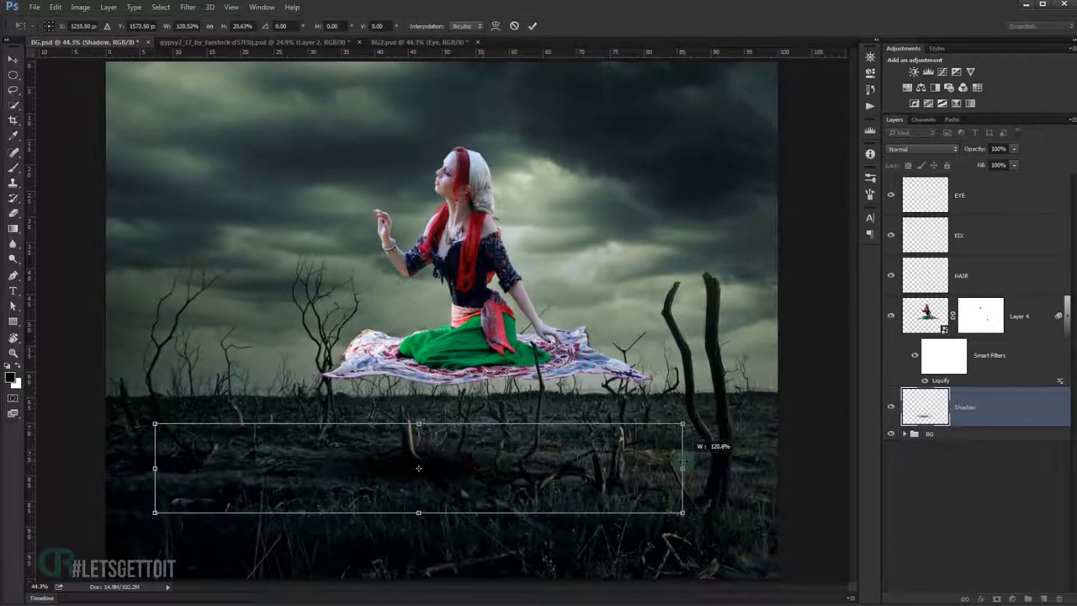
key(Return)
Make two more copies of the shadow, placed side by side under the carpet.
key(b)
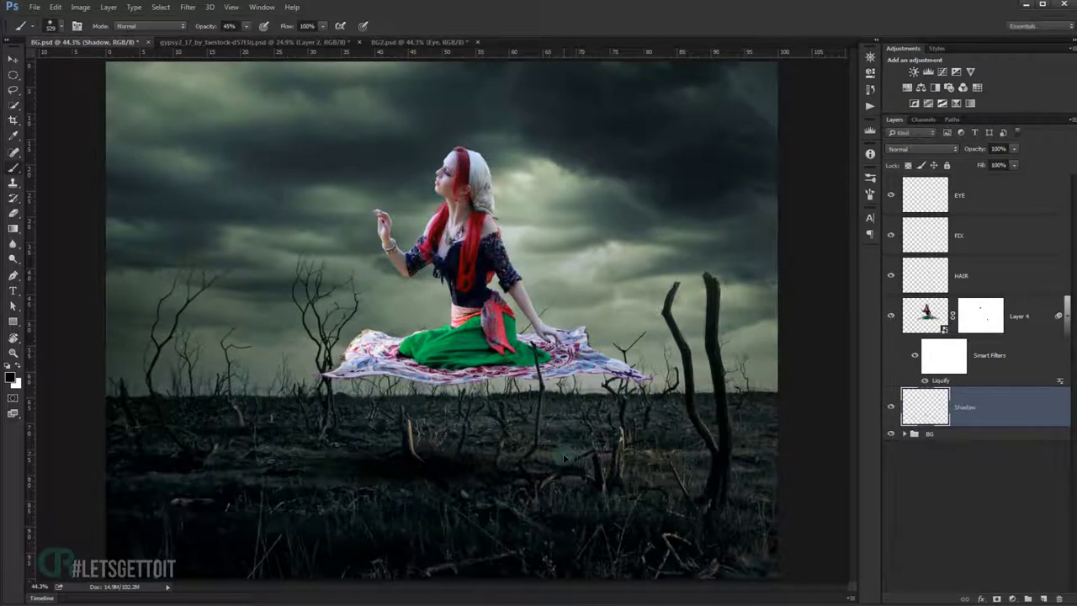
click(12, 63)
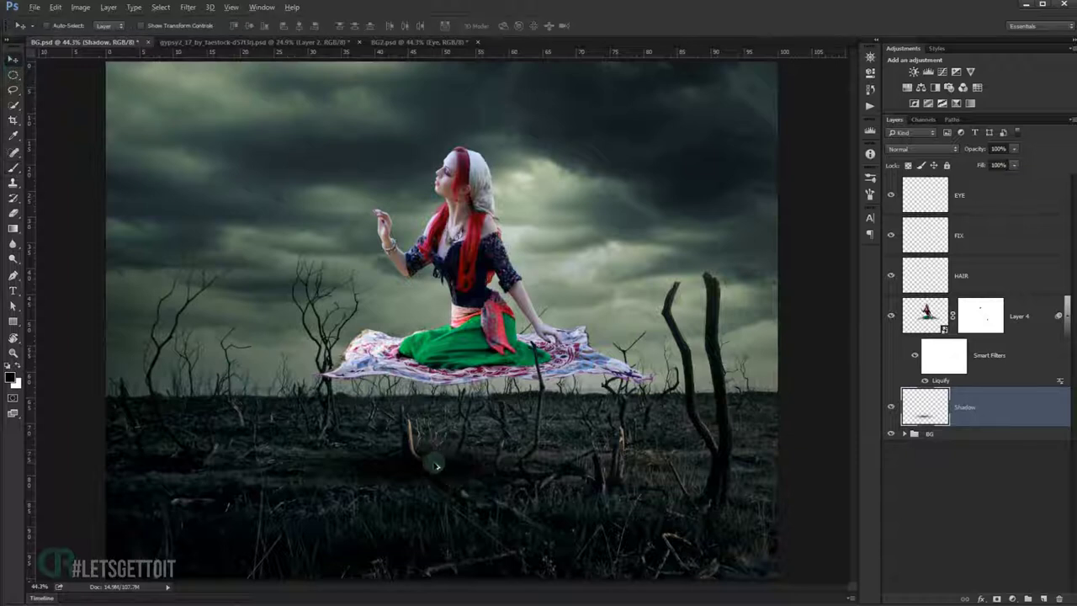
drag(428, 474, 509, 472)
drag(518, 471, 522, 465)
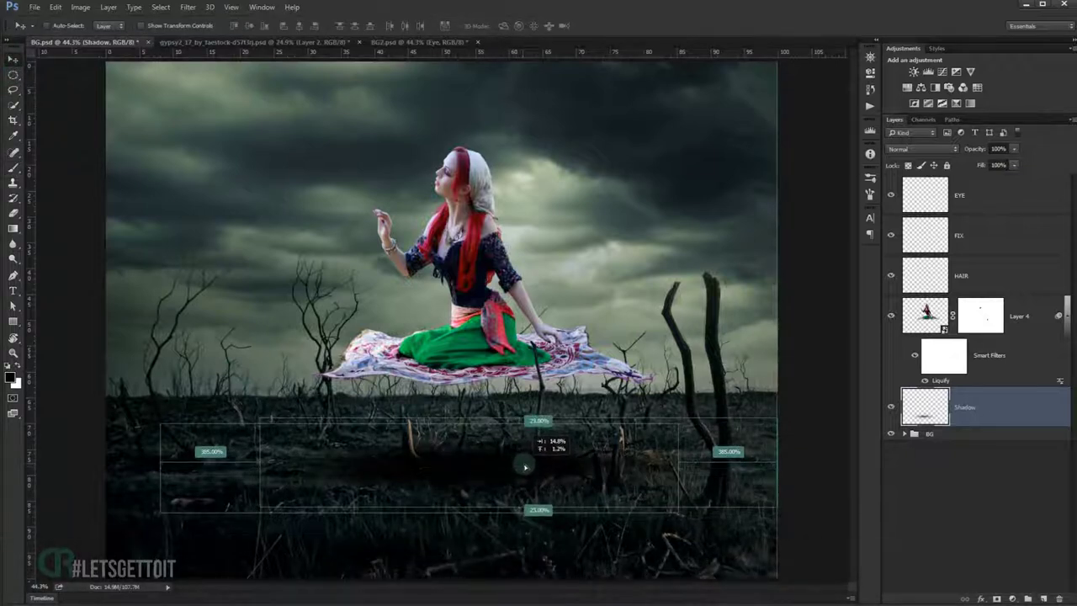
key(Return)
key(ctrl+j)
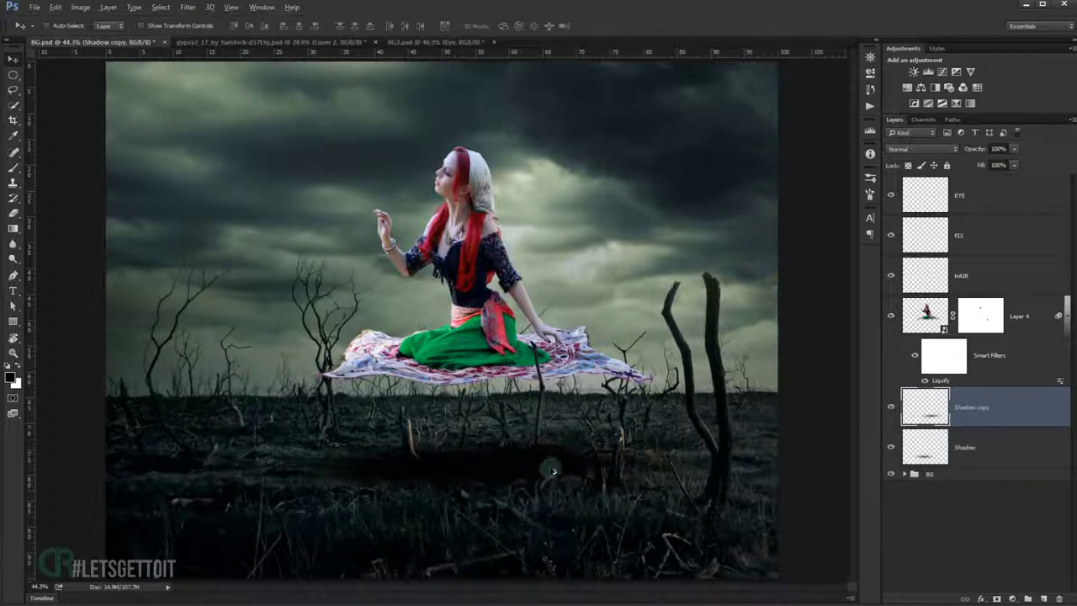
key(ctrl+t)
drag(522, 469, 617, 474)
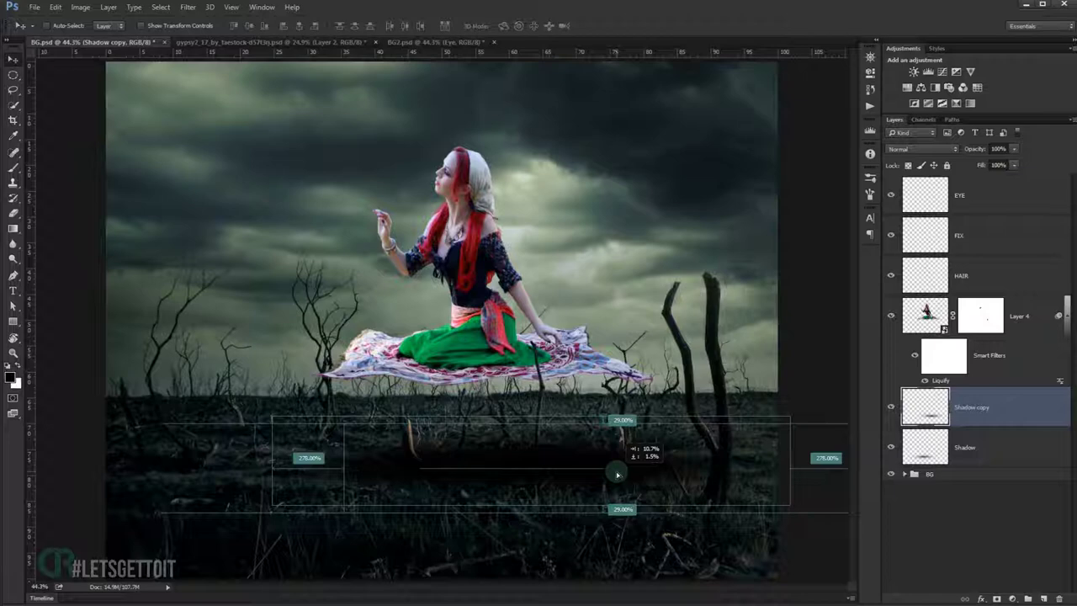
key(Return)
key(ctrl+j)
Merge the three shadow layers into one Shadow copy 2 layer.
scroll(589, 412, down, 2)
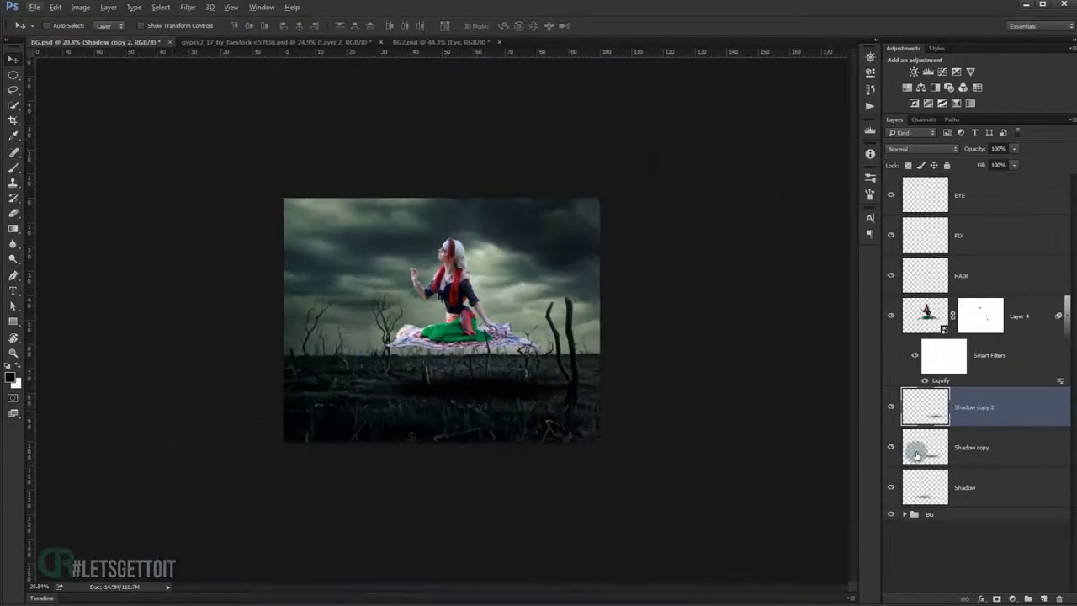
shift+click(981, 476)
key(e)
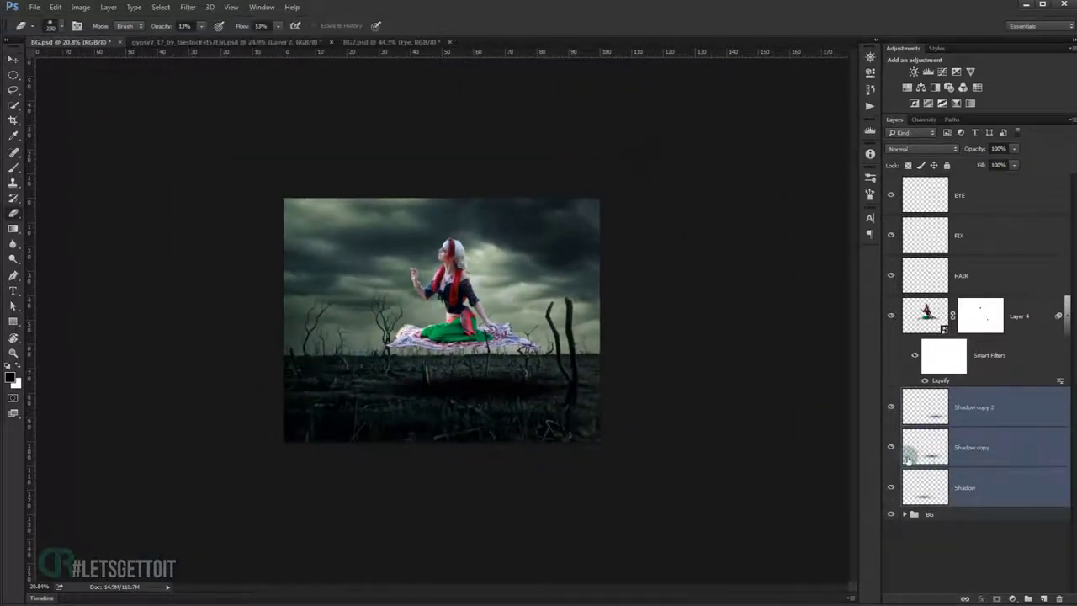
key(ctrl+e)
scroll(480, 418, up, 1)
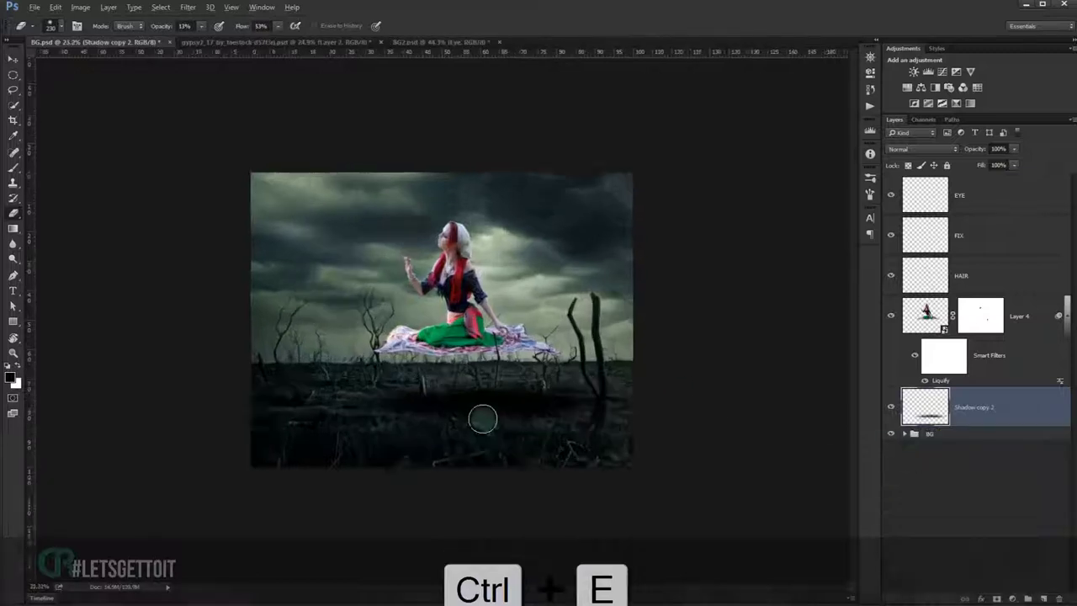
scroll(481, 418, up, 1)
Shift the merged shadow into place on the ground and scale it to 86%.
click(13, 59)
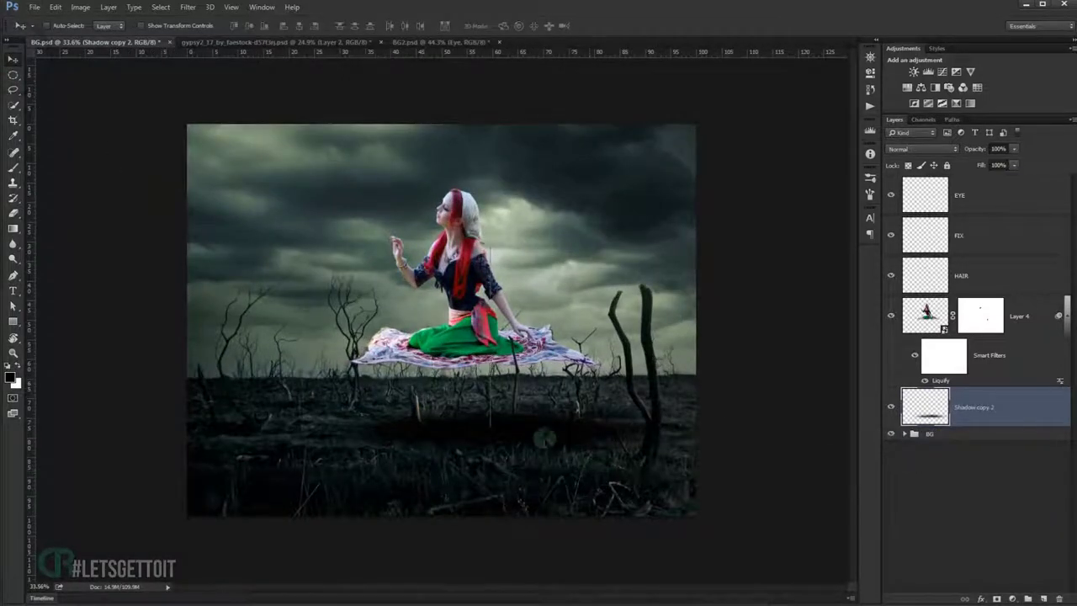
drag(542, 440, 537, 442)
key(ctrl+t)
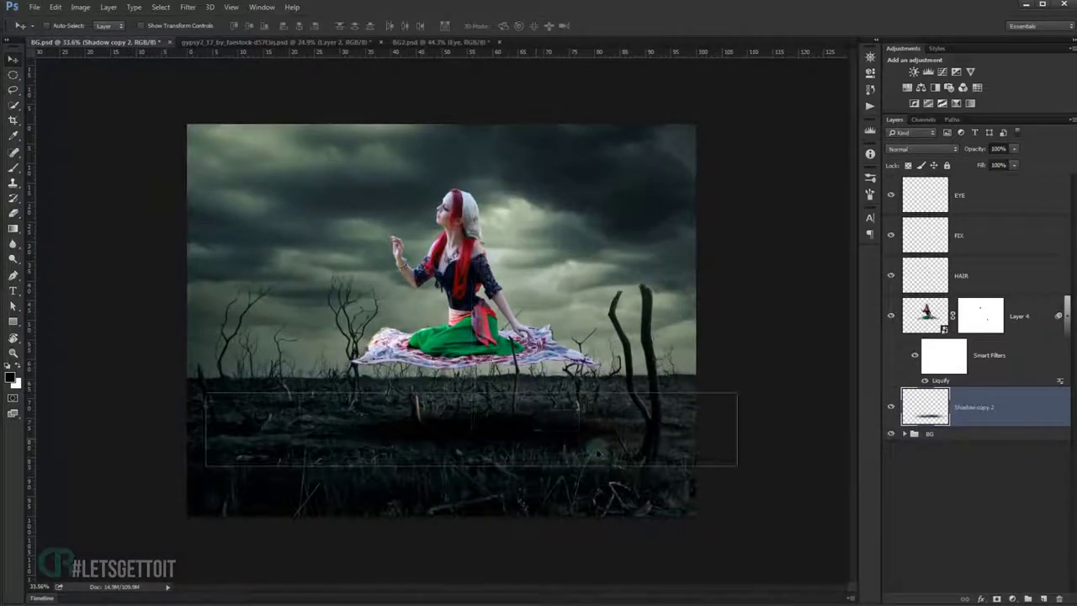
drag(738, 465, 690, 460)
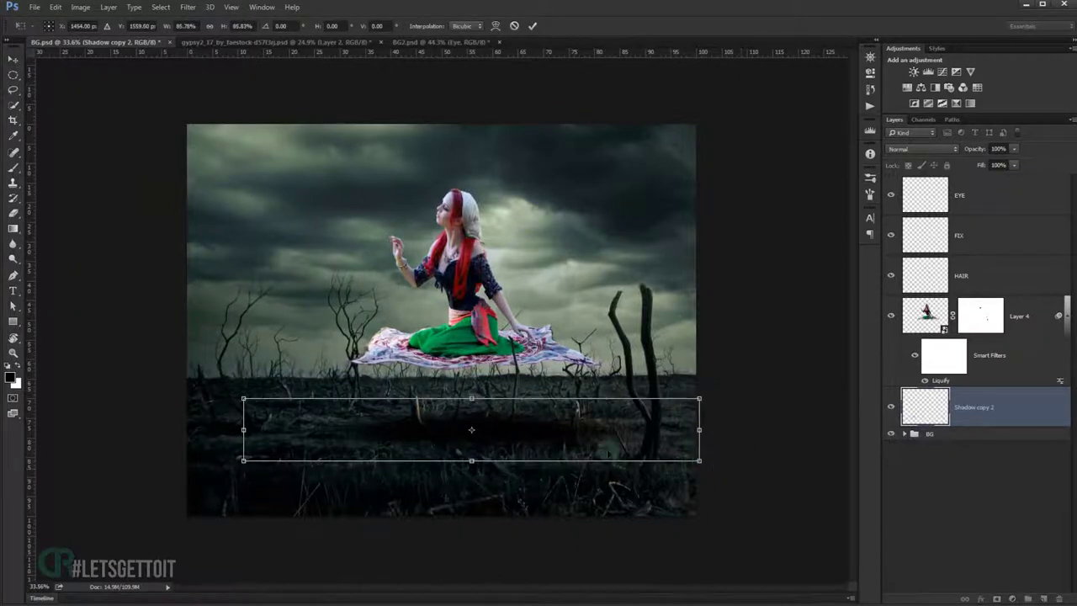
drag(590, 445, 579, 446)
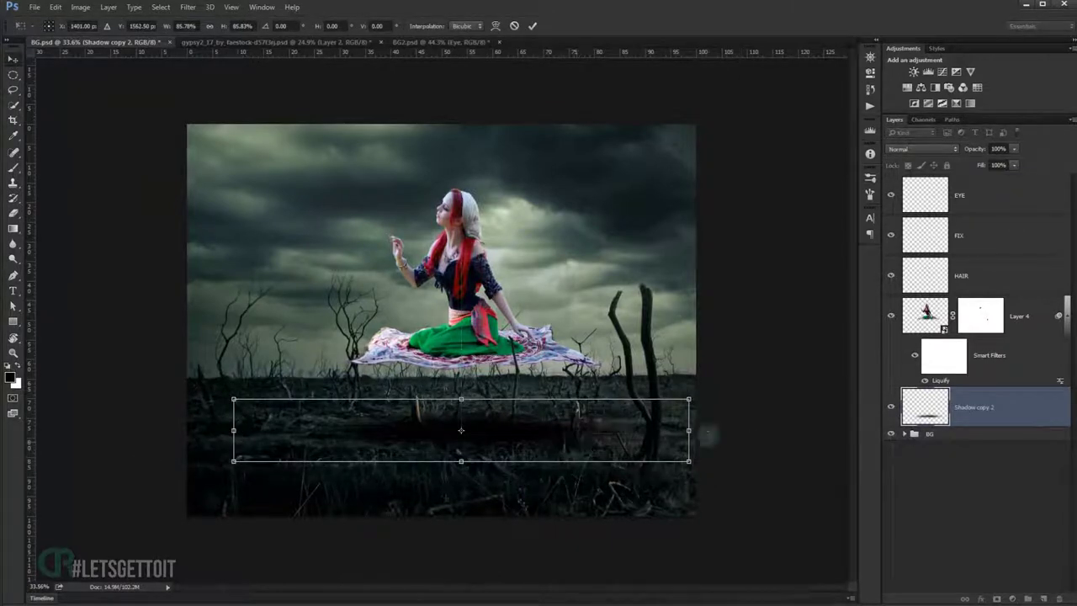
key(Return)
click(187, 6)
mouse_move(236, 125)
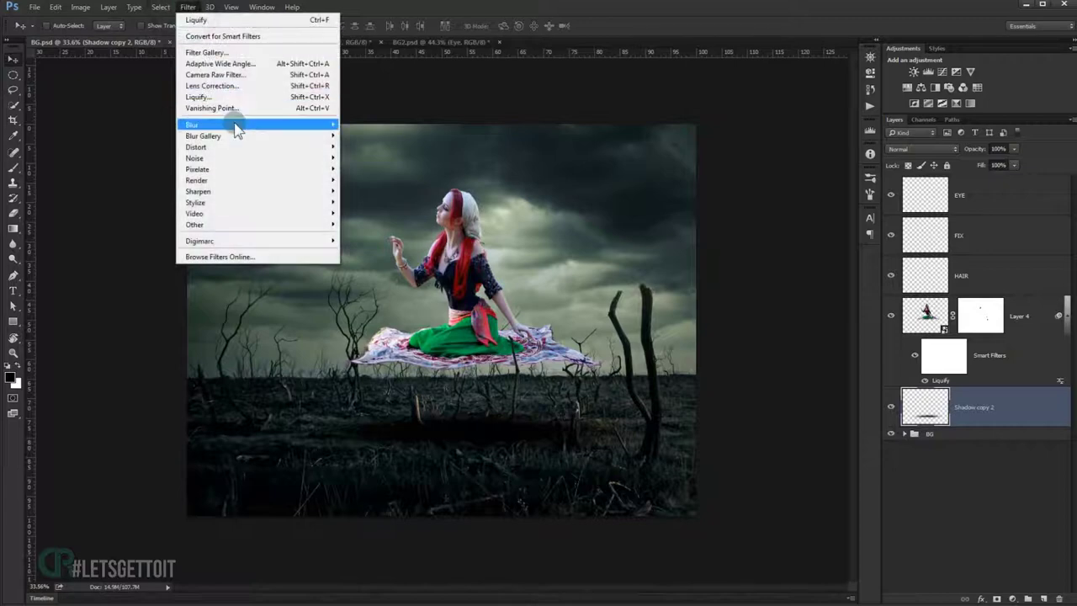
Apply a 4 px Gaussian Blur to the ground shadow and set its opacity to 70%.
click(371, 169)
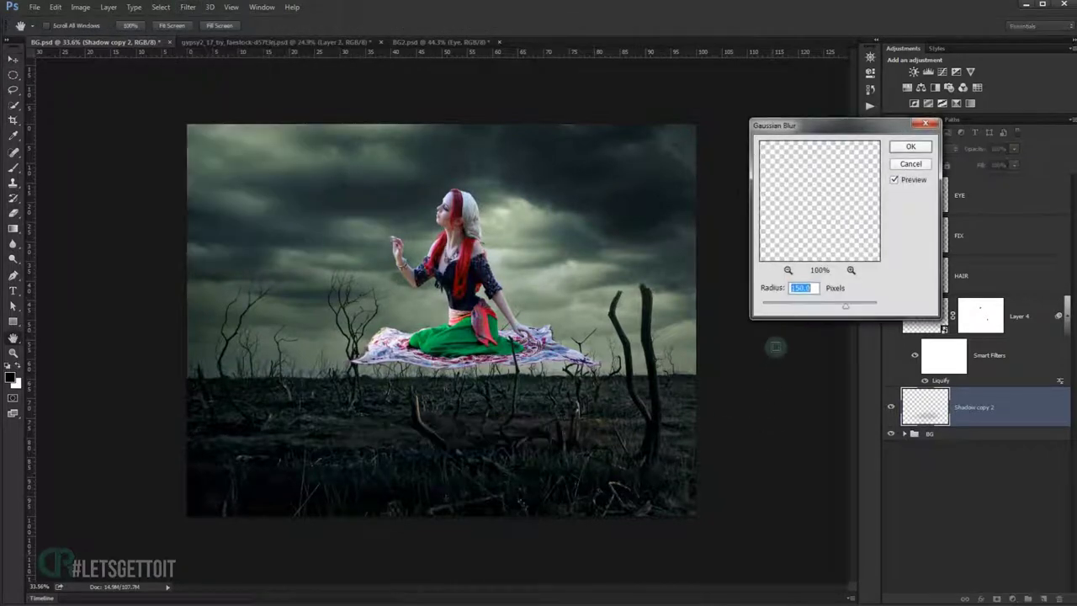
mouse_move(804, 310)
mouse_down()
mouse_move(789, 312)
mouse_move(822, 314)
mouse_up()
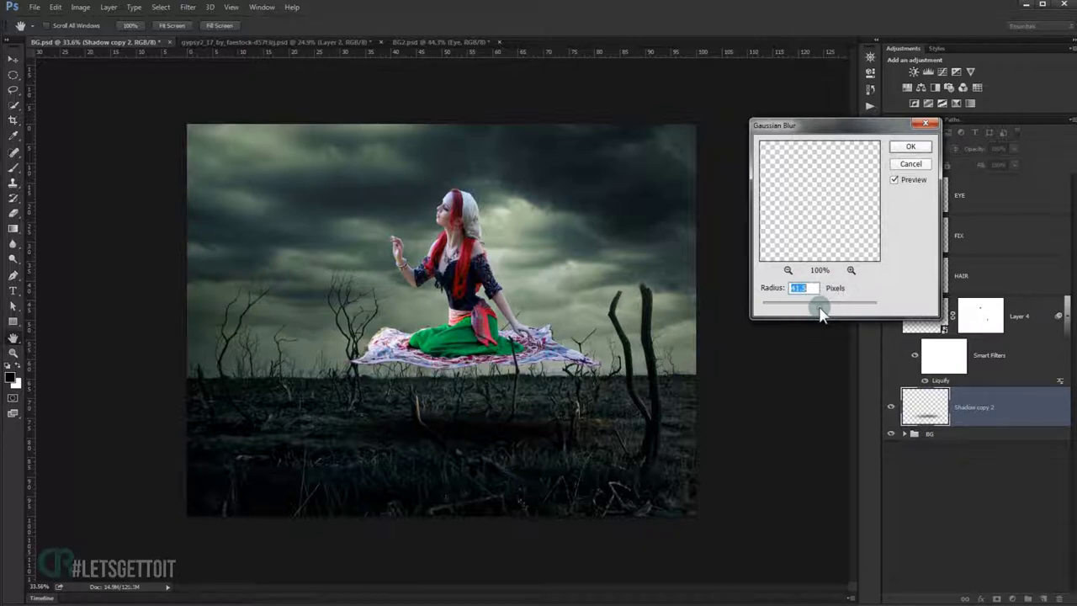
click(911, 146)
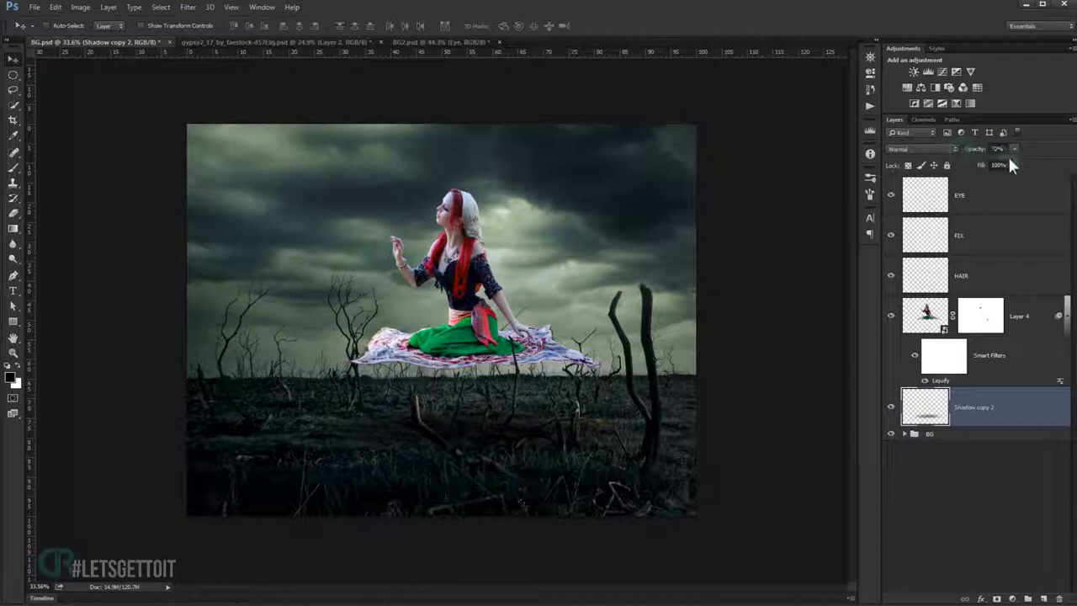
click(999, 148)
text(70)
Duplicate the blurred shadow layer and shrink and reshape the copy beneath the carpet.
key(ctrl+j)
key(ctrl+t)
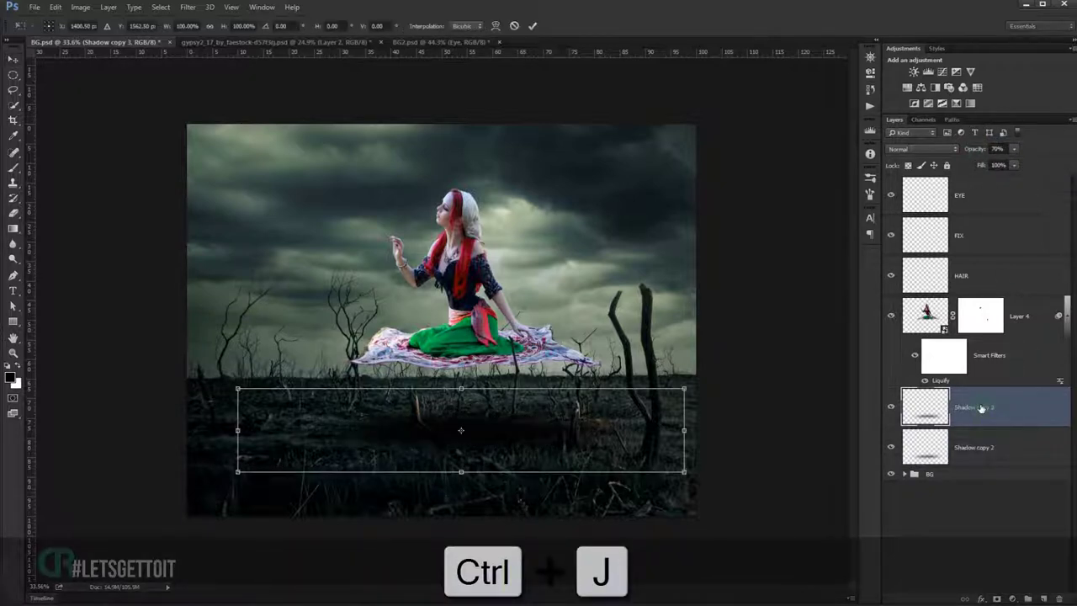
mouse_move(687, 474)
mouse_down()
mouse_move(594, 431)
mouse_move(654, 430)
mouse_up()
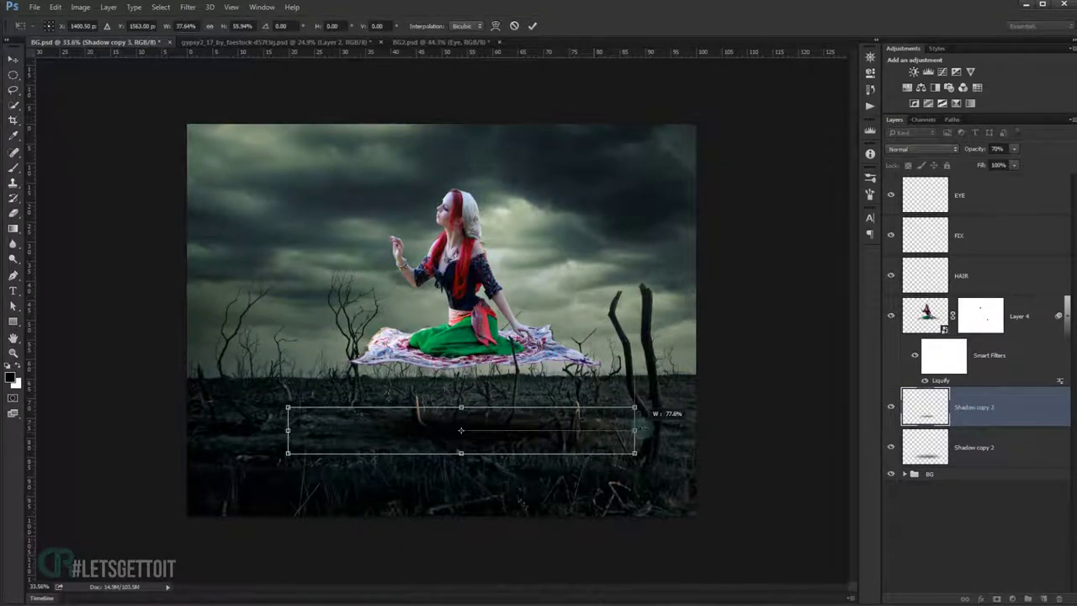
drag(461, 407, 461, 417)
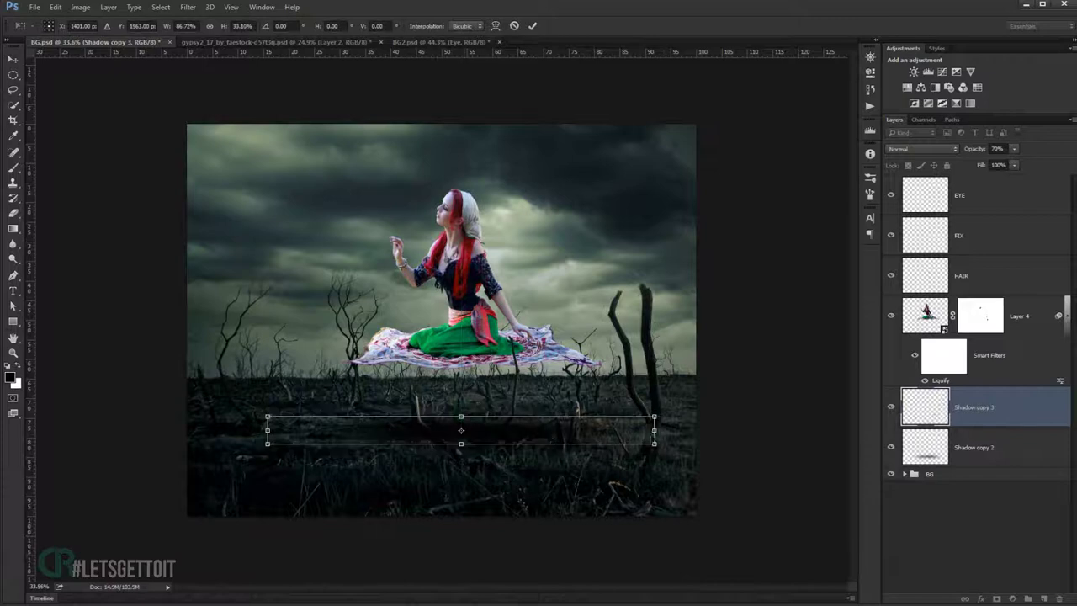
drag(654, 430, 601, 430)
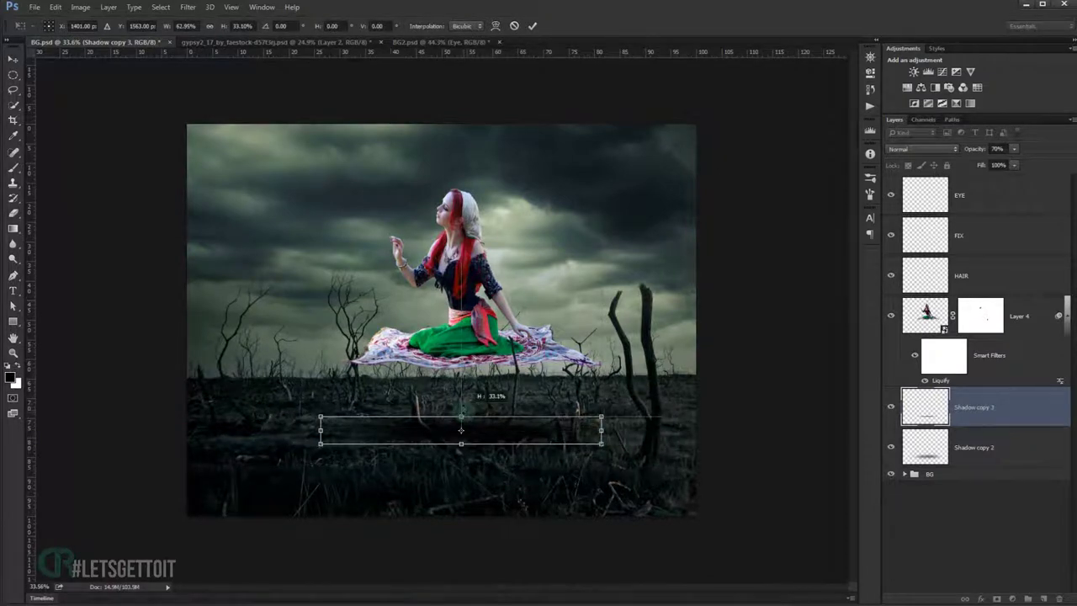
drag(461, 416, 461, 413)
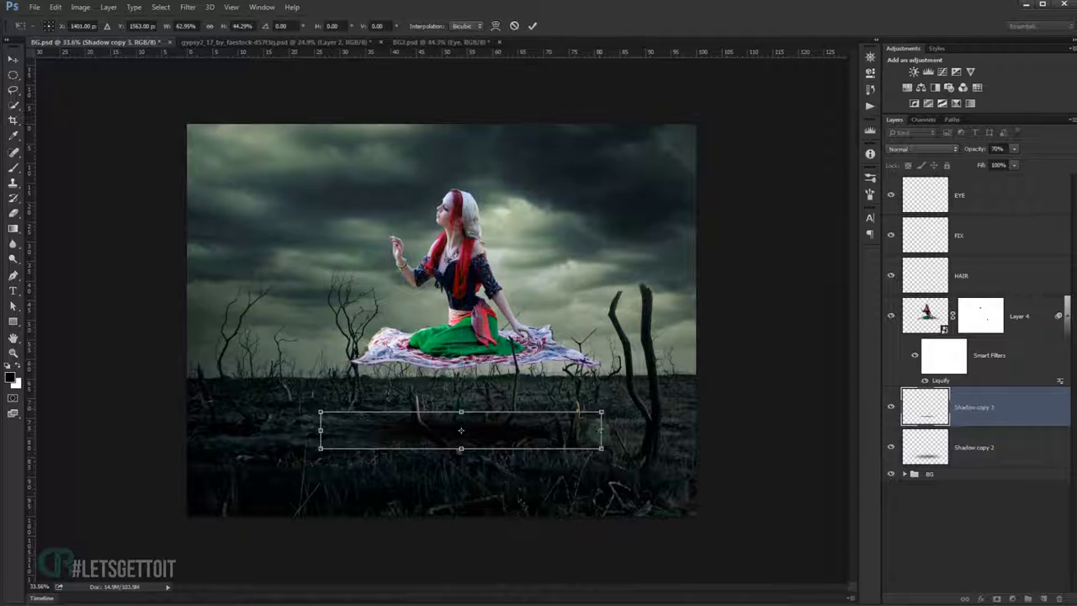
drag(600, 430, 616, 430)
key(Return)
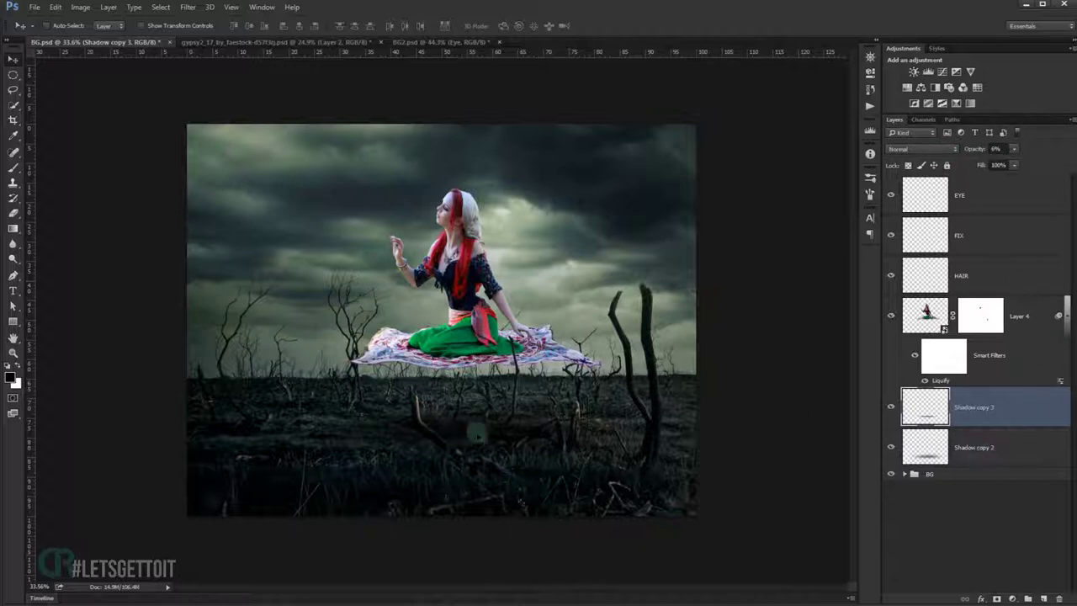
Merge Shadow copy 2 and the new copy into one Shadow copy 3 layer at 90% opacity.
scroll(474, 433, down, 2)
scroll(474, 433, down, 1)
scroll(480, 413, up, 2)
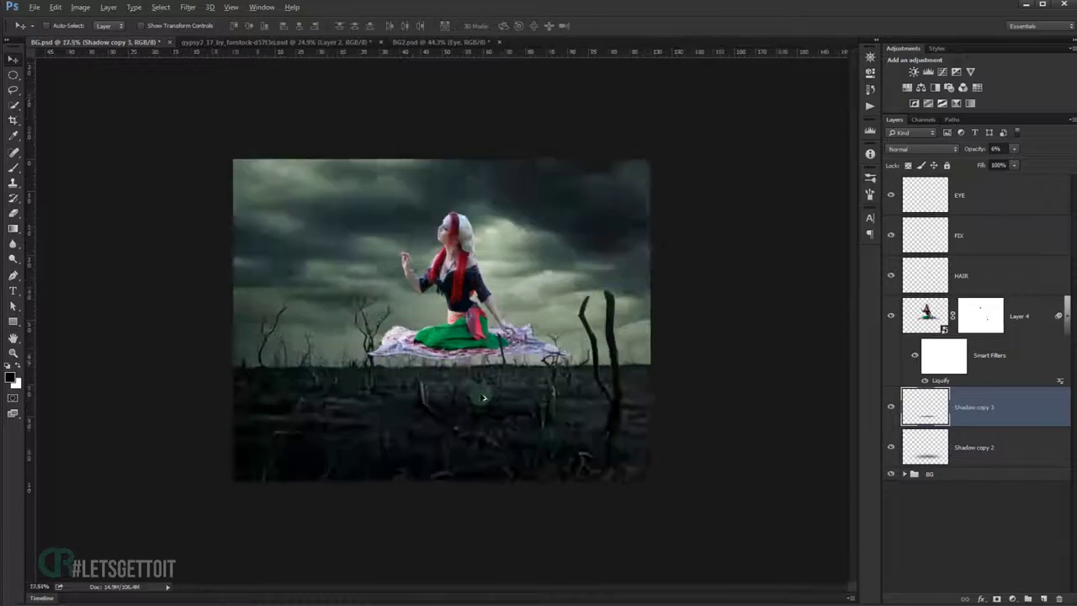
scroll(484, 397, up, 3)
scroll(483, 397, up, 2)
shift+click(1010, 447)
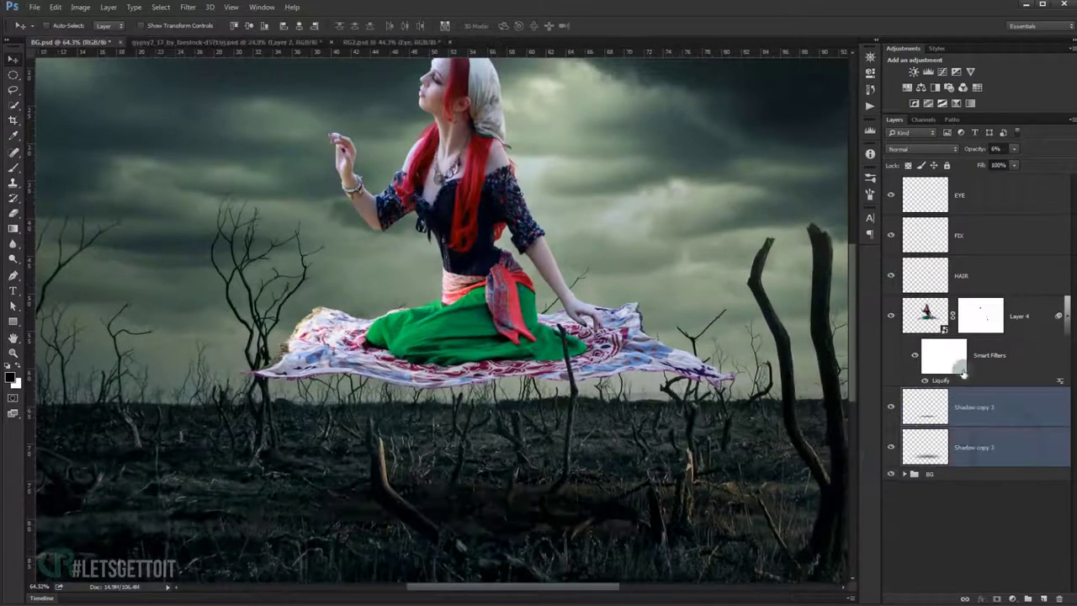
drag(963, 374, 988, 338)
key(ctrl+e)
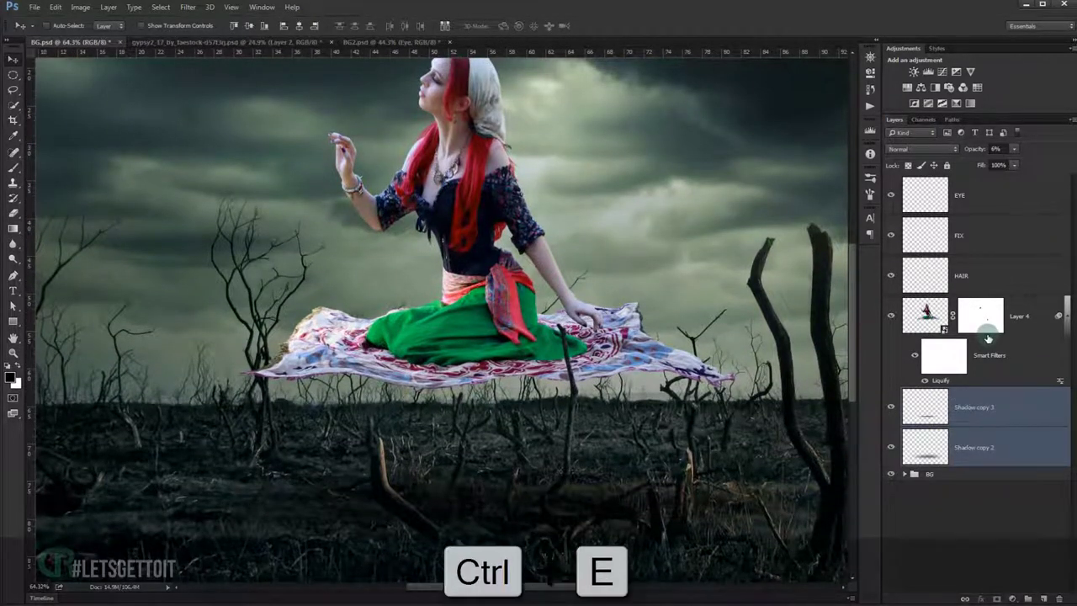
click(974, 149)
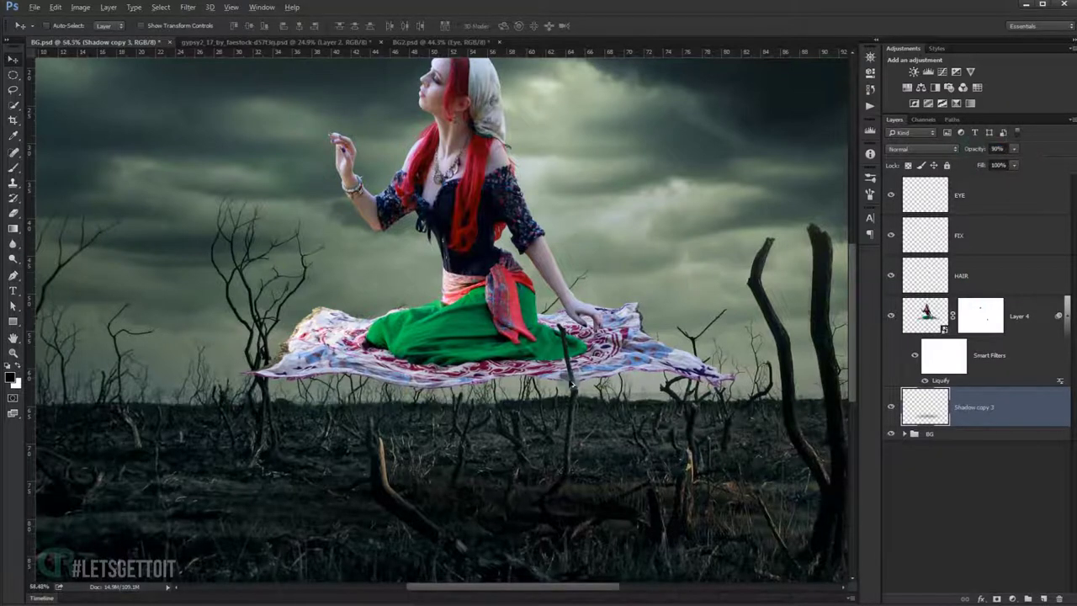
Free-transform the merged shadow across the ground under the carpet and commit it.
key(ctrl+0)
key(ctrl+t)
key(ctrl+0)
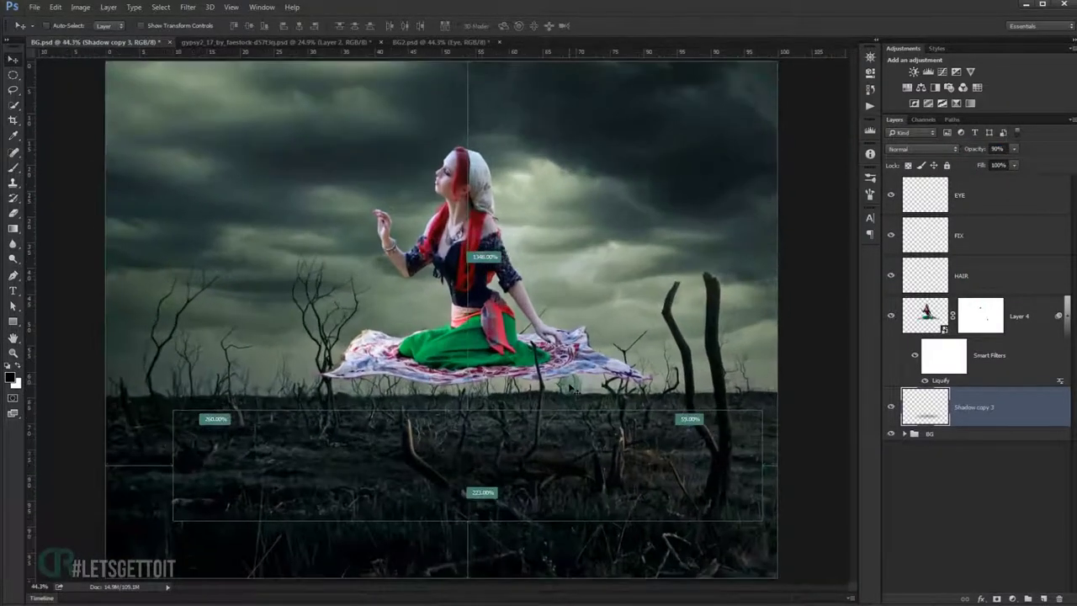
key(Return)
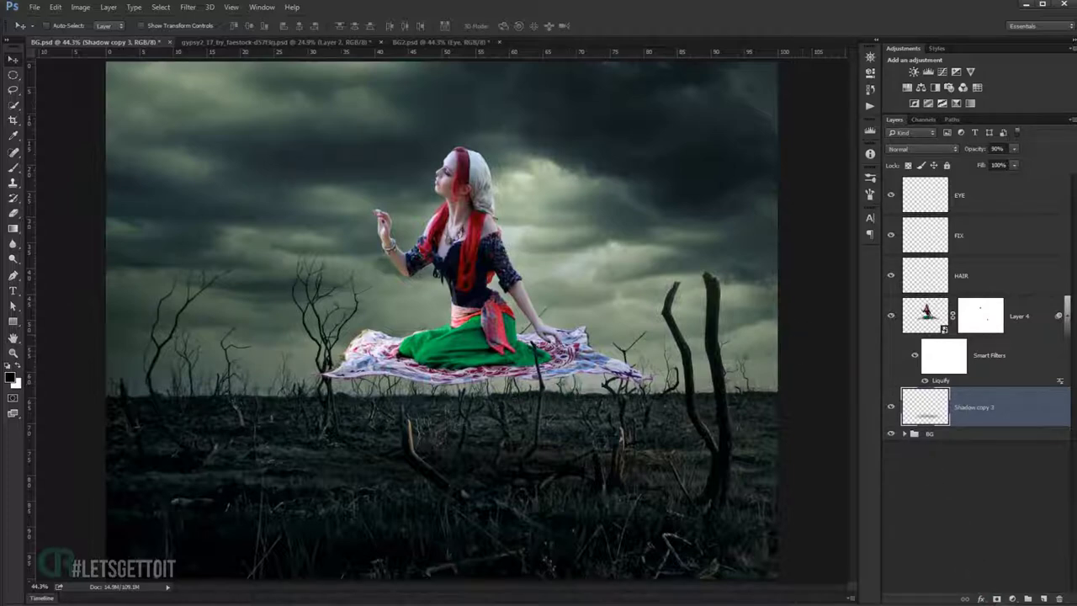
Add a layer mask to Shadow copy 3 and brush the shadow off the broken stump.
click(997, 600)
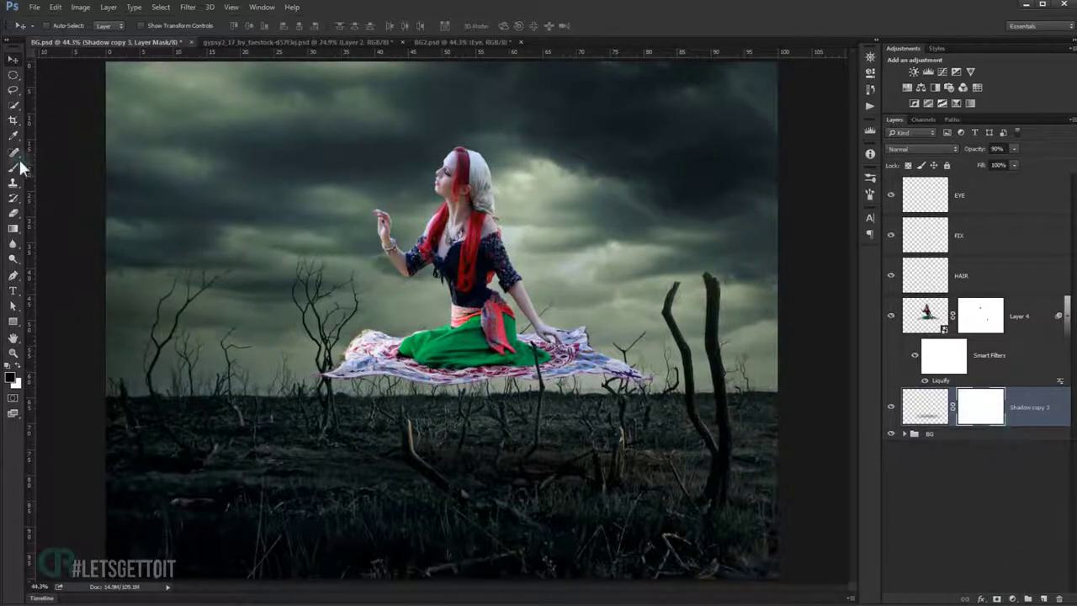
key(b)
scroll(452, 444, up, 5)
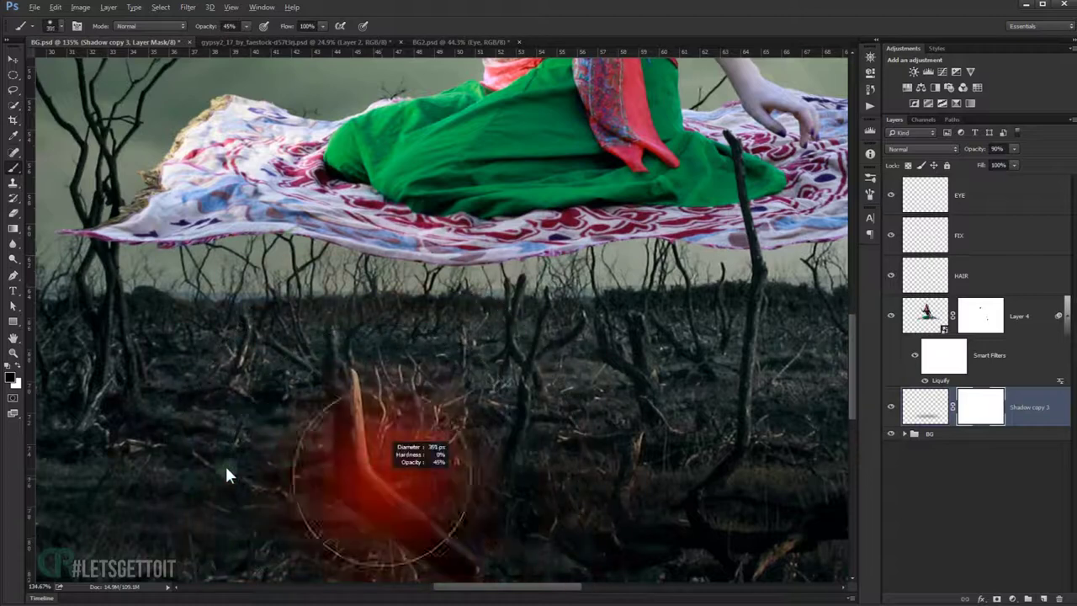
scroll(345, 395, down, 2)
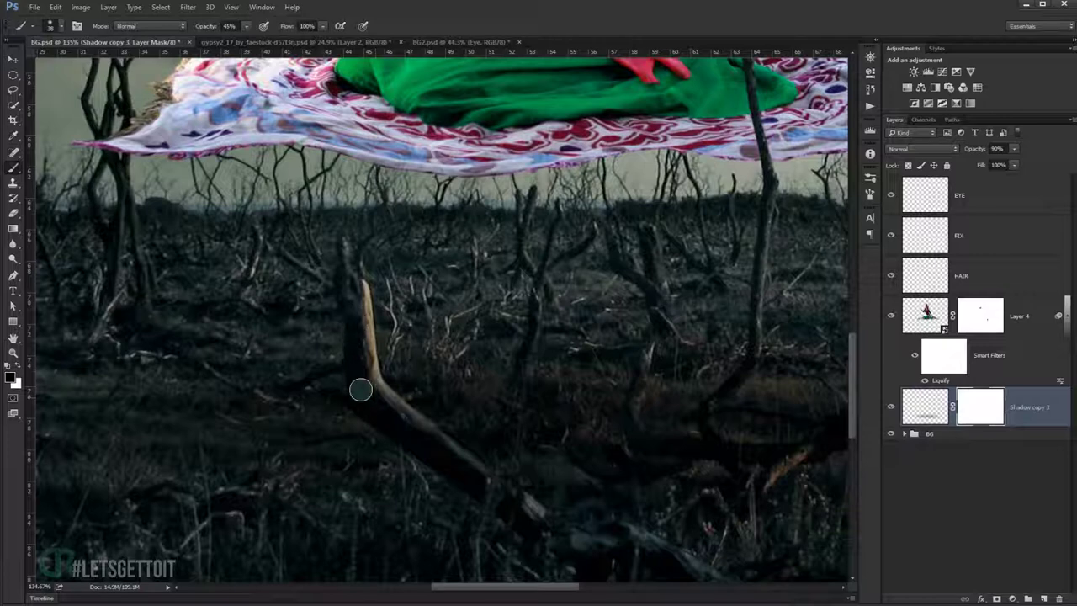
scroll(462, 474, down, 3)
scroll(446, 420, right, 4)
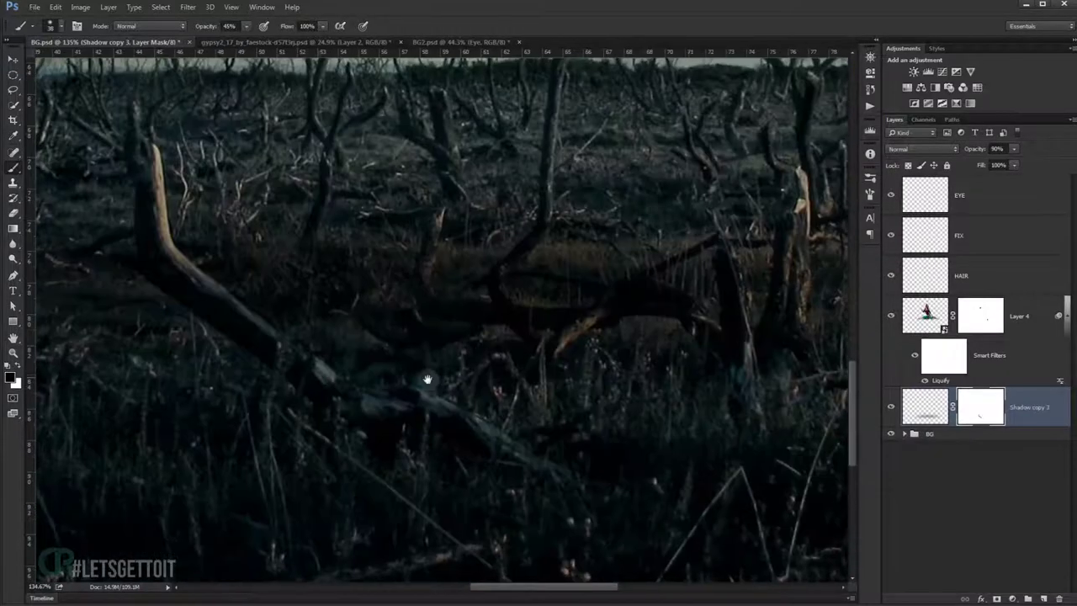
drag(735, 343, 755, 399)
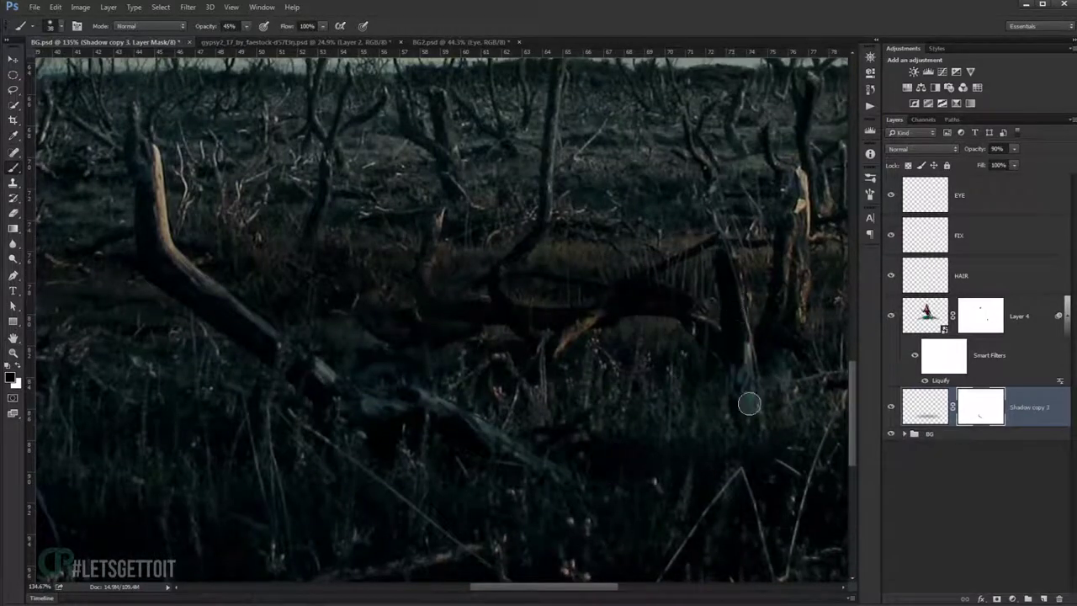
scroll(755, 399, down, 3)
scroll(559, 391, up, 2)
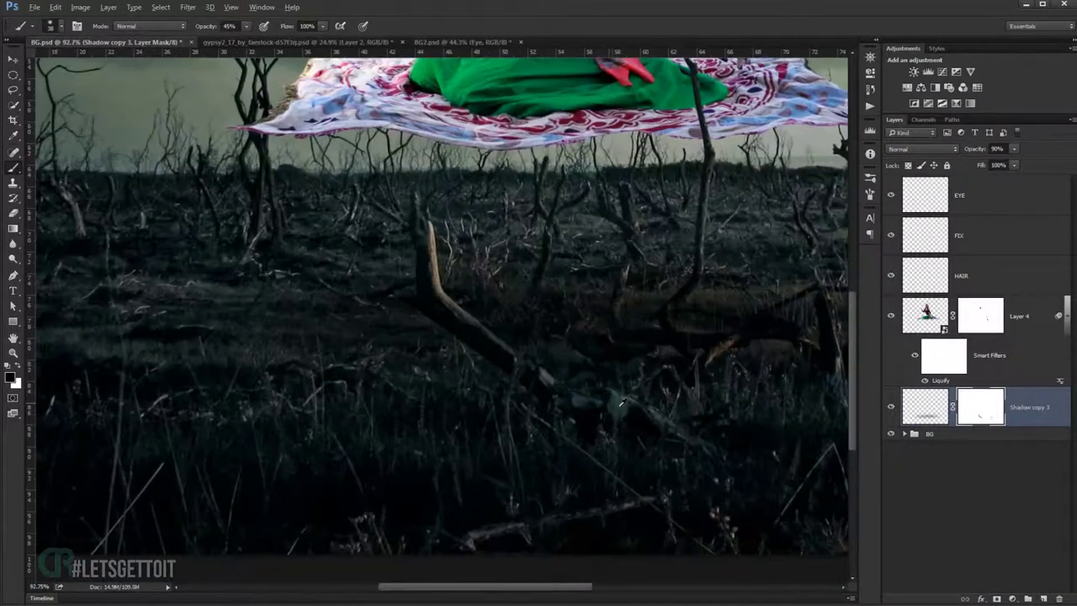
scroll(572, 354, down, 3)
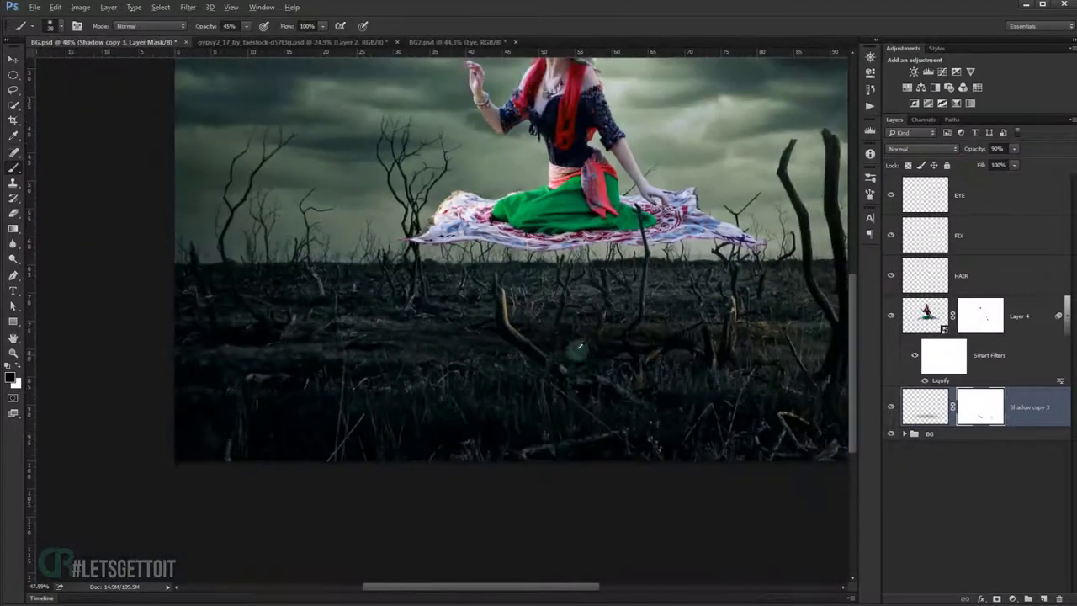
scroll(645, 384, down, 1)
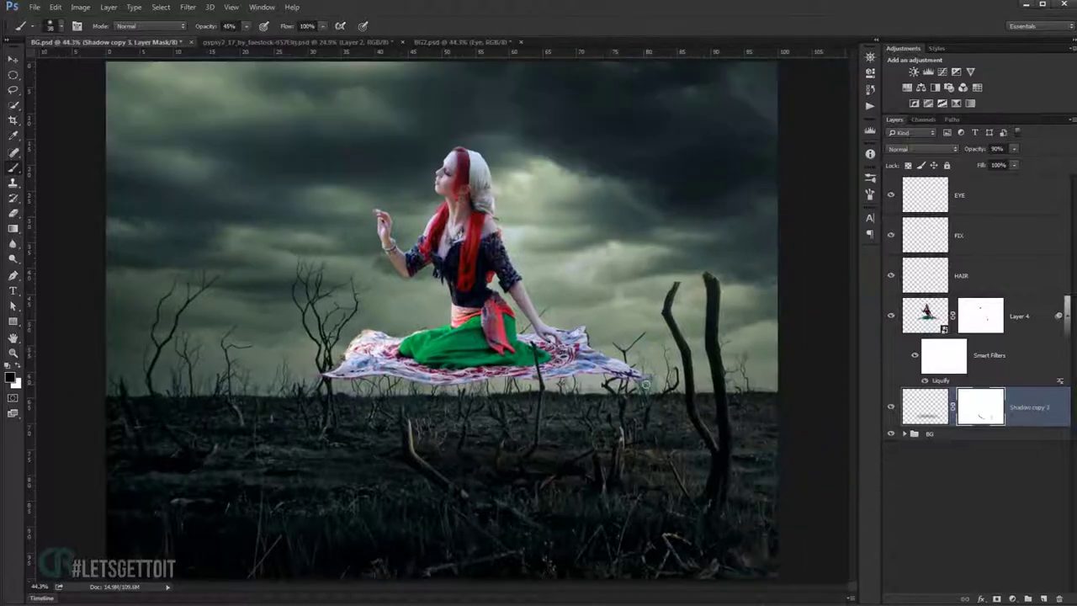
Group the layers from EYE to Shadow copy 3 into a group named Model.
shift+click(999, 204)
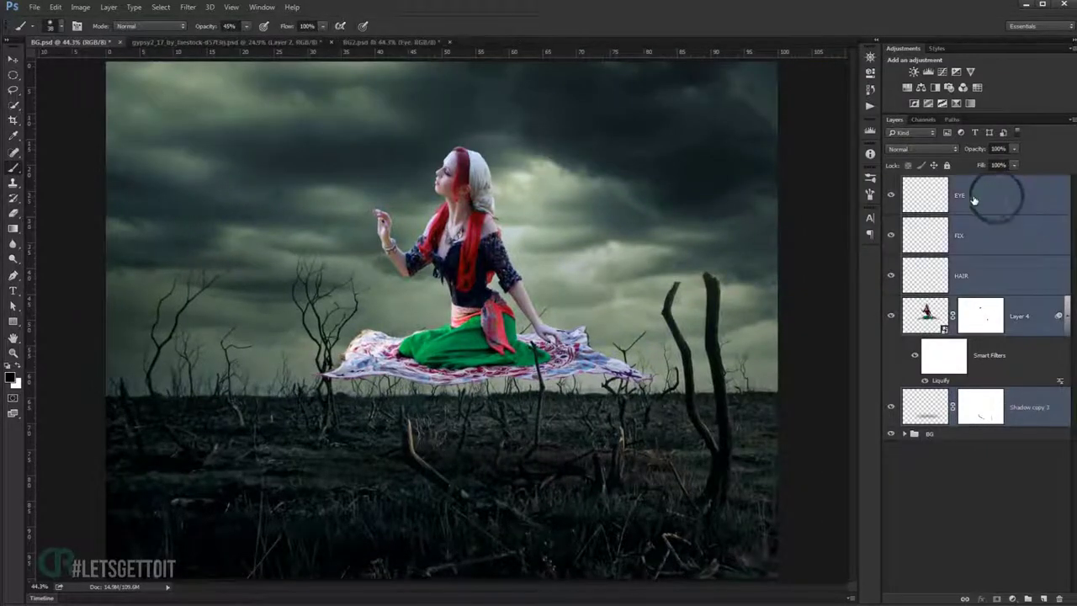
key(ctrl+g)
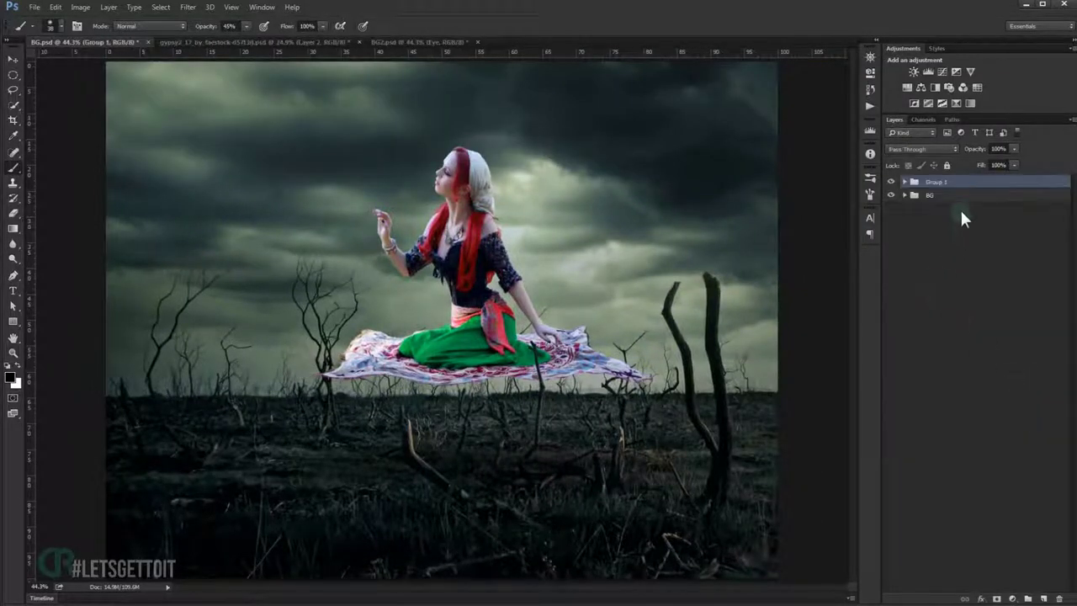
double_click(937, 181)
key(Return)
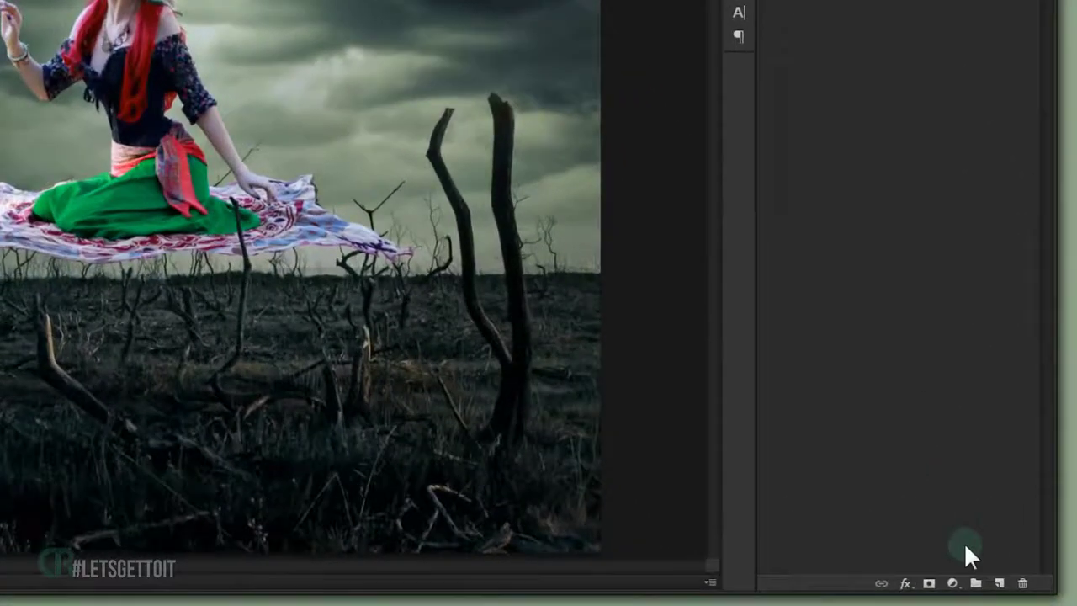
Add a Hue/Saturation layer at saturation -60 clipped to the Model group.
click(1012, 599)
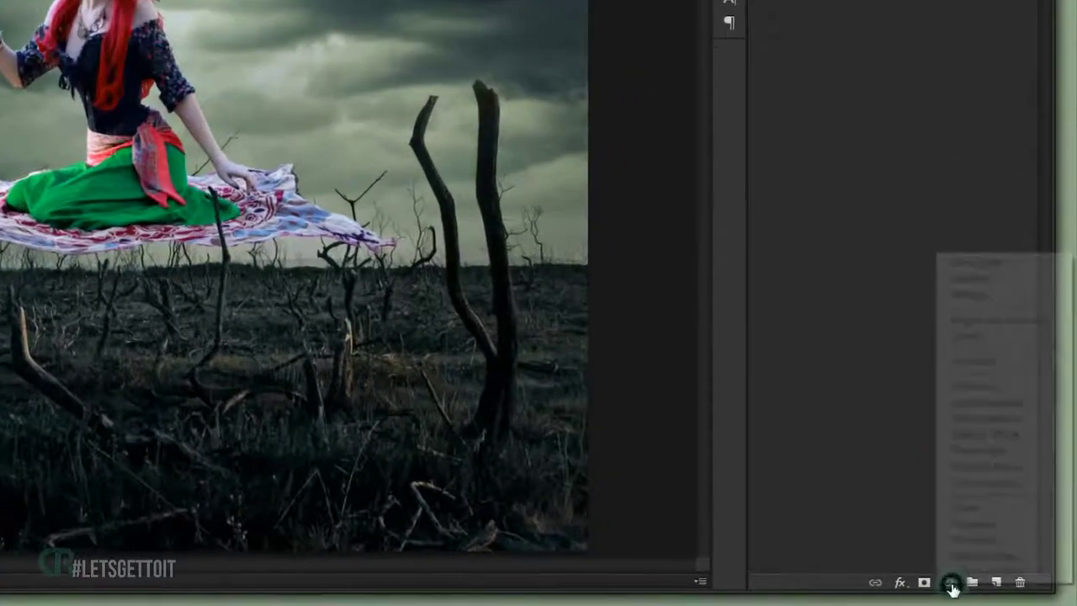
click(988, 406)
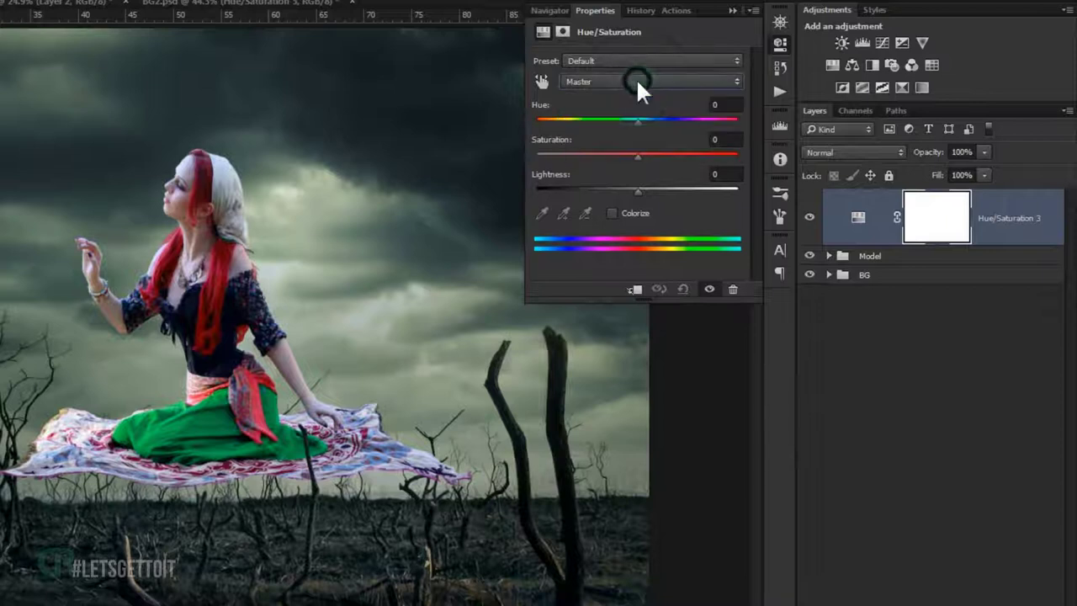
drag(634, 154, 593, 157)
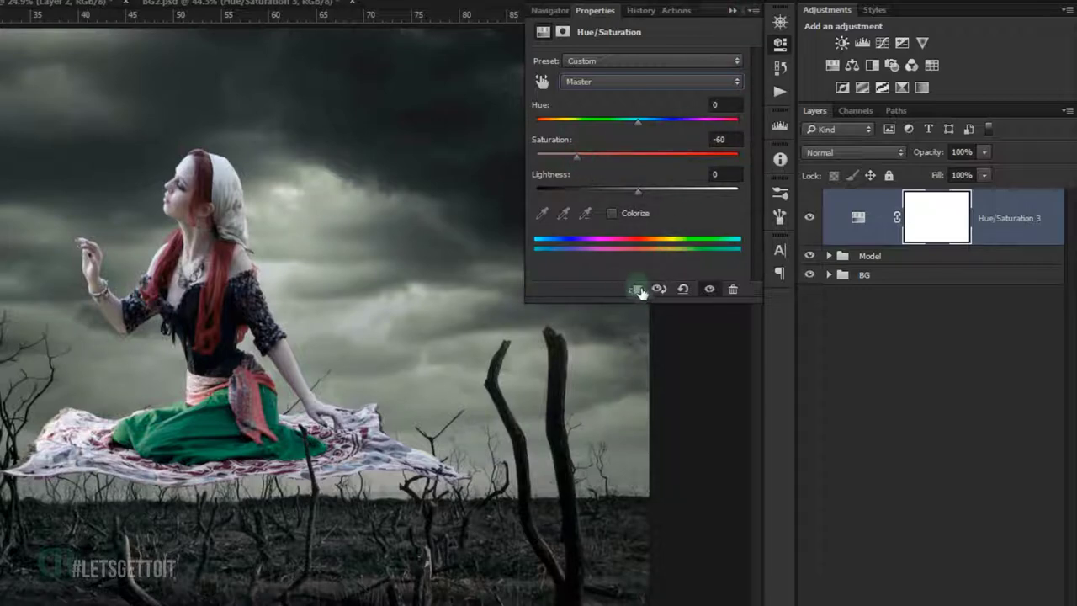
click(640, 290)
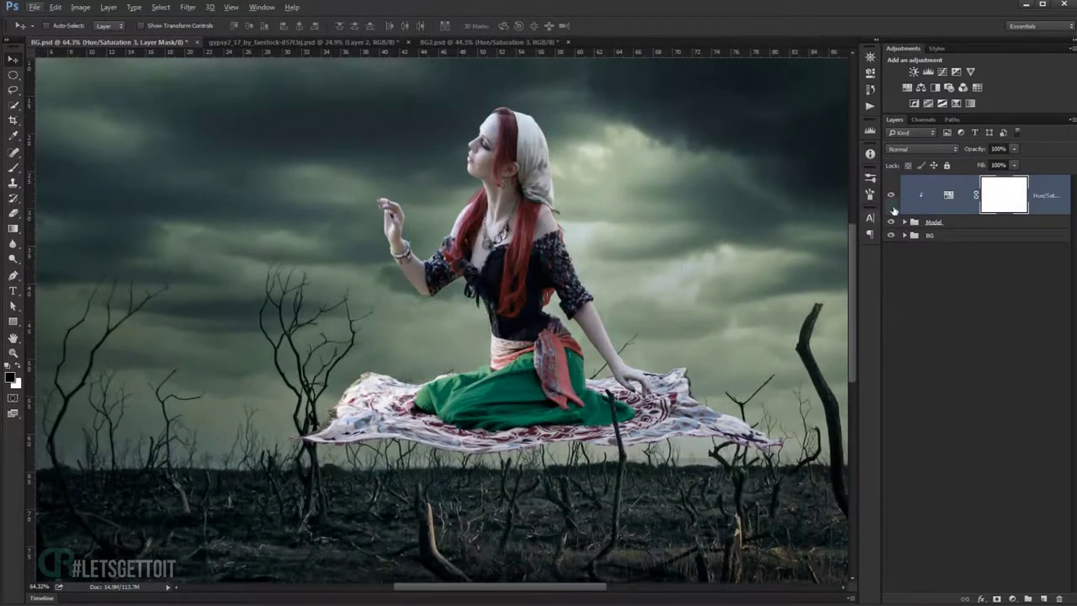
click(892, 196)
Paint the Hue/Saturation mask with a 34% opacity brush to restore colour on head, hair and lips.
click(18, 167)
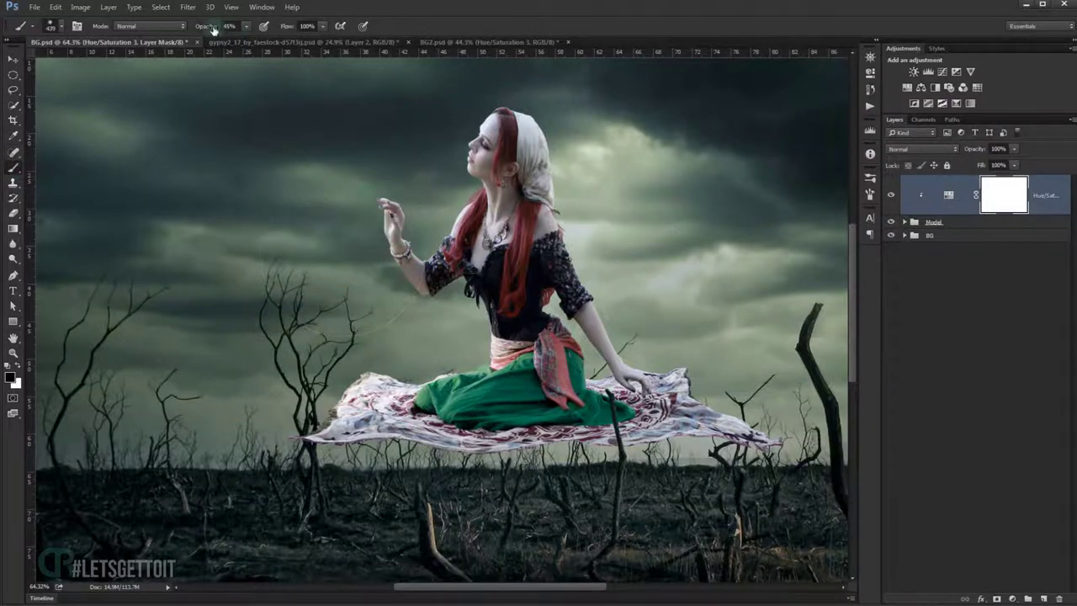
text(34)
key(Return)
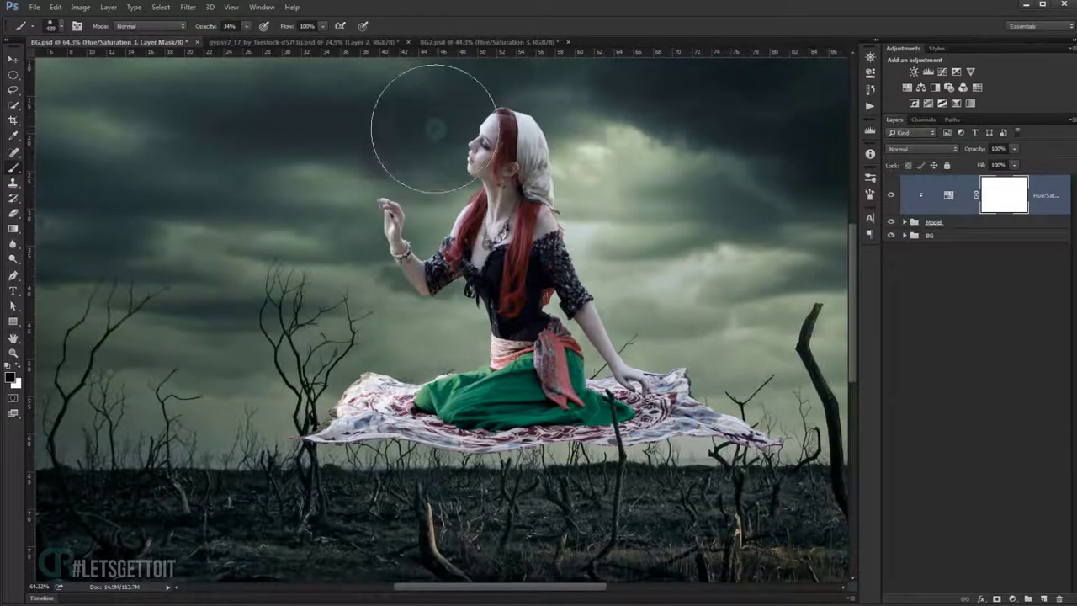
click(440, 122)
key(bracketleft)
key(bracketleft)
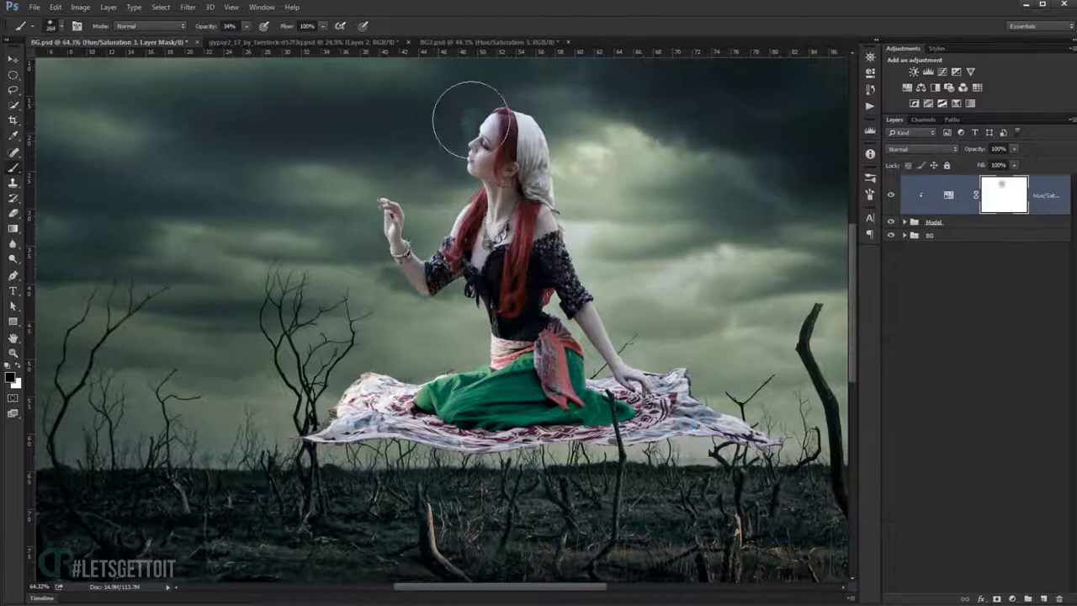
drag(440, 205, 421, 206)
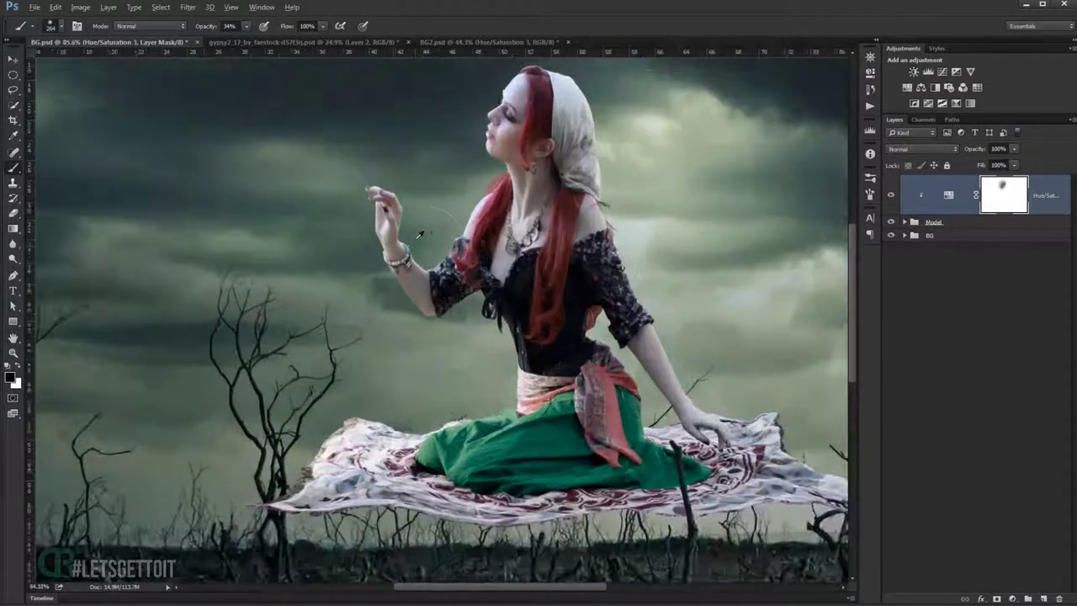
scroll(404, 215, up, 3)
scroll(384, 271, up, 5)
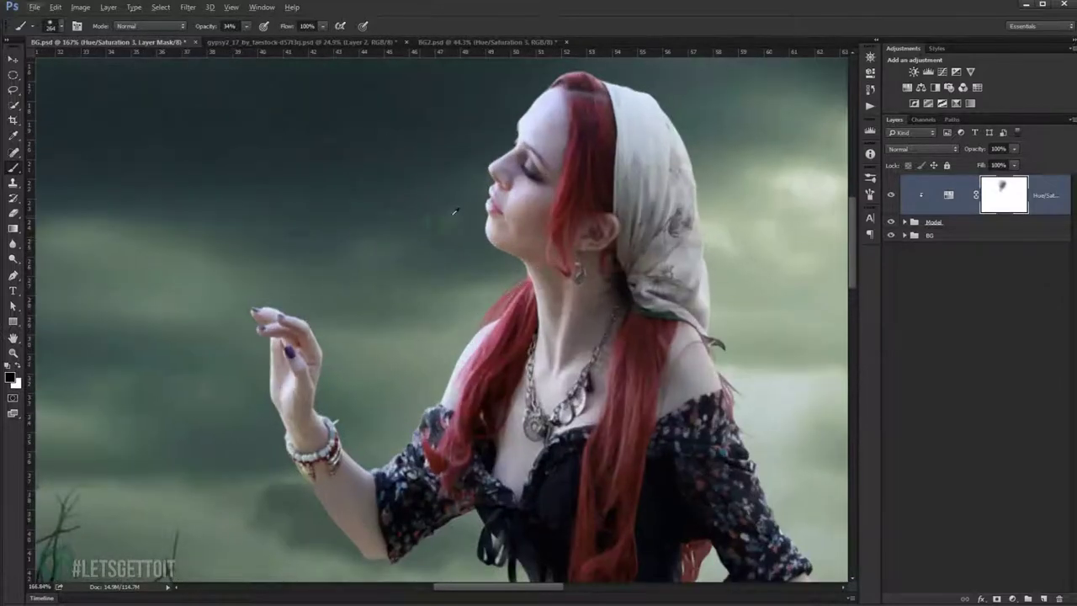
drag(445, 211, 376, 229)
scroll(437, 215, up, 2)
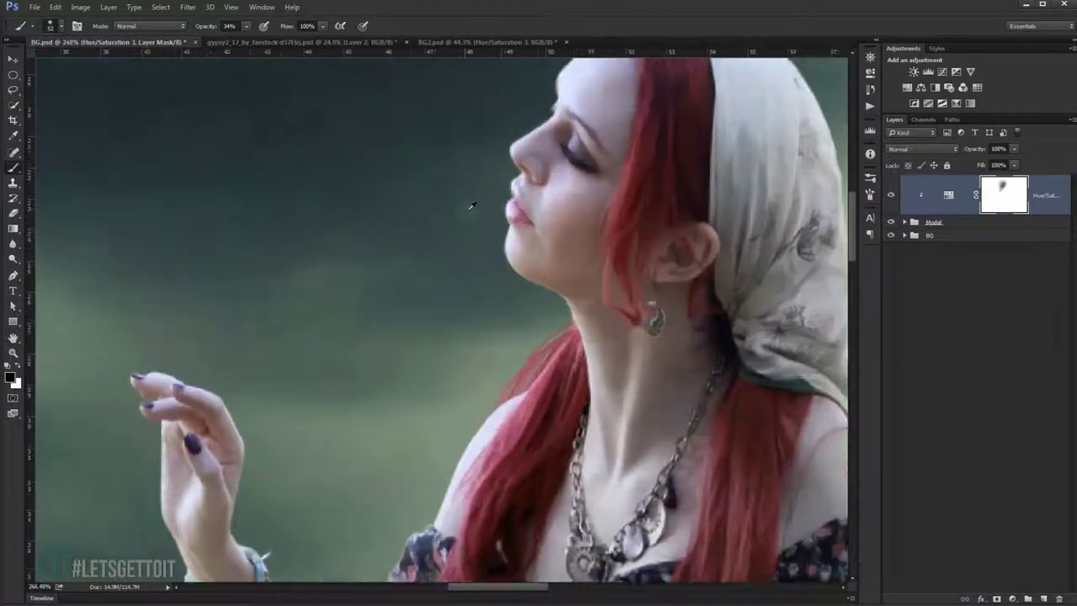
scroll(447, 210, up, 2)
drag(211, 29, 266, 29)
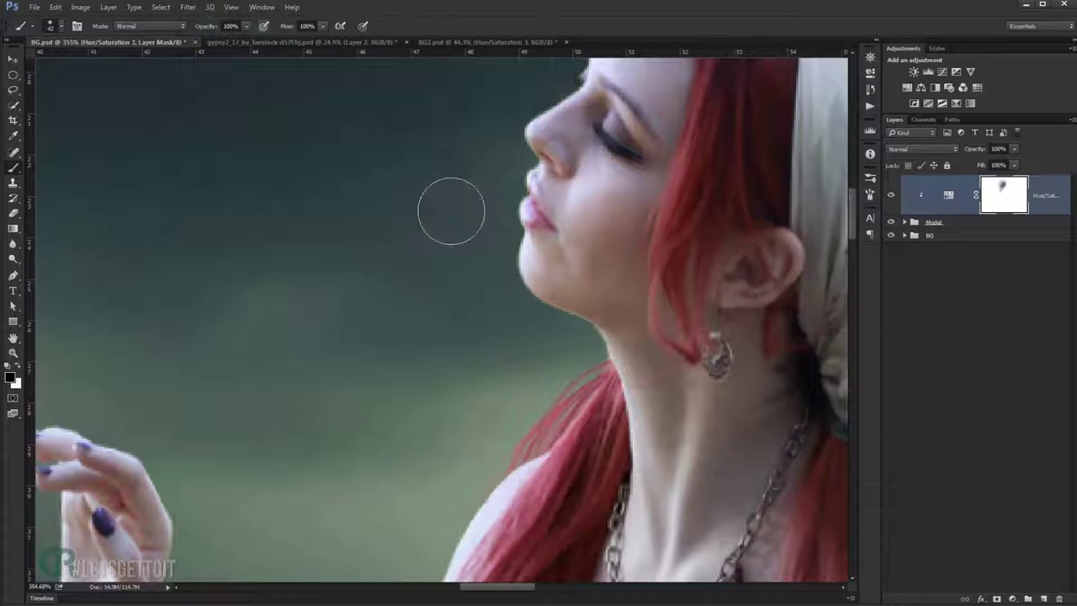
drag(452, 218, 439, 221)
mouse_move(525, 206)
mouse_down()
mouse_move(505, 204)
mouse_move(541, 220)
mouse_up()
Paint the mask over the green skirt and carpet to bring back their colour.
scroll(515, 197, down, 3)
scroll(515, 197, down, 3)
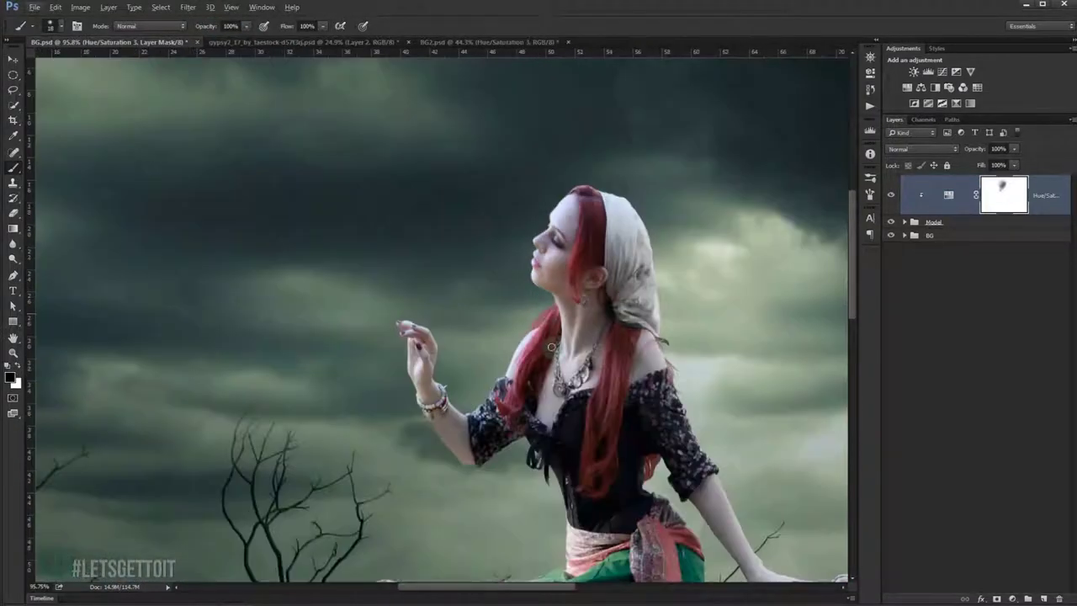
mouse_move(415, 538)
mouse_down()
mouse_move(415, 316)
mouse_move(456, 324)
mouse_up()
key(ctrl+r)
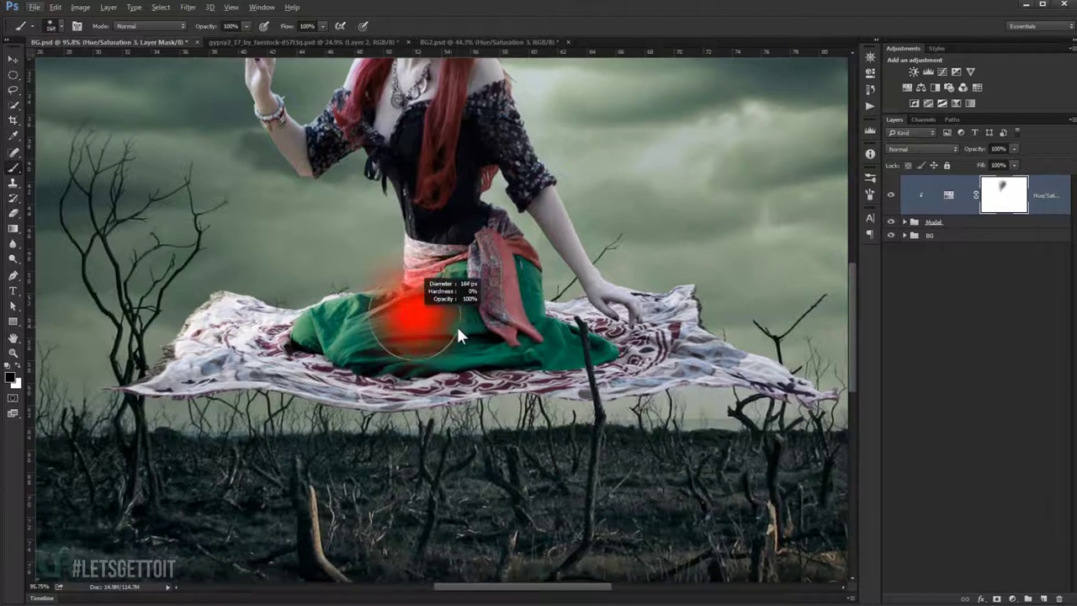
mouse_move(303, 353)
mouse_down()
mouse_move(448, 370)
mouse_move(418, 377)
mouse_up()
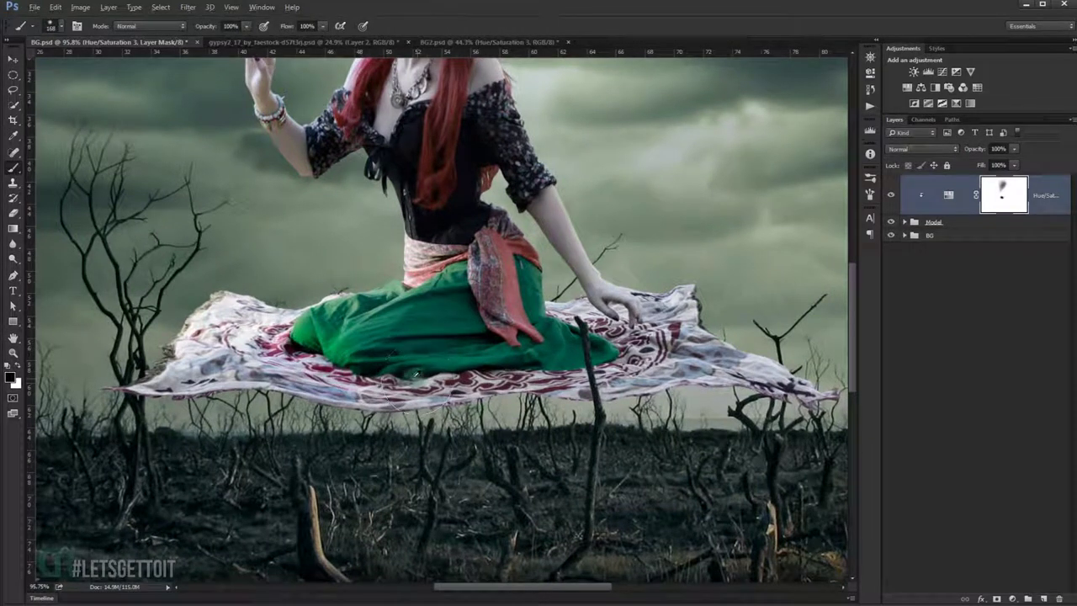
drag(213, 30, 187, 30)
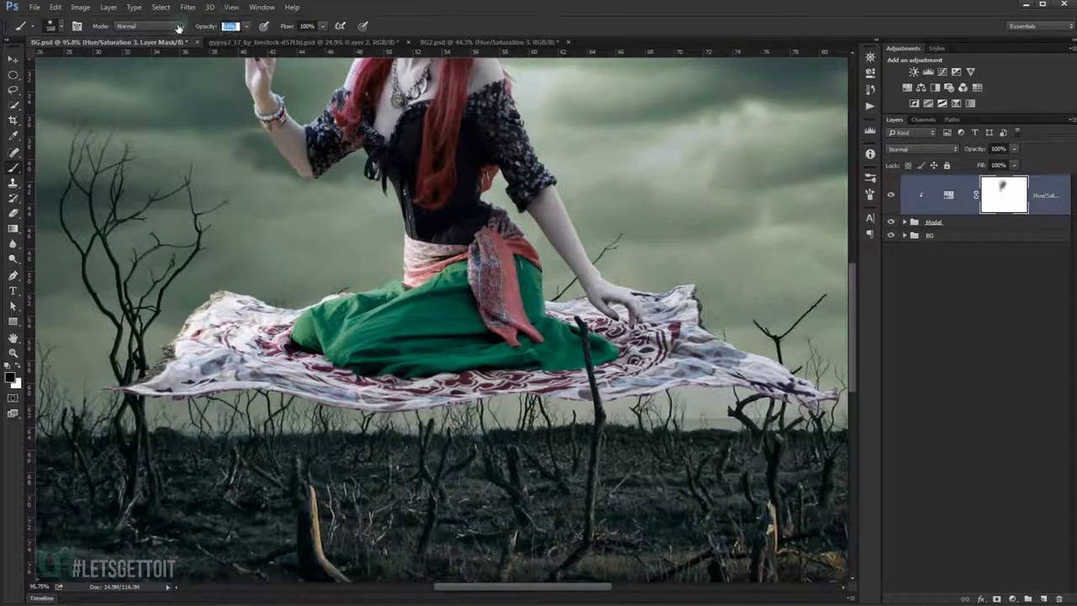
mouse_move(358, 345)
mouse_down()
mouse_move(503, 299)
mouse_move(525, 337)
mouse_up()
scroll(525, 337, down, 2)
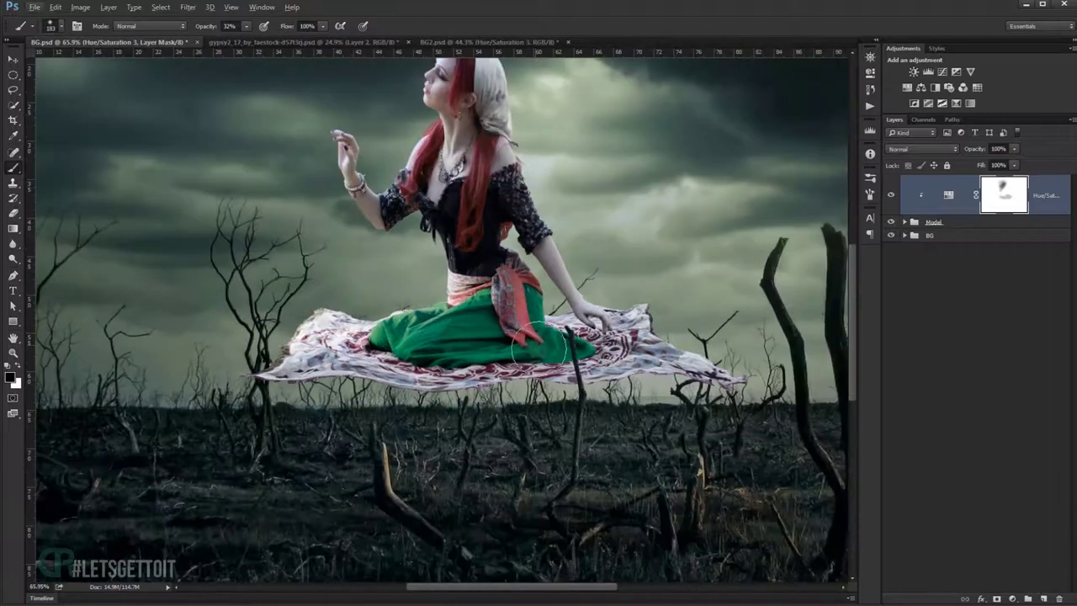
mouse_move(631, 353)
mouse_down()
mouse_move(440, 354)
mouse_move(502, 374)
mouse_up()
scroll(503, 370, down, 2)
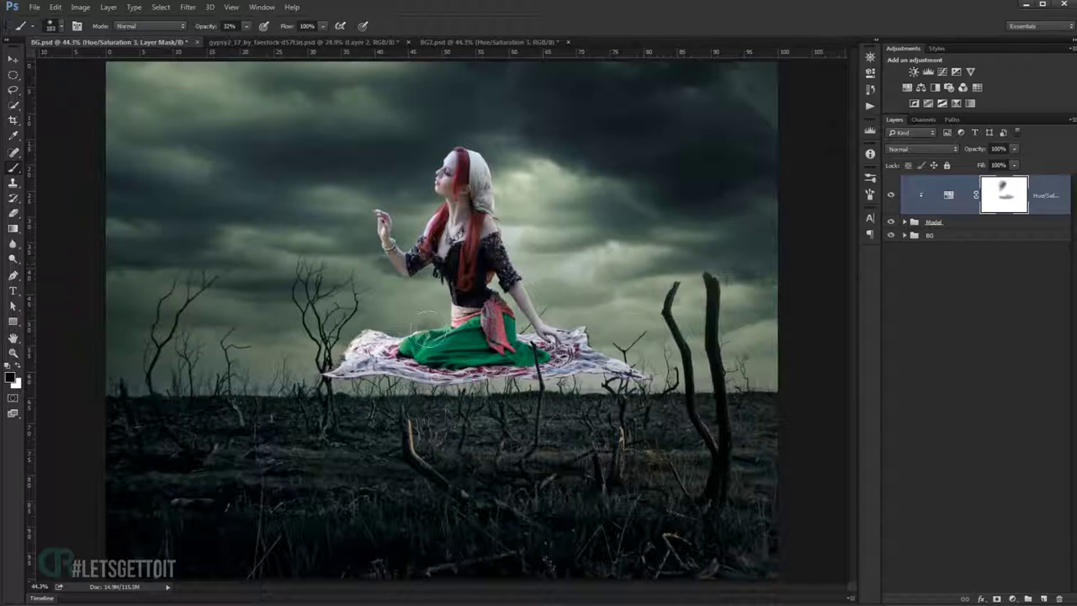
Add a new empty layer named 'Carpet decorations' above the adjustment layer.
click(1044, 600)
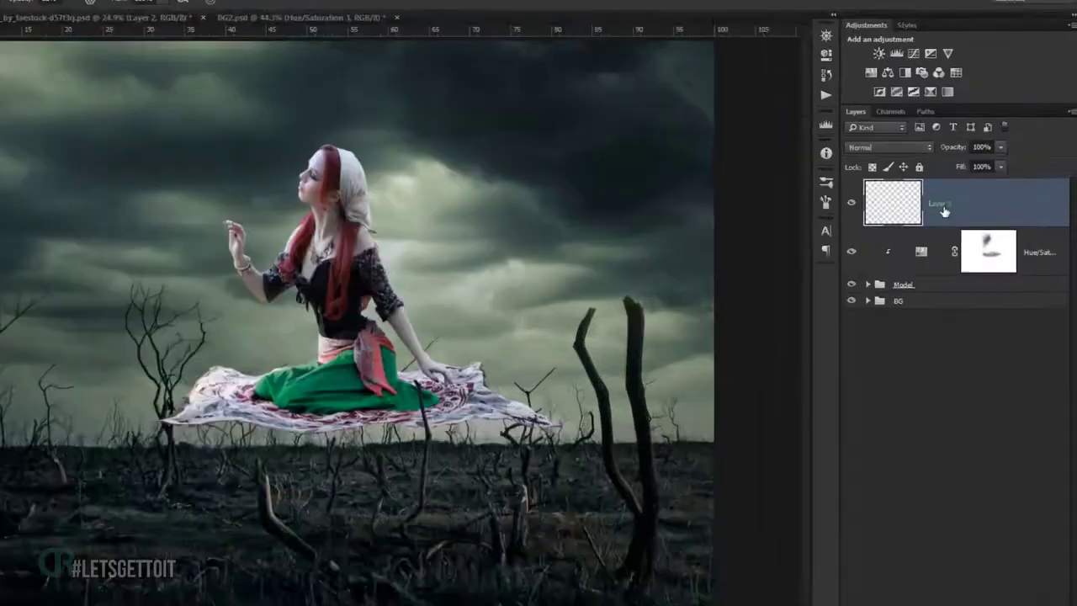
double_click(997, 196)
text(Ca)
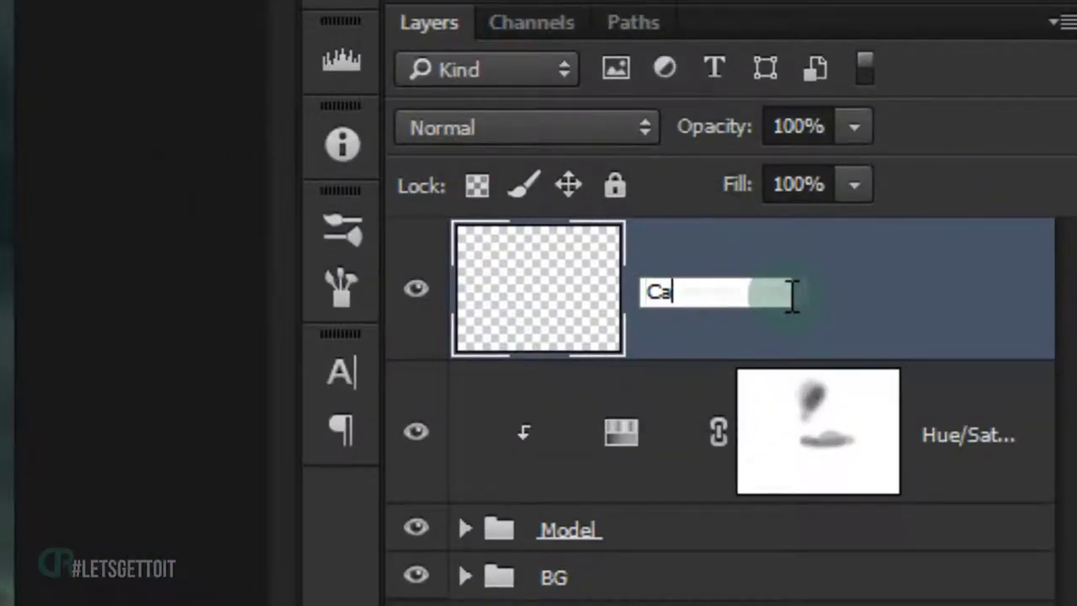
text(rpet decorations)
key(Return)
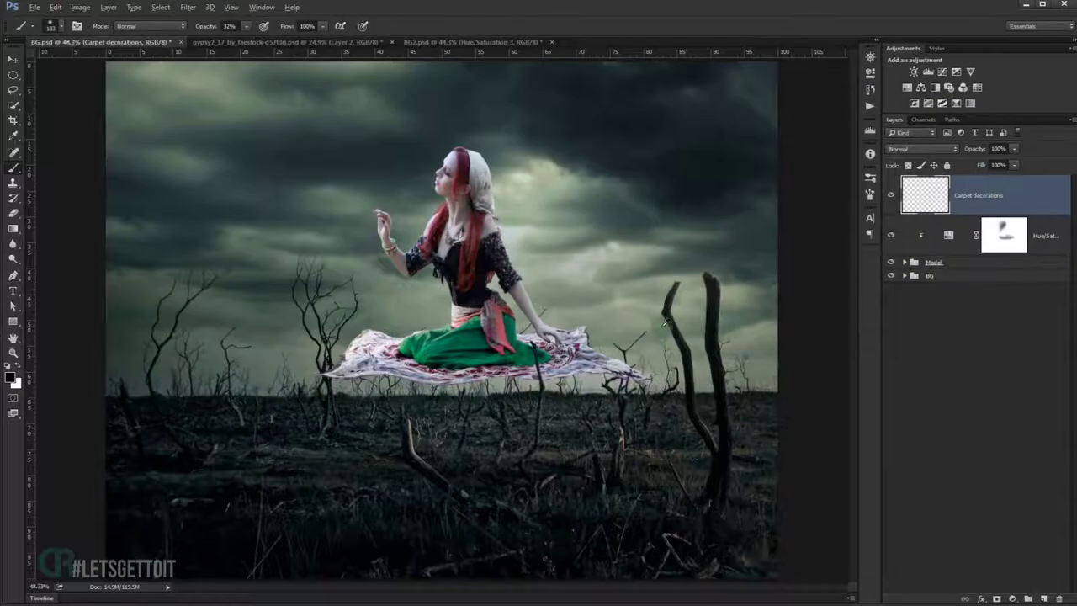
scroll(505, 319, up, 1)
scroll(421, 311, up, 1)
scroll(387, 307, up, 1)
scroll(368, 305, up, 1)
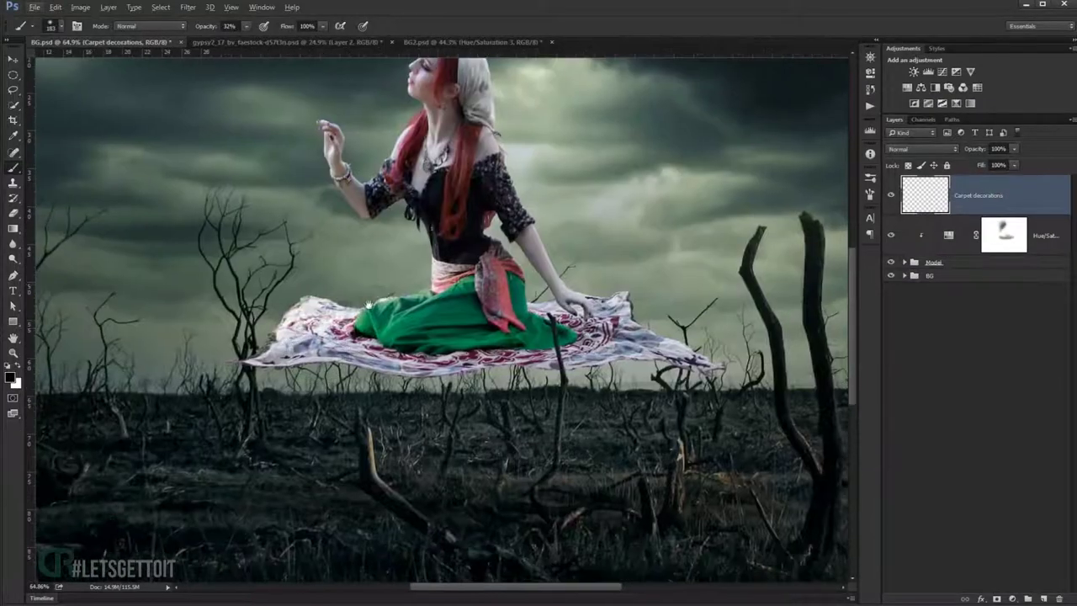
scroll(336, 353, up, 1)
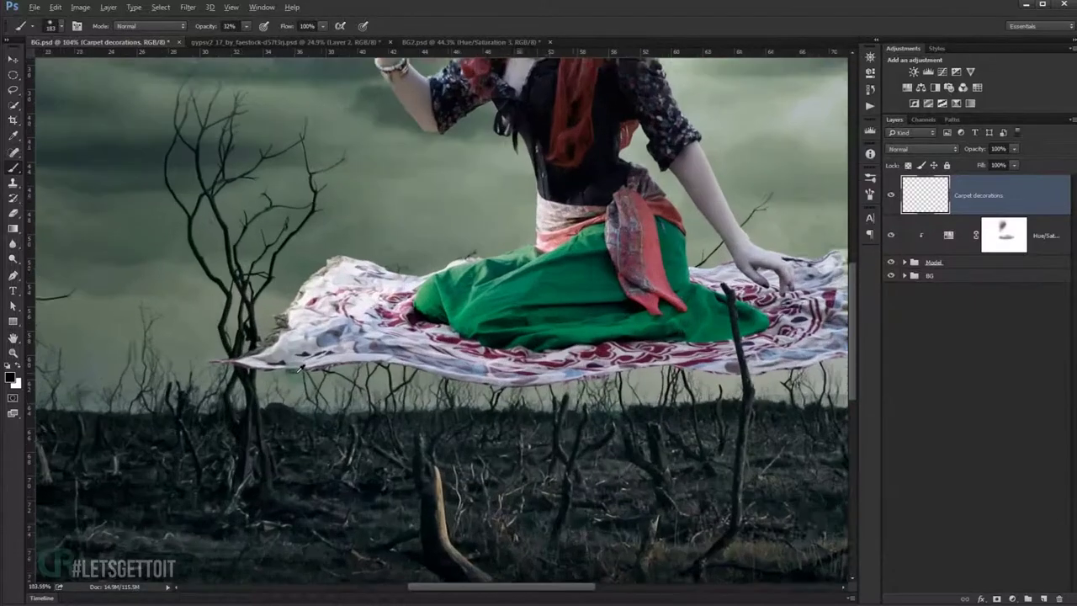
scroll(278, 328, up, 1)
scroll(227, 296, up, 1)
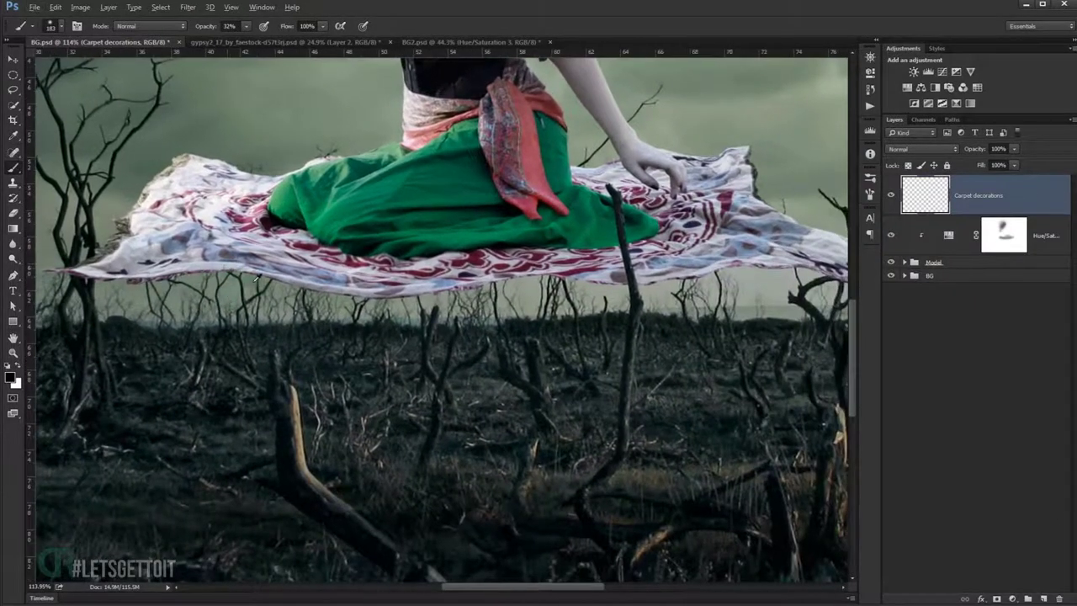
scroll(257, 277, down, 2)
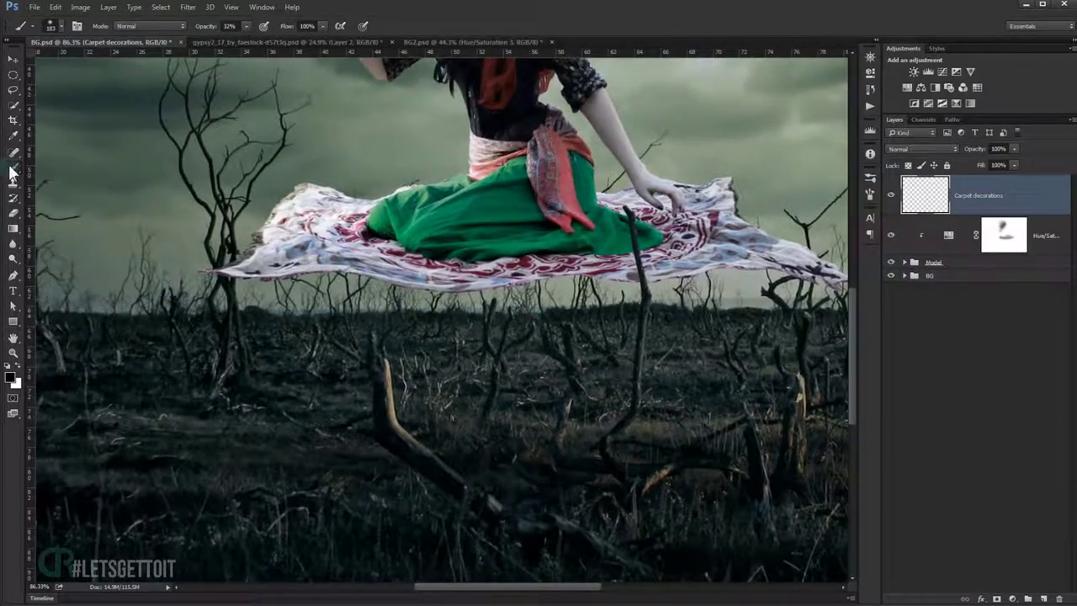
Reset the brushes to defaults without saving the current set, and pick the 112 grass brush.
right_click(132, 173)
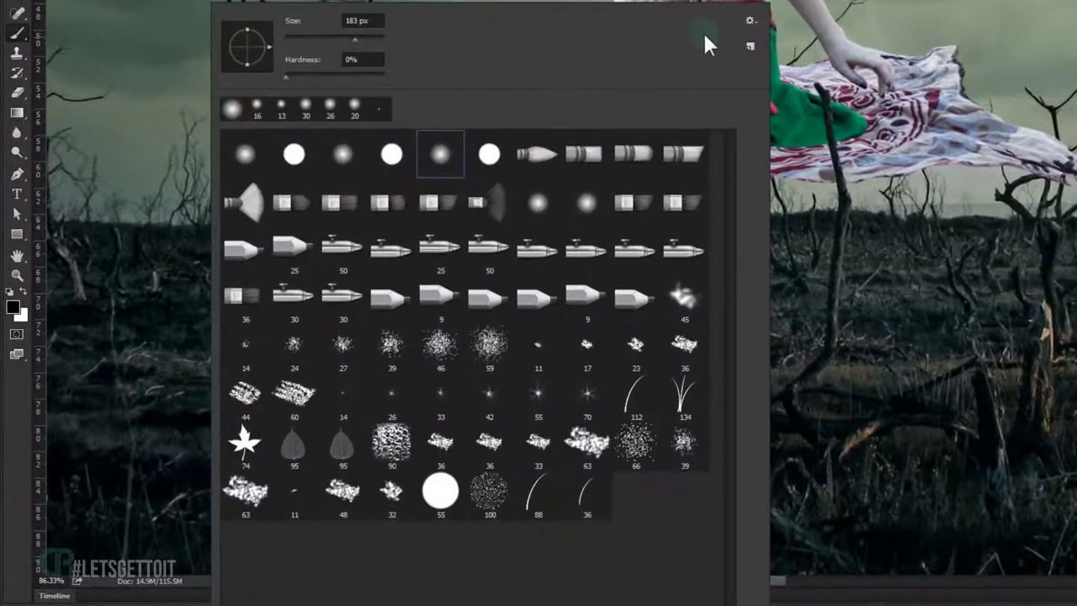
click(750, 21)
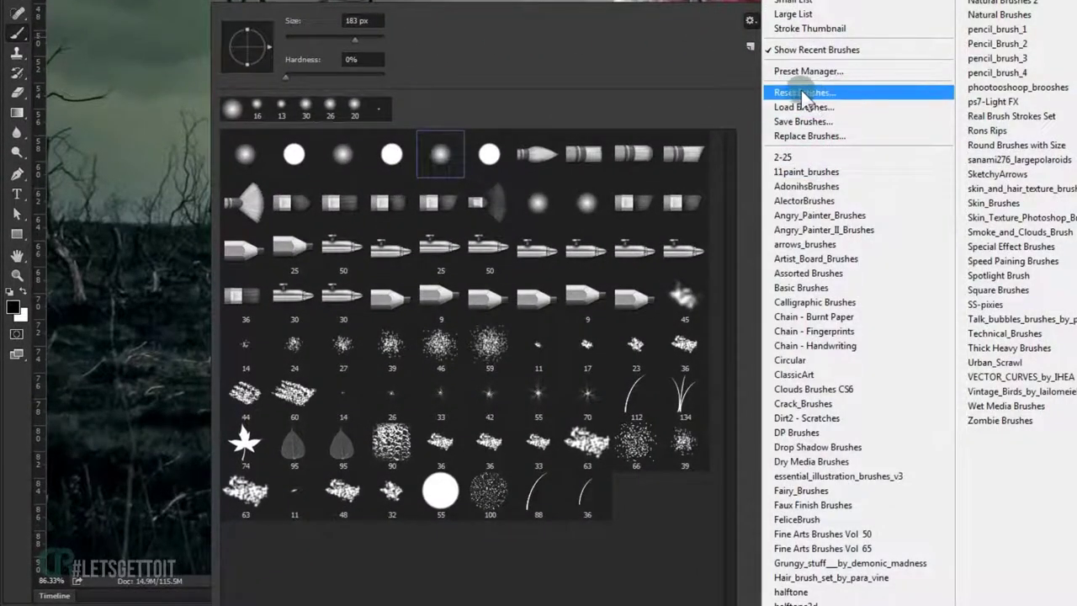
click(875, 92)
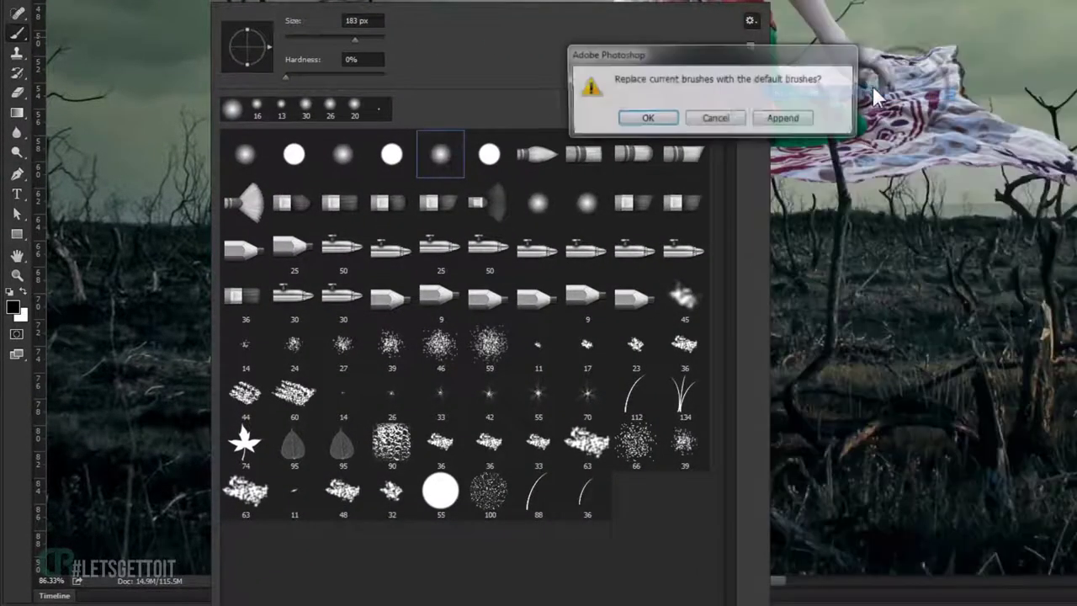
click(644, 120)
click(707, 121)
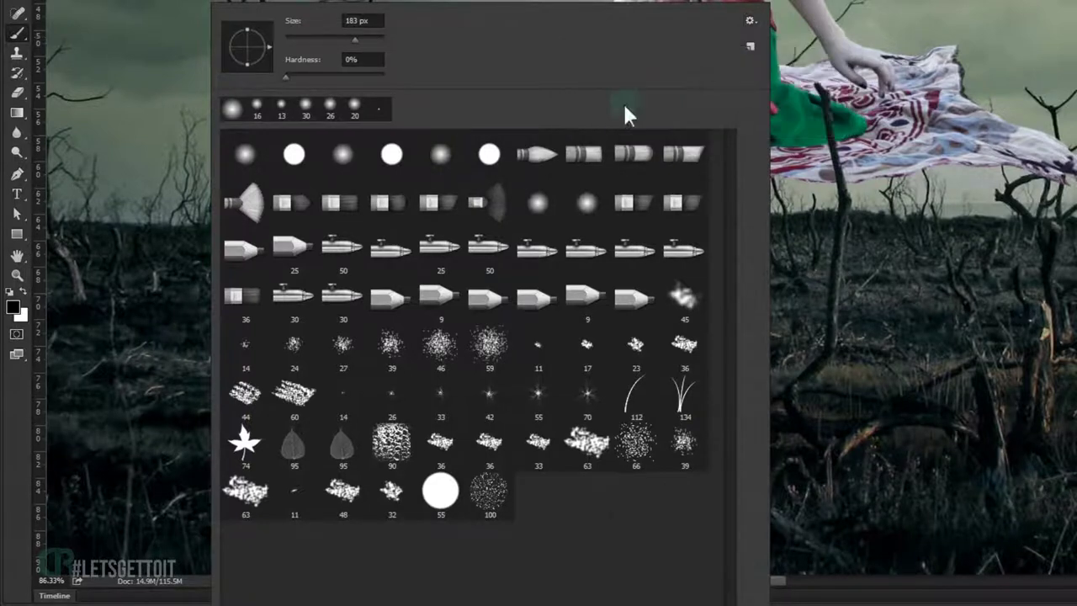
click(636, 405)
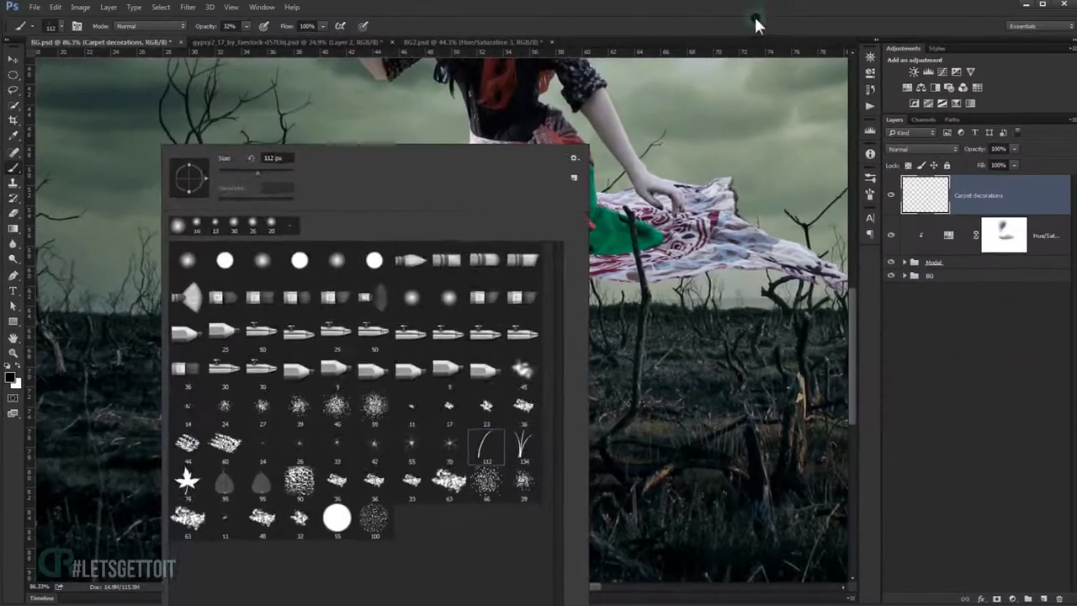
click(755, 15)
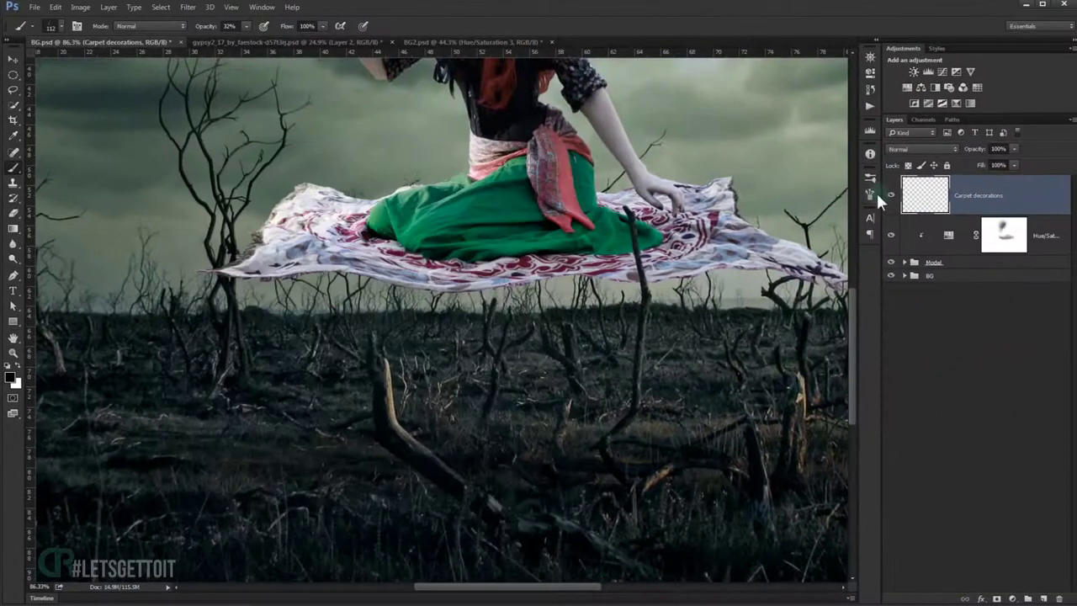
click(869, 193)
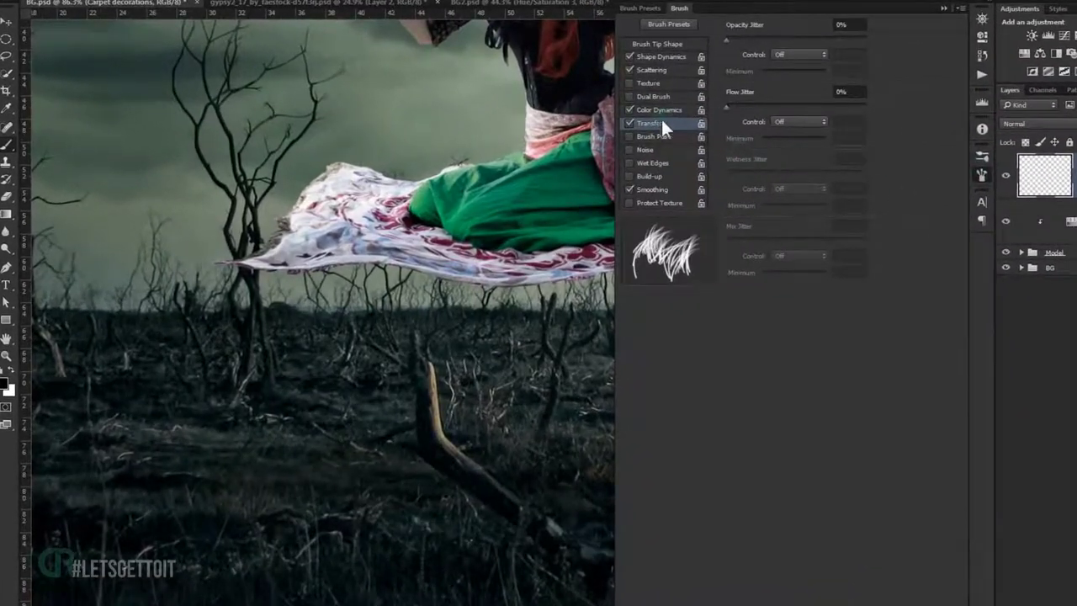
Set grass brush spacing to 39%, lower size and angle jitter, and raise roundness jitter slightly.
click(656, 44)
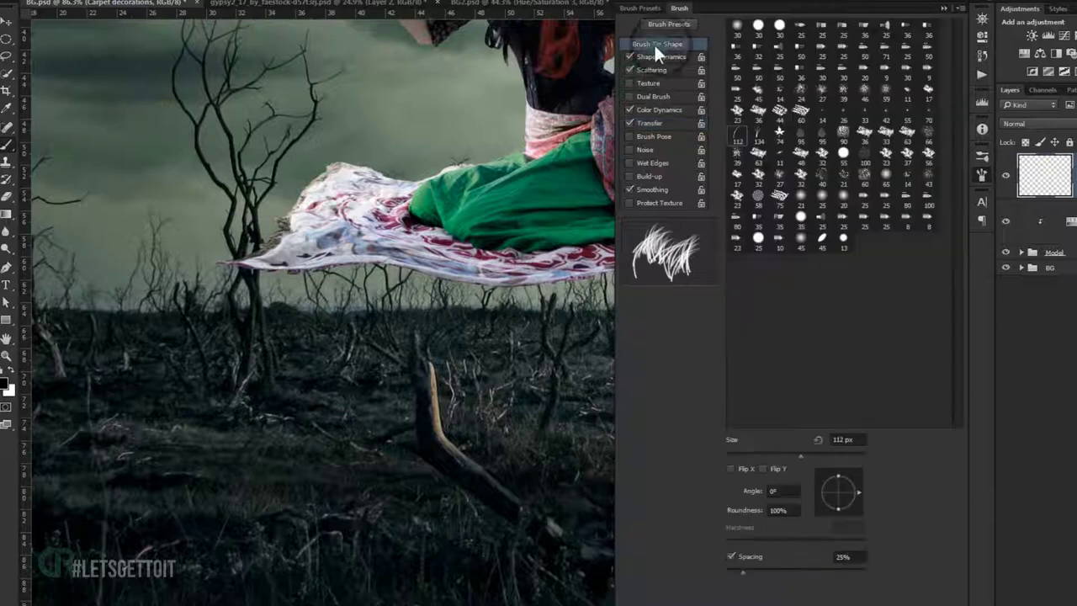
click(745, 572)
drag(748, 578, 749, 578)
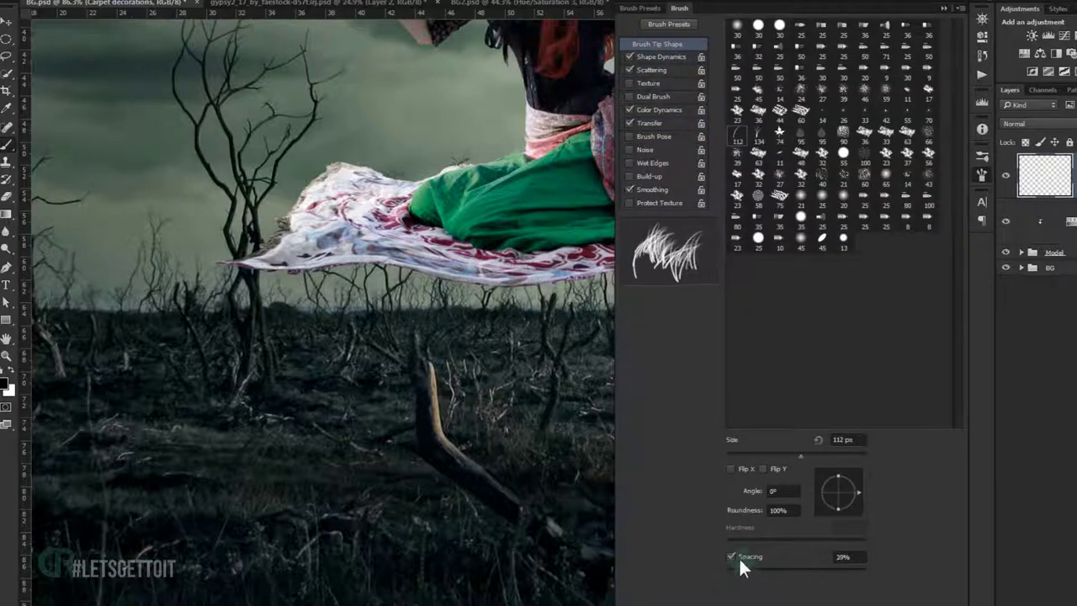
click(660, 57)
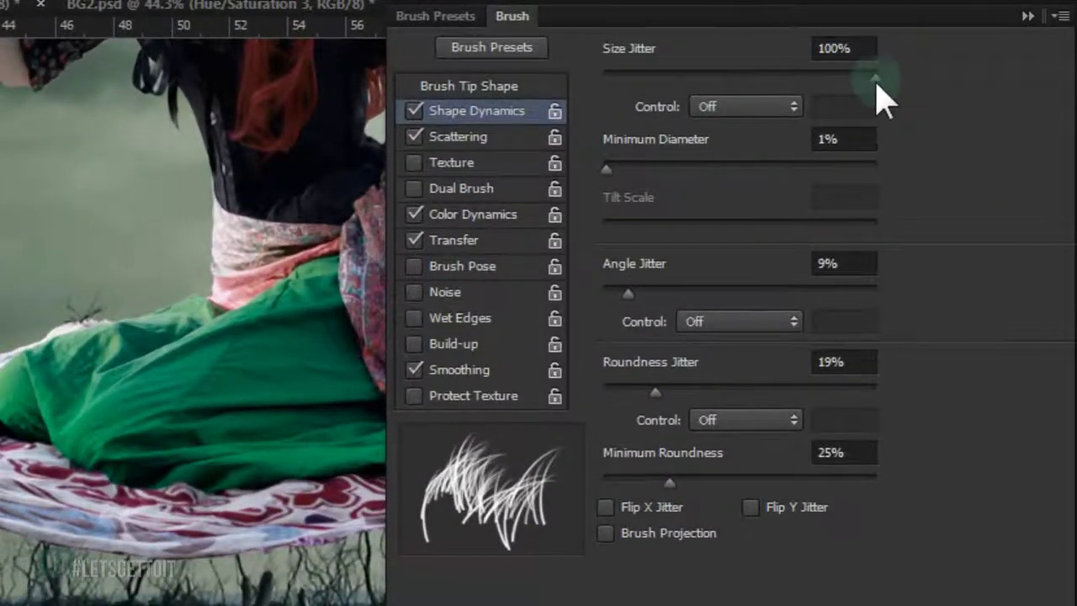
mouse_move(877, 82)
mouse_down()
mouse_move(621, 103)
mouse_move(638, 102)
mouse_up()
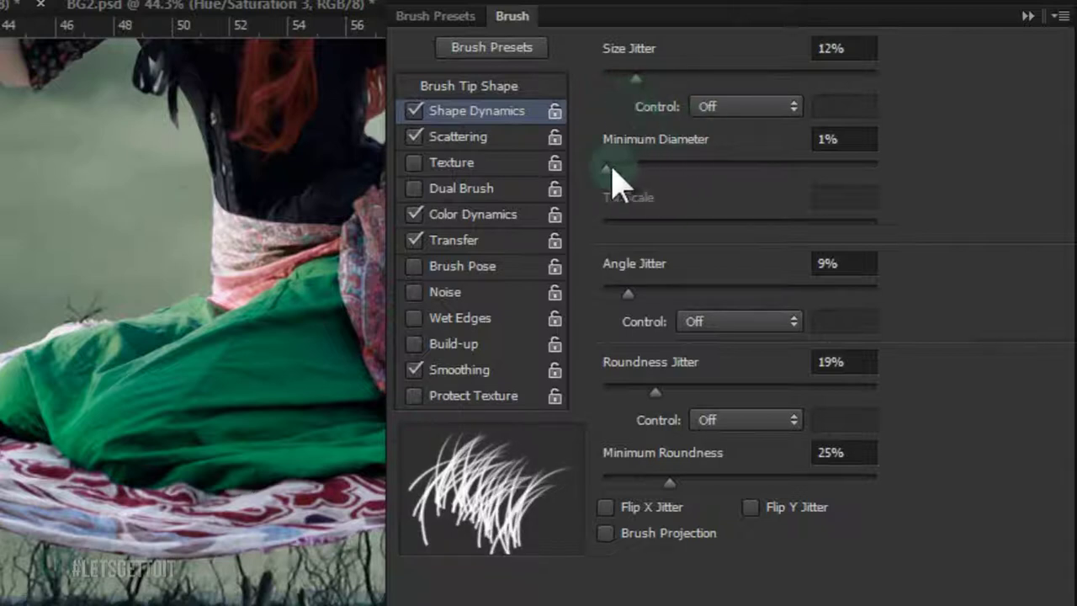
click(758, 107)
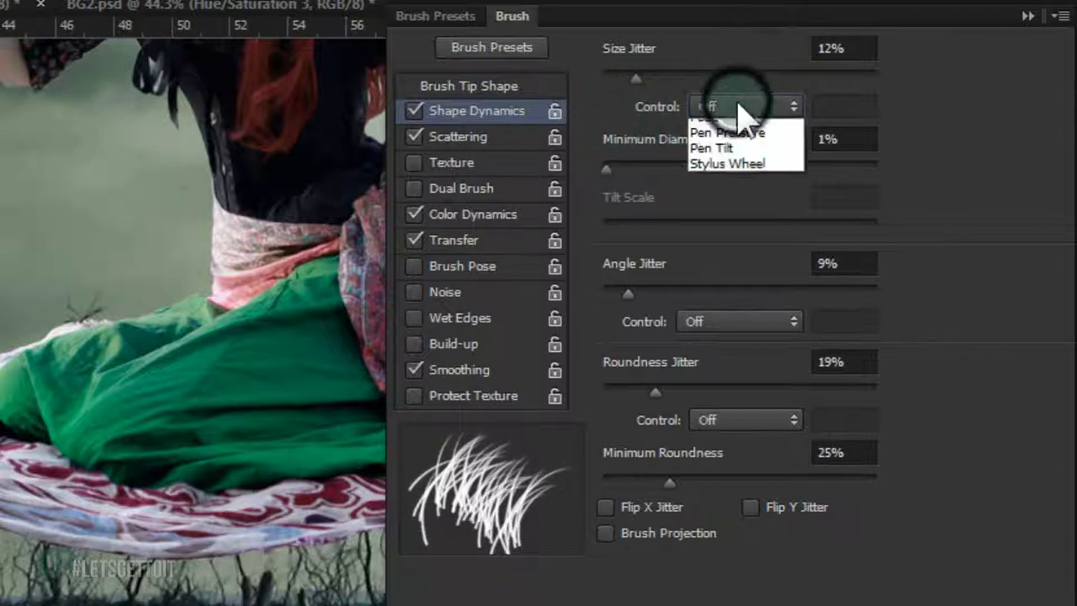
click(738, 119)
mouse_move(627, 177)
mouse_down()
mouse_move(608, 187)
mouse_move(1005, 187)
mouse_up()
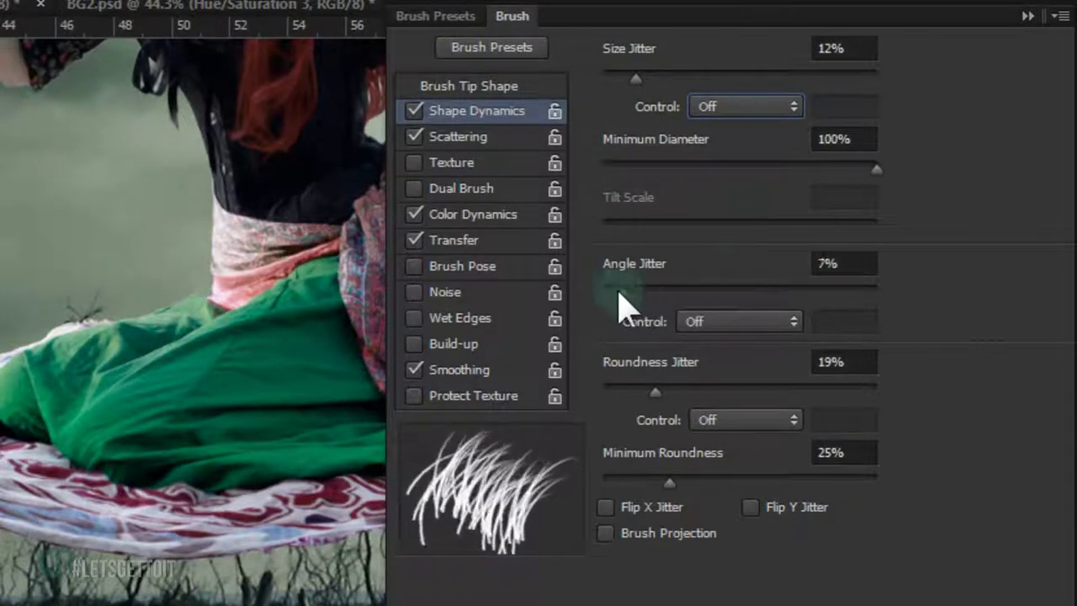
drag(646, 297, 606, 300)
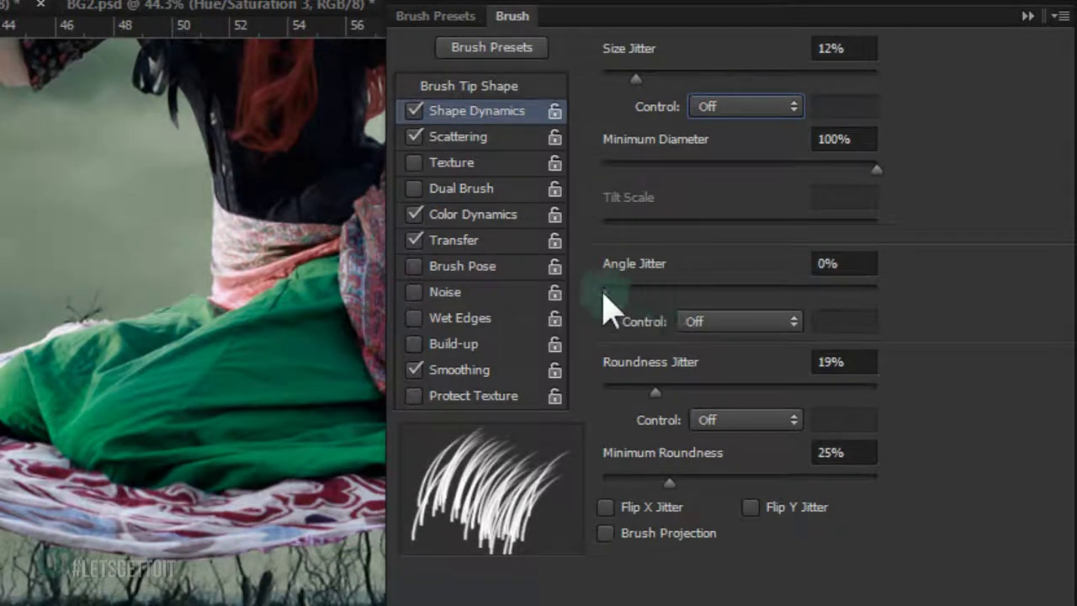
drag(655, 392, 668, 412)
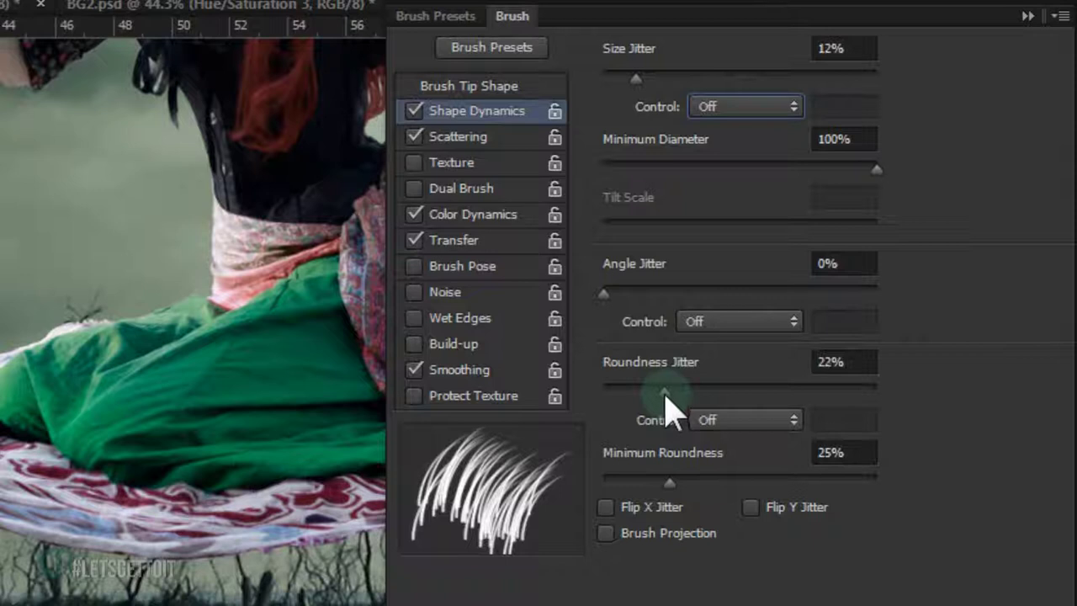
click(671, 483)
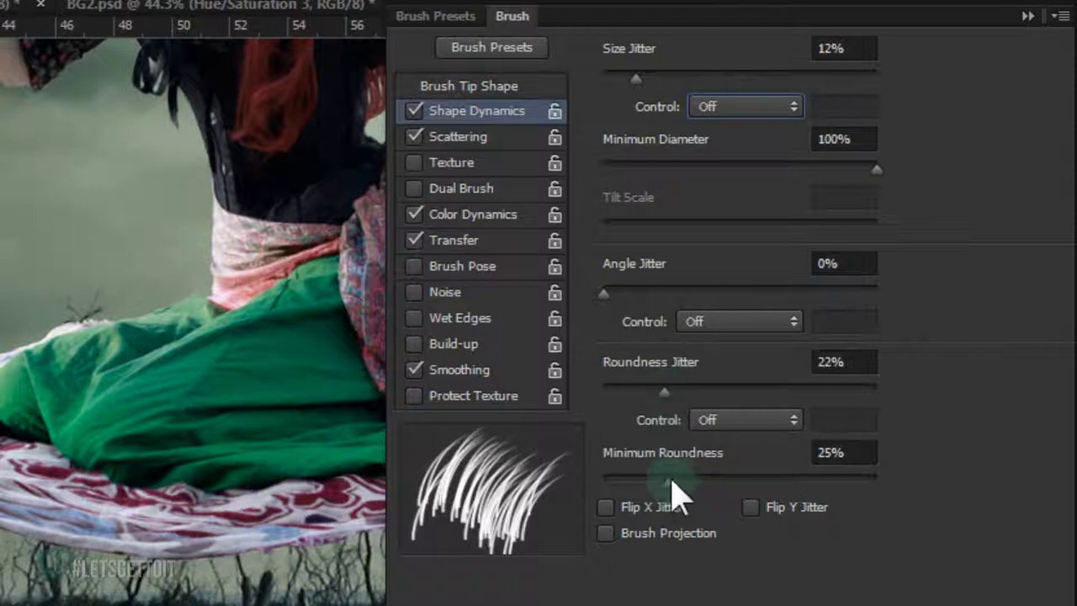
drag(672, 480, 673, 481)
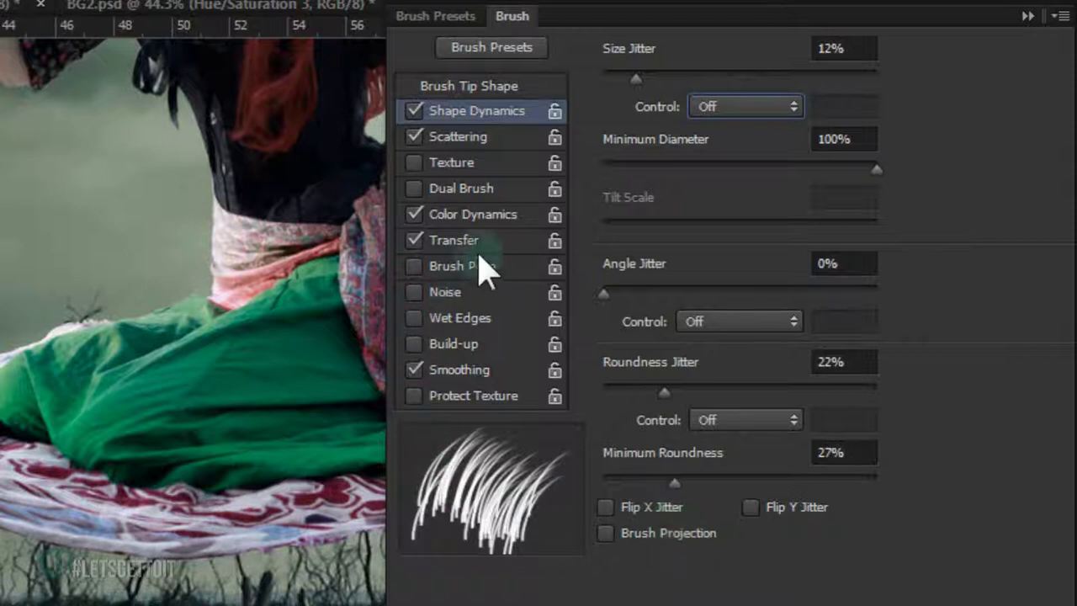
Turn off Scattering and Transfer and set Hue Jitter to 0% for the grass brush.
click(478, 143)
click(413, 136)
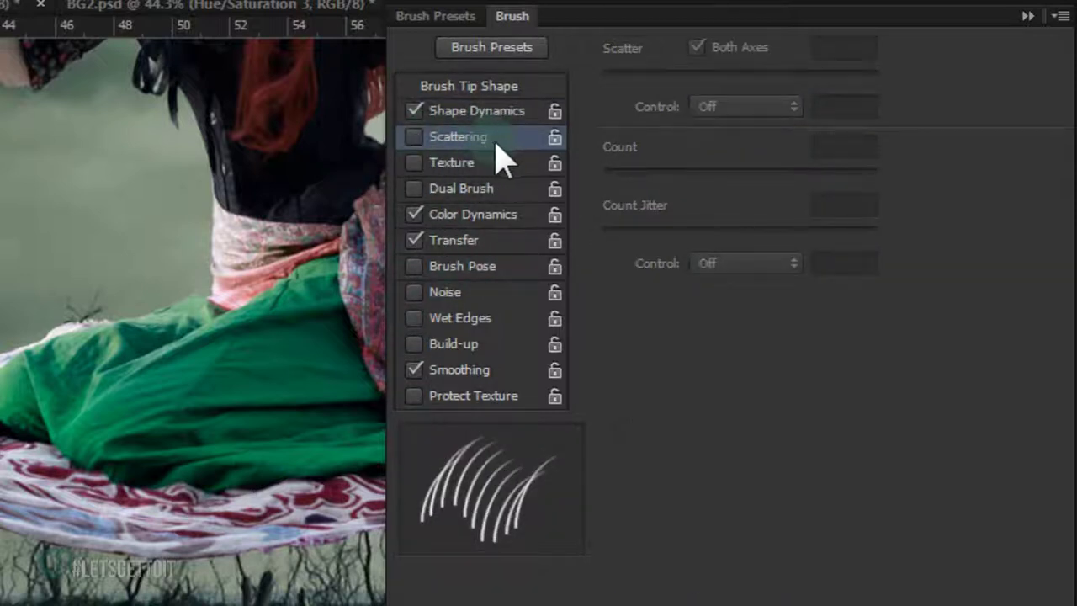
click(476, 218)
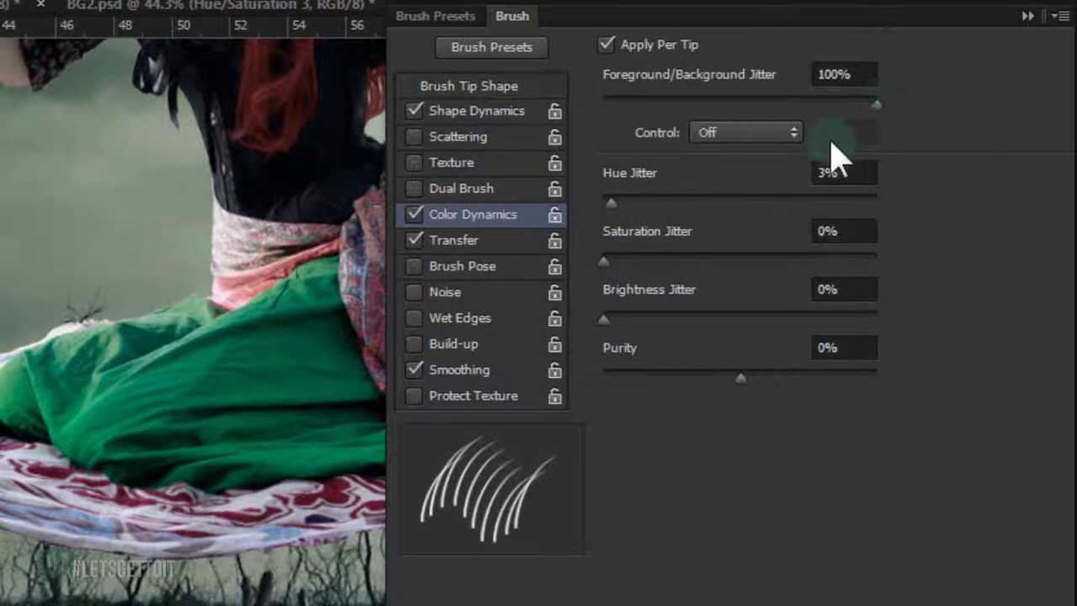
drag(612, 200, 599, 200)
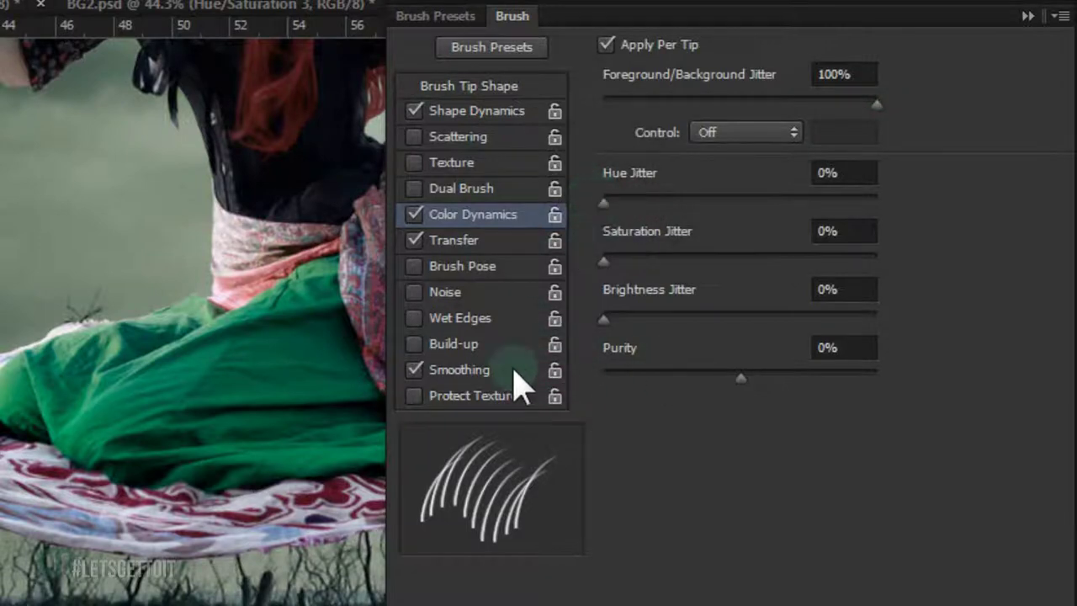
click(459, 243)
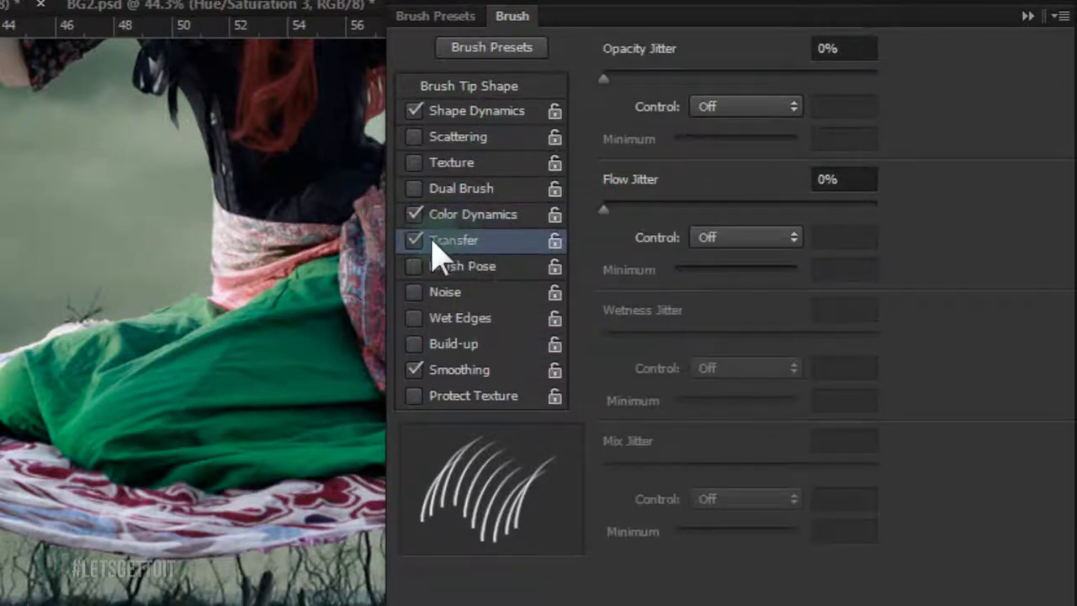
click(414, 240)
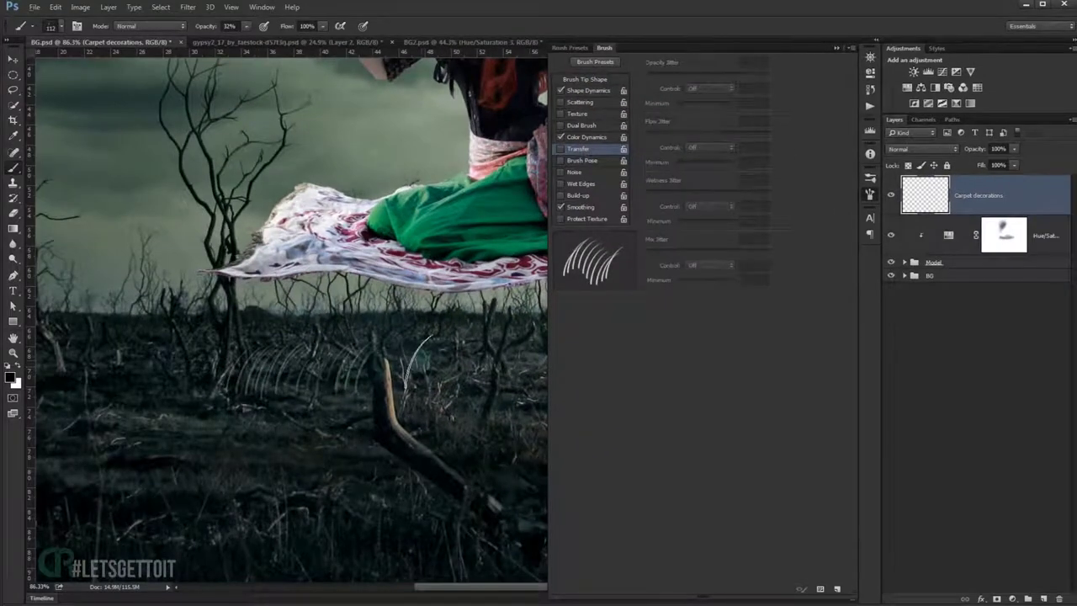
Set the foreground colour to the carpet's dark red, adjusted to #63262e.
click(838, 48)
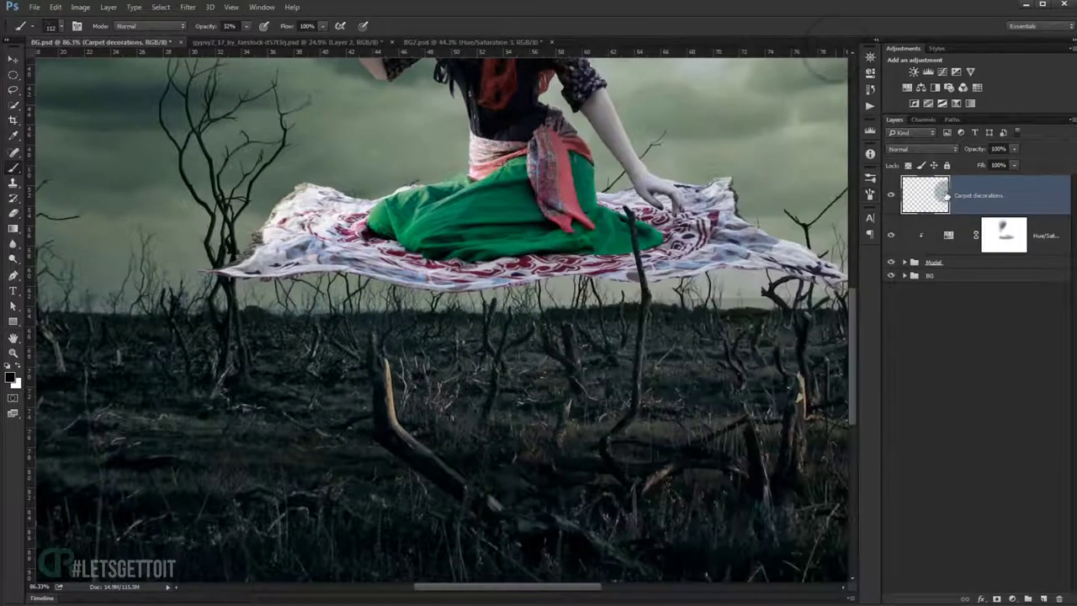
scroll(236, 328, up, 5)
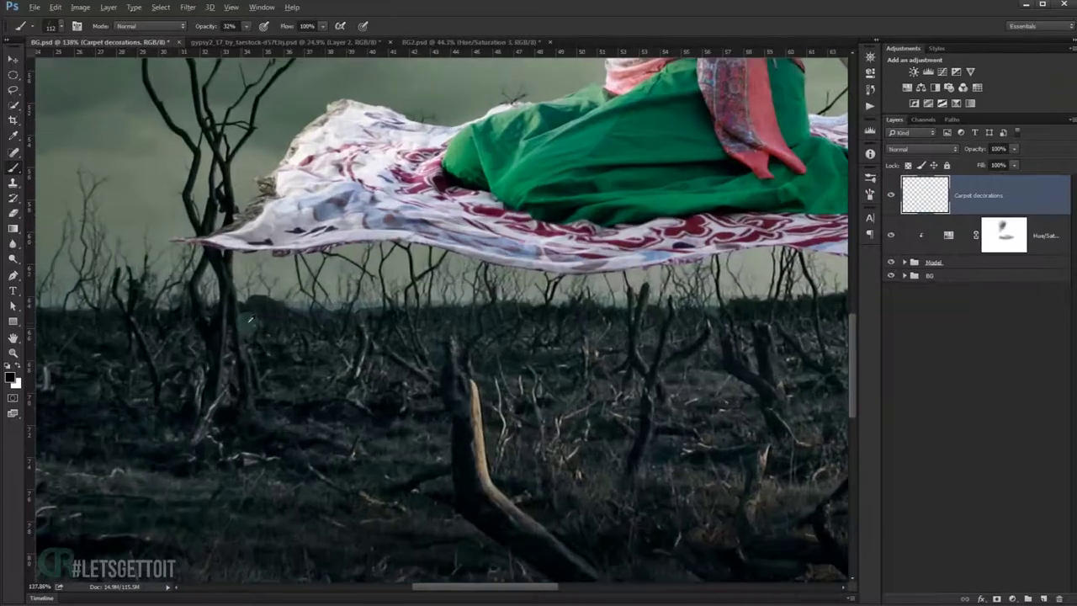
click(11, 377)
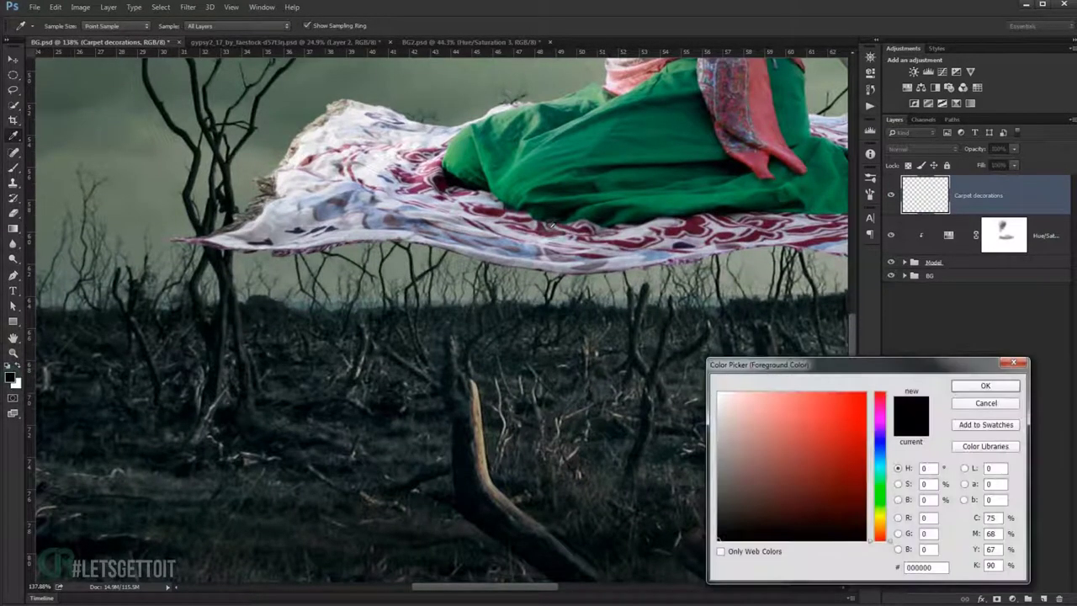
click(499, 210)
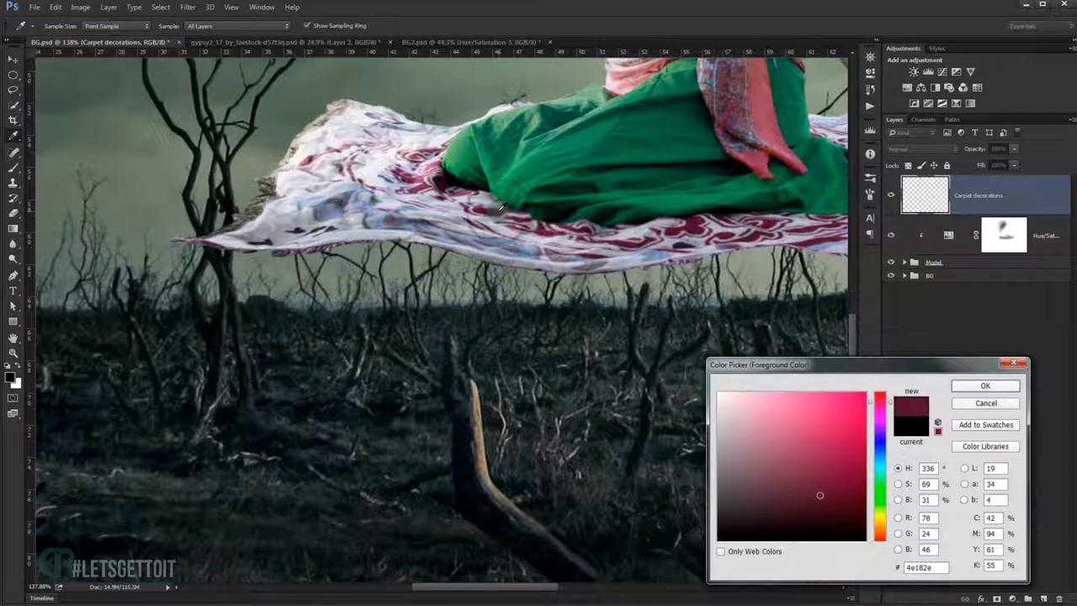
click(633, 246)
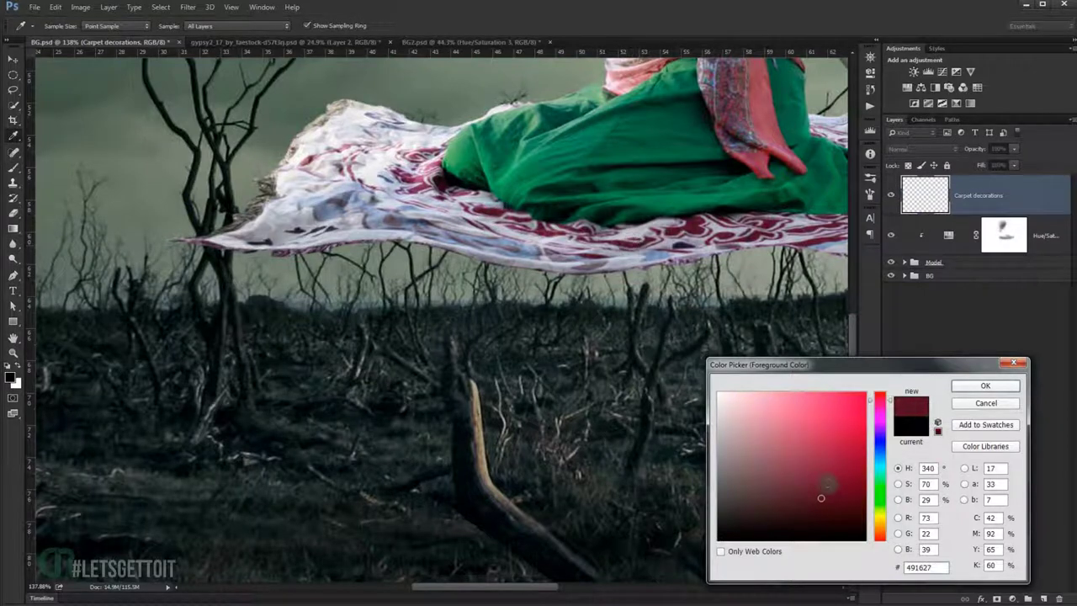
click(819, 482)
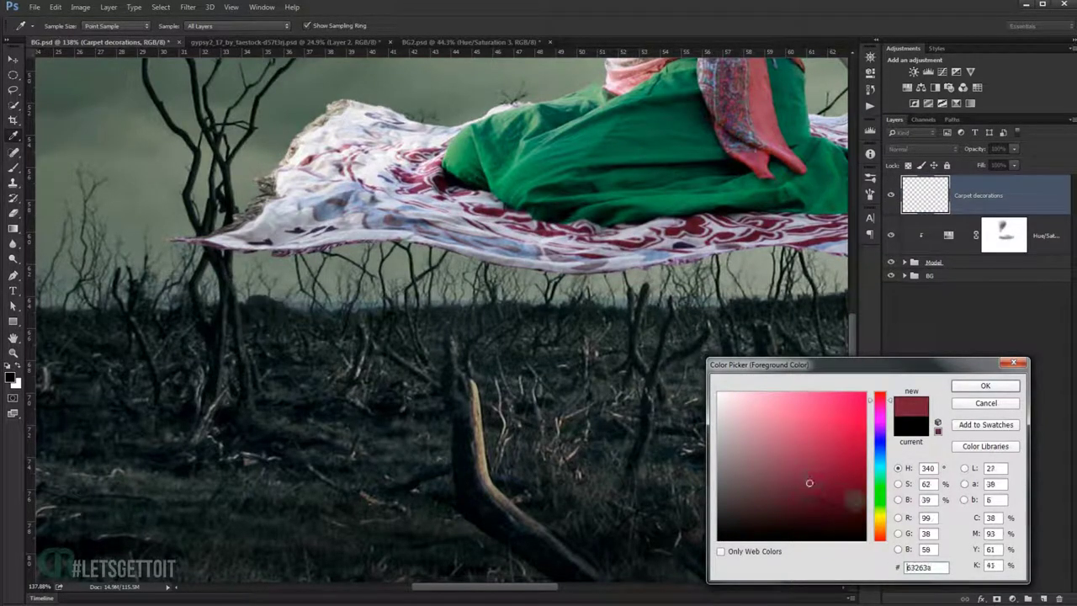
click(884, 396)
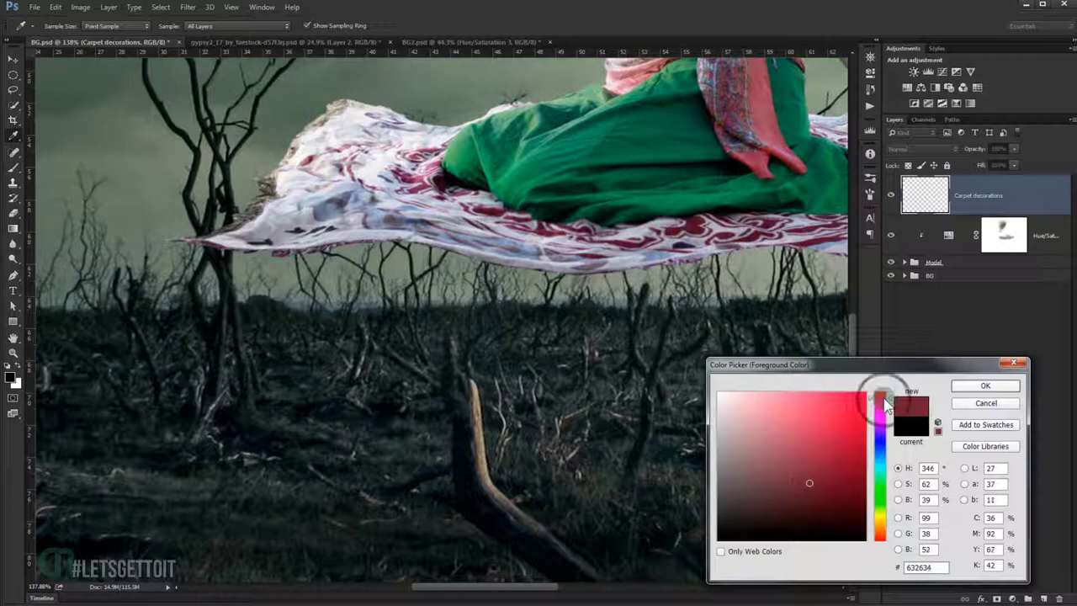
click(985, 386)
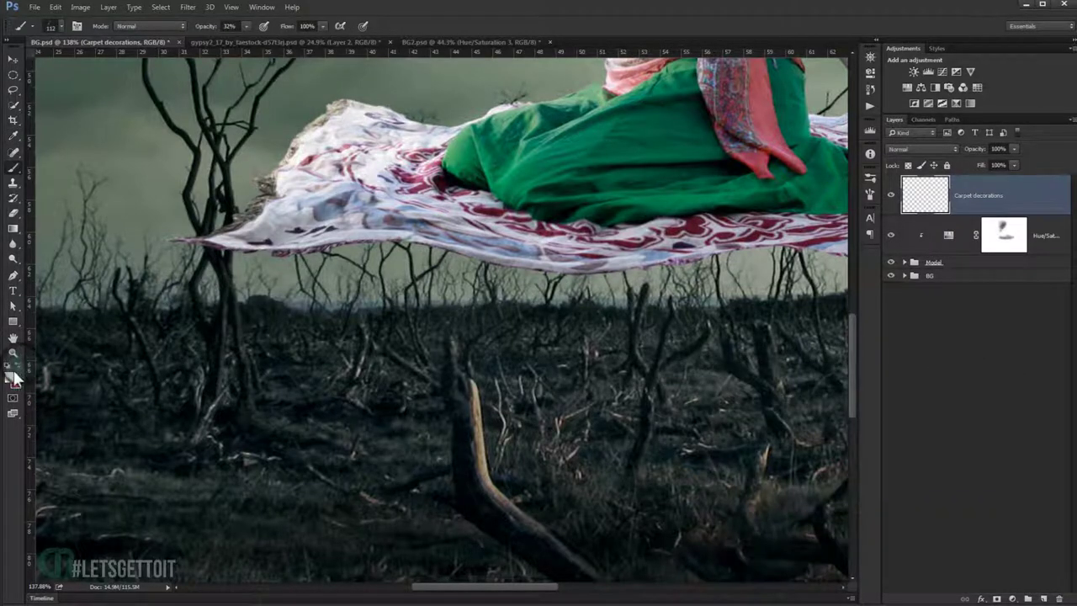
Swap the colours and set the new foreground to dark navy blue #343669.
key(x)
click(11, 376)
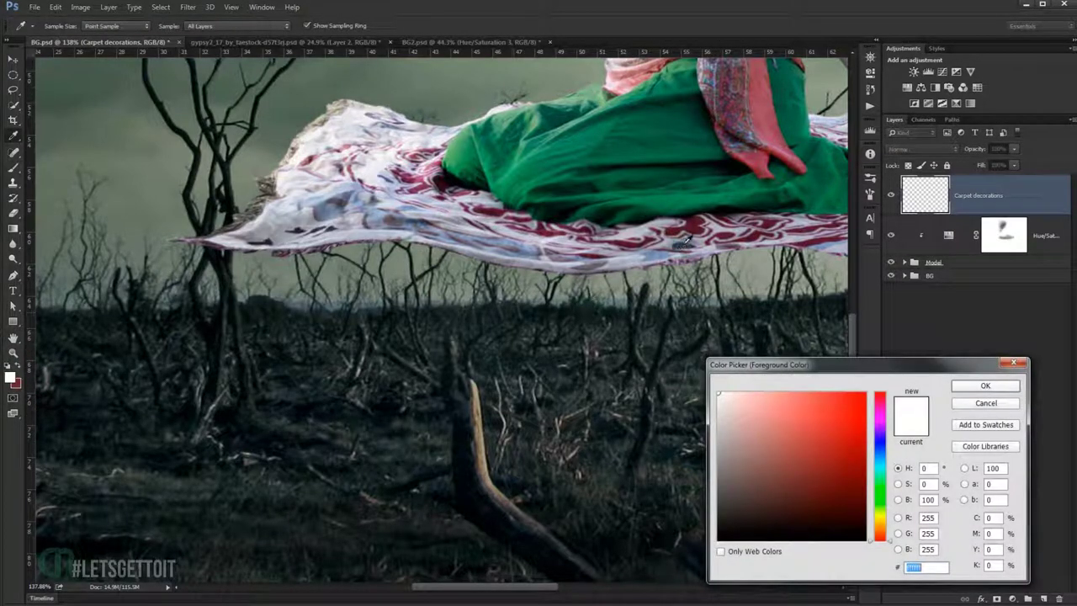
click(680, 243)
drag(792, 501, 791, 479)
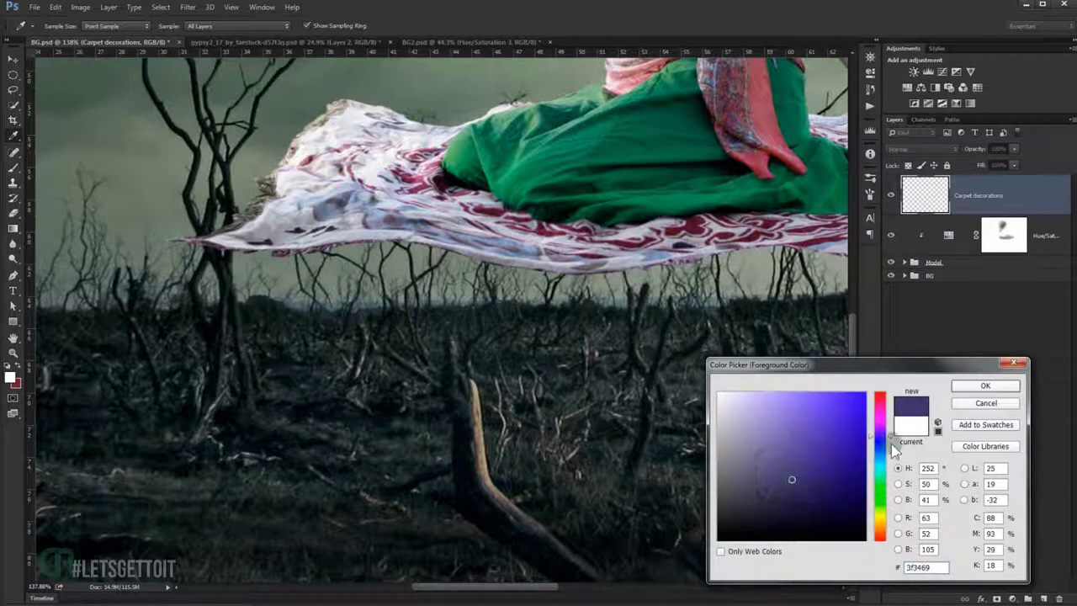
drag(883, 439, 884, 443)
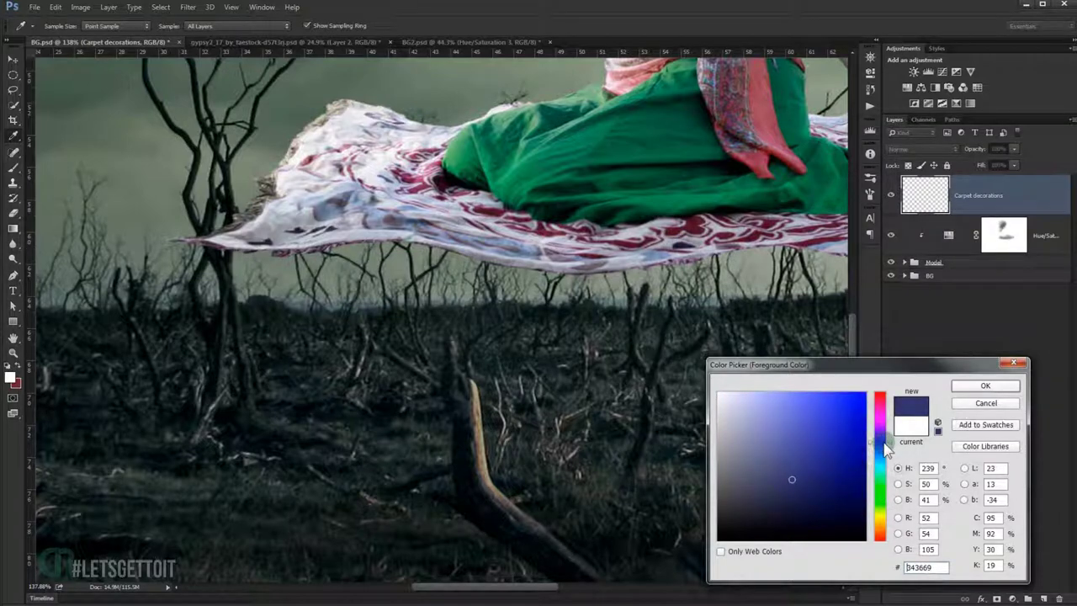
click(979, 383)
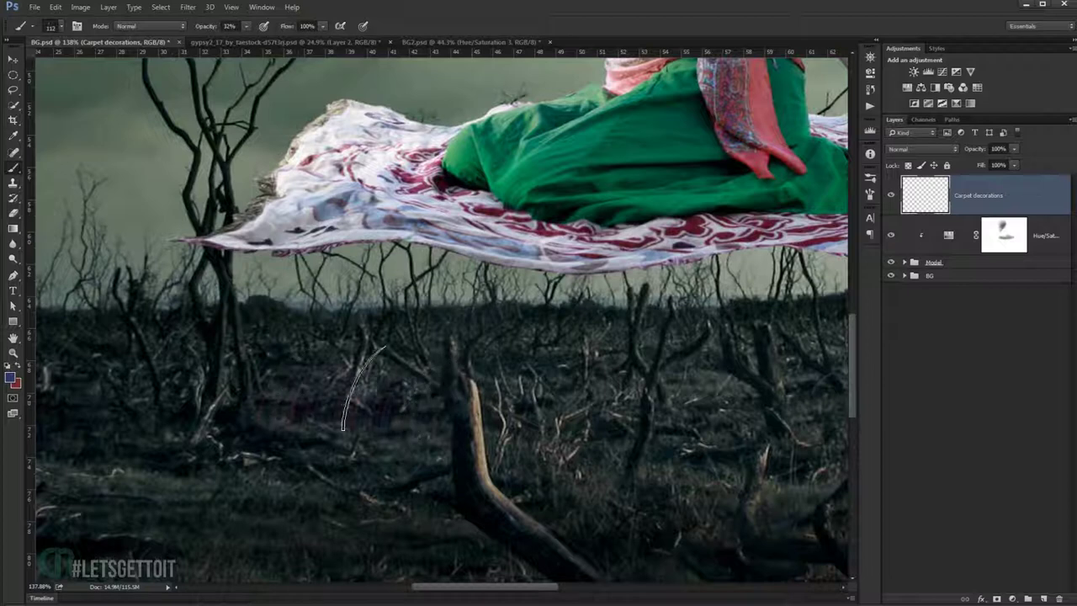
Set painting opacity to full and try fringe strokes on the lower edge, then undo them.
drag(213, 30, 295, 31)
scroll(311, 265, up, 2)
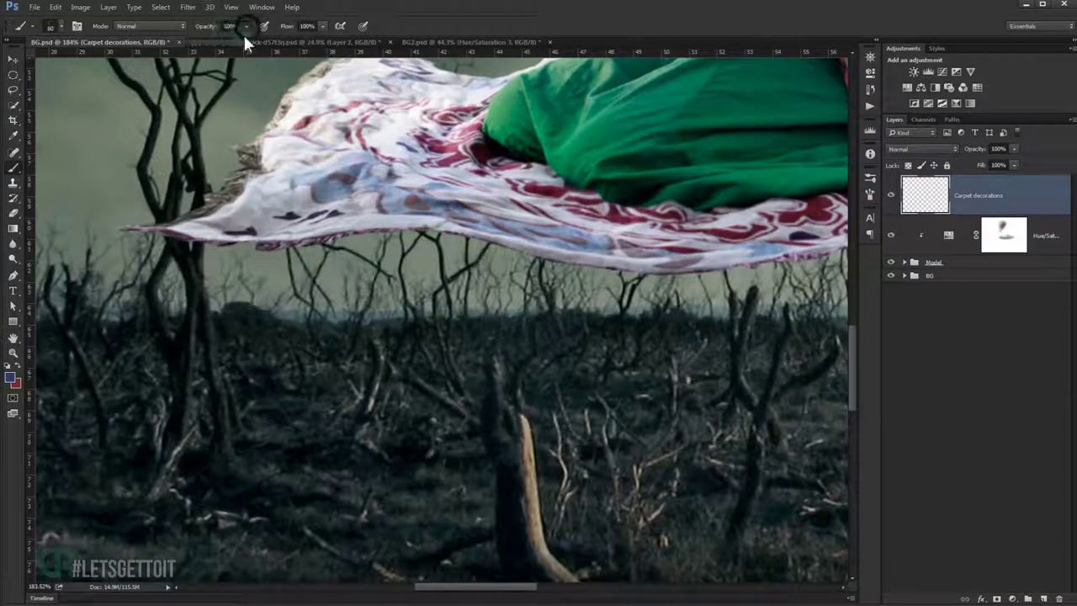
drag(295, 244, 345, 253)
drag(253, 244, 446, 252)
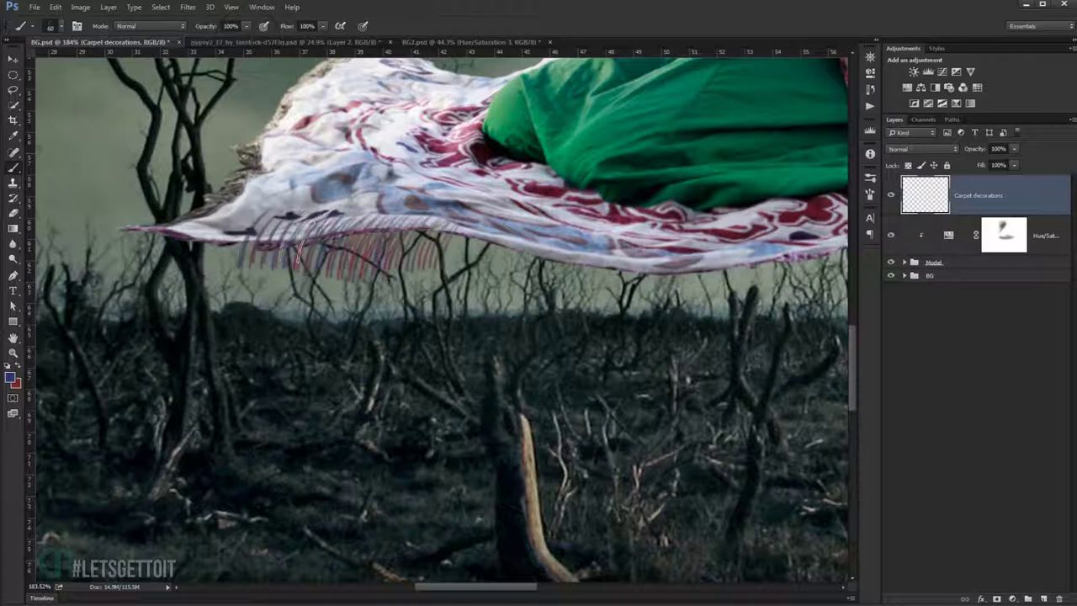
key(ctrl+alt+z)
key(ctrl+alt+z)
scroll(340, 249, up, 1)
scroll(340, 249, up, 1)
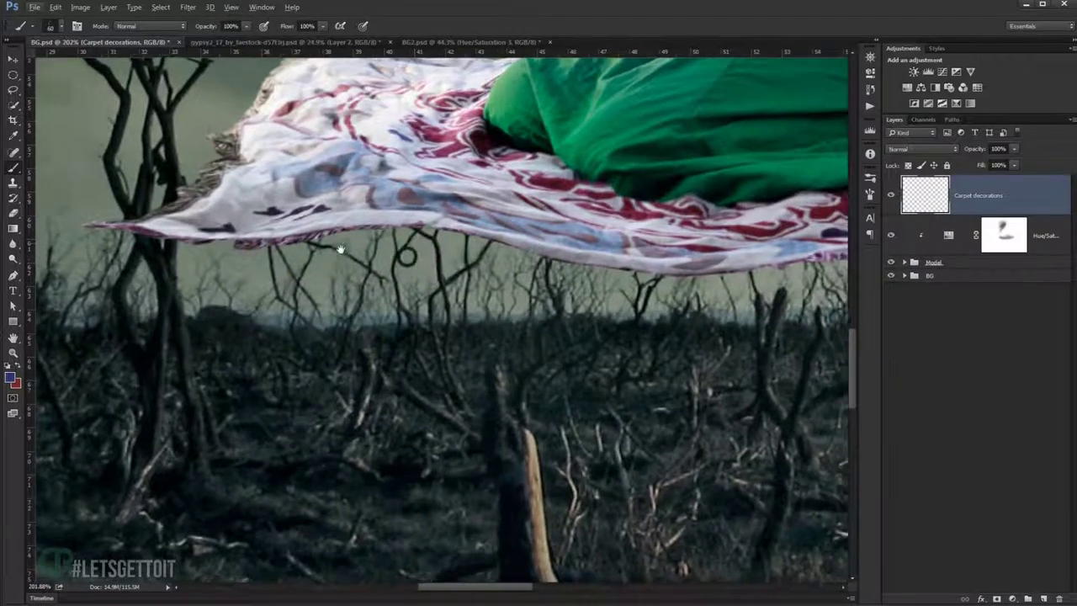
drag(340, 249, 274, 243)
Rotate the canvas view until the carpet's upper edge is aligned for painting.
key(r)
drag(533, 283, 230, 320)
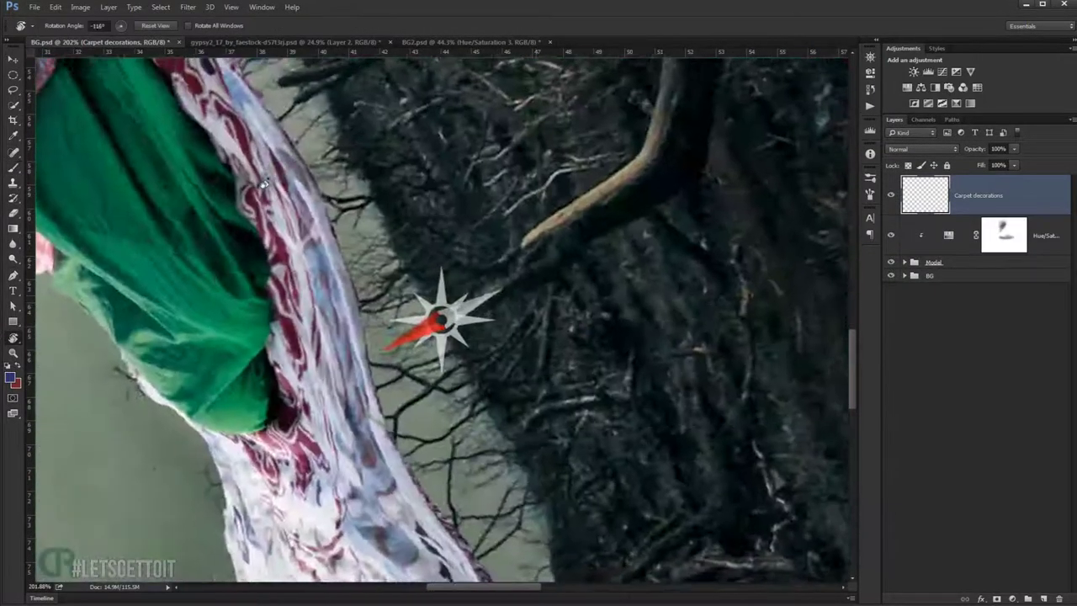
scroll(575, 258, up, 4)
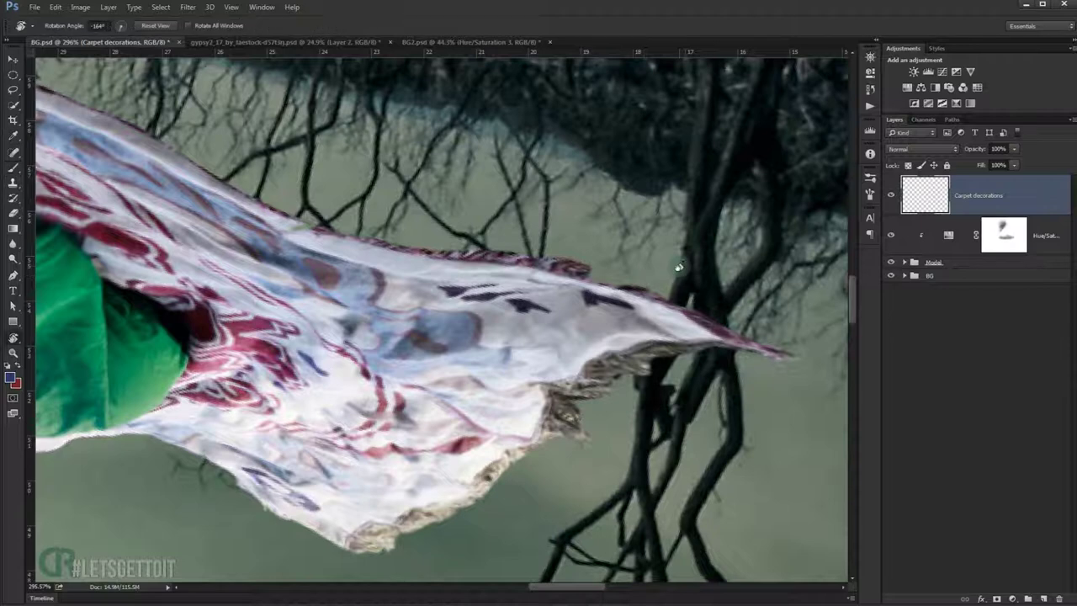
drag(678, 268, 589, 198)
key(b)
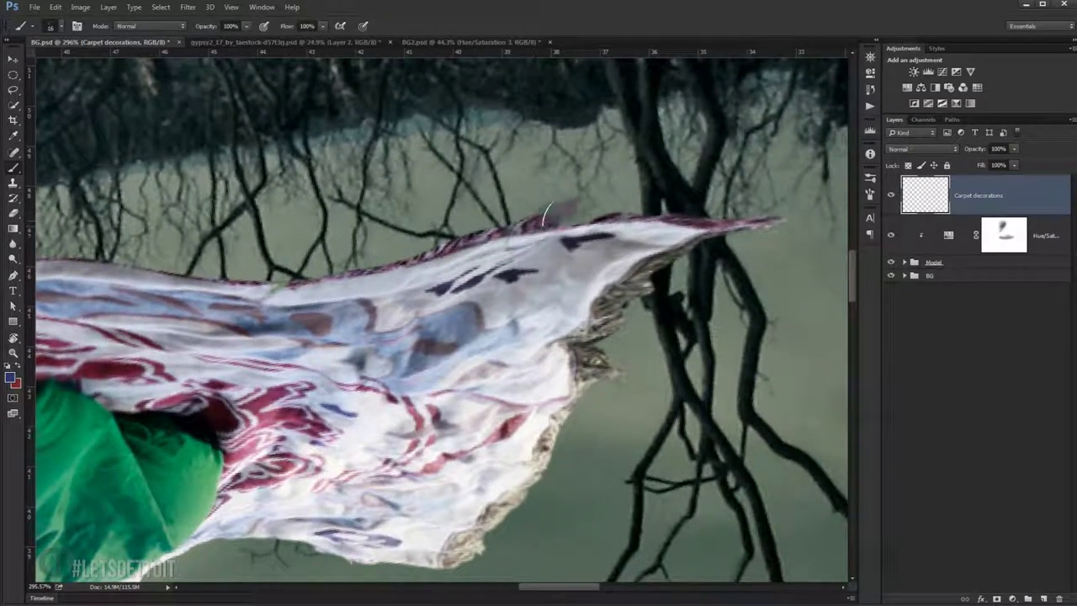
scroll(583, 221, up, 2)
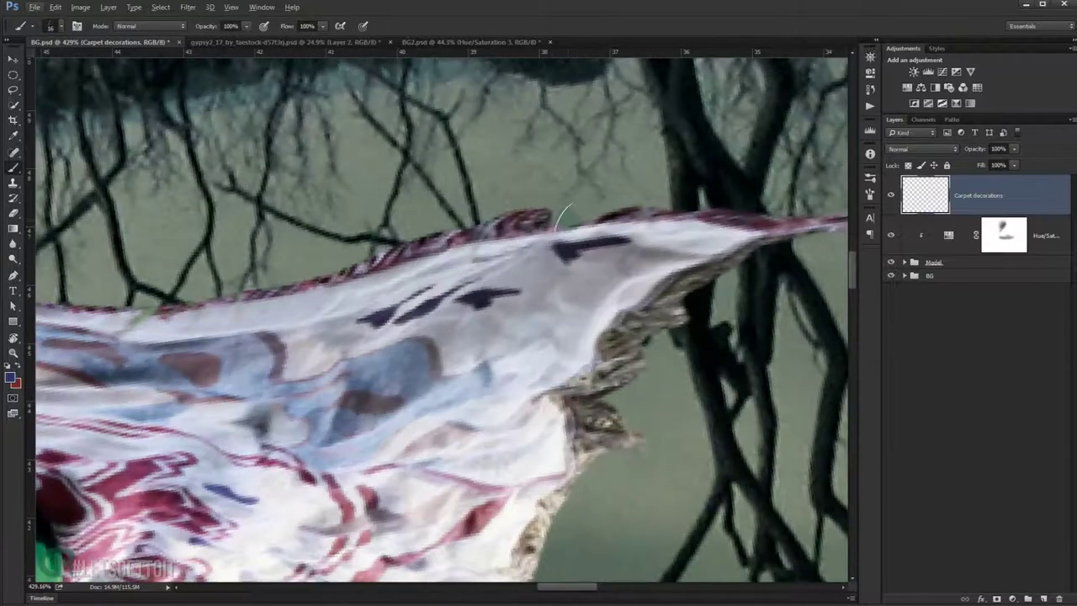
key(r)
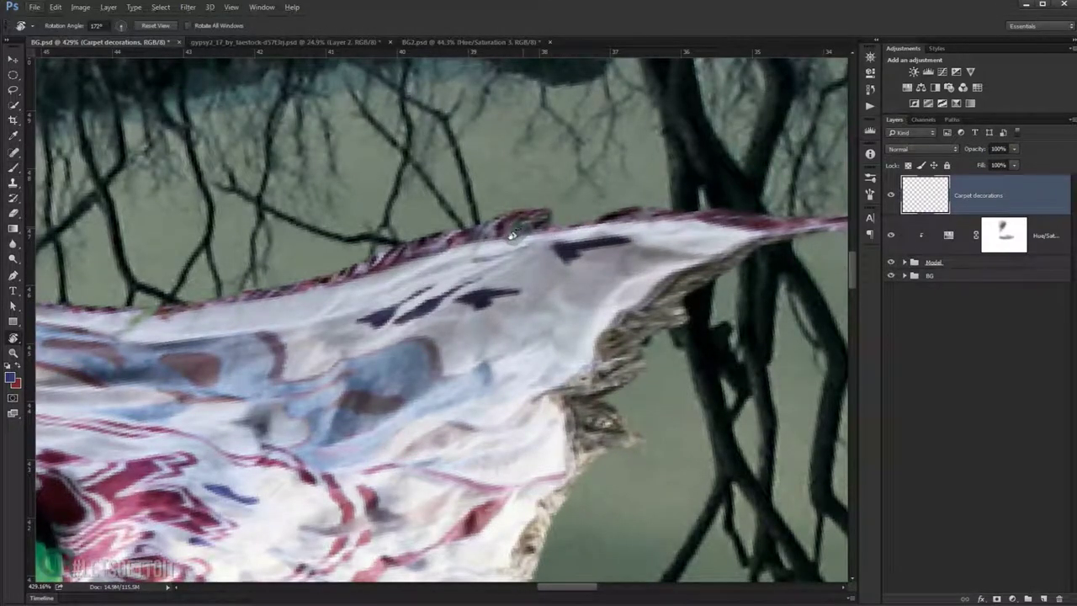
drag(513, 236, 531, 239)
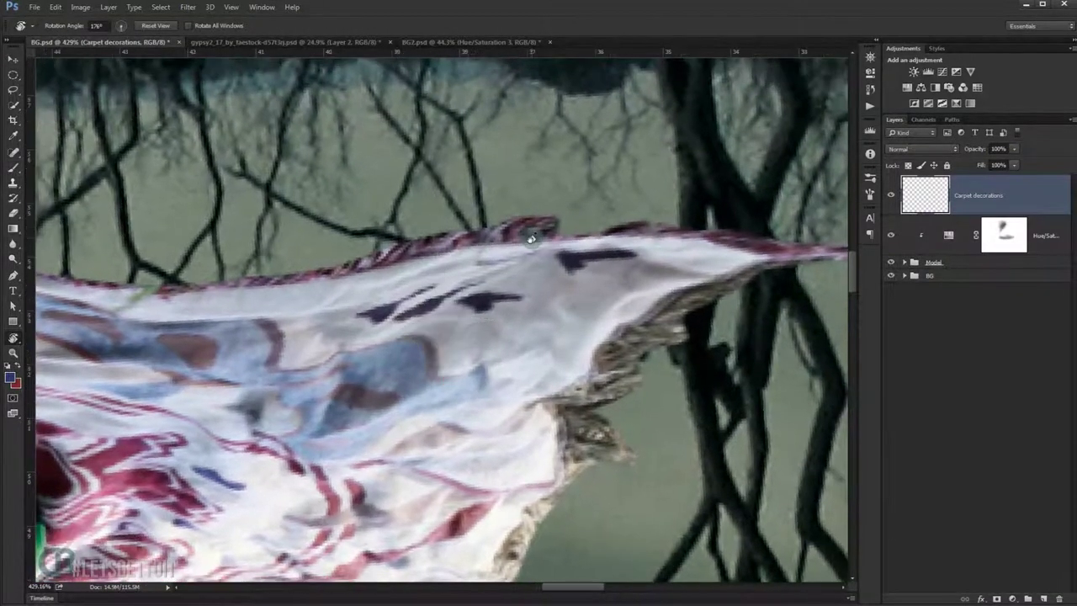
key(b)
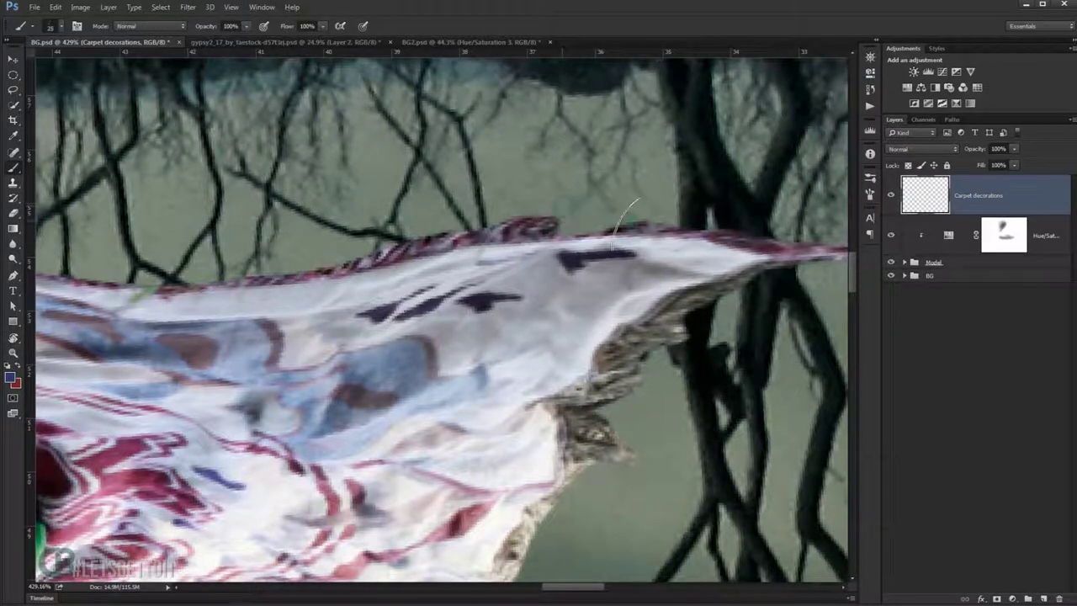
key(r)
mouse_move(645, 233)
mouse_down()
mouse_move(600, 196)
mouse_move(568, 198)
mouse_up()
key(b)
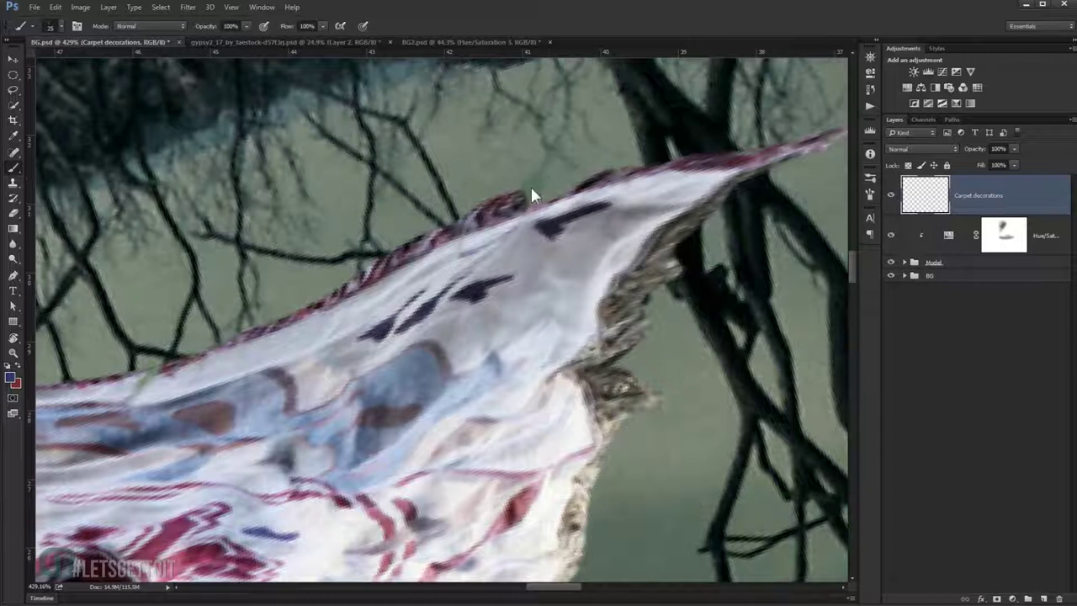
With a smaller brush, paint red and purple-red shading along the carpet's upper edge.
alt+right_click(530, 196)
drag(604, 169, 680, 154)
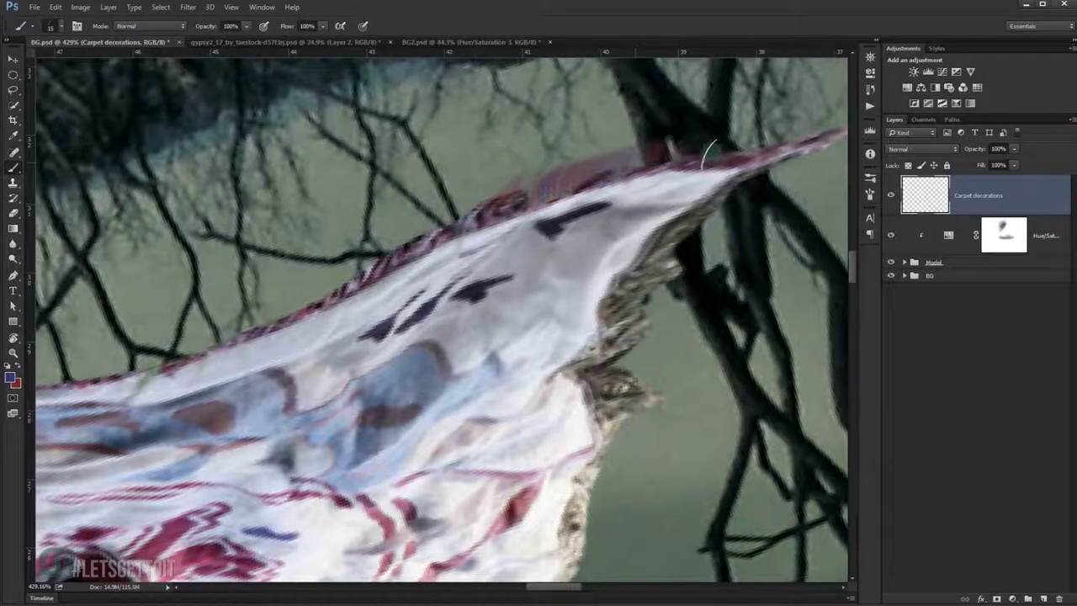
drag(795, 139, 812, 135)
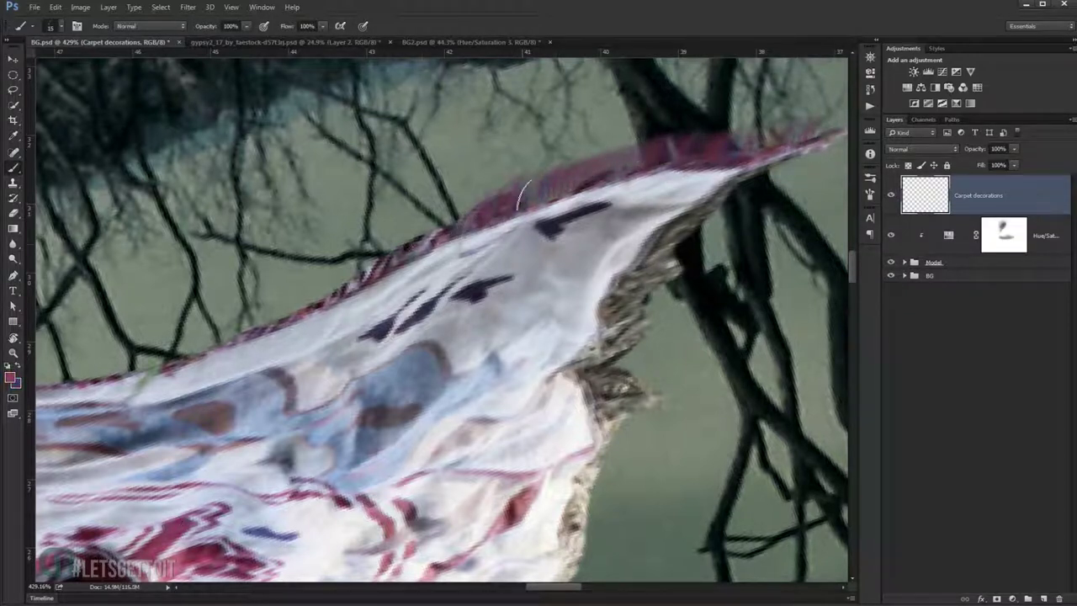
drag(488, 198, 370, 256)
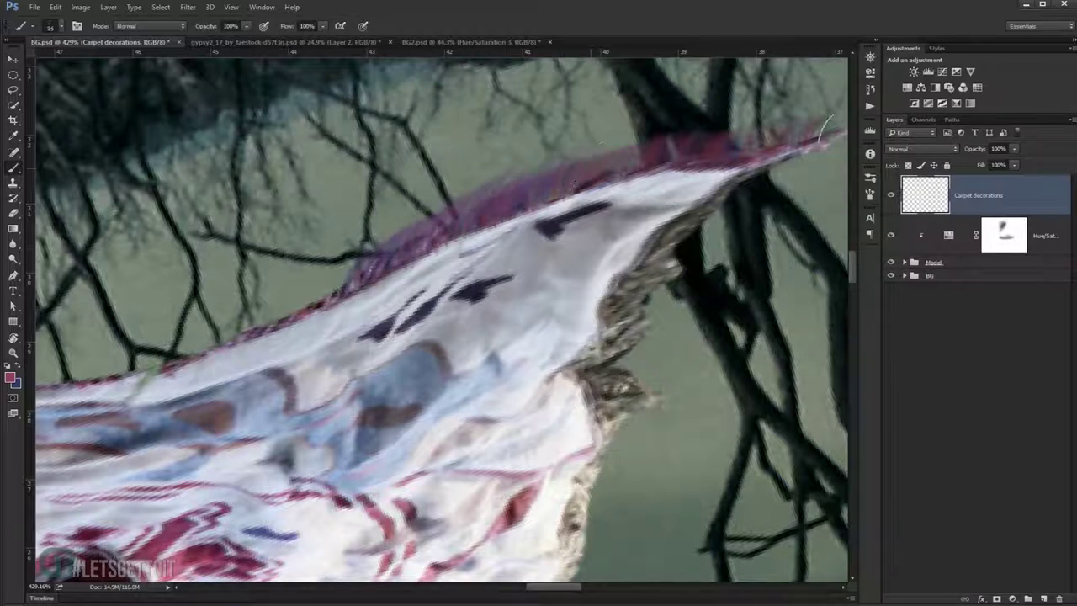
scroll(328, 286, down, 3)
scroll(327, 276, up, 3)
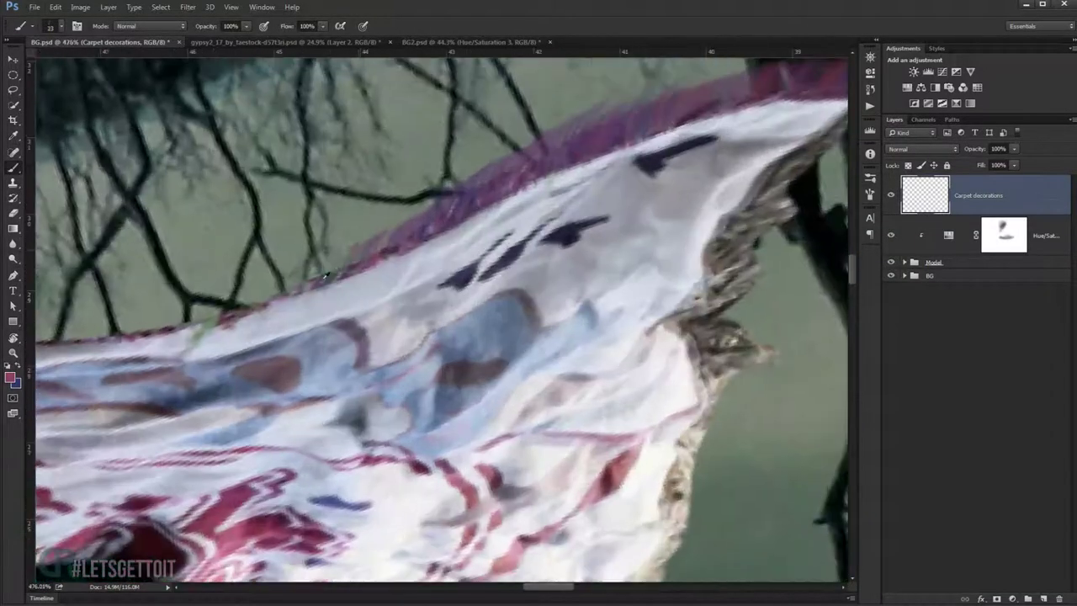
drag(320, 274, 226, 313)
click(11, 376)
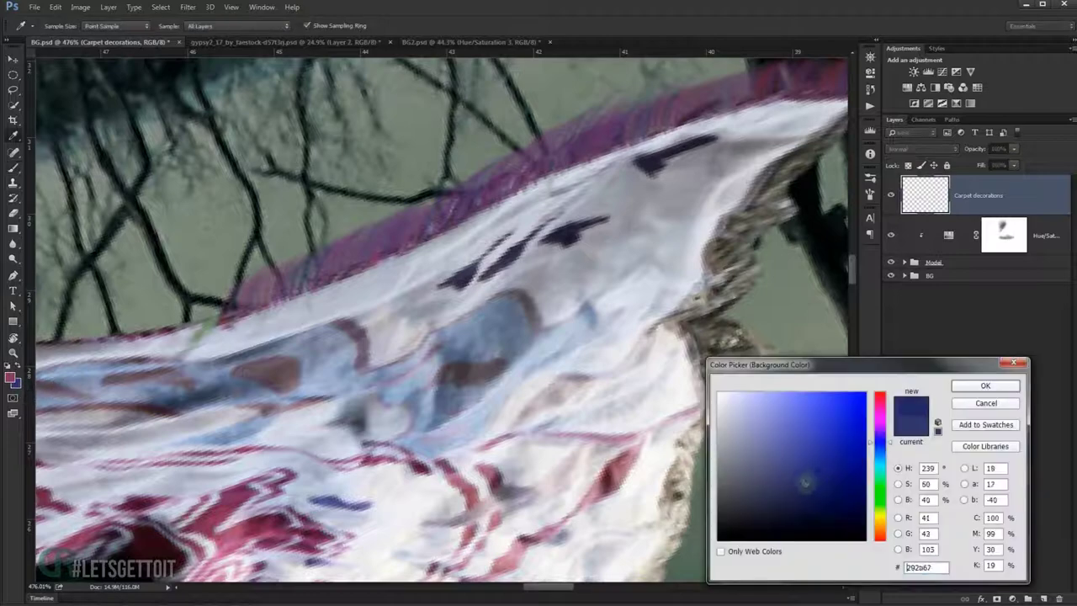
click(986, 385)
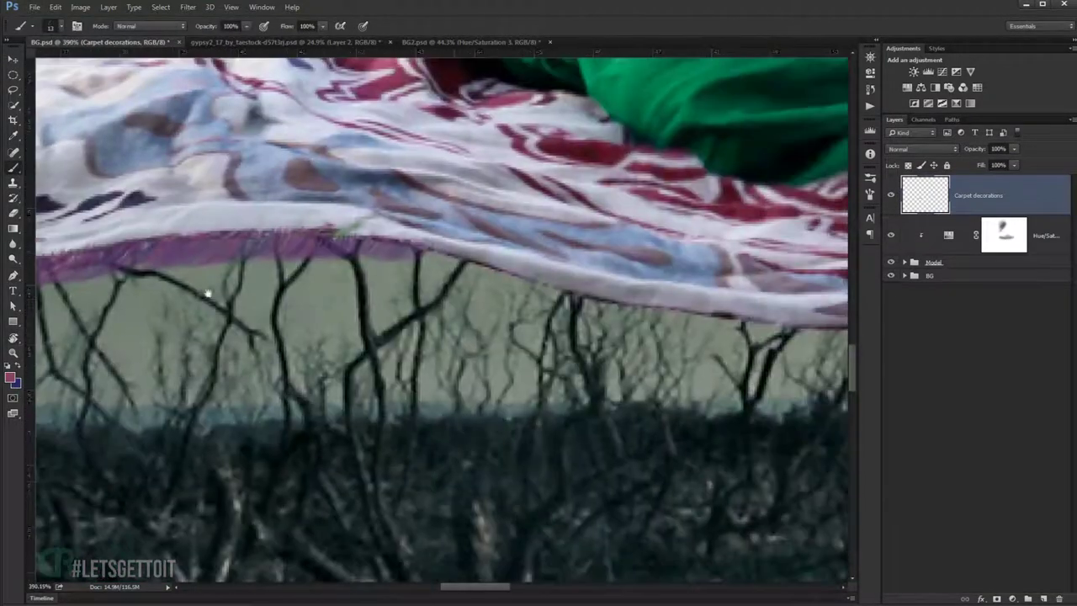
Turn the view so the carpet edge runs vertically and paint purple fringe strands.
right_click(434, 148)
key(Escape)
mouse_move(391, 251)
mouse_down()
mouse_move(408, 367)
mouse_move(392, 303)
mouse_move(402, 253)
mouse_move(387, 189)
mouse_move(408, 236)
mouse_up()
mouse_move(471, 396)
mouse_down()
mouse_move(429, 271)
mouse_move(454, 354)
mouse_move(489, 395)
mouse_move(506, 399)
mouse_move(395, 206)
mouse_up()
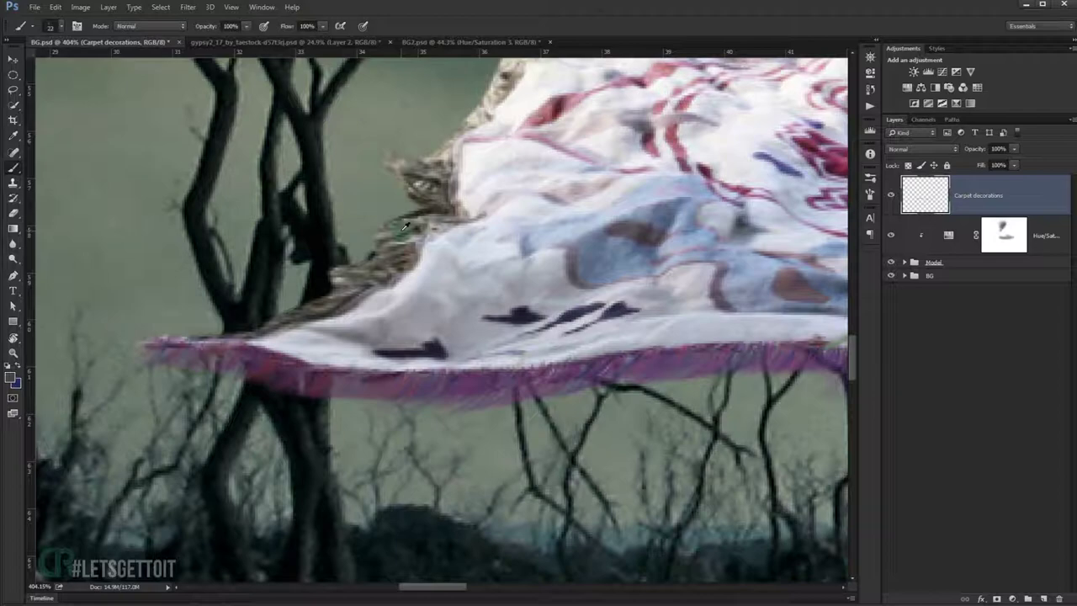
Sample the light fringe colour from the carpet and paint light strands along the edge.
click(16, 383)
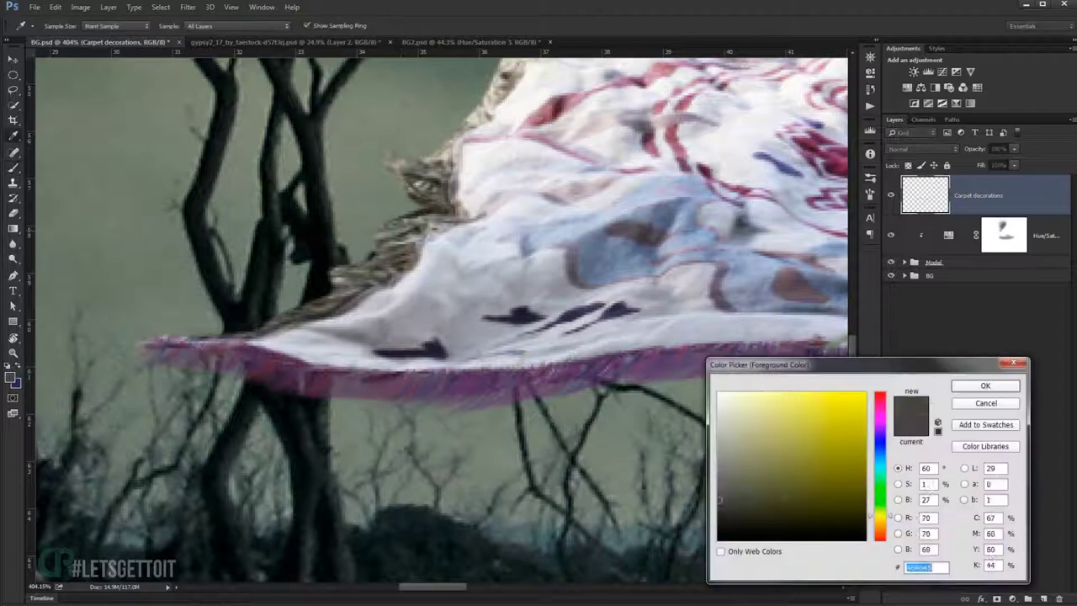
click(447, 149)
key(Return)
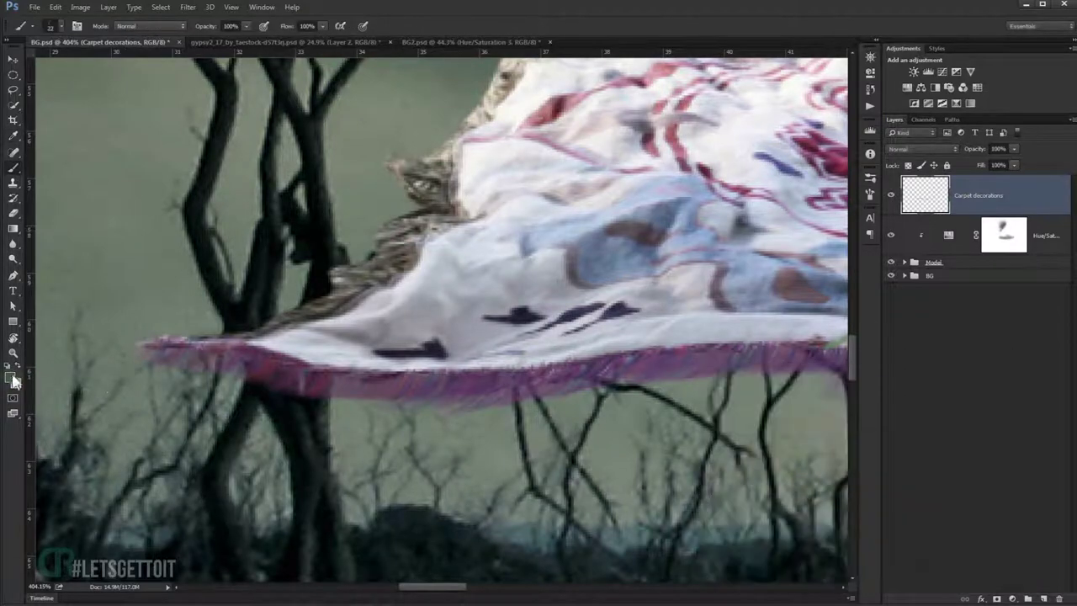
key(])
drag(328, 278, 642, 272)
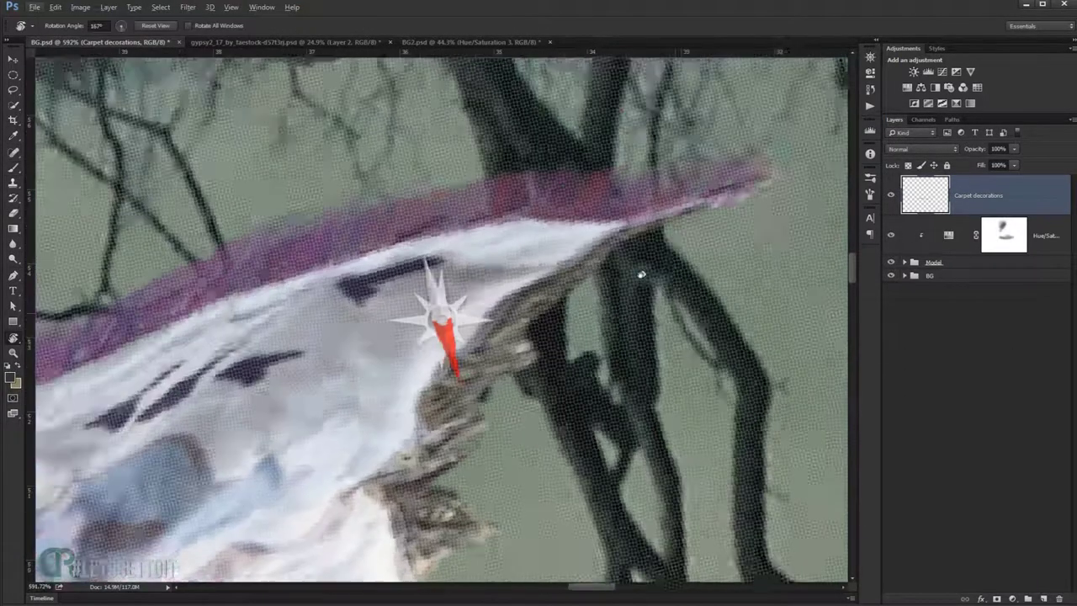
scroll(593, 292, up, 2)
drag(606, 219, 680, 343)
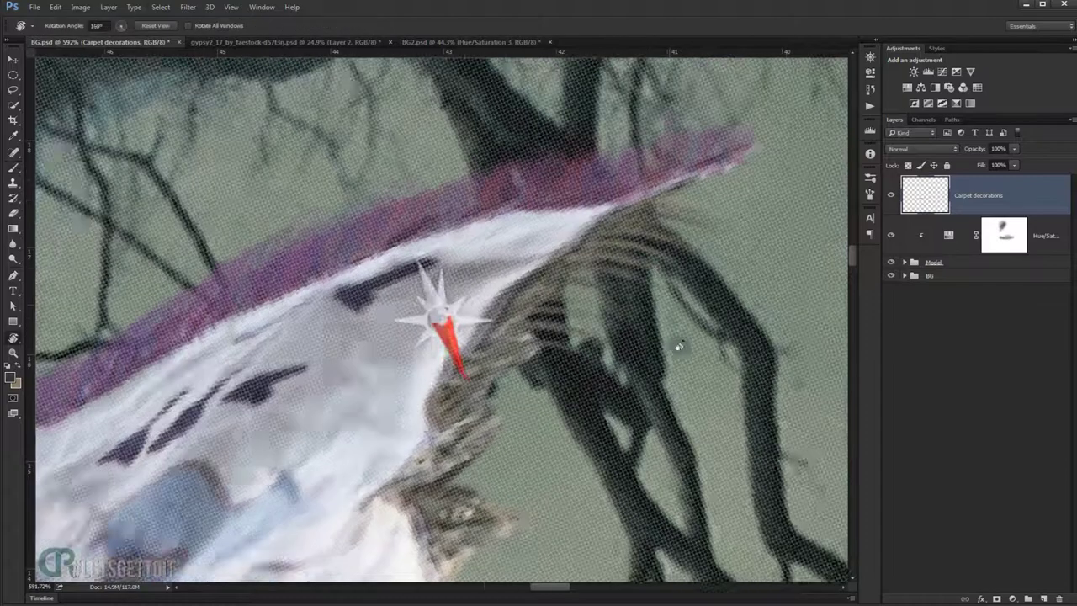
scroll(628, 378, down, 1)
drag(627, 370, 471, 421)
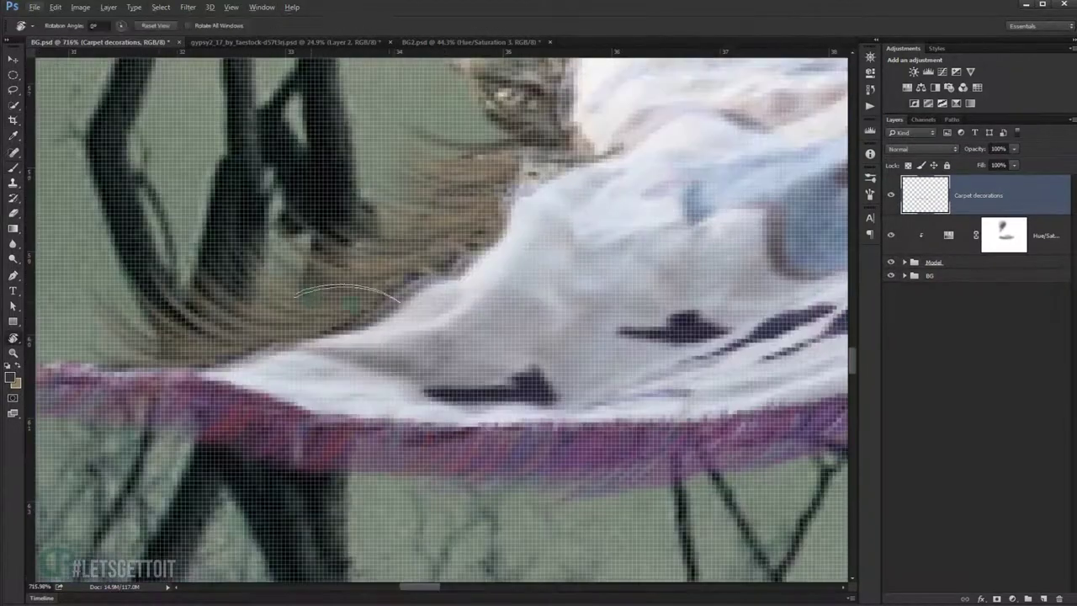
Rotate the view and brush tip angle to follow the carpet edge, then zoom out.
drag(548, 371, 430, 328)
scroll(430, 327, up, 2)
scroll(430, 328, down, 2)
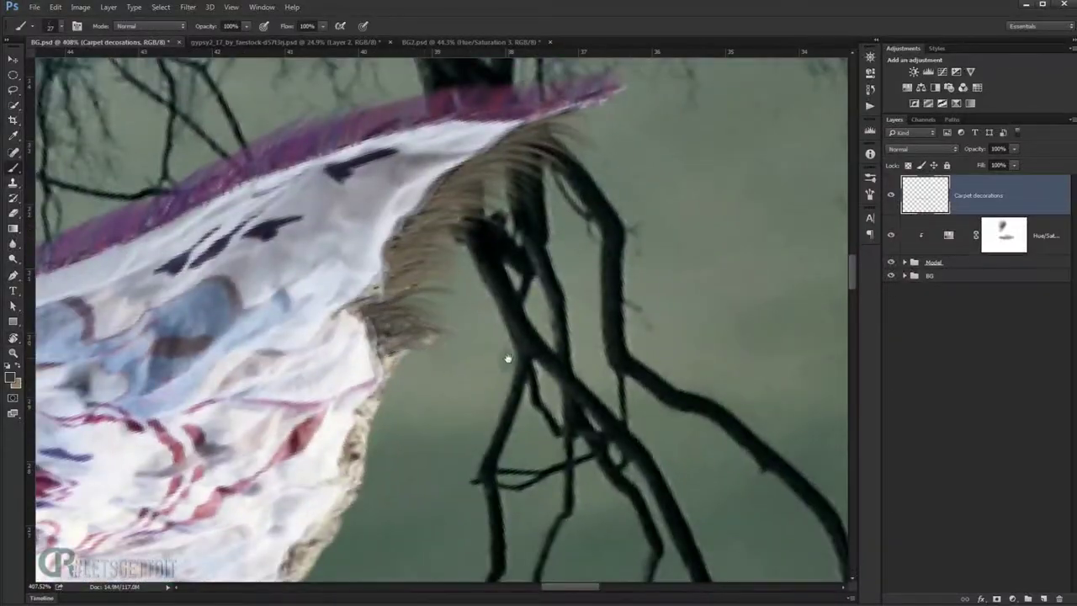
mouse_move(505, 356)
mouse_down()
mouse_move(358, 223)
mouse_move(449, 291)
mouse_up()
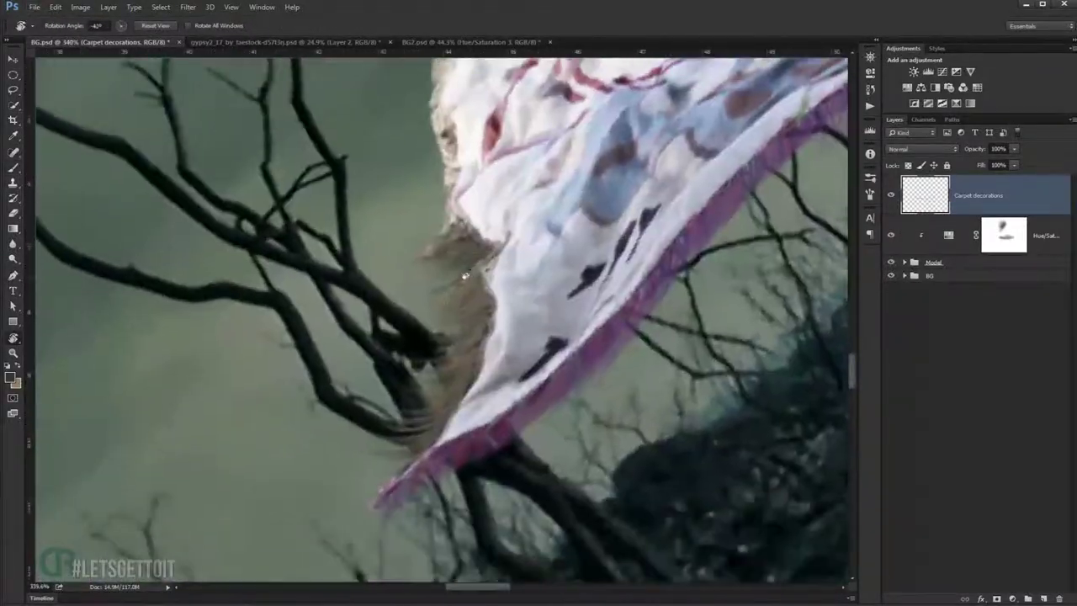
key(b)
right_click(461, 193)
drag(495, 200, 475, 175)
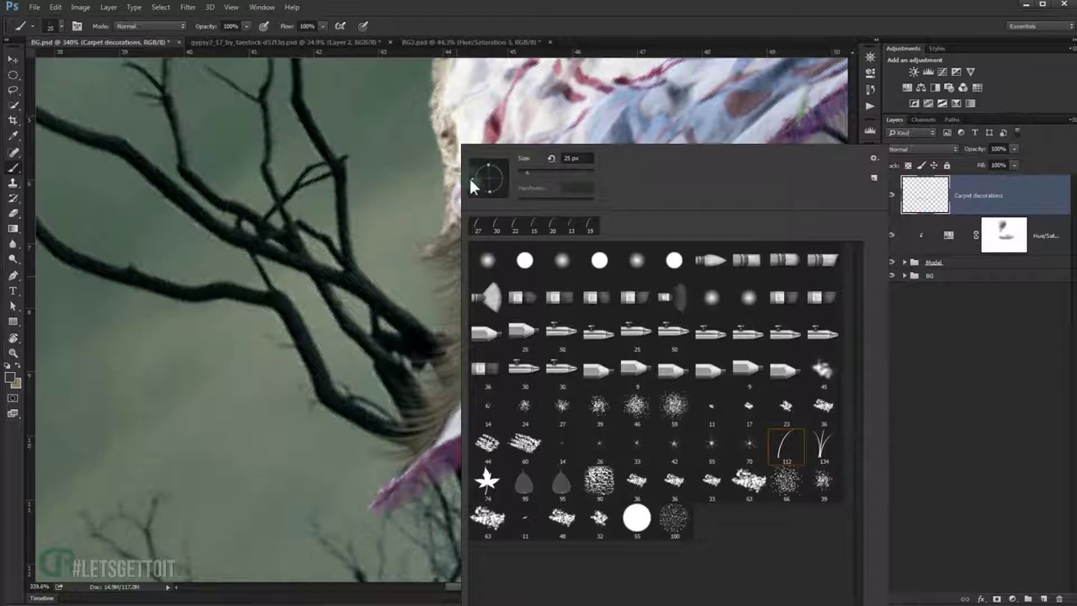
click(460, 280)
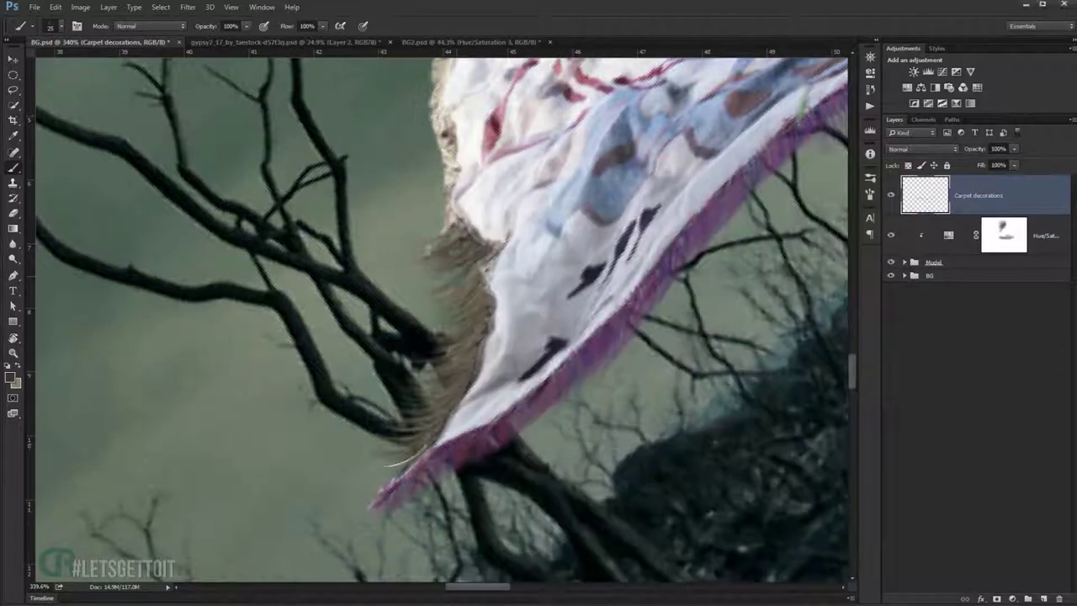
scroll(395, 460, up, 3)
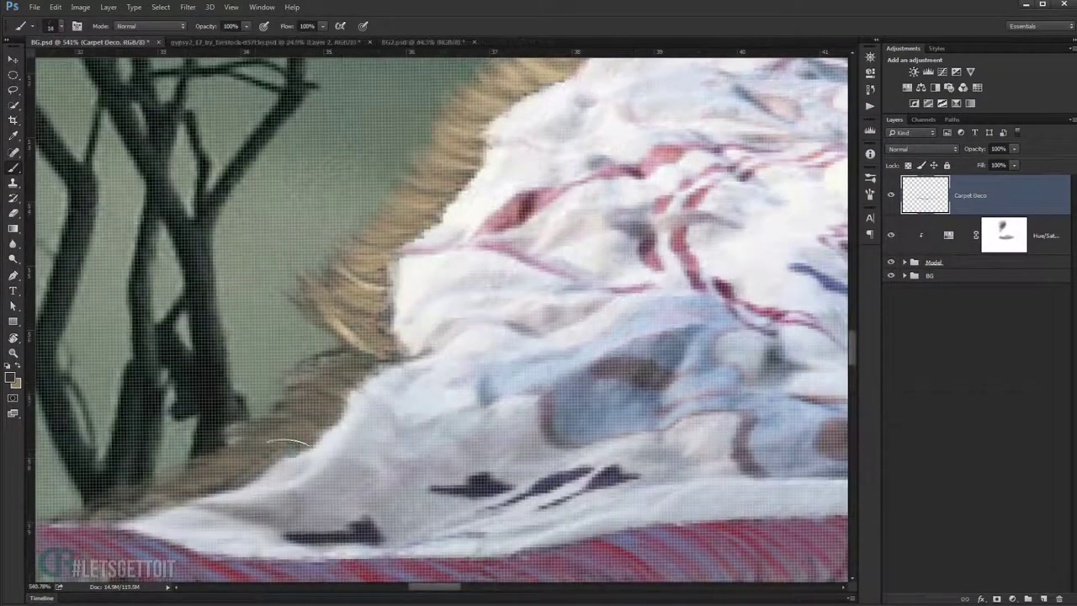
scroll(315, 392, down, 1)
scroll(319, 388, down, 1)
scroll(329, 386, down, 1)
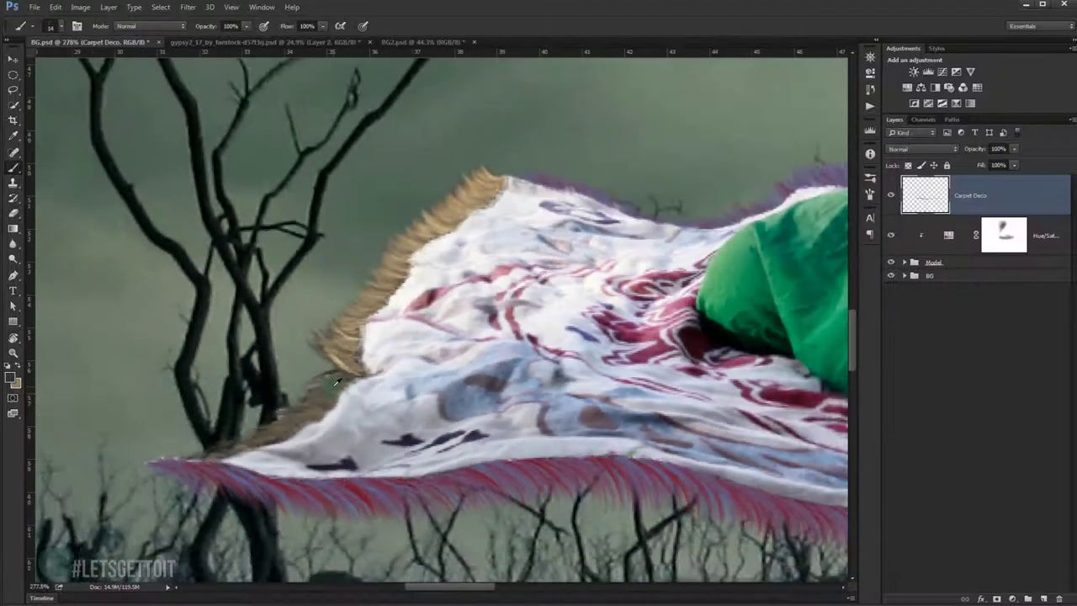
scroll(334, 383, down, 5)
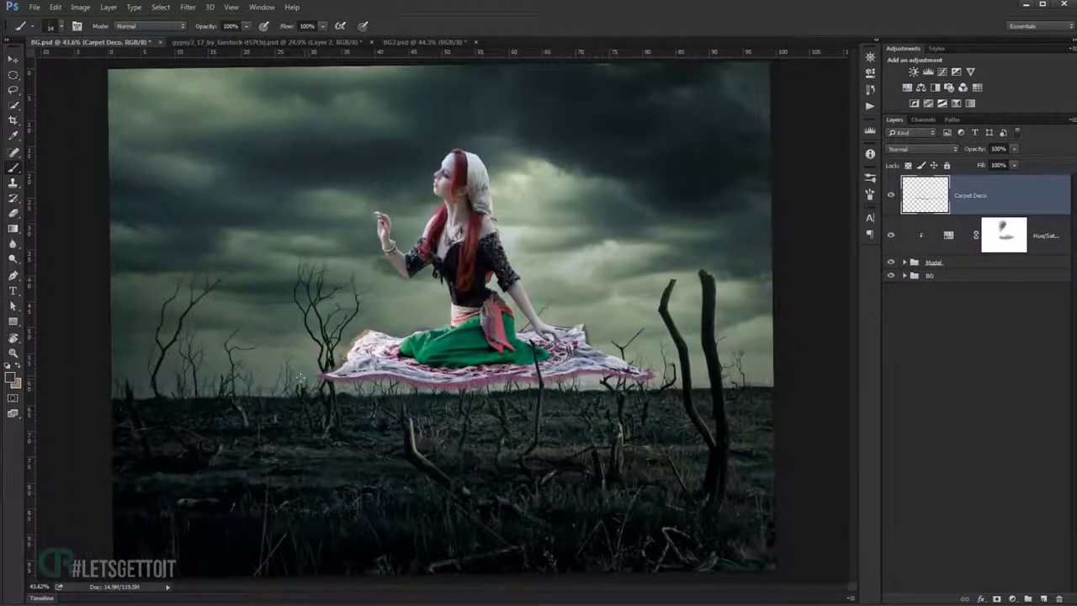
Add a black Color Burn inner shadow to the Carpet Decoration layer.
key(v)
scroll(571, 286, up, 1)
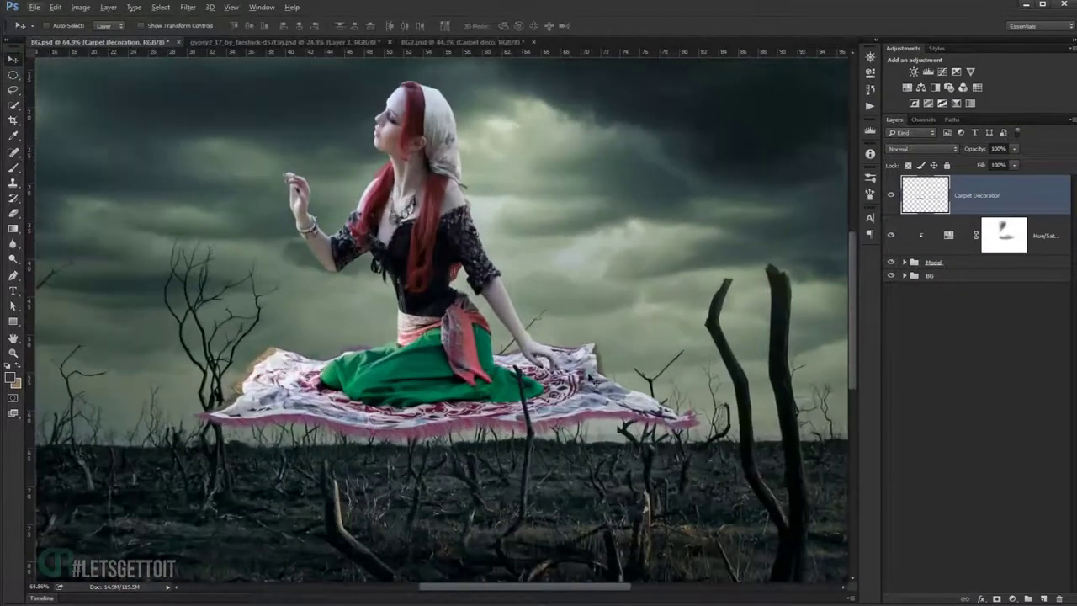
scroll(591, 379, up, 1)
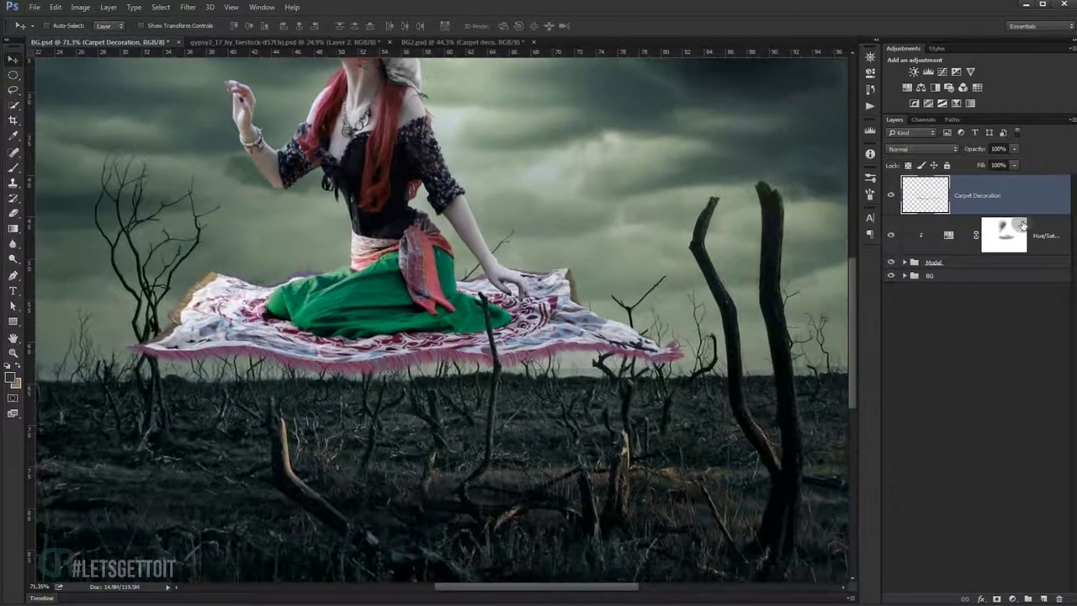
double_click(1060, 195)
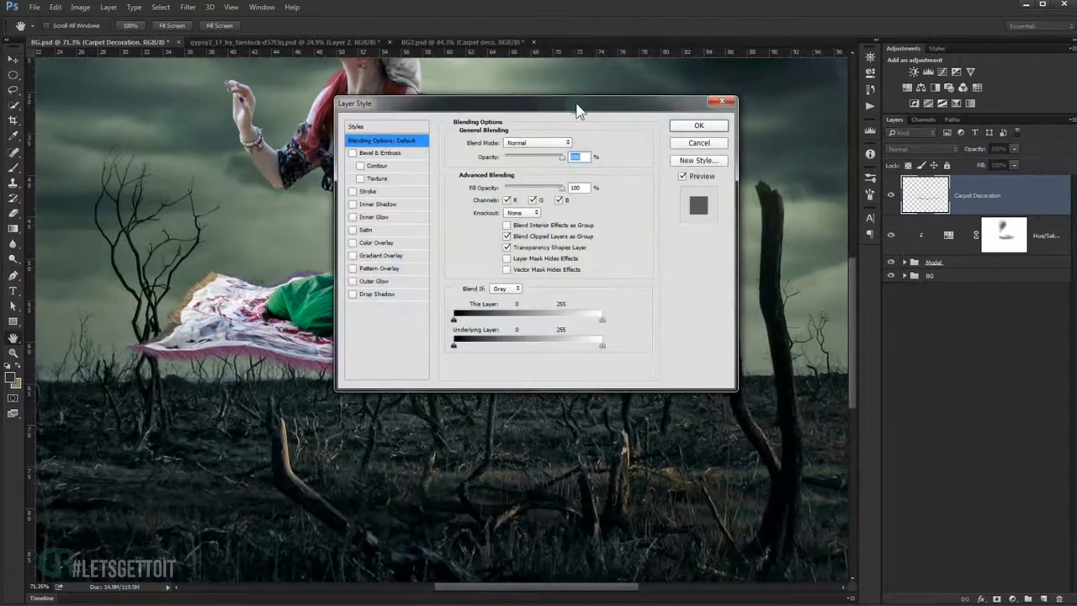
drag(577, 109, 920, 215)
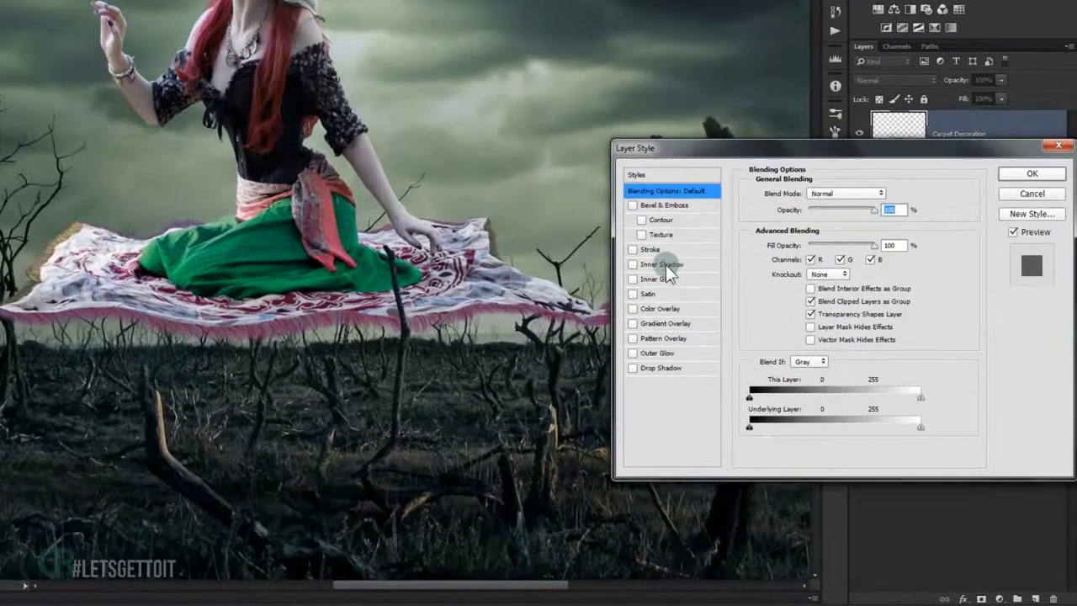
click(643, 265)
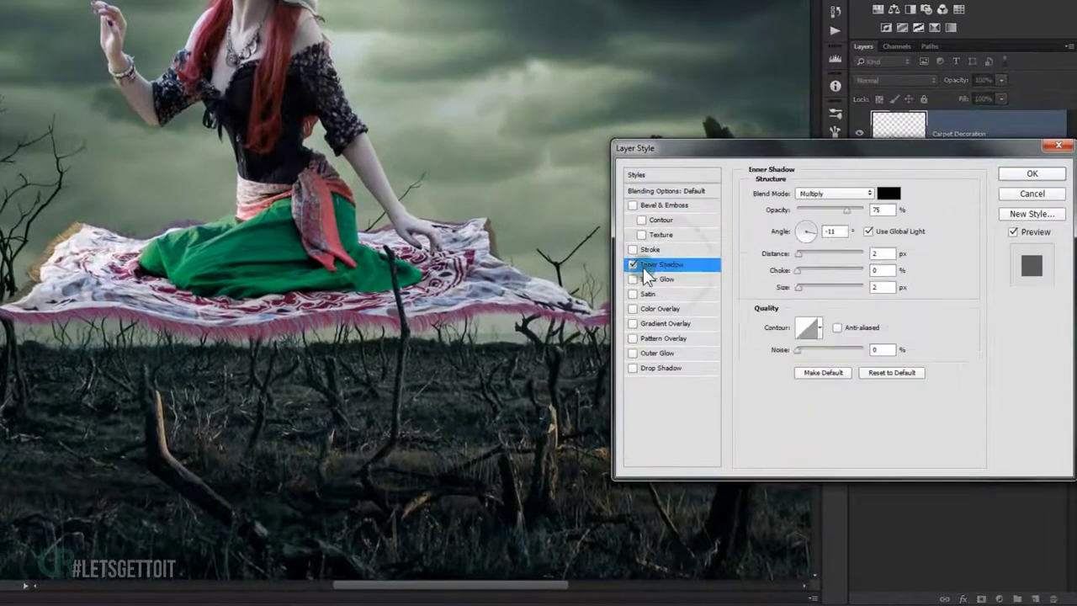
click(838, 194)
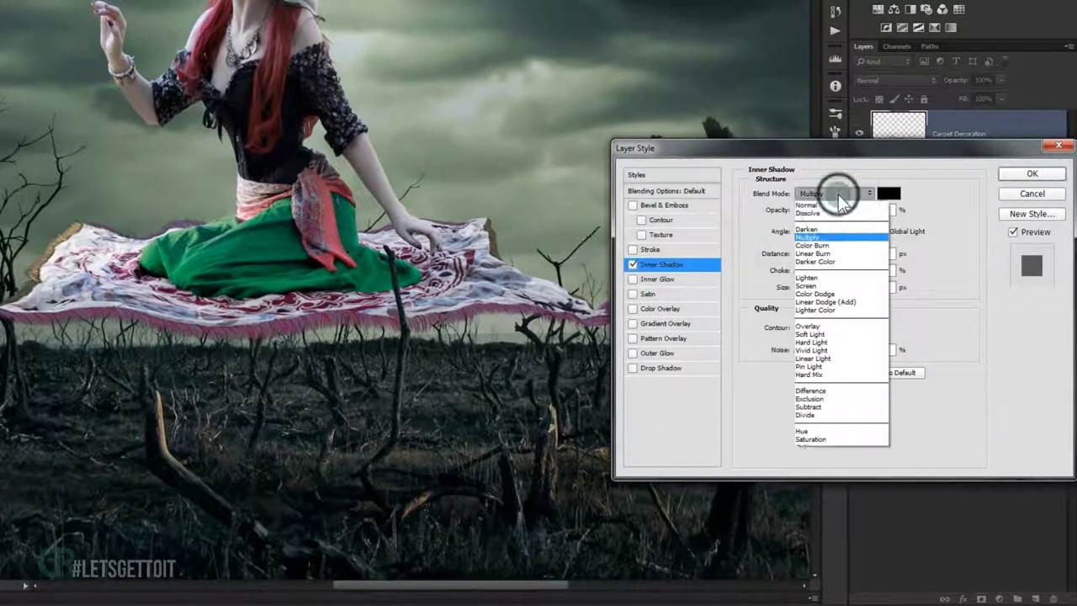
click(831, 245)
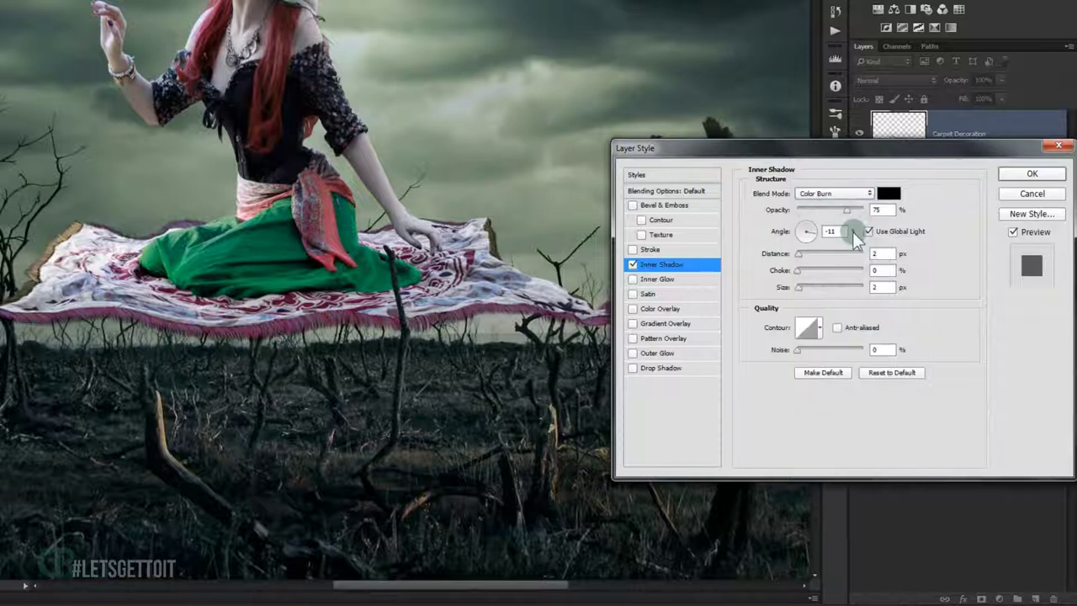
click(889, 194)
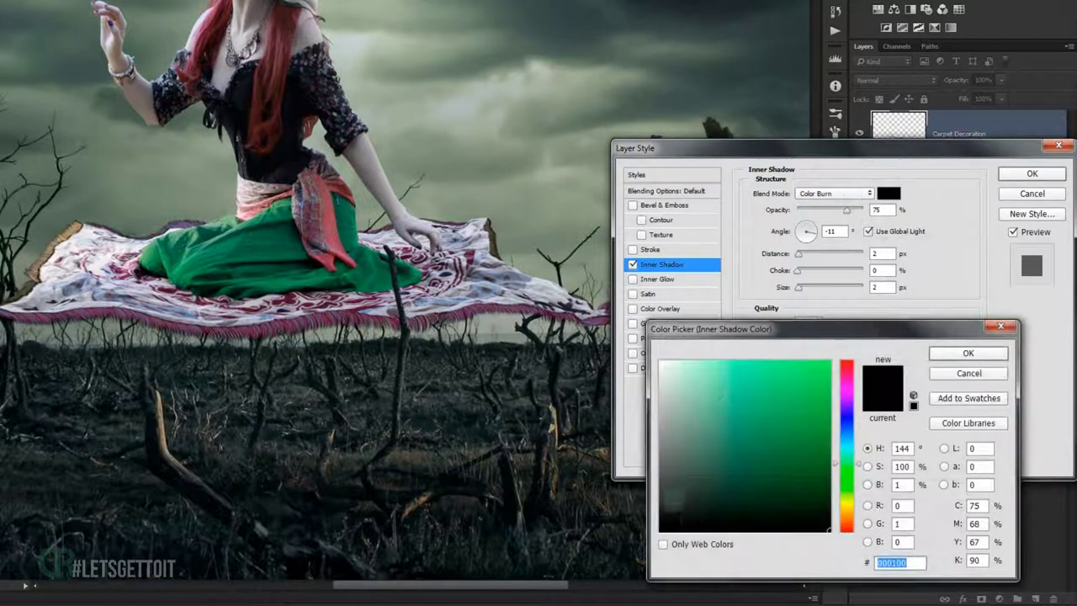
click(969, 354)
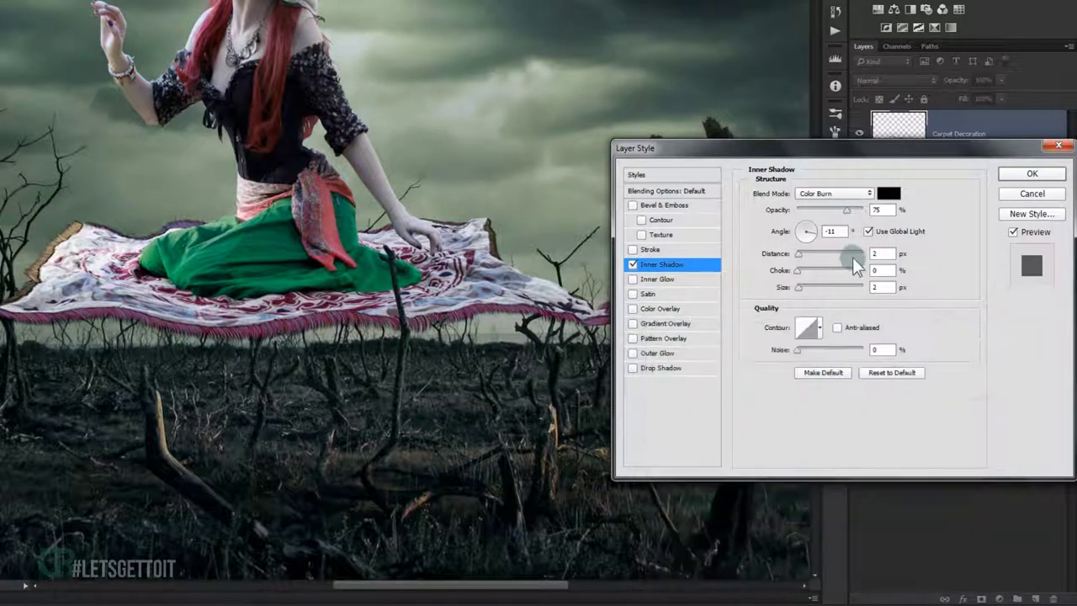
Set the inner shadow to 20% opacity, -32° angle and larger size, apply it, fit the image.
drag(854, 217, 799, 225)
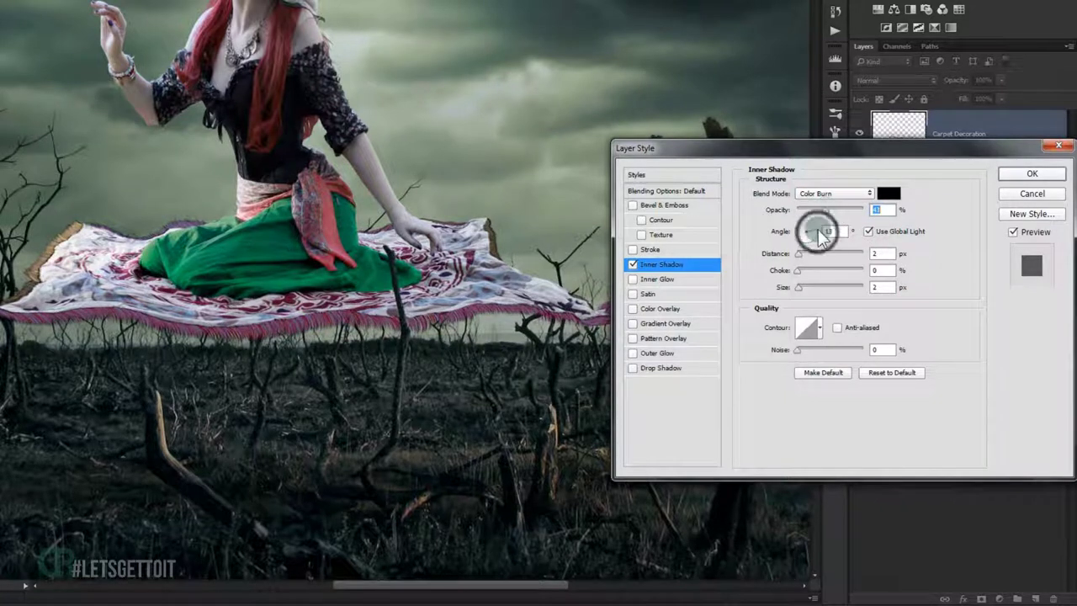
click(868, 231)
click(806, 225)
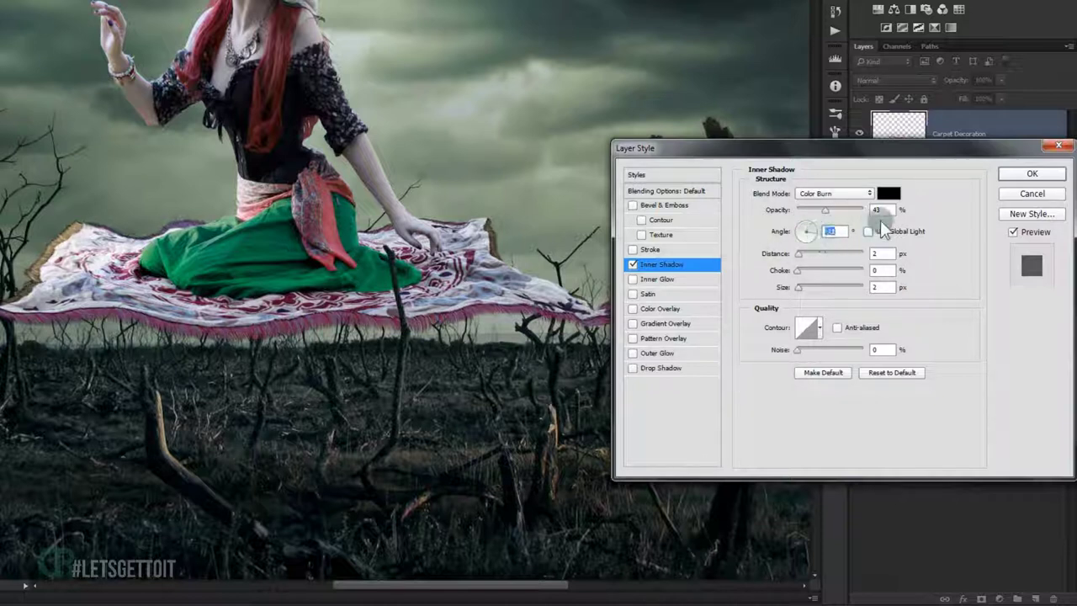
click(822, 212)
drag(823, 211, 815, 210)
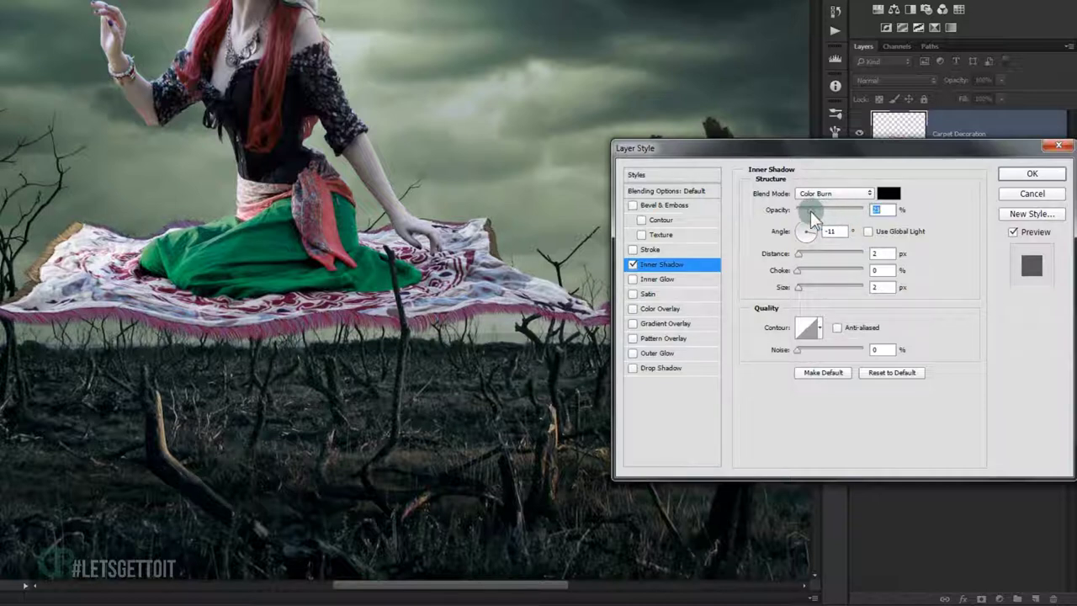
drag(808, 231, 818, 238)
drag(801, 288, 806, 286)
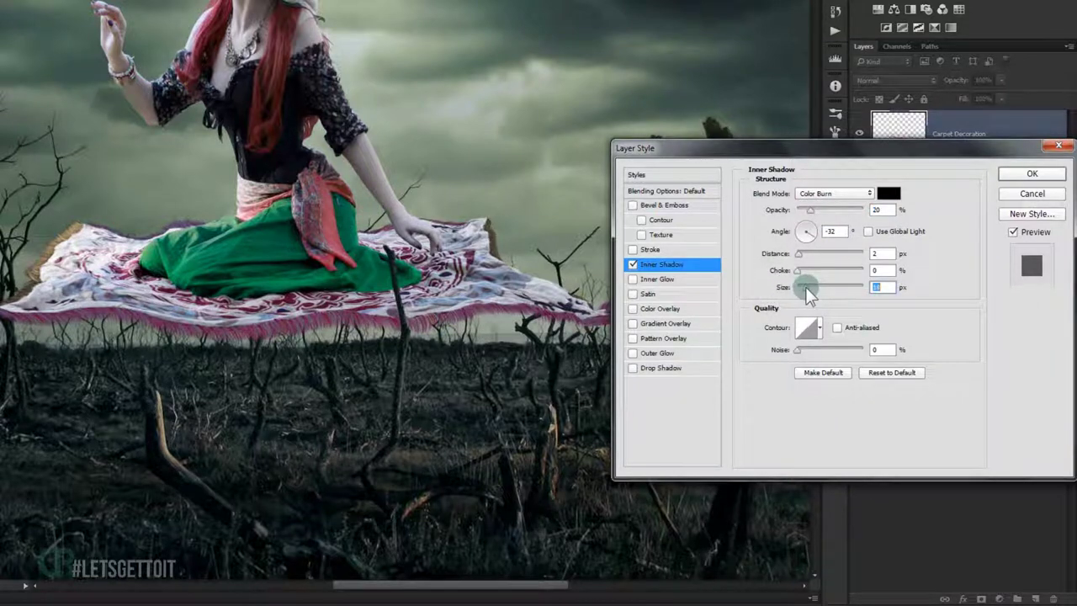
click(1014, 232)
click(1015, 232)
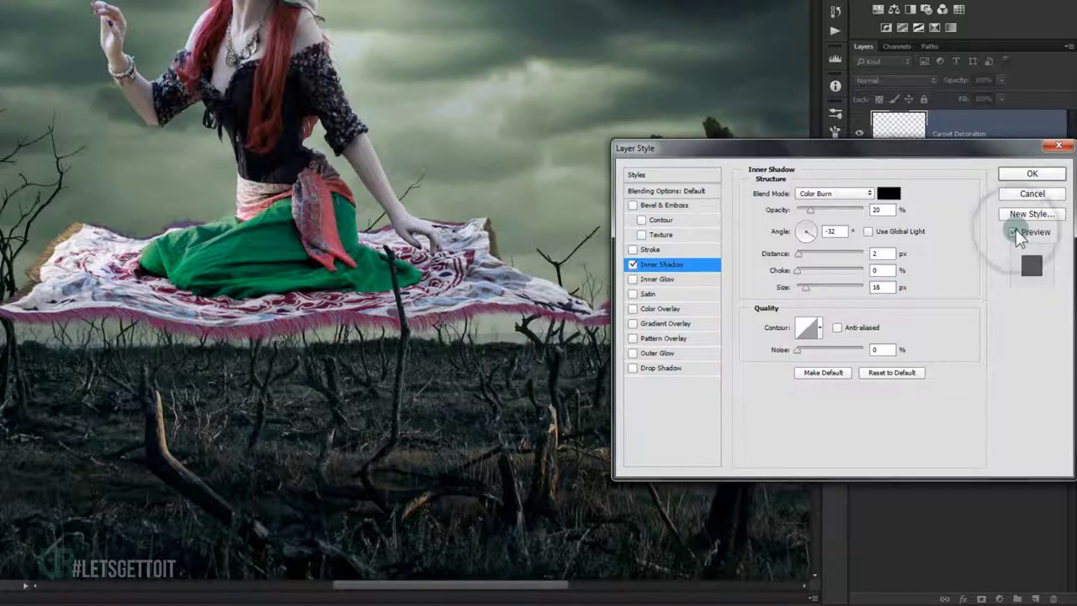
click(1032, 173)
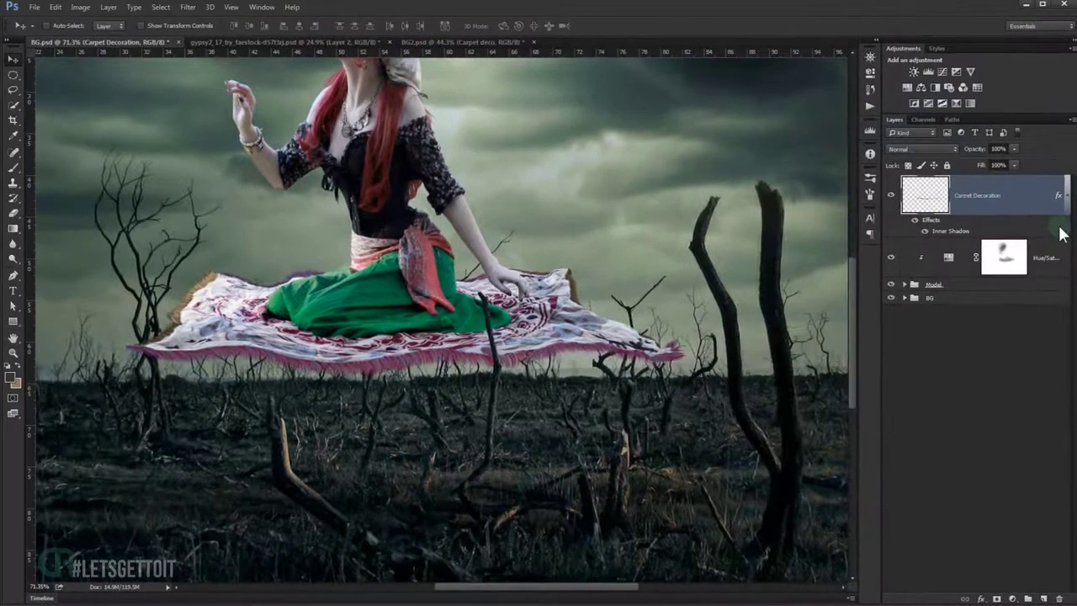
key(ctrl+0)
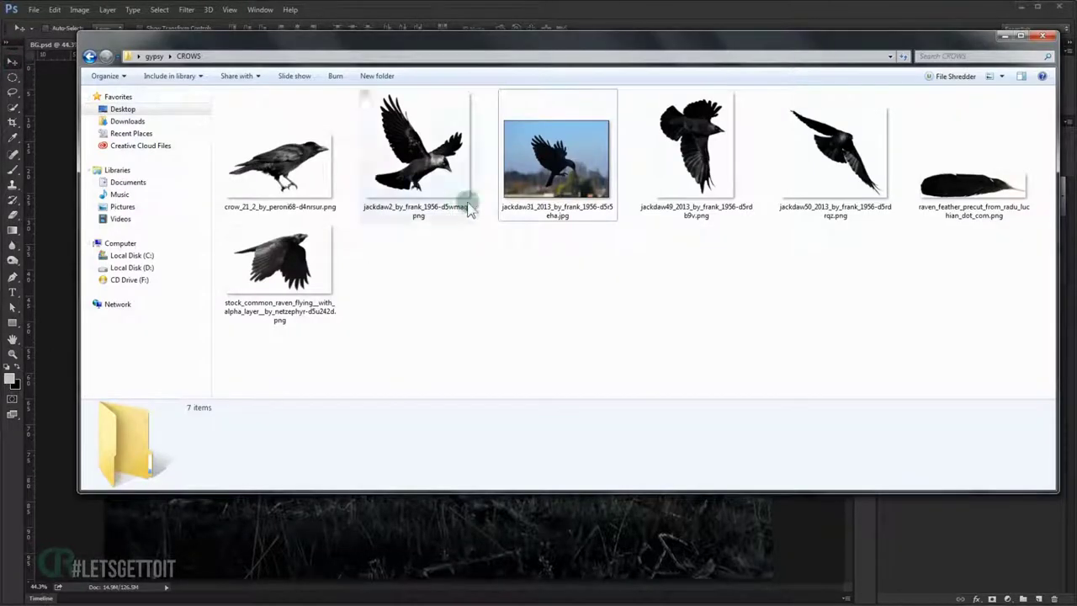
Bring the jackdaw photo from the CROWS folder into Photoshop and zoom in on the bird.
click(559, 174)
drag(560, 174, 17, 484)
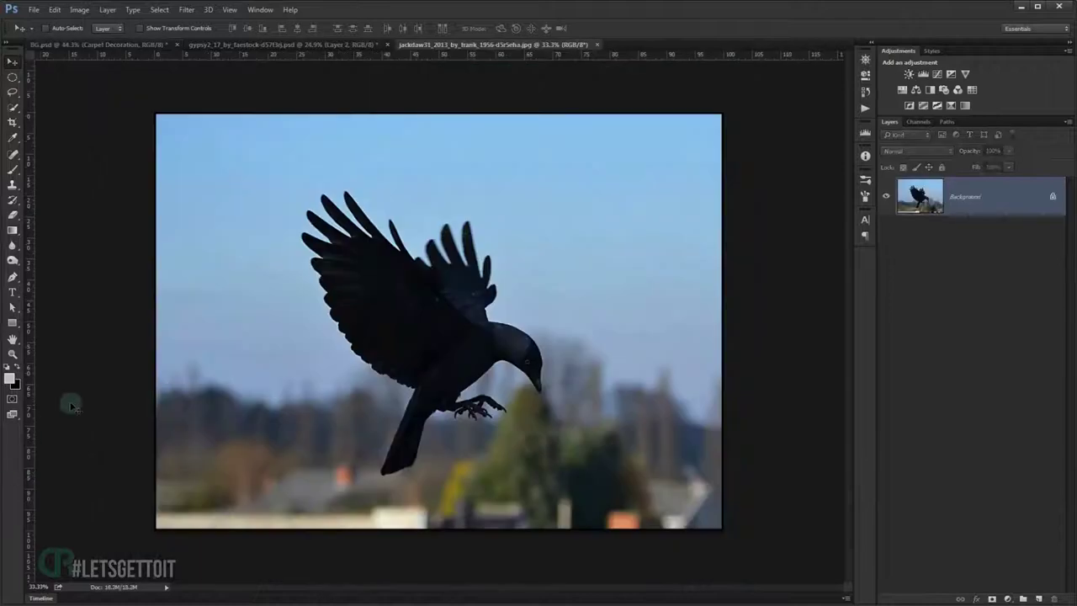
key(ctrl+0)
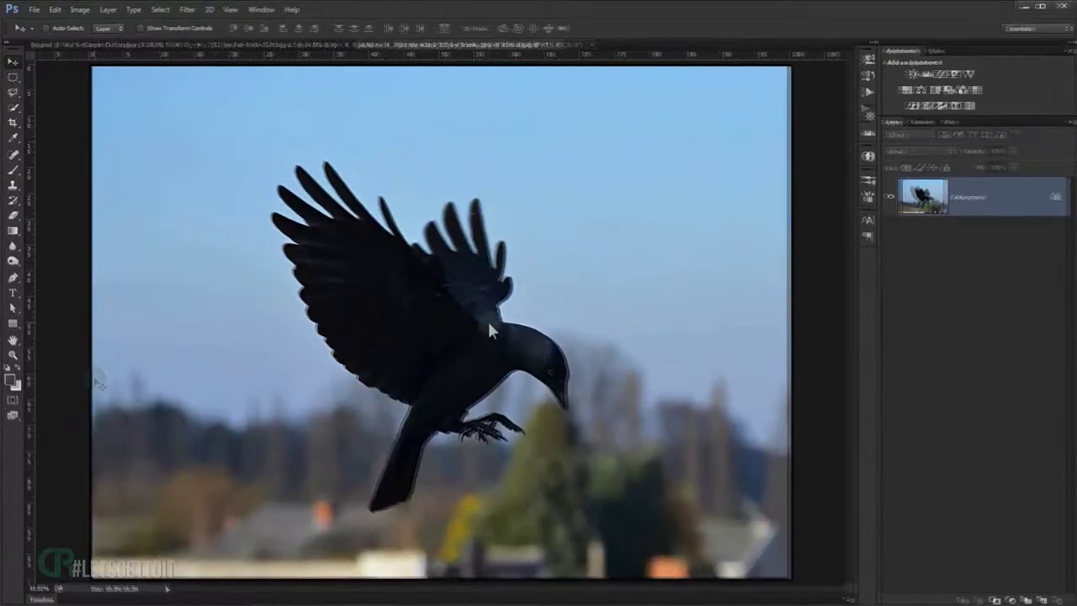
click(13, 278)
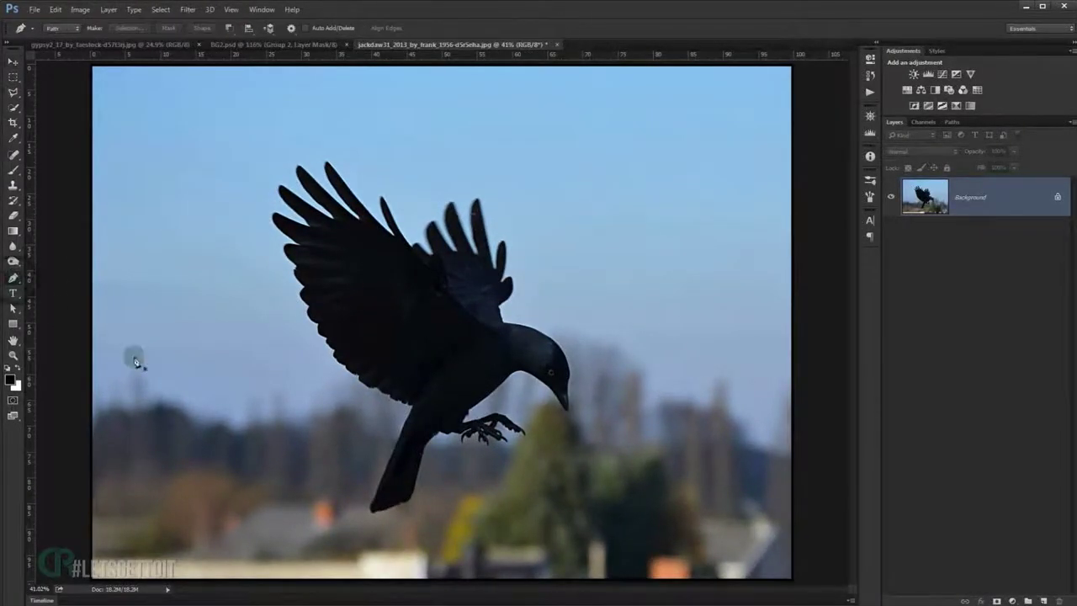
mouse_move(135, 361)
mouse_down()
mouse_move(536, 355)
mouse_move(683, 449)
mouse_up()
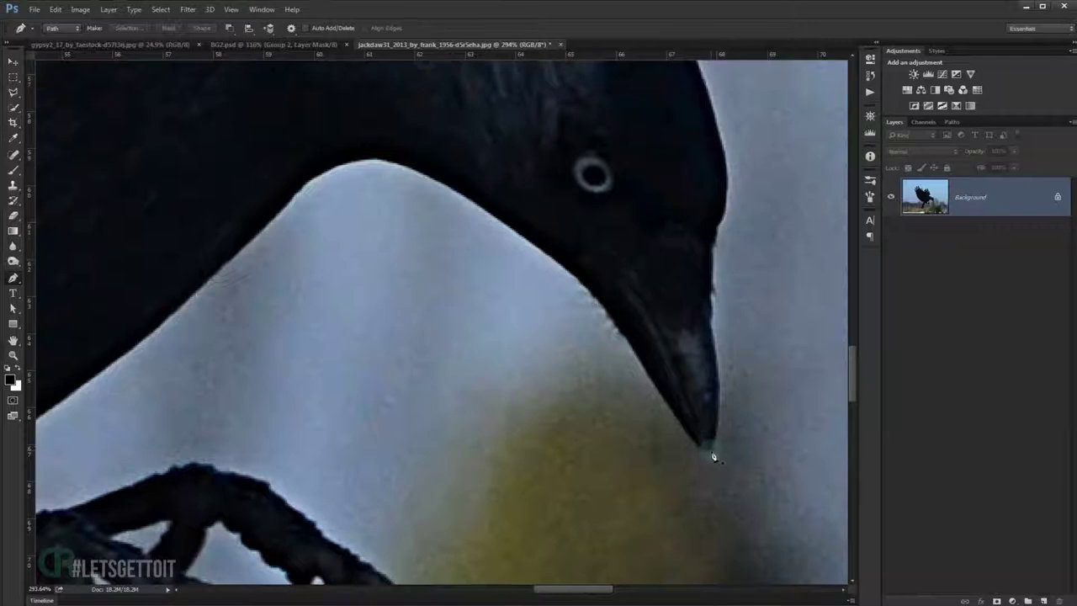
Start the pen path at the beak tip, curving anchors up the beak and onto the head.
click(709, 452)
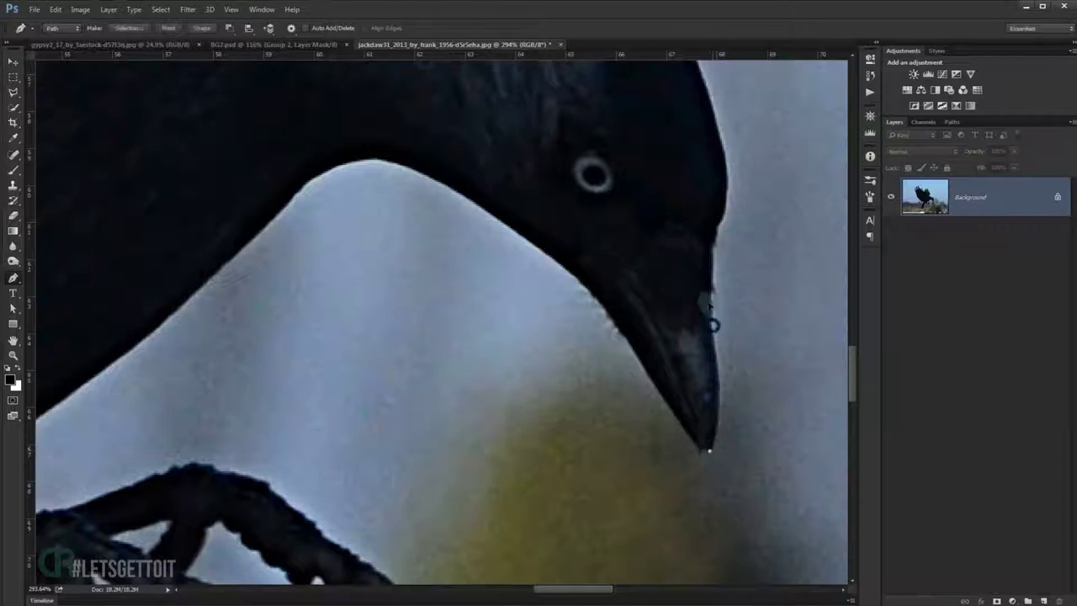
drag(713, 330, 697, 261)
drag(714, 337, 715, 341)
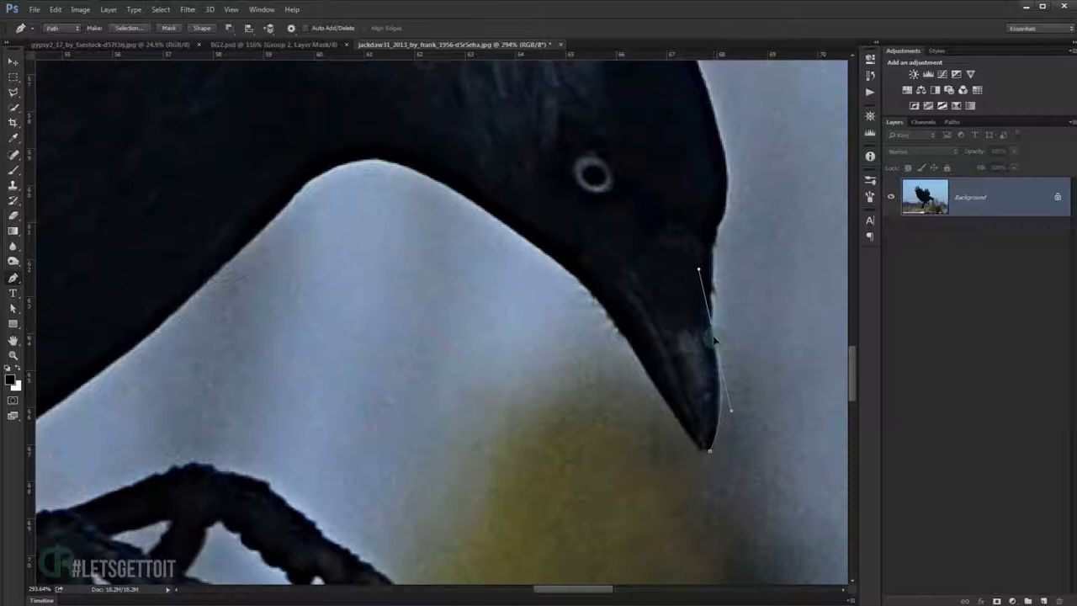
drag(731, 412, 731, 438)
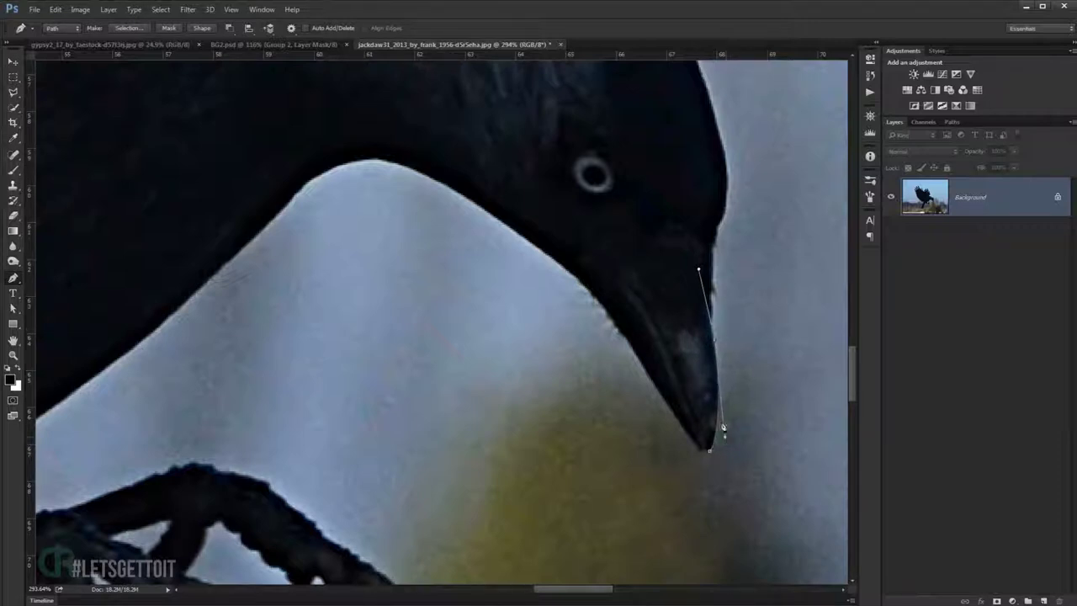
alt+click(715, 339)
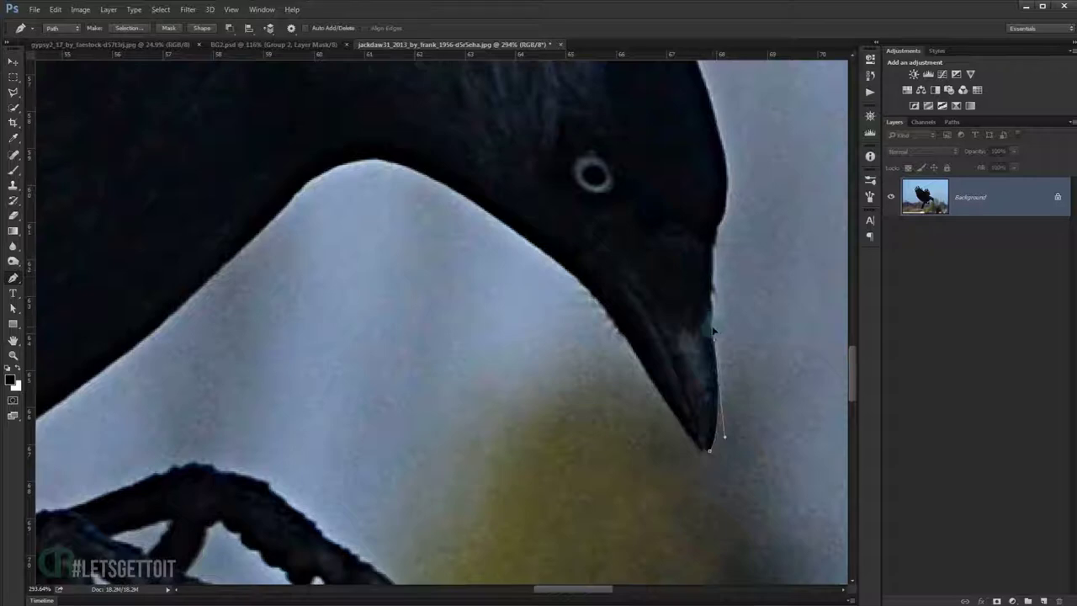
scroll(753, 345, up, 2)
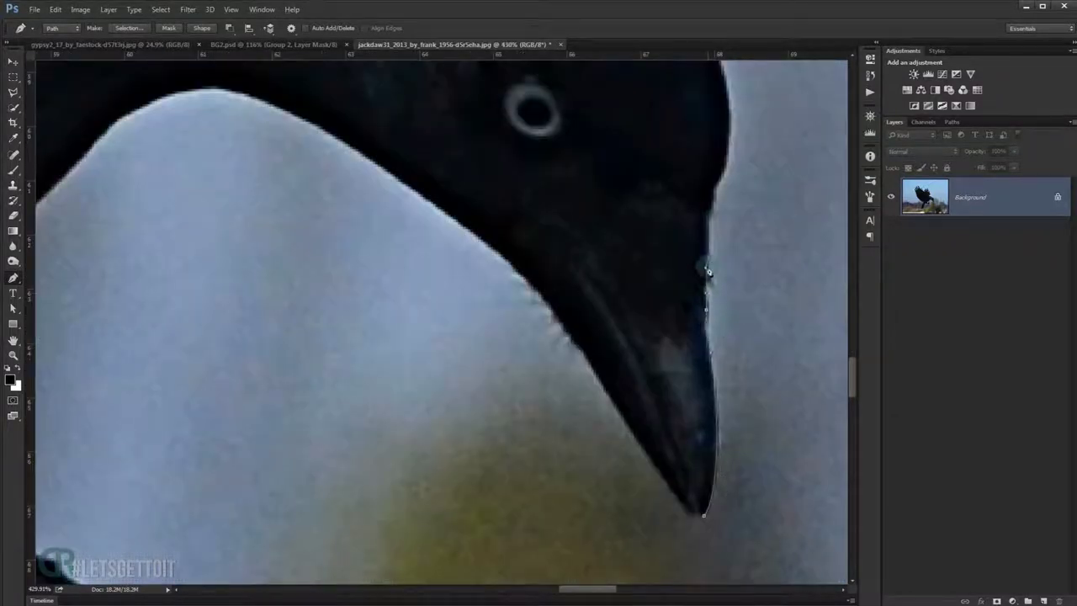
scroll(711, 253, up, 3)
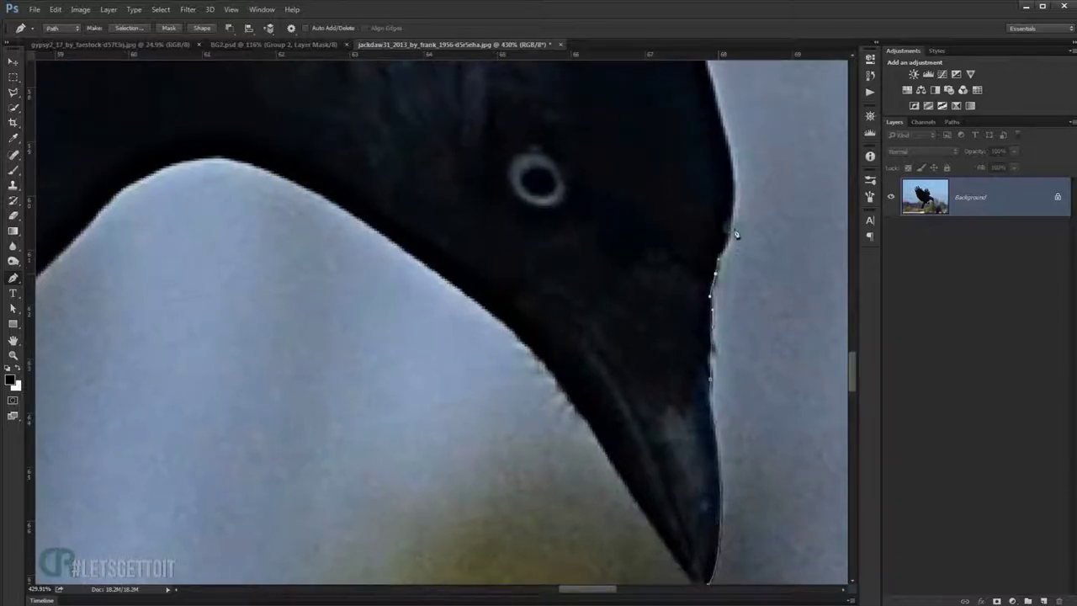
click(716, 265)
scroll(715, 286, up, 1)
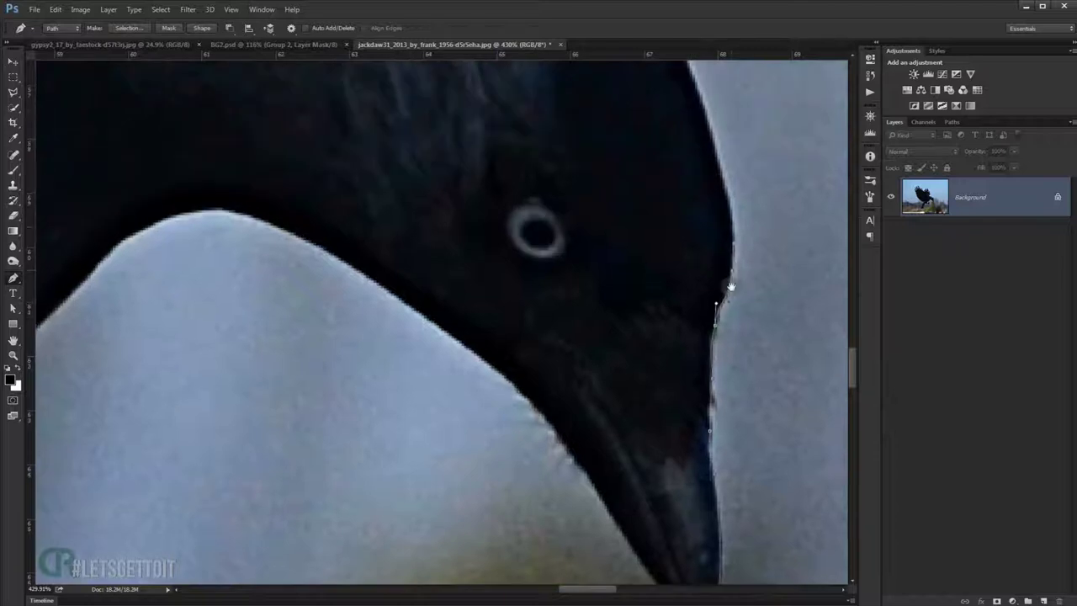
scroll(707, 261, down, 2)
click(644, 187)
mouse_move(691, 244)
mouse_down()
mouse_move(733, 272)
mouse_move(716, 267)
mouse_up()
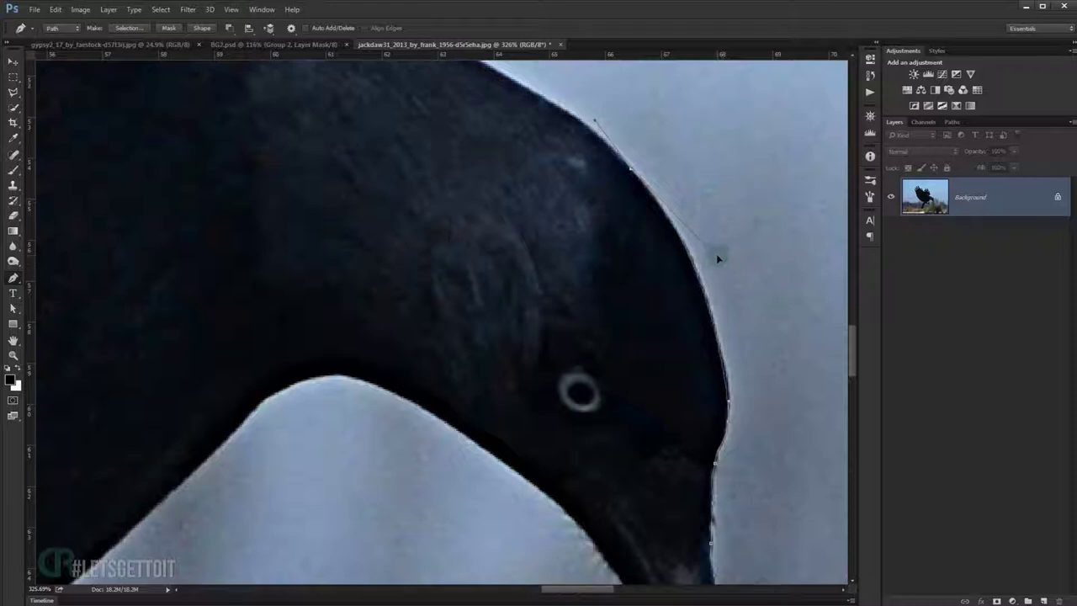
Continue the path over the head and neck, down the tail and around its tip.
scroll(721, 259, up, 1)
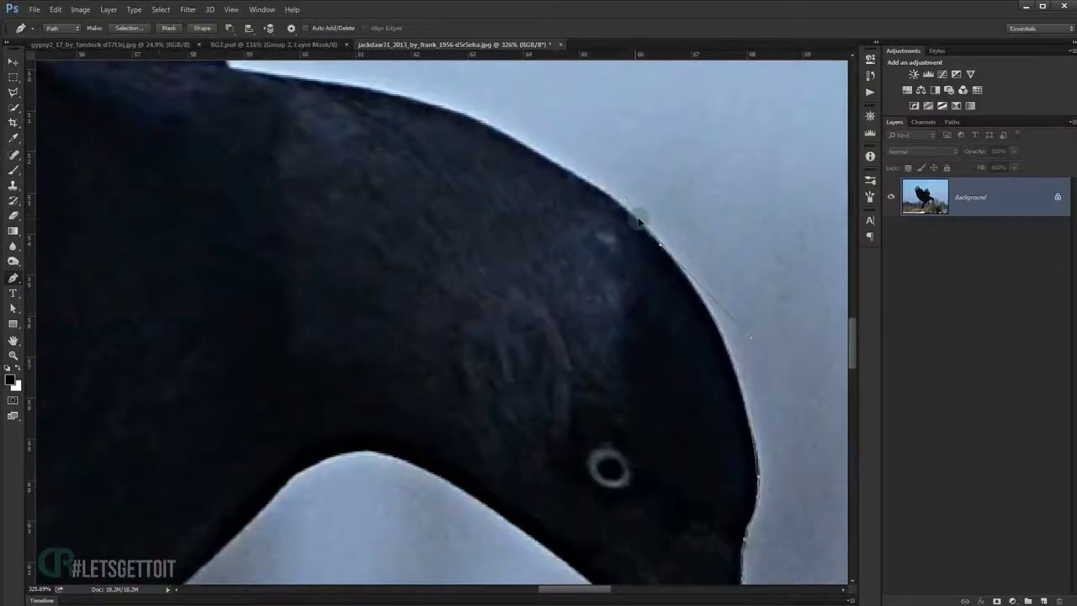
scroll(639, 221, up, 1)
click(462, 160)
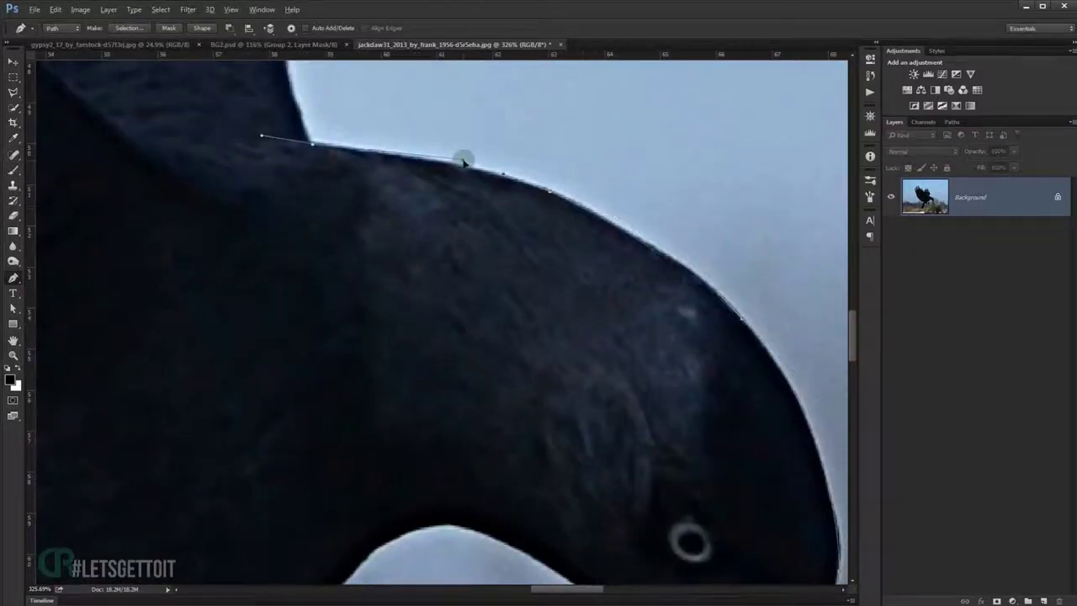
alt+click(312, 144)
scroll(343, 211, up, 2)
drag(346, 252, 340, 192)
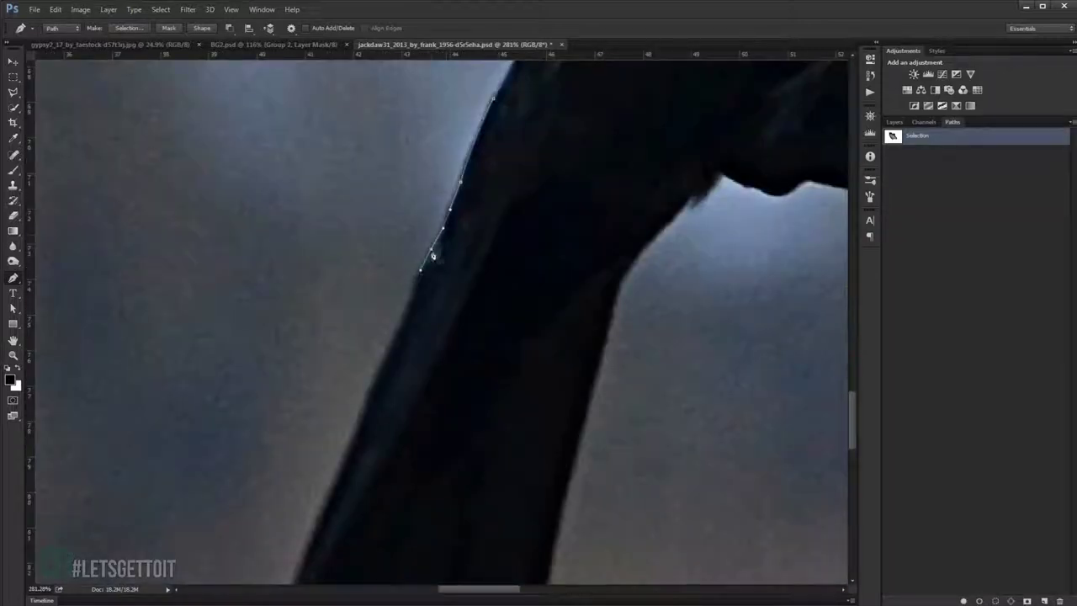
drag(433, 256, 458, 121)
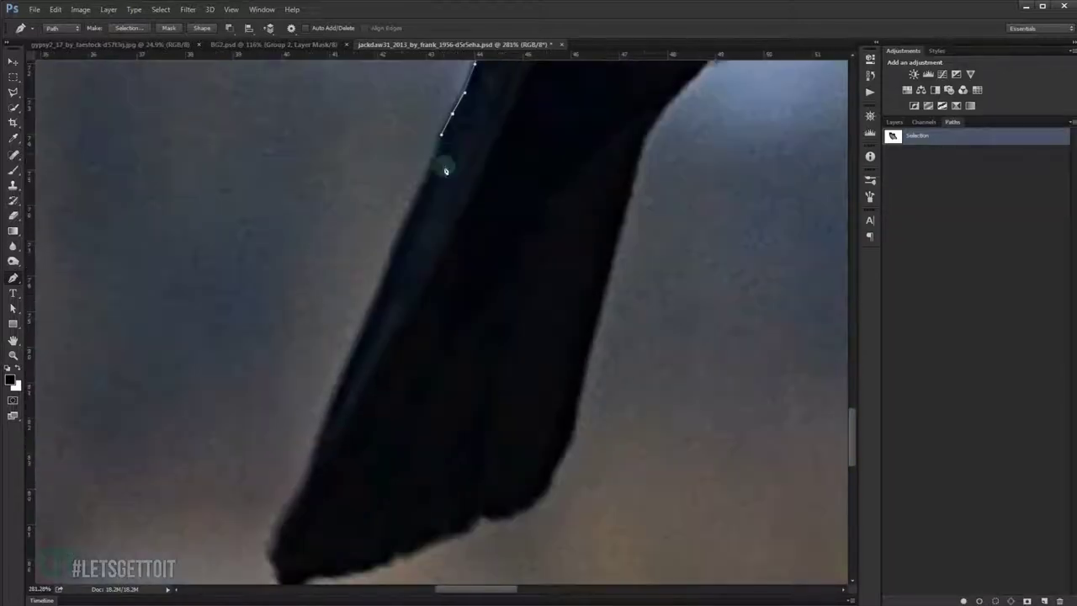
click(326, 417)
click(299, 475)
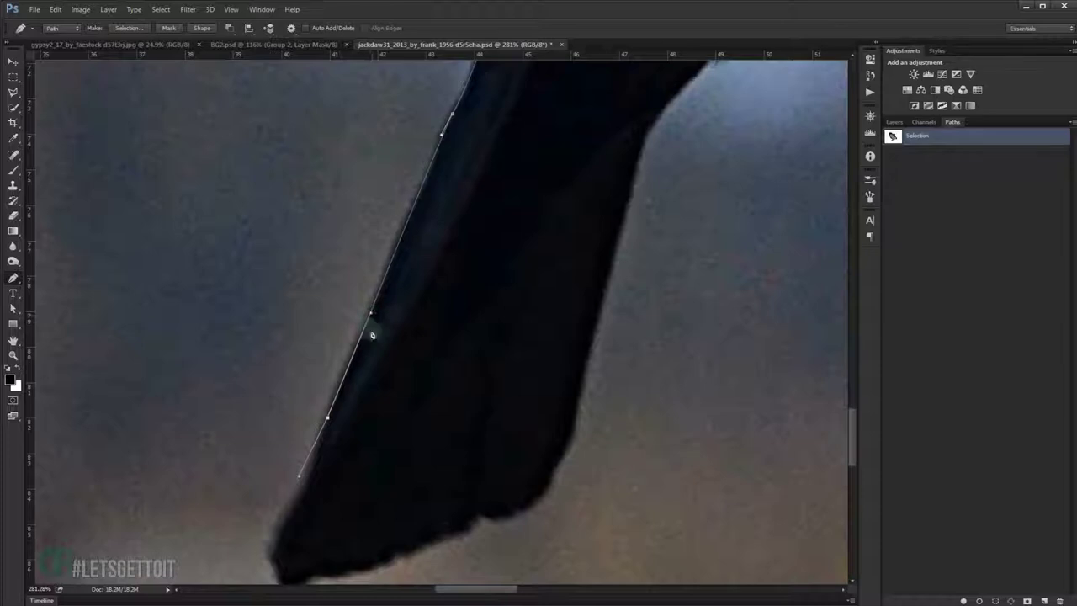
scroll(370, 331, down, 2)
scroll(336, 361, down, 2)
mouse_move(324, 353)
mouse_down()
mouse_move(352, 331)
mouse_move(350, 314)
mouse_move(348, 340)
mouse_up()
Trace the beak's underside and close the path at the beak tip, then zoom out.
scroll(320, 335, down, 2)
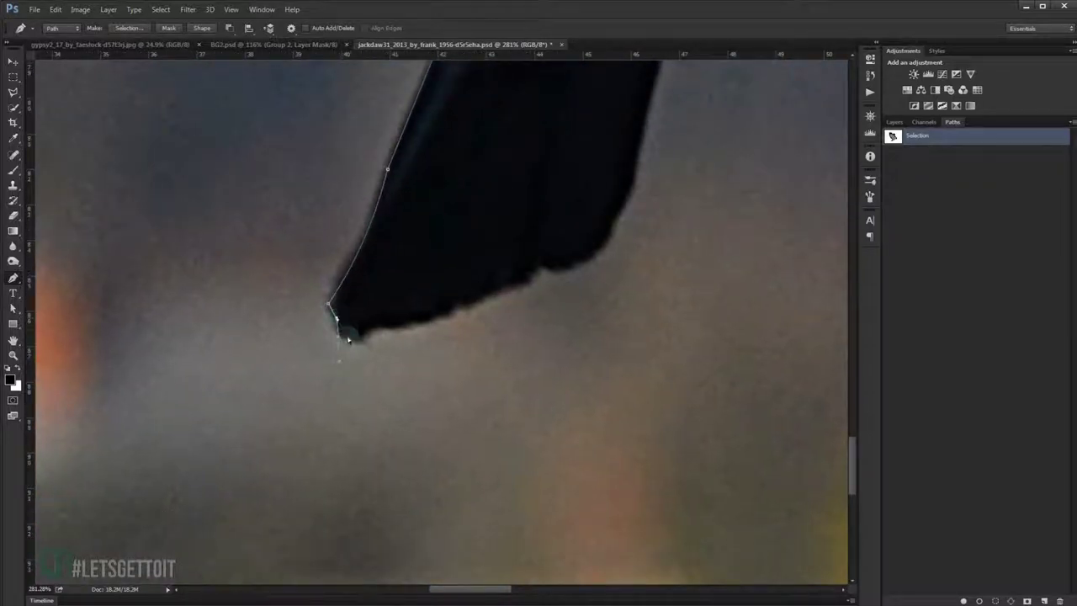
scroll(353, 346, up, 3)
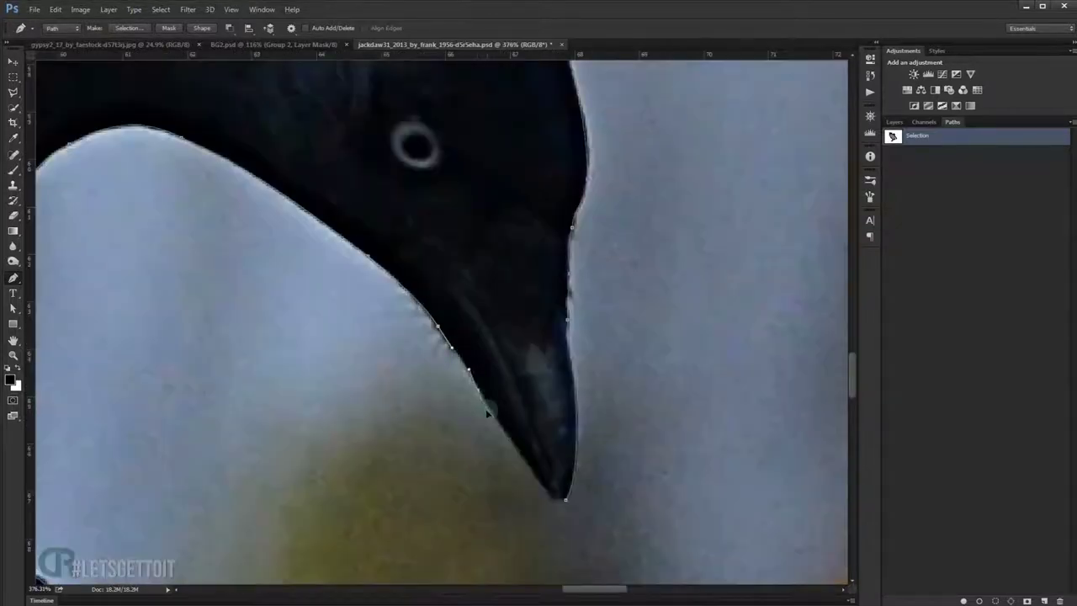
scroll(487, 413, up, 2)
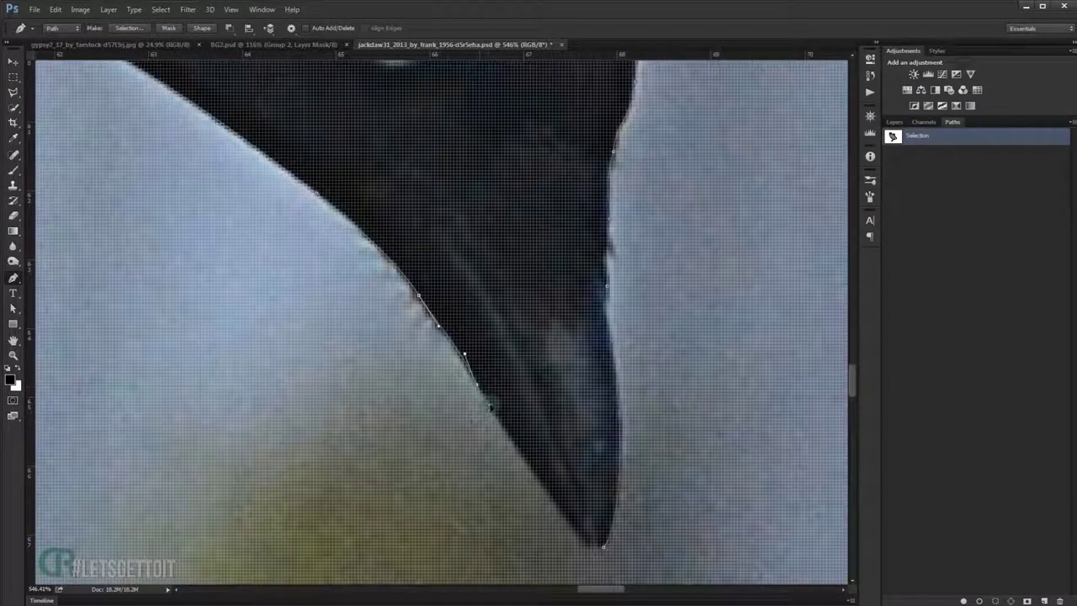
click(493, 409)
drag(520, 459, 487, 399)
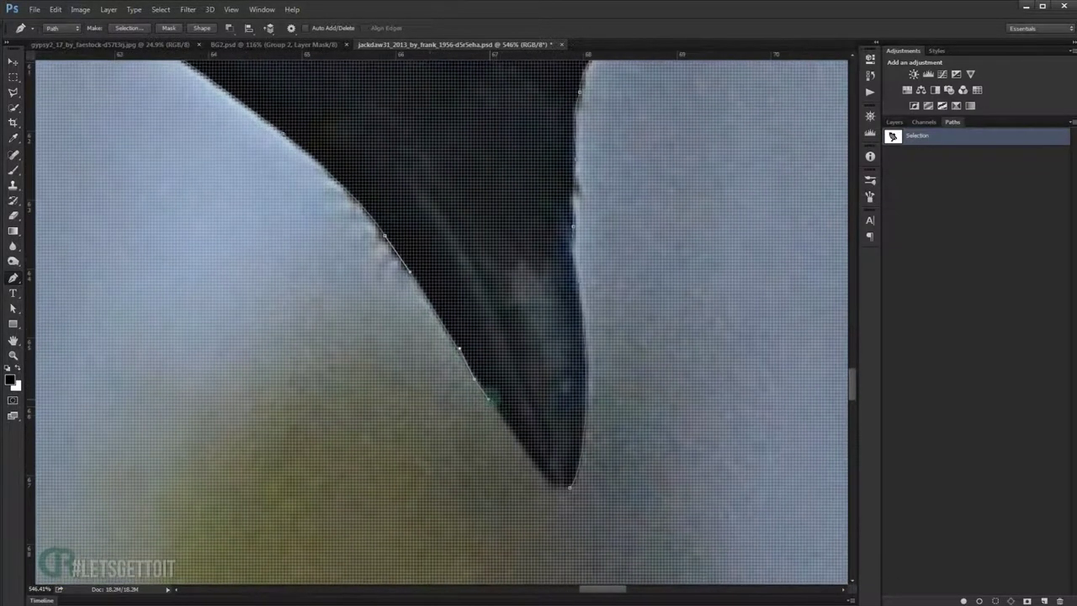
scroll(489, 400, up, 3)
drag(446, 320, 459, 352)
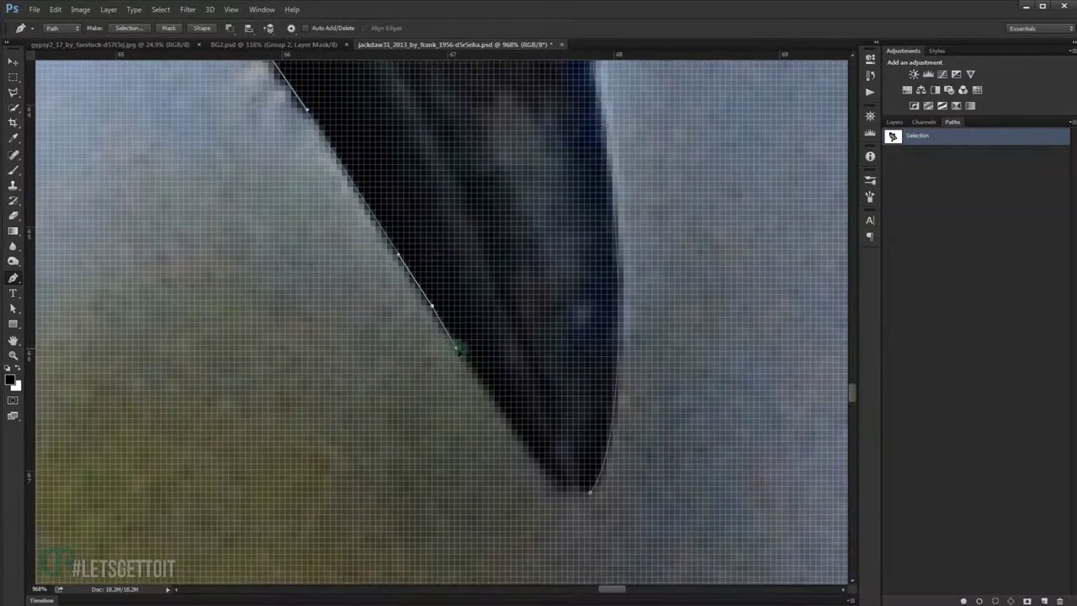
click(537, 467)
scroll(558, 480, down, 3)
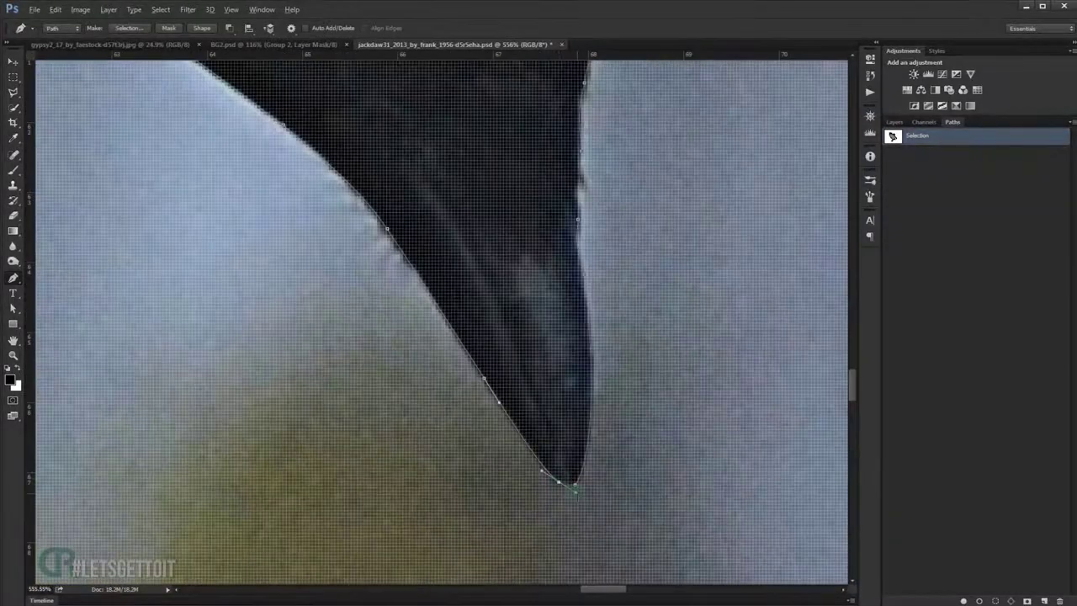
click(569, 485)
click(578, 490)
scroll(578, 489, up, 2)
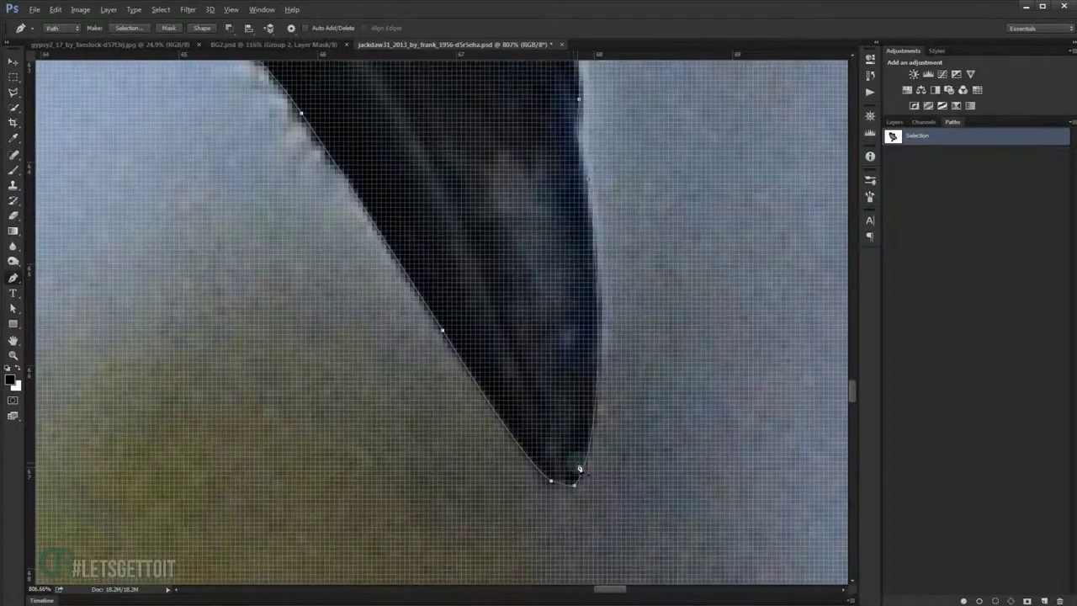
scroll(578, 468, down, 3)
scroll(578, 472, down, 2)
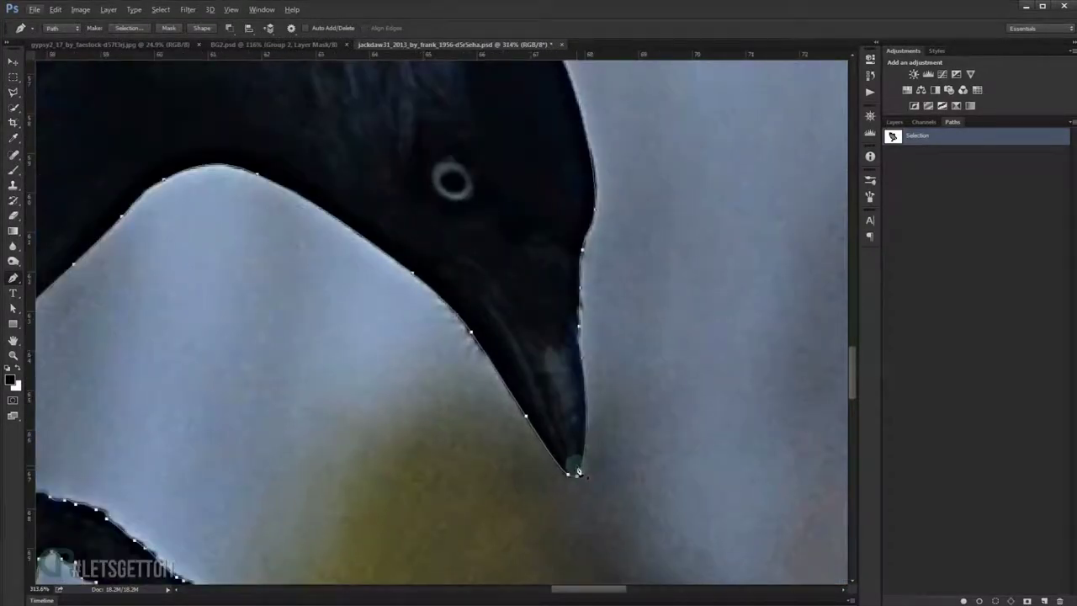
scroll(578, 472, down, 2)
scroll(457, 389, down, 2)
scroll(420, 404, down, 2)
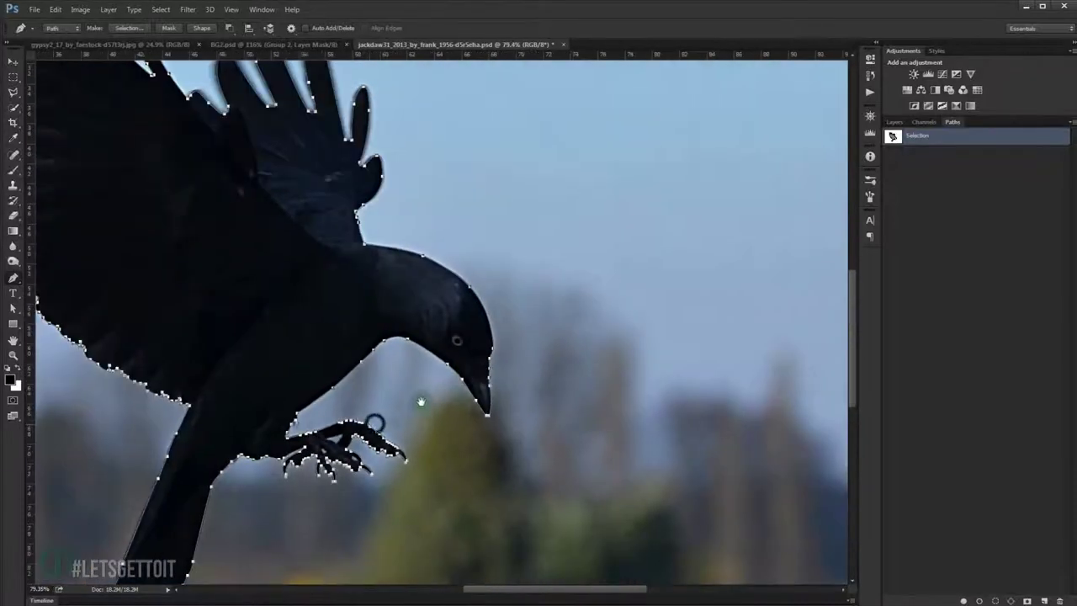
scroll(420, 402, down, 1)
scroll(422, 401, down, 2)
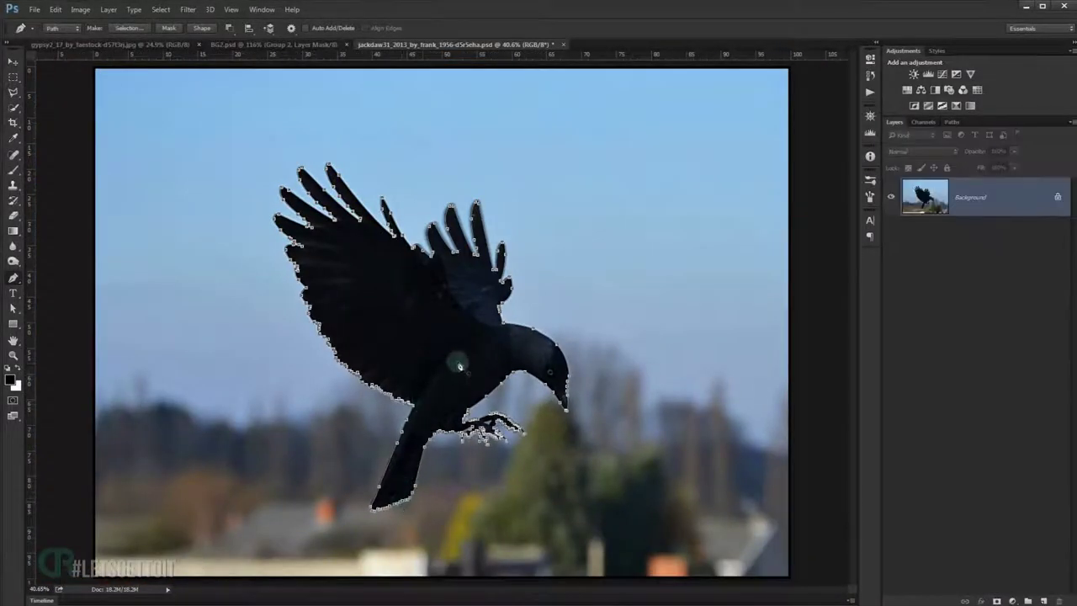
Mask out the sky using the inverted bird-path selection, then add Layer 1 and stamp visible into it.
right_click(459, 364)
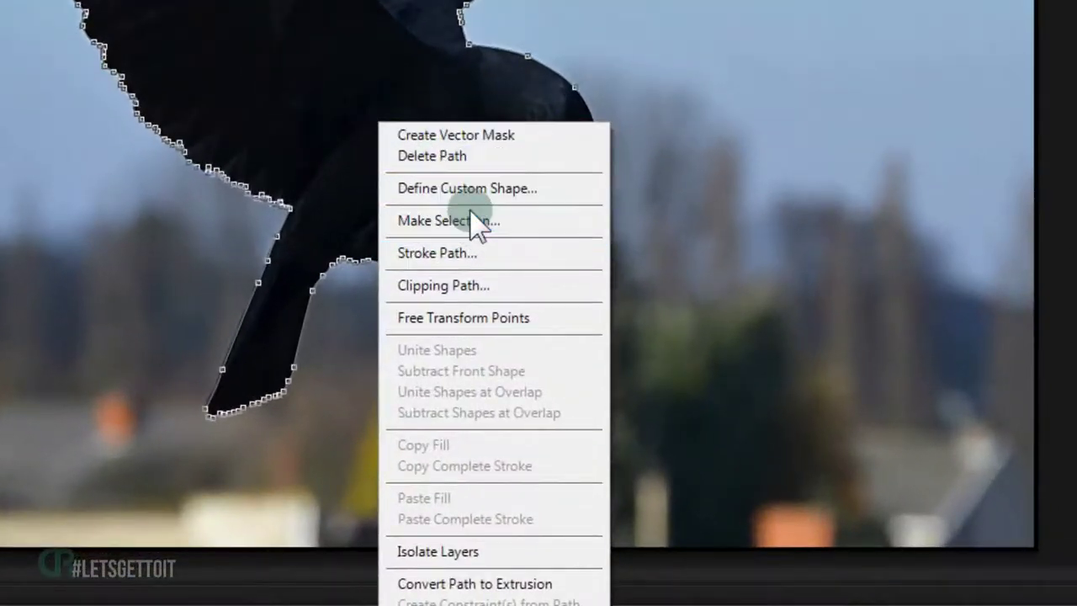
click(476, 220)
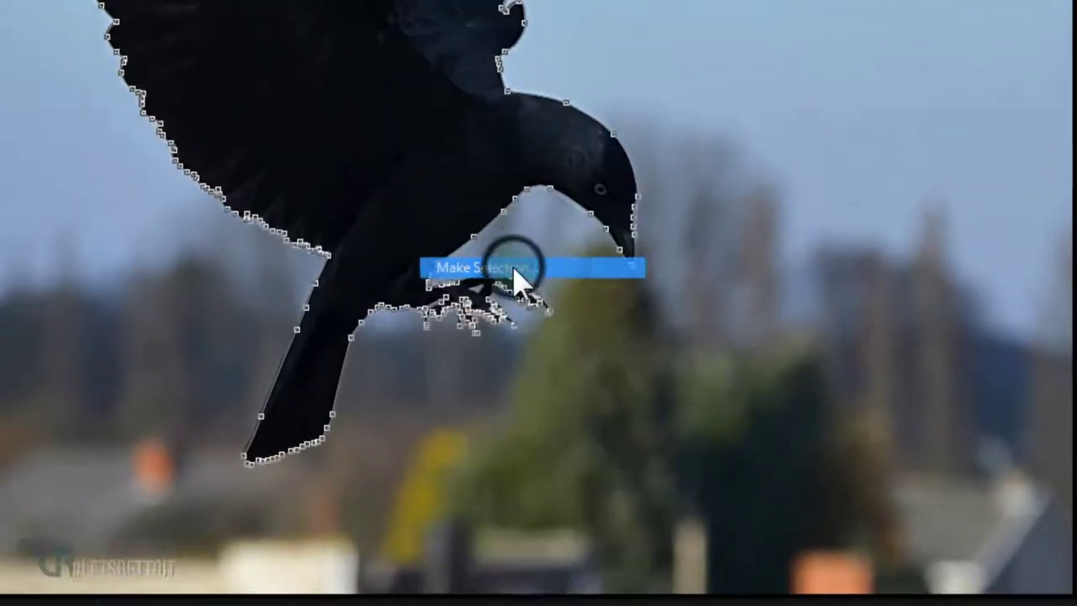
click(959, 135)
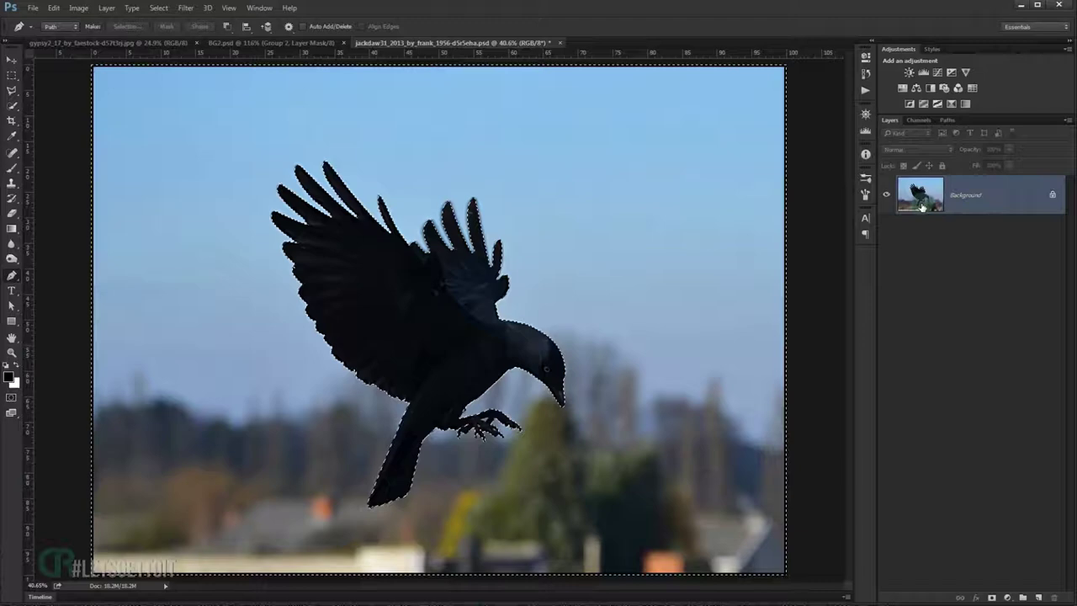
key(ctrl+shift+i)
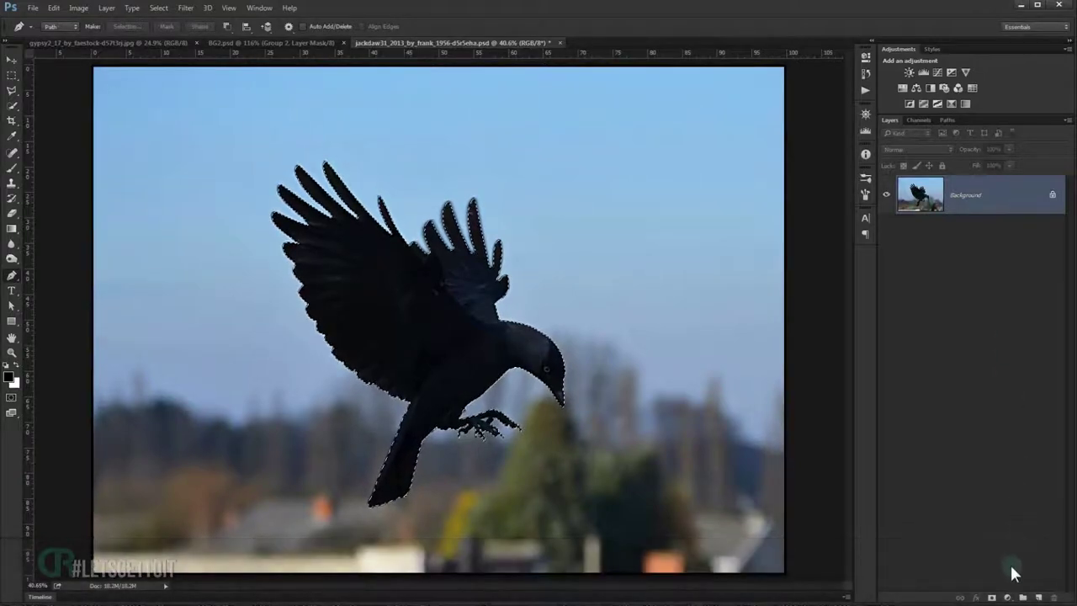
click(993, 597)
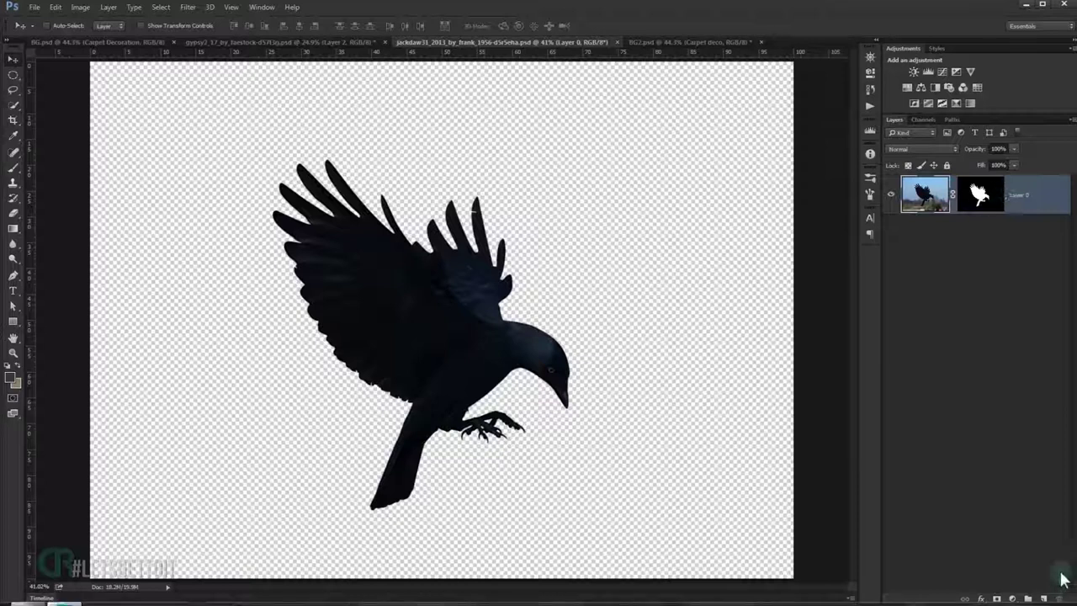
click(1045, 598)
key(ctrl+shift+alt+e)
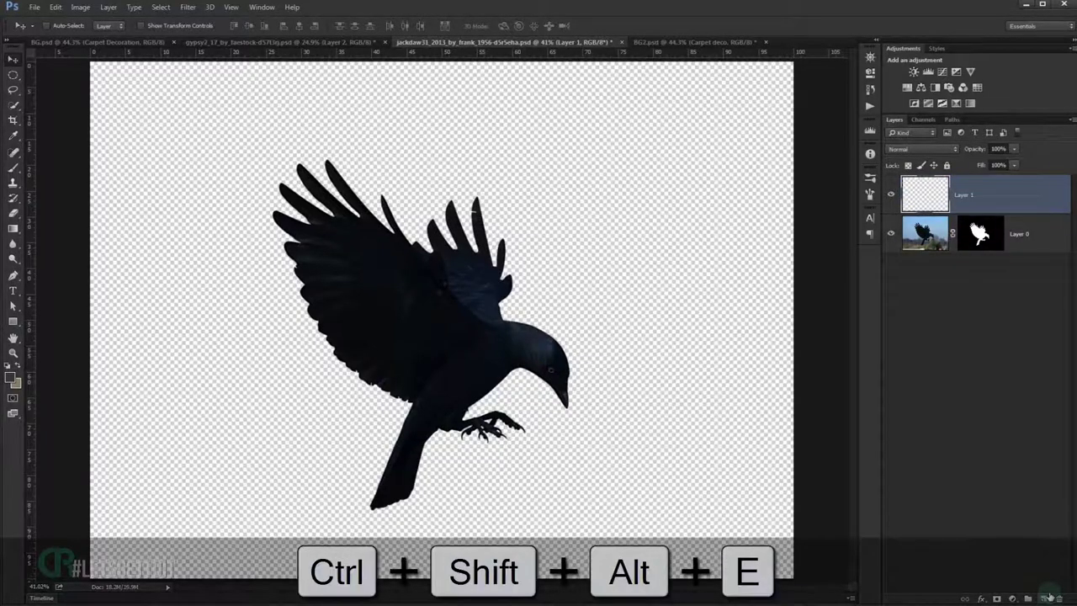
Nudge the stamped copy up-left, then shrink the crow to roughly a third of its size.
mouse_move(446, 244)
mouse_down()
mouse_move(94, 36)
mouse_move(429, 296)
mouse_up()
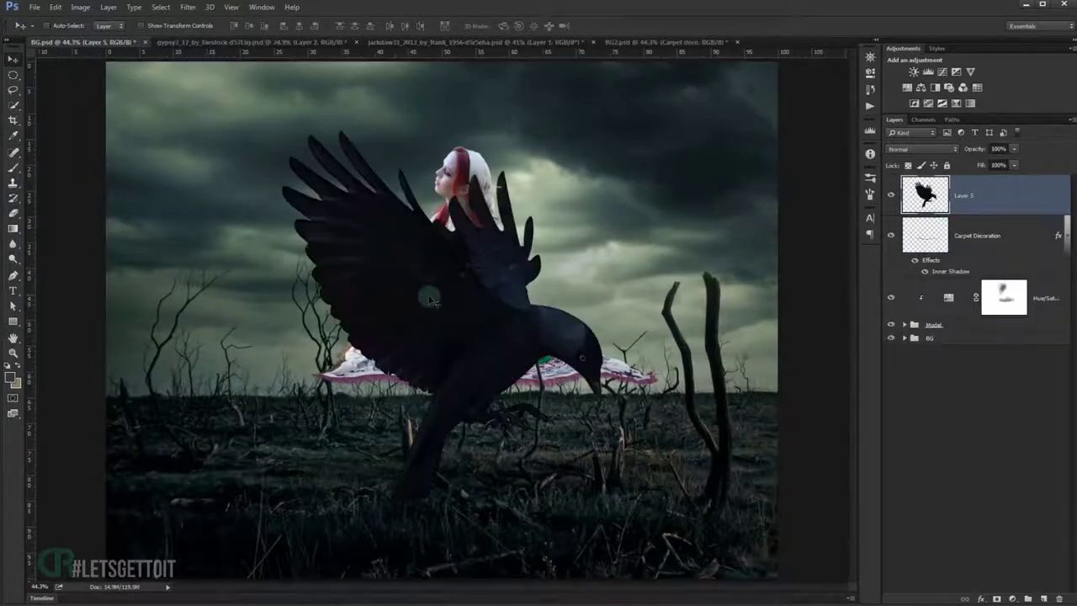
key(ctrl+t)
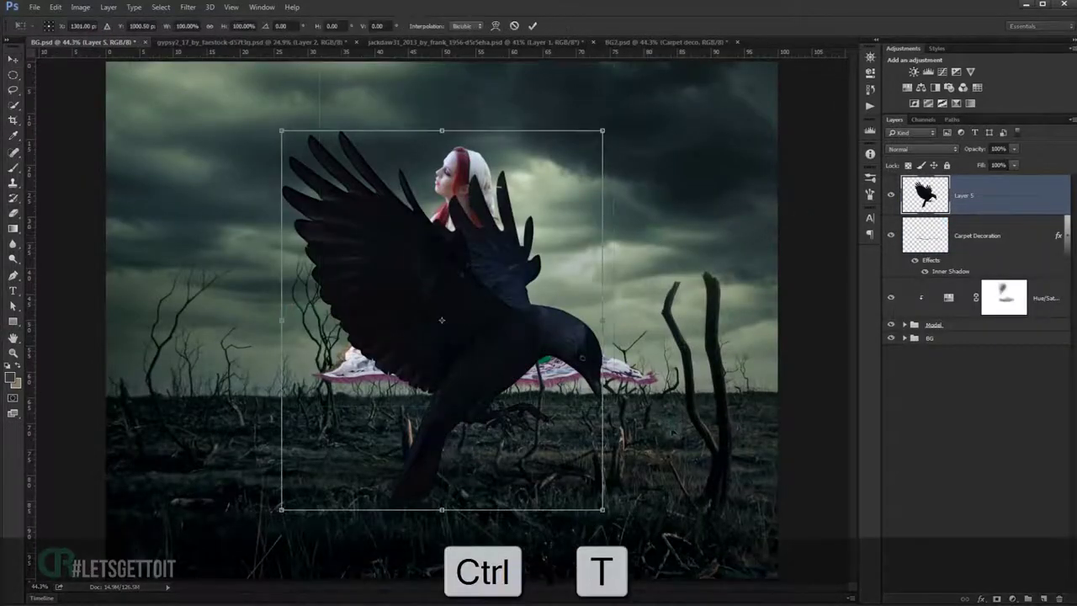
drag(602, 509, 467, 339)
scroll(464, 335, up, 2)
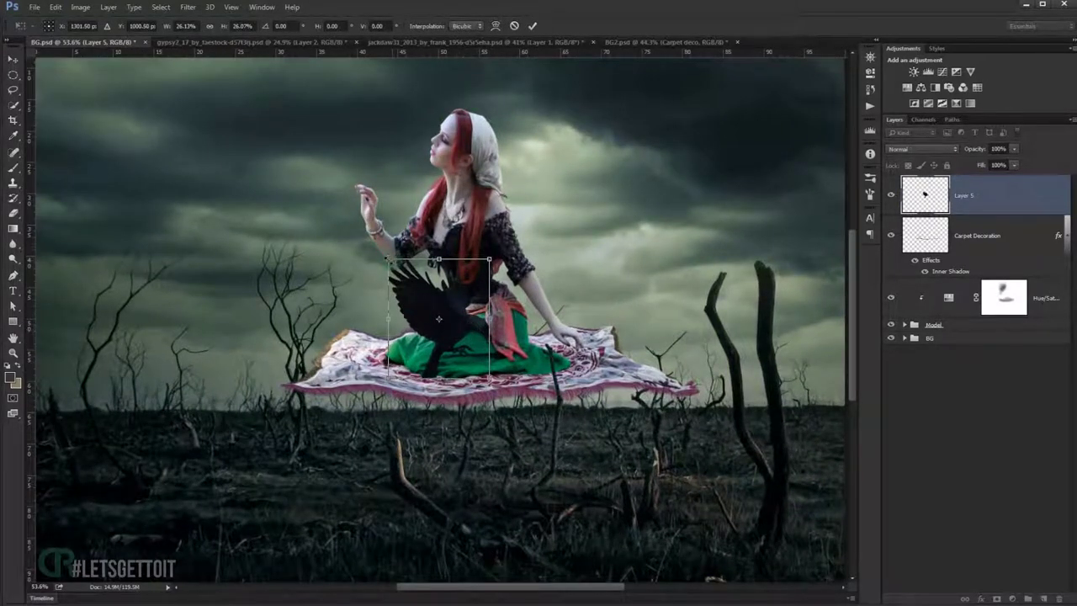
drag(388, 259, 395, 267)
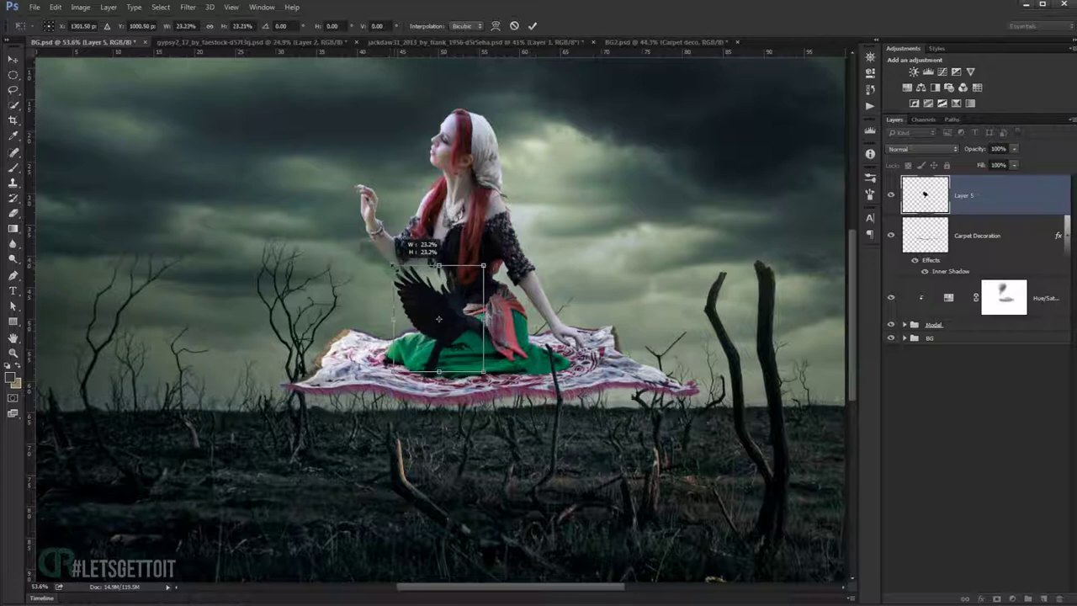
Place the crow, scaled to about 23%, onto the woman's raised fingertips and apply the transform.
drag(438, 318, 334, 150)
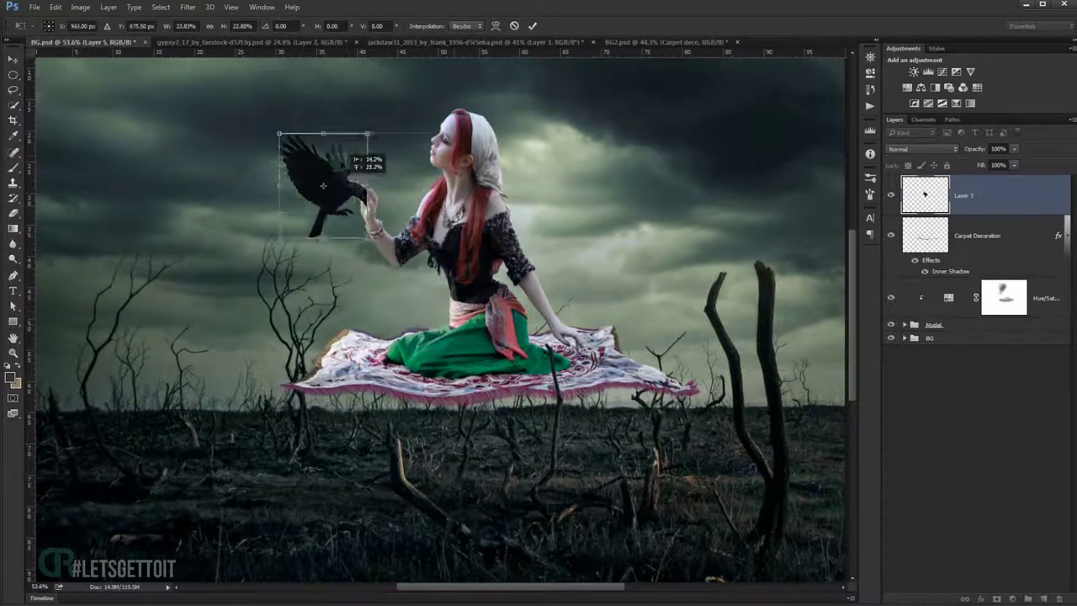
alt+scroll(357, 153, up, 1)
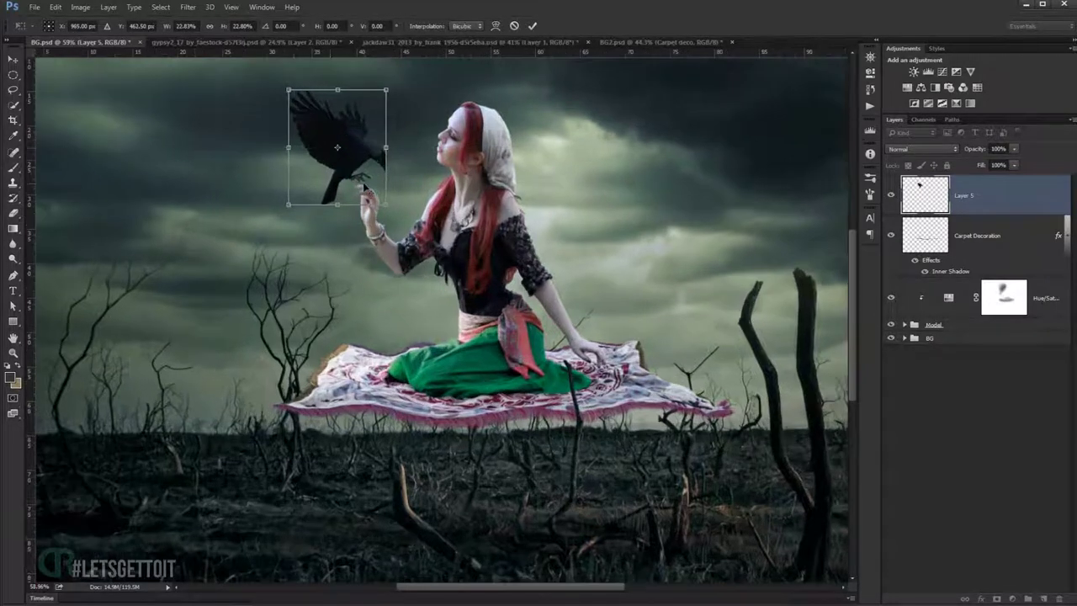
alt+scroll(360, 160, up, 2)
alt+scroll(364, 183, up, 2)
key(Return)
key(ctrl+t)
scroll(347, 211, up, 1)
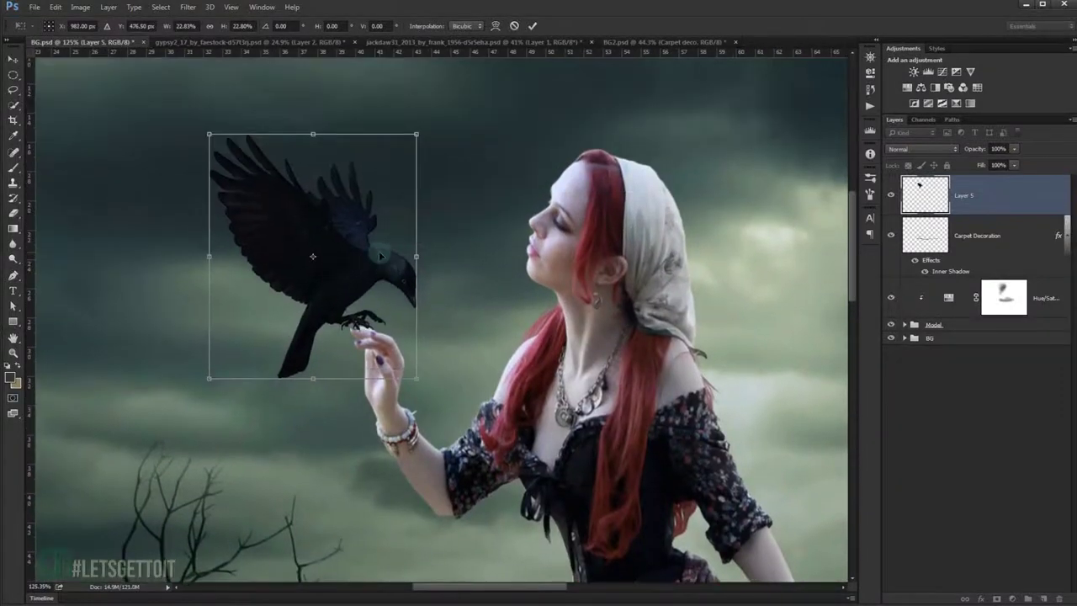
key(Return)
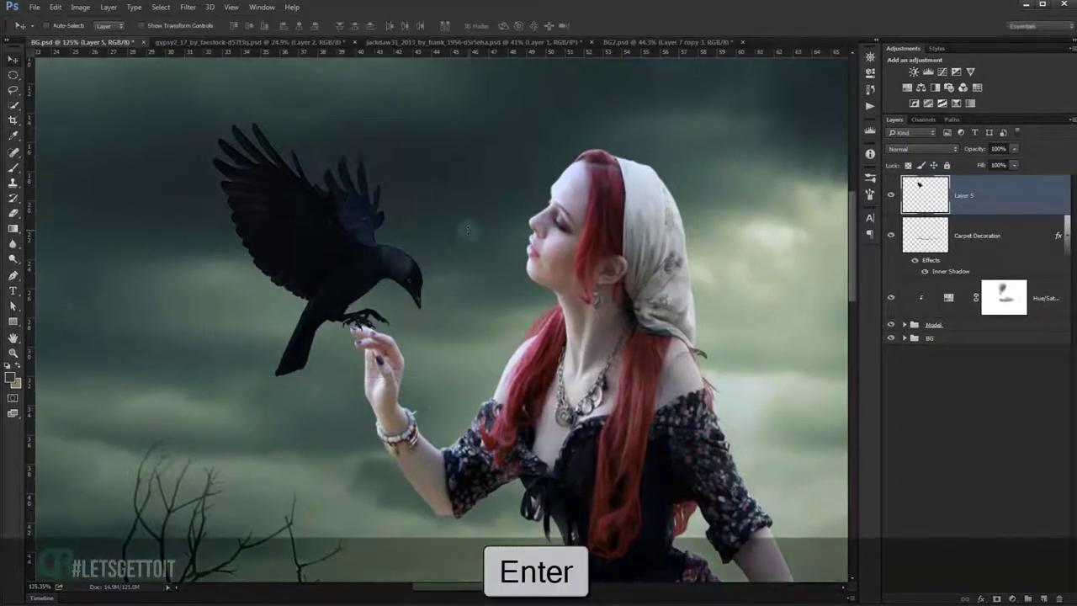
Add a new empty Layer 6 directly beneath the crow's Layer 5.
alt+scroll(468, 229, down, 2)
alt+scroll(505, 270, down, 2)
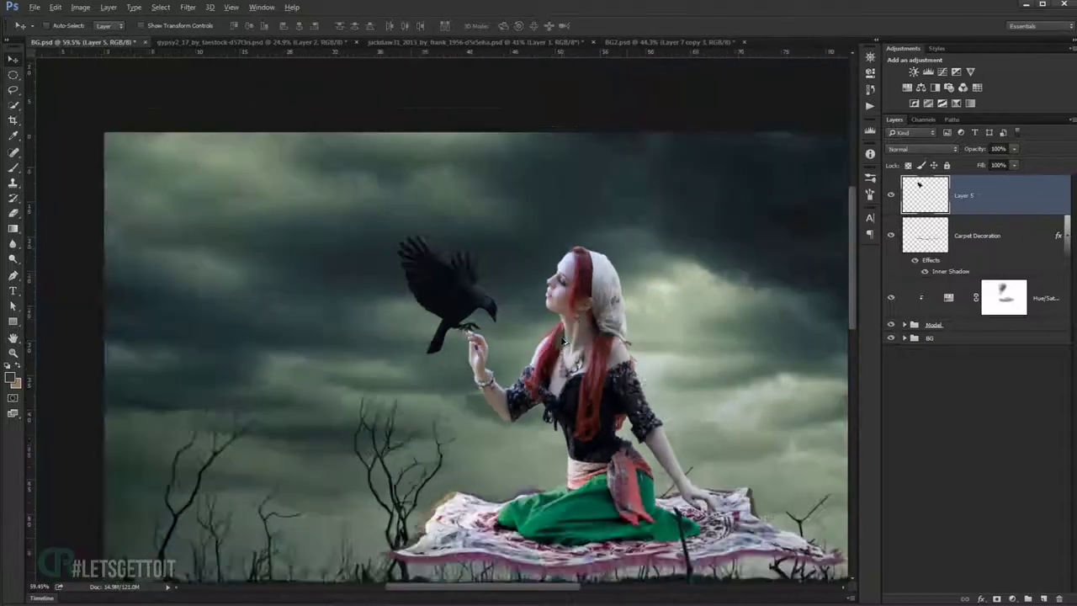
alt+scroll(539, 311, down, 2)
alt+scroll(472, 269, up, 1)
alt+scroll(421, 244, up, 1)
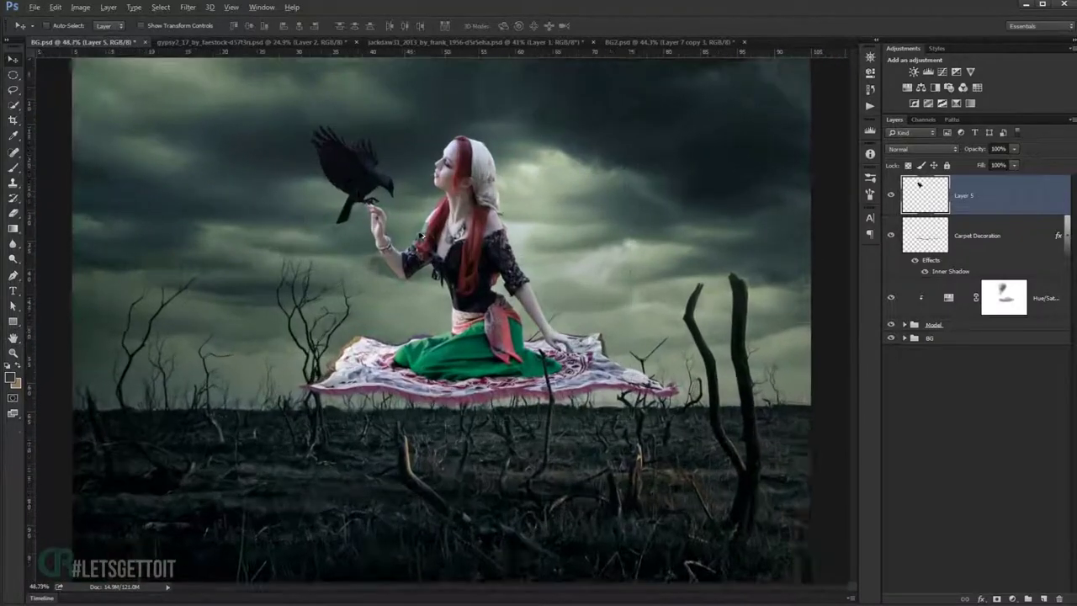
alt+scroll(383, 226, up, 2)
alt+scroll(379, 223, up, 1)
alt+scroll(371, 234, up, 1)
alt+scroll(370, 236, down, 1)
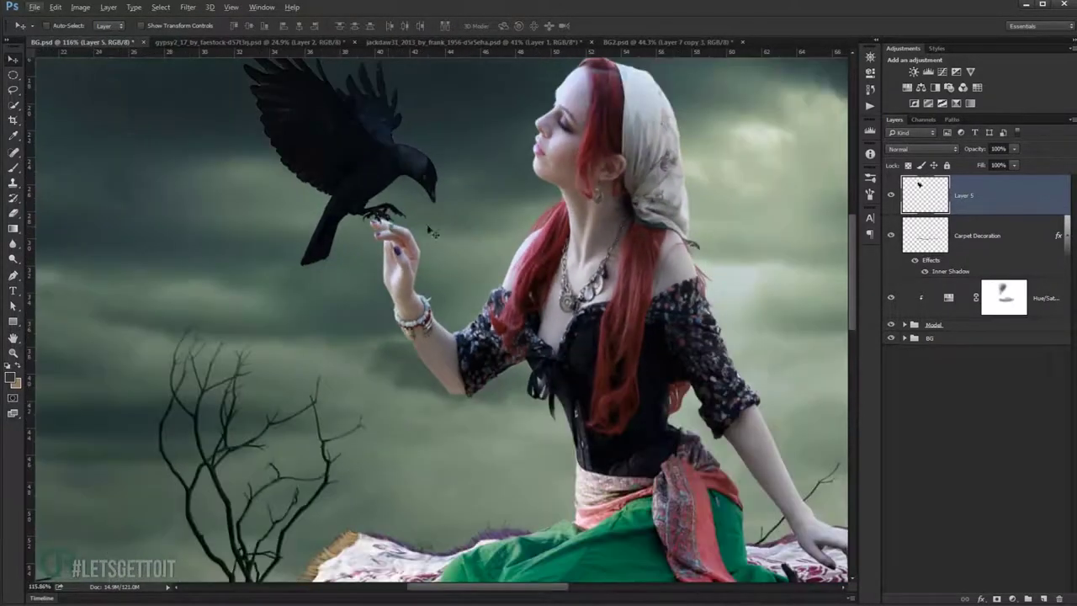
alt+scroll(362, 252, up, 1)
alt+scroll(362, 253, up, 1)
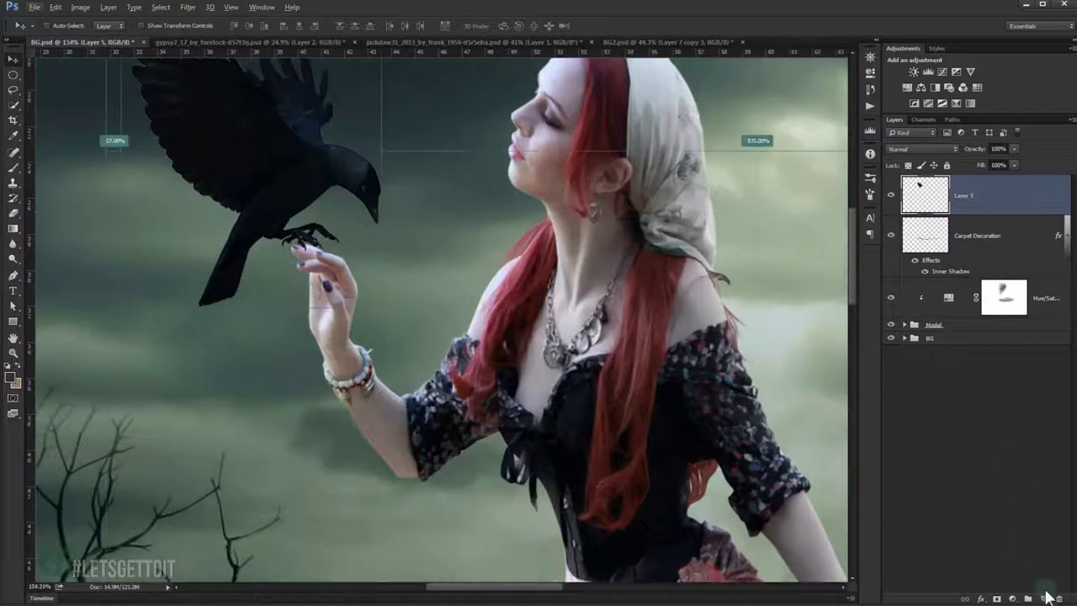
ctrl+click(1043, 599)
Set up a soft brush sized to the hand with 40% opacity.
alt+scroll(344, 283, up, 2)
alt+scroll(344, 284, up, 2)
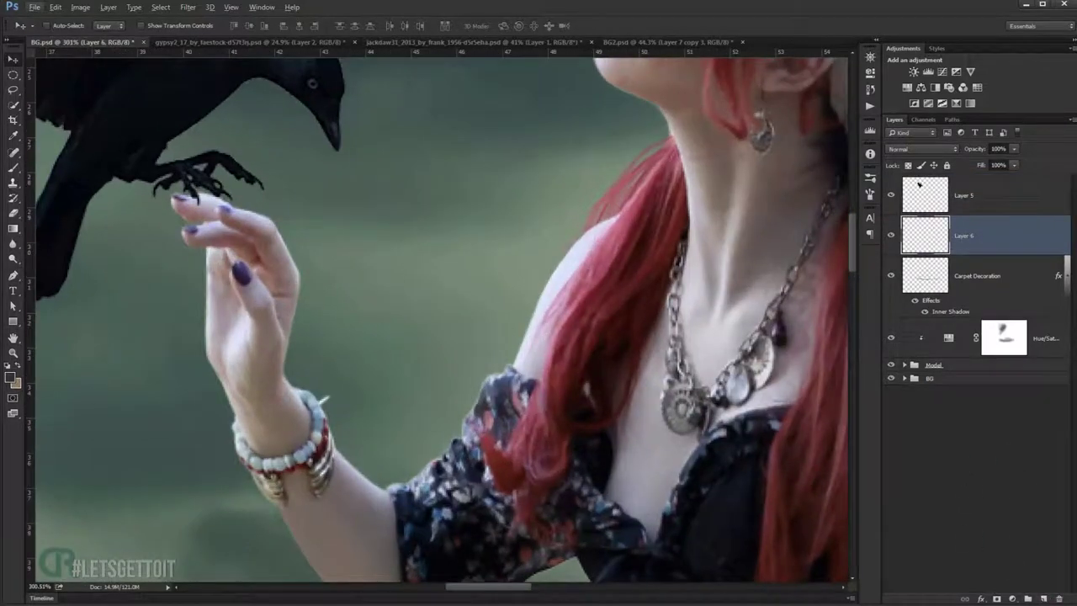
click(13, 167)
alt+scroll(225, 207, up, 2)
right_click(174, 217)
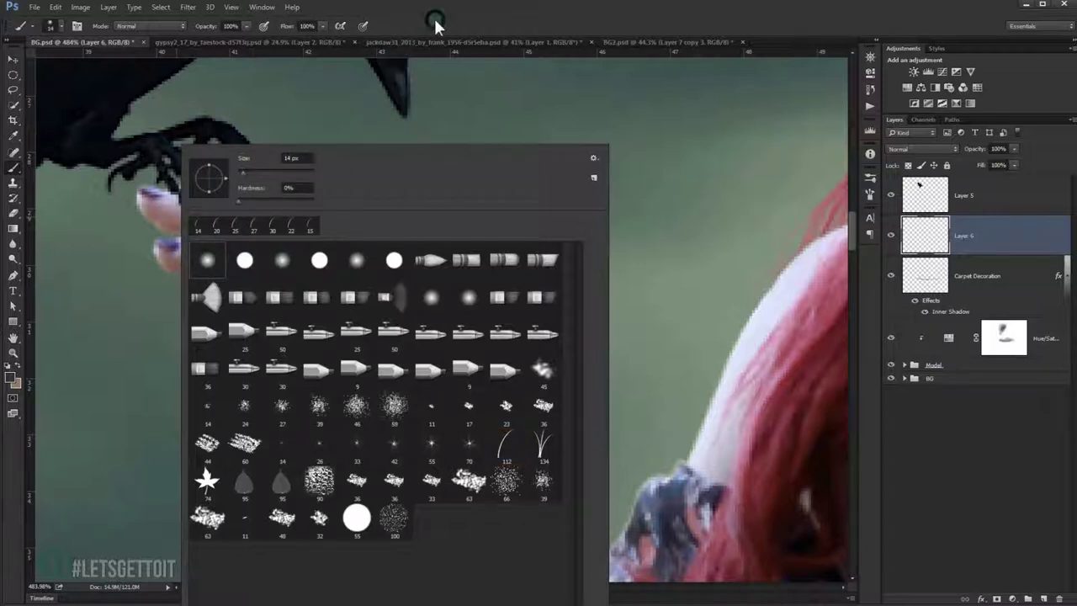
key(Escape)
drag(219, 241, 282, 180)
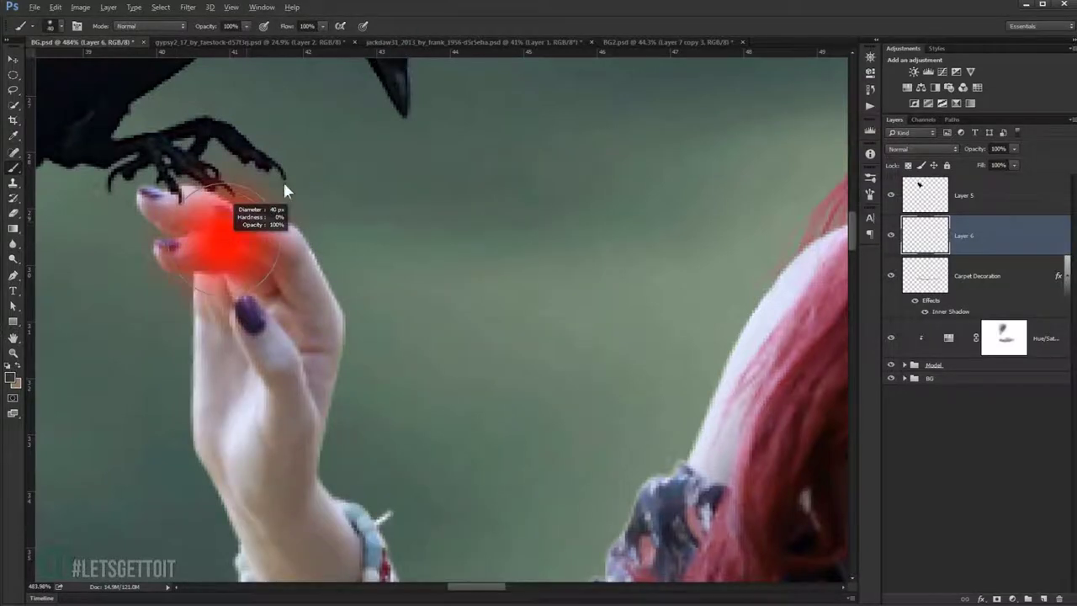
click(206, 26)
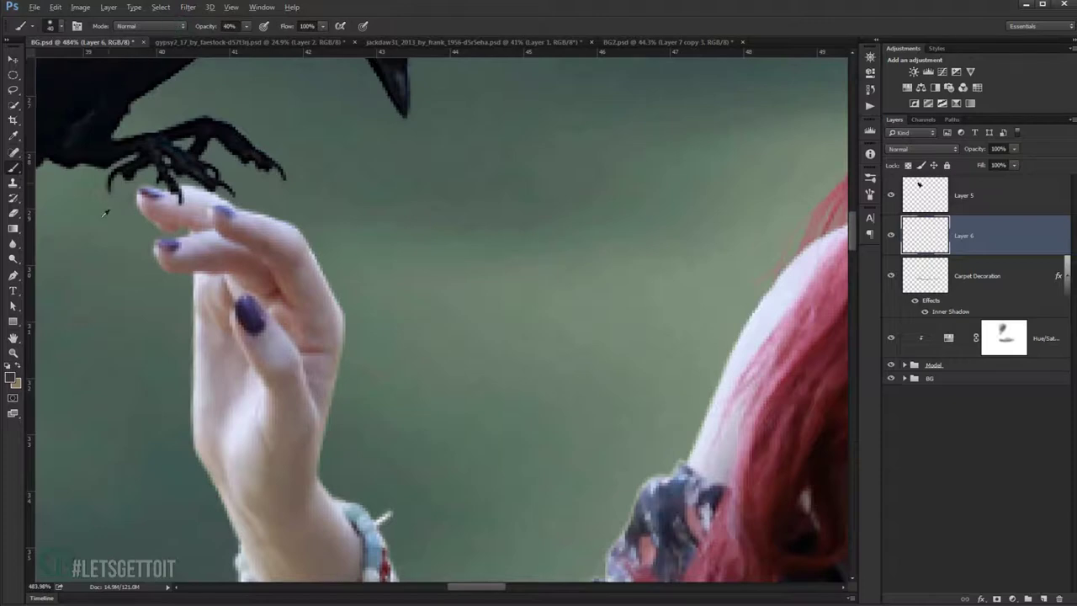
scroll(105, 213, up, 3)
drag(181, 176, 162, 180)
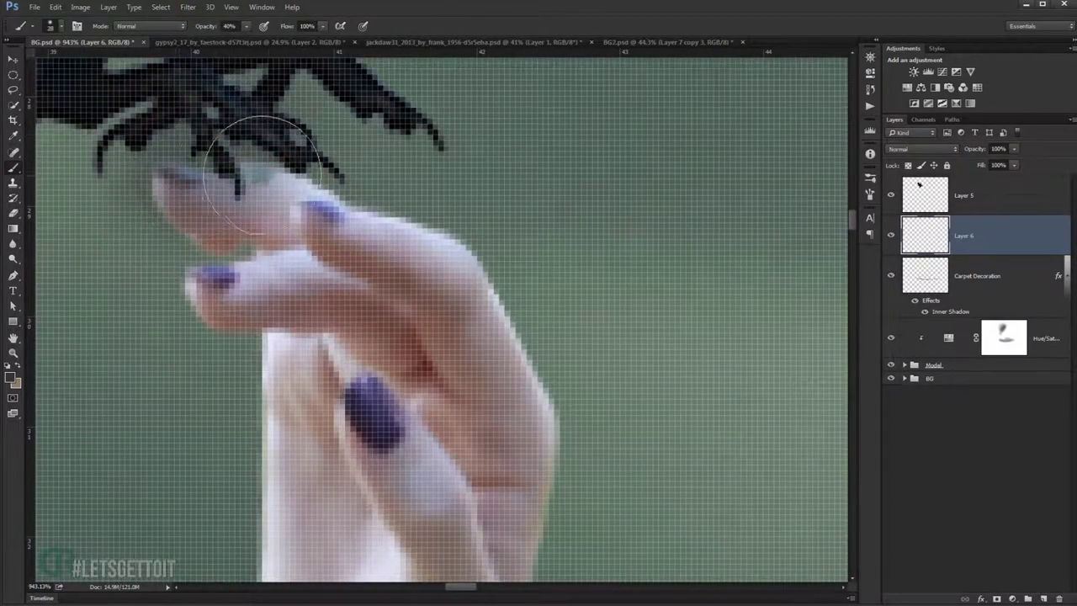
Paint a soft grey shadow under the claws, then load the woman's silhouette selection from Layer 4.
mouse_move(261, 175)
mouse_down()
mouse_move(360, 164)
mouse_move(432, 241)
mouse_move(409, 248)
mouse_move(399, 219)
mouse_move(360, 220)
mouse_up()
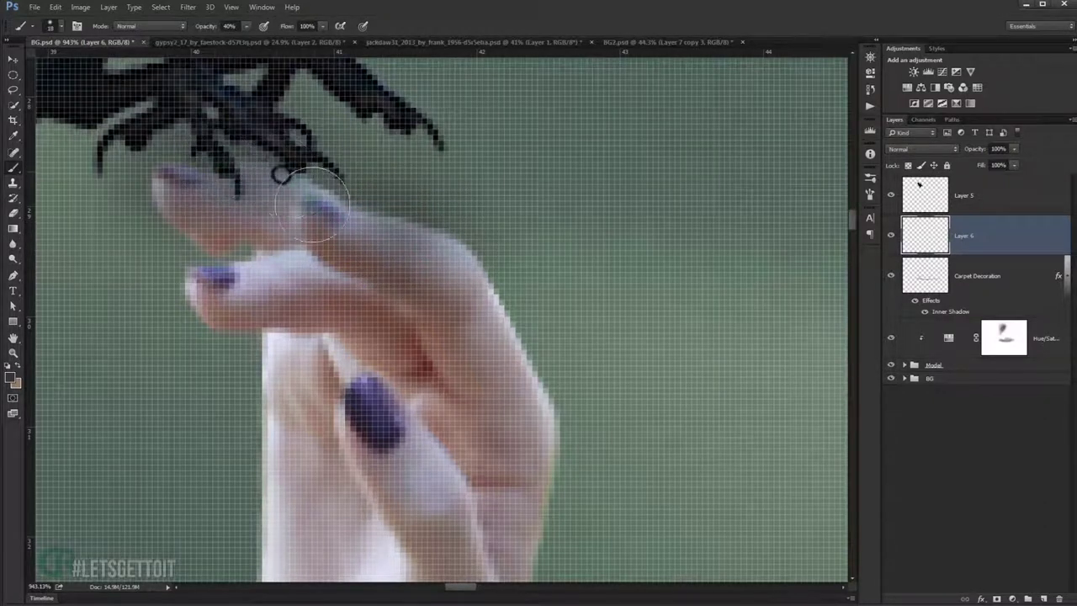
scroll(320, 227, down, 5)
scroll(328, 246, down, 2)
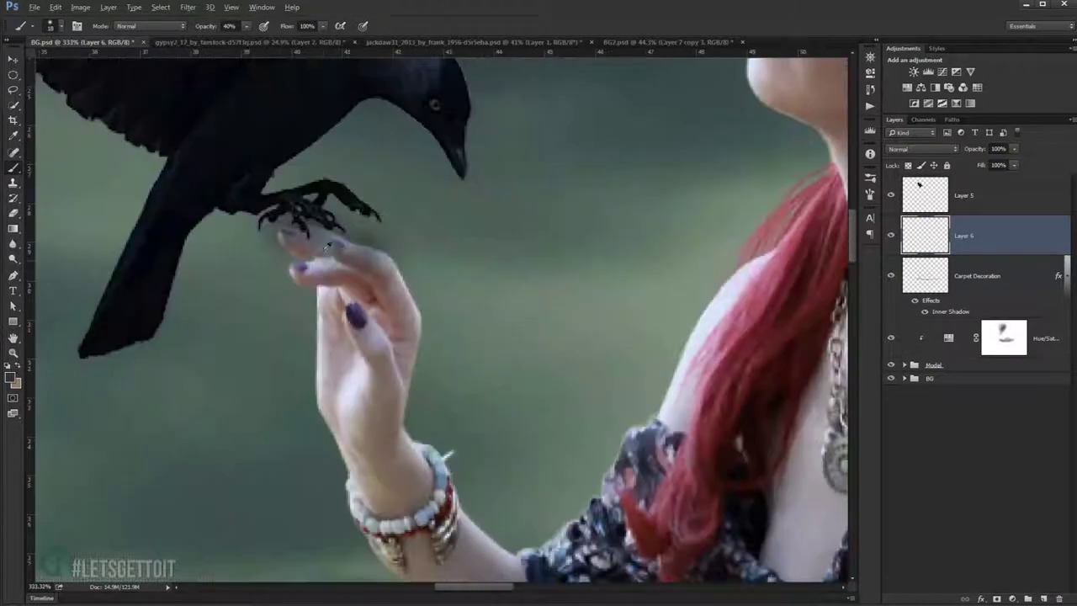
mouse_move(316, 231)
mouse_down()
mouse_move(288, 222)
mouse_move(312, 217)
mouse_move(385, 258)
mouse_up()
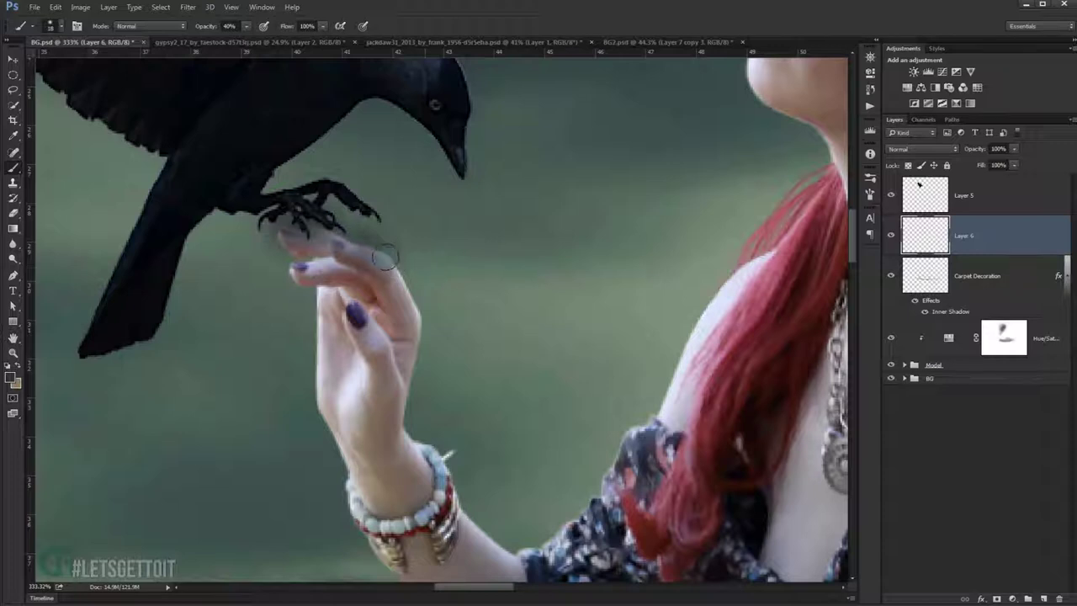
key(ctrl+z)
drag(334, 237, 291, 232)
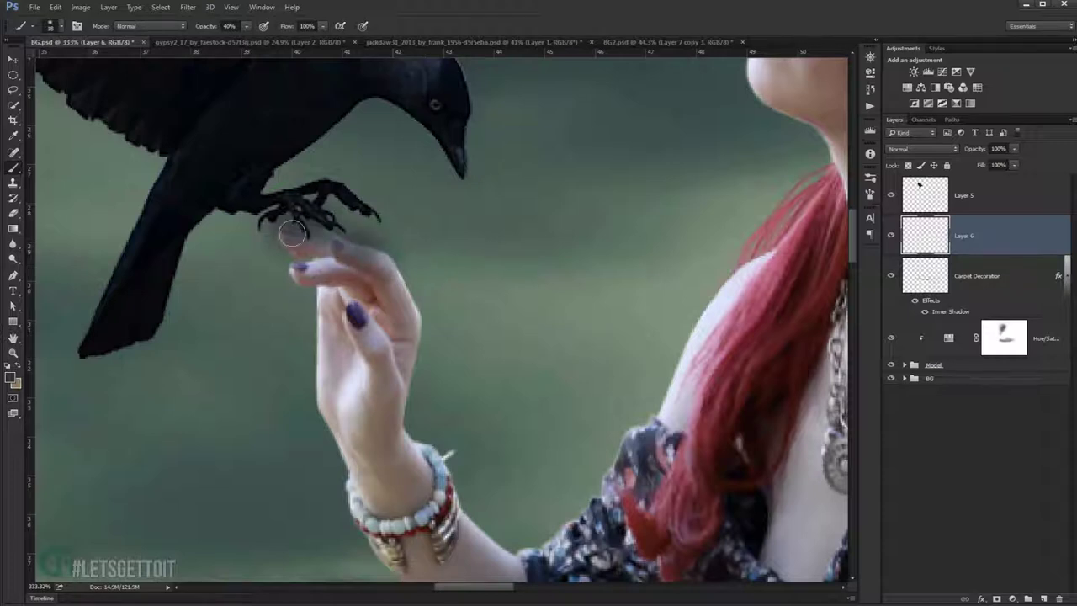
click(905, 366)
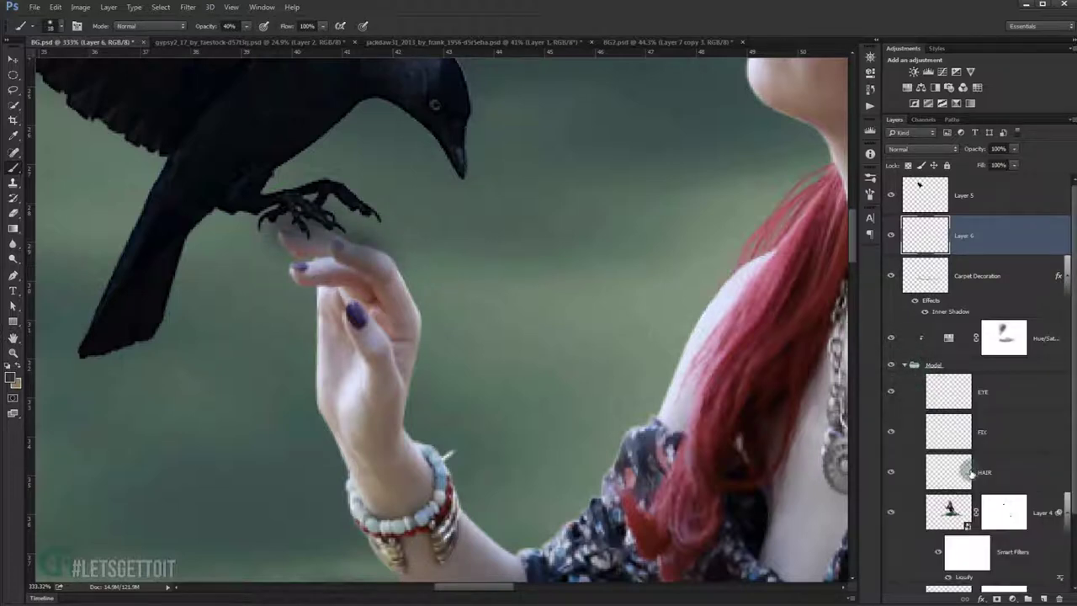
ctrl+click(955, 511)
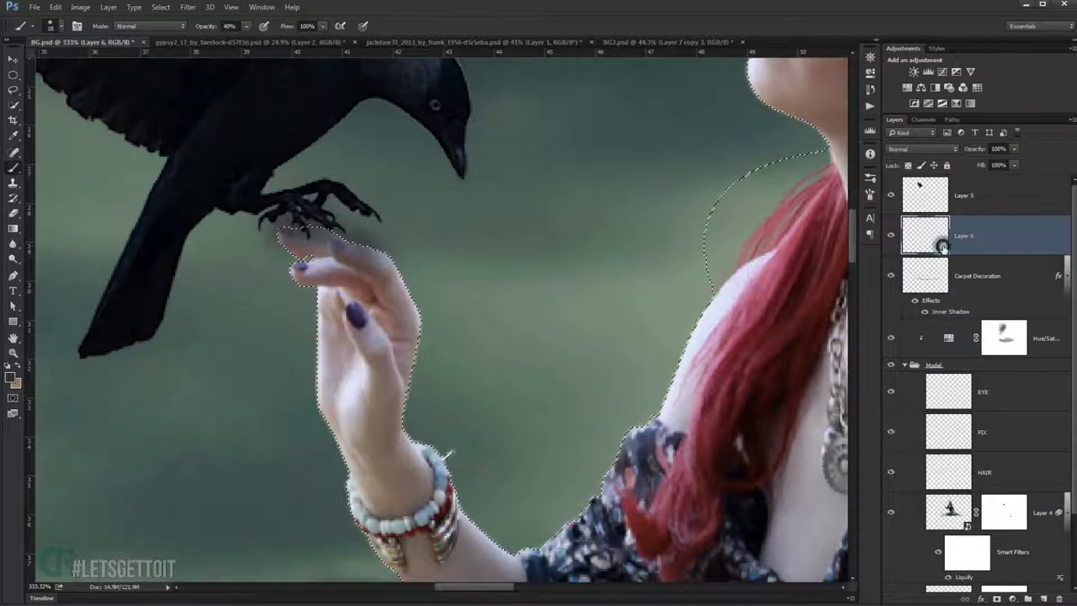
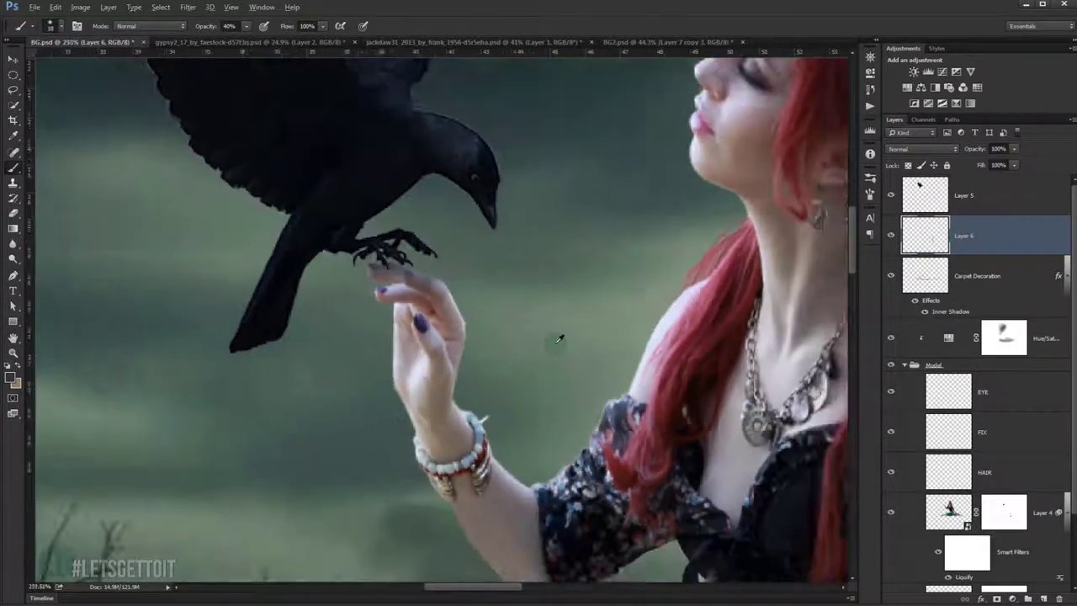
Clear the selection, collapse the Model group and rename Layer 6 to Shadow.
key(ctrl+d)
scroll(581, 338, down, 5)
scroll(1057, 531, down, 2)
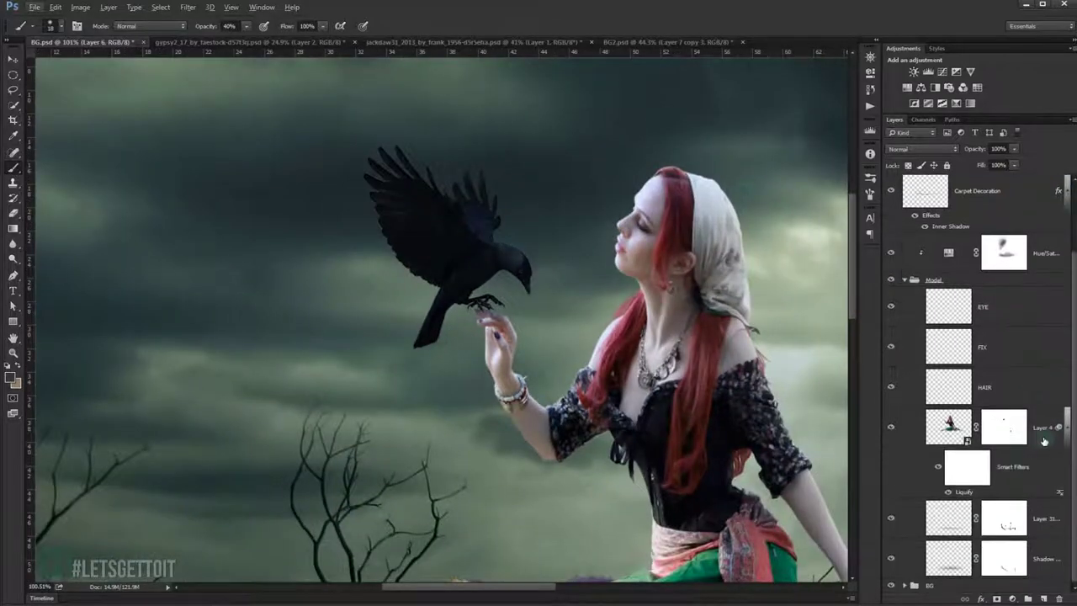
click(906, 281)
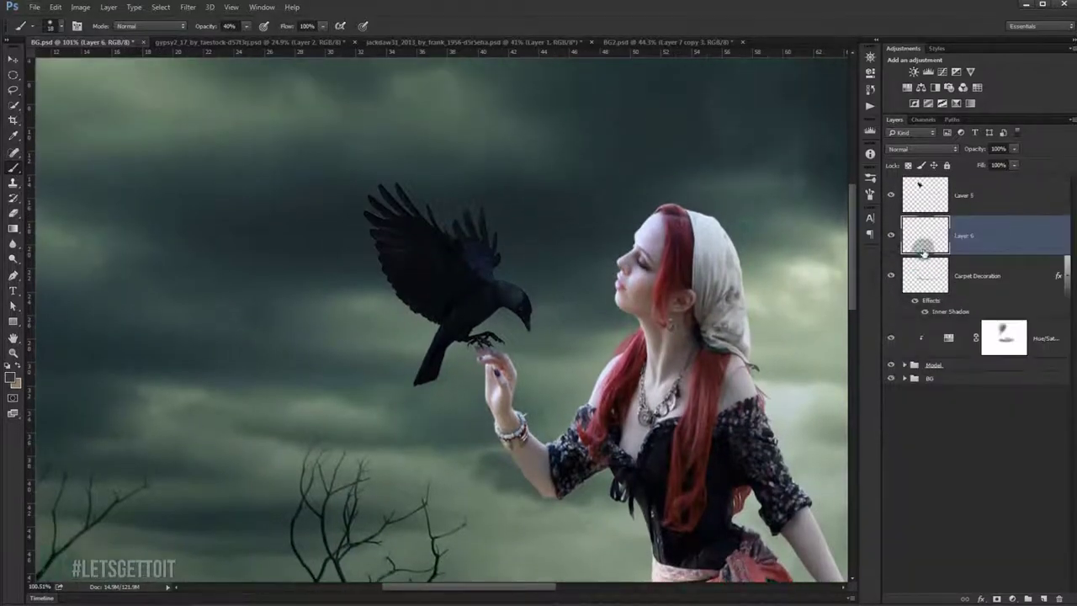
double_click(960, 235)
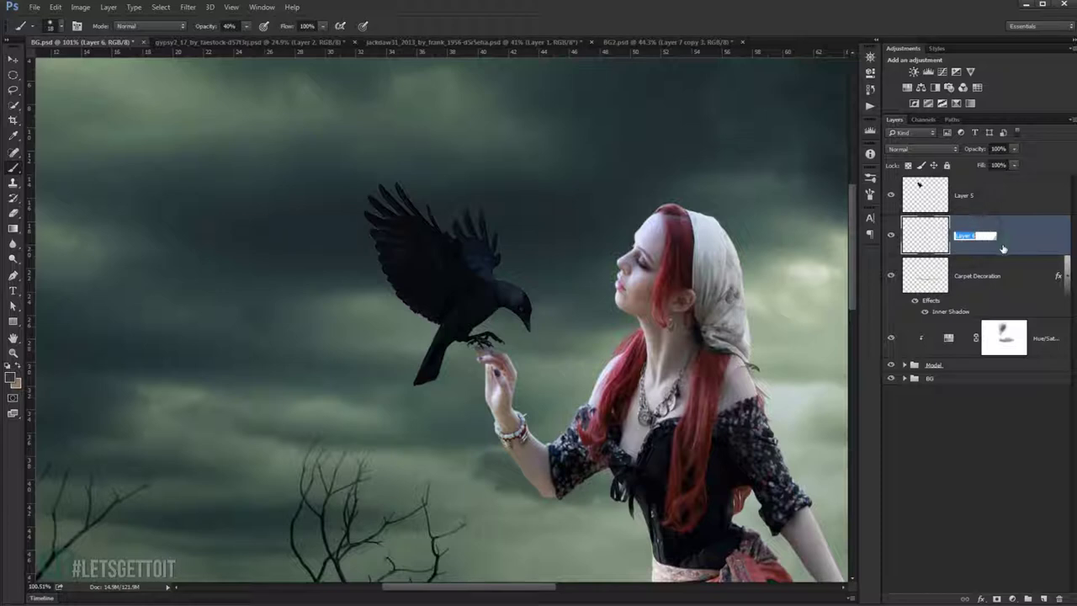
text(Shadow)
key(Return)
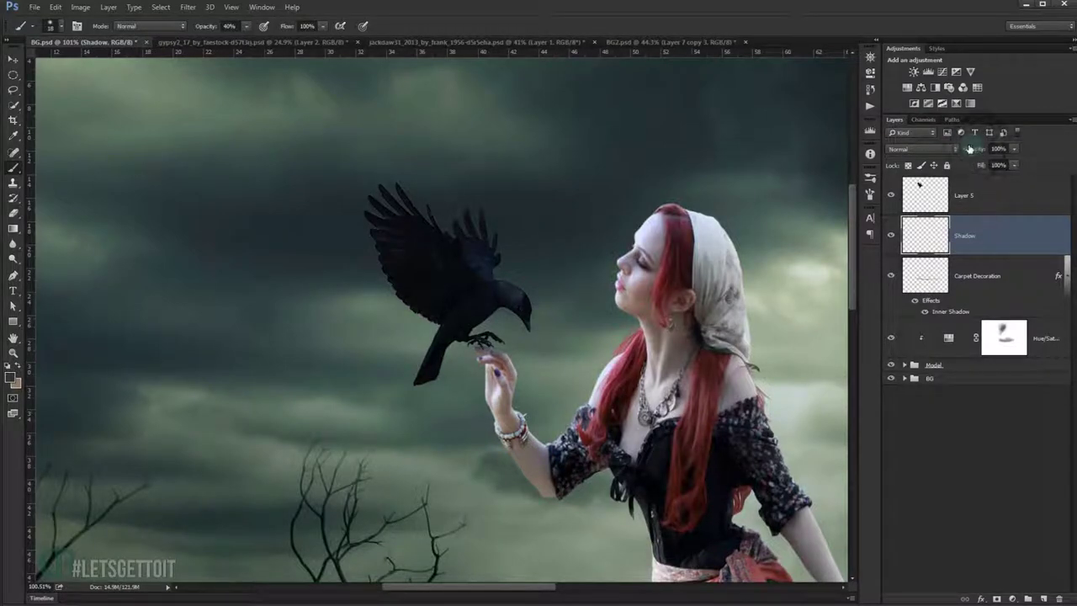
click(966, 152)
Duplicate the Shadow layer and set Shadow copy to 43% opacity.
key(ctrl+j)
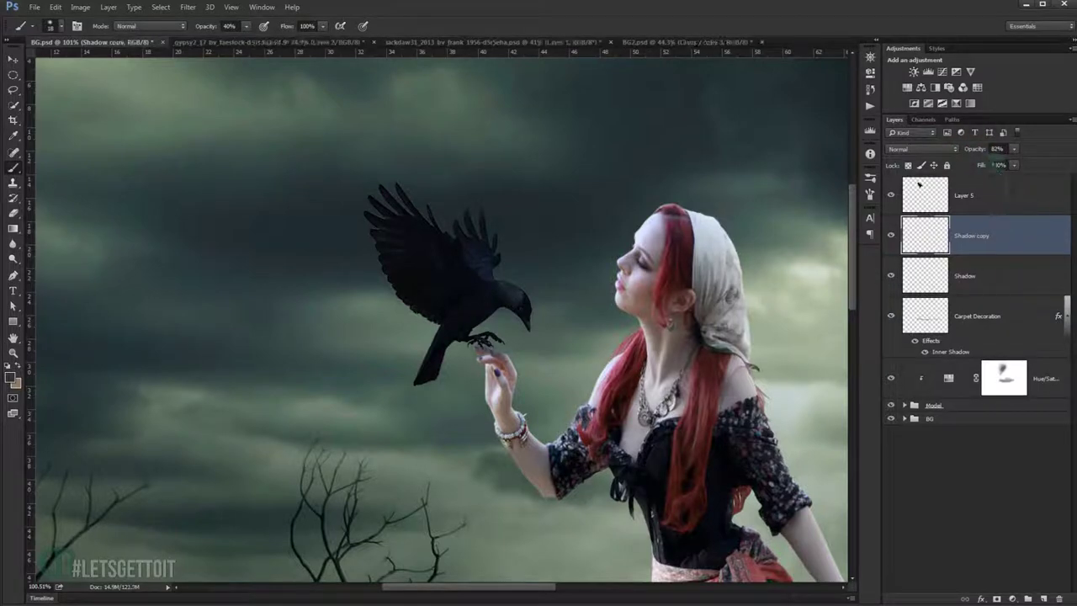
click(969, 152)
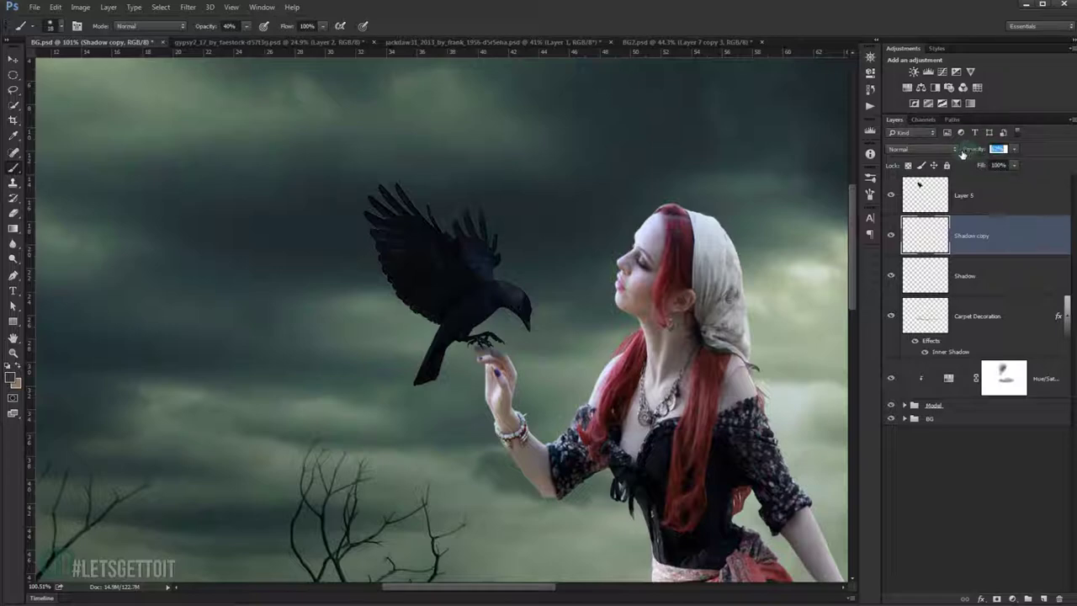
text(43)
key(Return)
scroll(470, 376, up, 5)
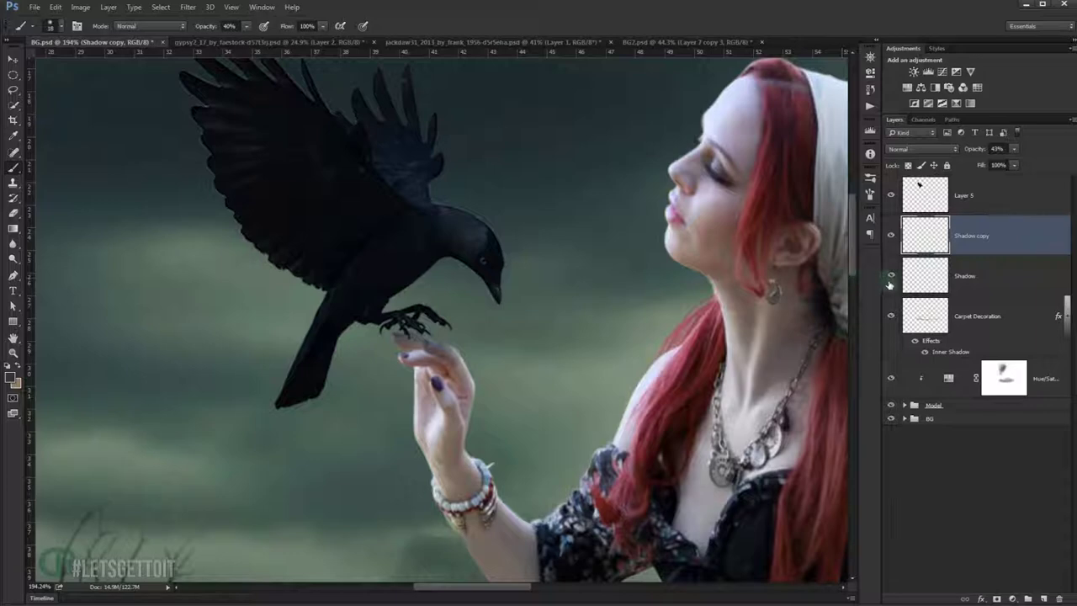
scroll(575, 302, down, 4)
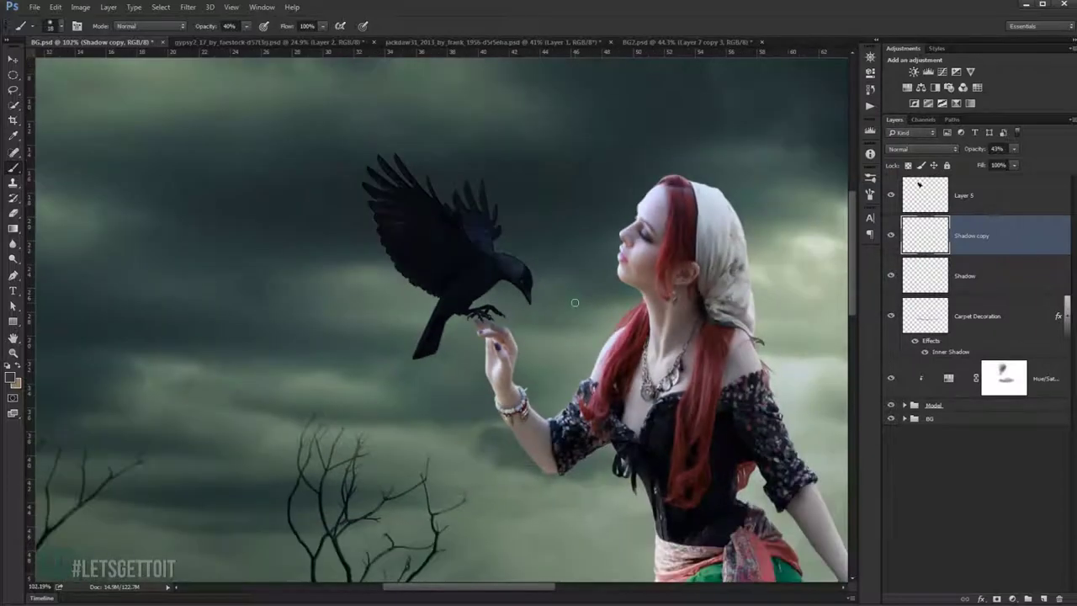
scroll(575, 302, down, 4)
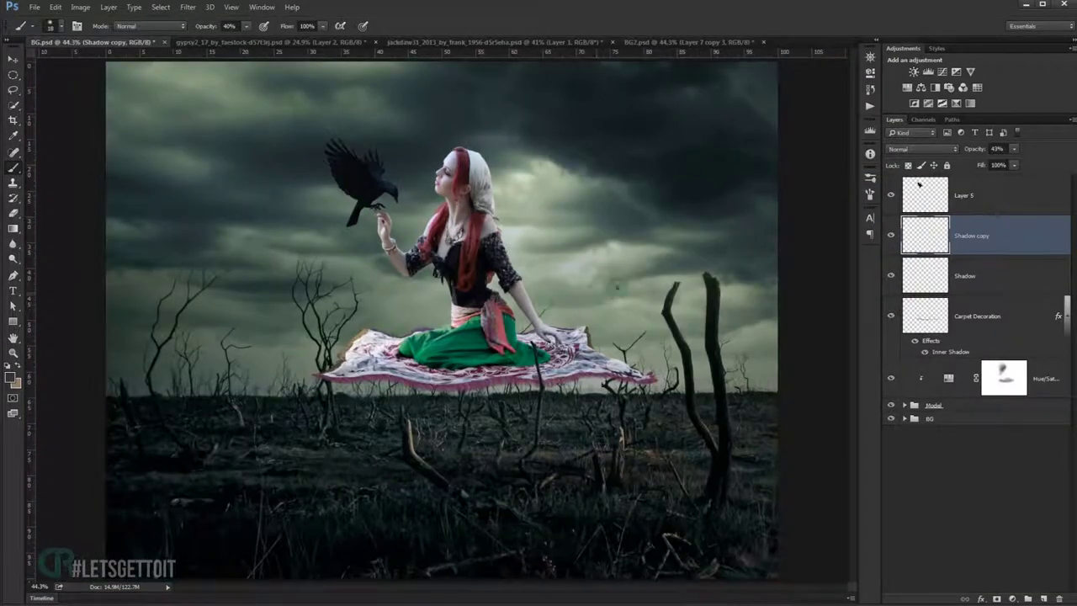
Add a Hue/Saturation adjustment layer clipped to Layer 5.
click(982, 197)
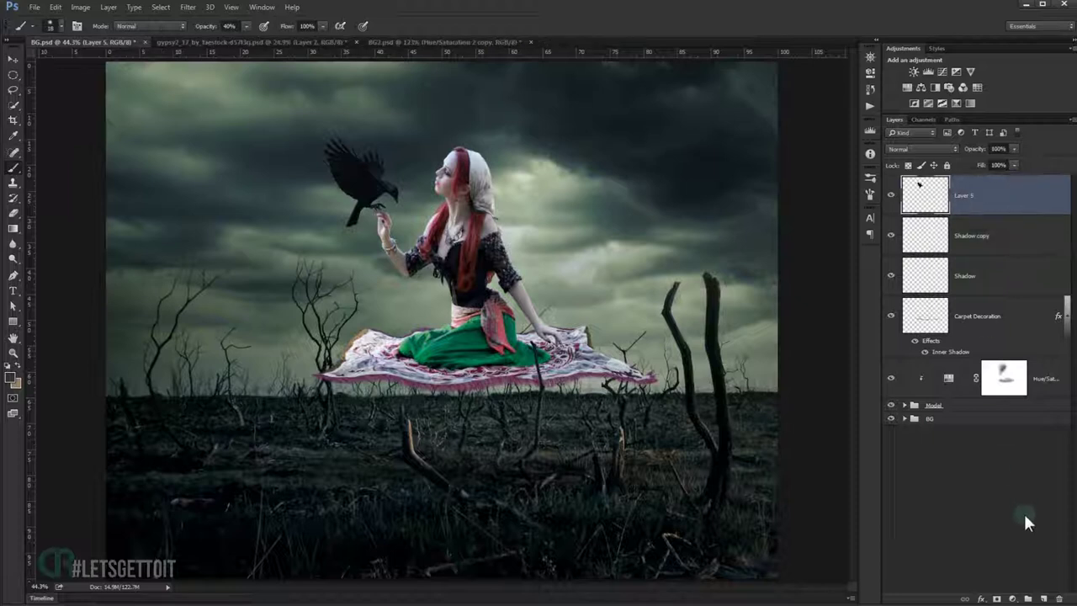
click(1013, 599)
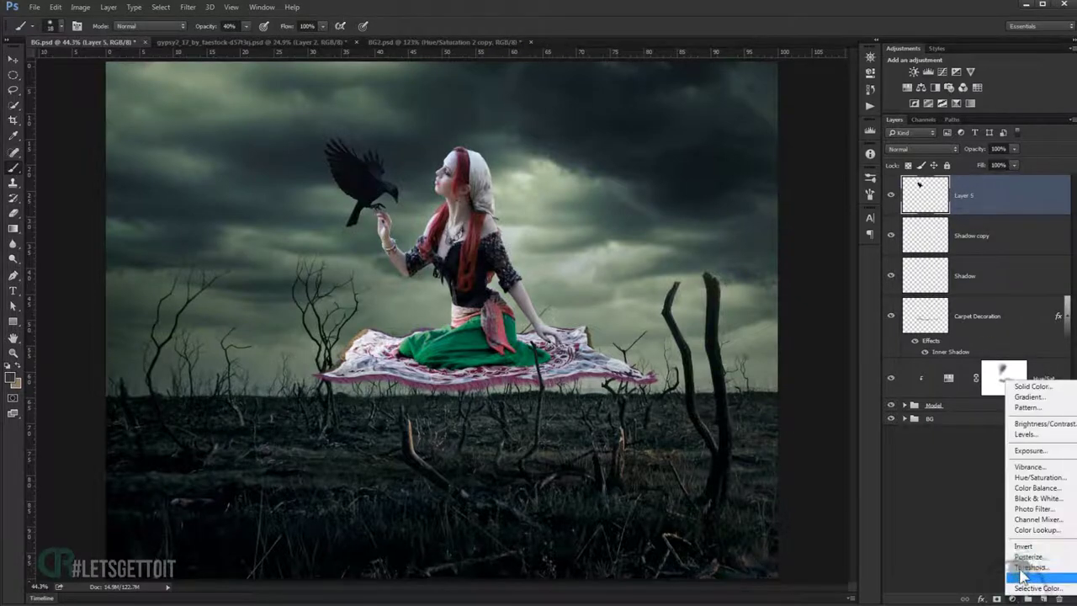
click(1034, 478)
click(769, 247)
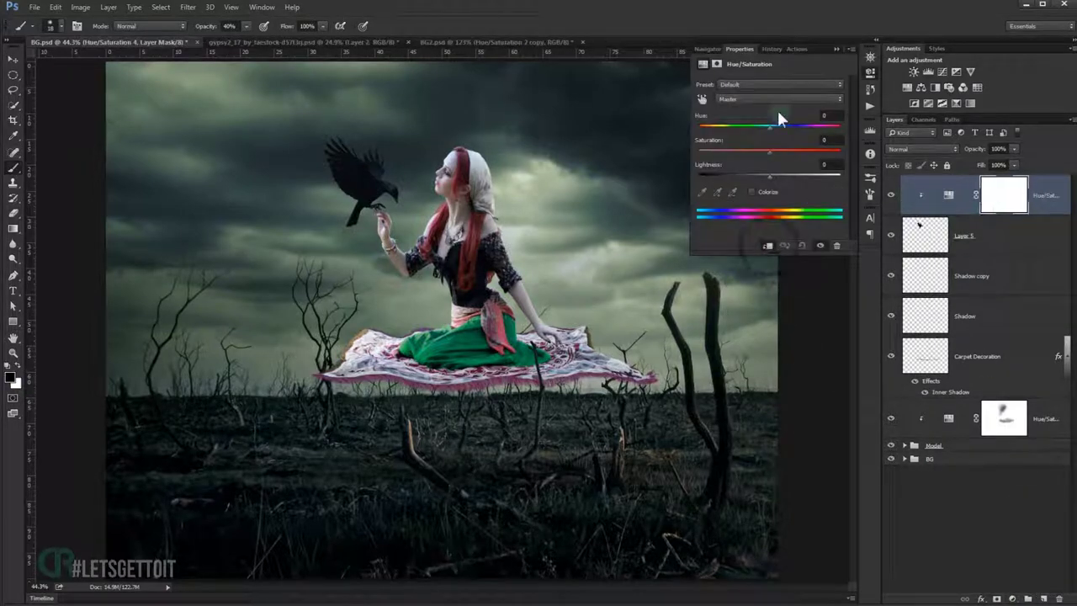
Lower the Blues saturation to about -64.
click(761, 100)
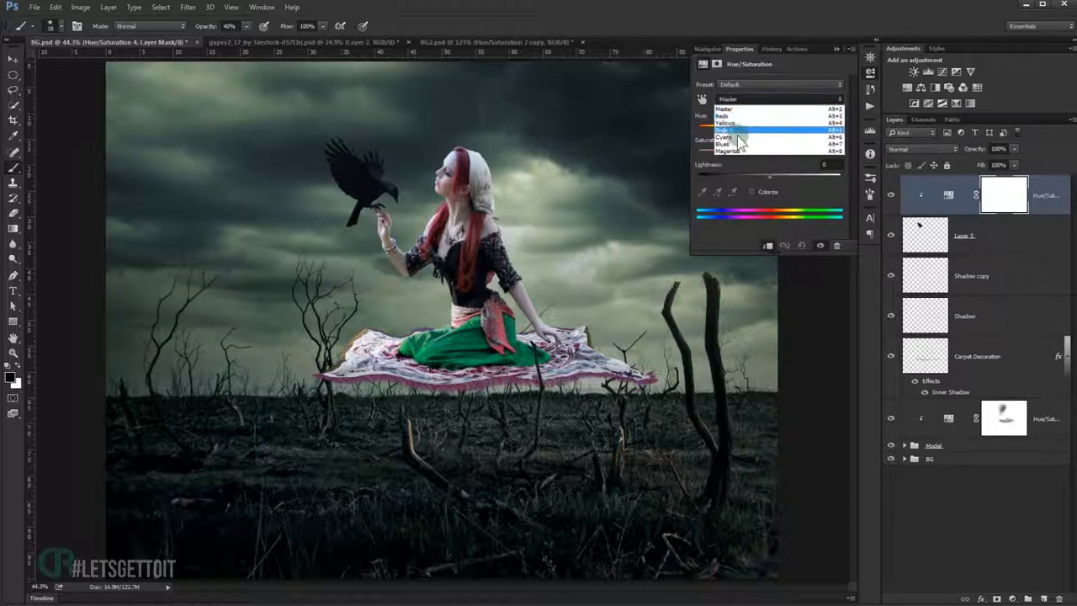
click(738, 144)
drag(773, 158, 735, 158)
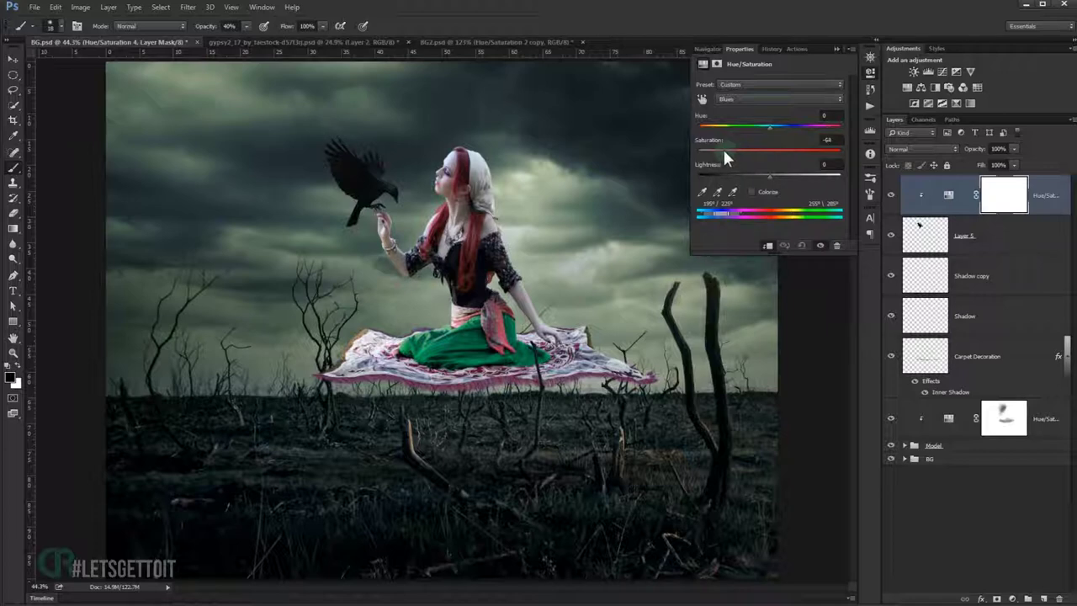
click(836, 48)
Hide and re-show the Hue/Saturation adjustment to compare before and after.
scroll(368, 190, up, 3)
scroll(368, 189, up, 2)
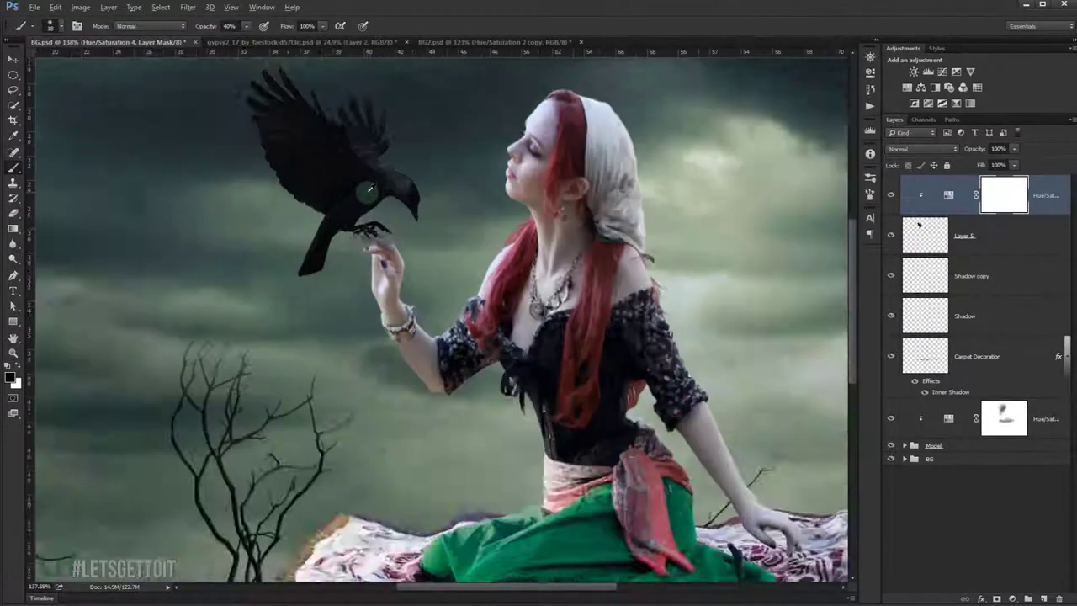
scroll(367, 190, up, 2)
click(889, 196)
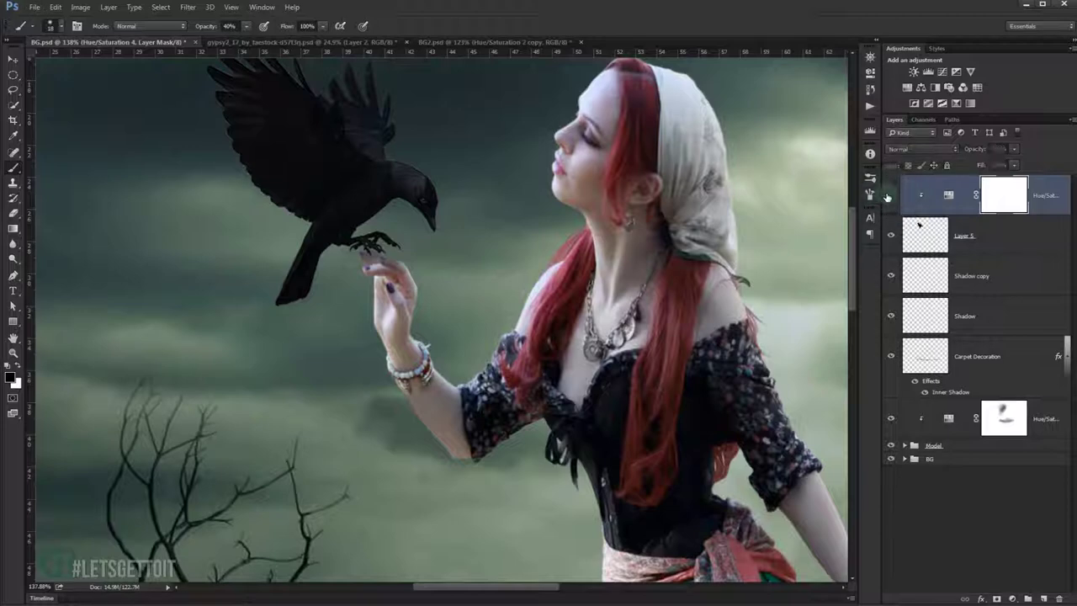
click(890, 196)
scroll(402, 227, down, 3)
scroll(403, 228, down, 2)
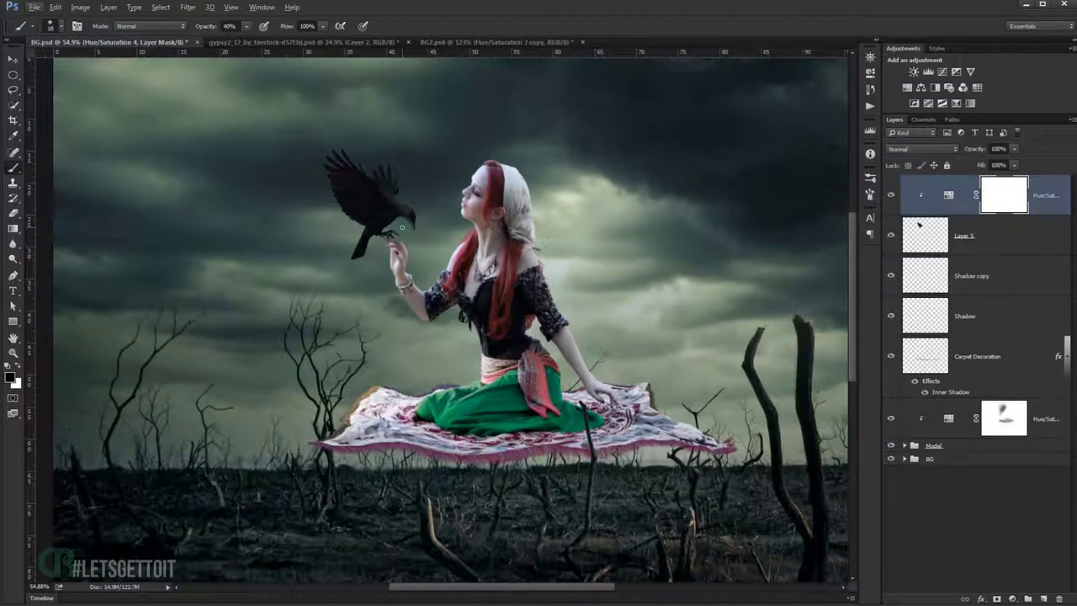
scroll(402, 227, down, 1)
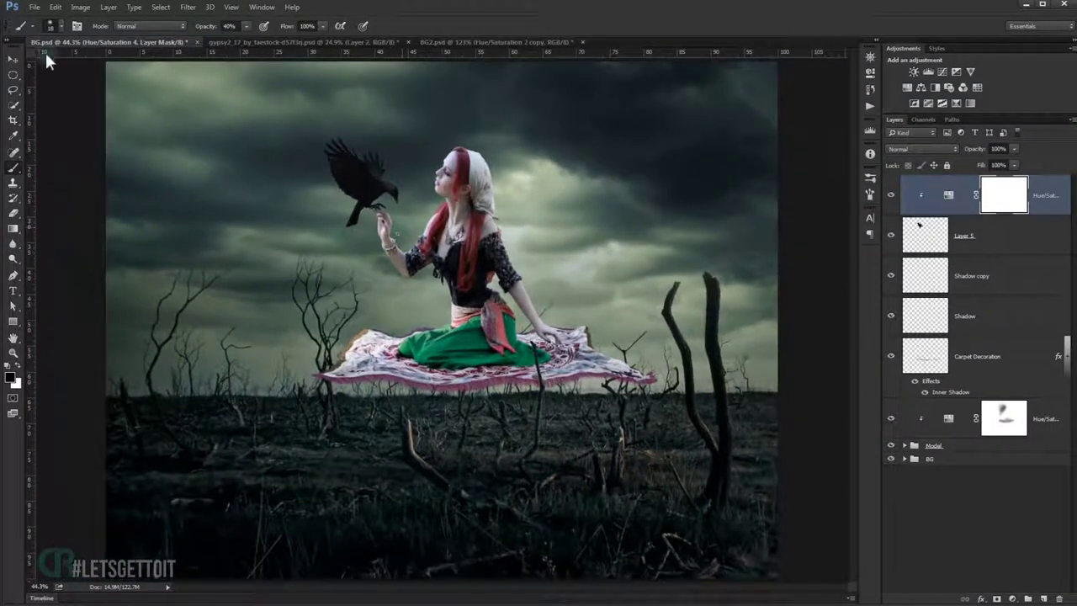
Place the jackdaw49 crow image, flip it horizontally and shrink it to a small bird.
click(46, 599)
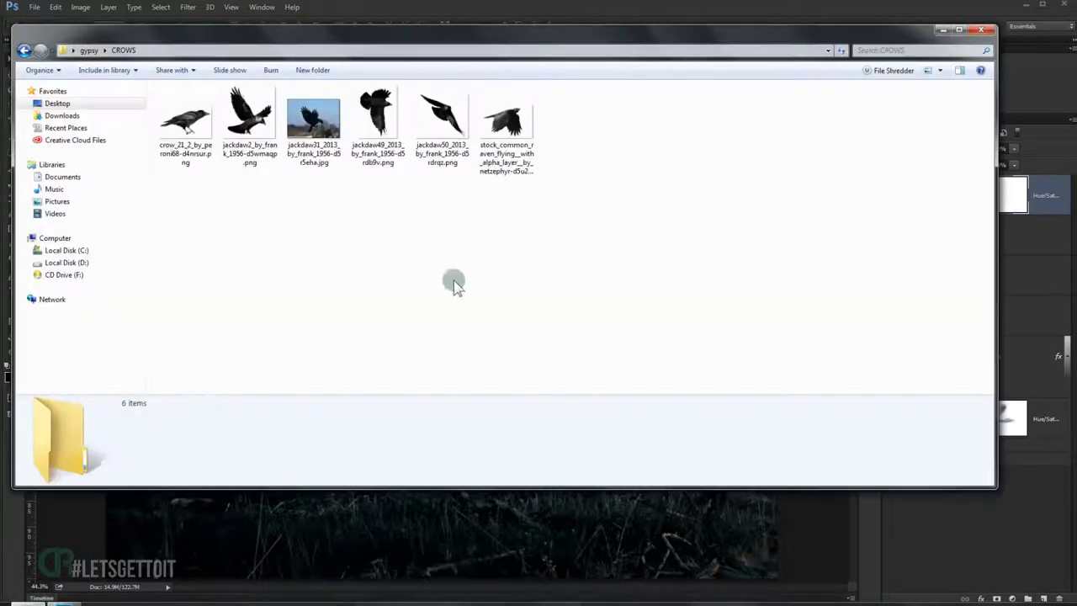
drag(249, 117, 180, 512)
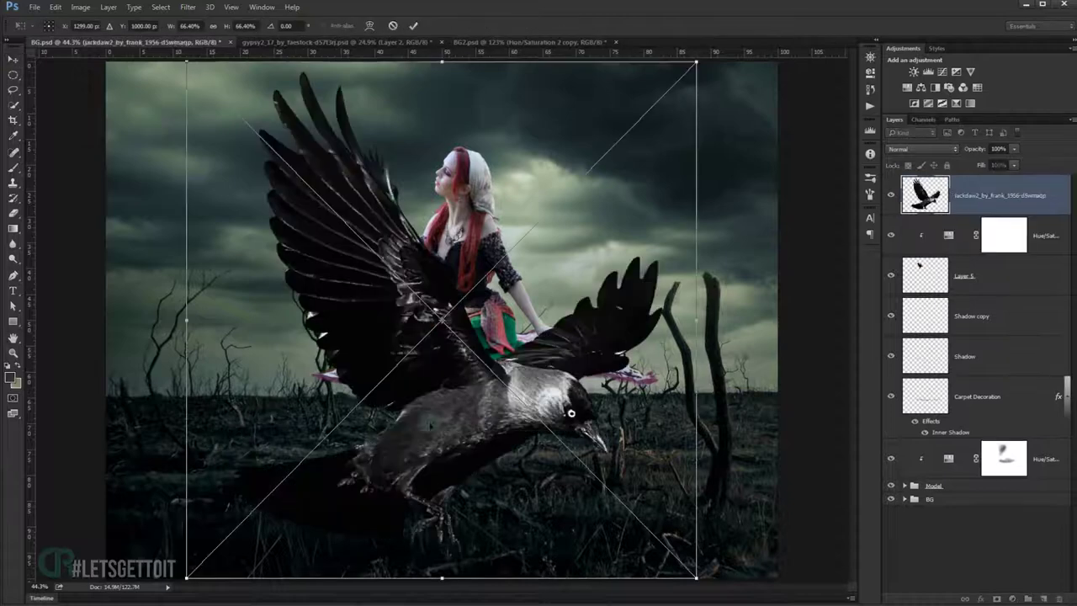
drag(696, 577, 571, 449)
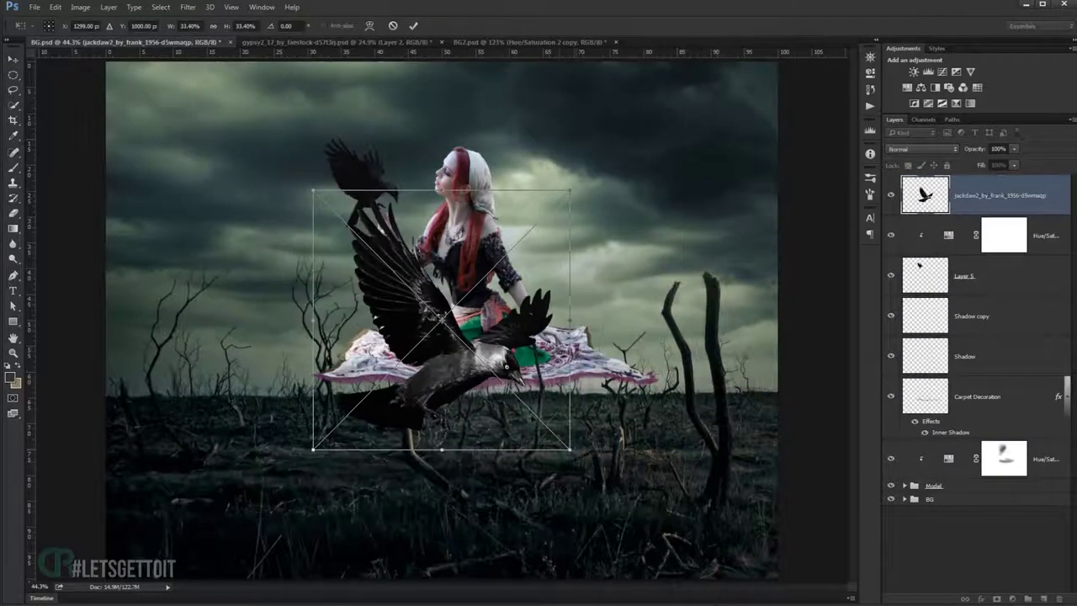
right_click(499, 338)
click(555, 481)
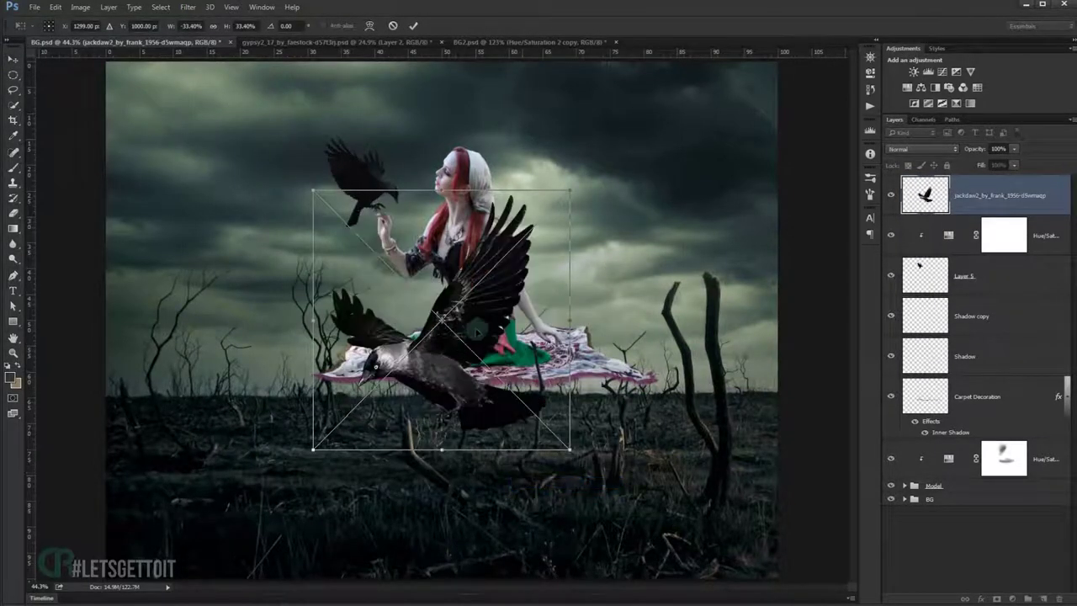
drag(519, 312, 727, 229)
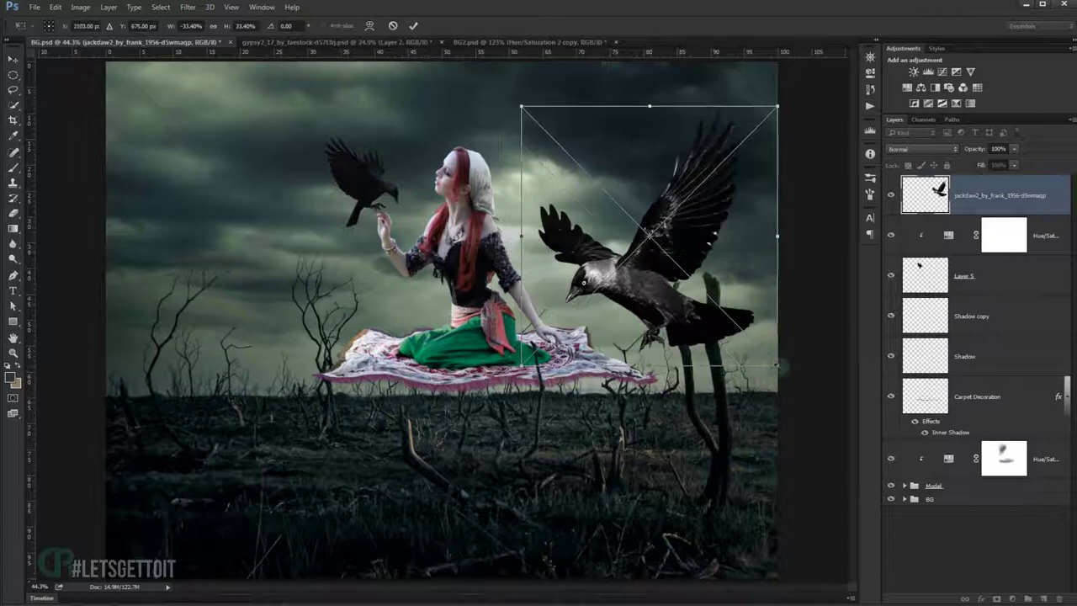
drag(777, 365, 681, 266)
Move the jackdaw down beside the bare tree, shrink it slightly and commit.
scroll(681, 266, up, 2)
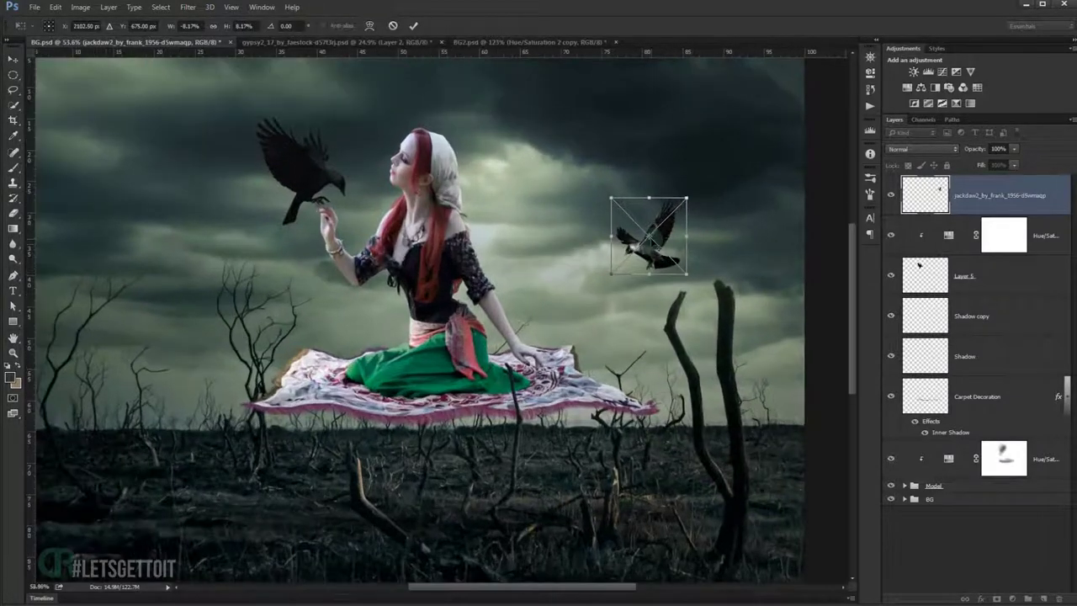
scroll(650, 238, up, 2)
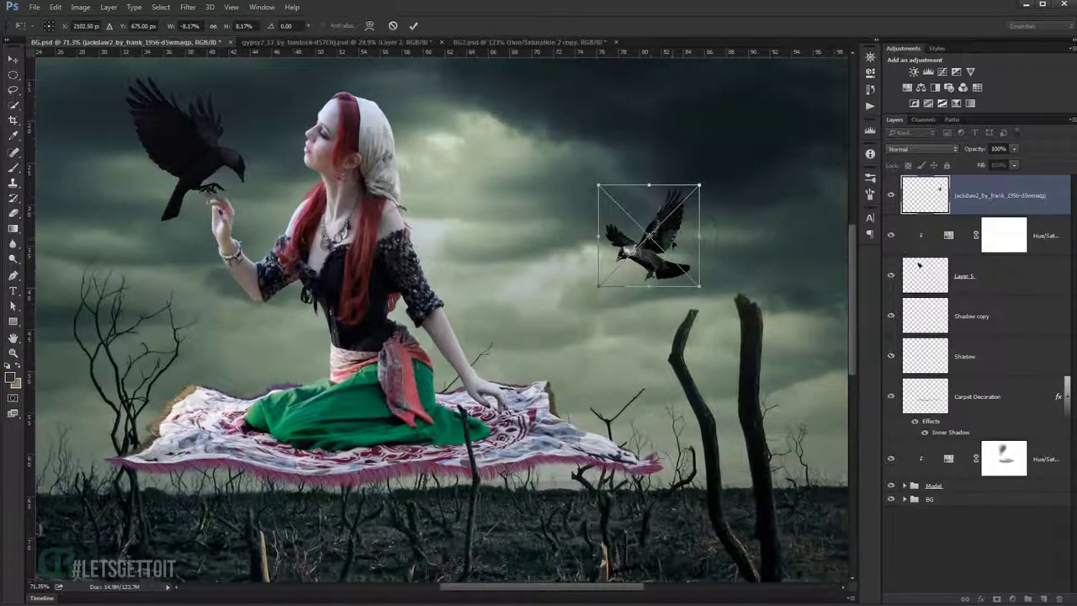
drag(678, 217, 644, 331)
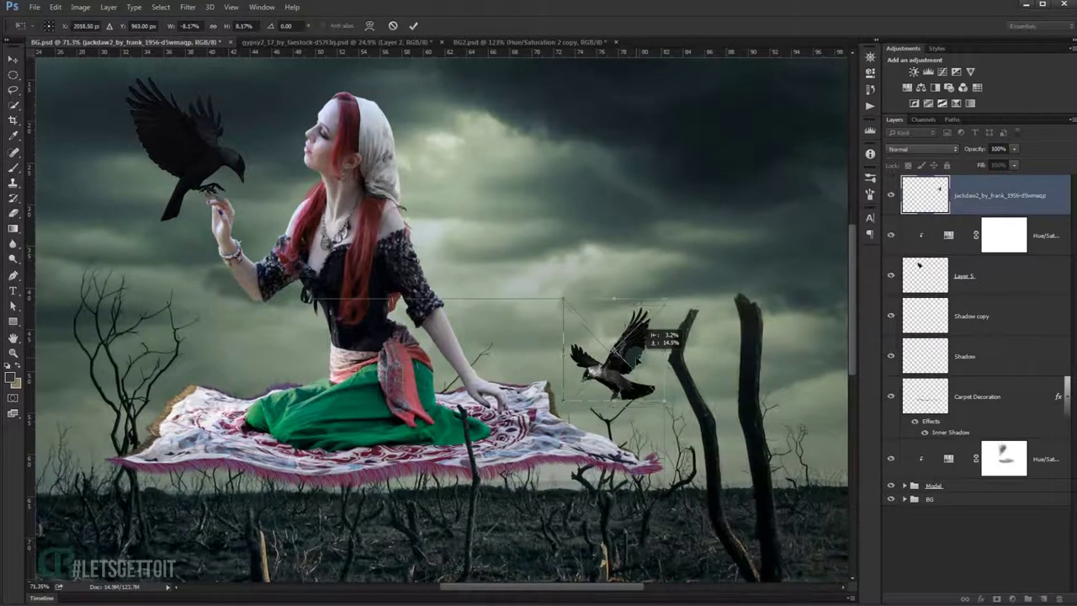
mouse_move(664, 298)
mouse_down()
mouse_move(638, 329)
mouse_move(660, 332)
mouse_up()
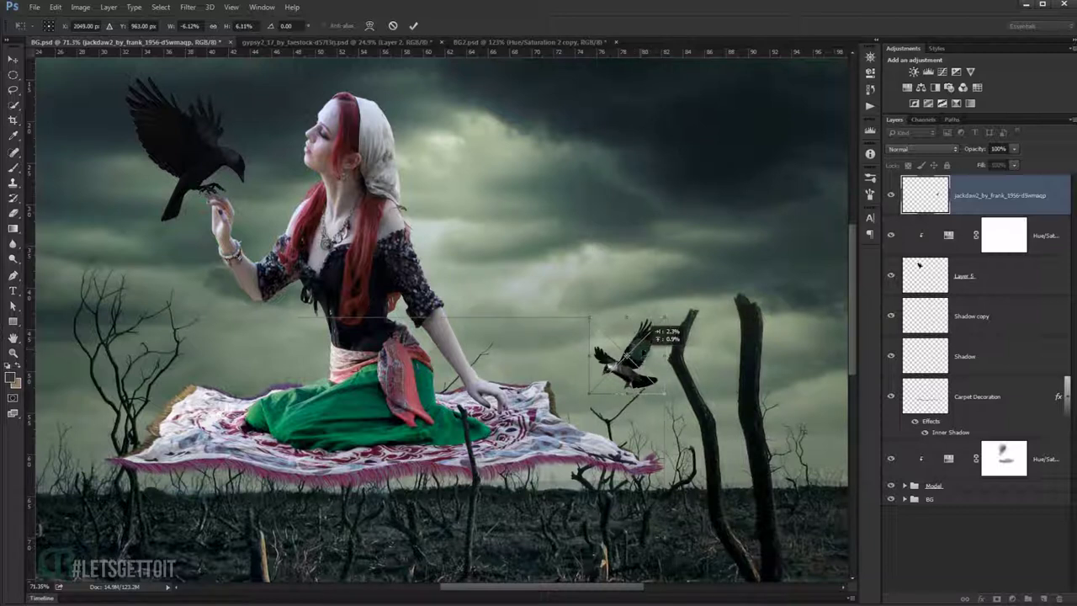
drag(646, 332, 645, 331)
key(Return)
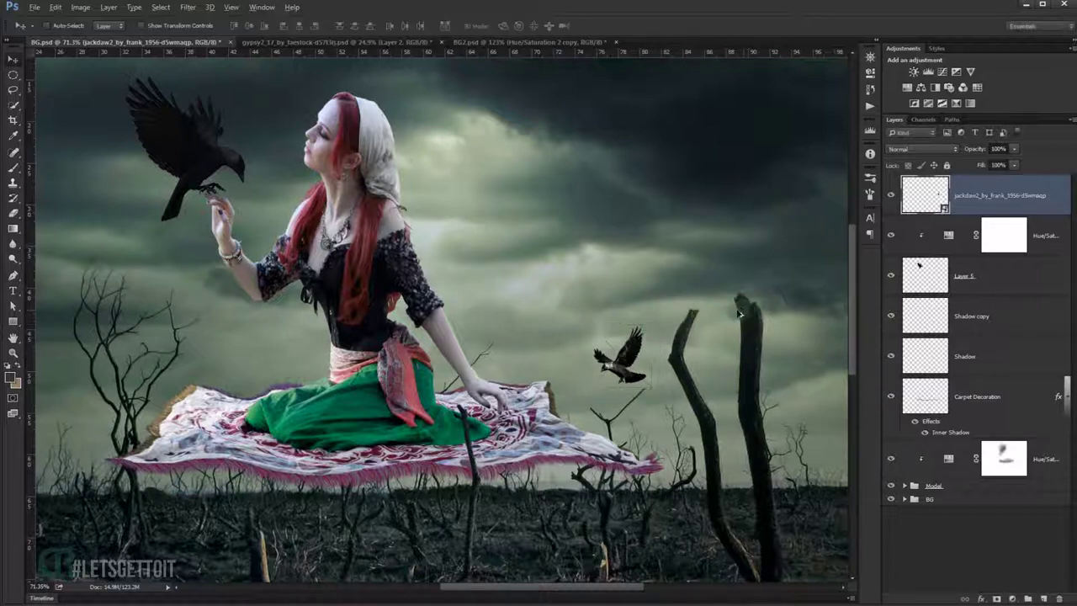
scroll(438, 320, down, 3)
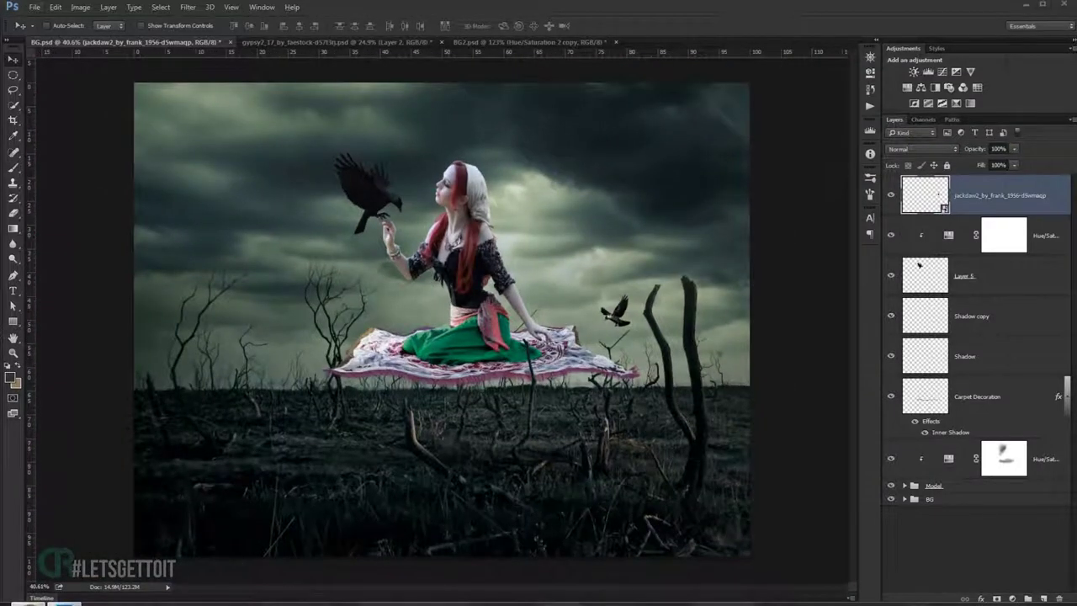
Bring in a second crow image, scale it down and commit its size and angle.
key(alt+Tab)
drag(376, 126, 339, 505)
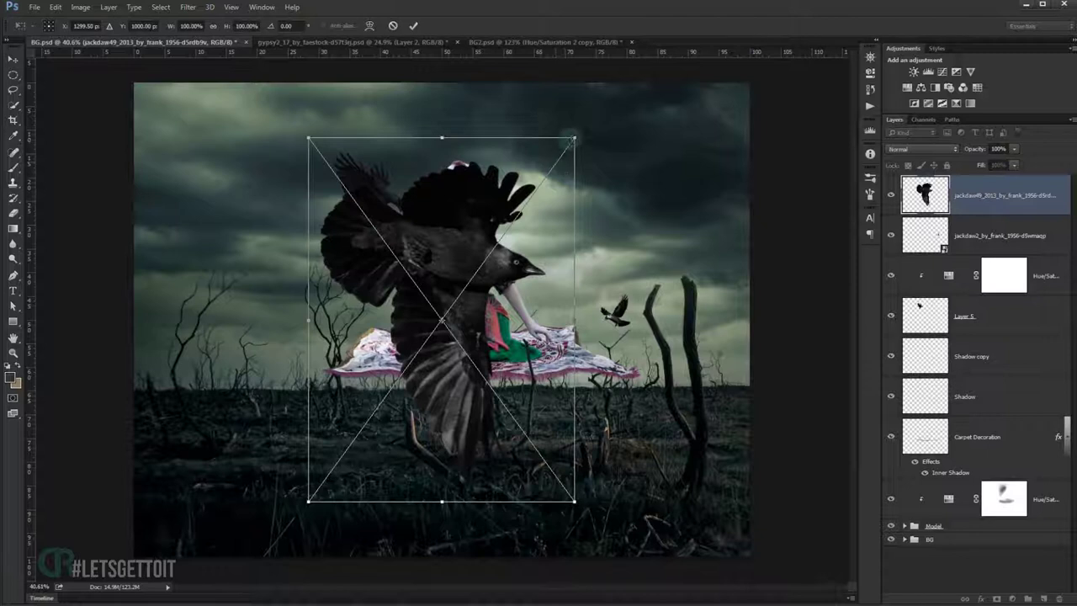
mouse_move(574, 137)
mouse_down()
mouse_move(419, 349)
mouse_move(300, 268)
mouse_move(352, 291)
mouse_move(284, 273)
mouse_move(291, 262)
mouse_move(310, 267)
mouse_move(287, 255)
mouse_up()
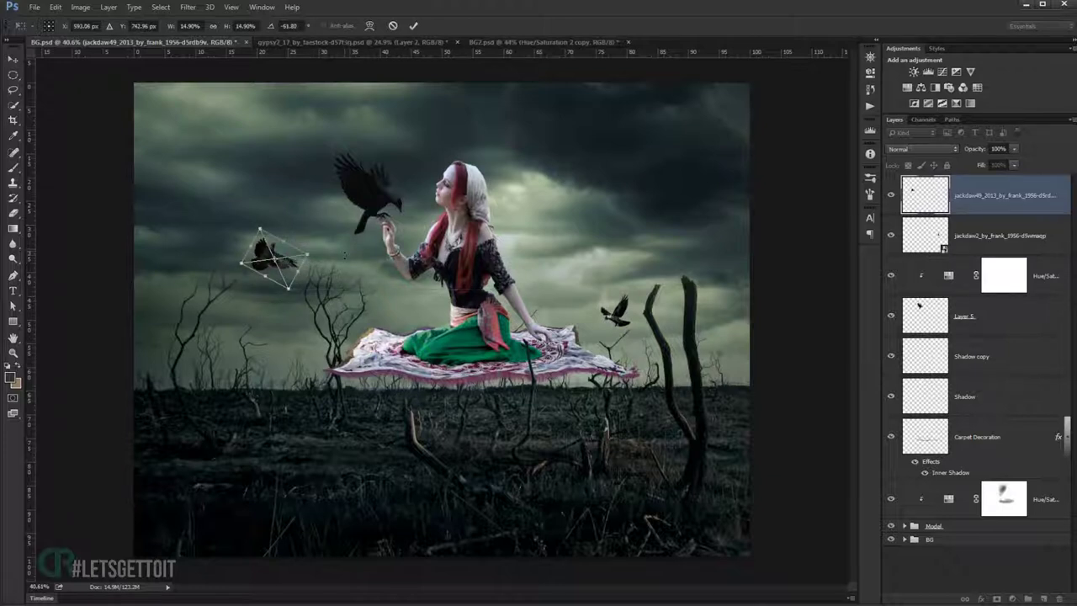
key(Return)
scroll(348, 303, up, 3)
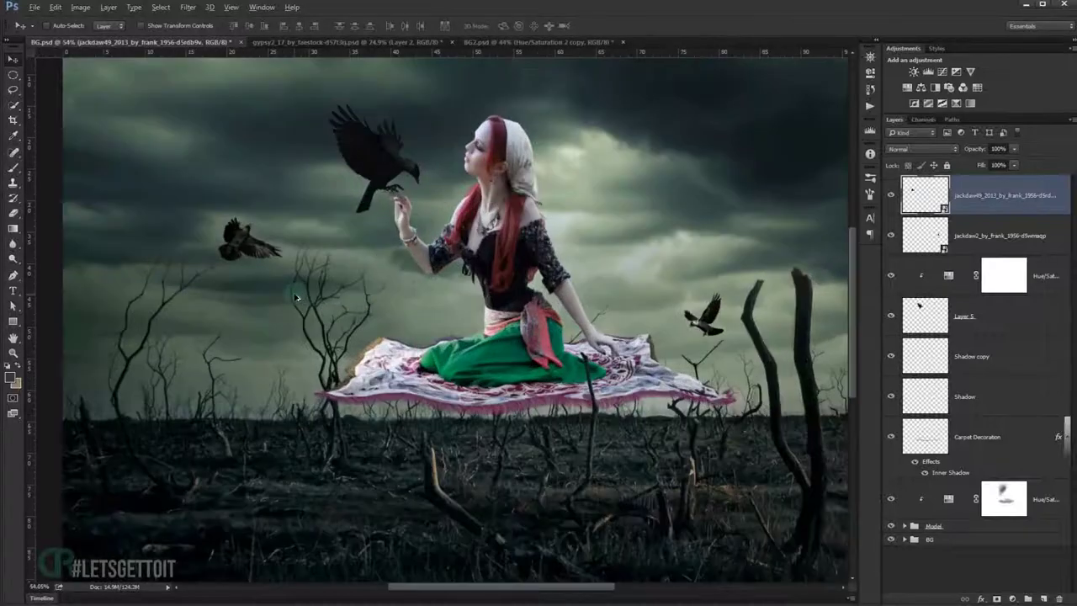
Place jackdaw50 in the upper-left sky and shrink it to about a third.
click(35, 602)
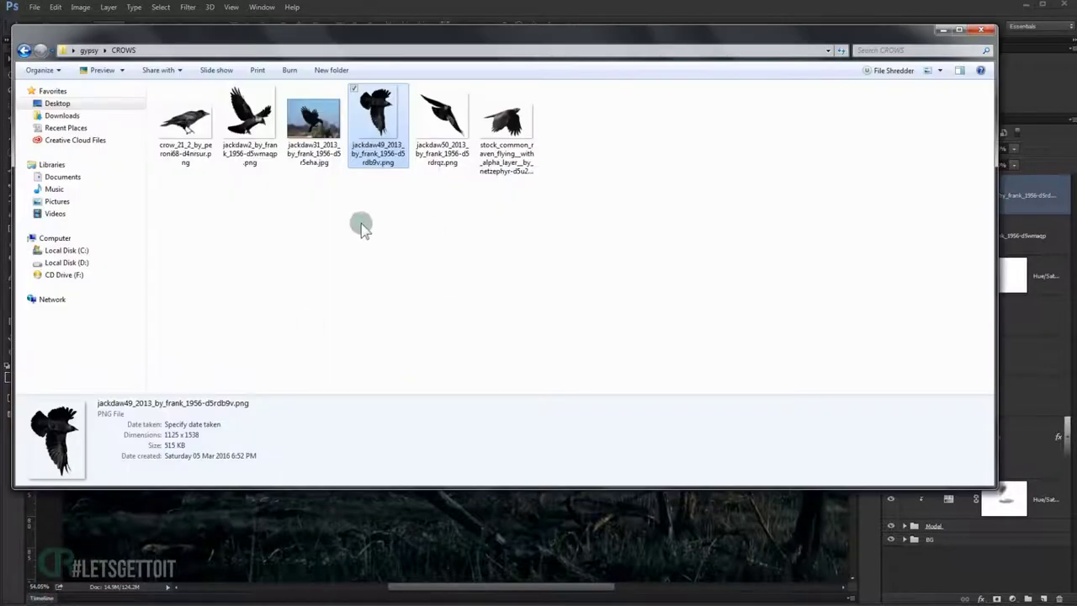
drag(459, 147, 372, 510)
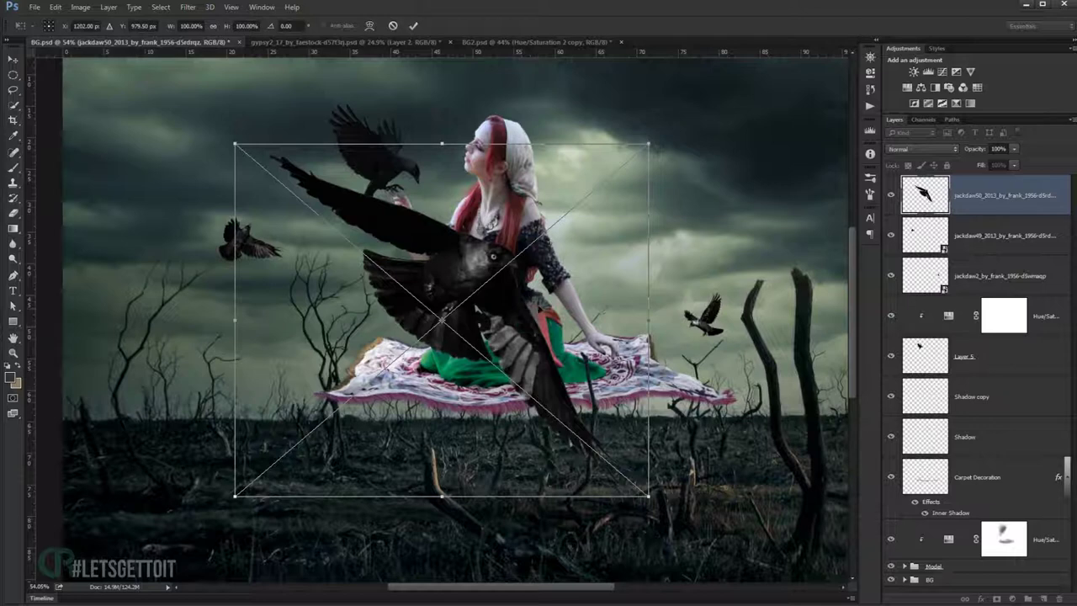
drag(537, 305, 369, 219)
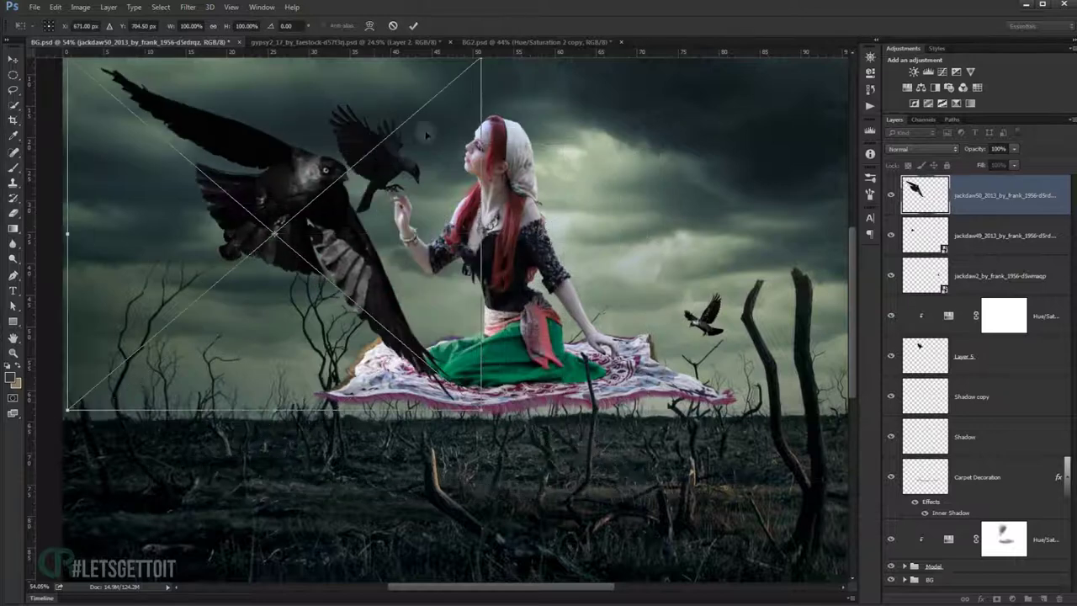
drag(480, 411, 252, 221)
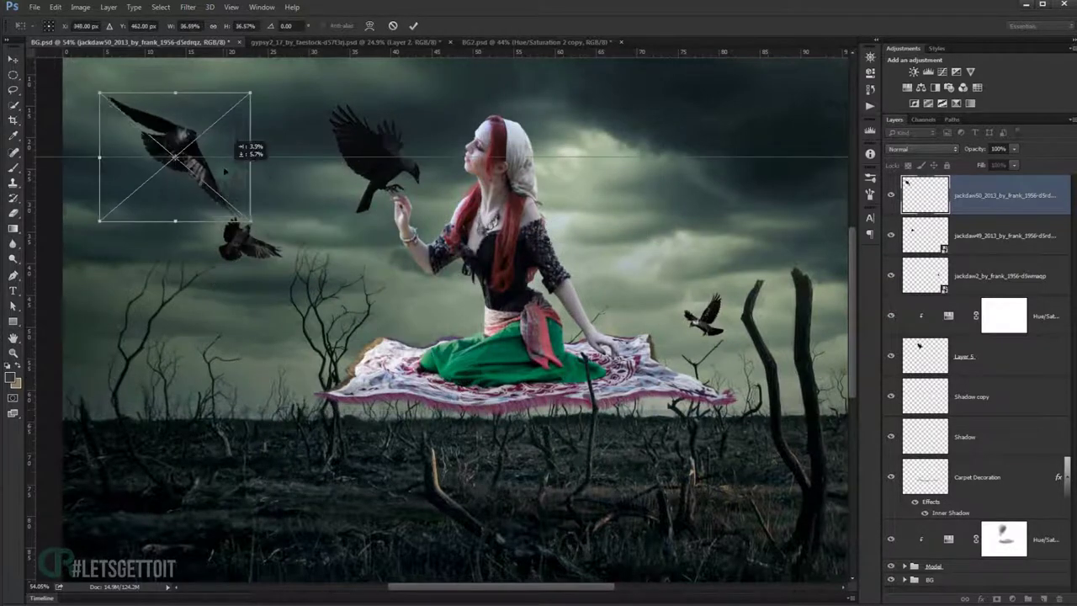
scroll(319, 260, down, 2)
Tilt and shrink the flying crow further, then commit it.
drag(334, 267, 281, 150)
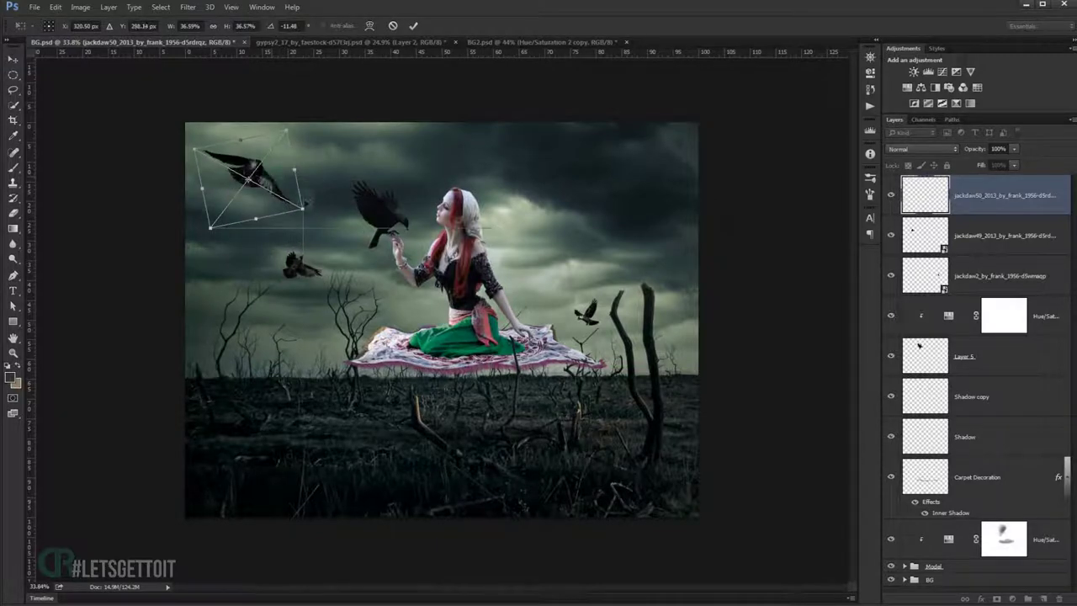
mouse_move(302, 208)
mouse_down()
mouse_move(288, 202)
mouse_move(324, 199)
mouse_up()
drag(267, 175, 271, 186)
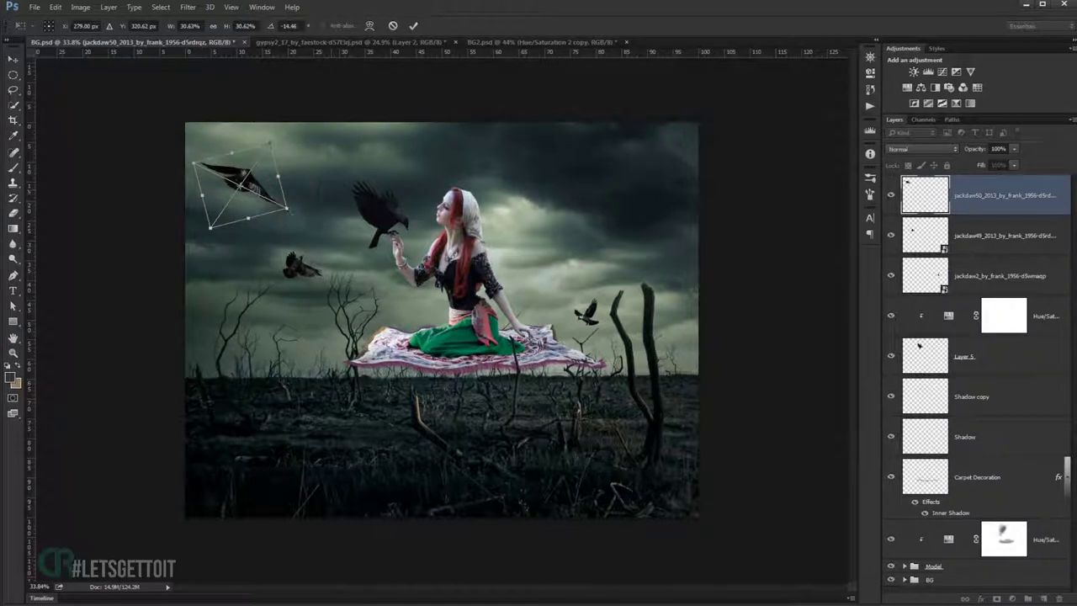
mouse_move(289, 210)
mouse_down()
mouse_move(283, 198)
mouse_move(341, 187)
mouse_move(324, 148)
mouse_up()
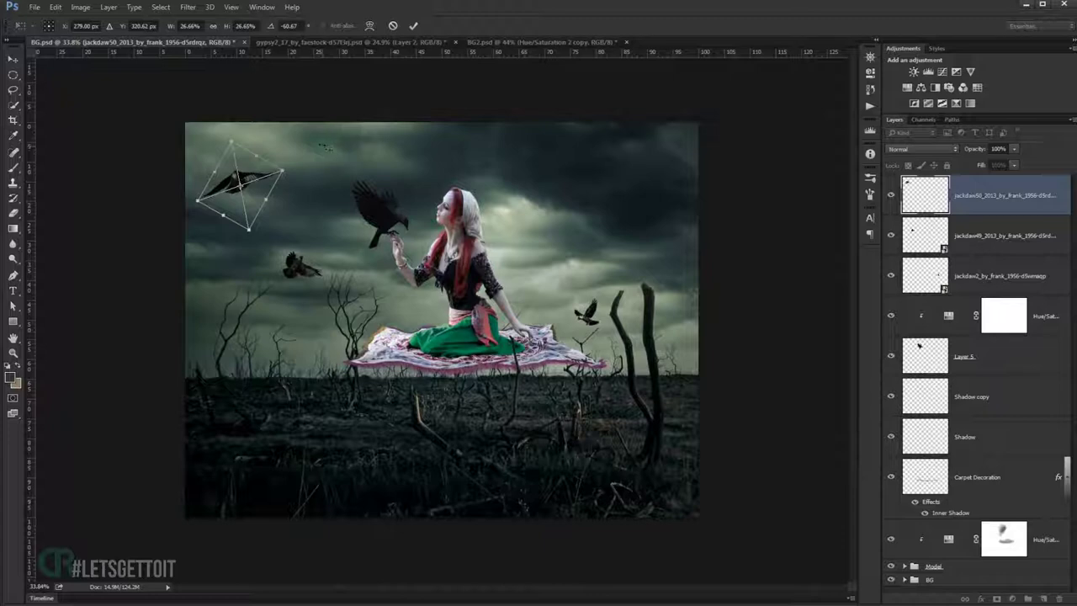
key(Return)
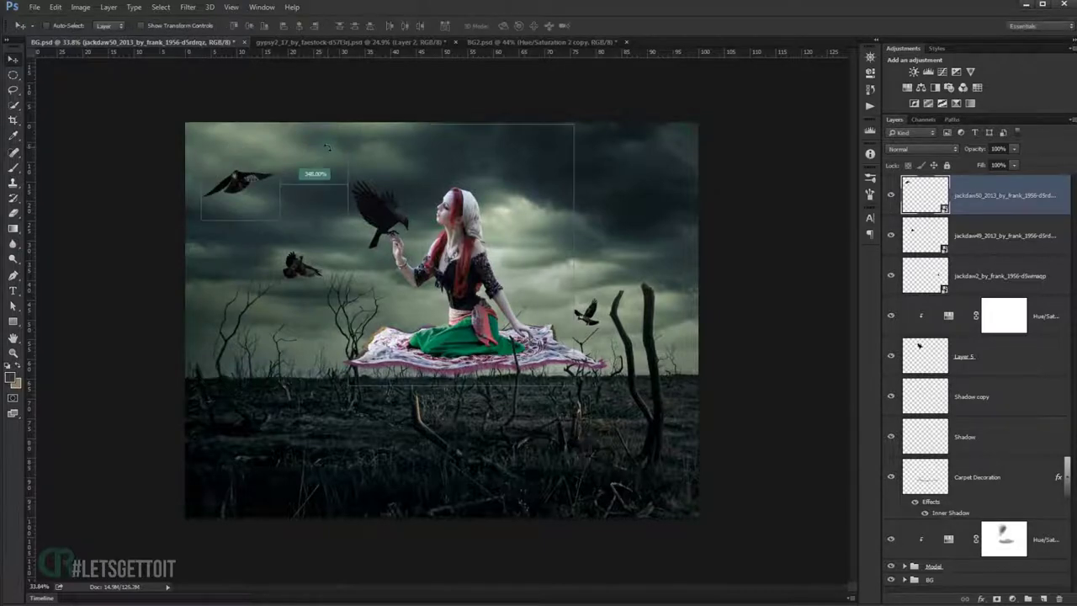
drag(313, 174, 378, 173)
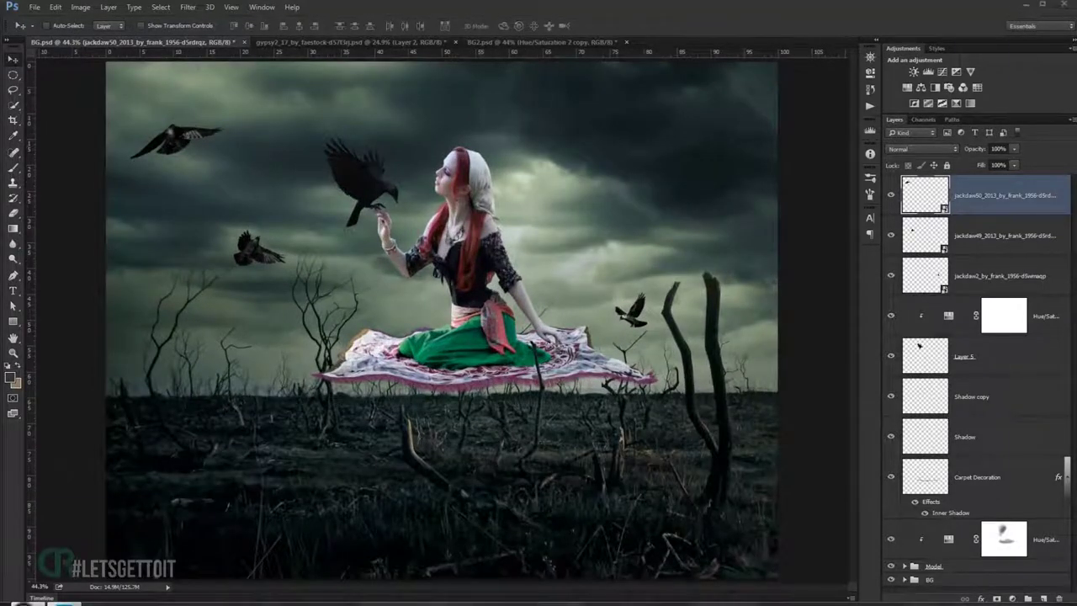
Place crow_21, flip it horizontally and shrink it onto the right-hand dead stump.
key(alt+Tab)
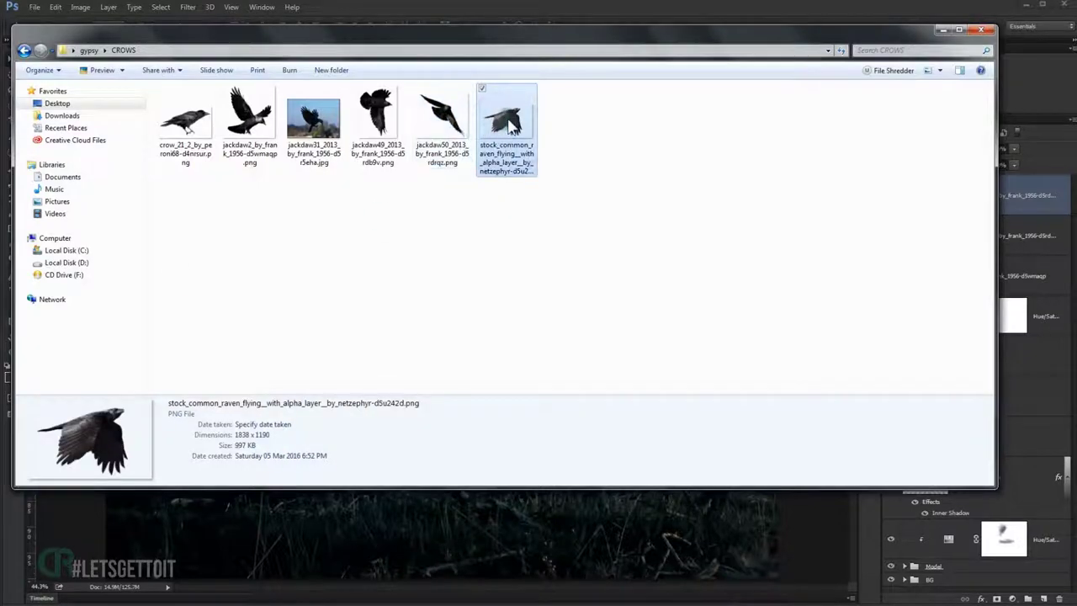
mouse_move(186, 118)
mouse_down()
mouse_move(345, 518)
mouse_move(336, 524)
mouse_up()
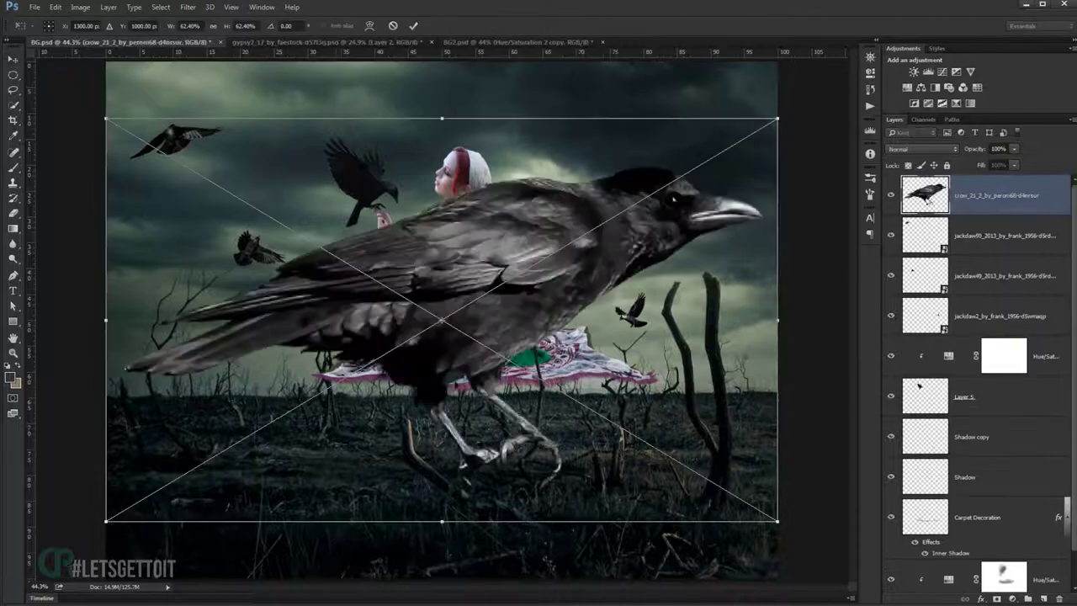
right_click(692, 204)
click(721, 337)
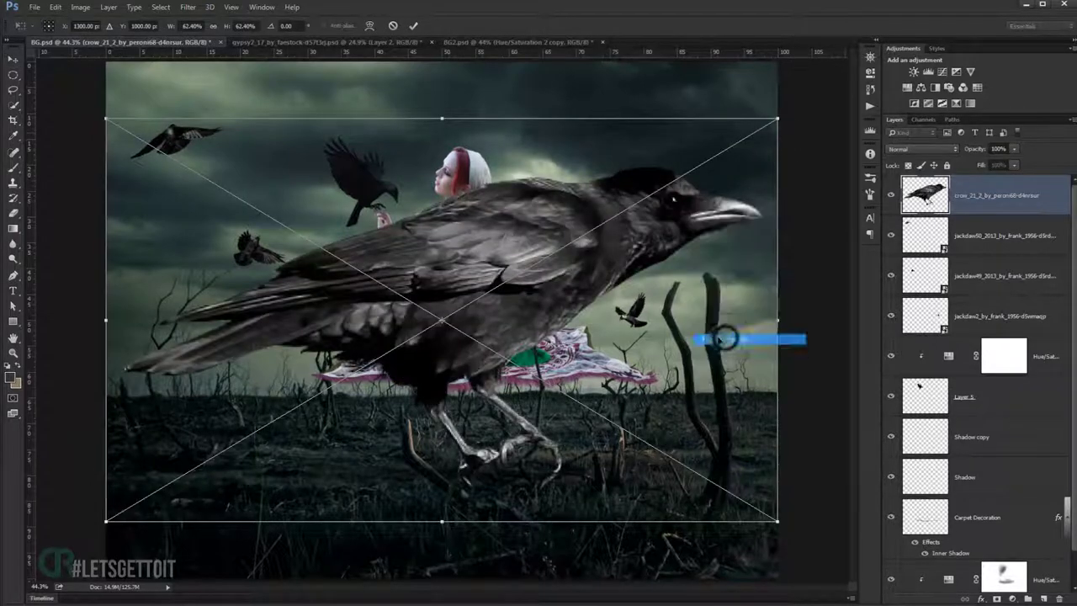
drag(776, 120, 548, 273)
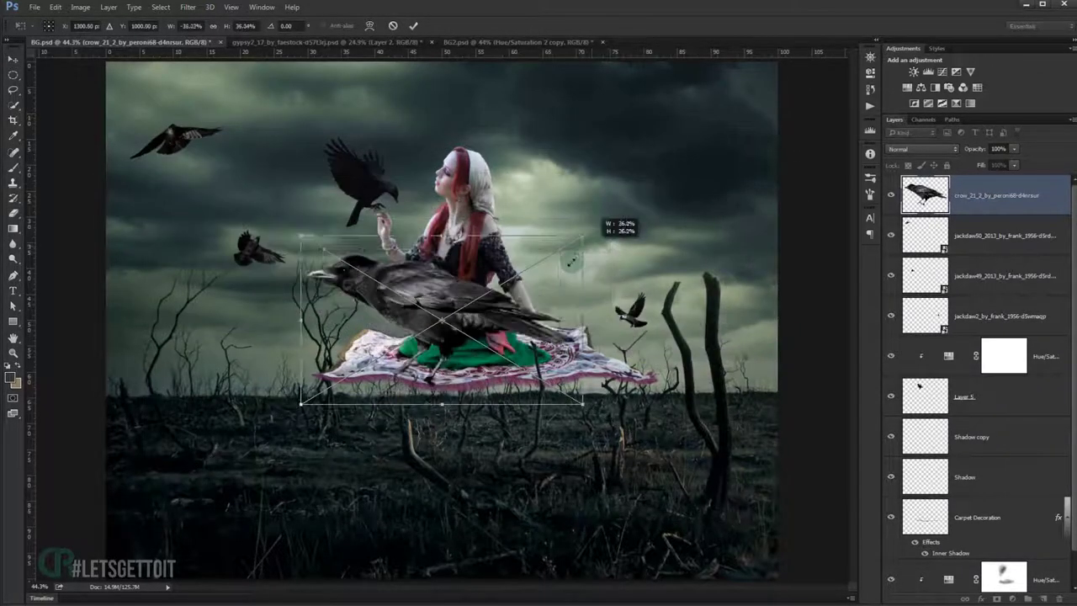
mouse_move(488, 298)
mouse_down()
mouse_move(772, 226)
mouse_move(773, 213)
mouse_up()
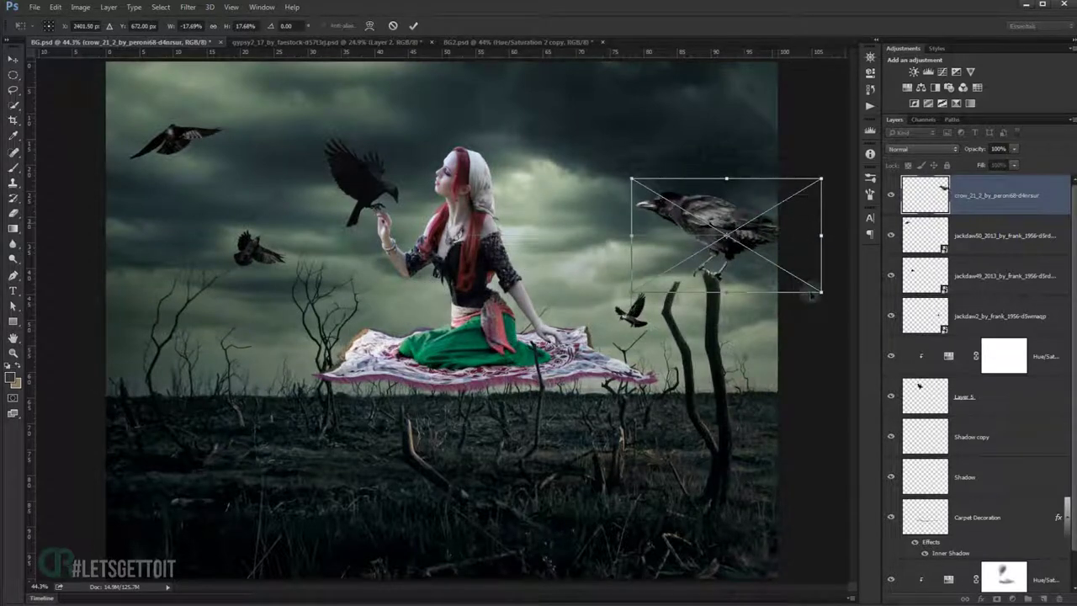
drag(819, 292, 765, 252)
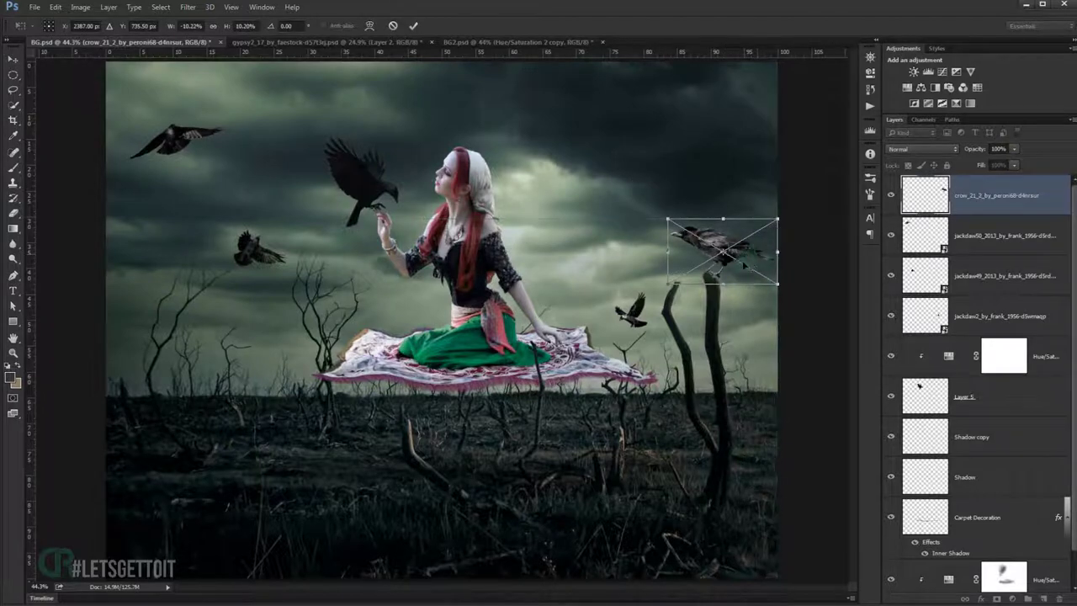
Refine the perched crow's size and clockwise rotation on the stump.
scroll(756, 253, up, 5)
scroll(745, 266, up, 2)
scroll(745, 271, up, 1)
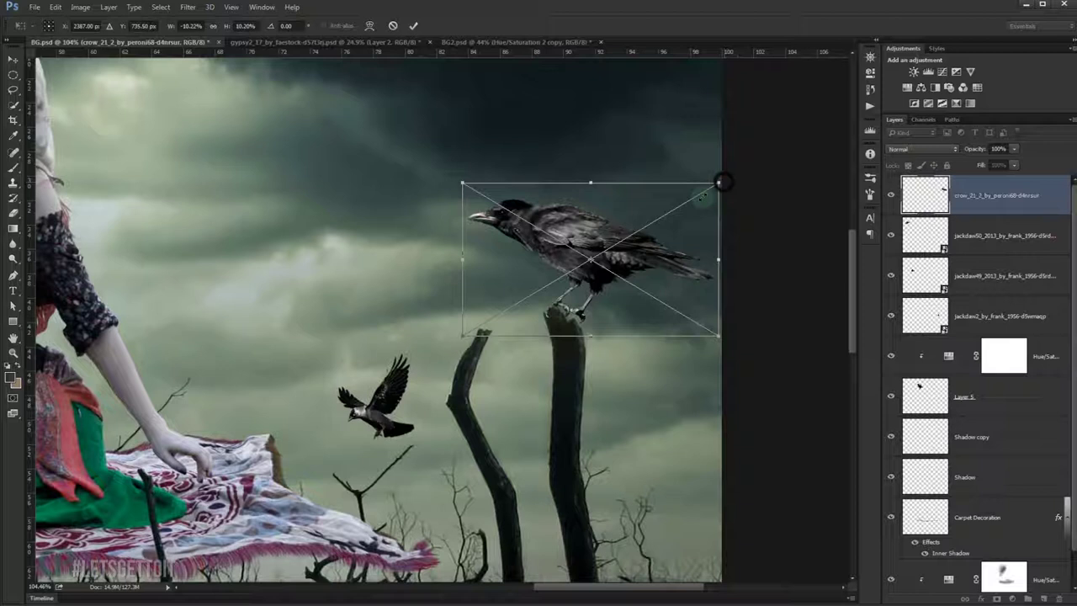
drag(721, 180, 678, 207)
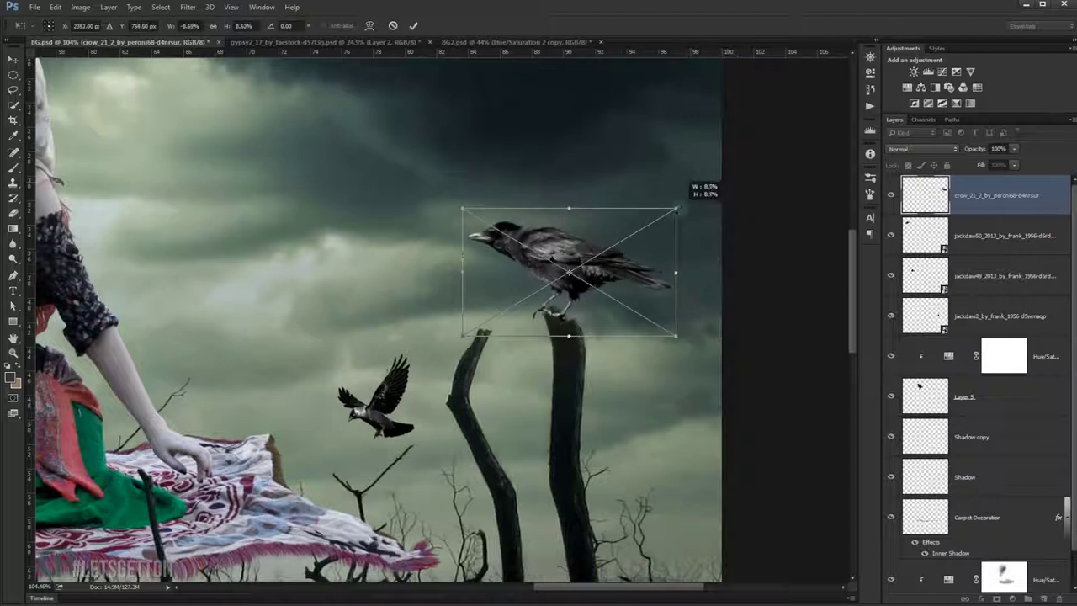
drag(627, 245, 637, 242)
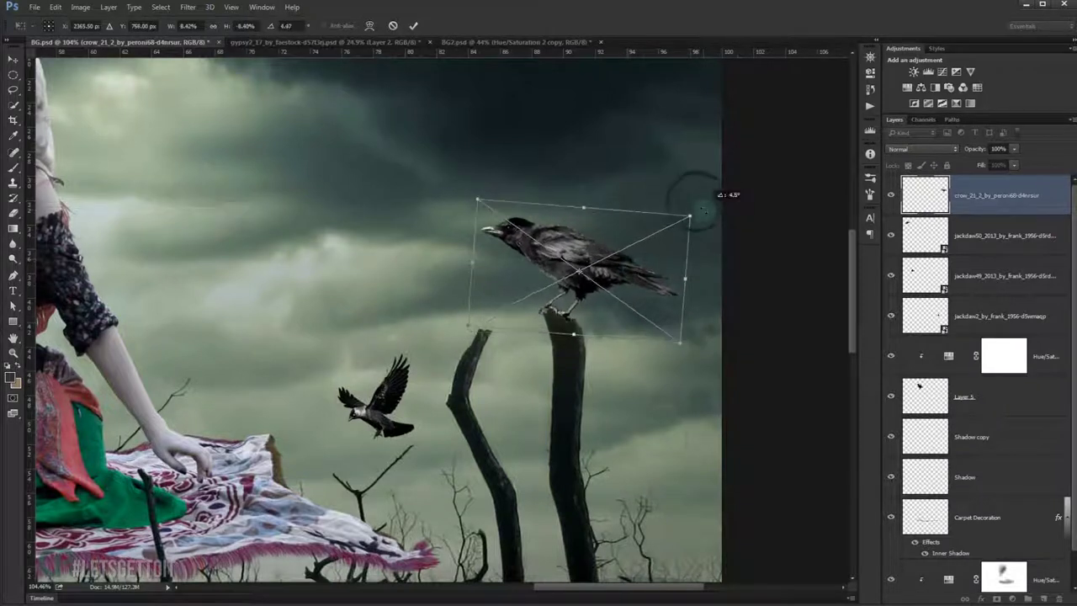
drag(691, 198, 707, 212)
drag(645, 265, 655, 263)
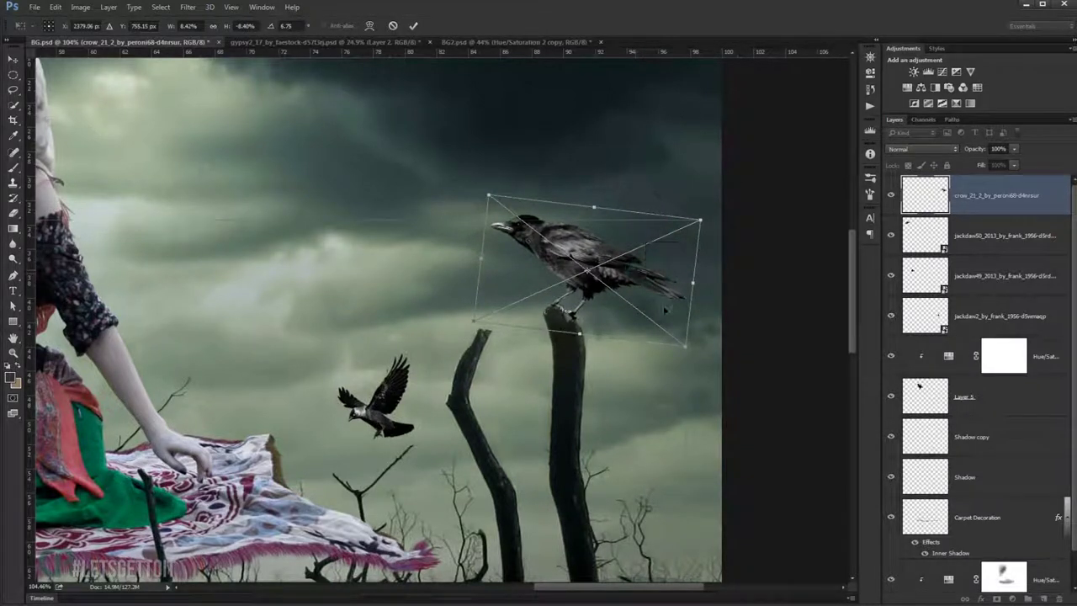
mouse_move(686, 345)
mouse_down()
mouse_move(642, 284)
mouse_move(651, 284)
mouse_up()
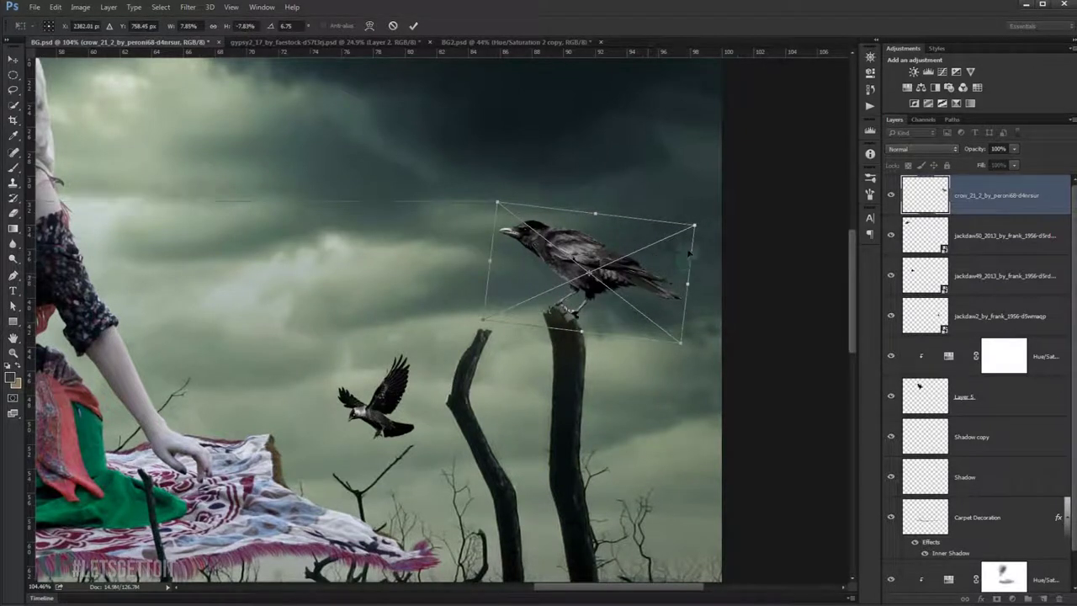
Nudge the perched crow with arrow keys so its feet meet the stump, then commit.
key(shift+Left)
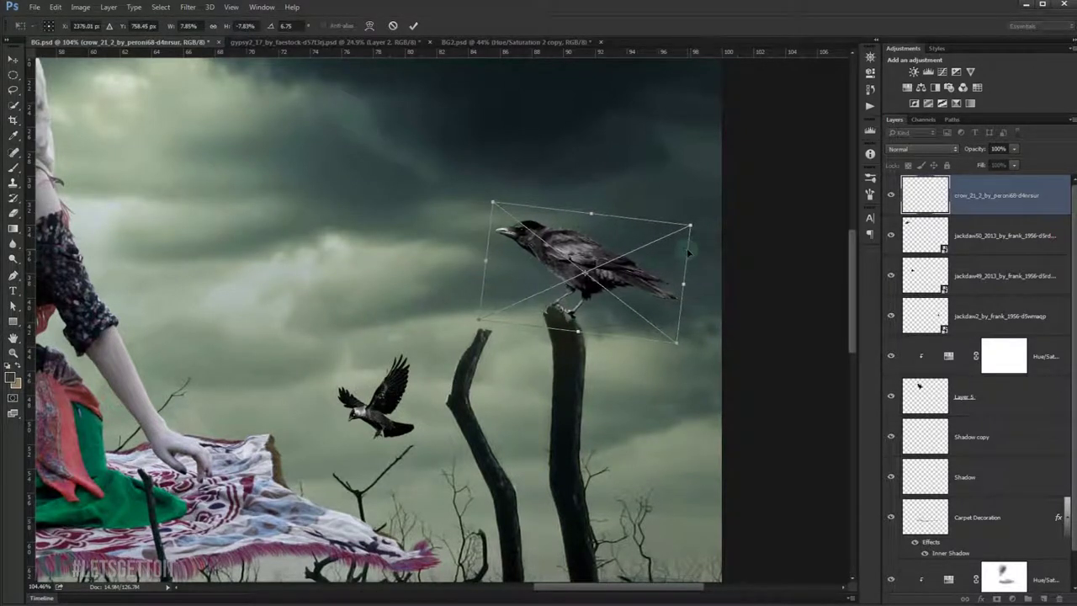
key(Right)
key(Right)
key(Right)
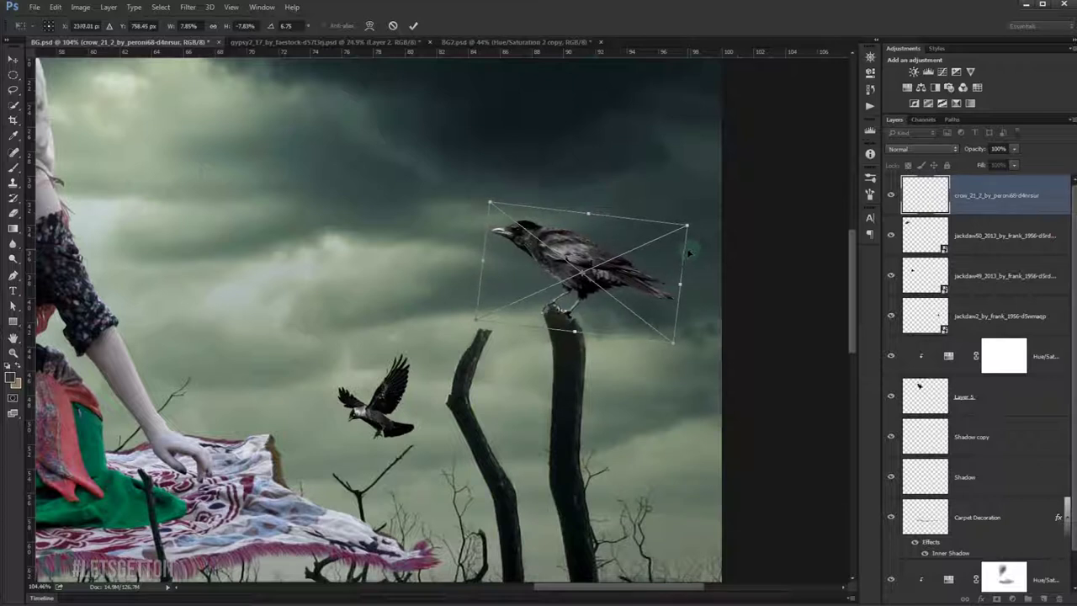
drag(728, 343, 755, 340)
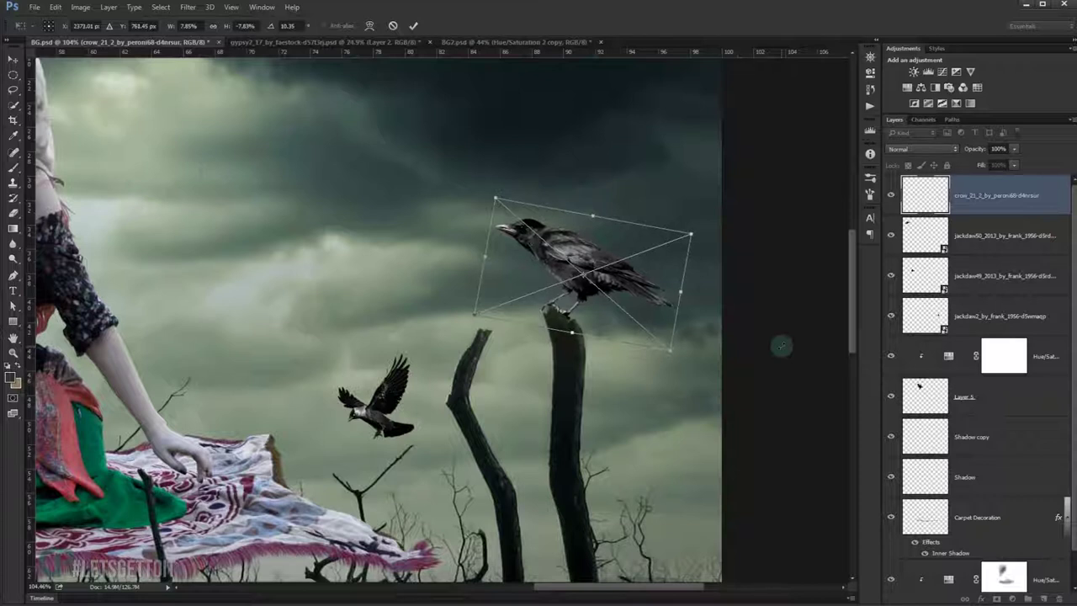
key(Right)
key(Right)
key(Right)
key(Right)
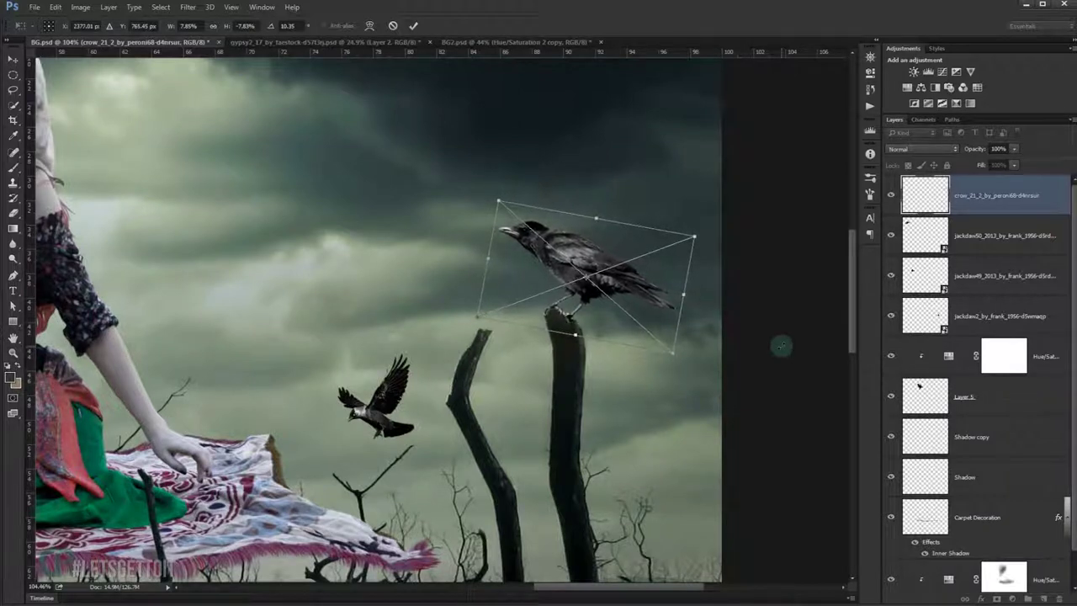
key(Down)
key(Down)
key(Down)
key(Left)
key(Left)
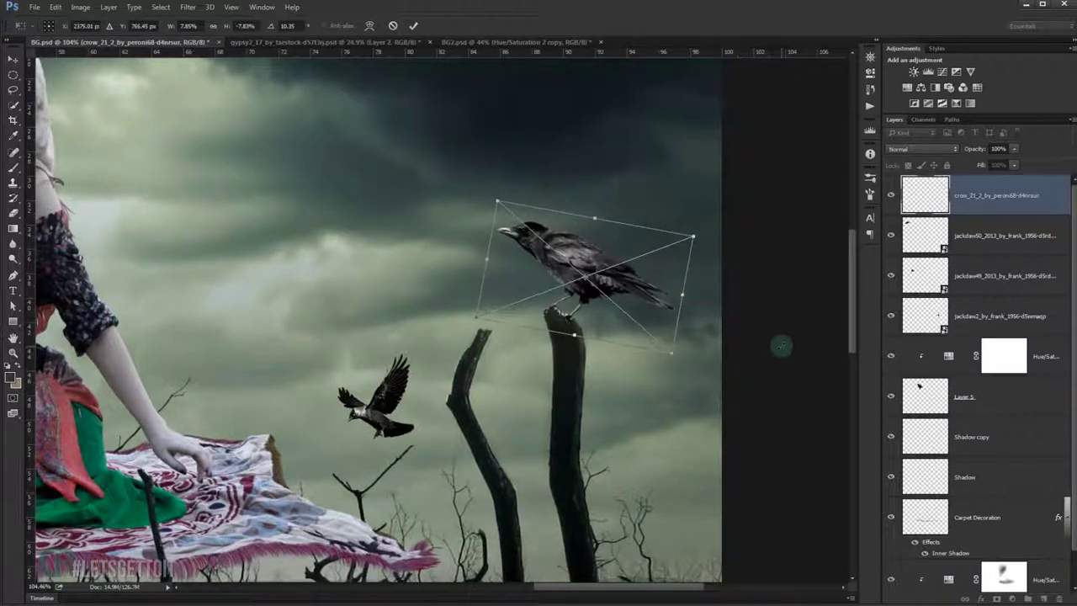
key(Down)
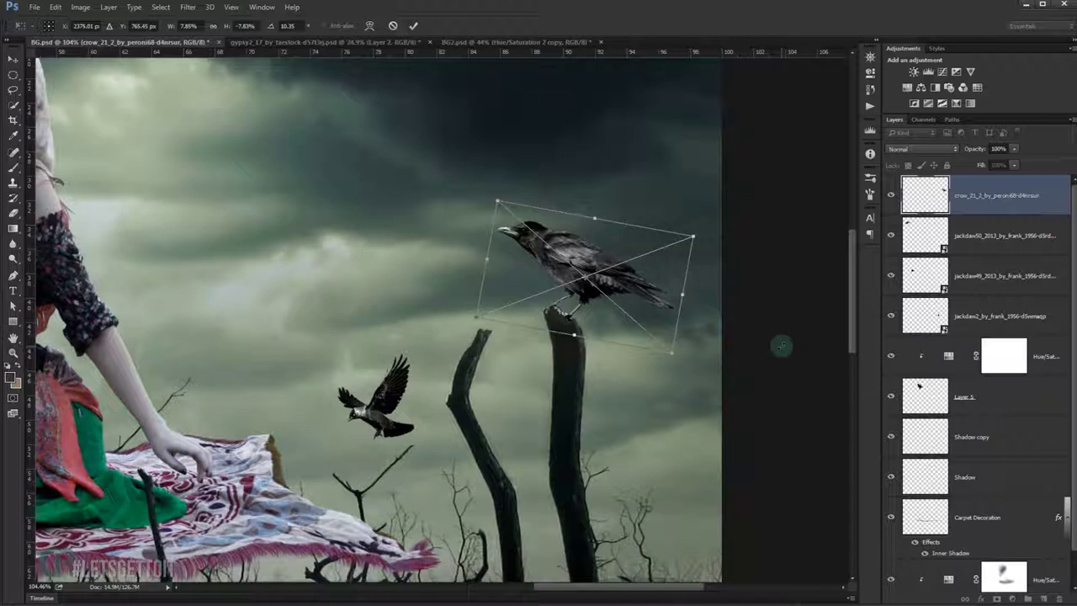
key(Return)
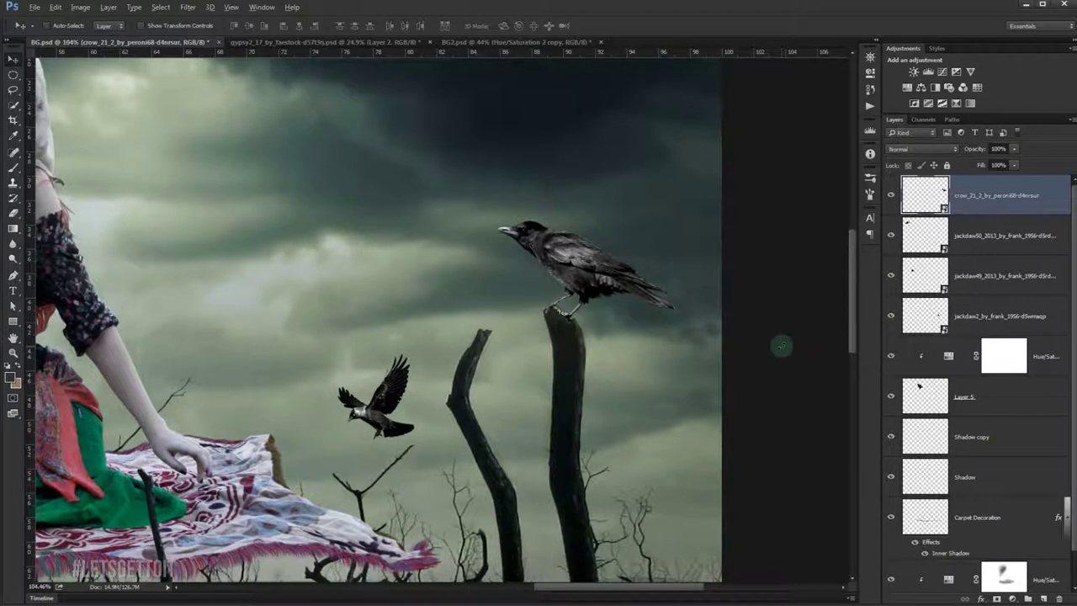
scroll(781, 346, down, 3)
scroll(758, 347, down, 2)
scroll(690, 349, down, 2)
scroll(626, 351, down, 1)
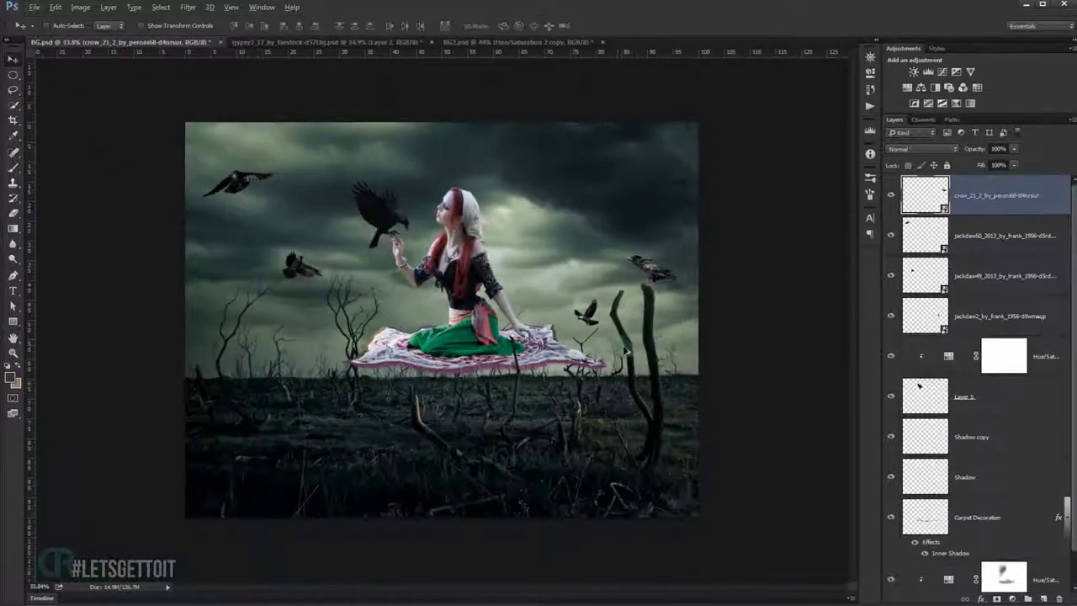
Place the raven image, scale it to about 3% and move it to the upper right.
click(31, 602)
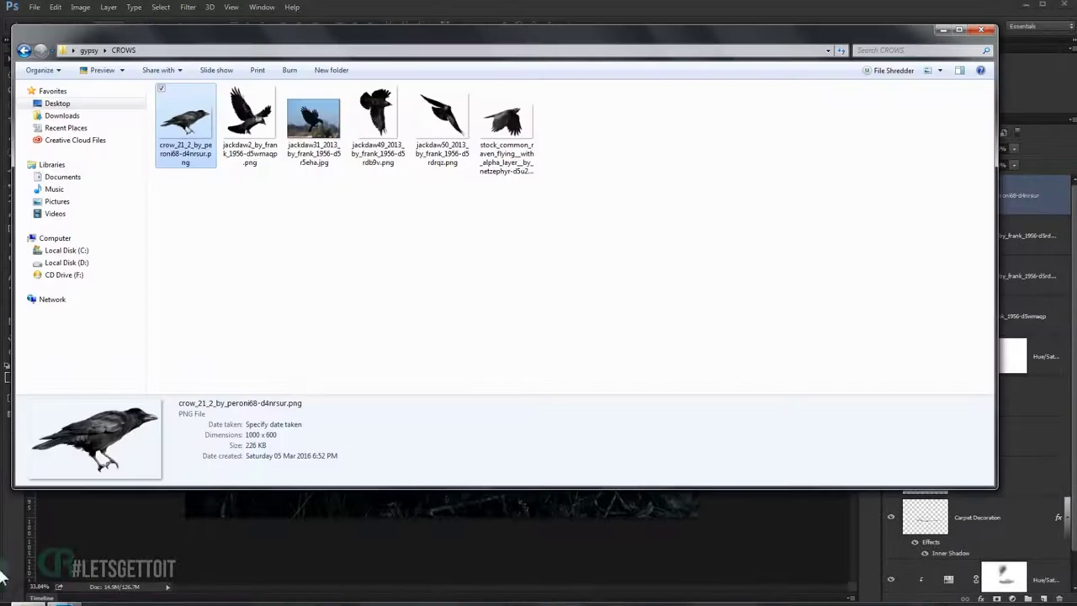
mouse_move(507, 126)
mouse_down()
mouse_move(381, 403)
mouse_move(547, 374)
mouse_up()
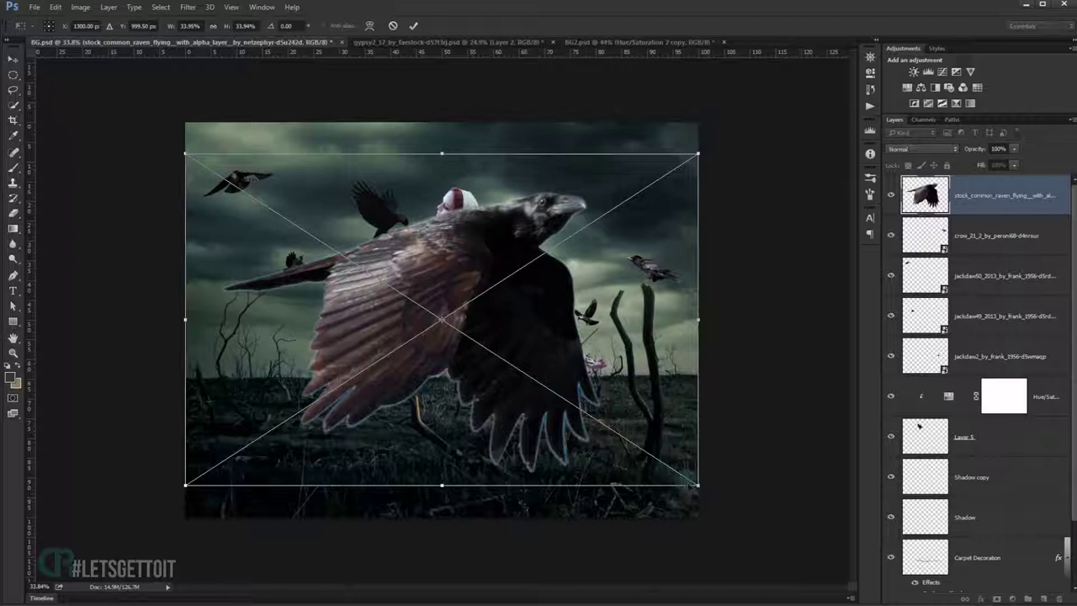
drag(700, 486, 504, 307)
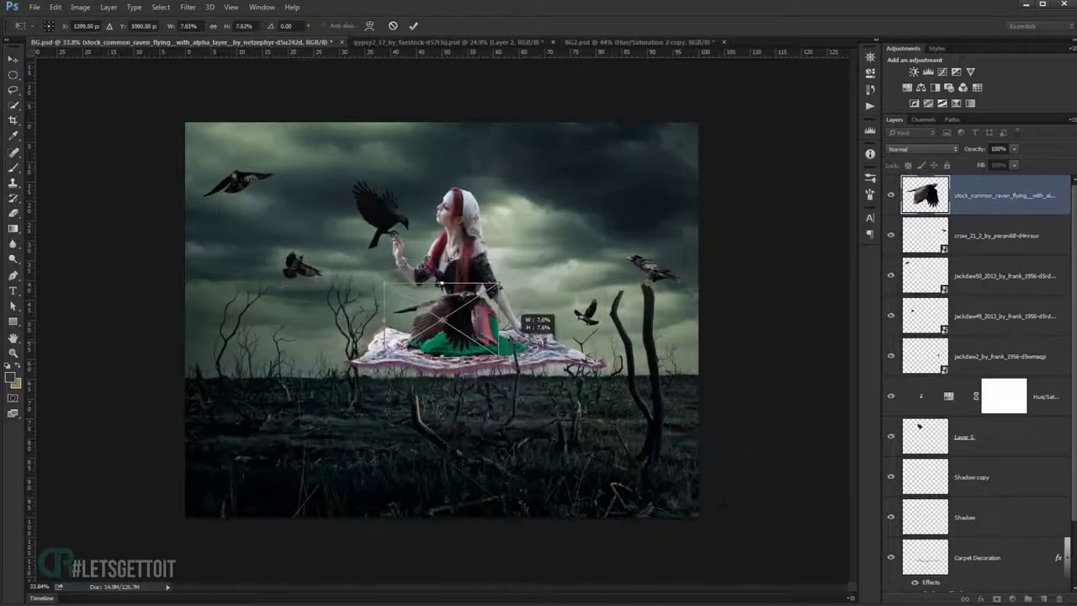
mouse_move(442, 320)
mouse_down()
mouse_move(530, 225)
mouse_move(562, 223)
mouse_move(579, 201)
mouse_up()
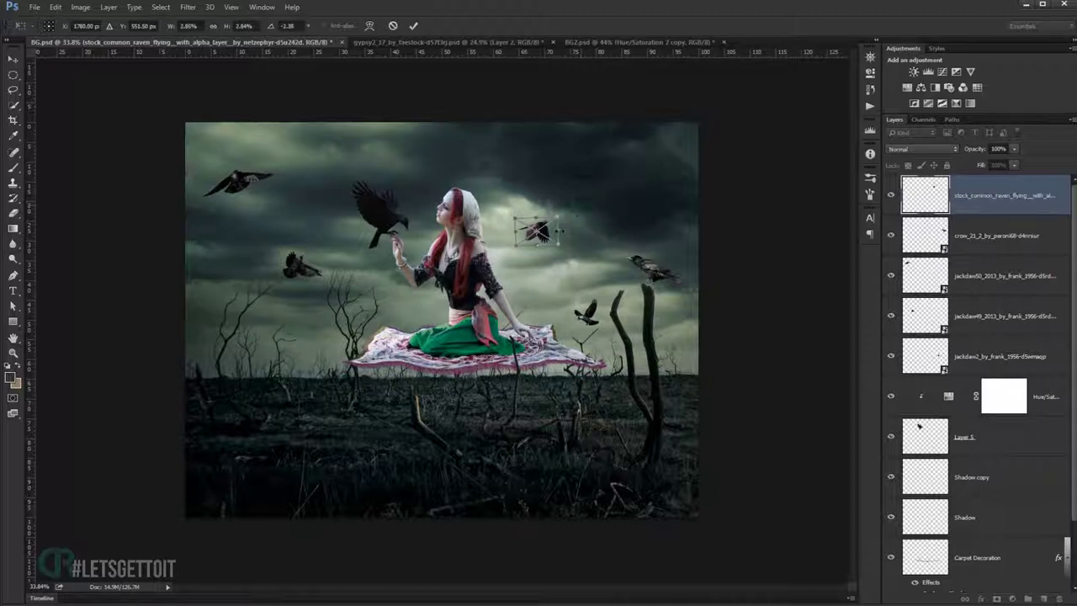
drag(559, 245, 551, 237)
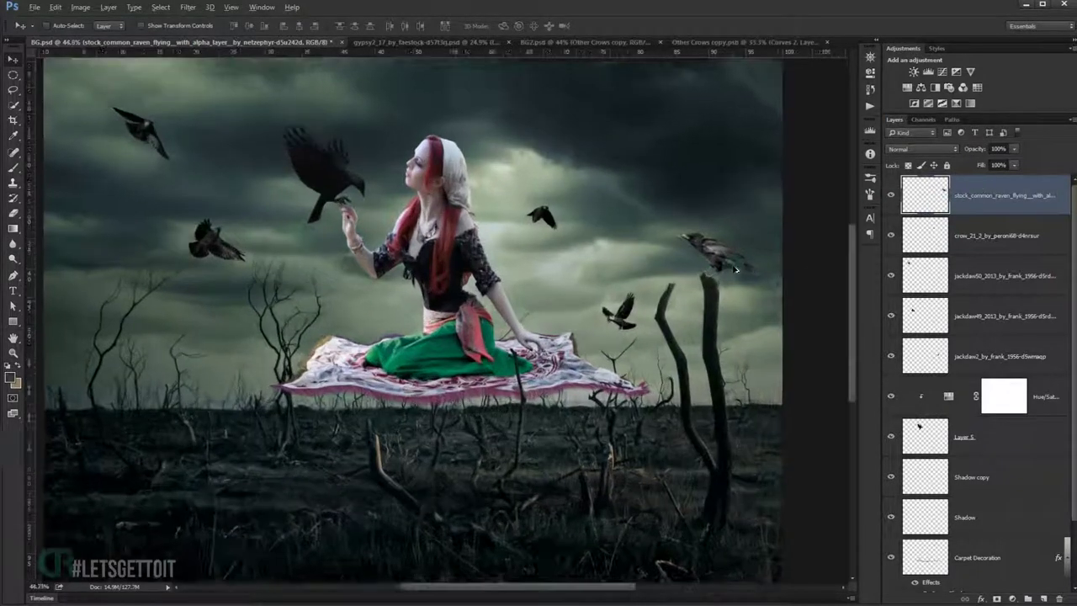
scroll(737, 257, up, 3)
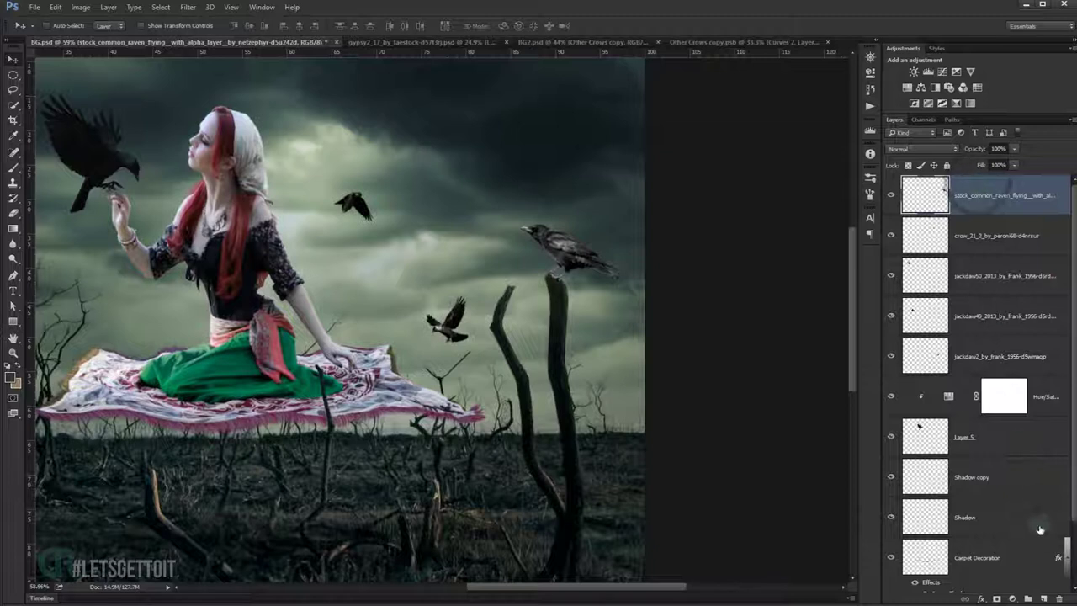
Add a Levels adjustment clipped to the raven with midtones darkened to about 0.80.
click(1012, 598)
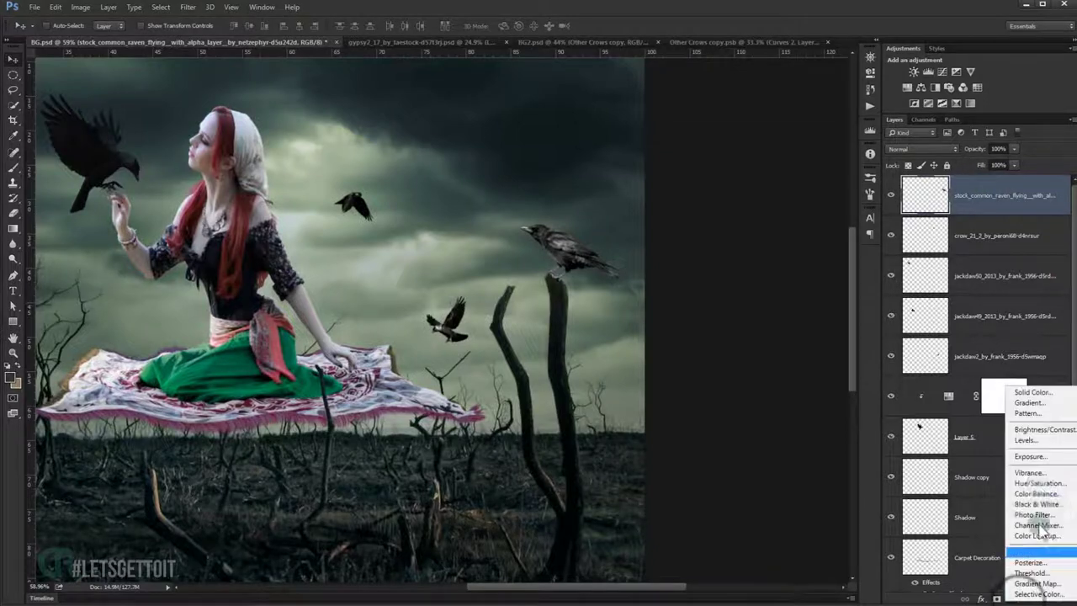
click(1024, 440)
click(768, 247)
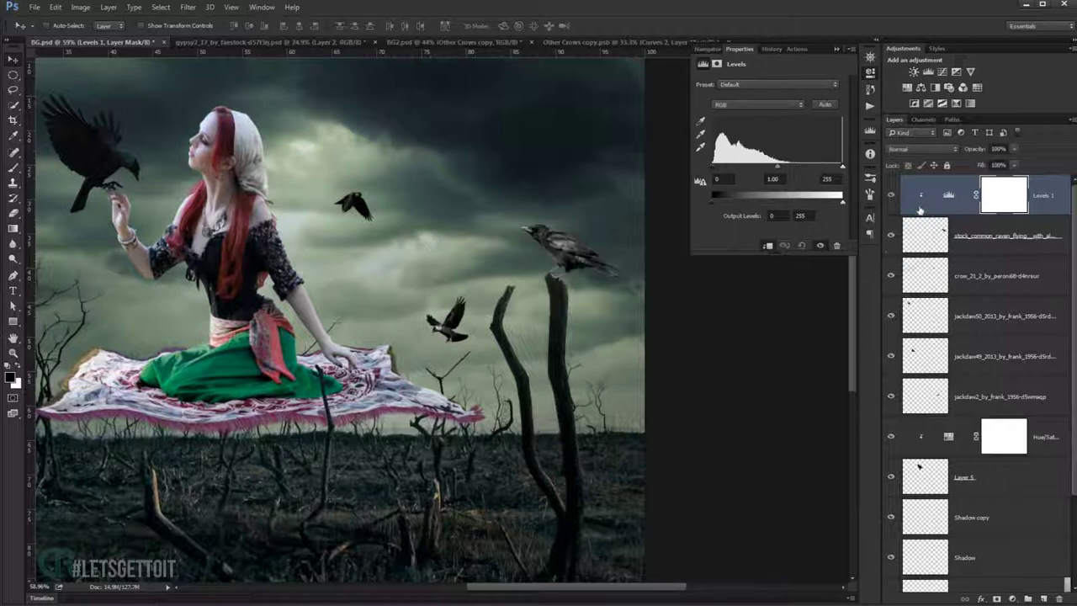
drag(778, 165, 783, 166)
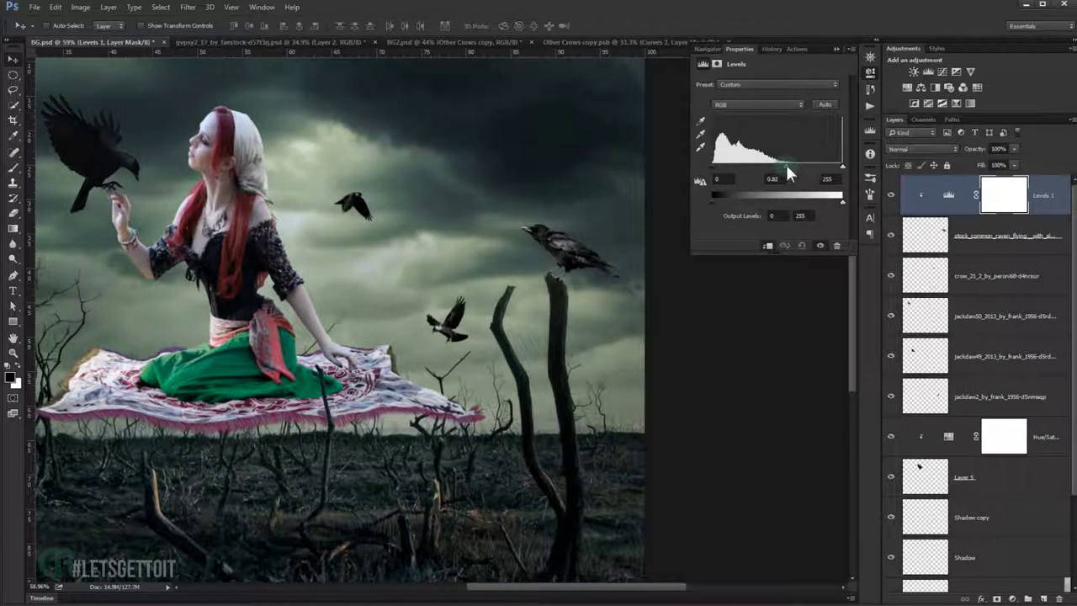
drag(788, 166, 785, 167)
click(839, 51)
Group all the crow layers and name the group 'Other crows'.
click(1052, 207)
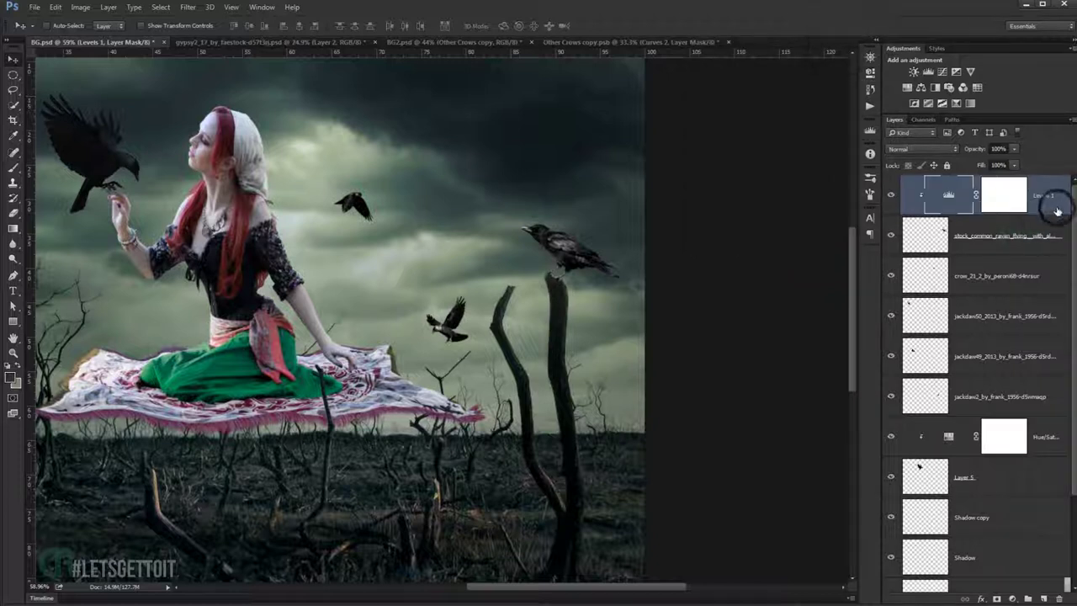
shift+click(1014, 395)
key(ctrl+g)
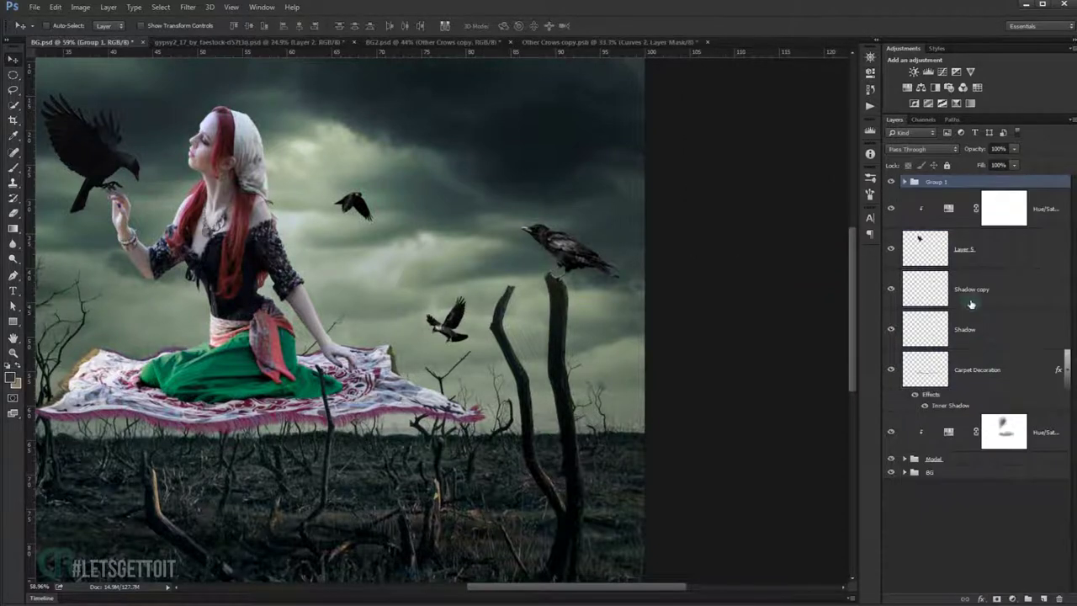
click(892, 182)
double_click(936, 182)
text(s)
key(Return)
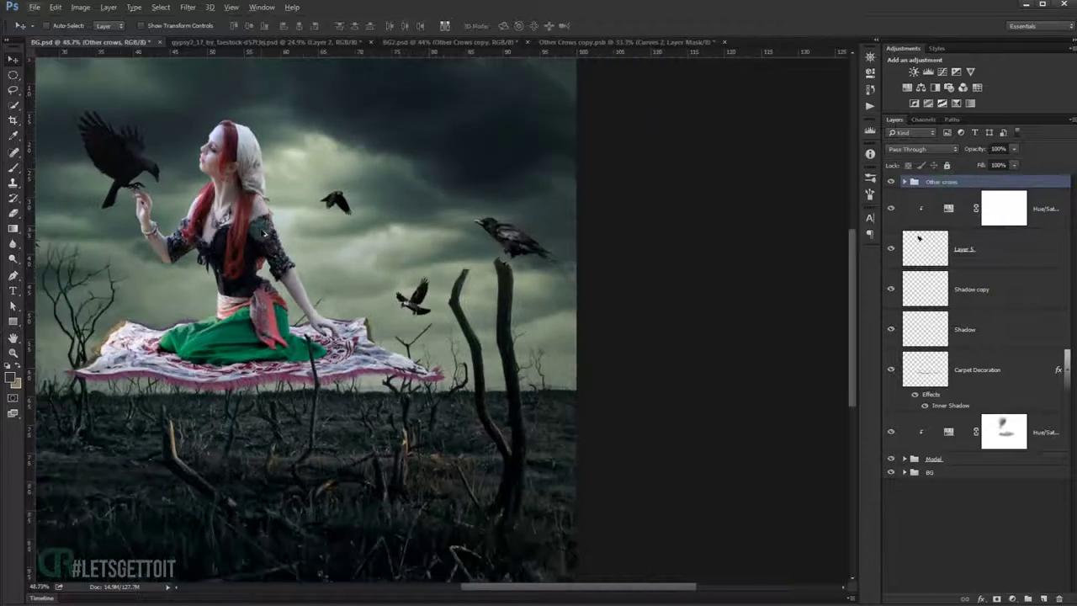
key(ctrl+0)
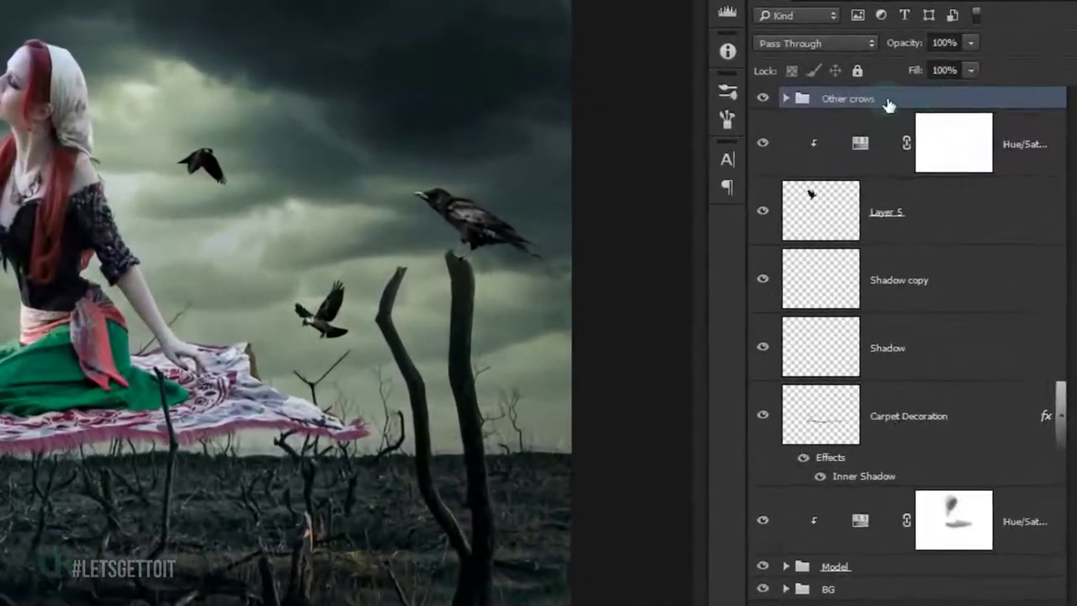
Convert the Other crows group to a smart object and clip a Color Balance adjustment to it.
right_click(965, 183)
click(982, 220)
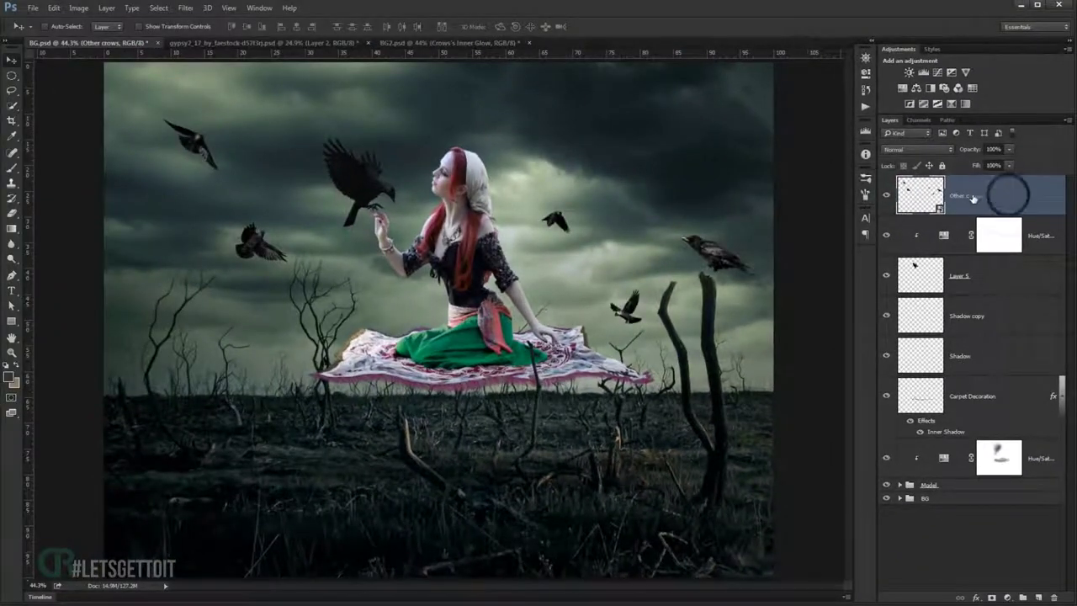
click(1006, 597)
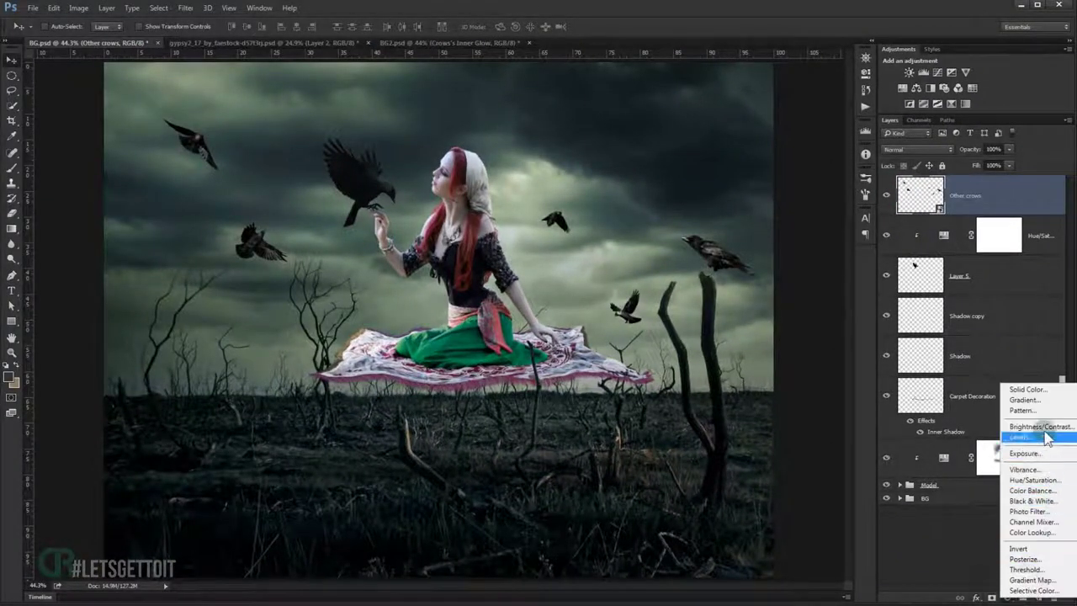
click(1038, 491)
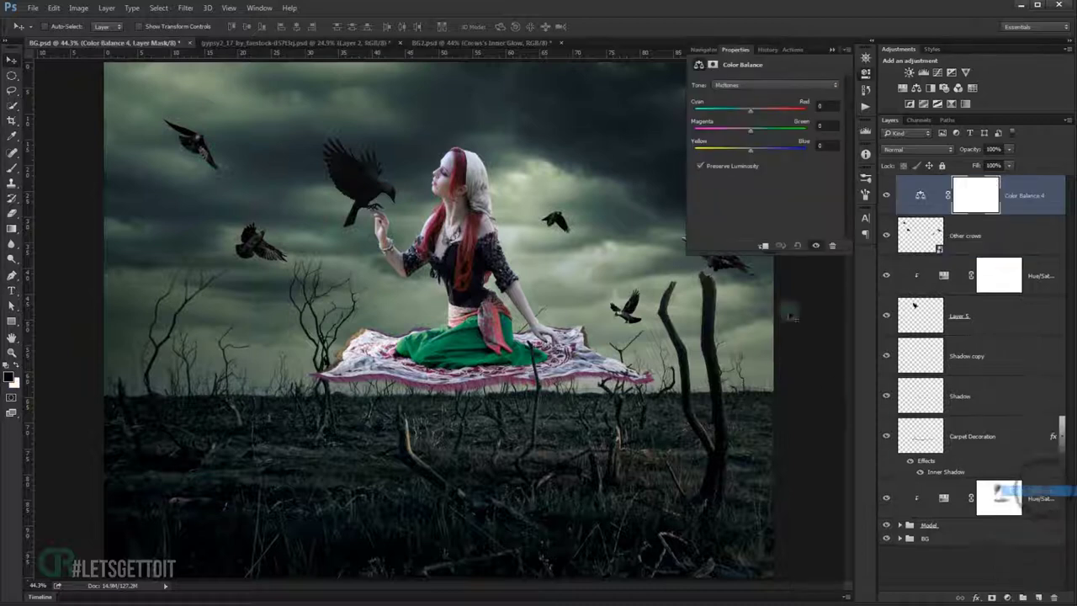
click(762, 246)
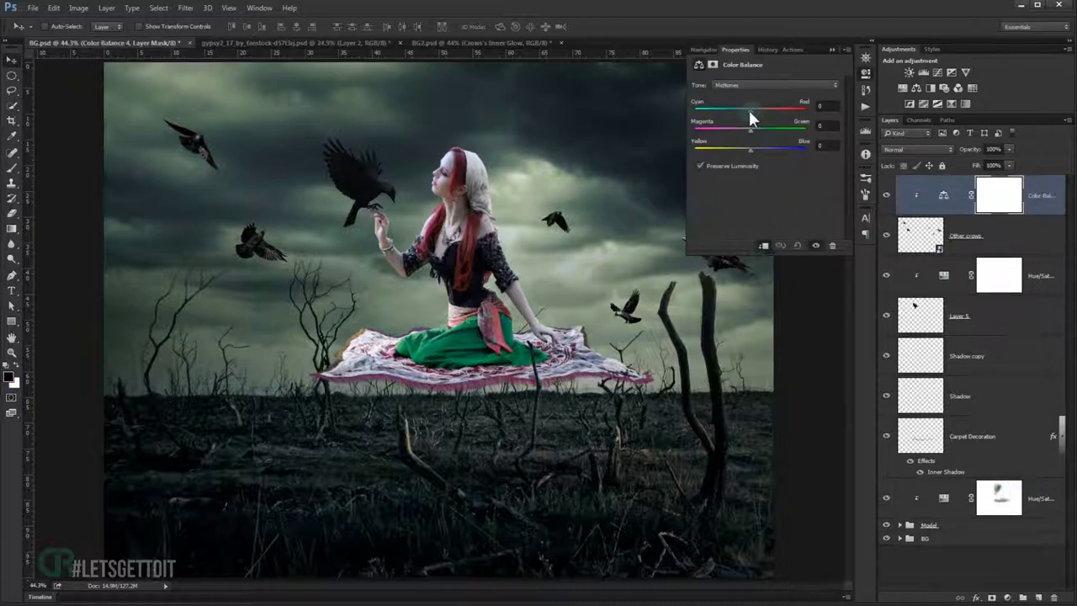
Shift the crows' midtones slightly toward cyan, green and blue, then compare before and after.
click(749, 110)
drag(751, 132, 754, 132)
drag(749, 150, 753, 150)
click(831, 50)
alt+scroll(602, 280, up, 4)
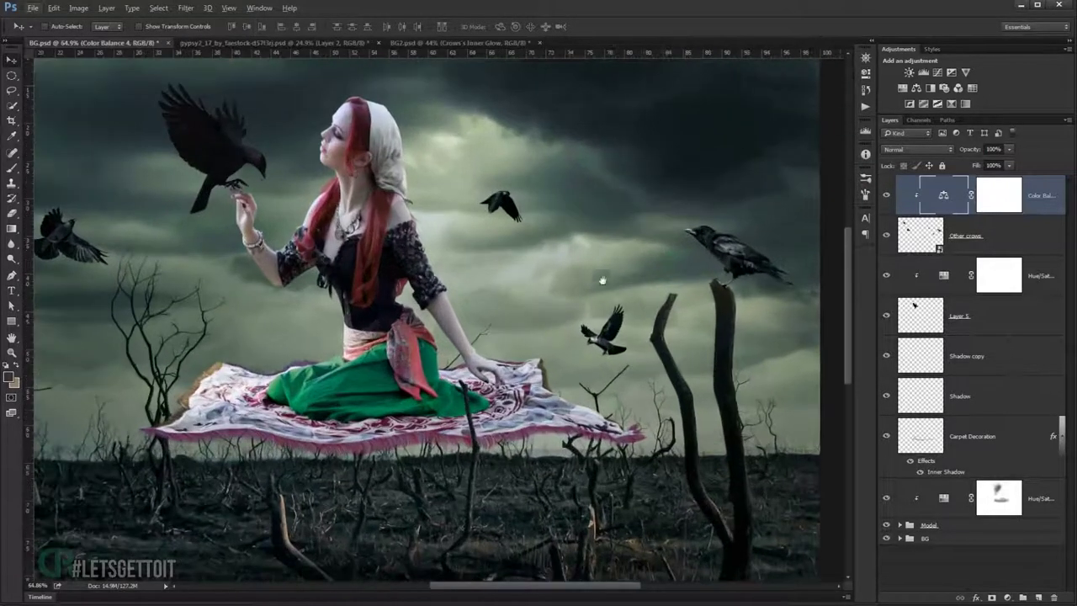
scroll(602, 280, left, 1)
click(886, 195)
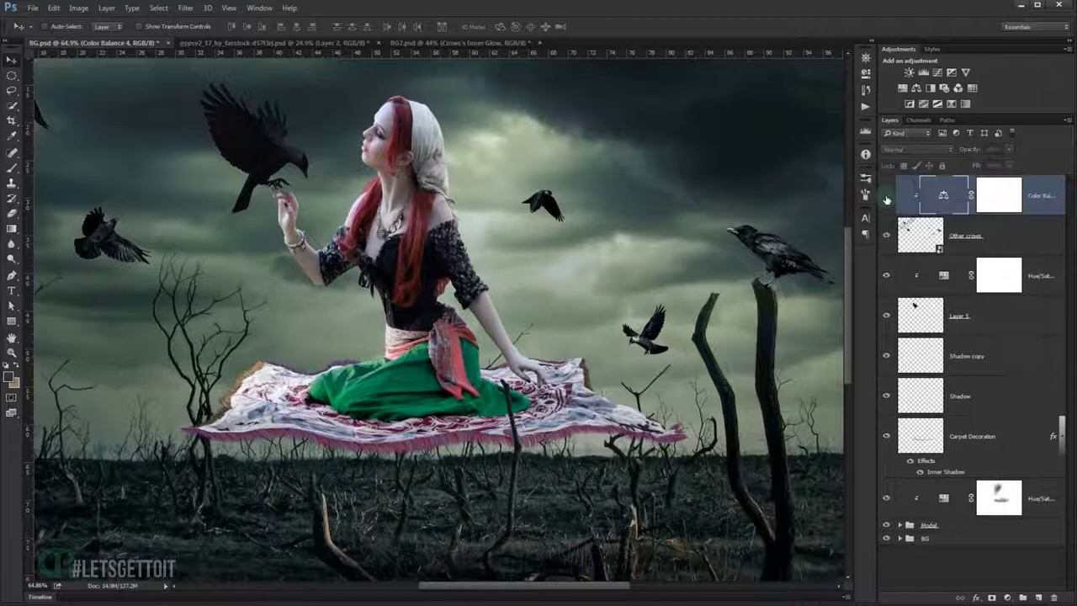
scroll(722, 273, down, 3)
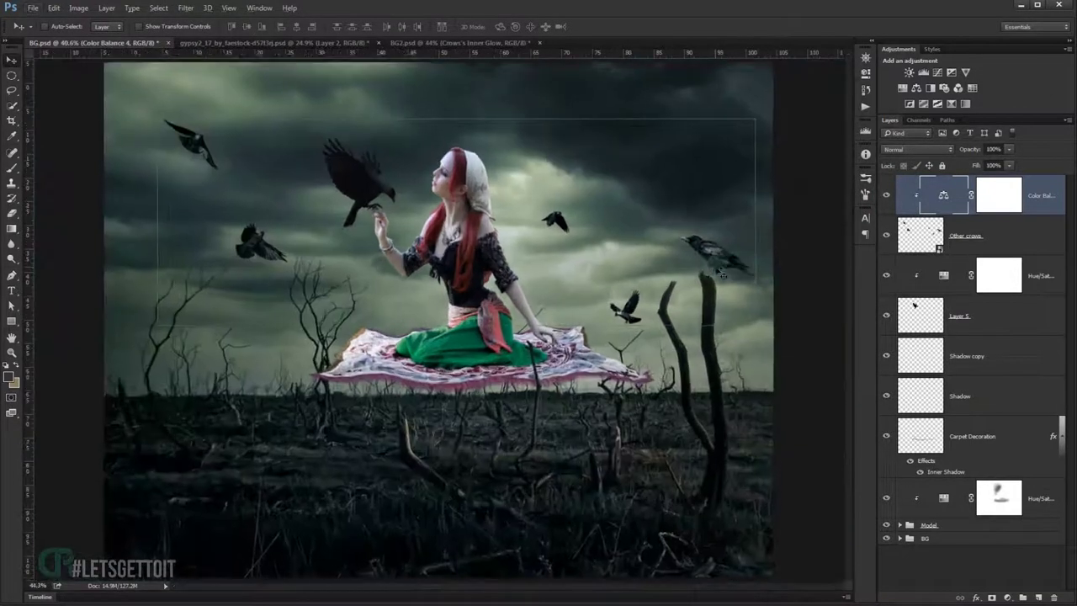
click(960, 235)
alt+scroll(719, 261, up, 4)
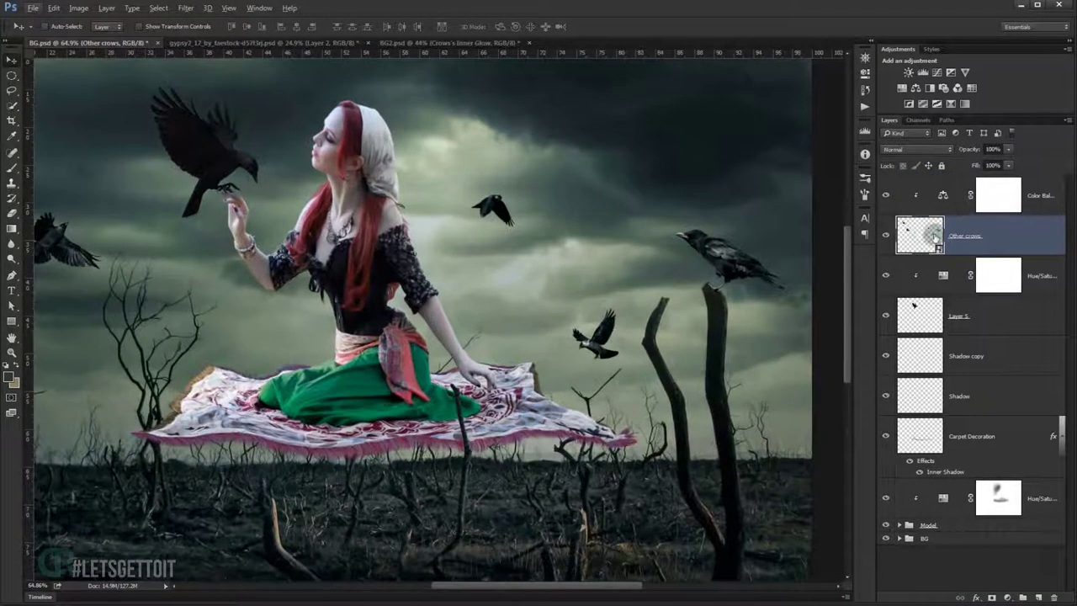
Add a new empty layer named Shadow for painting shadows.
click(1038, 599)
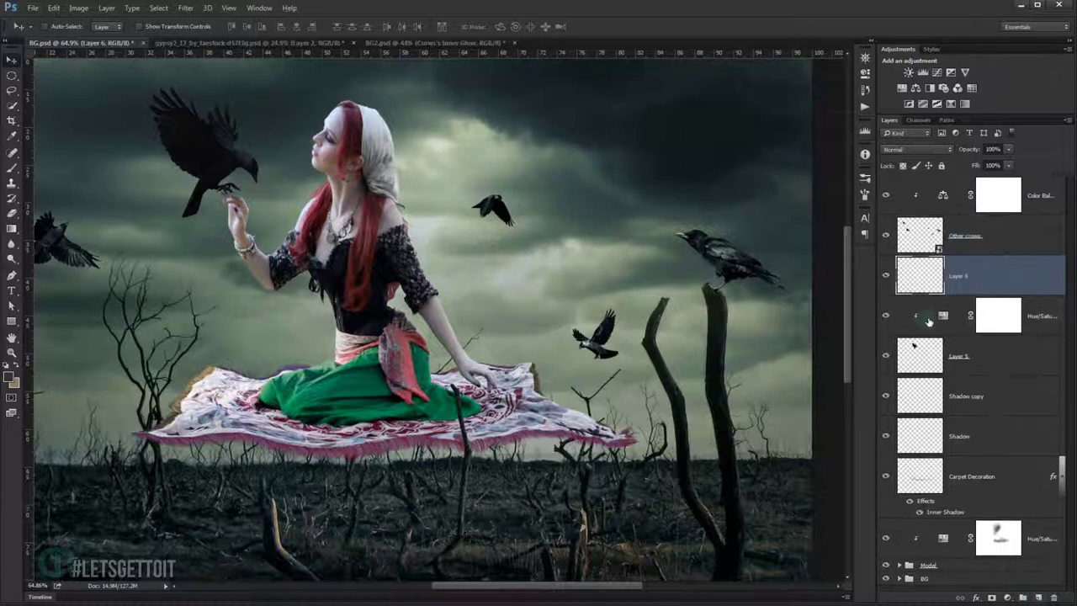
double_click(957, 276)
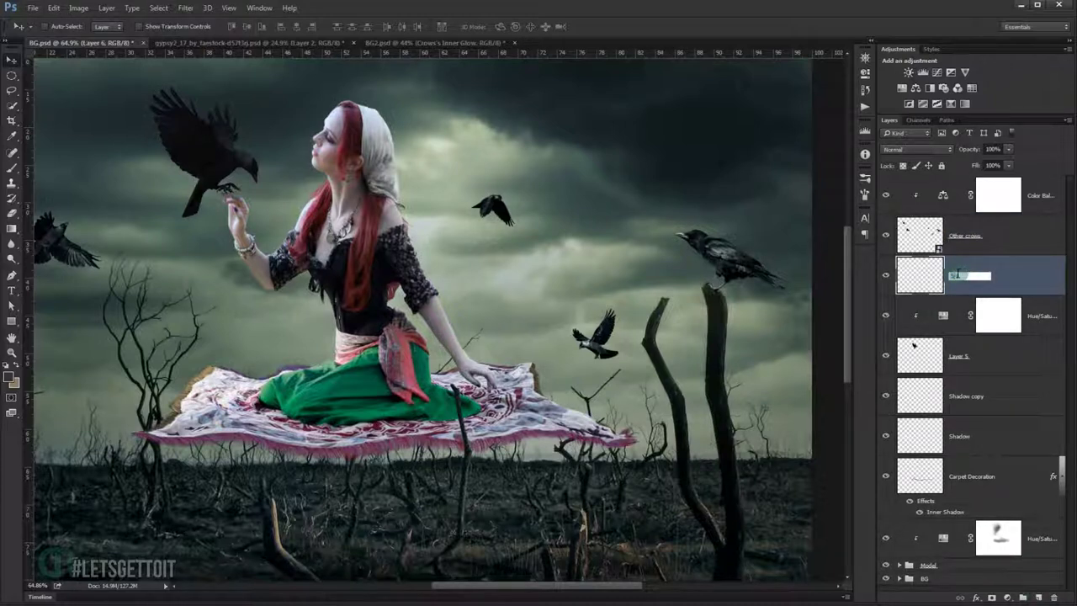
text(Shadow)
key(Return)
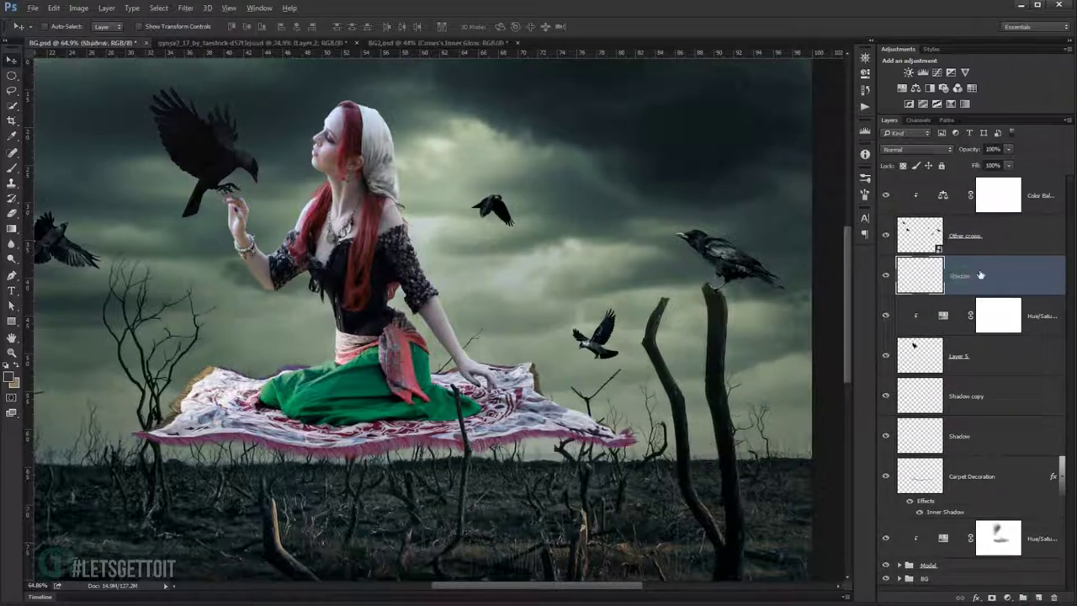
scroll(722, 284, up, 5)
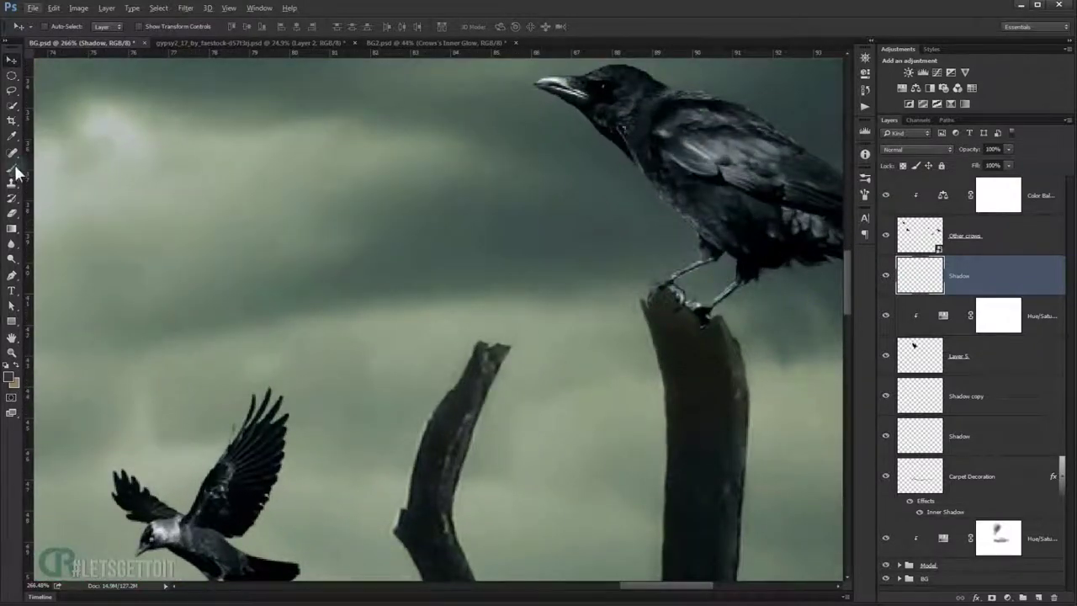
With an enlarged brush, paint contact shadow on the stump tip under the perched crow's feet.
click(14, 167)
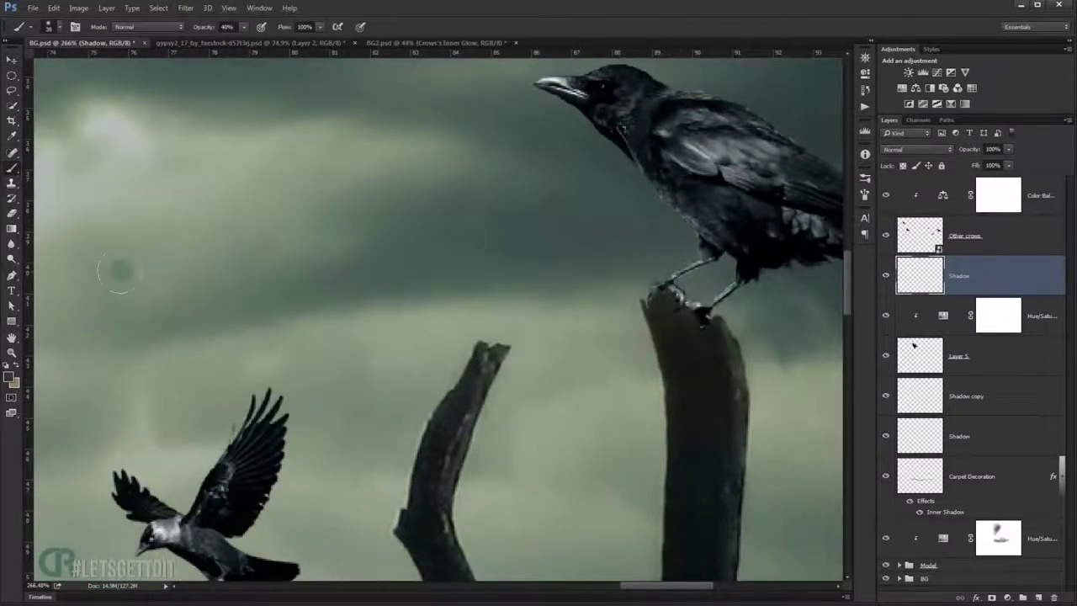
scroll(44, 310, up, 1)
drag(671, 370, 508, 284)
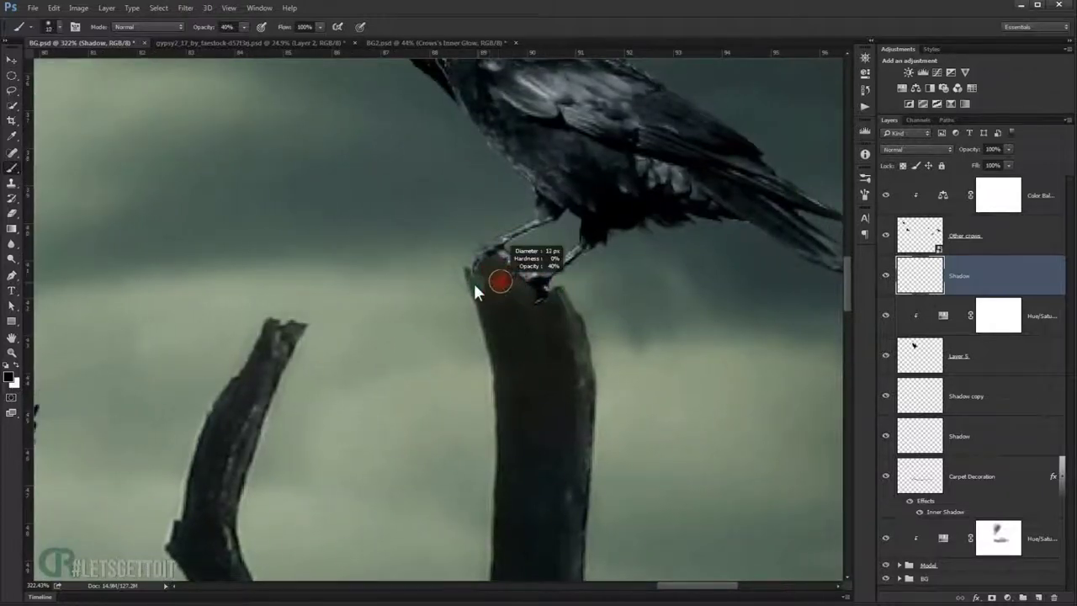
scroll(480, 284, up, 2)
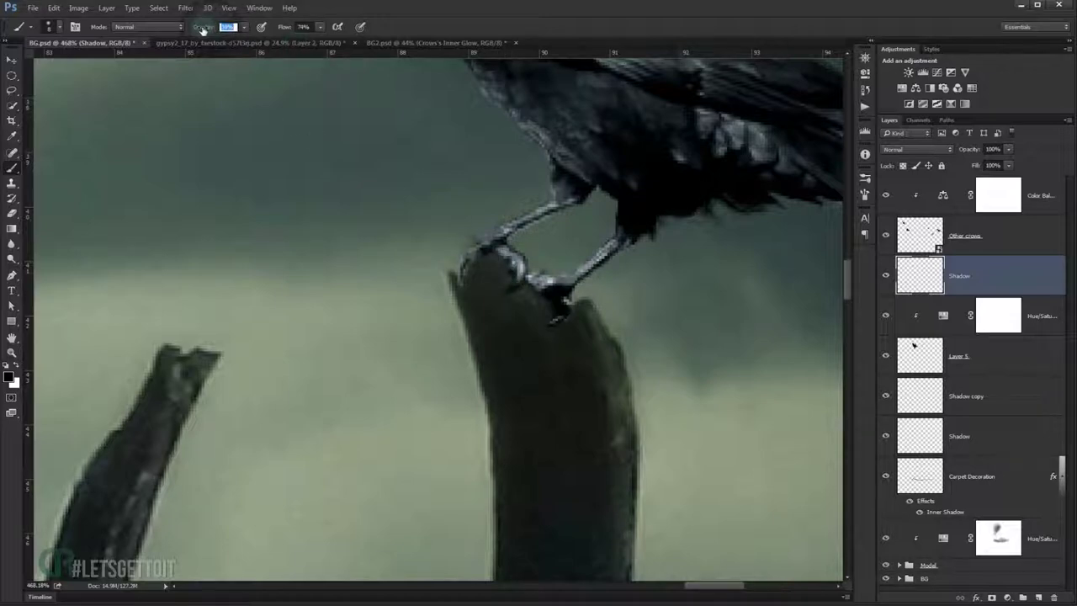
scroll(490, 277, up, 1)
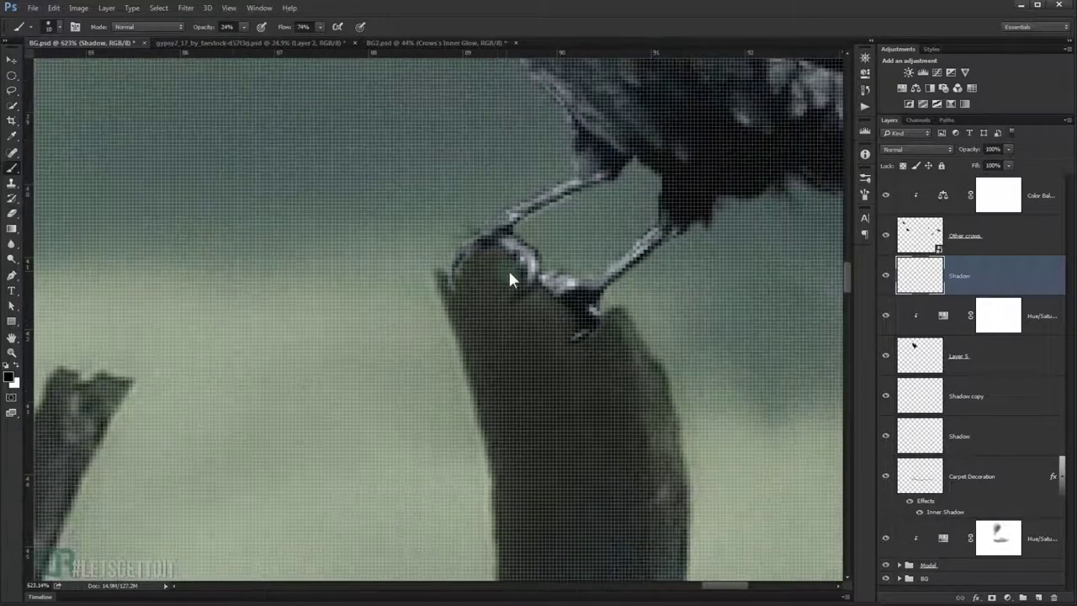
click(278, 28)
drag(515, 310, 509, 263)
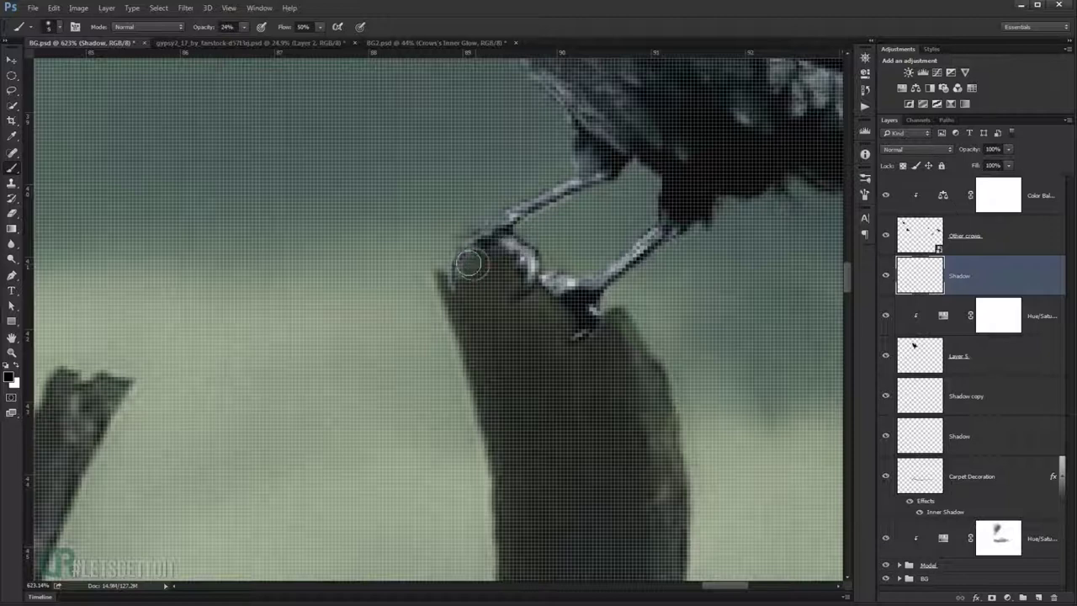
drag(469, 265, 465, 278)
Select the topmost layer so new content lands above it.
scroll(477, 278, down, 3)
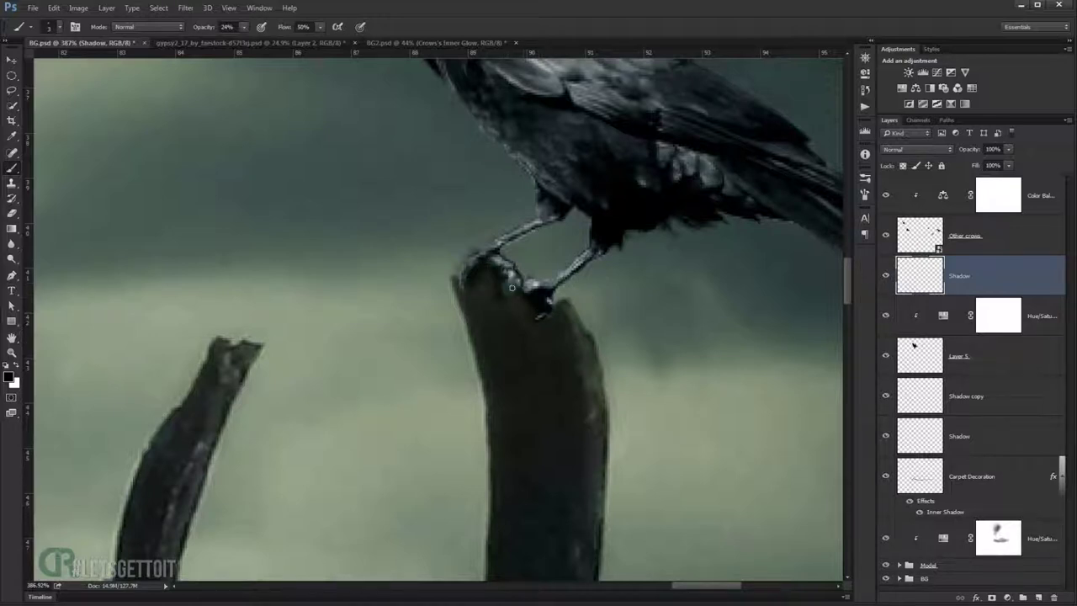
scroll(548, 321, down, 3)
scroll(548, 320, down, 2)
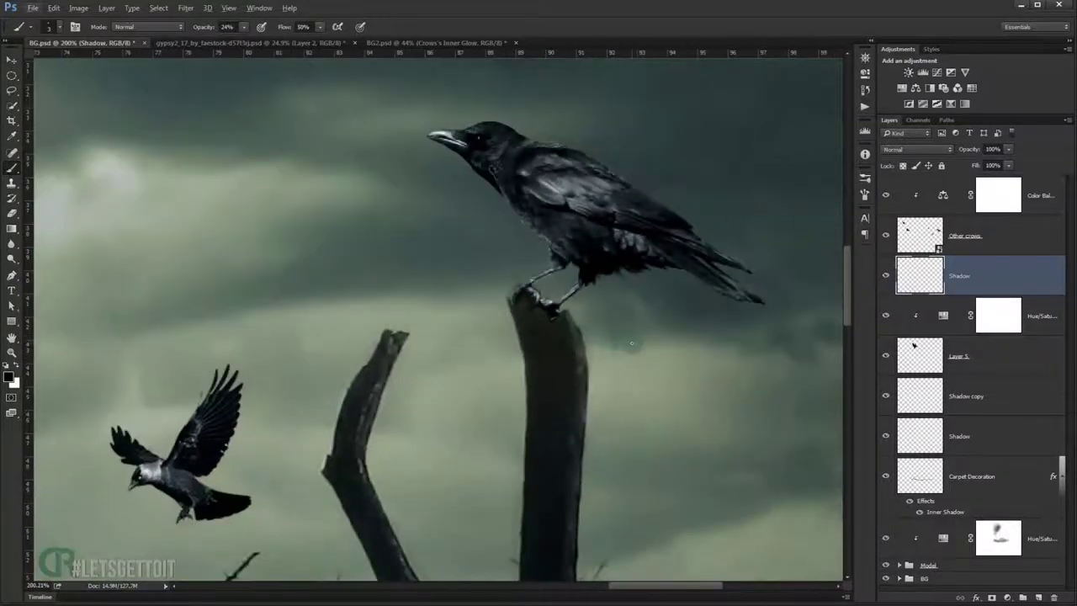
scroll(589, 329, down, 1)
scroll(631, 343, down, 3)
click(928, 195)
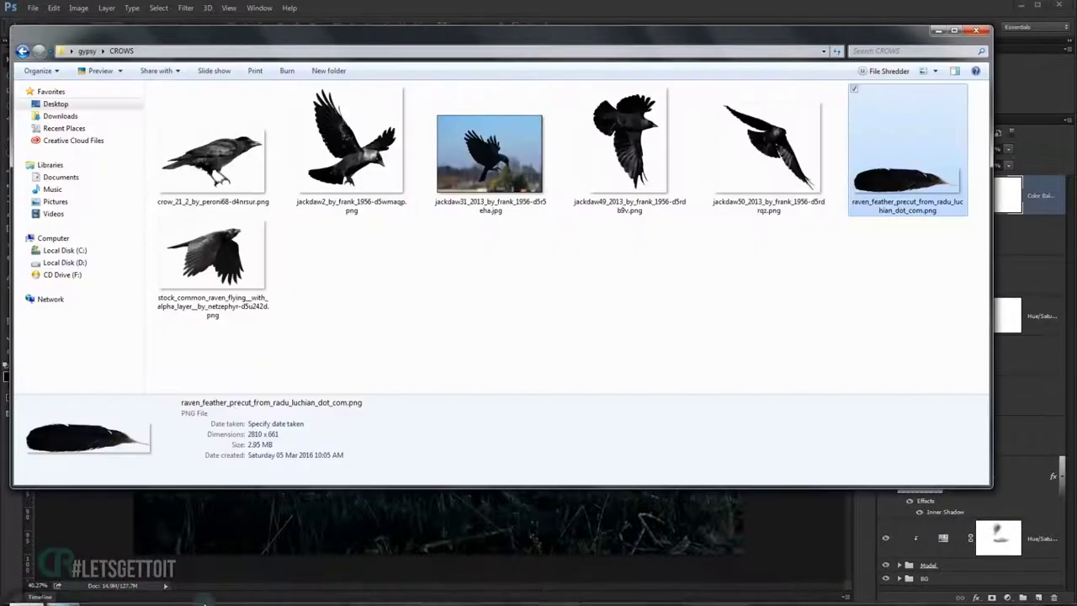
Place the raven feather image into the composition at about two-thirds size.
key(alt+Tab)
mouse_move(928, 196)
mouse_down()
mouse_move(141, 536)
mouse_move(156, 536)
mouse_up()
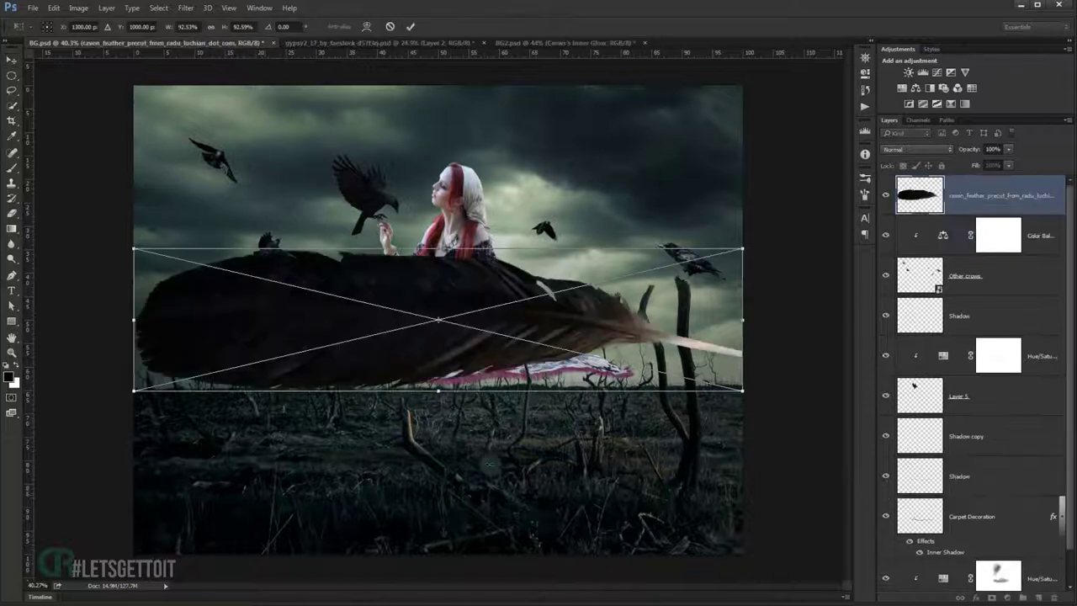
drag(742, 390, 658, 371)
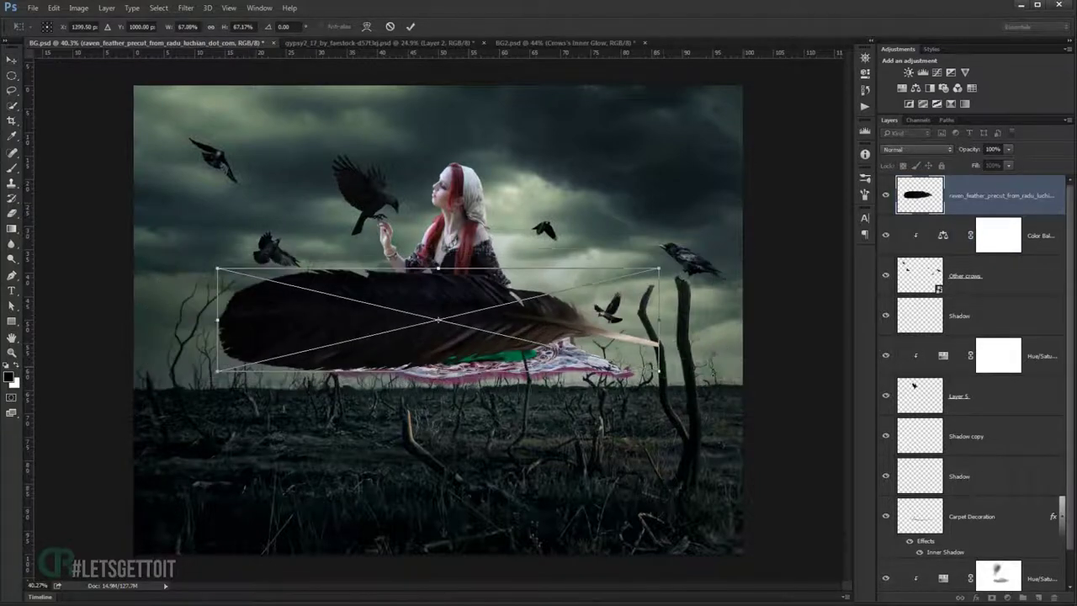
key(Return)
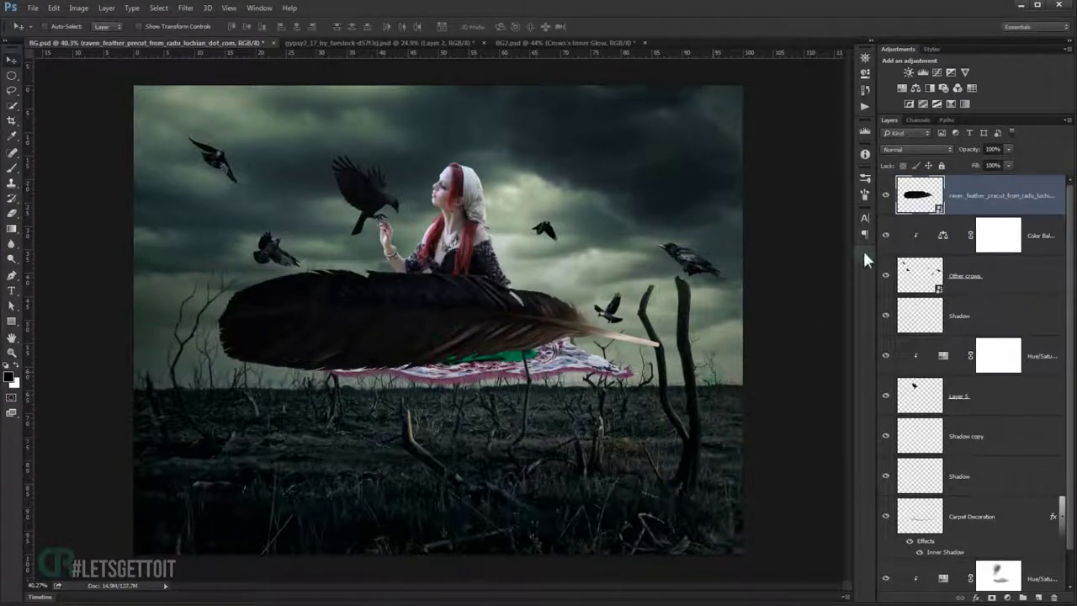
Duplicate the feather layer, hide the original, and rasterize the top copy.
key(ctrl+j)
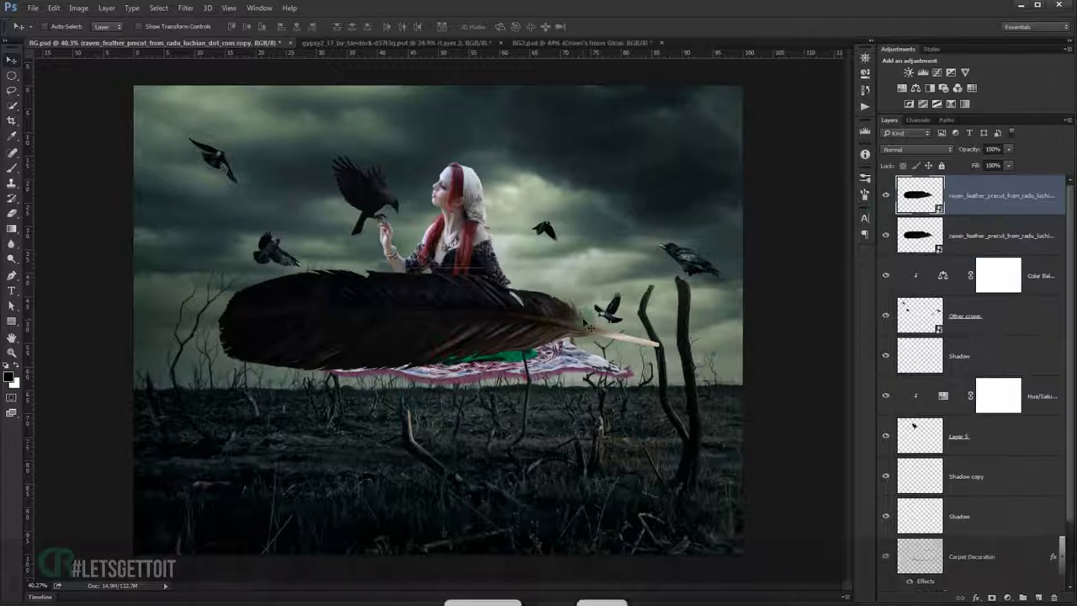
click(888, 236)
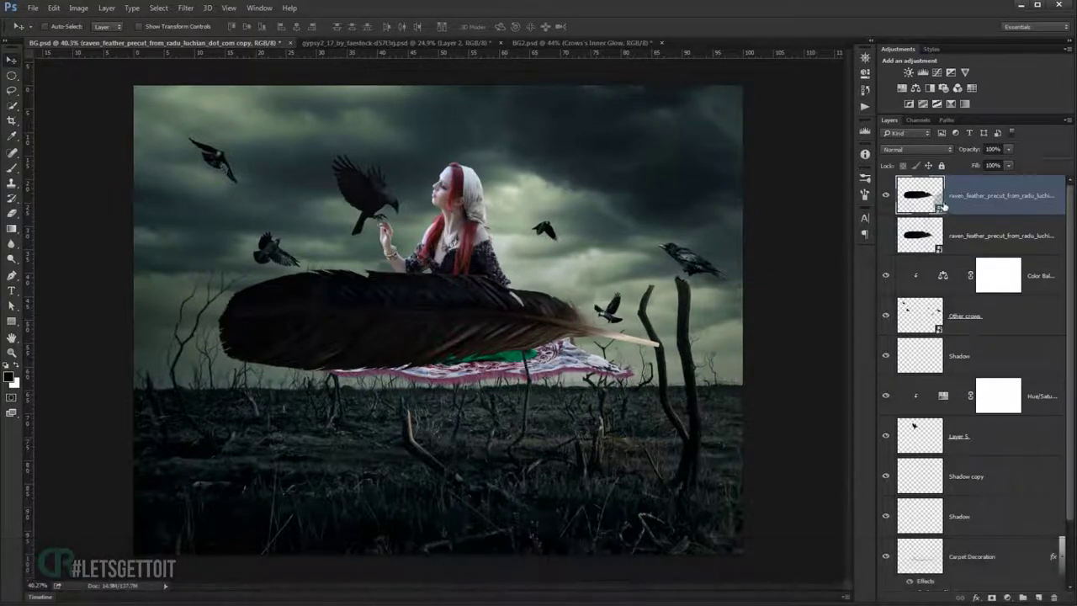
right_click(1013, 195)
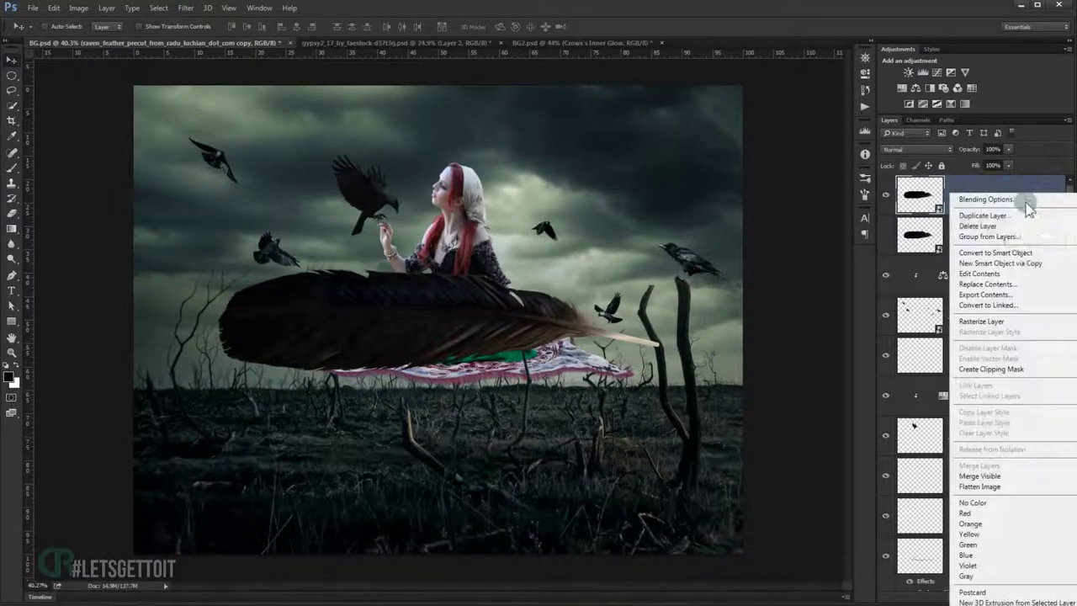
click(994, 313)
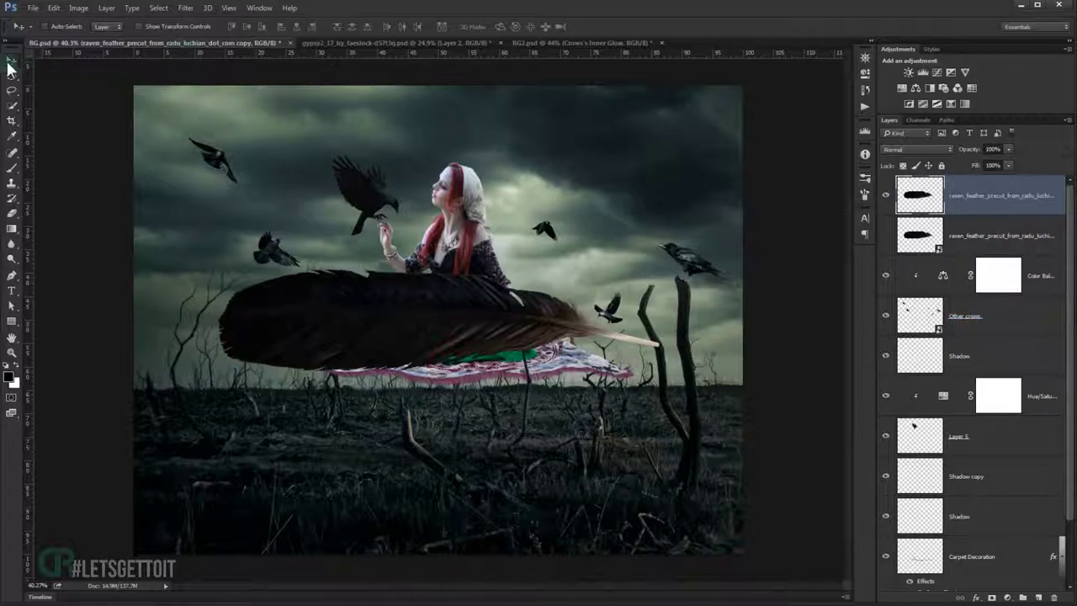
Warp the top feather with the Arc preset.
key(ctrl+t)
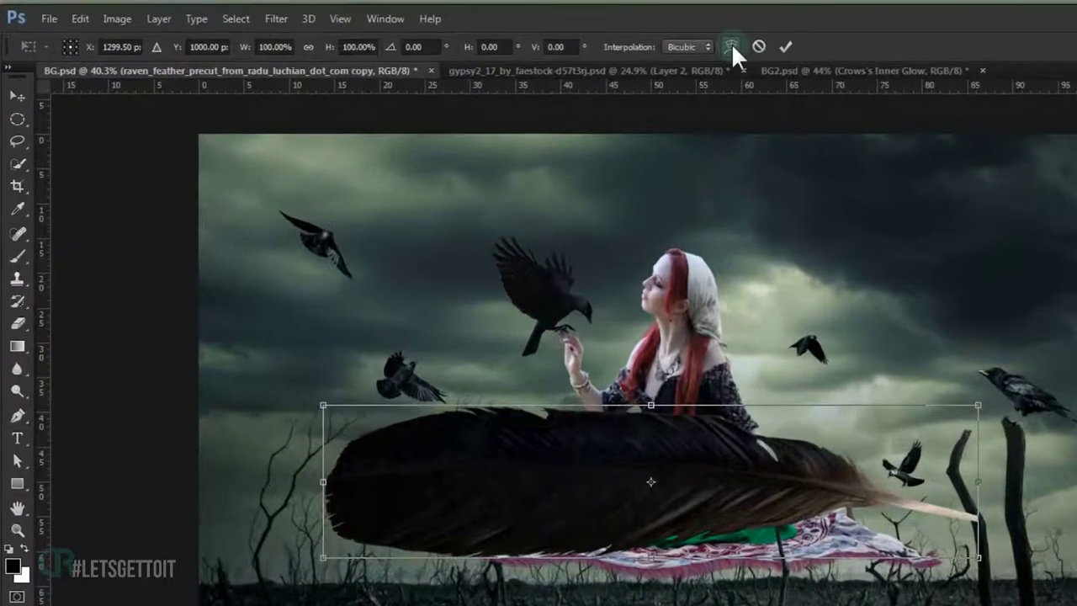
click(731, 46)
click(175, 47)
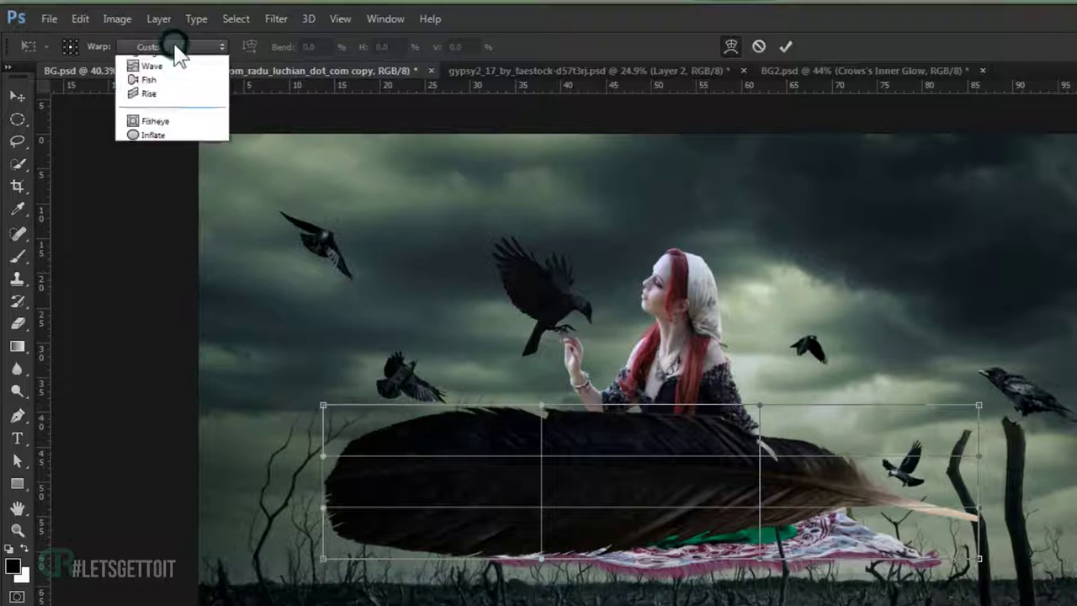
click(150, 118)
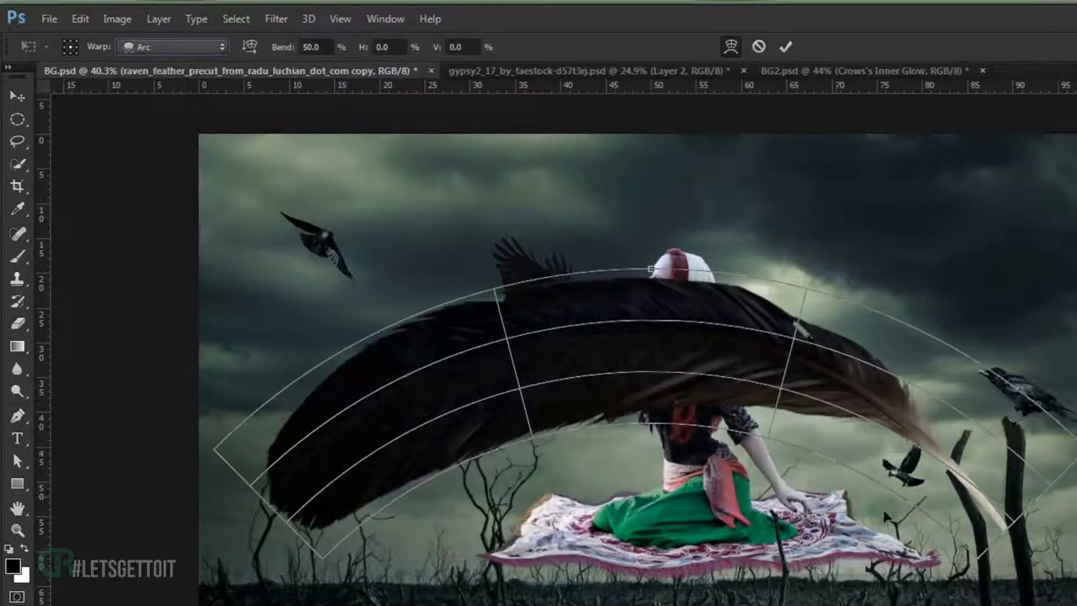
click(786, 46)
Shrink the arched feather to a tiny size and tilt it among the ground branches.
key(ctrl+t)
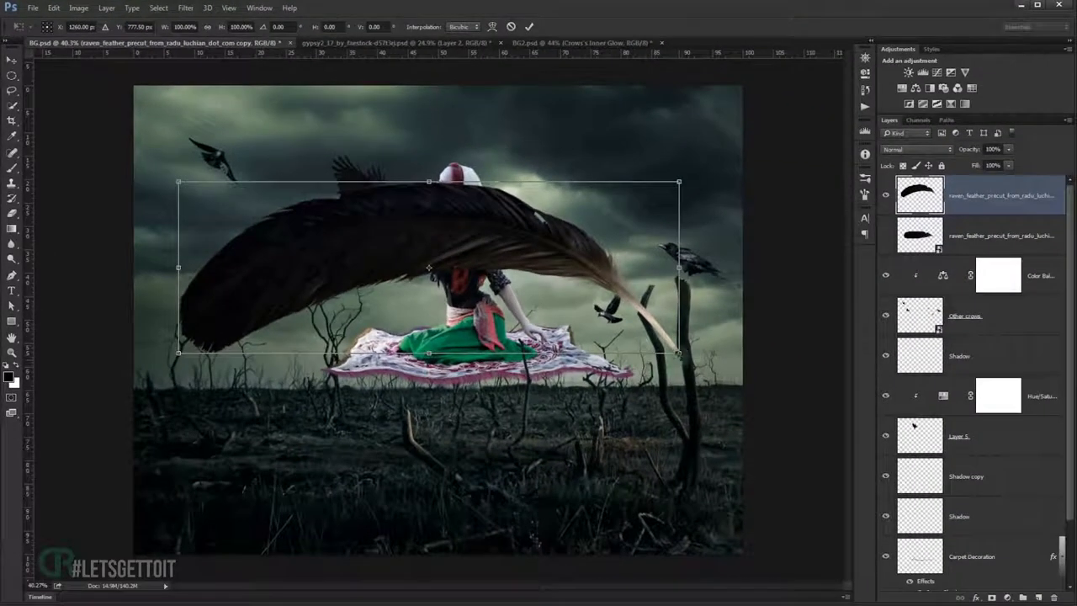
drag(679, 181, 463, 257)
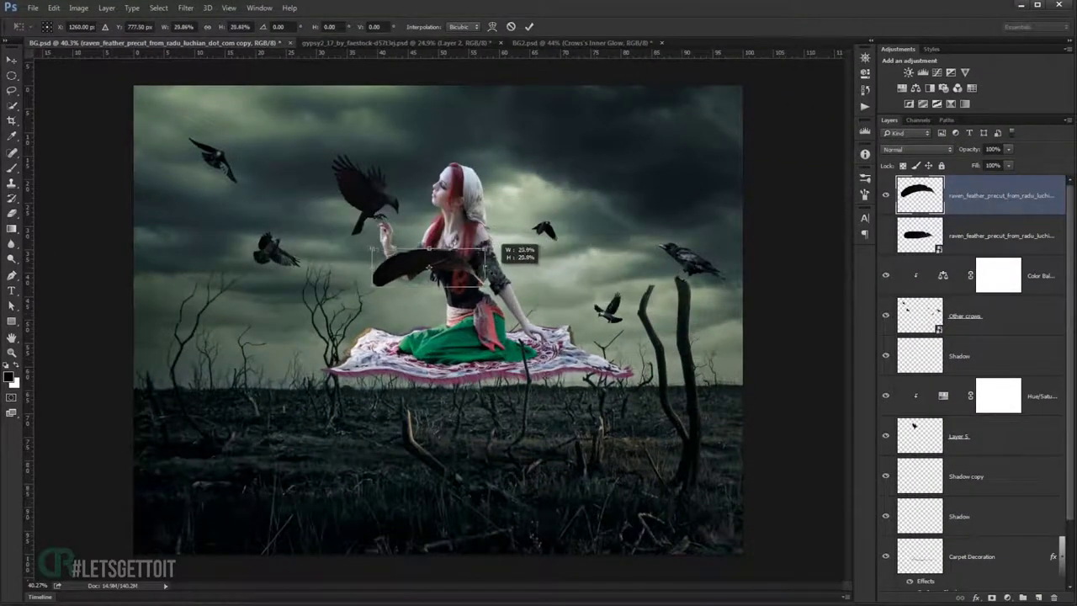
scroll(463, 257, up, 2)
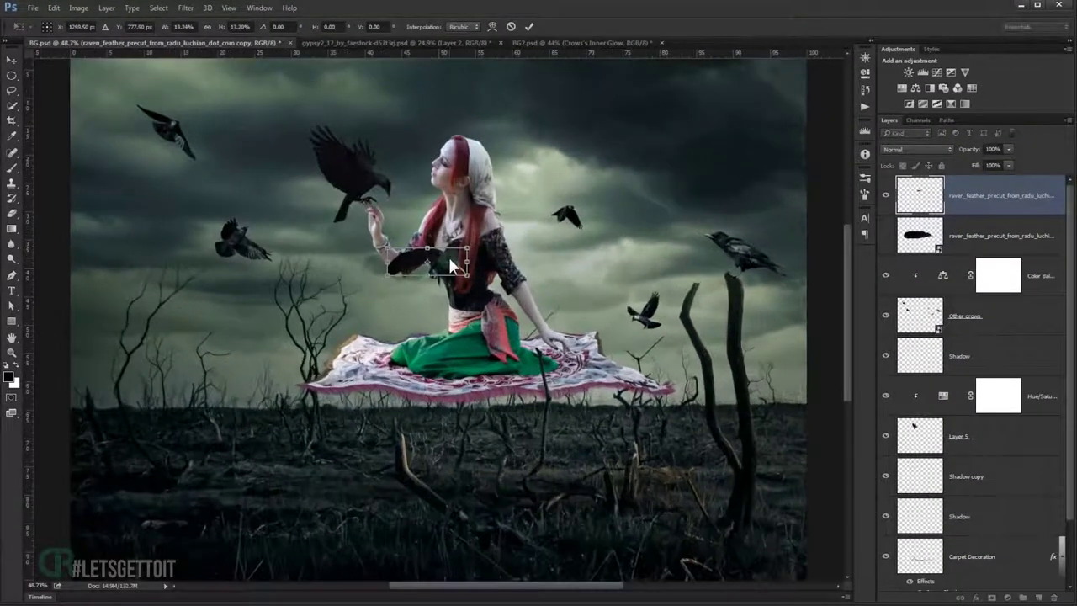
drag(429, 266, 195, 358)
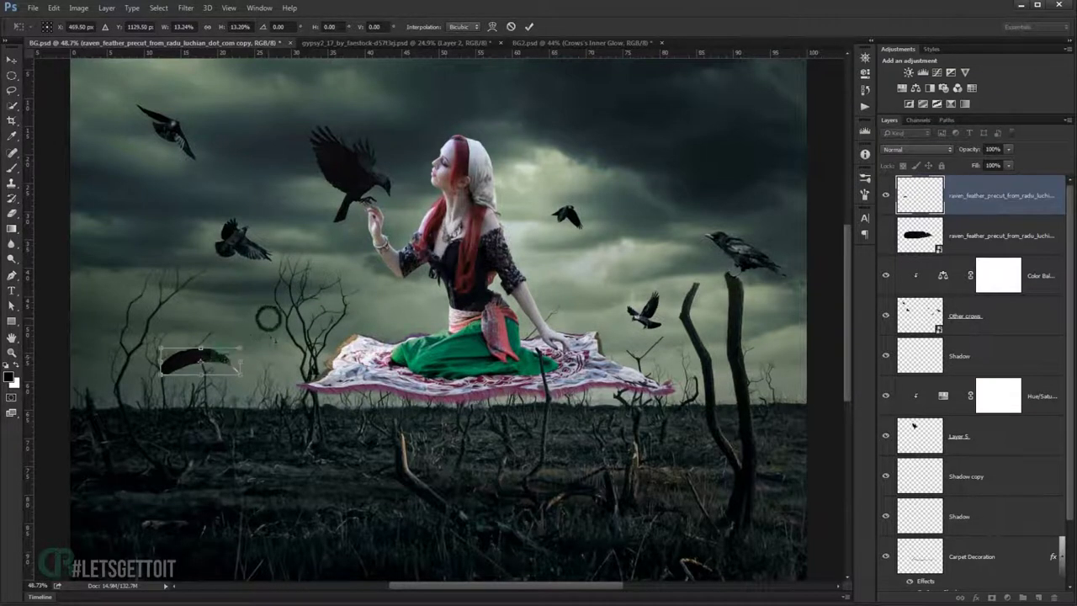
mouse_move(269, 312)
mouse_down()
mouse_move(274, 335)
mouse_move(240, 389)
mouse_move(218, 370)
mouse_move(437, 458)
mouse_move(496, 457)
mouse_up()
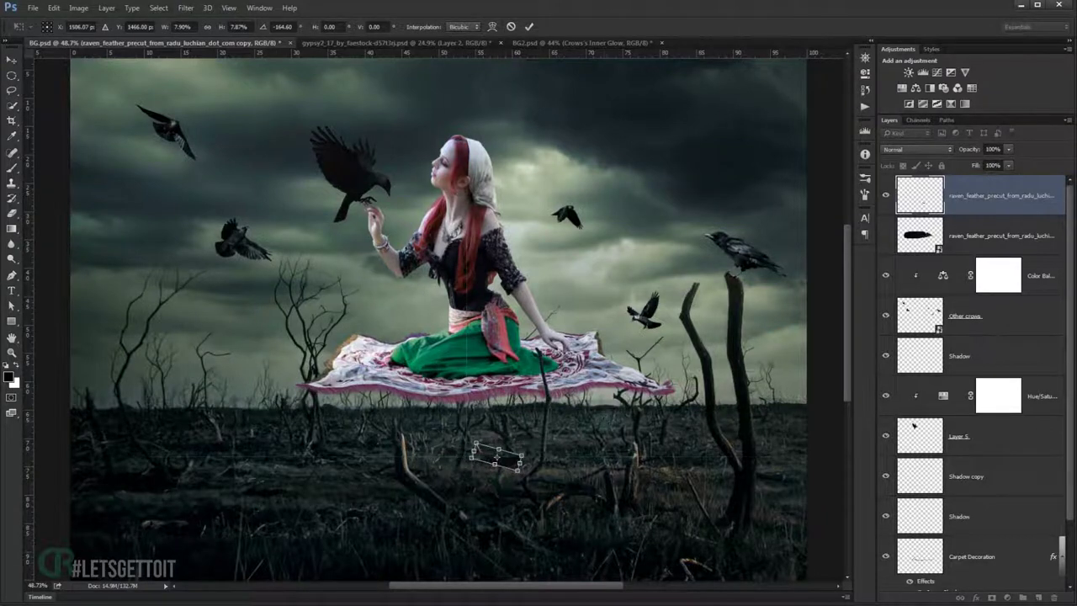
key(Return)
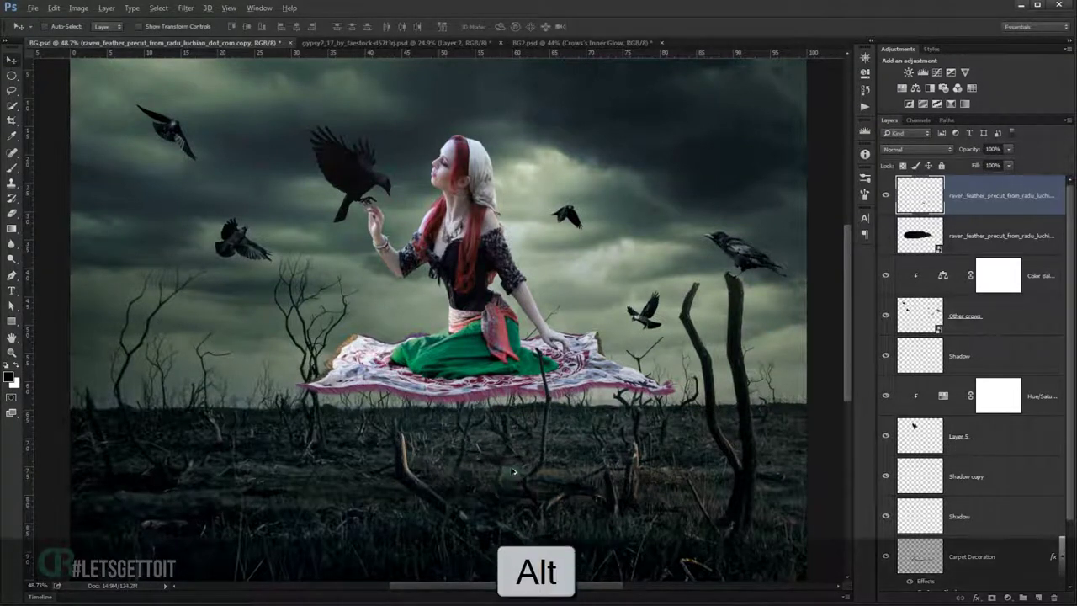
Copy the tiny feather onto the carpet and shrink it slightly.
mouse_move(497, 457)
mouse_down()
mouse_move(162, 314)
mouse_move(421, 387)
mouse_up()
scroll(421, 387, up, 3)
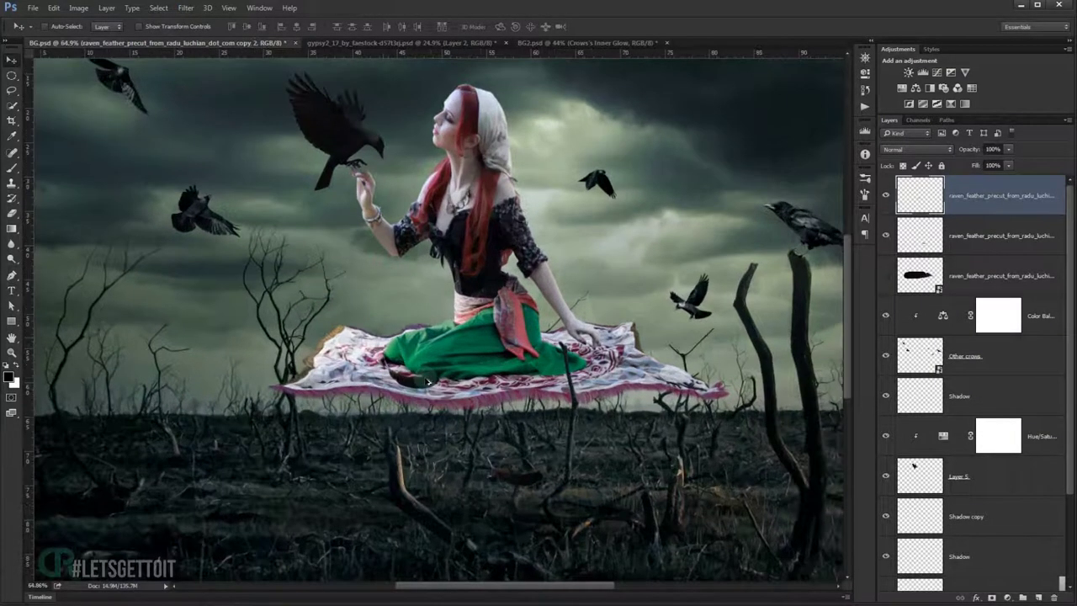
key(ctrl+t)
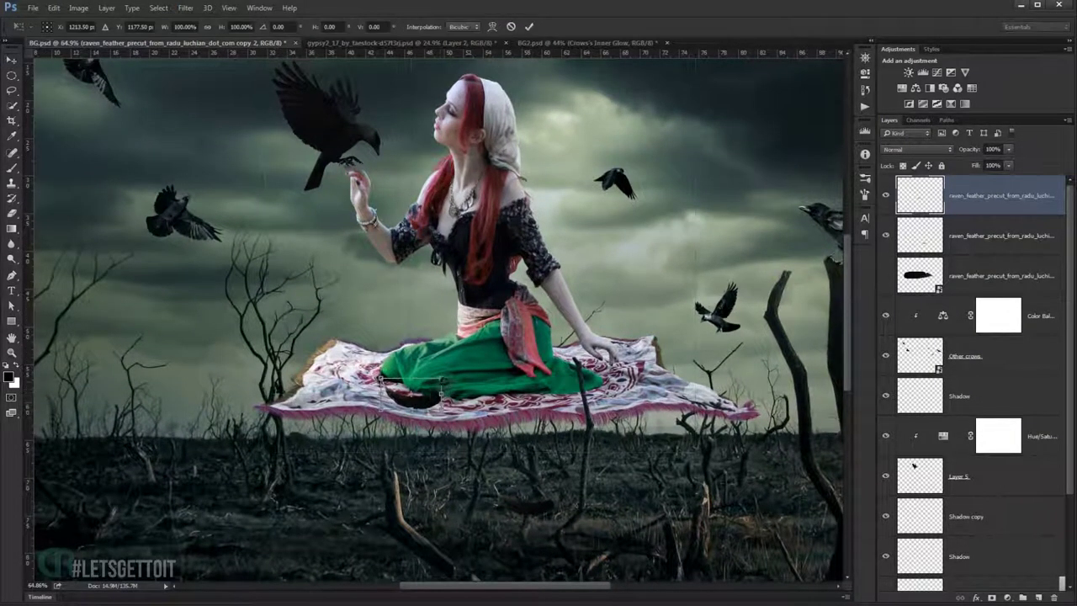
mouse_move(443, 380)
mouse_down()
mouse_move(435, 383)
mouse_move(492, 378)
mouse_up()
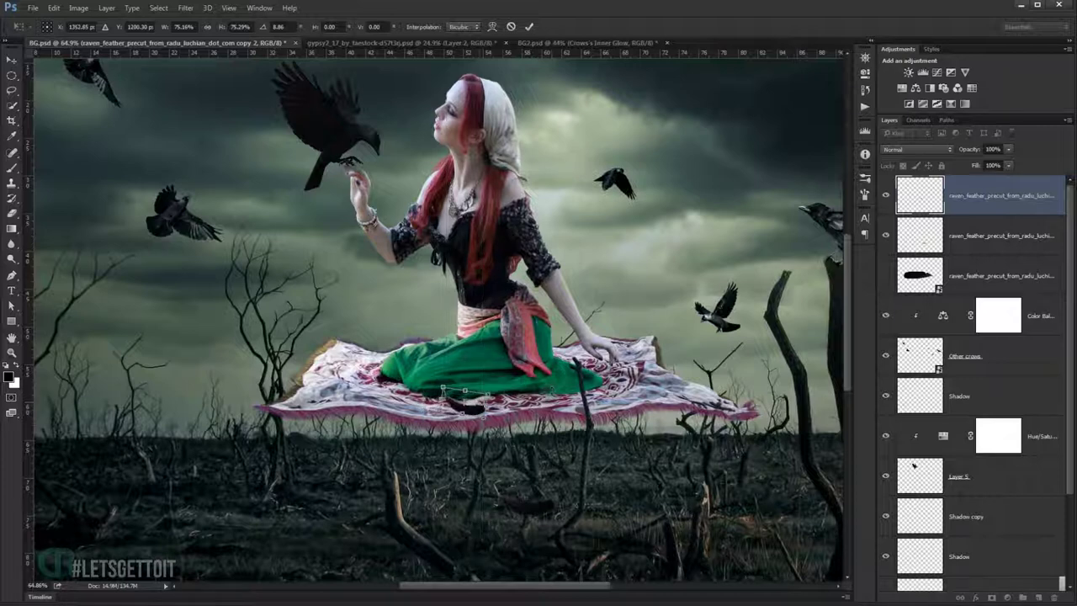
key(Return)
Nudge the carpet feather right beside the knee and shrink it a little more.
scroll(435, 381, up, 3)
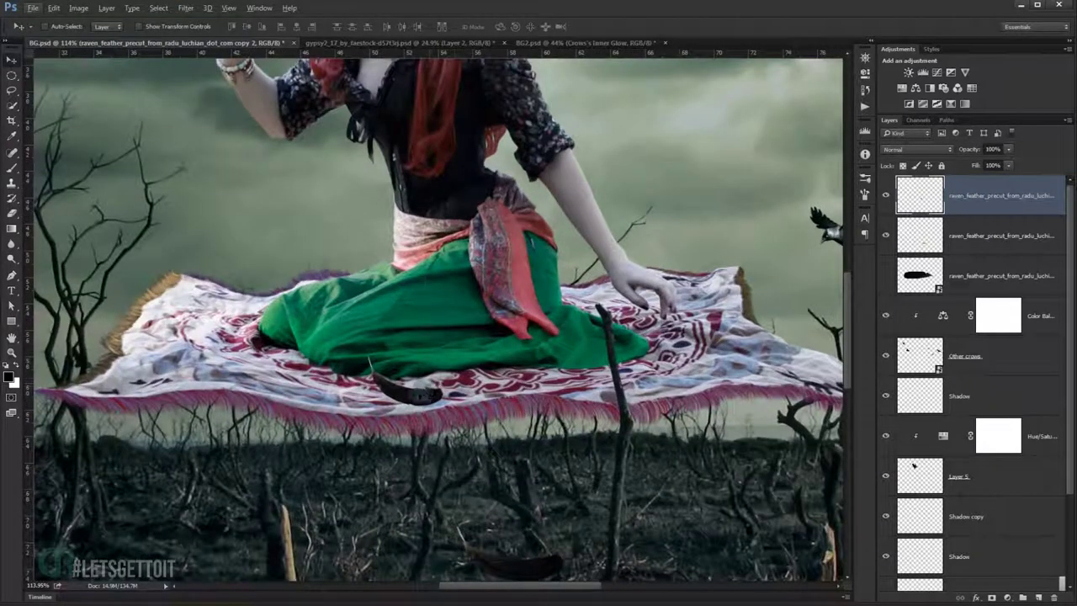
drag(422, 395, 468, 388)
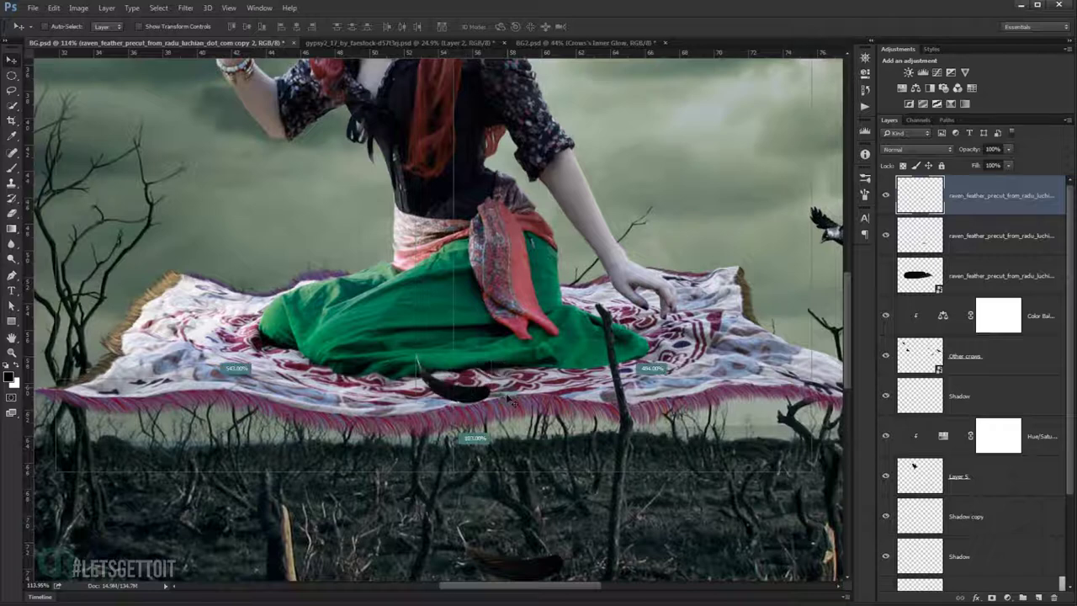
key(ctrl+t)
mouse_move(495, 406)
mouse_down()
mouse_move(457, 383)
mouse_move(483, 377)
mouse_up()
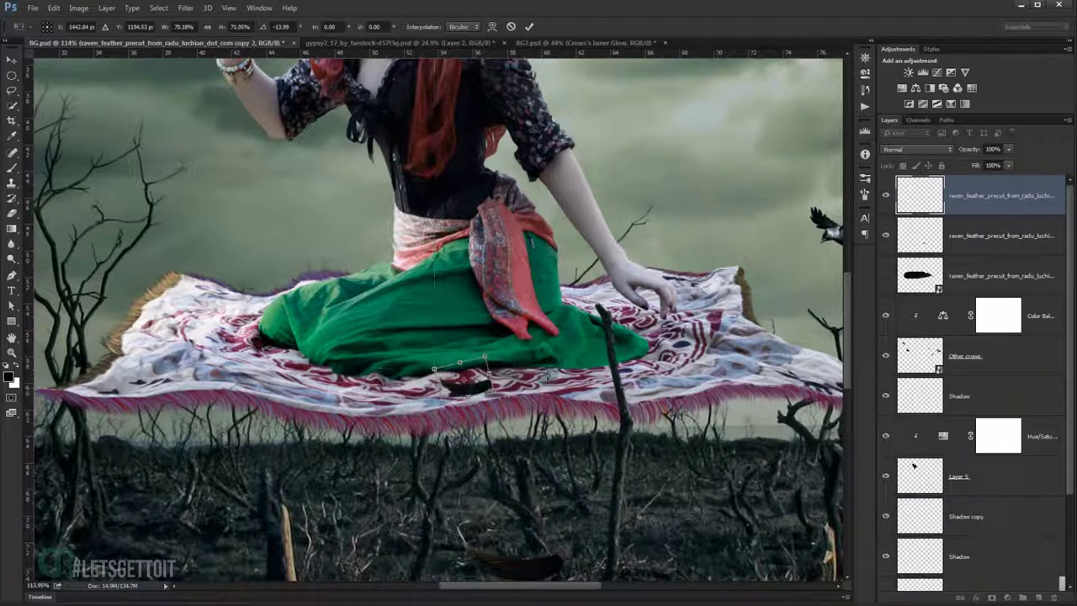
key(Return)
Move the ground feather further left and select its layer.
scroll(549, 379, down, 2)
mouse_move(552, 449)
mouse_down()
mouse_move(552, 397)
mouse_move(308, 430)
mouse_move(113, 366)
mouse_up()
ctrl+click(560, 408)
scroll(547, 410, down, 2)
scroll(543, 413, down, 2)
Copy the ground feather to the right onto a branch.
scroll(227, 356, down, 2)
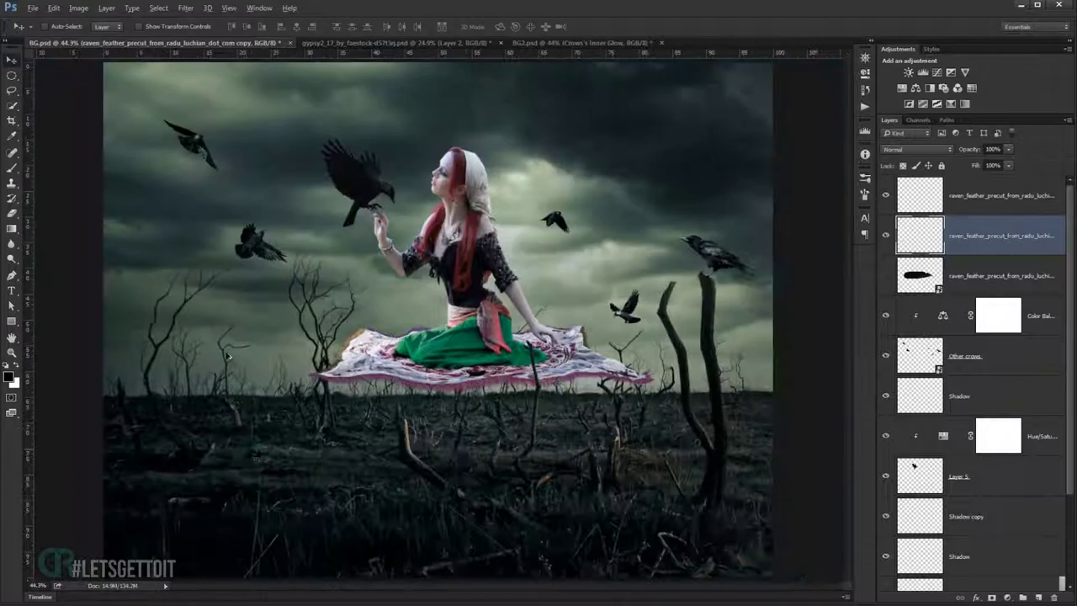
mouse_move(228, 357)
mouse_down()
mouse_move(705, 357)
mouse_move(645, 305)
mouse_move(711, 336)
mouse_up()
key(ctrl+t)
key(Return)
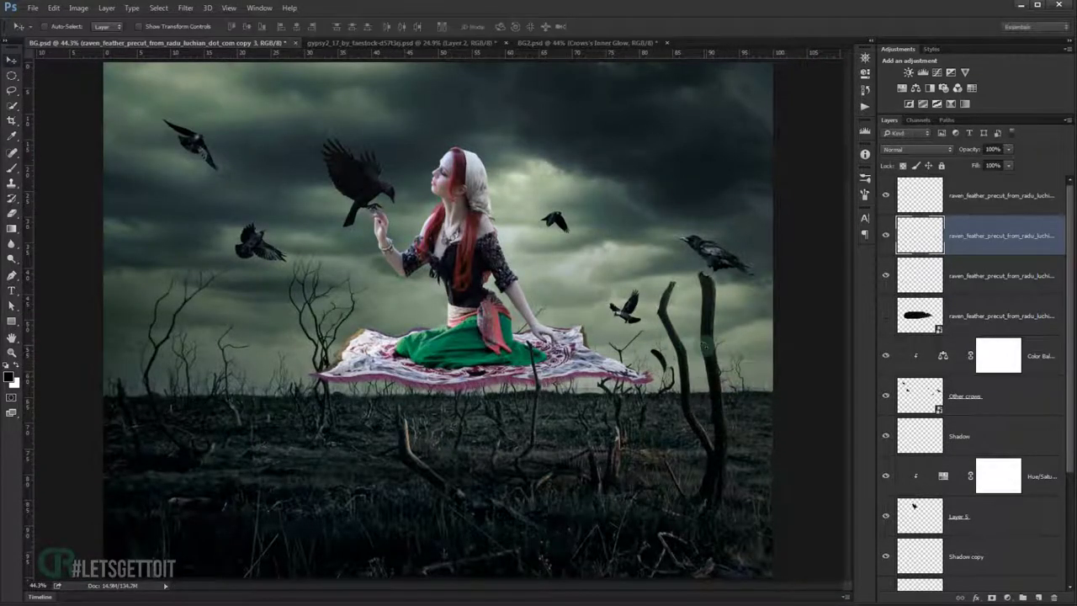
Show the large hidden feather, duplicate it, and rasterize the copy.
click(885, 315)
click(950, 318)
key(ctrl+j)
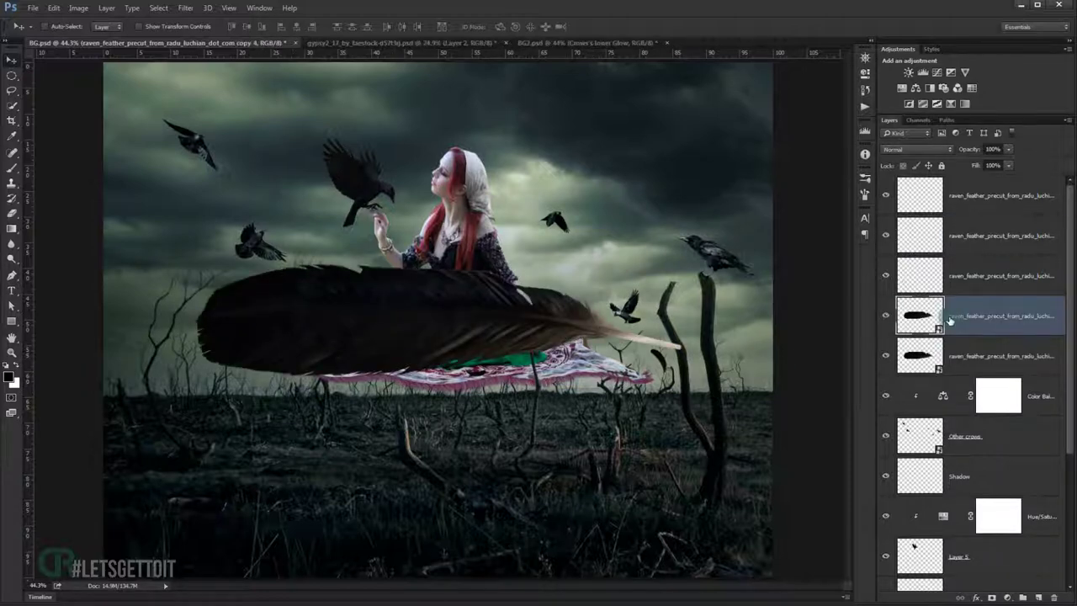
right_click(959, 318)
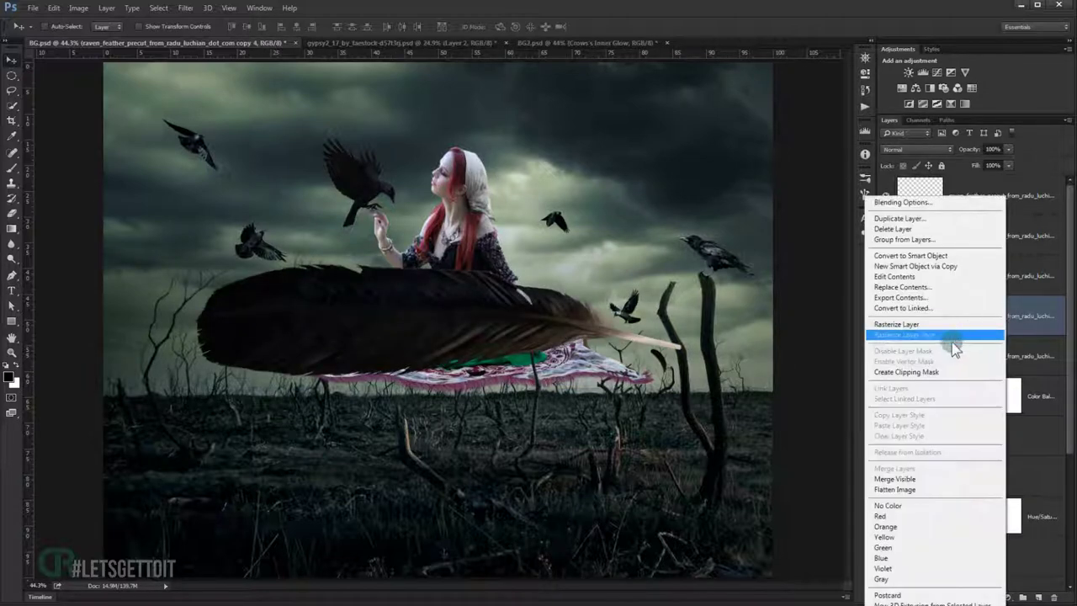
click(933, 334)
Shrink the feather copy to about 70% and warp it with Arc Lower.
key(ctrl+t)
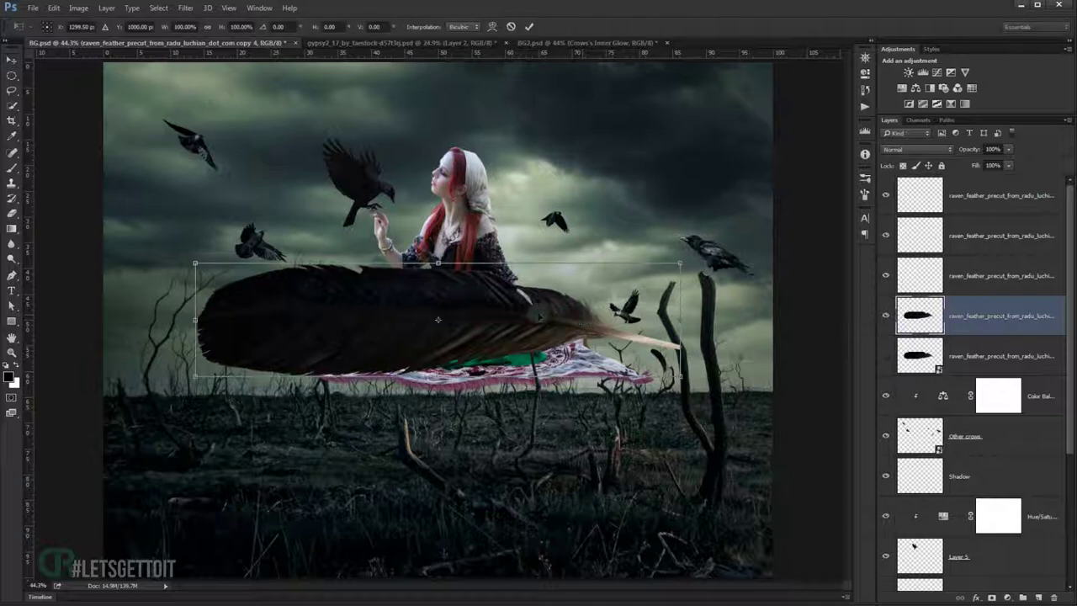
drag(680, 319, 607, 319)
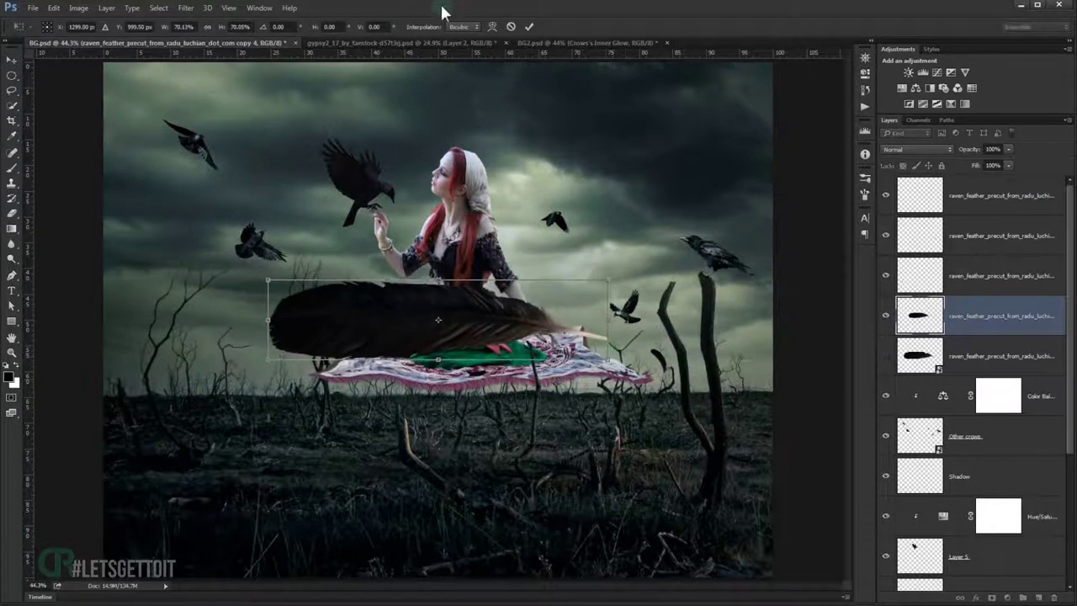
click(492, 26)
click(118, 26)
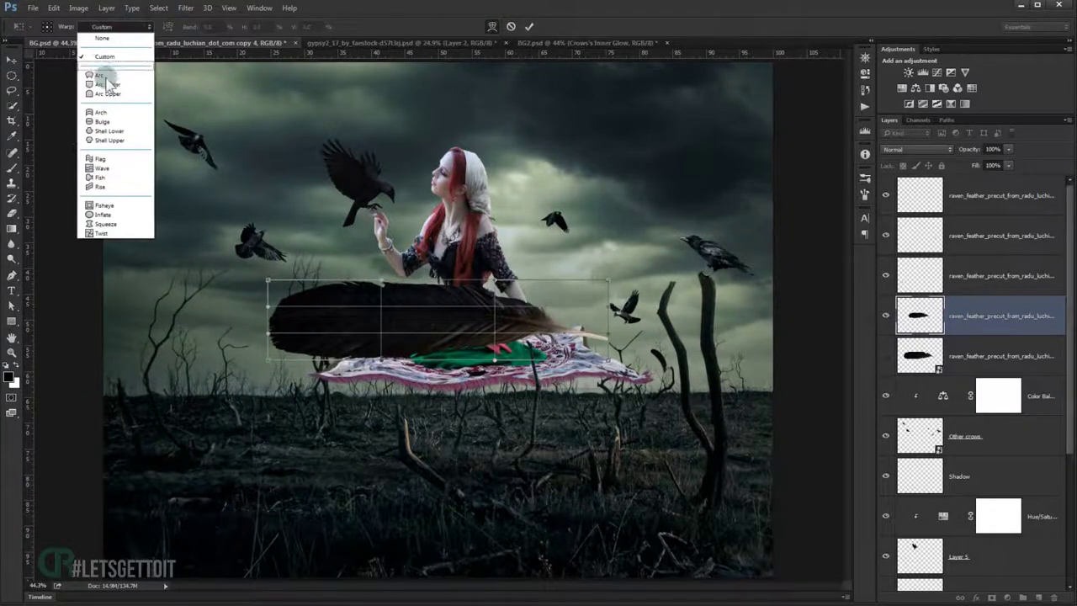
click(104, 84)
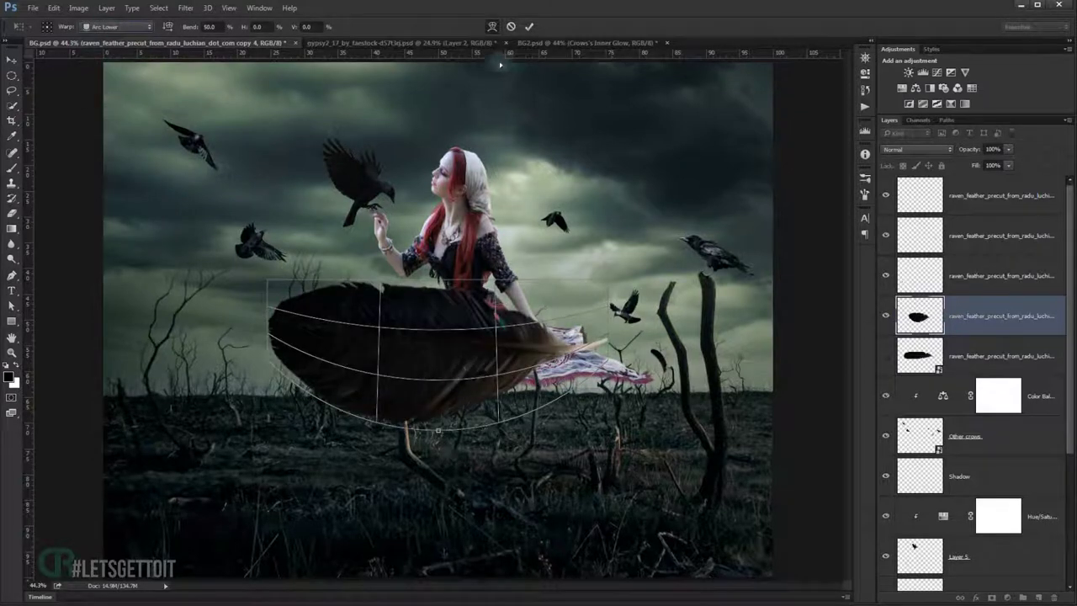
click(529, 26)
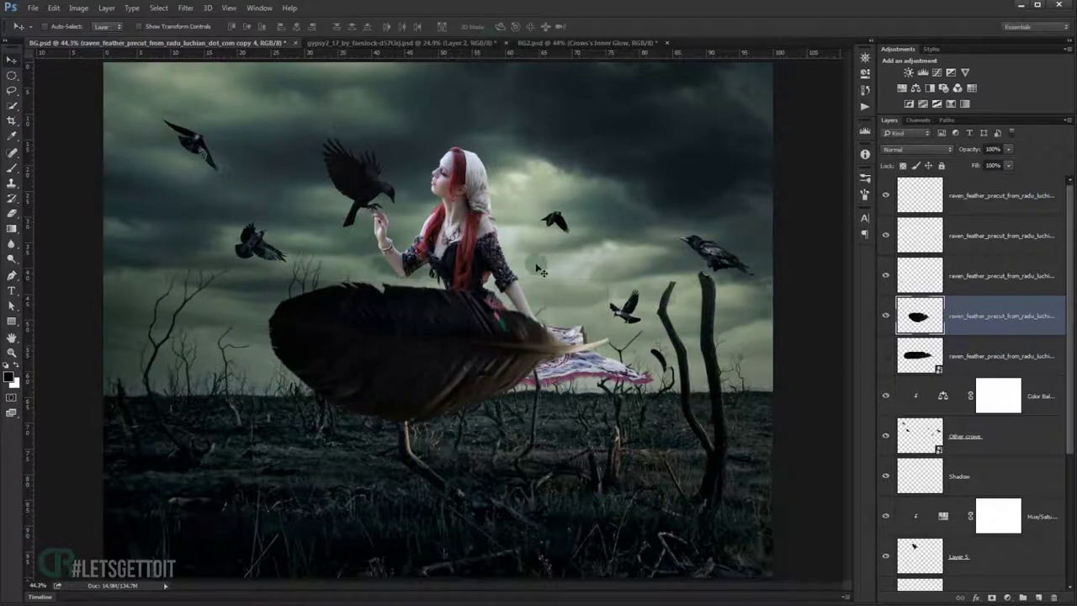
Rotate the curved feather around and shrink it to a tiny size.
key(ctrl+t)
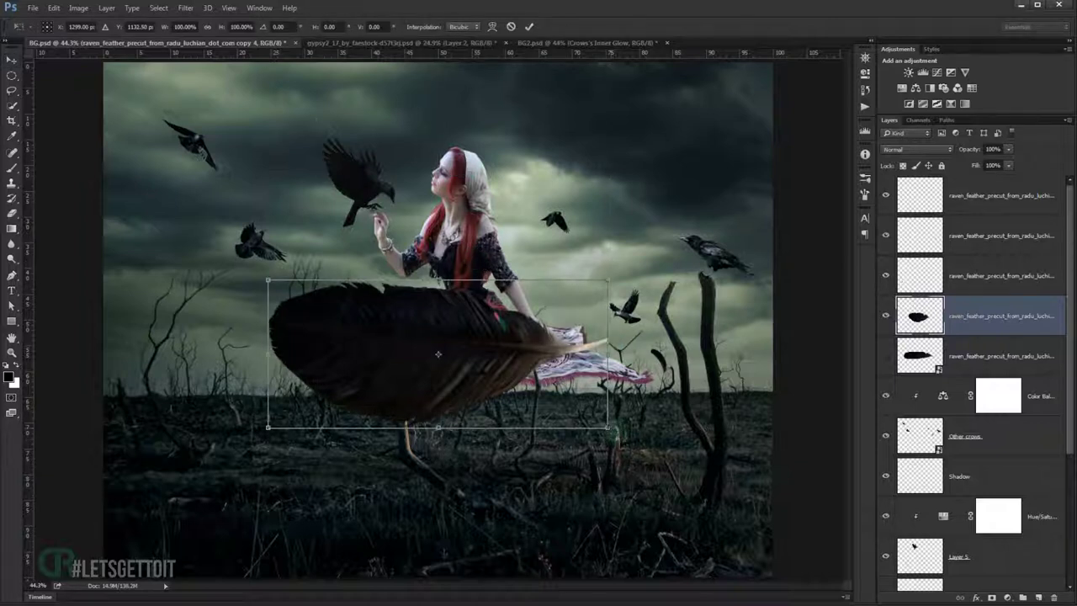
mouse_move(267, 280)
mouse_down()
mouse_move(416, 341)
mouse_move(389, 335)
mouse_up()
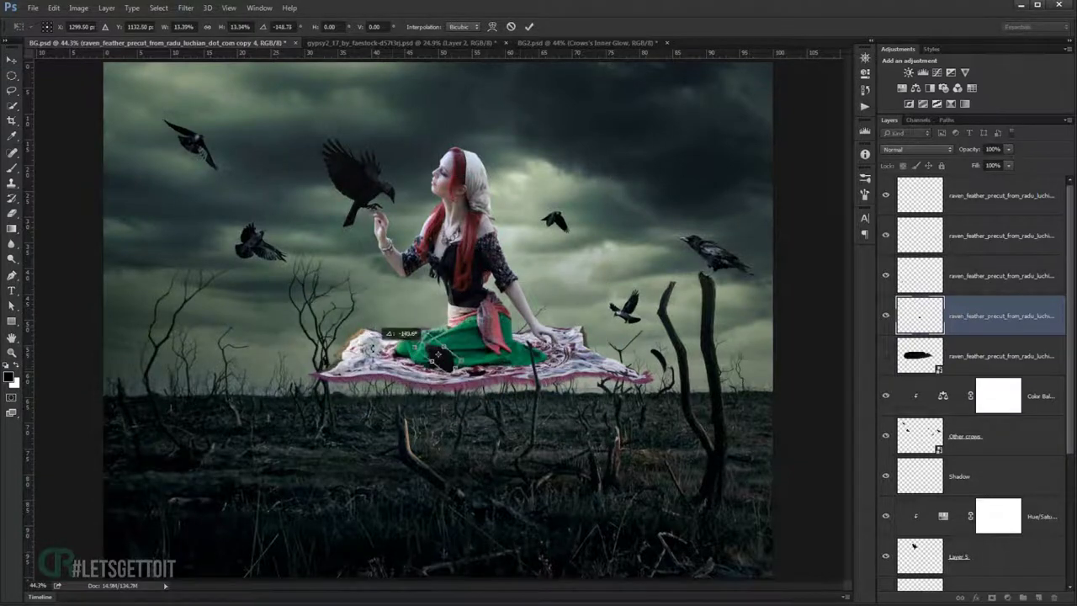
mouse_move(444, 361)
mouse_down()
mouse_move(461, 354)
mouse_move(358, 427)
mouse_move(354, 446)
mouse_move(190, 319)
mouse_up()
scroll(349, 442, up, 3)
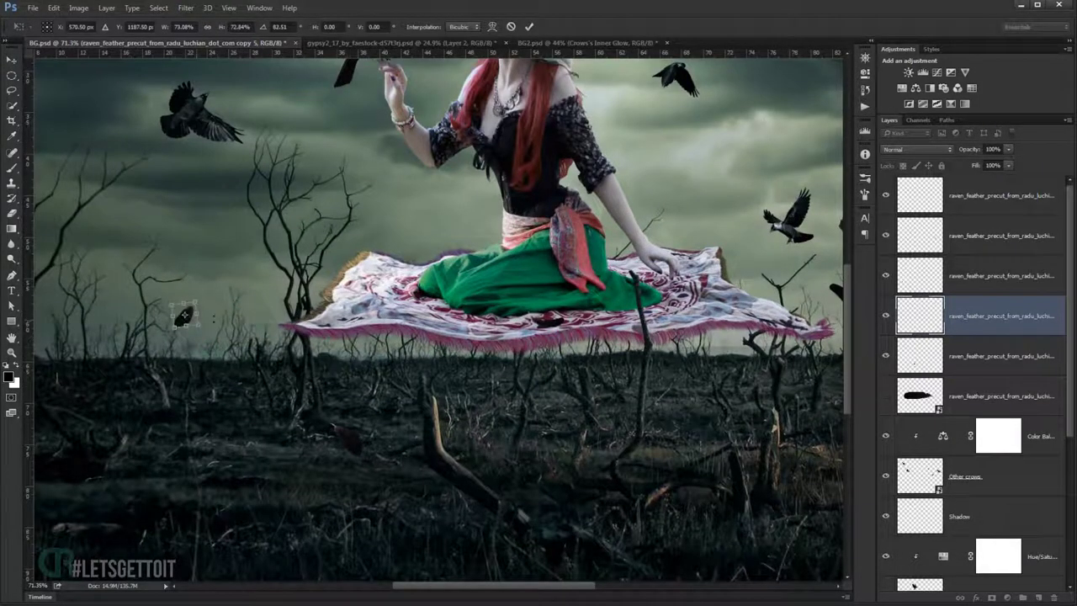
key(Return)
scroll(215, 335, down, 2)
Scatter several copies of the small feather around the carpet, trees and sky.
mouse_move(216, 334)
mouse_down()
mouse_move(108, 283)
mouse_move(95, 242)
mouse_up()
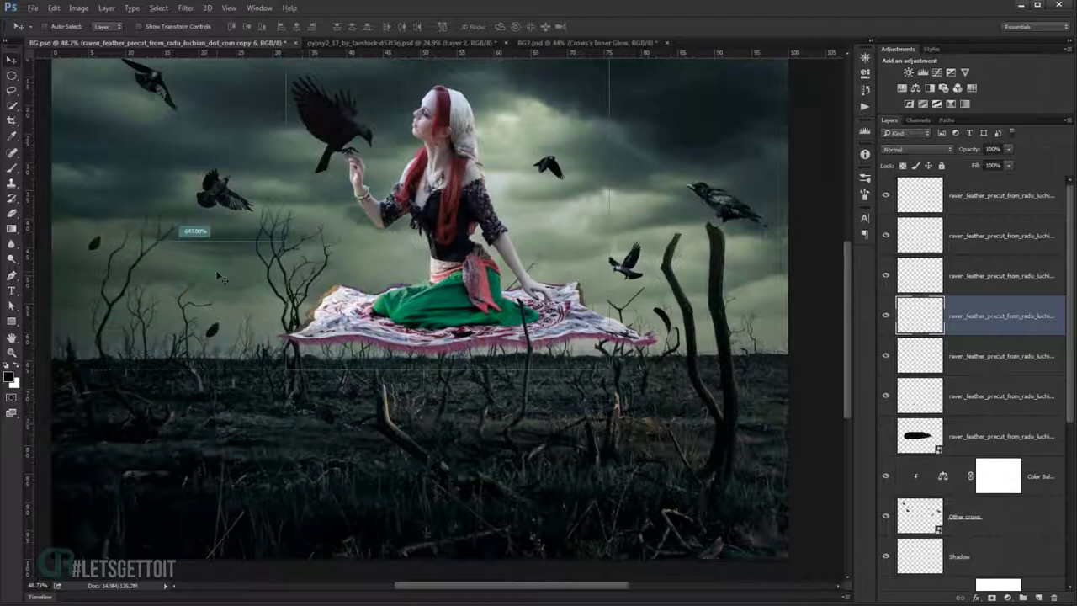
key(ctrl+t)
key(Return)
scroll(95, 242, down, 1)
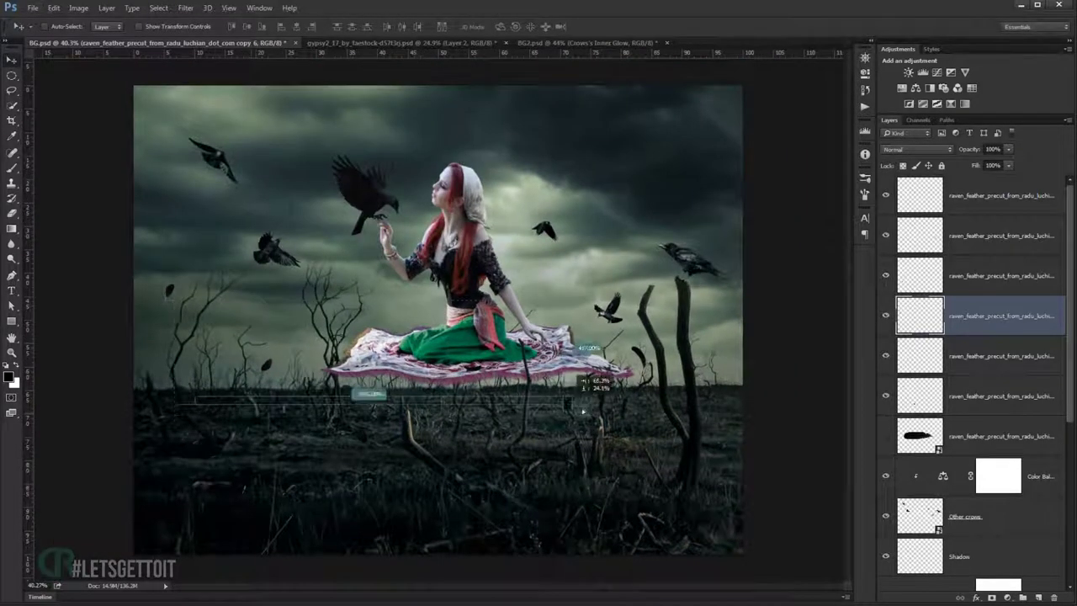
mouse_move(169, 294)
mouse_down()
mouse_move(545, 449)
mouse_move(505, 437)
mouse_move(552, 301)
mouse_move(604, 308)
mouse_up()
key(ctrl+t)
key(Return)
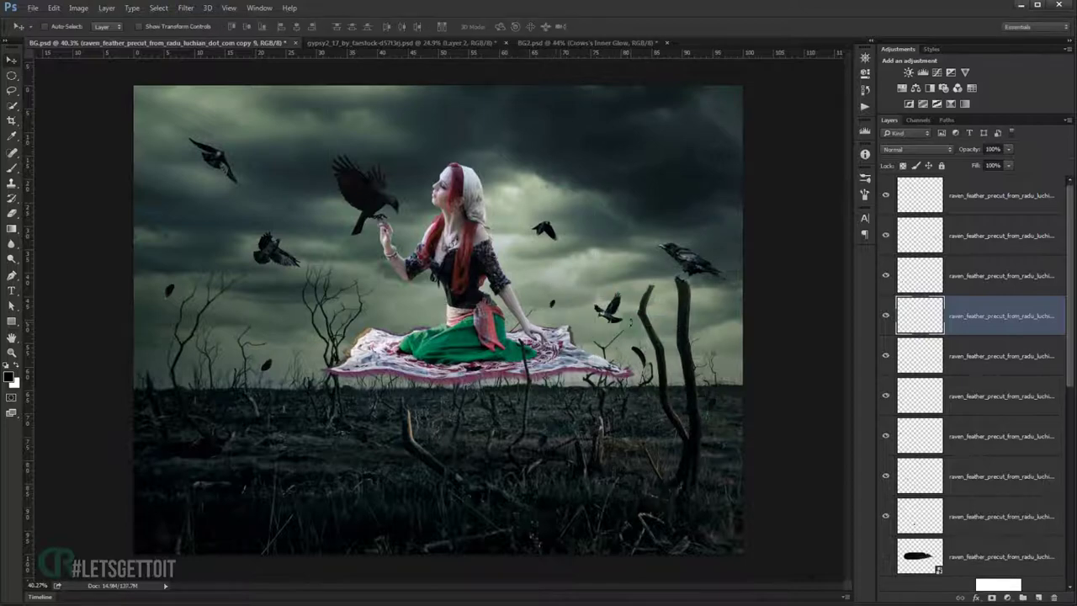
scroll(509, 309, up, 1)
drag(290, 297, 306, 308)
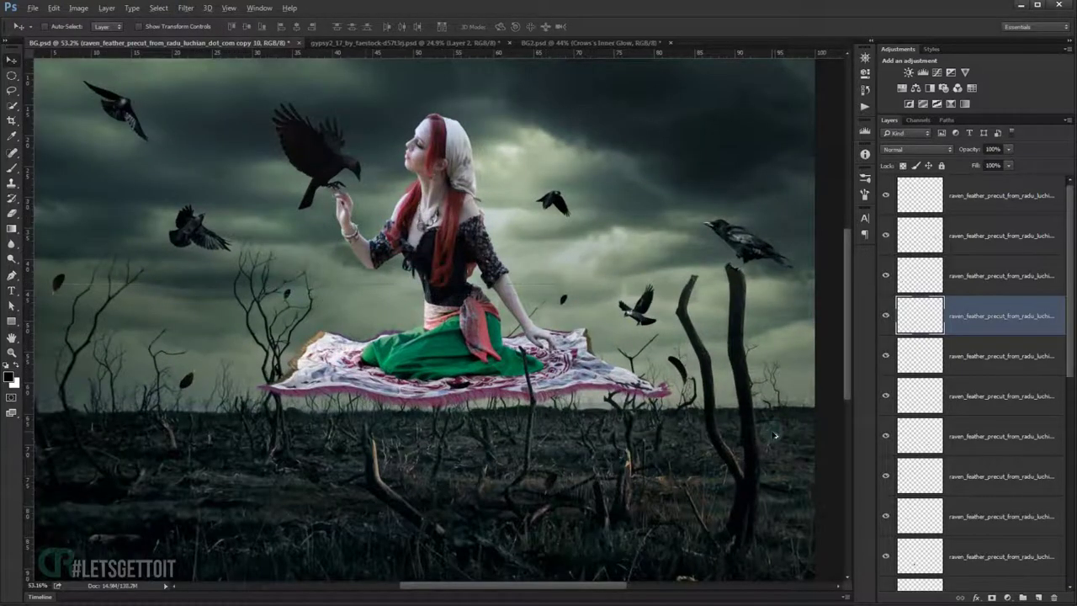
drag(775, 435, 578, 350)
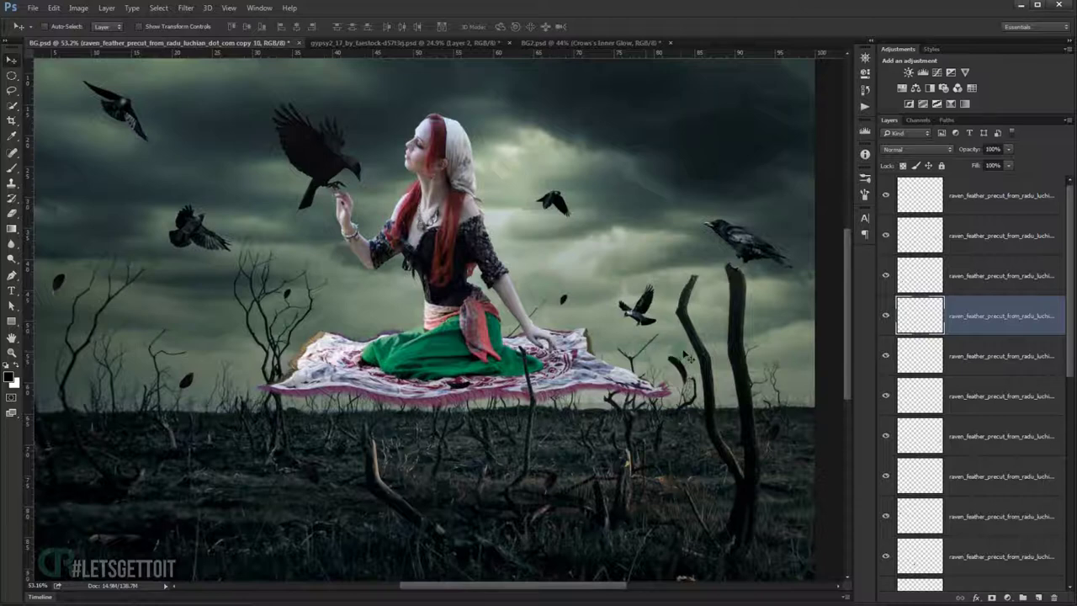
scroll(686, 358, down, 1)
scroll(985, 370, down, 2)
Group all the feather layers into Group 1 and duplicate the group.
shift+click(1001, 397)
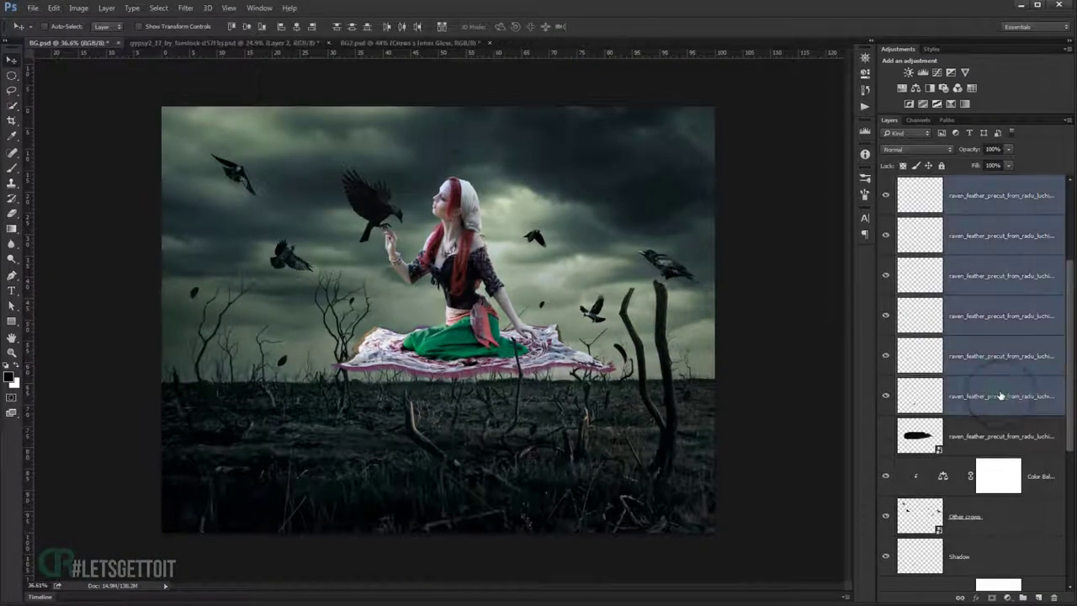
scroll(1005, 383, up, 3)
shift+click(989, 197)
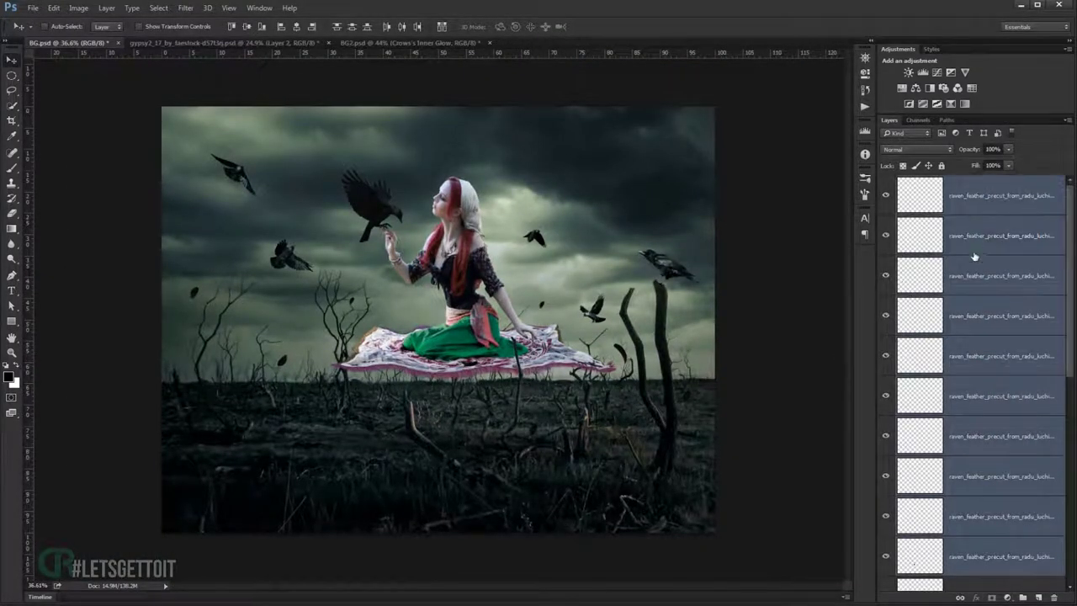
key(ctrl+g)
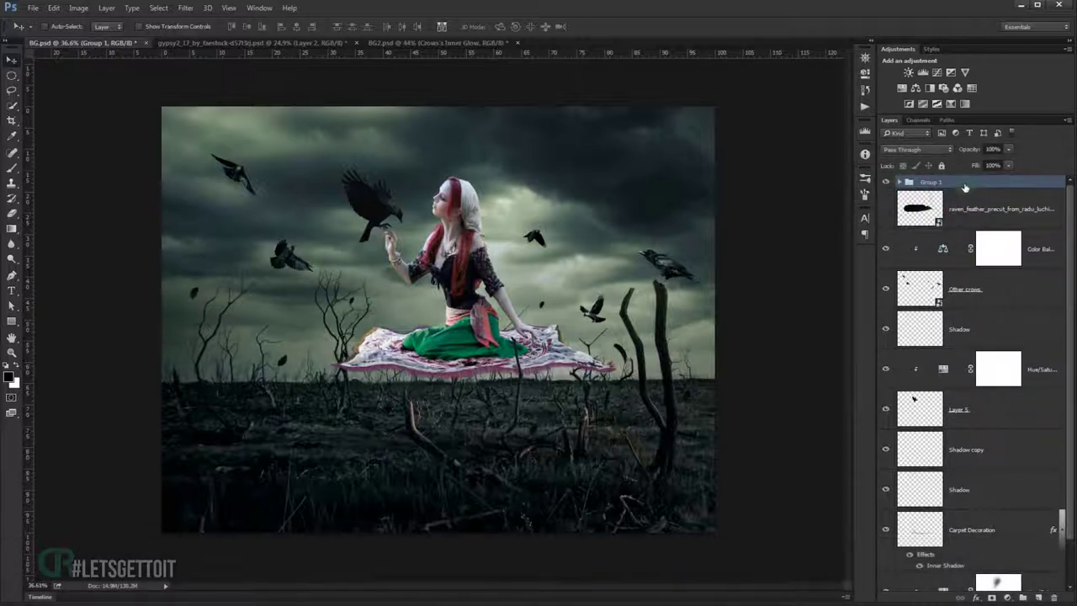
key(ctrl+j)
Move, rotate and slightly shrink the copied feather group toward the lower left.
key(ctrl+t)
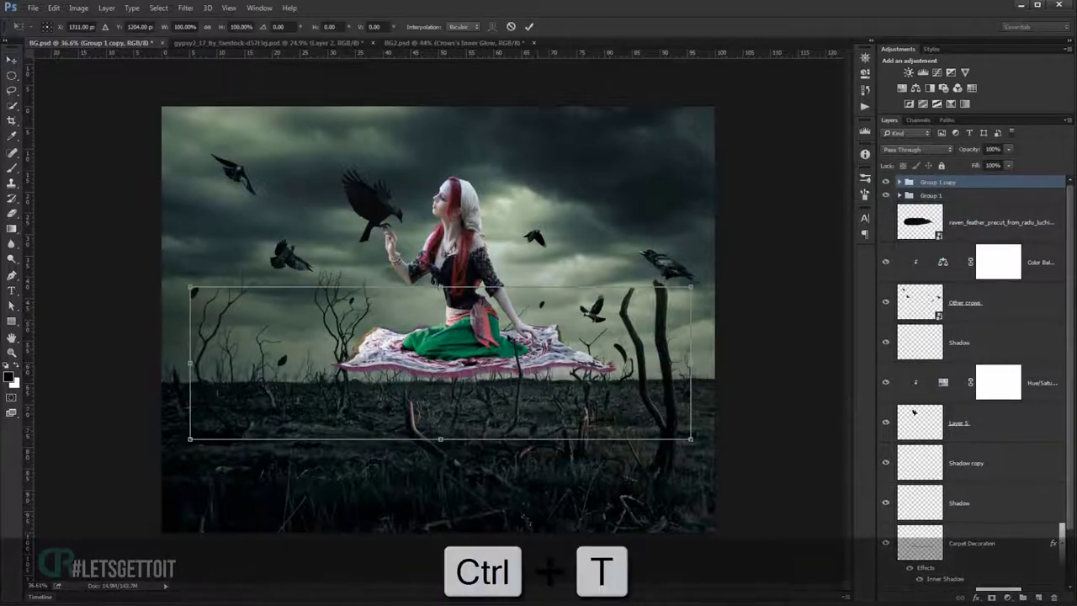
drag(471, 384, 534, 421)
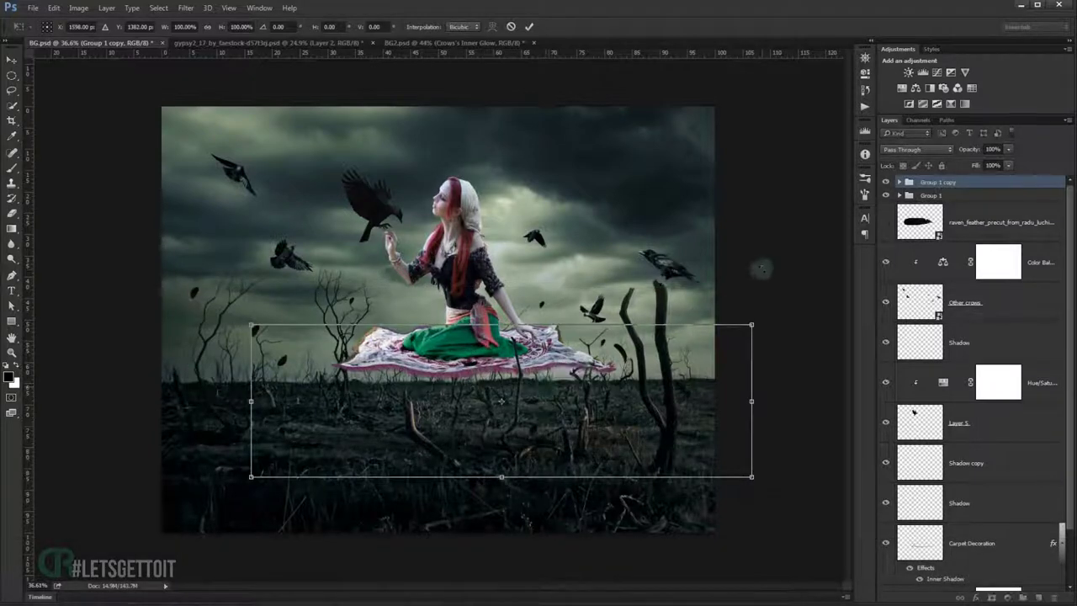
mouse_move(757, 266)
mouse_down()
mouse_move(535, 237)
mouse_move(353, 395)
mouse_up()
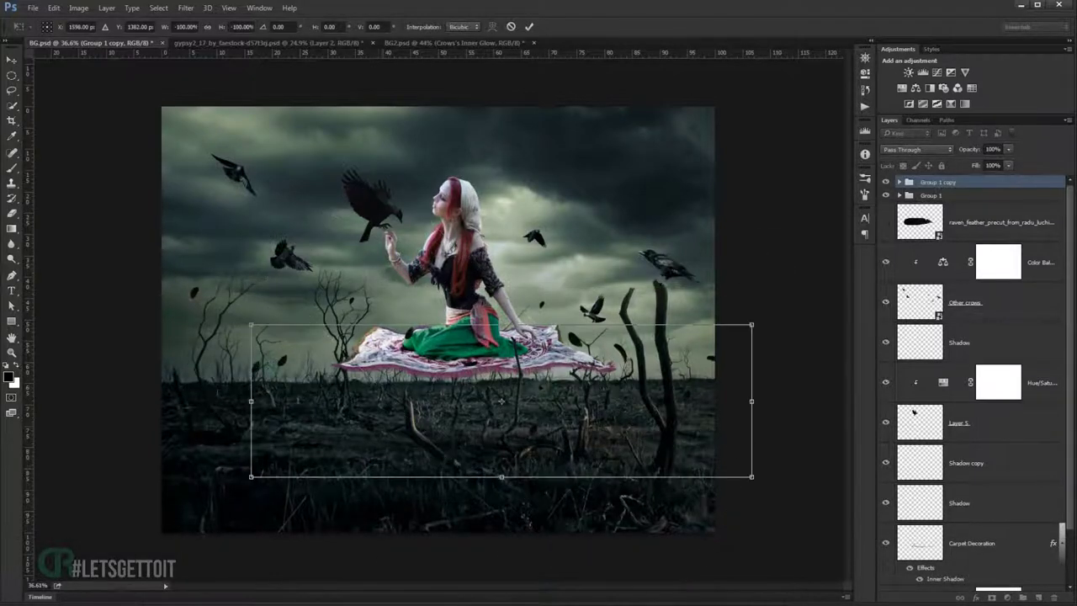
drag(582, 345, 552, 325)
drag(552, 341, 553, 343)
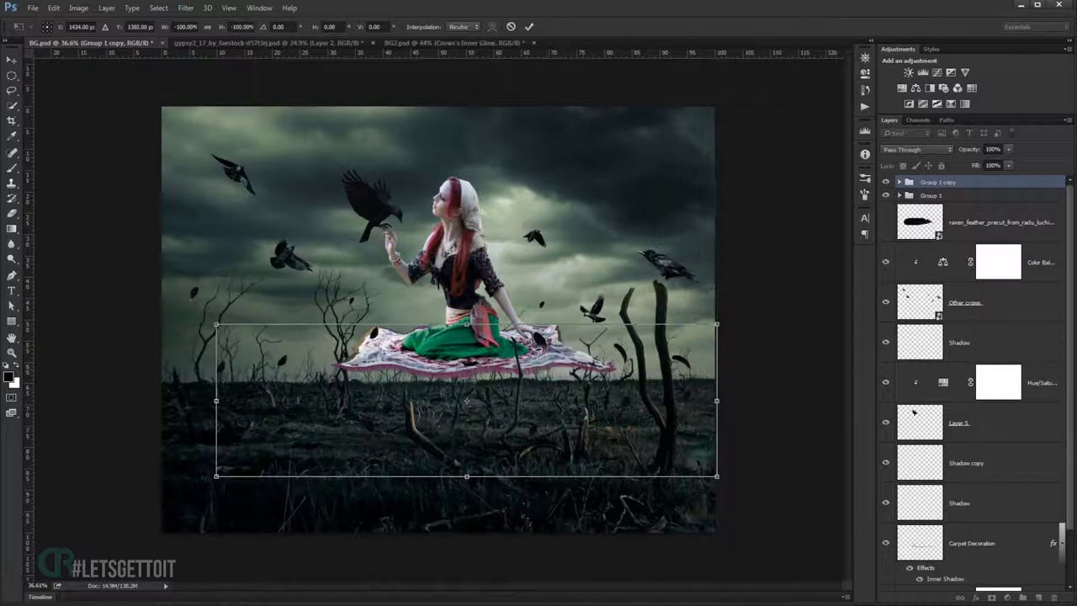
mouse_move(716, 475)
mouse_down()
mouse_move(503, 418)
mouse_move(461, 454)
mouse_move(457, 405)
mouse_up()
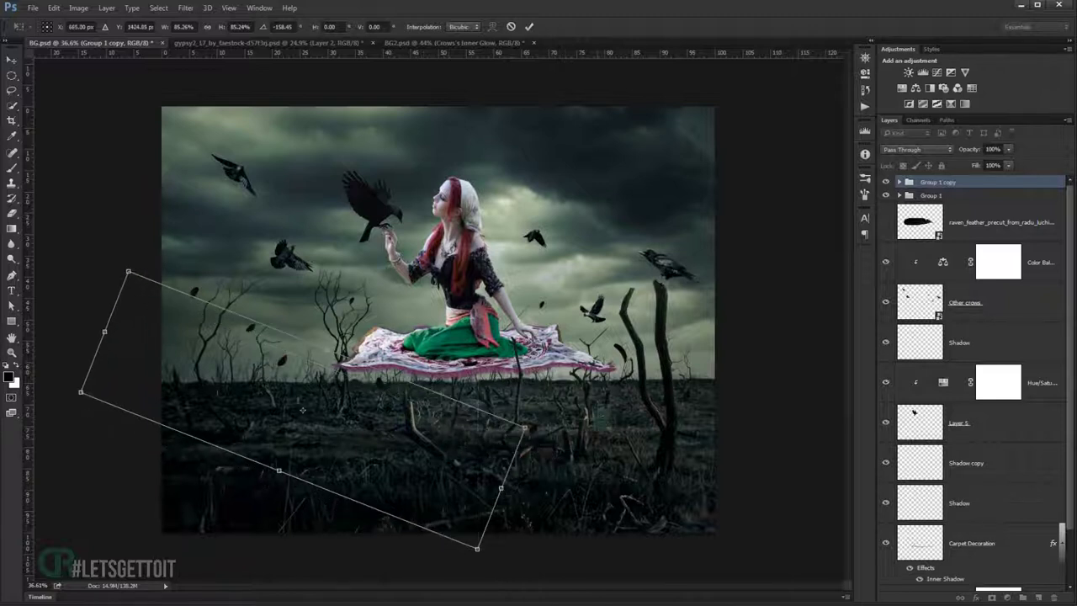
drag(302, 410, 269, 420)
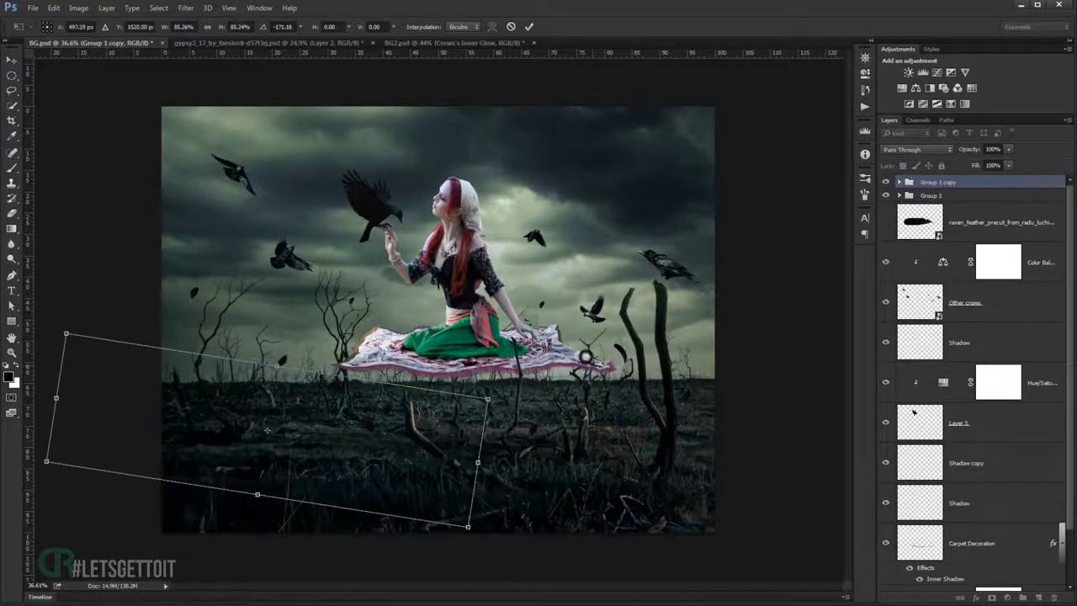
drag(581, 355, 555, 395)
Flip the copied feathers horizontally and vertically, rotate to about -38°, and commit.
right_click(357, 403)
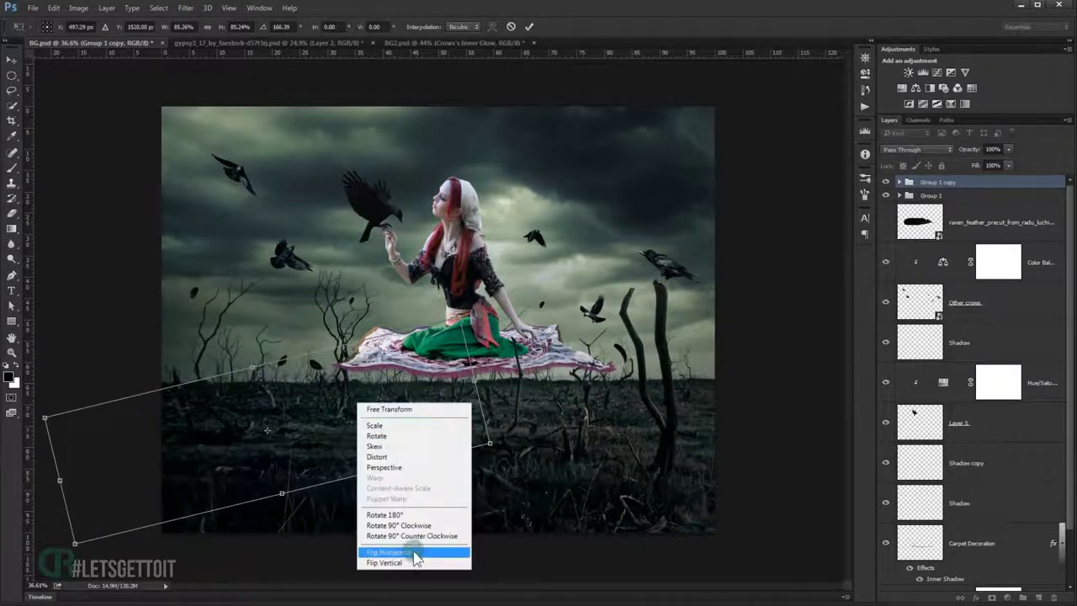
click(413, 553)
drag(370, 450, 296, 423)
right_click(347, 437)
click(404, 596)
drag(479, 416, 386, 309)
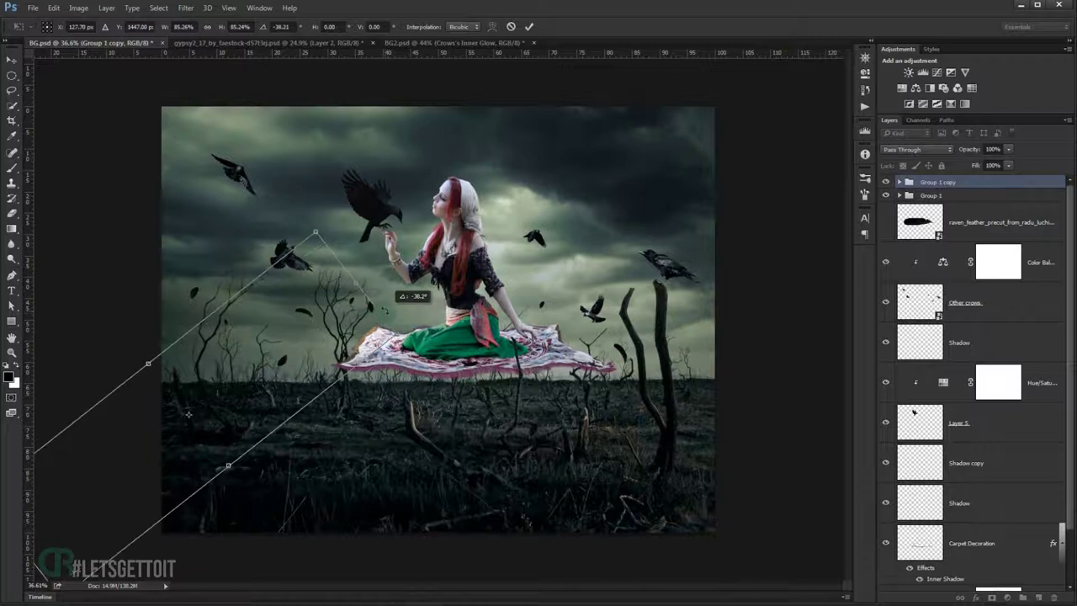
drag(308, 348, 323, 334)
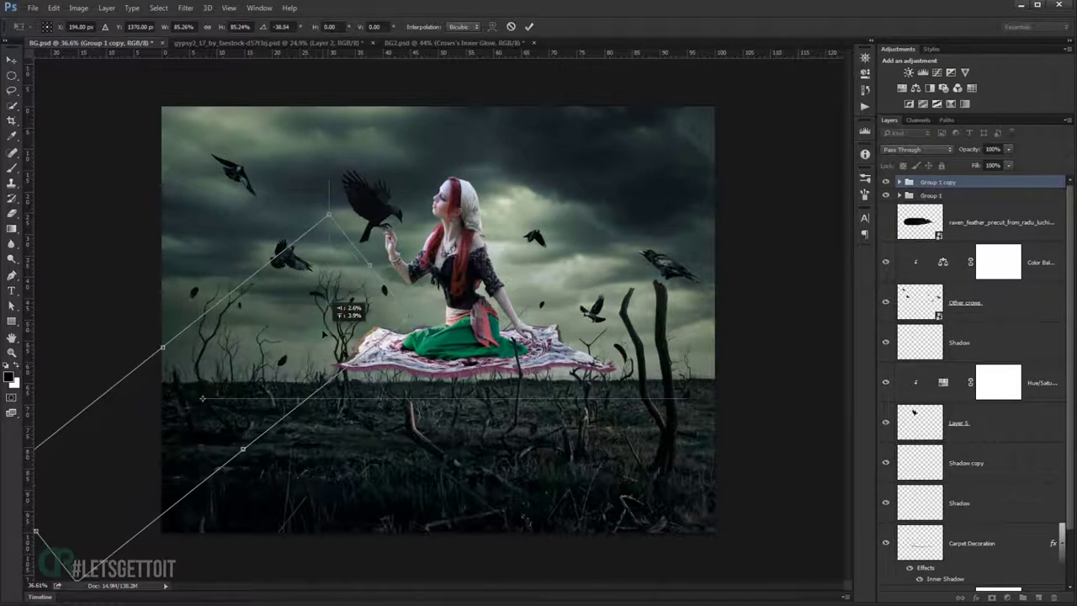
key(Return)
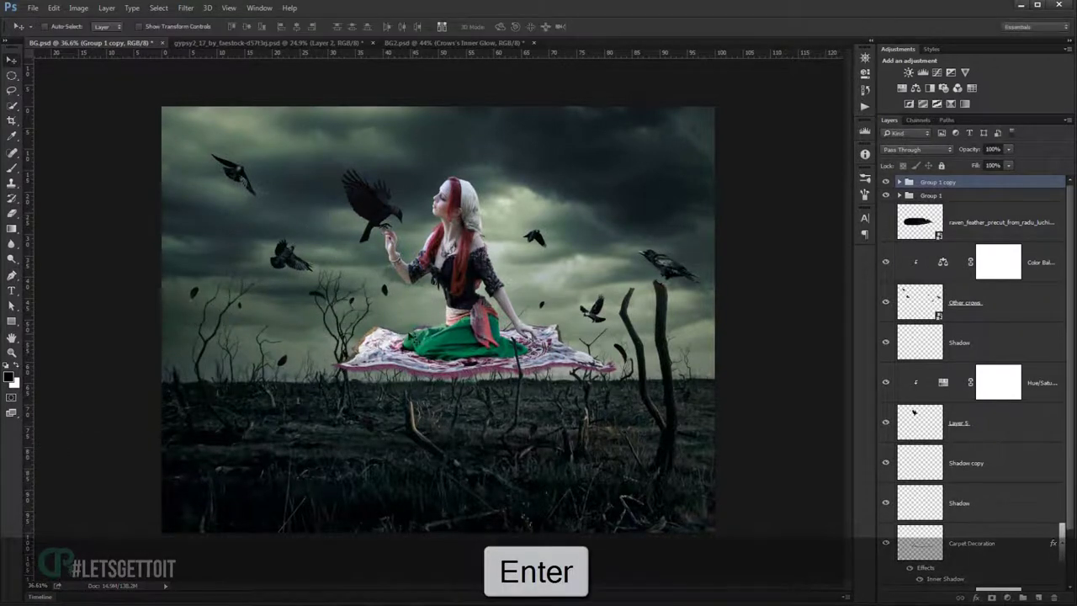
key(ctrl)
Duplicate the feather group again and move and rotate the copy to the right.
key(ctrl+j)
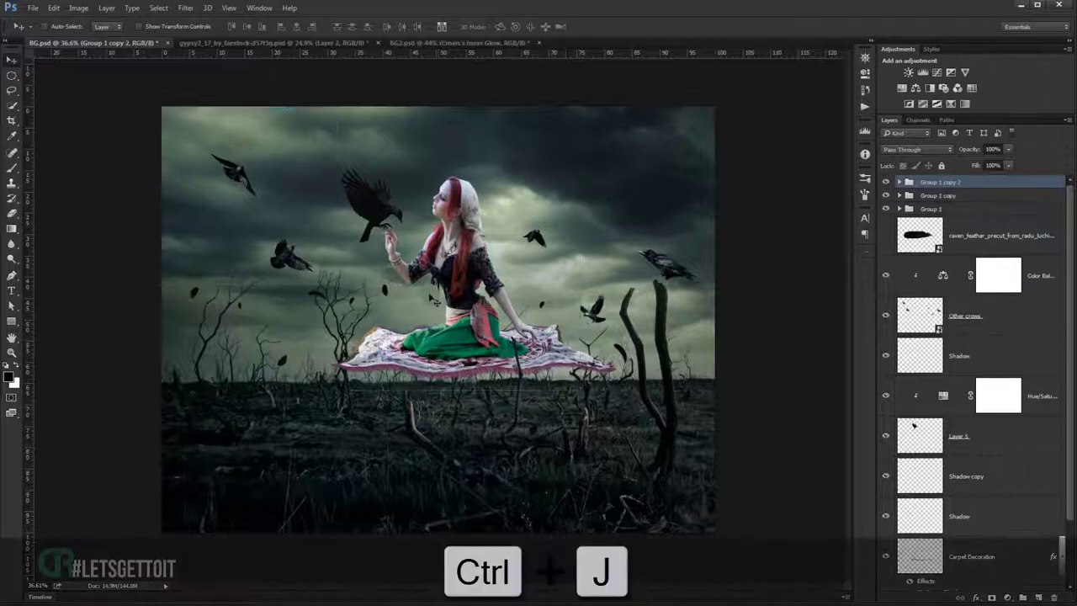
key(ctrl+t)
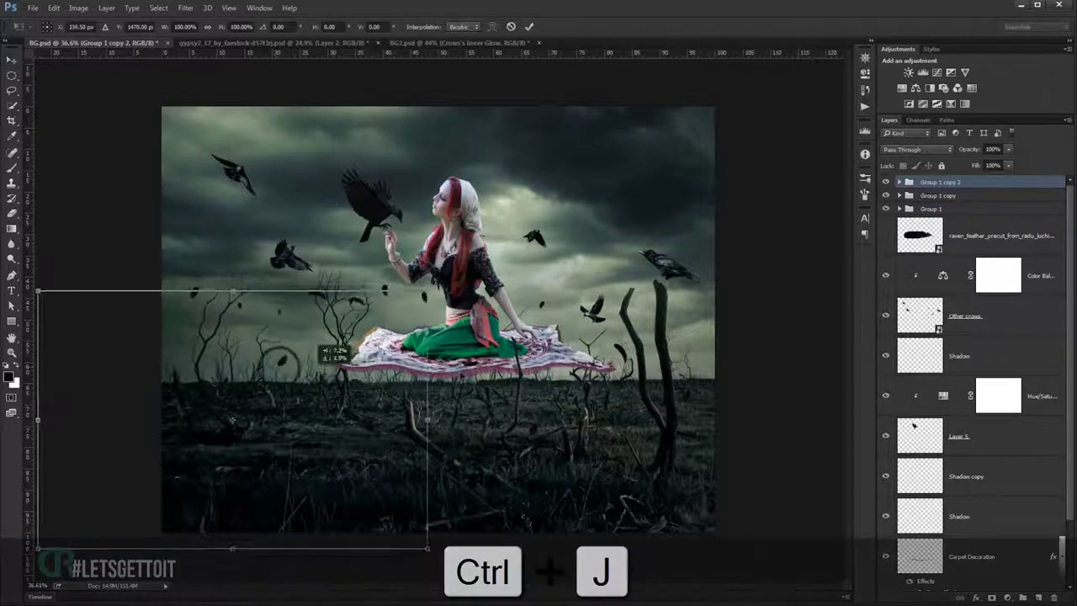
mouse_move(341, 356)
mouse_down()
mouse_move(617, 321)
mouse_move(698, 339)
mouse_up()
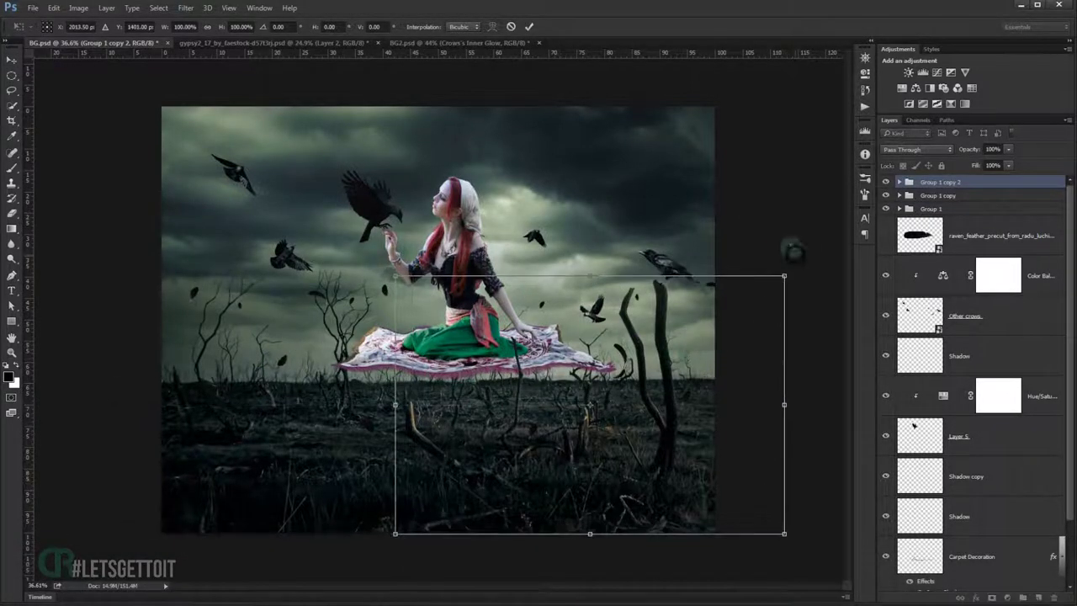
mouse_move(794, 245)
mouse_down()
mouse_move(710, 190)
mouse_move(732, 202)
mouse_up()
drag(639, 396, 692, 424)
key(ctrl+minus)
key(ctrl+minus)
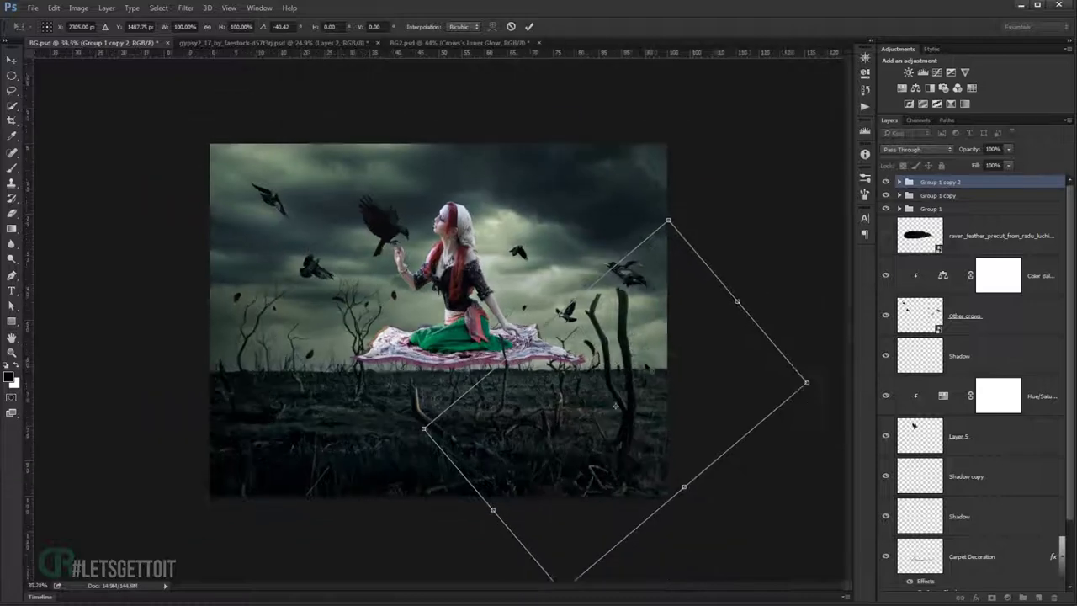
Fine-tune the right-side copy's angle and position, commit, and fit the image.
drag(778, 332, 774, 379)
drag(627, 370, 612, 394)
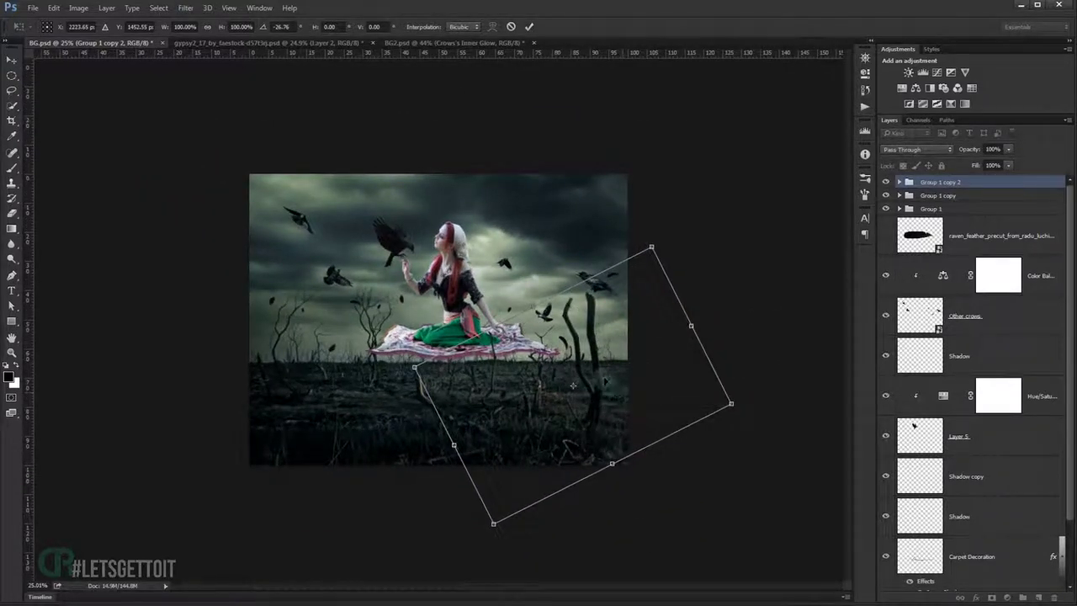
drag(775, 361, 755, 396)
mouse_move(564, 404)
mouse_down()
mouse_move(581, 424)
mouse_move(589, 403)
mouse_up()
drag(830, 367, 831, 376)
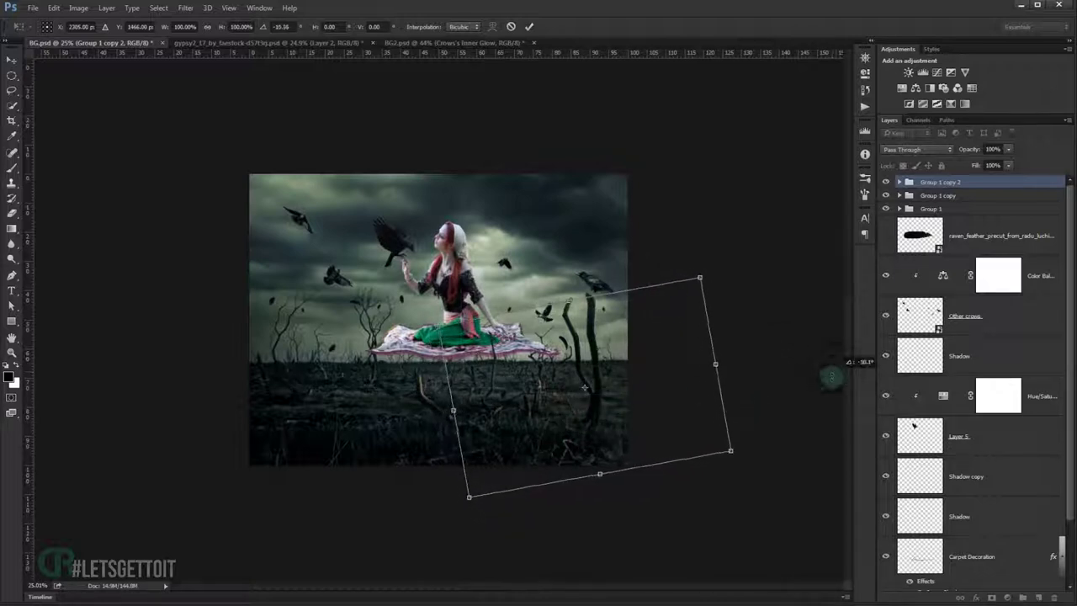
key(Return)
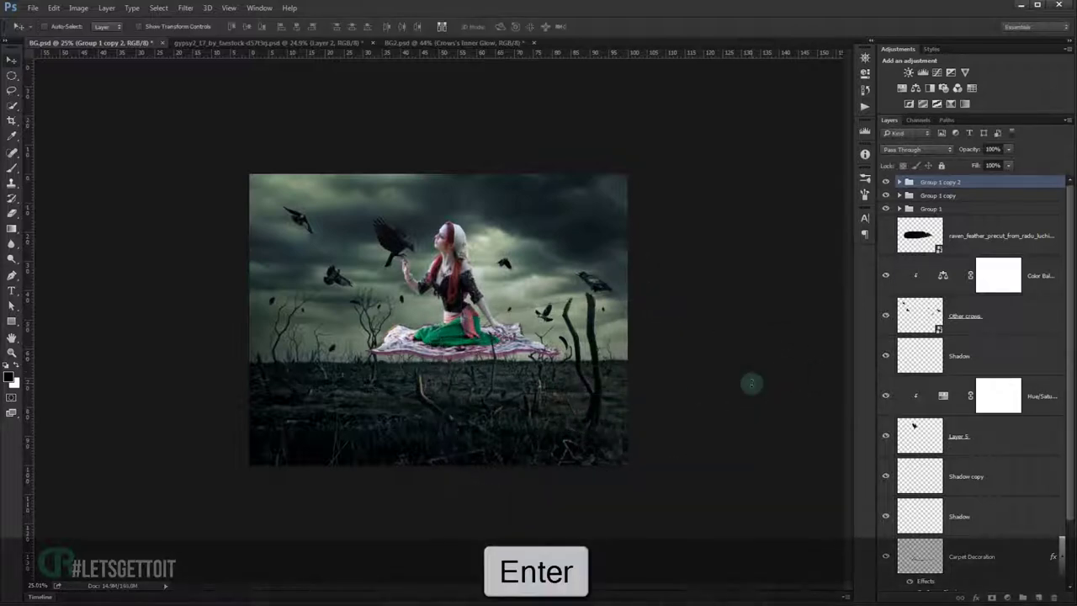
key(ctrl+0)
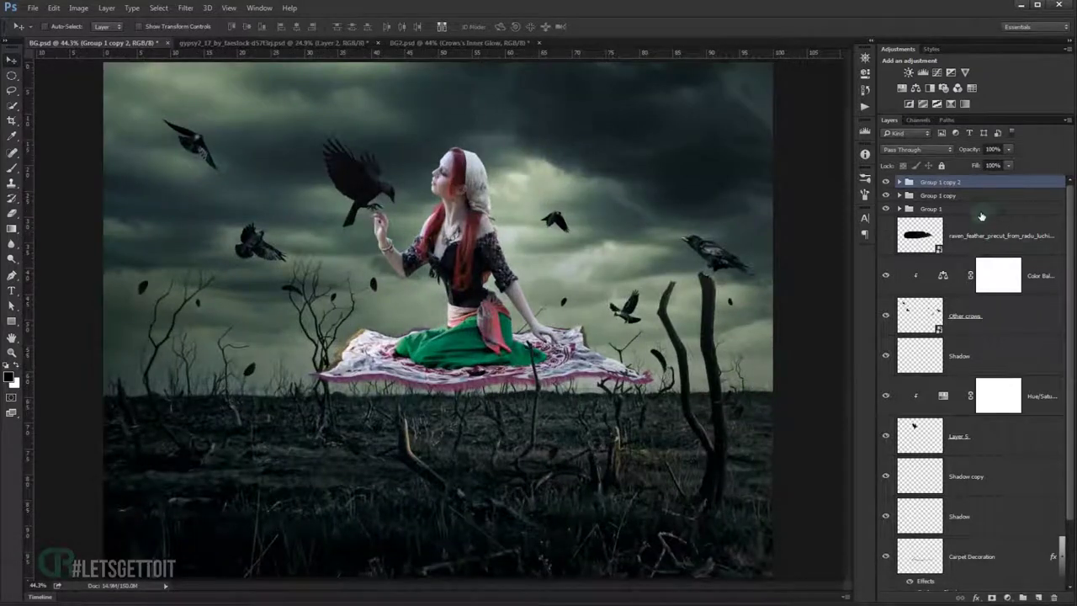
Group the three feather groups together and name the group Feathers.
shift+click(967, 208)
key(ctrl+g)
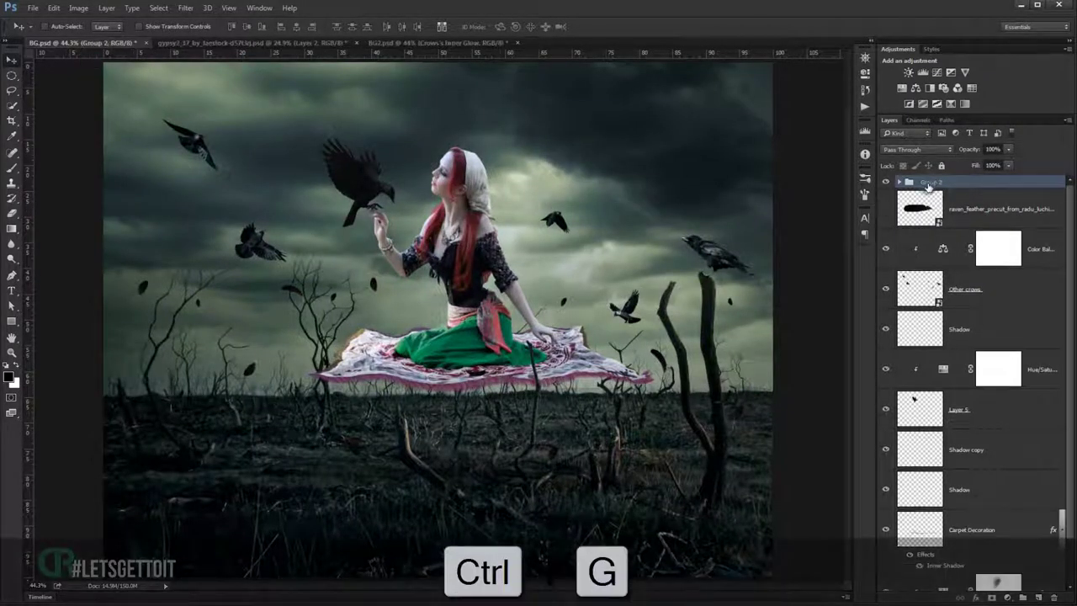
double_click(928, 183)
text(Feathers)
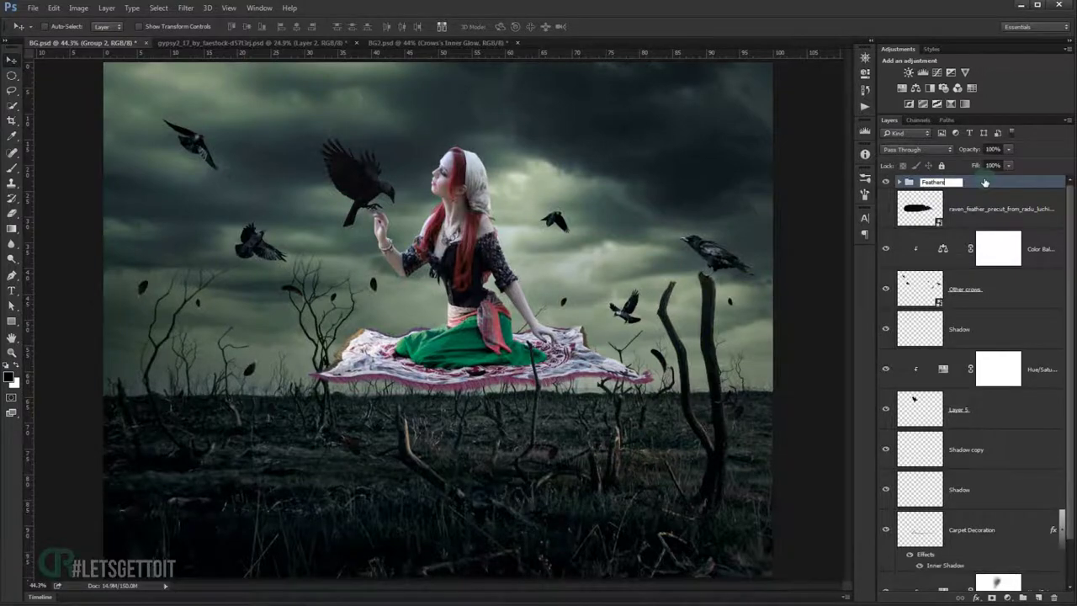
key(Return)
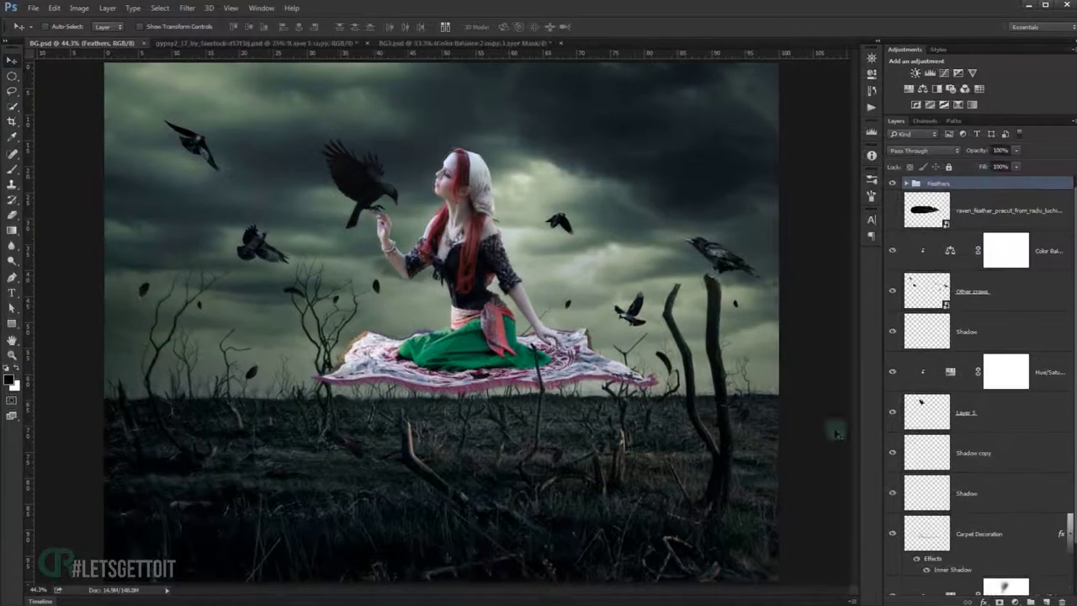
Clip a Color Balance to Feathers with Cyan–Red and Magenta–Green at -2.
click(1015, 601)
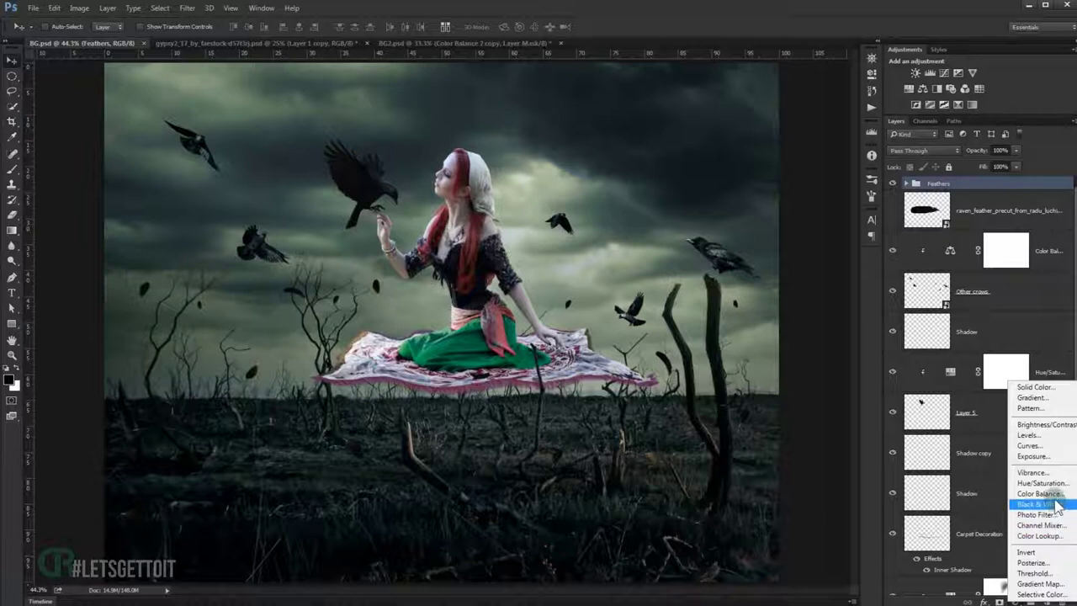
click(1042, 493)
click(769, 246)
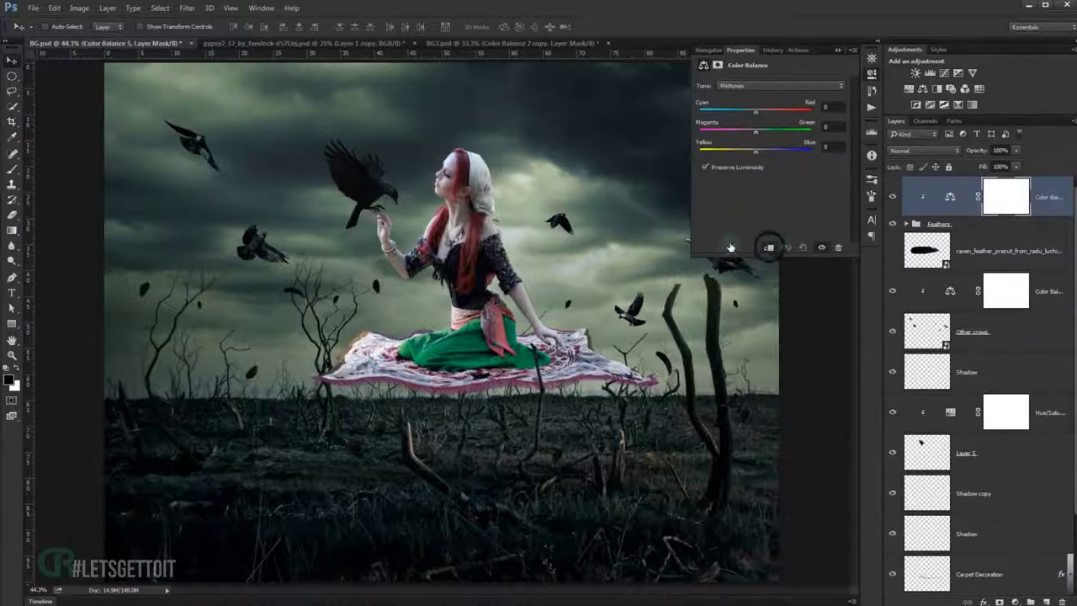
drag(757, 113, 753, 115)
drag(758, 132, 757, 132)
Close the Color Balance settings and toggle its visibility to compare the feather colours.
double_click(835, 47)
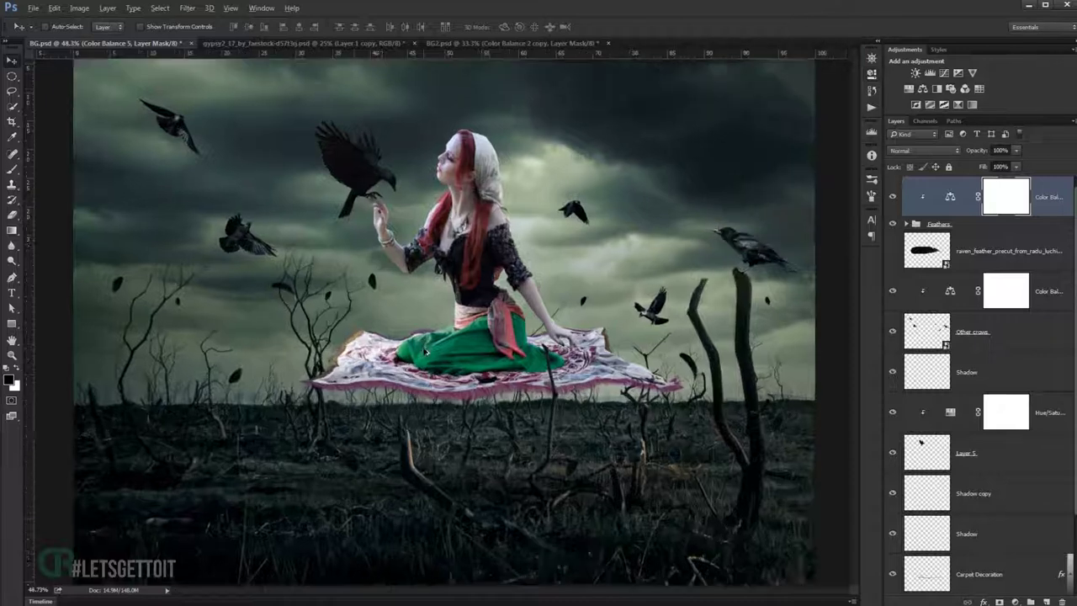
alt+scroll(248, 418, up, 5)
drag(249, 418, 526, 229)
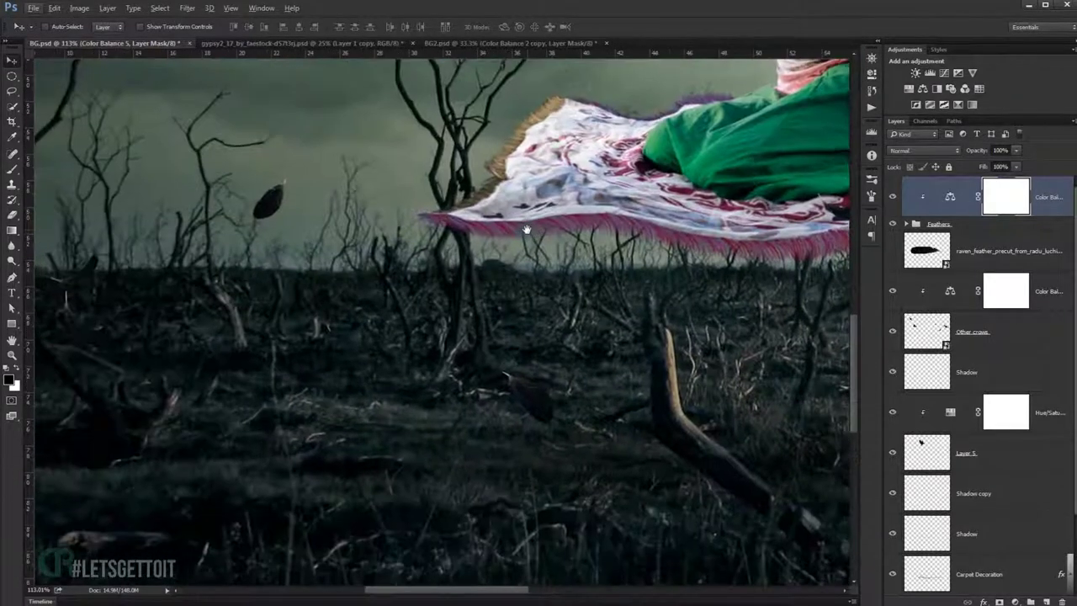
click(892, 197)
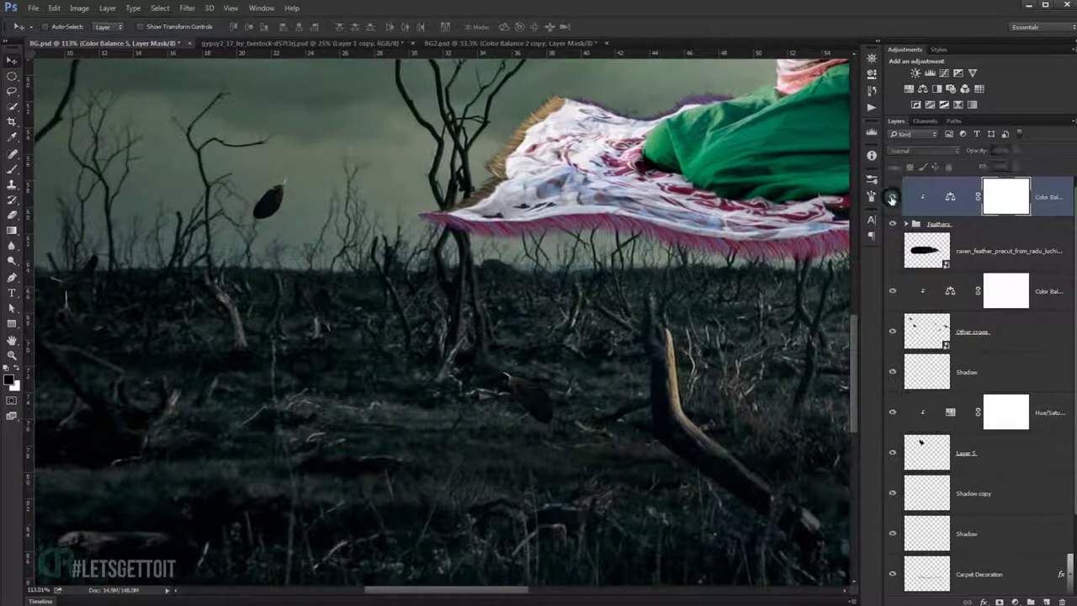
click(892, 198)
Convert the Feathers group to a smart object, check its visibility, and start a free transform.
right_click(965, 226)
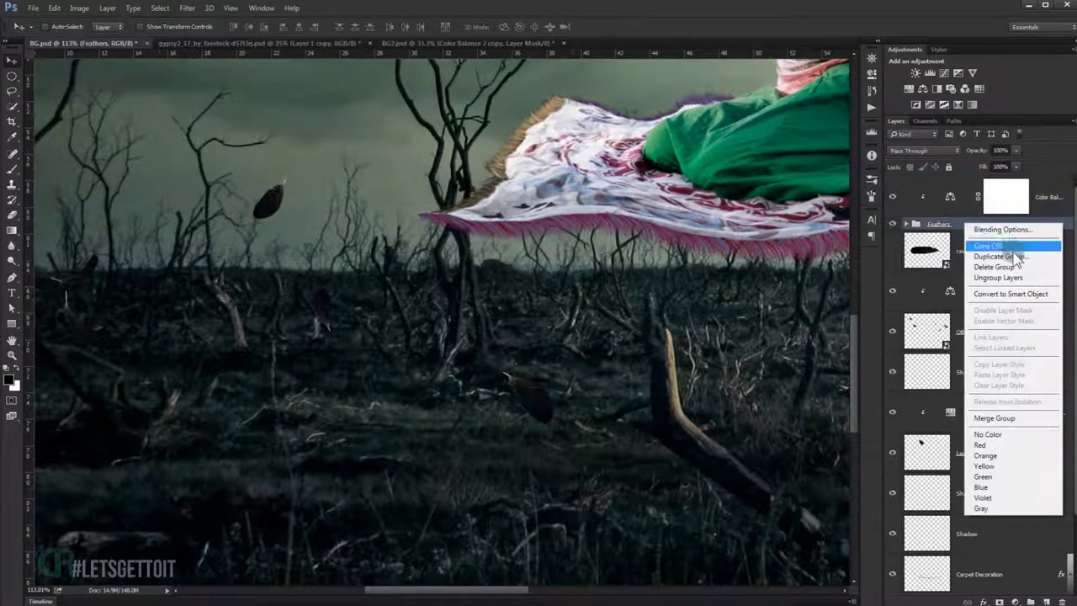
click(1020, 299)
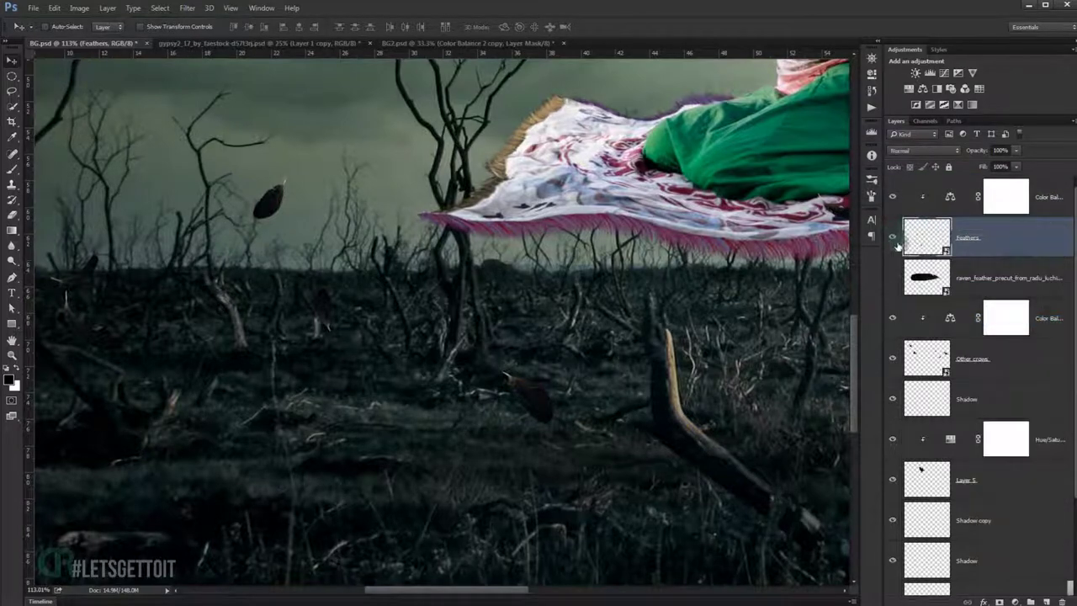
click(895, 240)
click(894, 239)
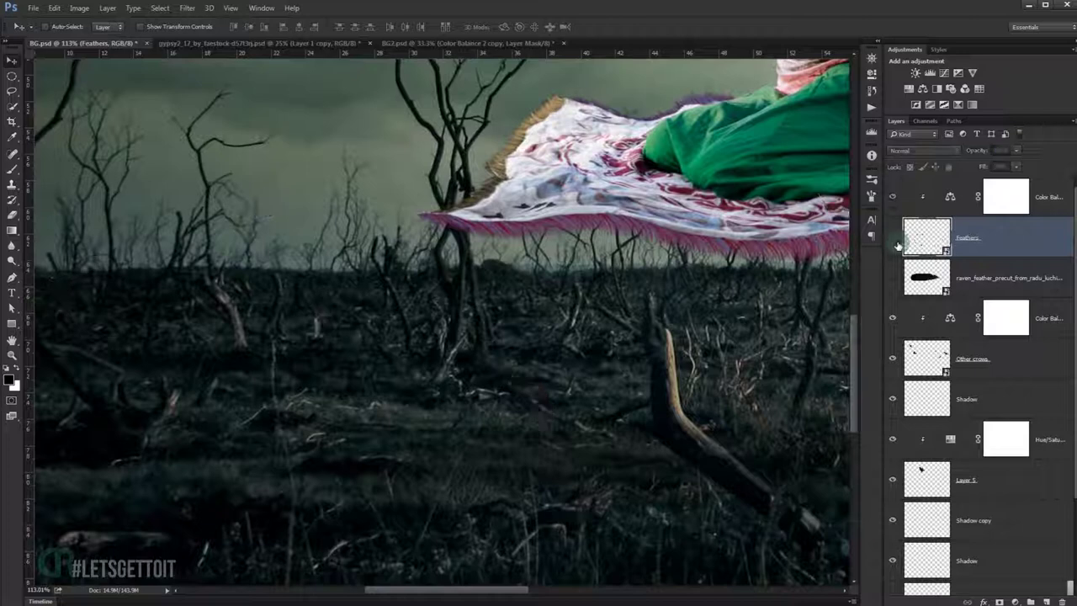
click(893, 238)
scroll(430, 320, down, 5)
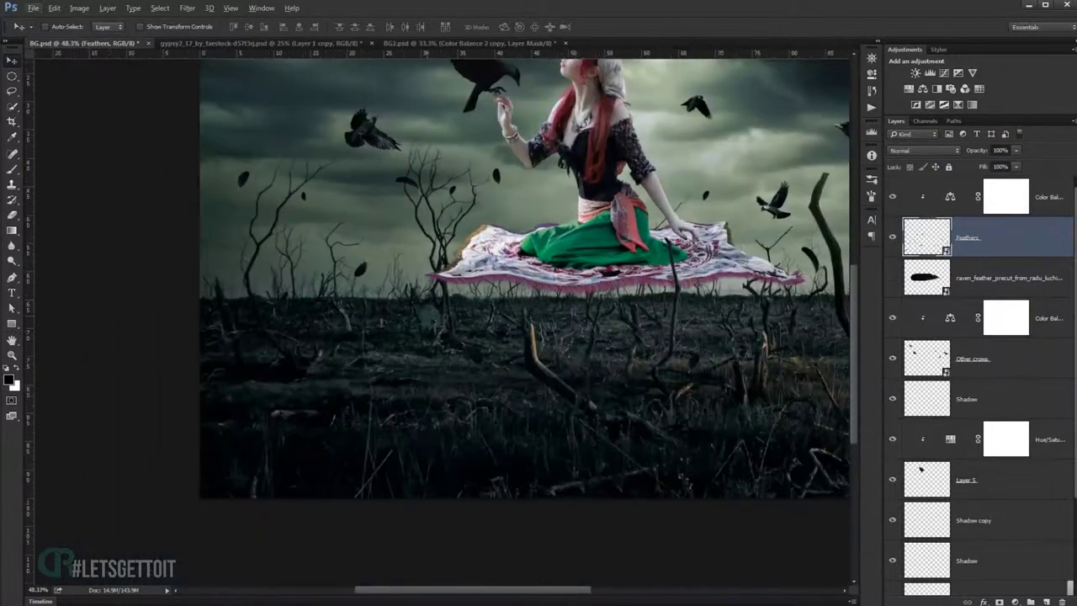
scroll(349, 353, up, 2)
key(ctrl+t)
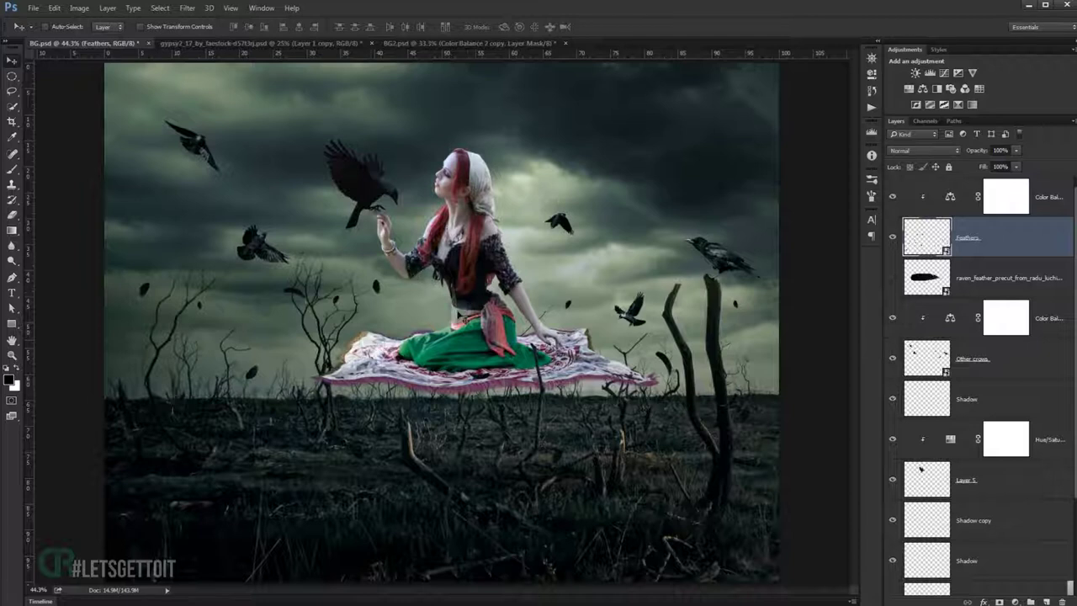
Delete the leftover raven feather layer.
click(1001, 281)
key(Delete)
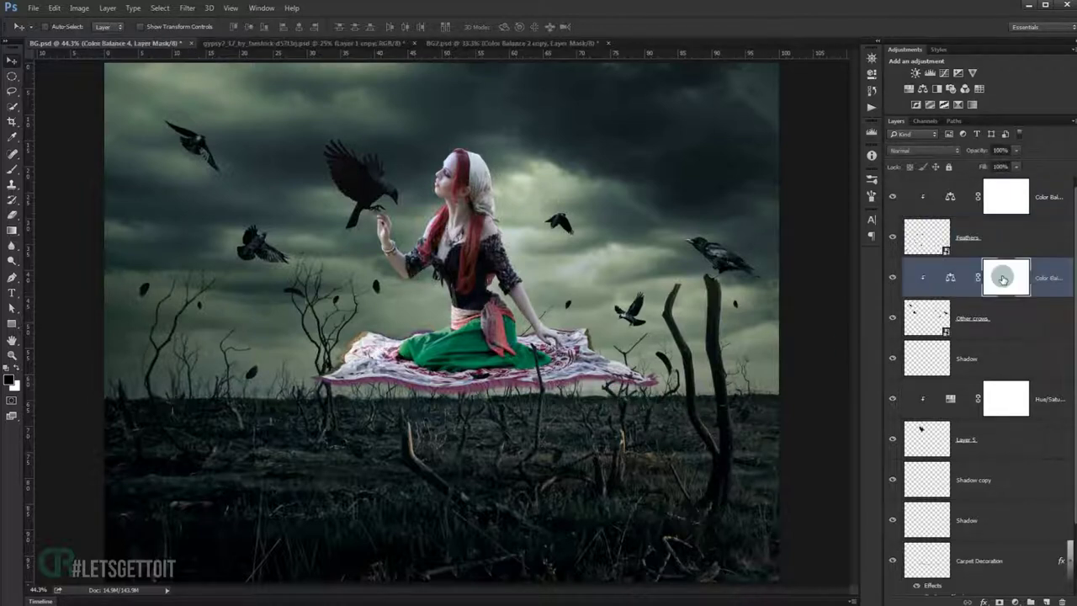
click(976, 320)
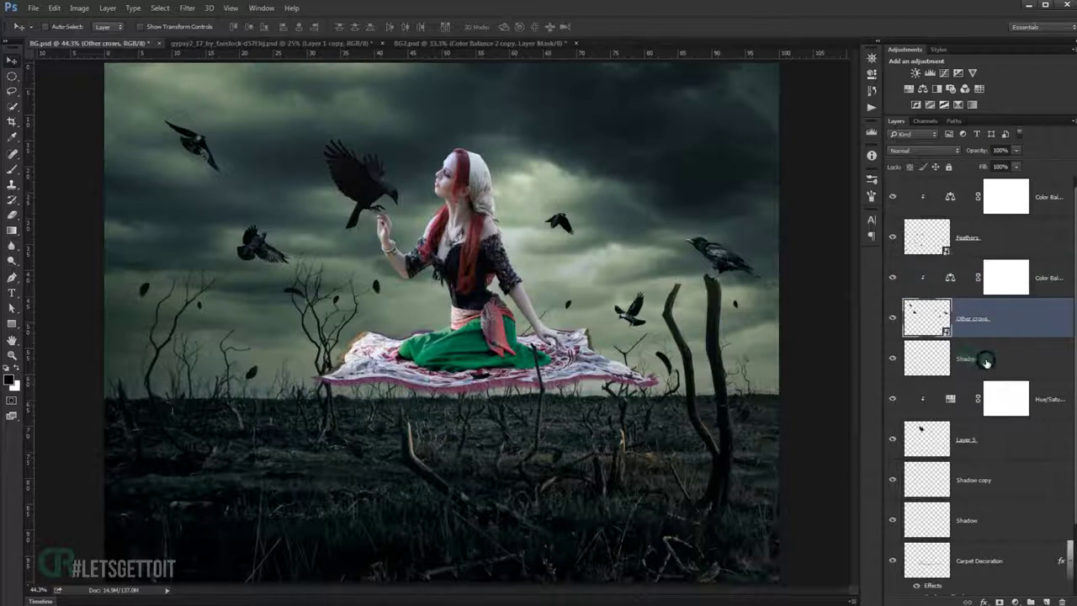
Group the Other crows and Shadow layers into a group named 'other crows'.
click(986, 362)
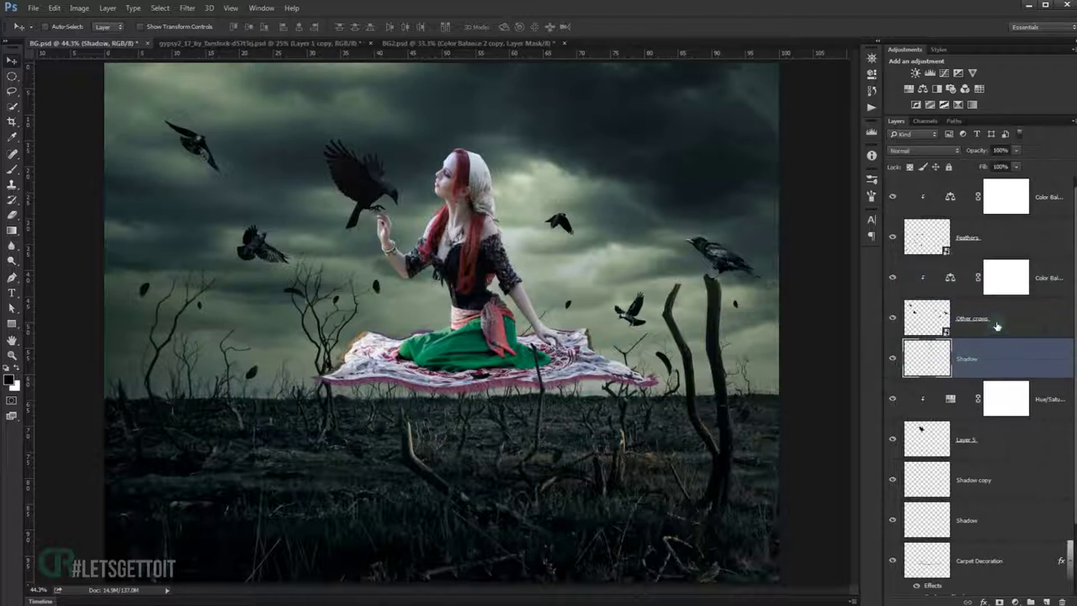
shift+click(1023, 322)
key(ctrl+g)
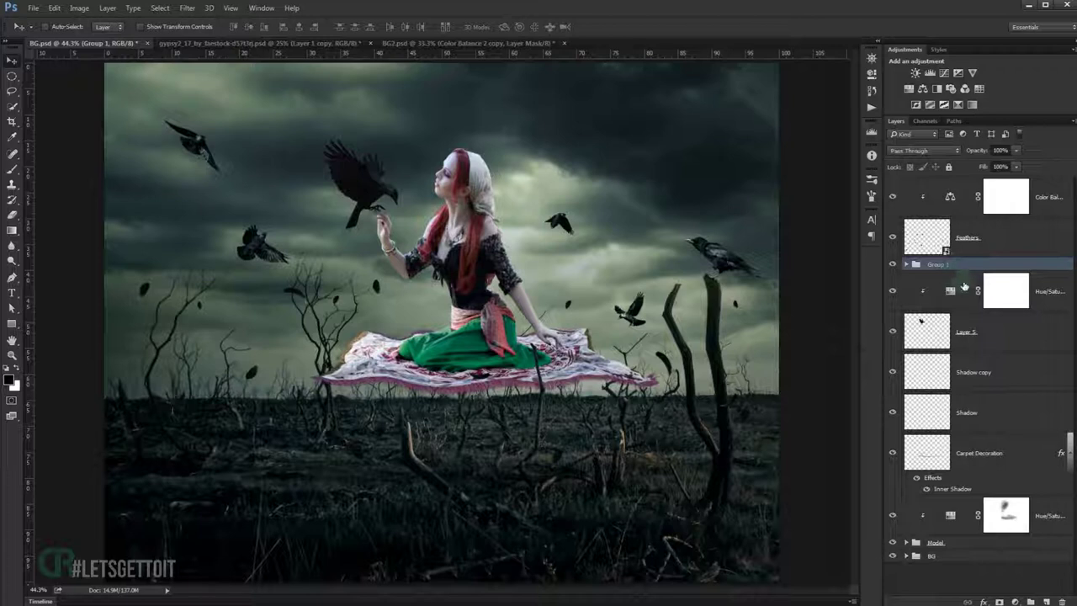
click(907, 264)
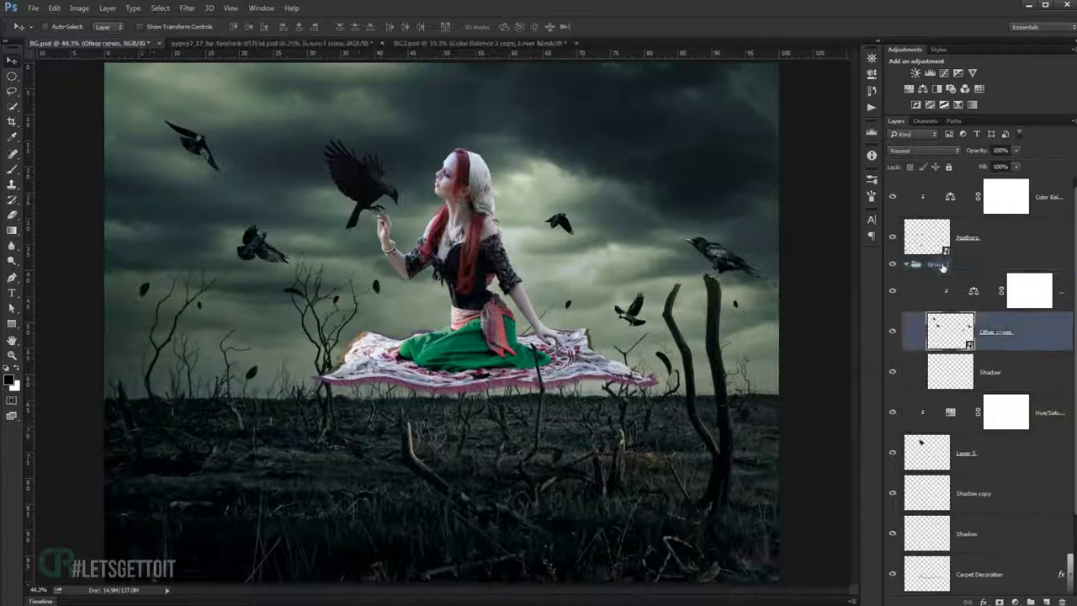
double_click(941, 265)
text(ows)
key(Return)
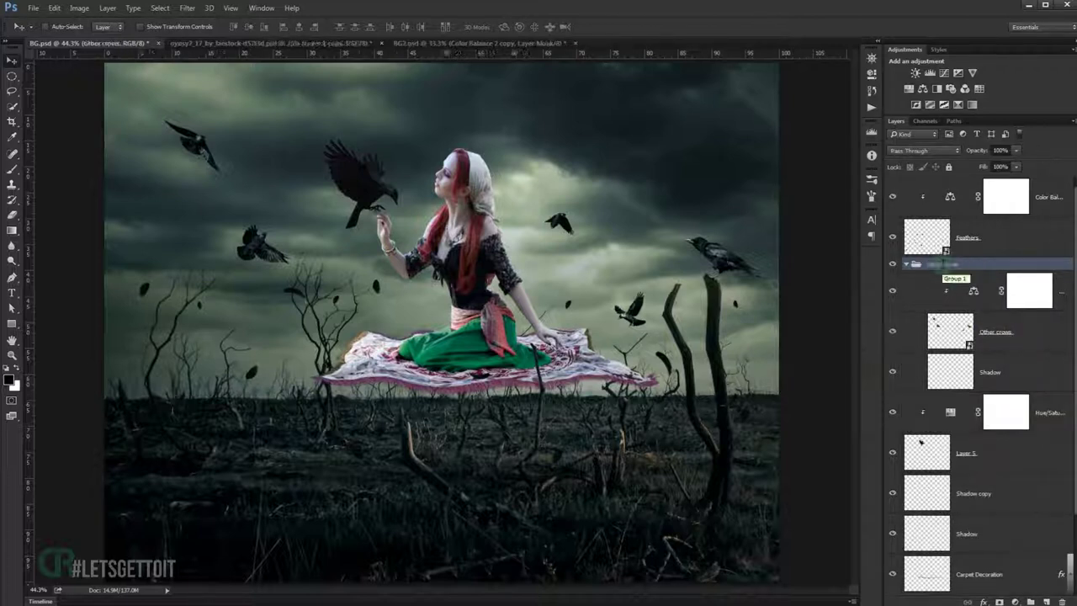
click(906, 264)
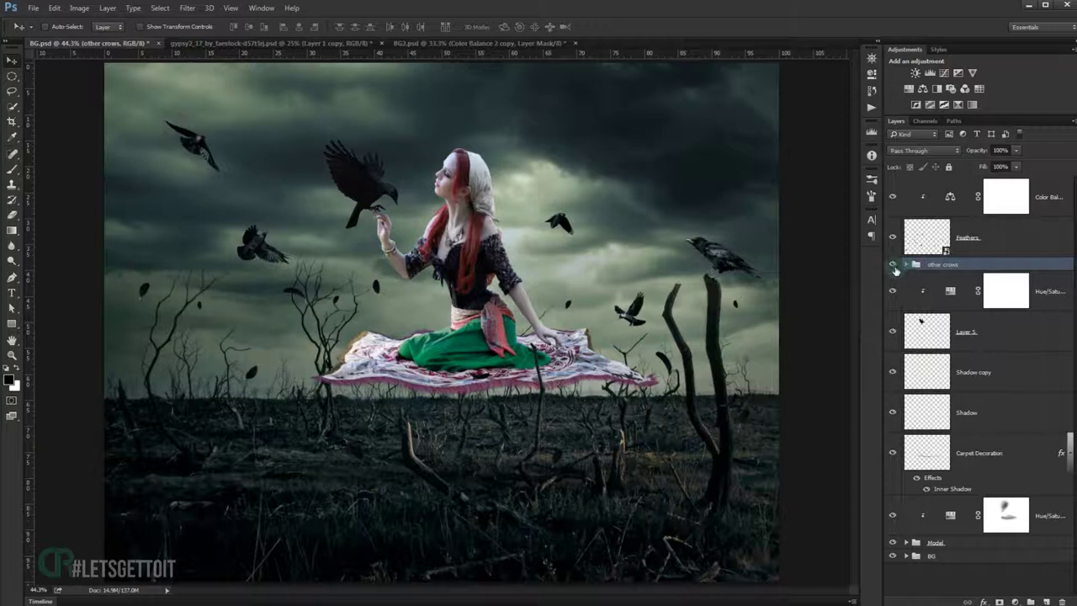
Rename Layer 5 to 'Crow' and name its two shadow layers as crow shadows.
double_click(970, 333)
text(ow)
key(Return)
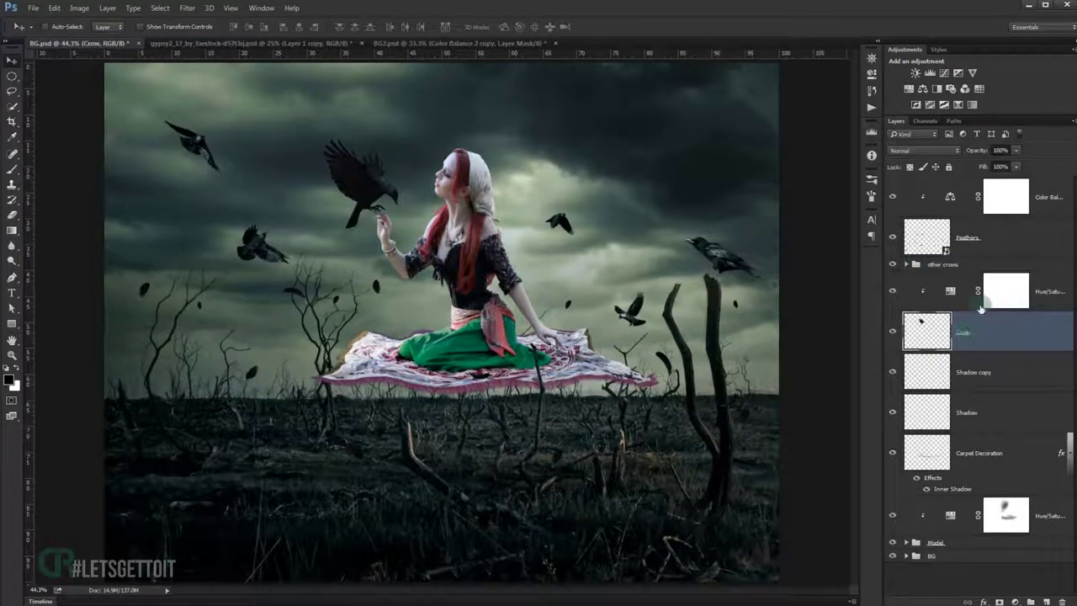
double_click(976, 373)
text(Crow shadow)
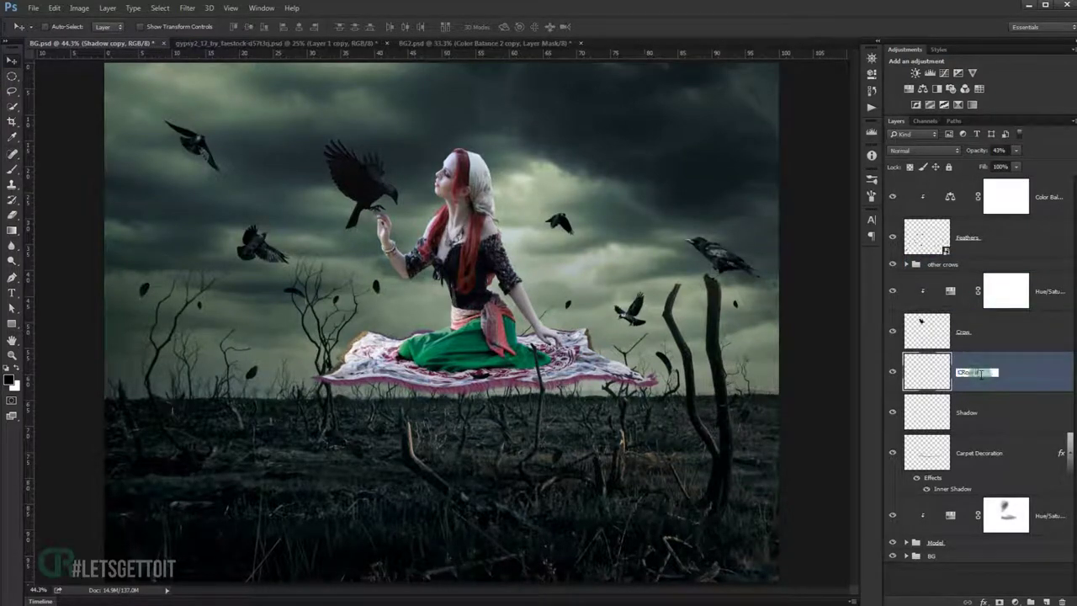
key(Tab)
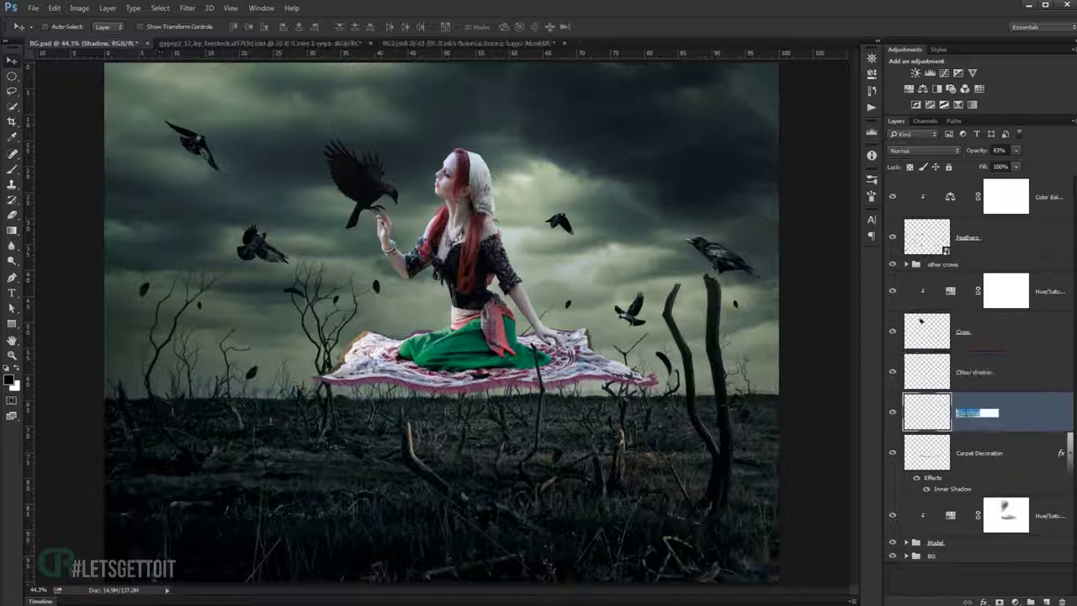
key(ctrl+v)
key(Return)
Group the crow and its shadow layers into a group named 'CRow'.
shift+click(1018, 339)
key(ctrl+g)
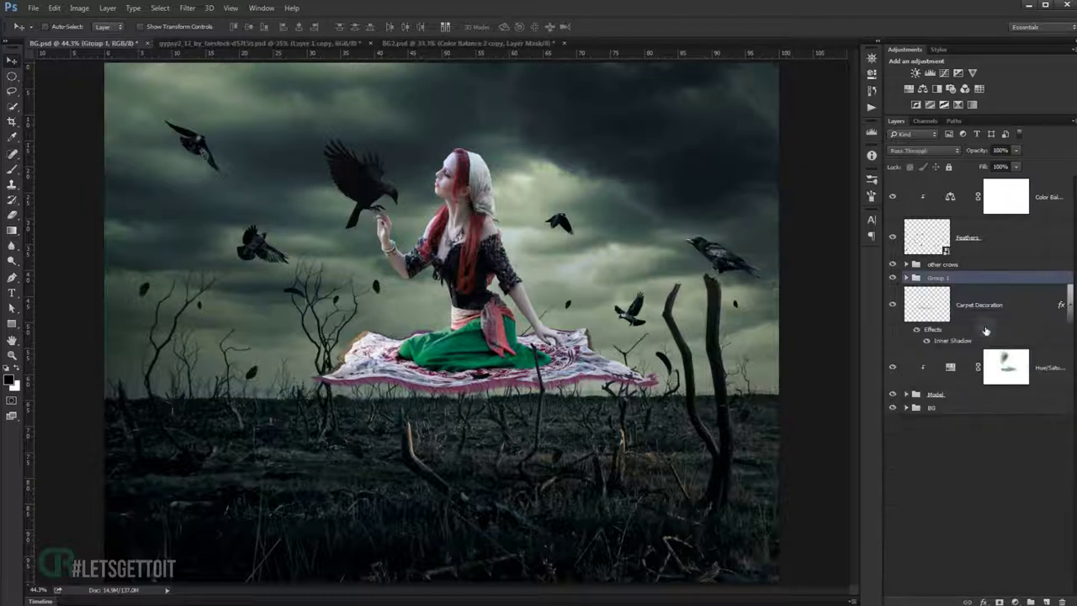
click(906, 278)
double_click(939, 278)
text(ow)
key(Return)
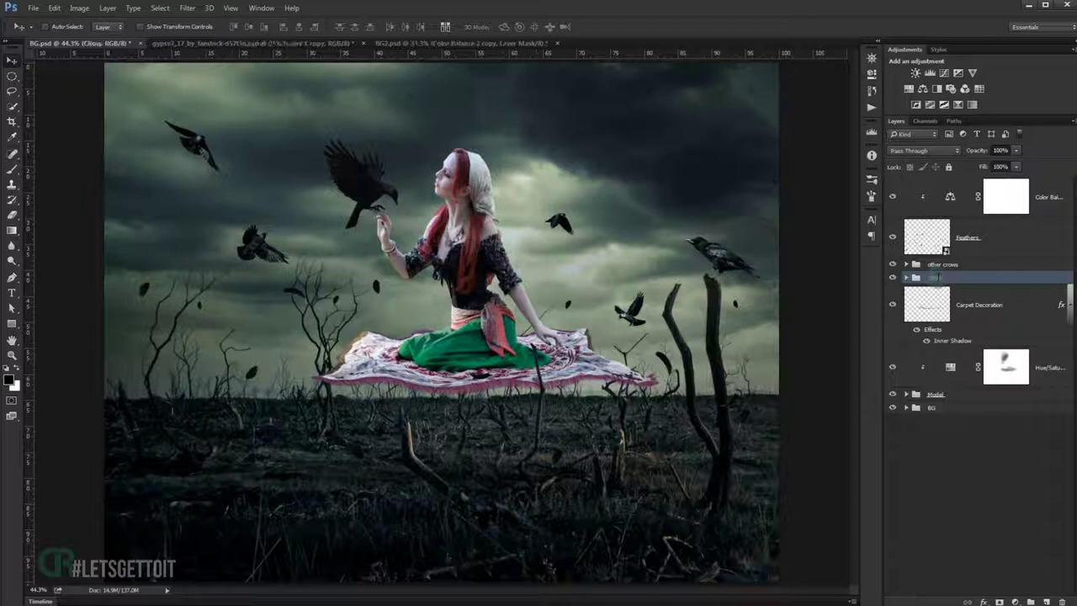
Compare the carpet decoration and CRow visibility, then select the Other crows layer.
click(1068, 304)
click(890, 303)
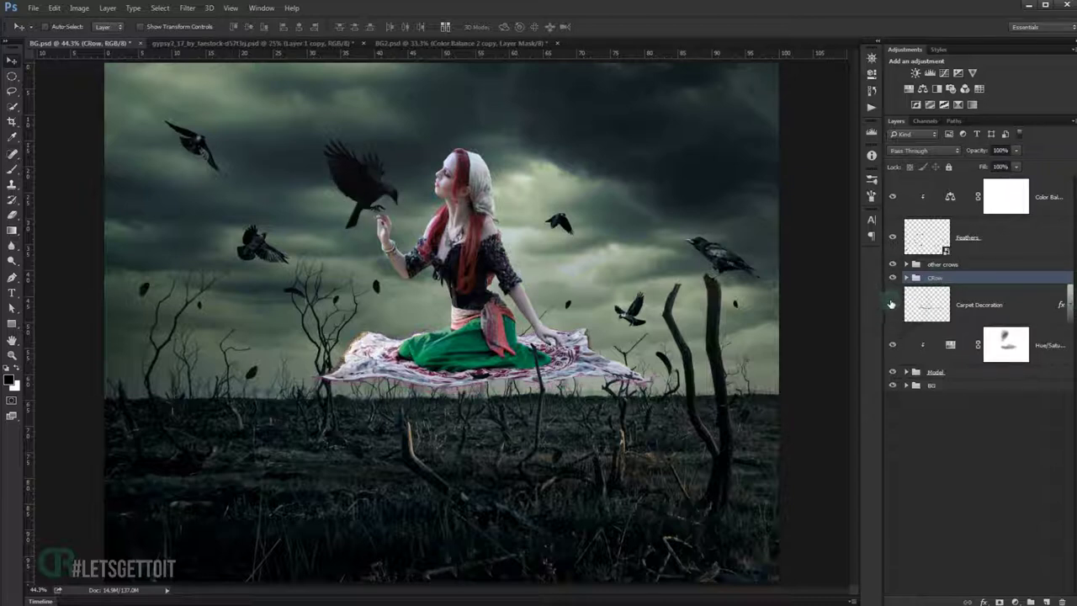
click(894, 278)
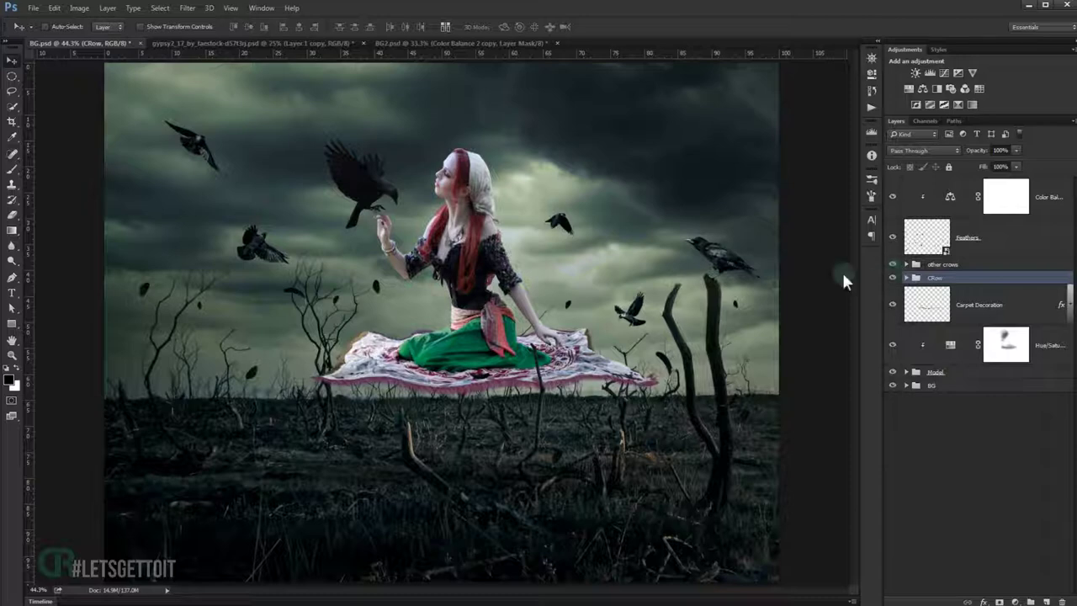
scroll(842, 277, up, 3)
click(907, 264)
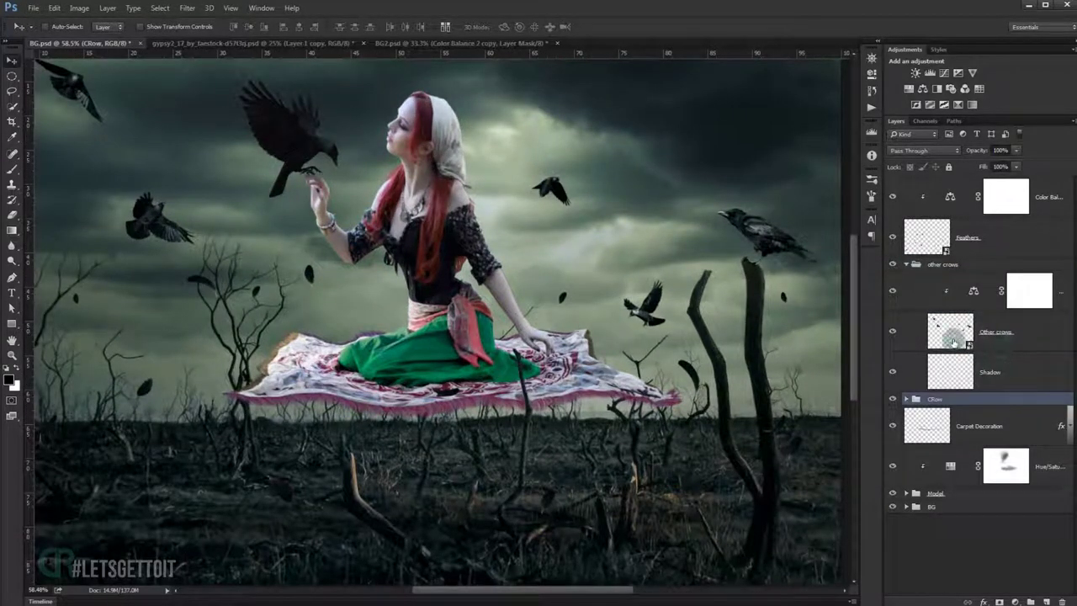
click(953, 335)
click(891, 331)
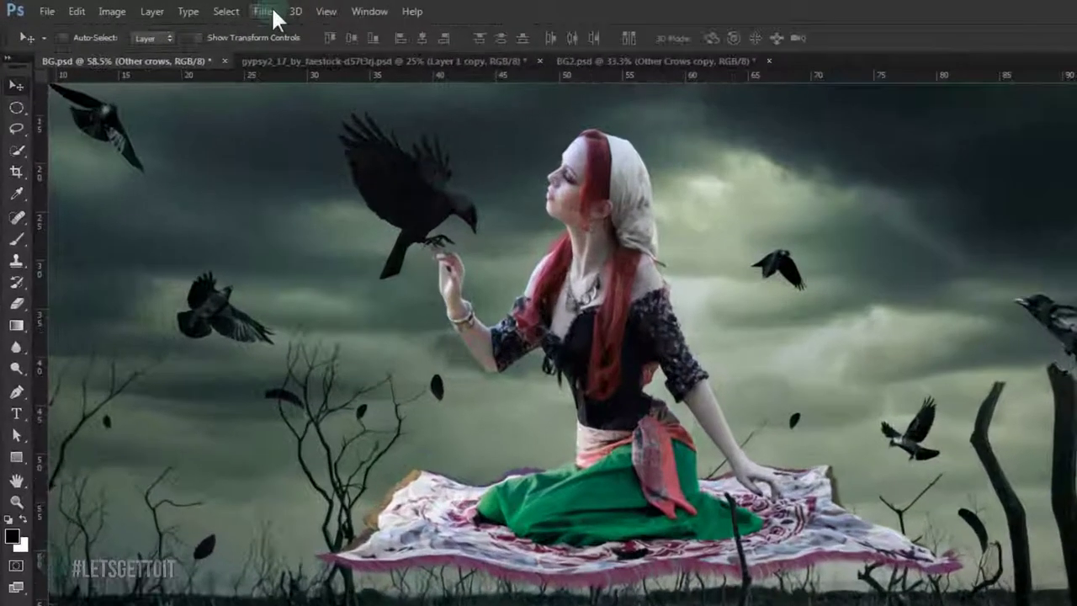
Apply a Motion Blur of 5° angle and 12 px distance to Other crows.
click(186, 8)
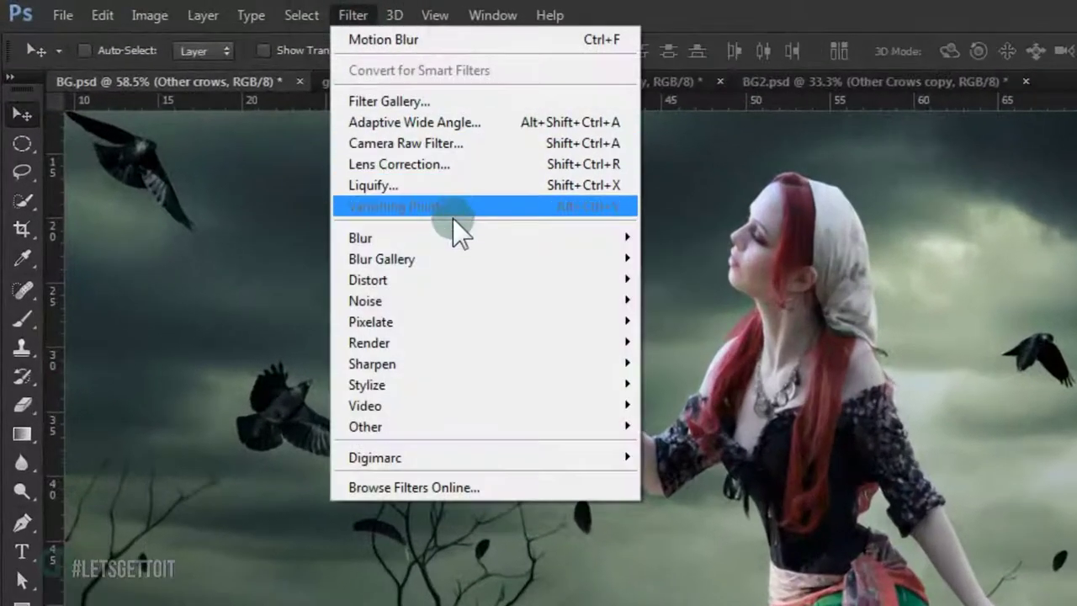
mouse_move(360, 238)
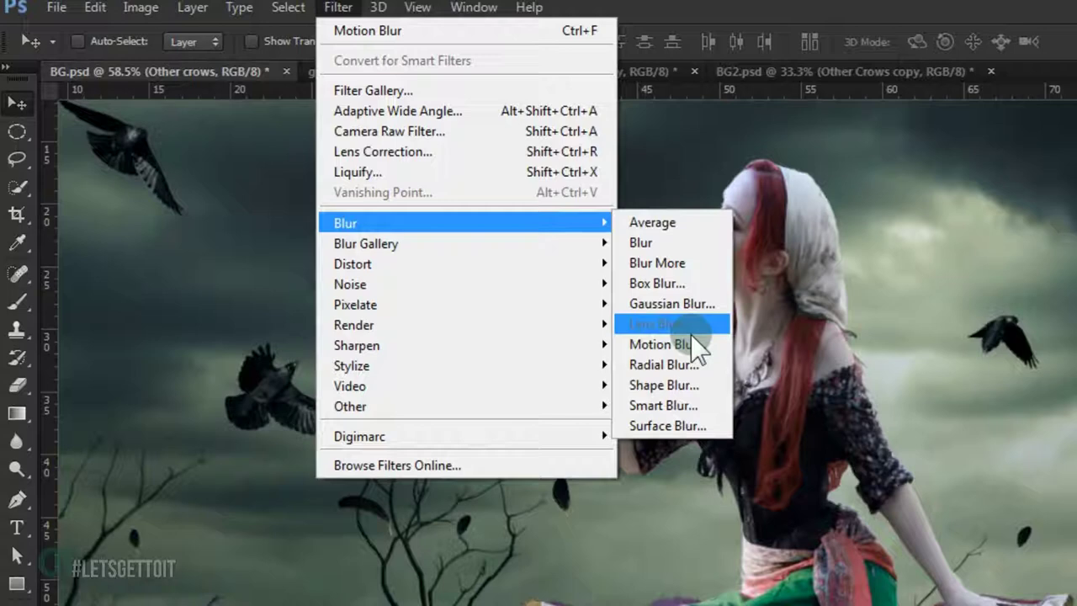
click(673, 344)
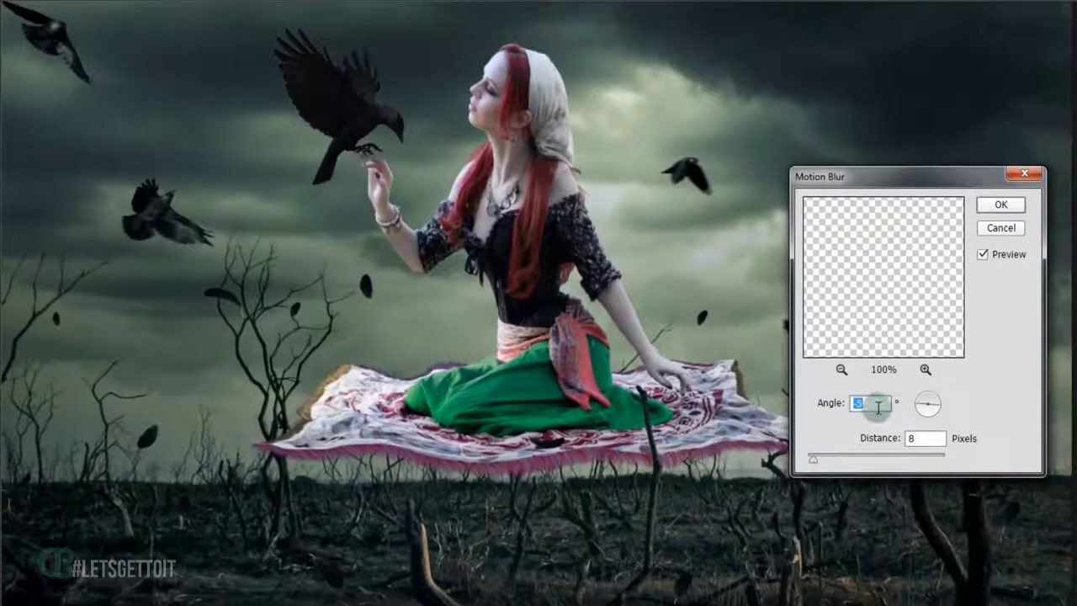
drag(909, 404, 915, 404)
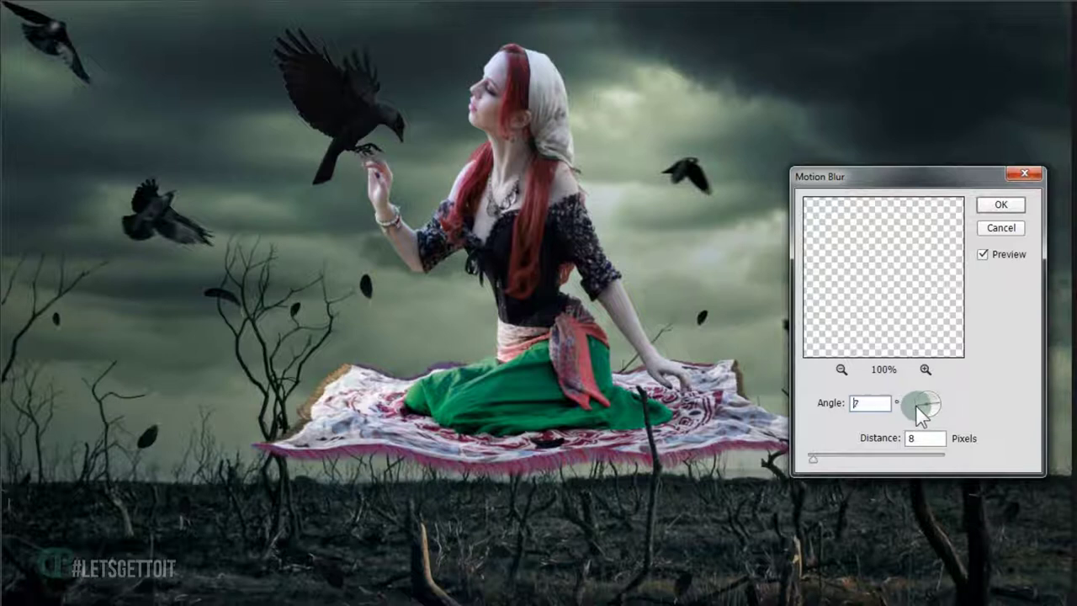
double_click(870, 403)
text(5)
drag(819, 461, 820, 462)
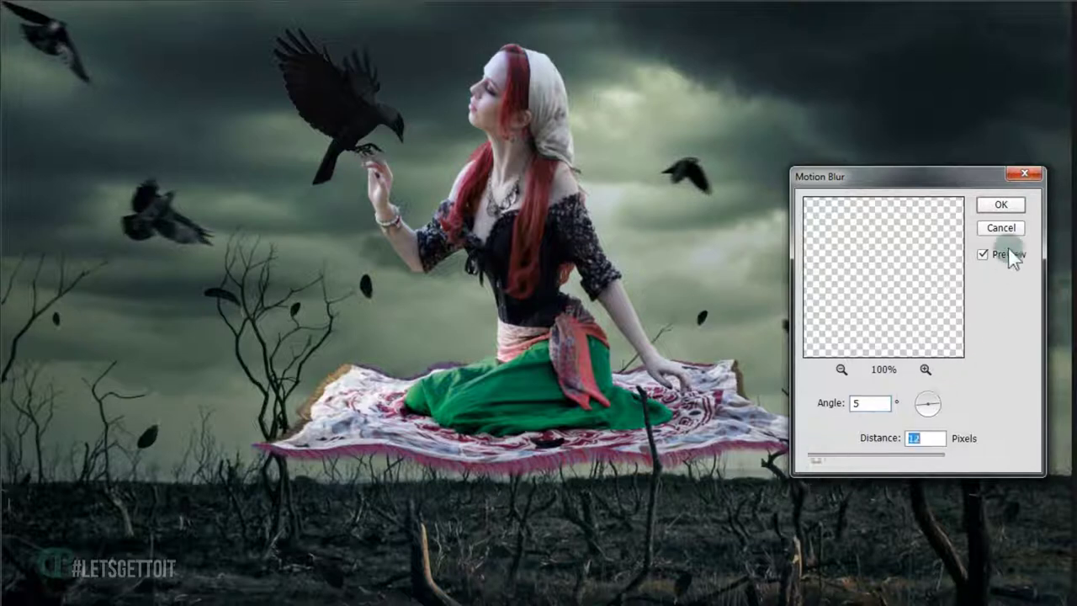
click(1000, 204)
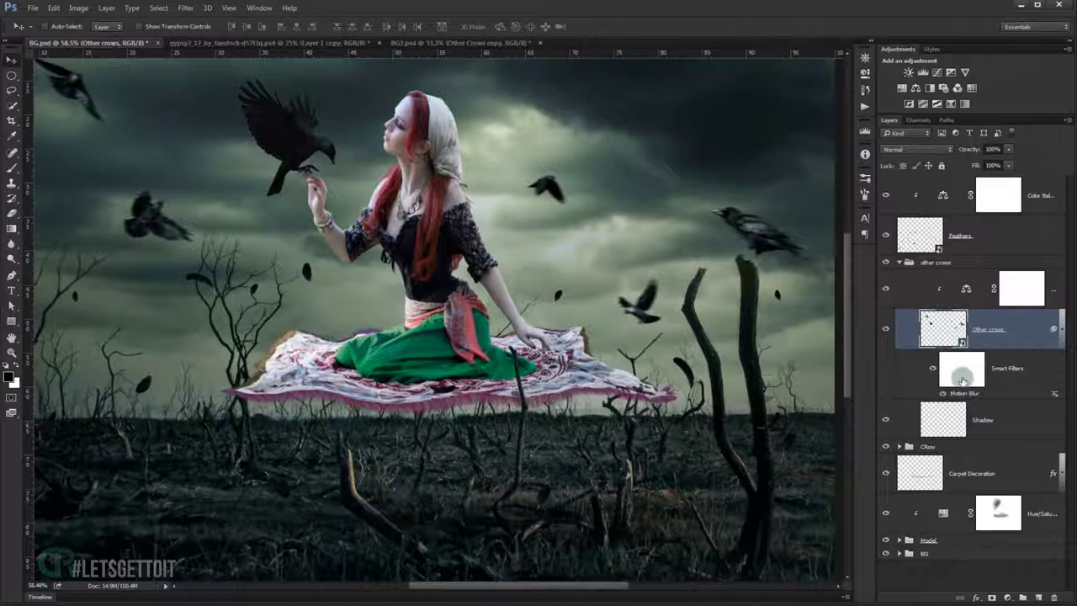
Invert the Other crows Motion Blur filter mask so the blur is hidden.
click(956, 377)
double_click(956, 374)
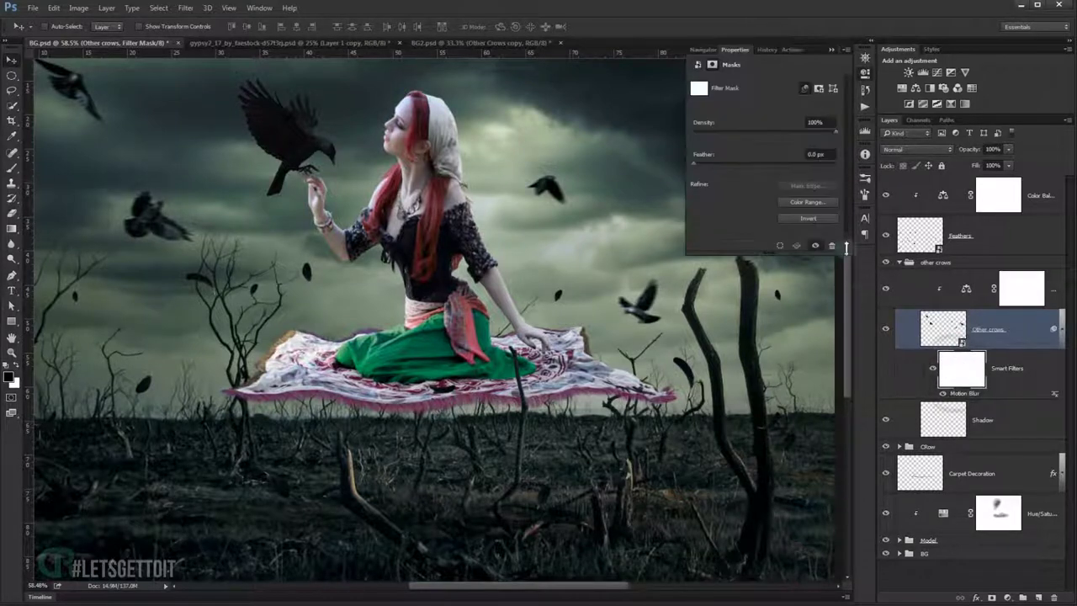
click(819, 217)
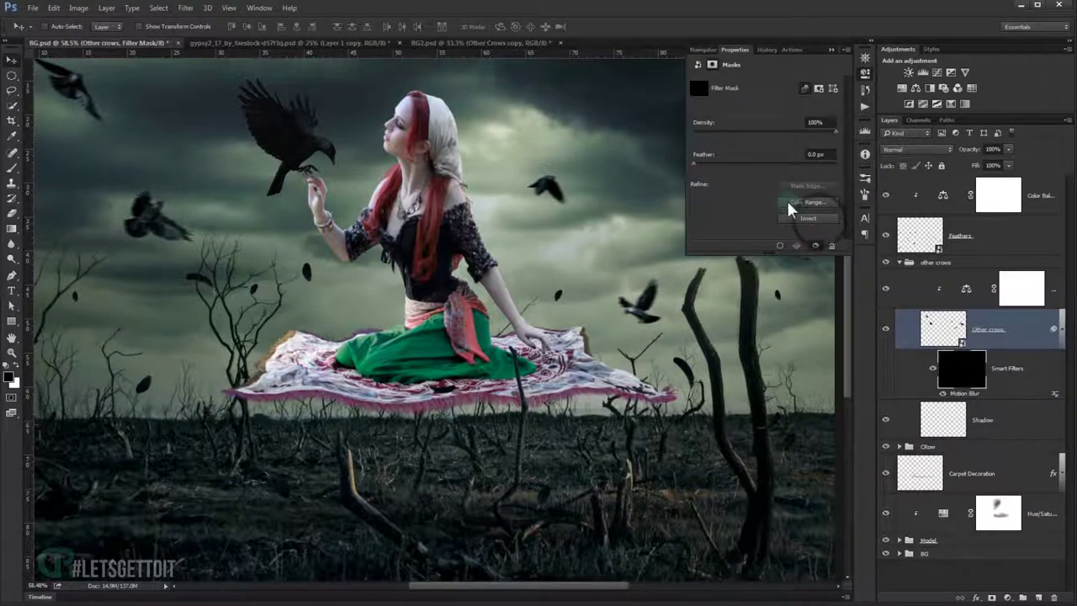
click(831, 50)
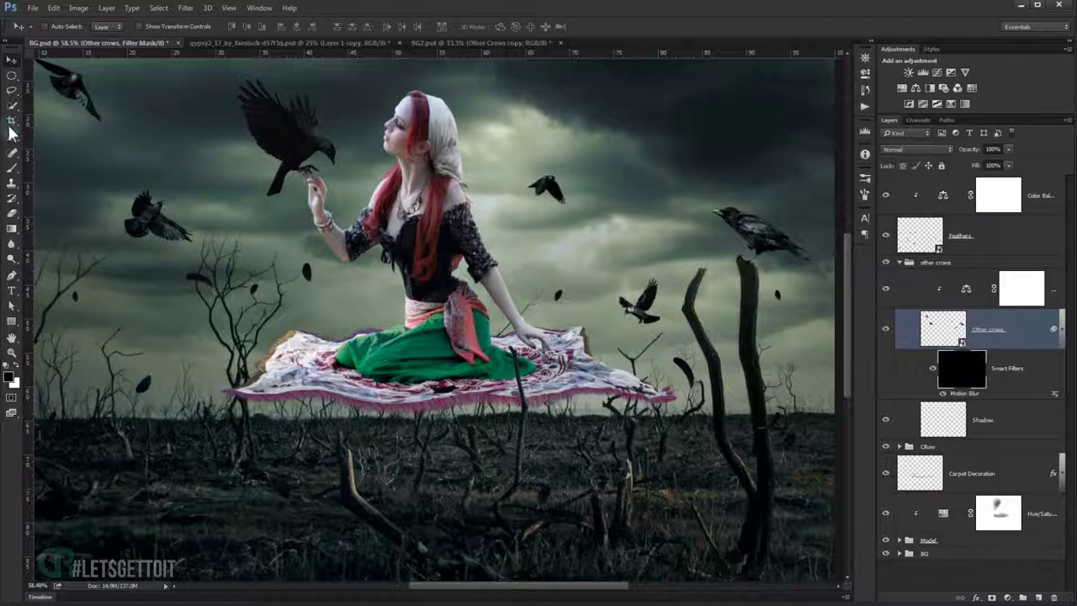
Paint white on the mask with a soft brush to restore blur on a crow's wing tip.
click(12, 167)
scroll(253, 239, up, 3)
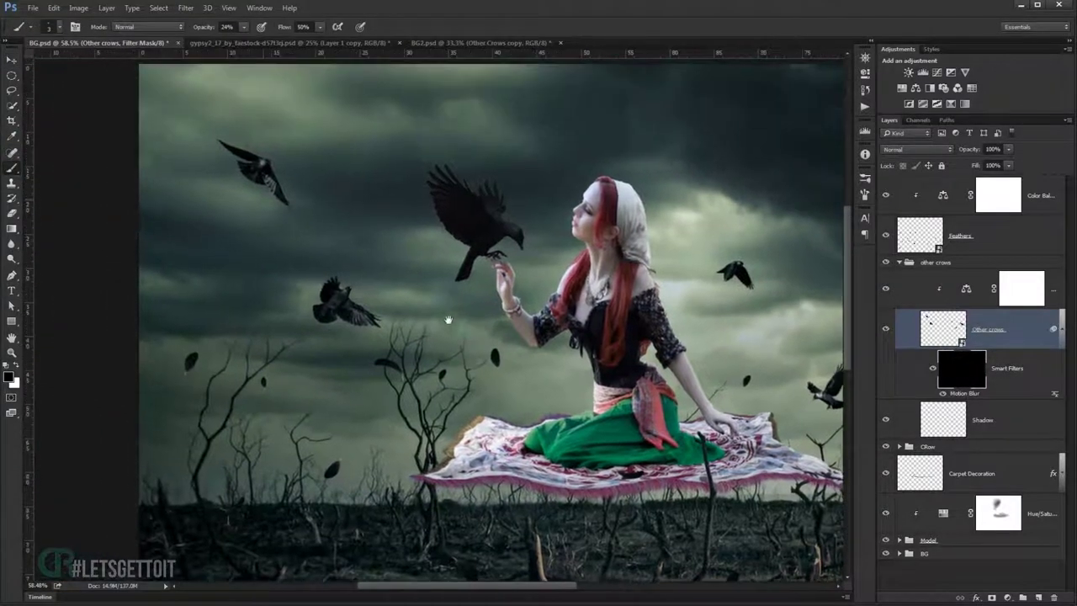
scroll(227, 174, up, 2)
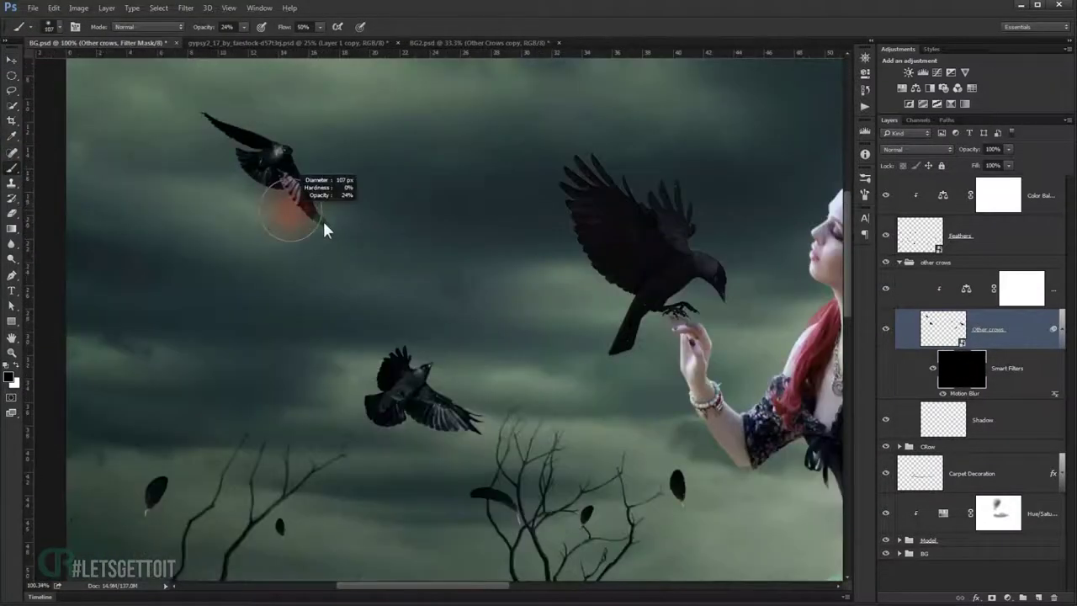
scroll(311, 218, up, 1)
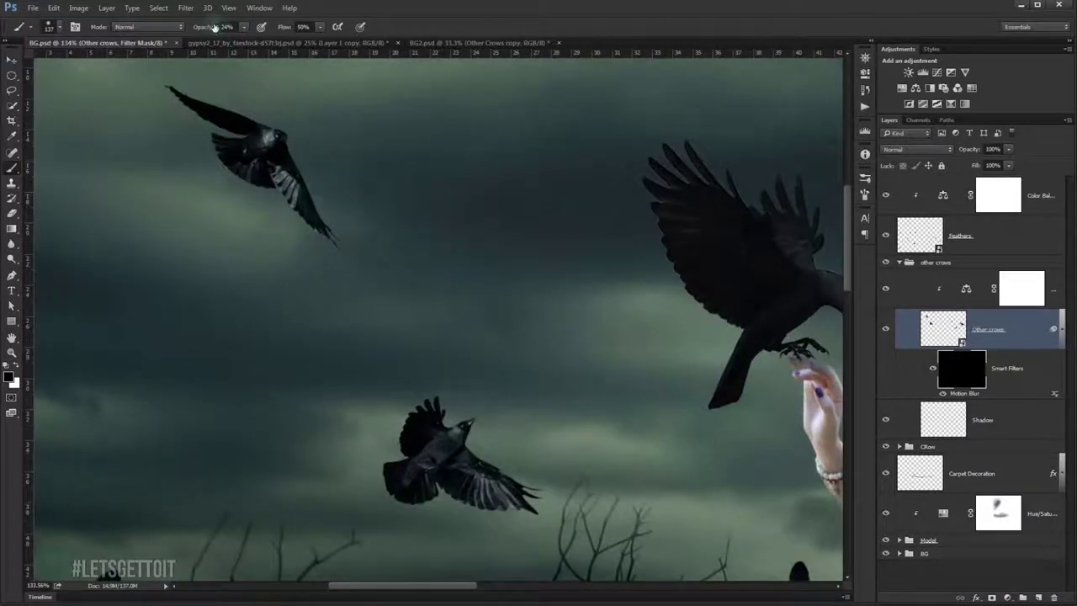
drag(214, 27, 221, 28)
scroll(334, 233, up, 1)
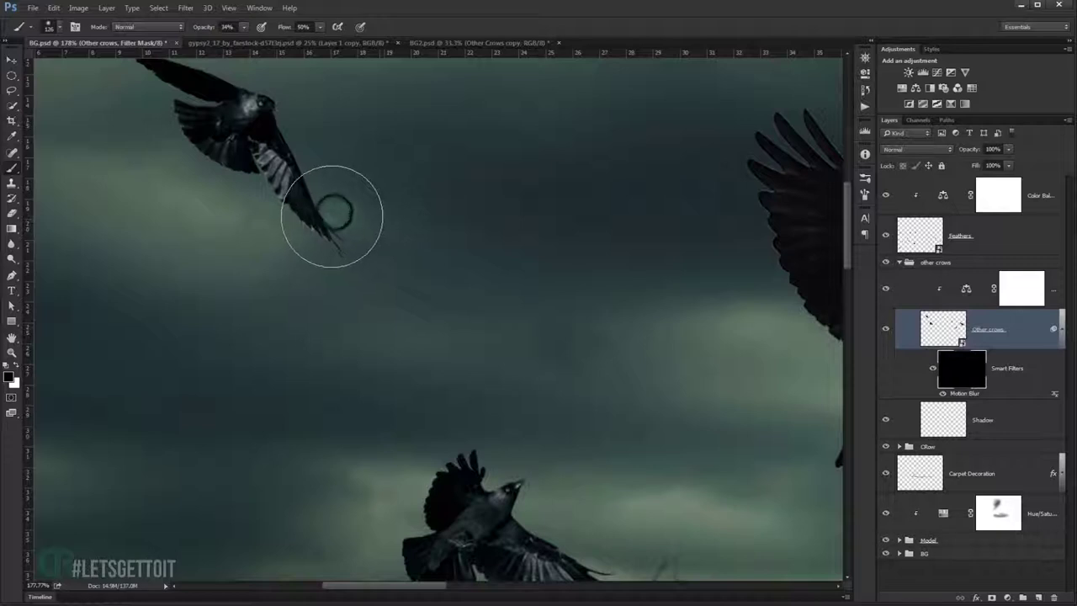
mouse_move(332, 216)
mouse_down()
mouse_move(320, 241)
mouse_move(300, 233)
mouse_move(308, 205)
mouse_move(294, 207)
mouse_move(295, 180)
mouse_move(308, 216)
mouse_up()
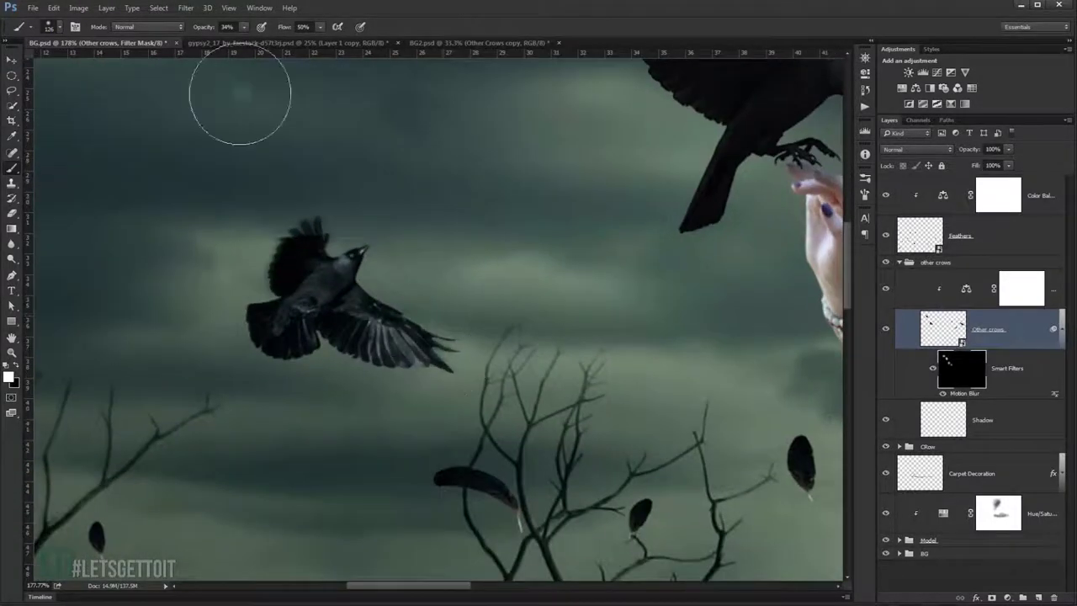
key(6)
Review the crows near the woman's hand, then reselect the Other crows layer and collapse its group.
drag(451, 493, 175, 491)
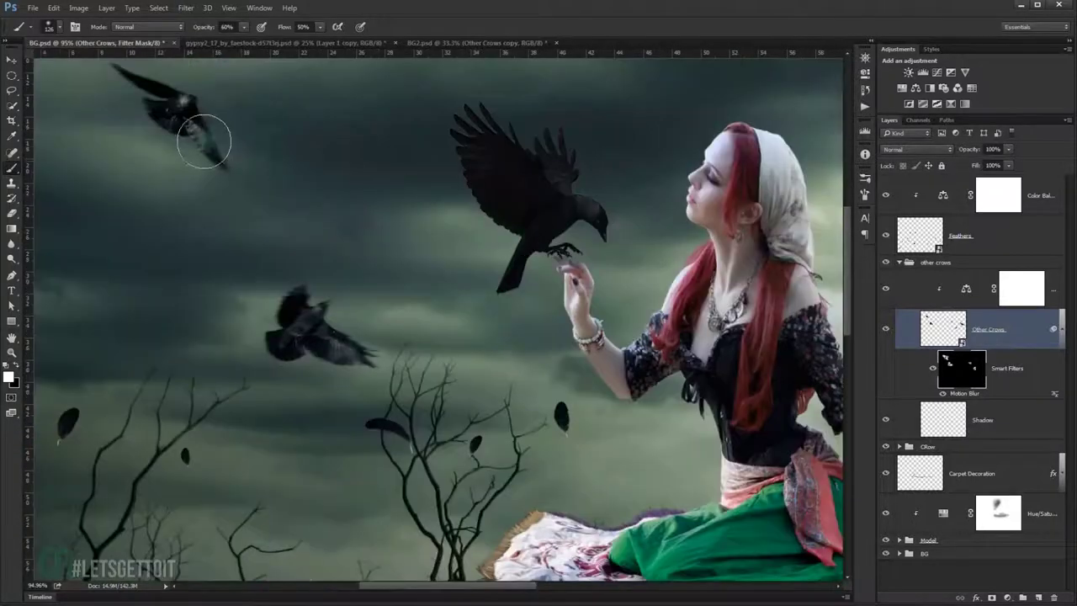
scroll(210, 152, down, 1)
scroll(224, 173, down, 1)
scroll(249, 200, down, 1)
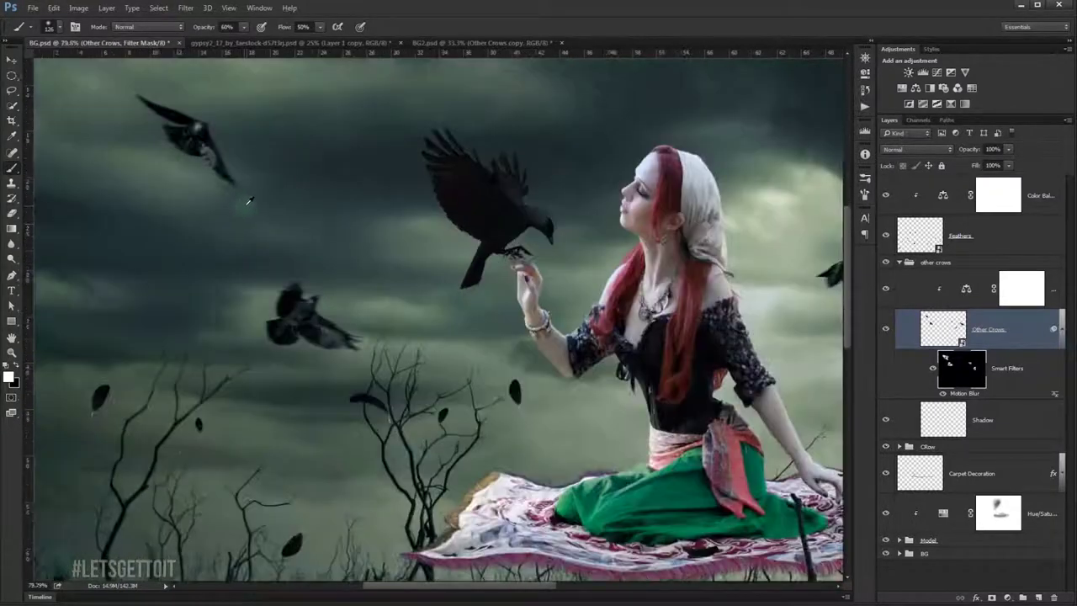
scroll(249, 200, down, 2)
scroll(273, 211, down, 1)
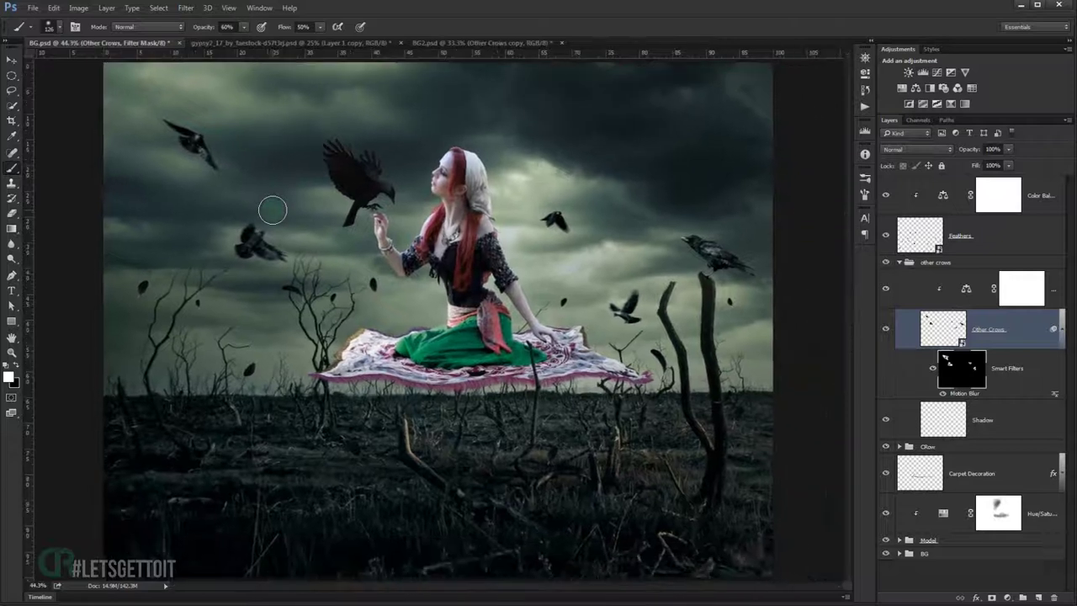
click(933, 373)
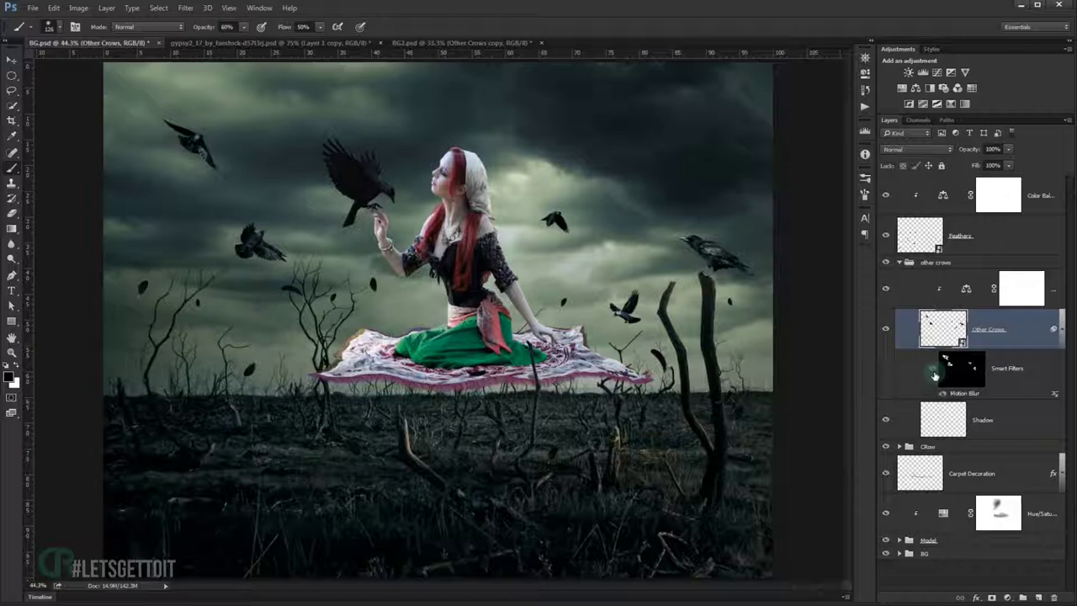
click(899, 262)
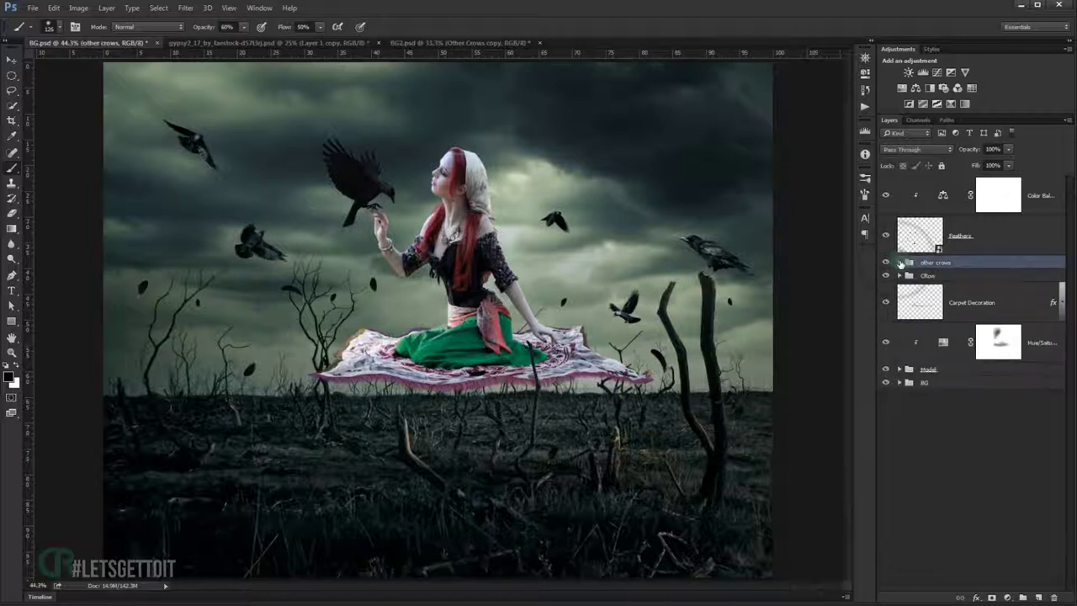
Apply a Motion Blur with a new angle to the Feathers smart object.
click(956, 235)
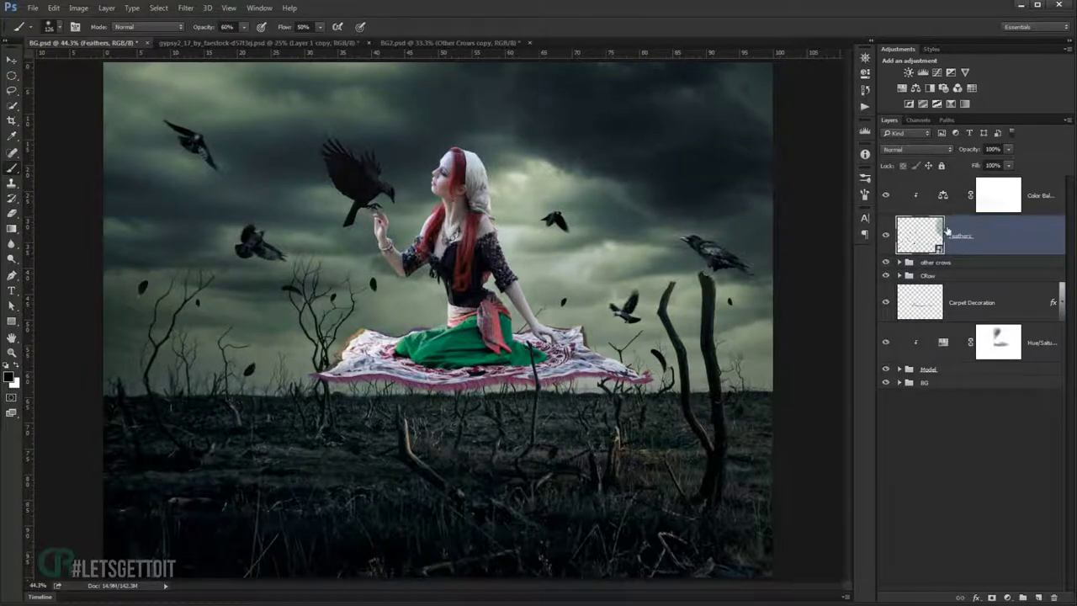
click(185, 9)
mouse_move(190, 124)
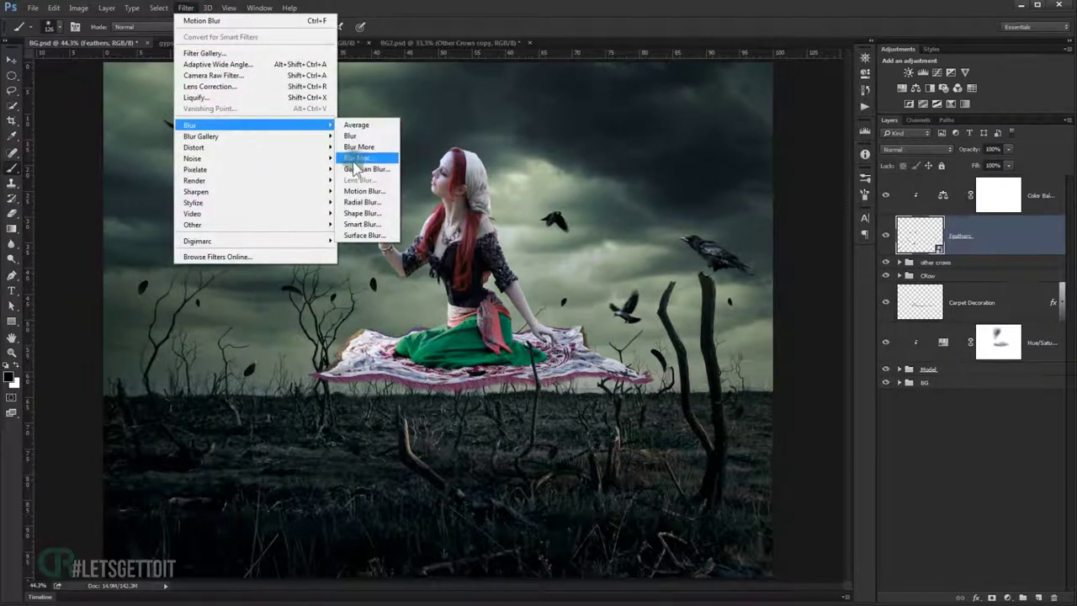
click(361, 191)
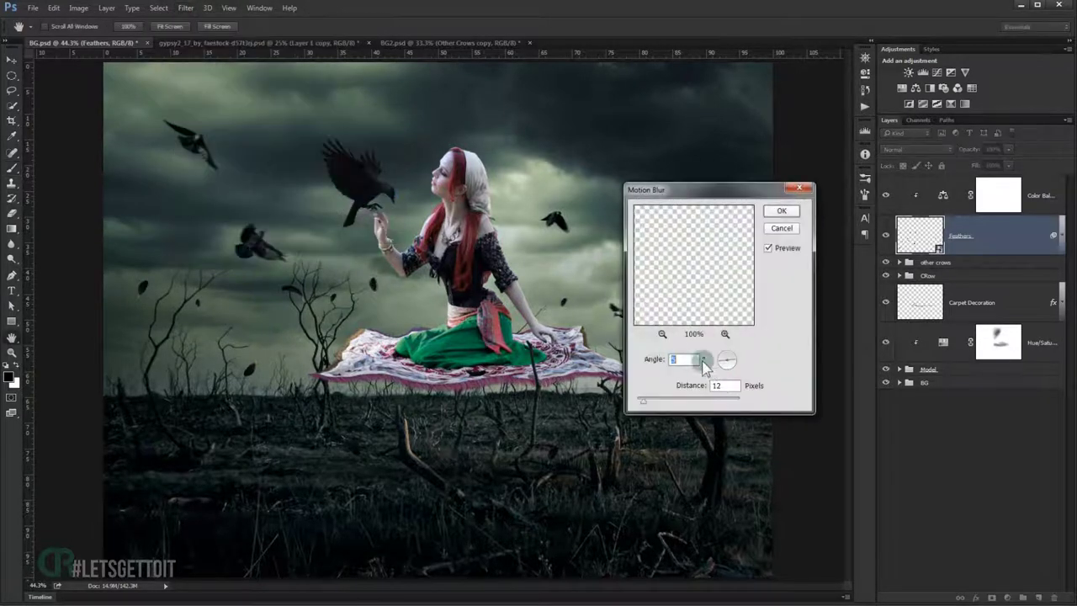
click(722, 362)
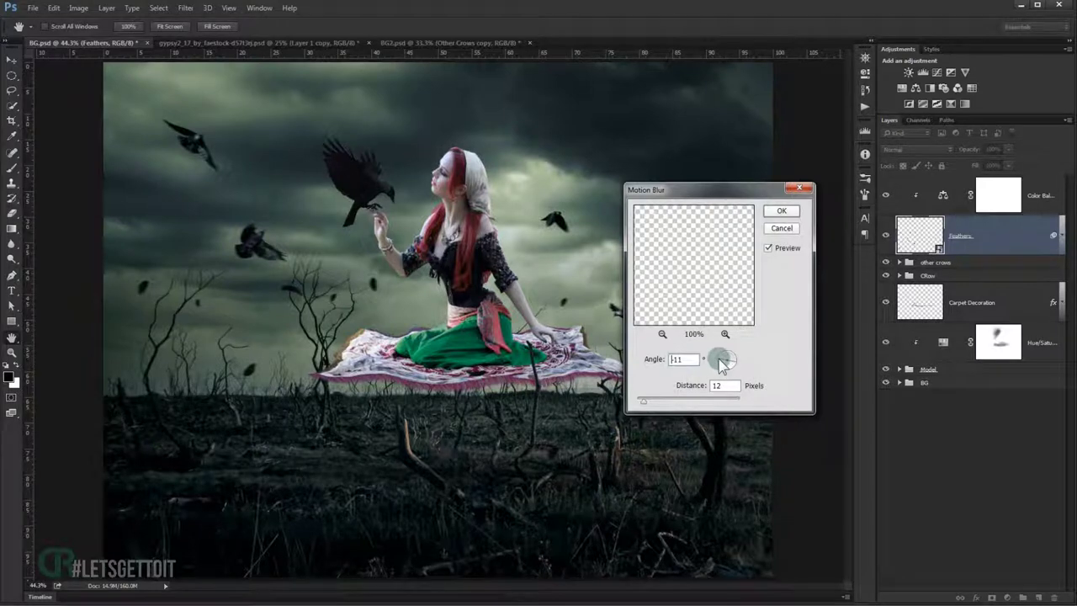
drag(722, 362, 747, 360)
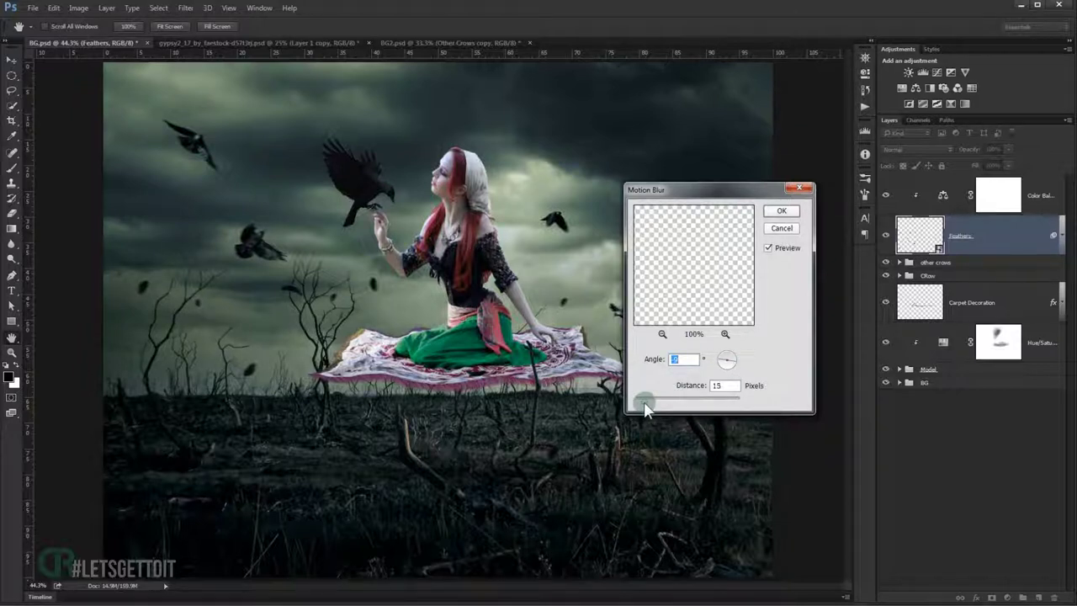
click(782, 211)
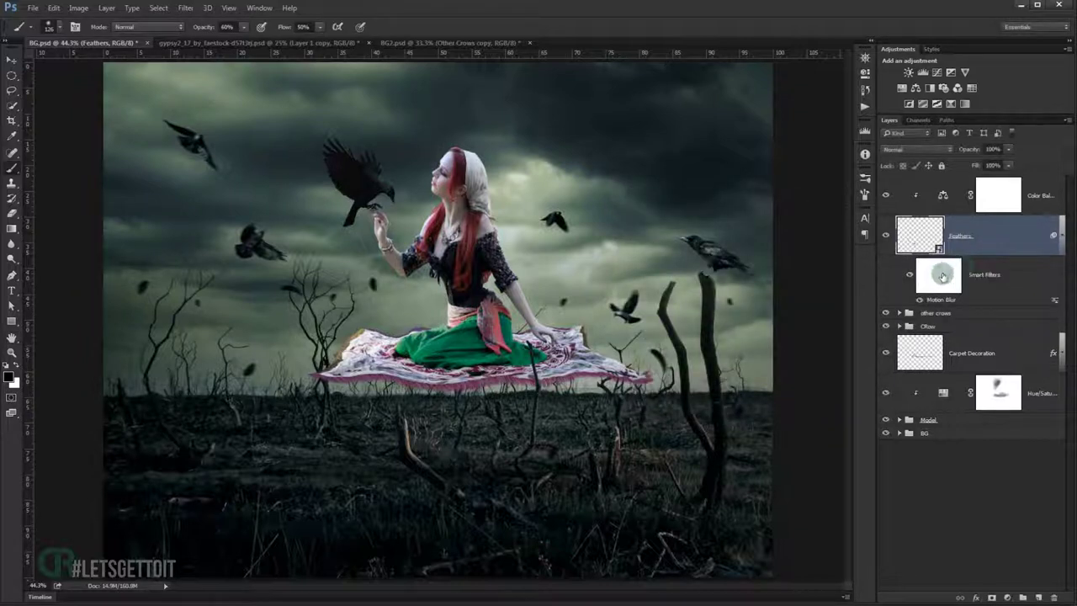
Invert the feathers' filter mask and paint blur back onto the feather beside the woman's arm.
double_click(937, 272)
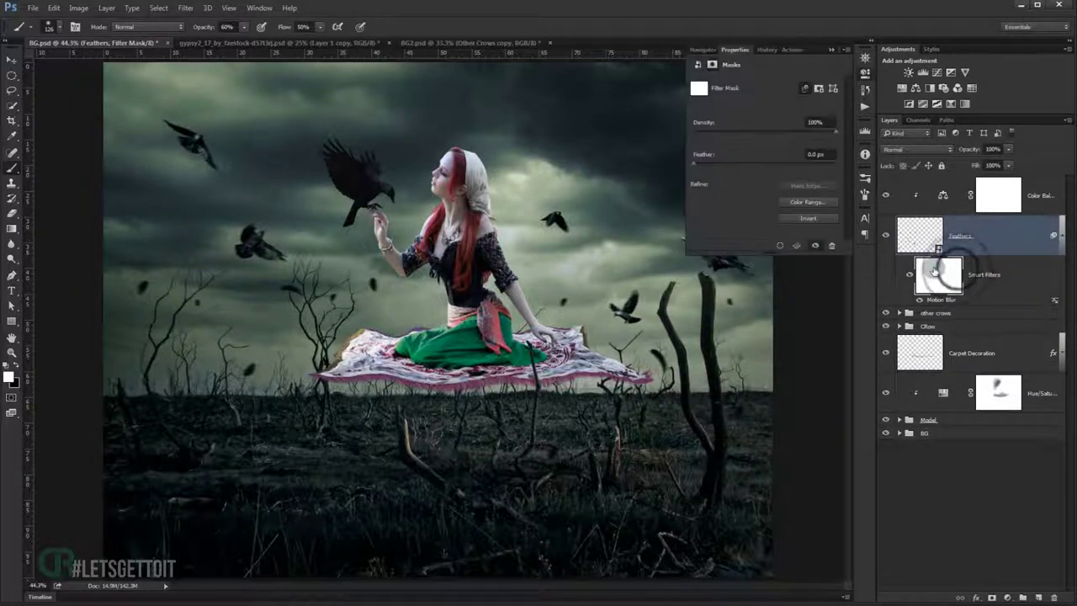
click(808, 218)
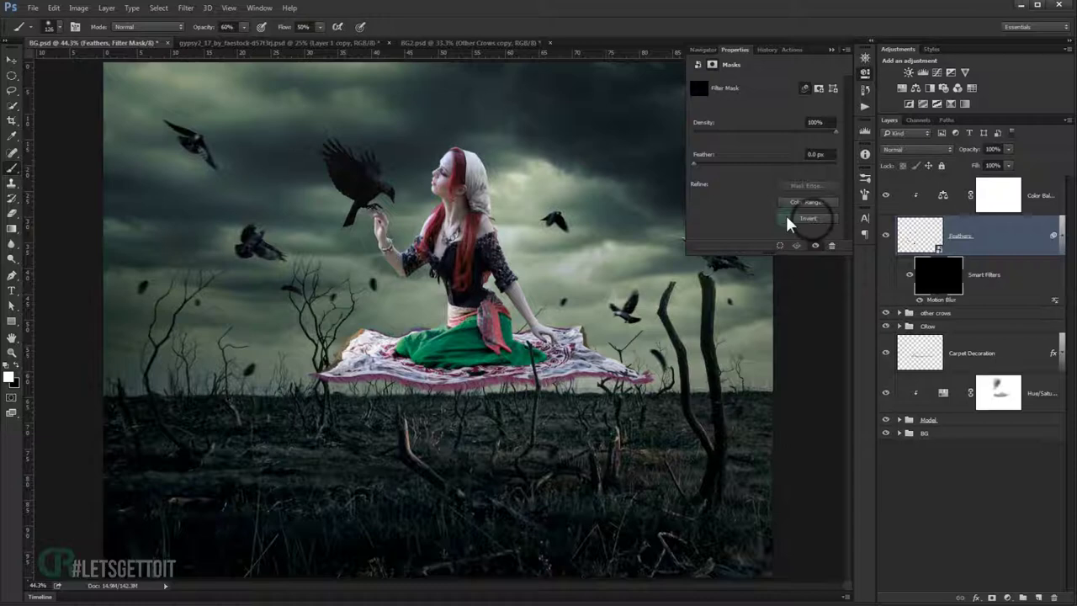
click(829, 51)
scroll(599, 300, up, 2)
scroll(599, 300, up, 2)
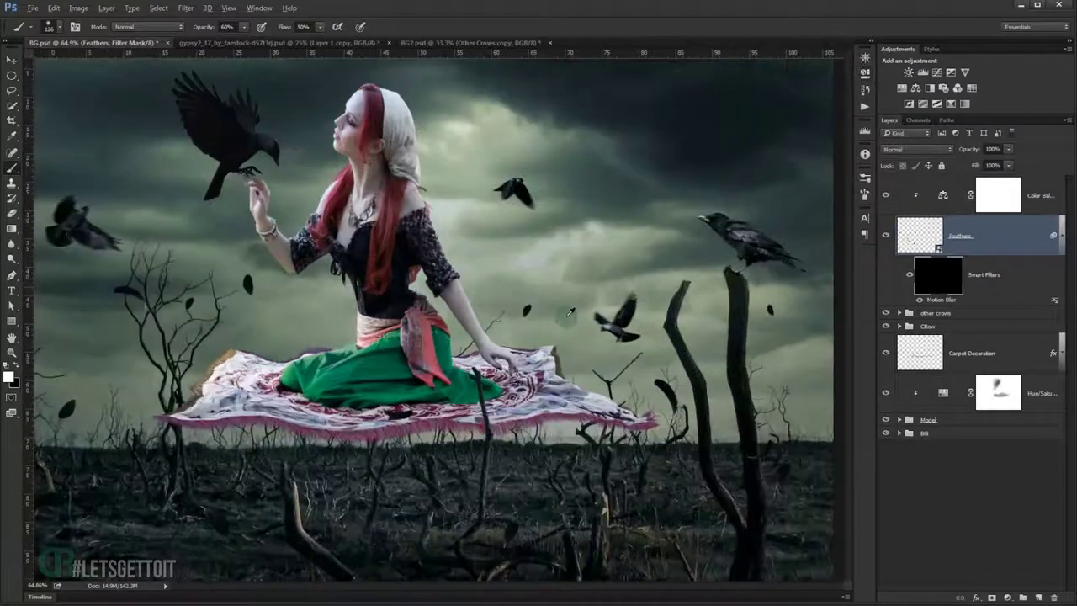
scroll(600, 299, up, 4)
scroll(487, 335, up, 1)
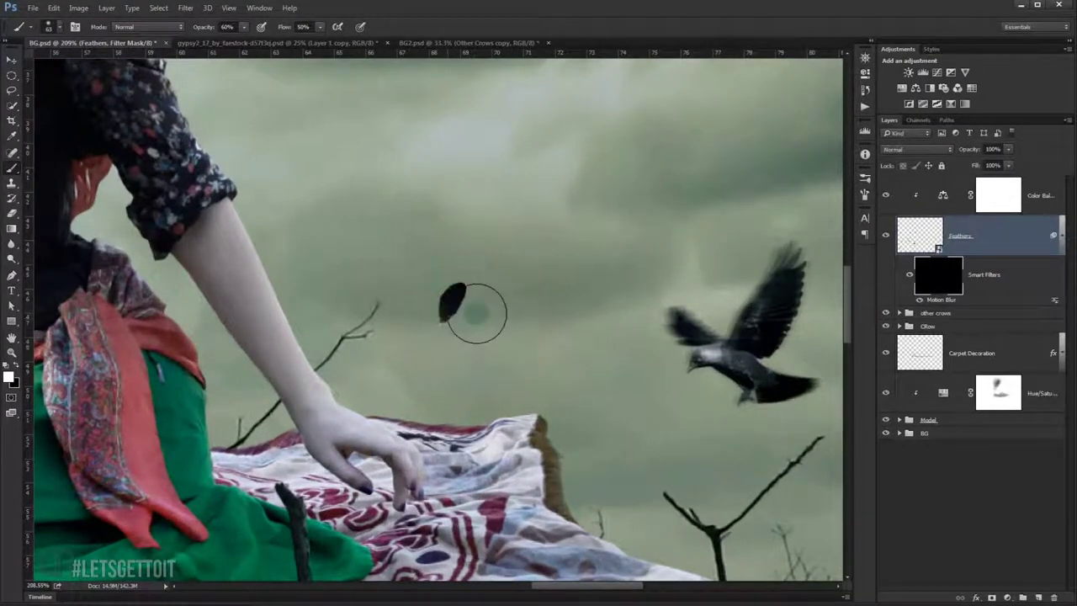
drag(468, 314, 465, 296)
Paint blur onto a falling feather above the dead ground, then collapse the Feathers filter rows.
scroll(465, 296, down, 1)
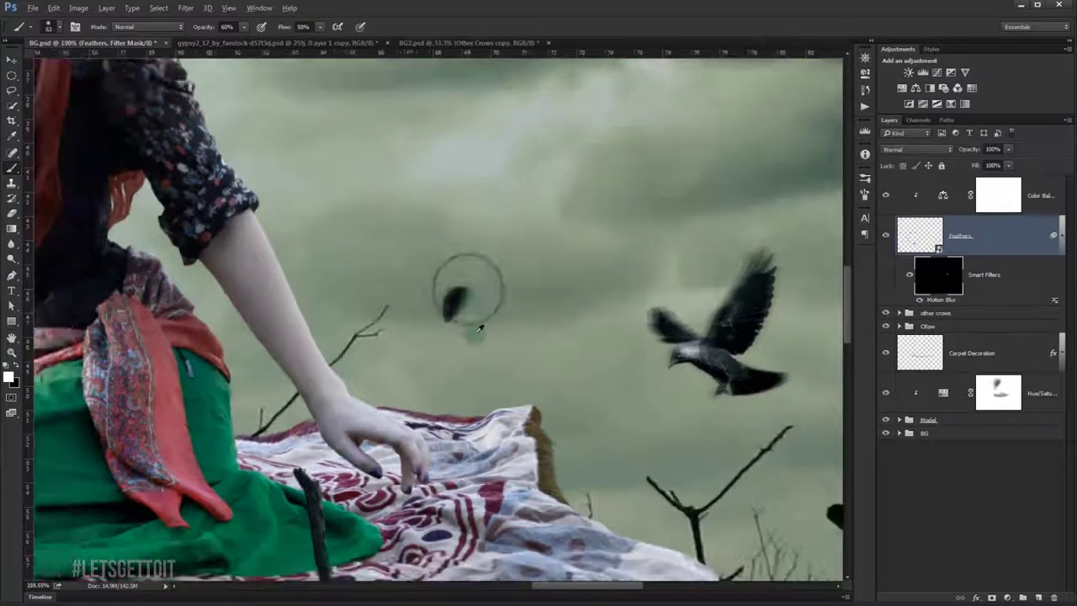
scroll(465, 297, down, 4)
scroll(471, 321, up, 1)
scroll(459, 294, up, 1)
scroll(448, 267, up, 2)
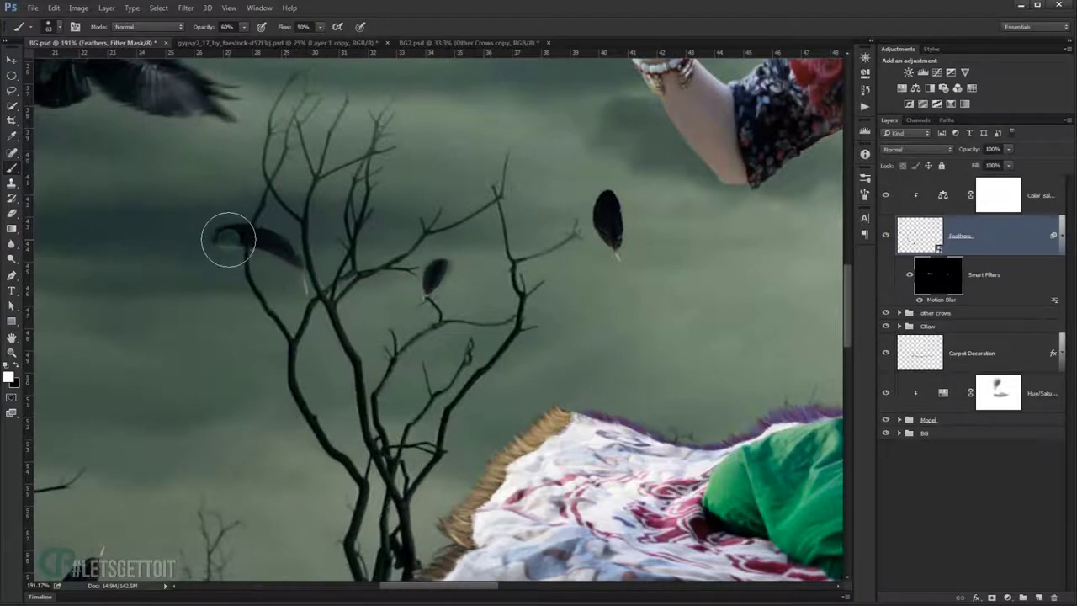
scroll(238, 286, down, 2)
scroll(337, 378, up, 1)
scroll(426, 368, up, 1)
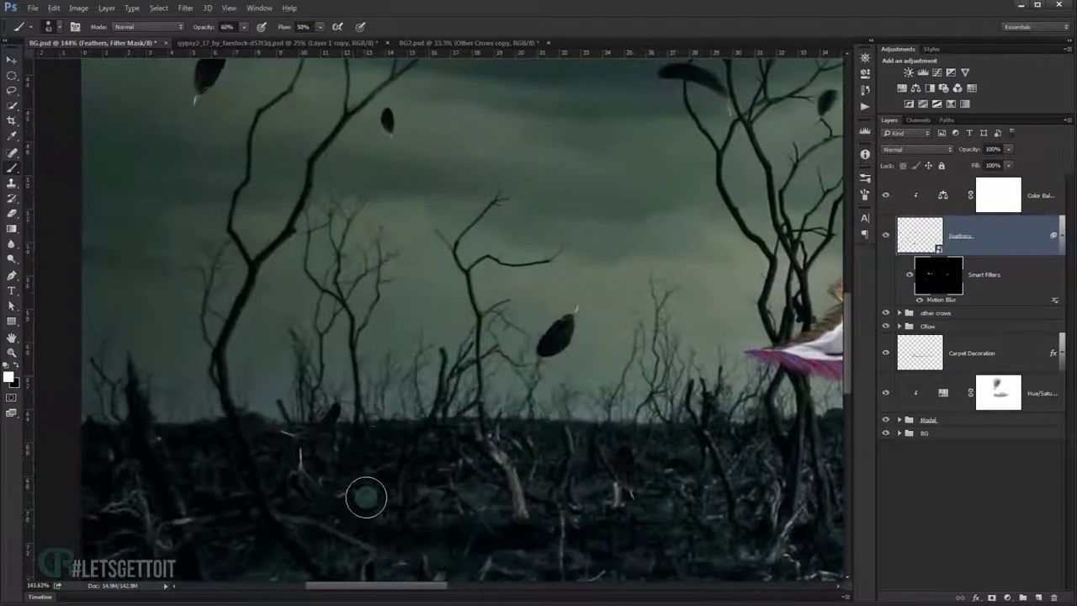
scroll(512, 385, up, 1)
mouse_move(390, 331)
mouse_down()
mouse_move(447, 281)
mouse_move(454, 287)
mouse_up()
scroll(421, 336, down, 2)
scroll(395, 371, down, 2)
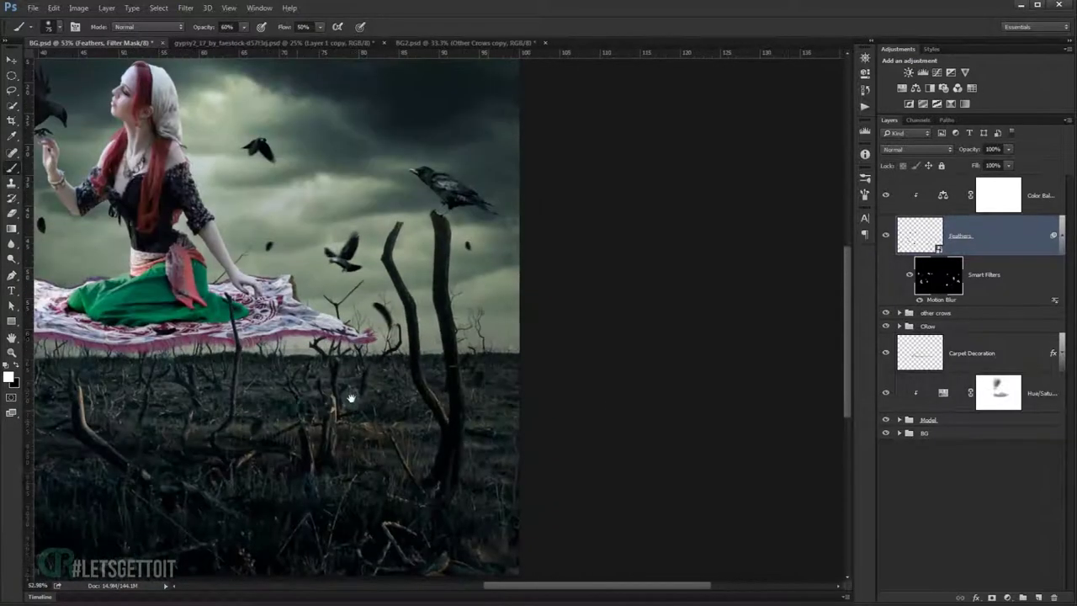
scroll(379, 390, up, 1)
scroll(379, 390, down, 1)
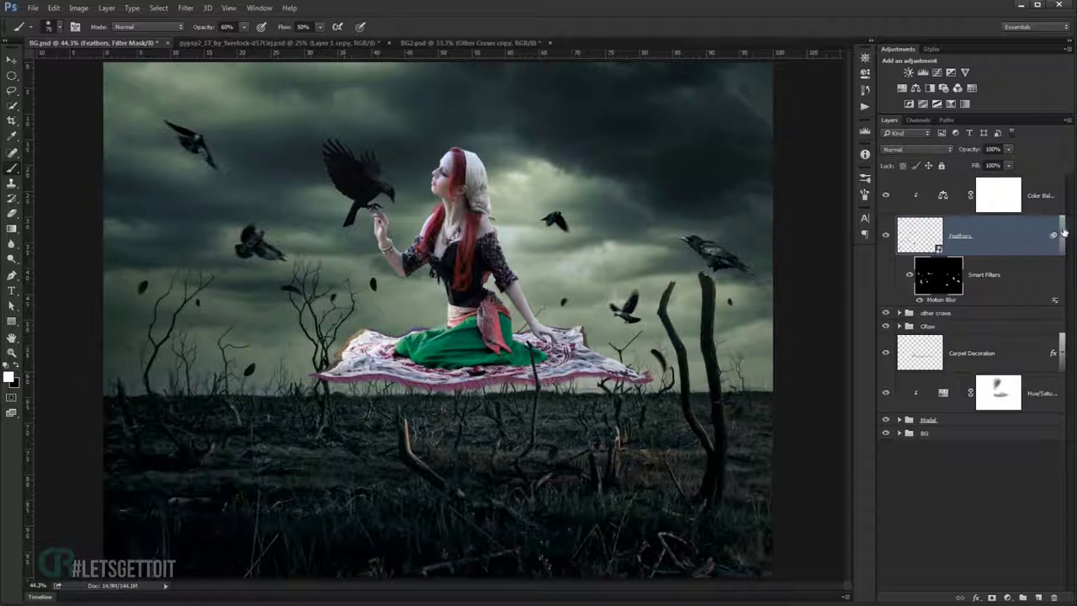
click(1062, 233)
Convert the Crow layer inside the CRow group to a smart object.
click(900, 276)
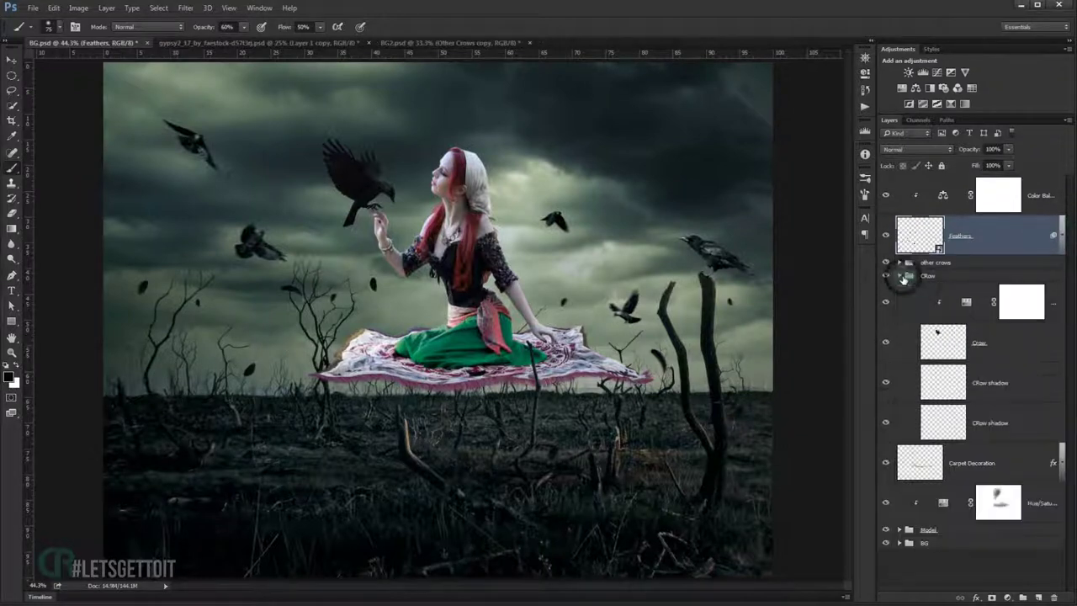
click(953, 345)
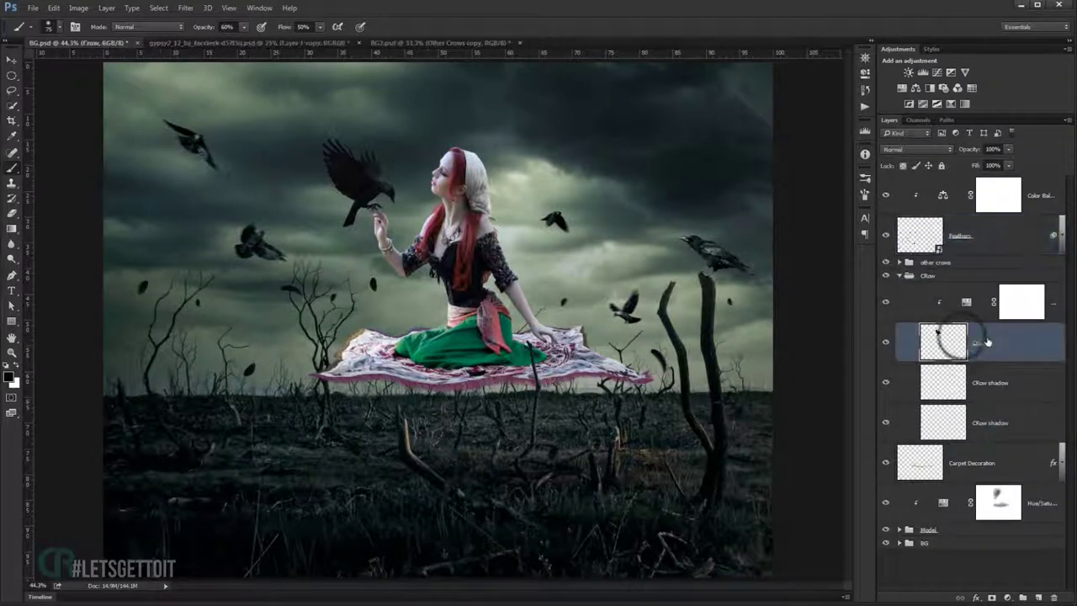
right_click(1001, 343)
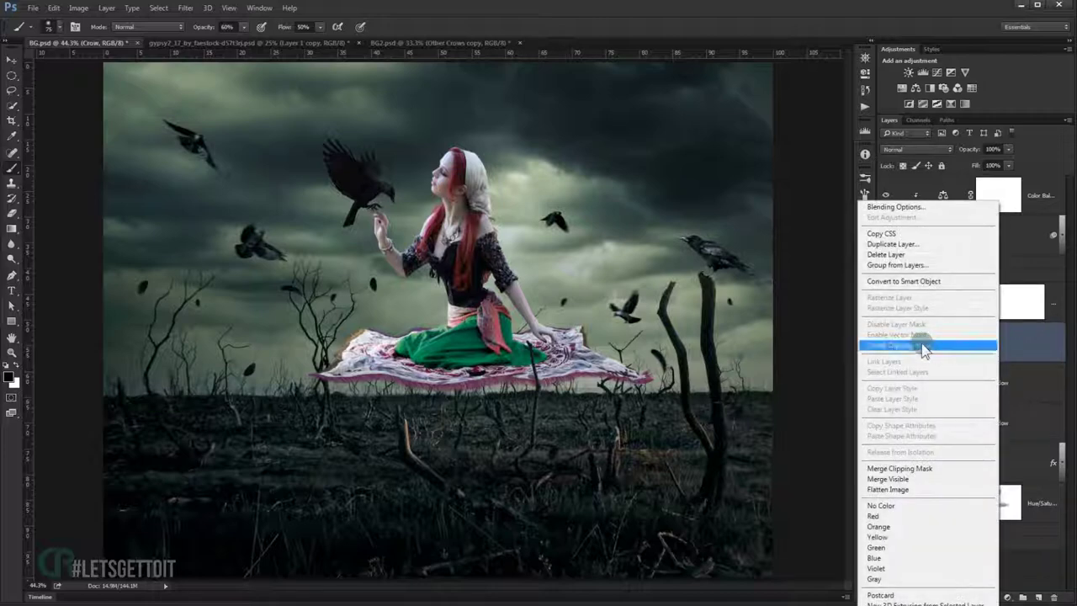
click(906, 283)
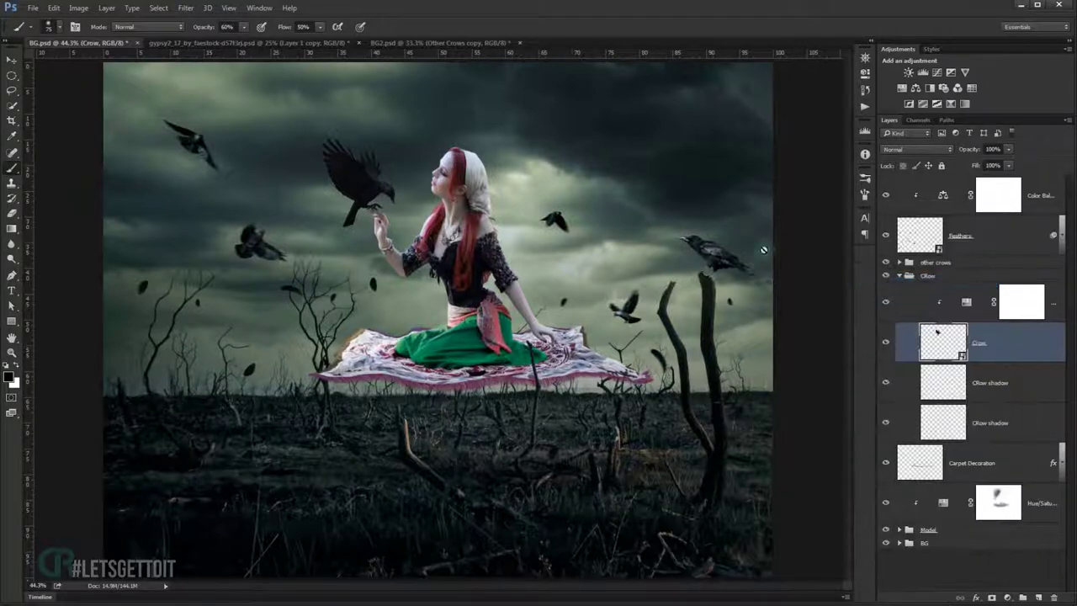
Apply a horizontal (0°) Motion Blur to the Crow with a slightly increased distance.
click(188, 8)
mouse_move(191, 124)
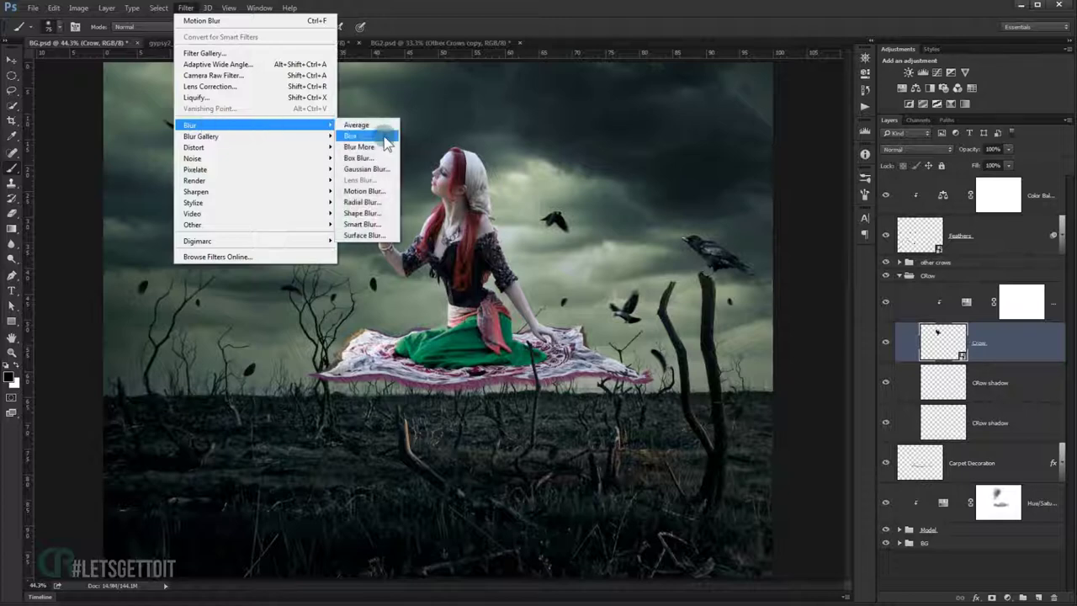
click(361, 191)
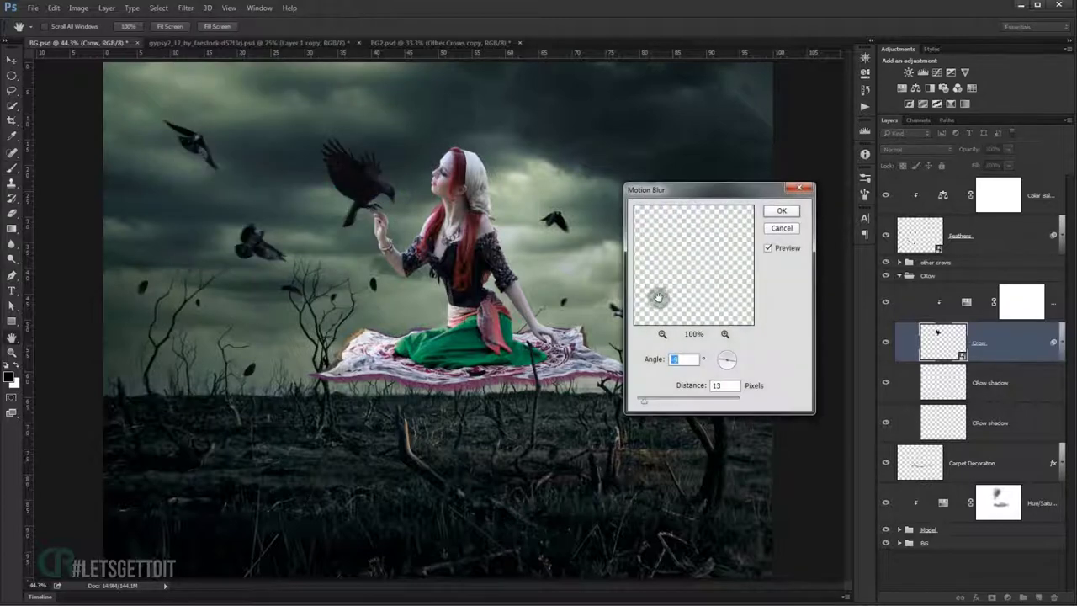
click(735, 361)
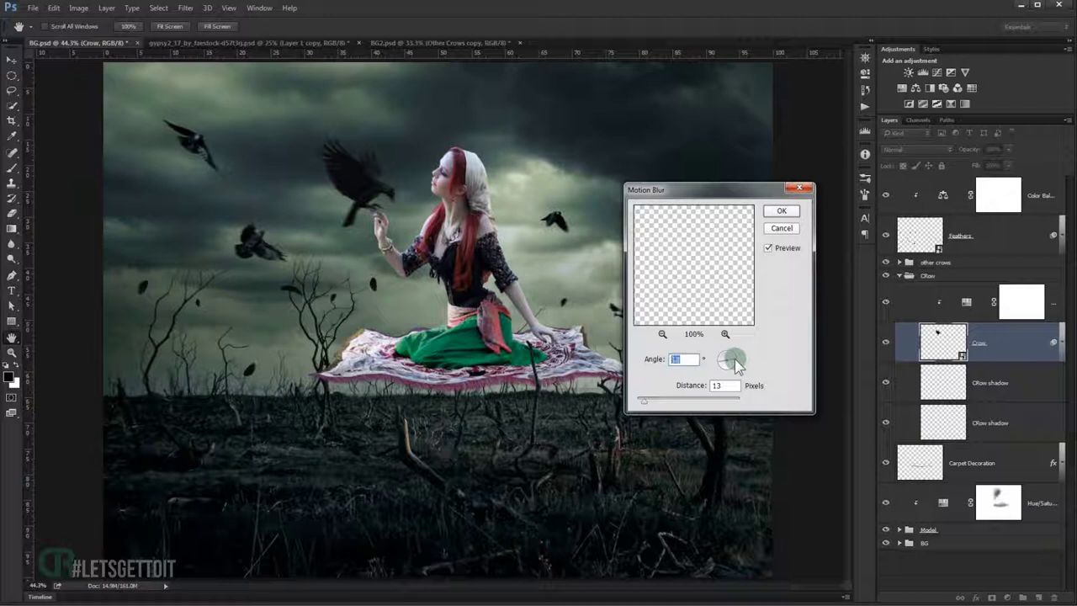
click(735, 361)
drag(648, 404, 649, 409)
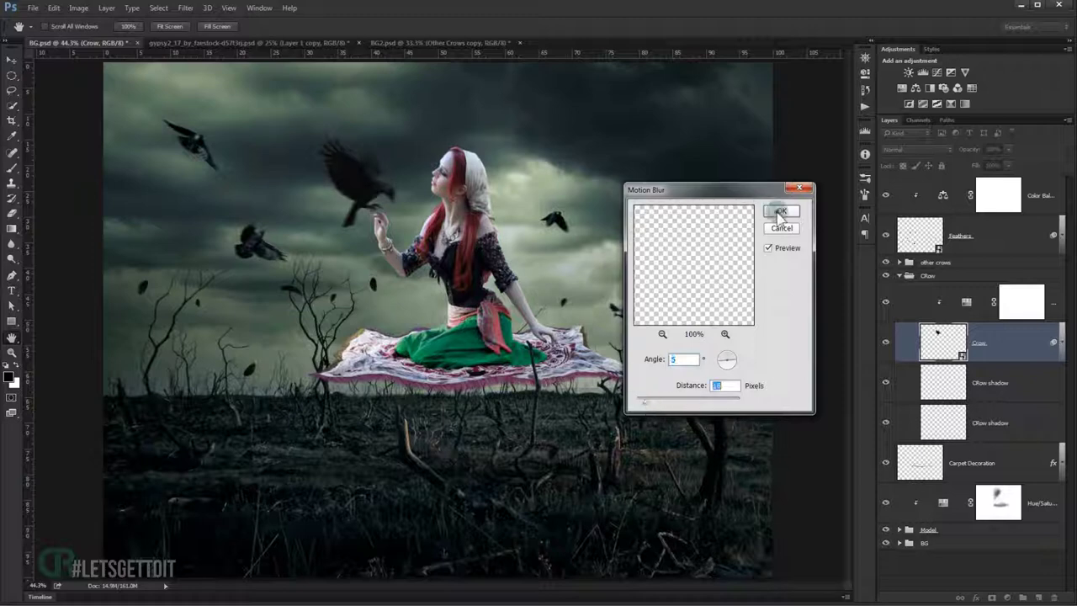
click(779, 215)
Invert the Crow's Motion Blur filter mask to hide the blur.
click(951, 385)
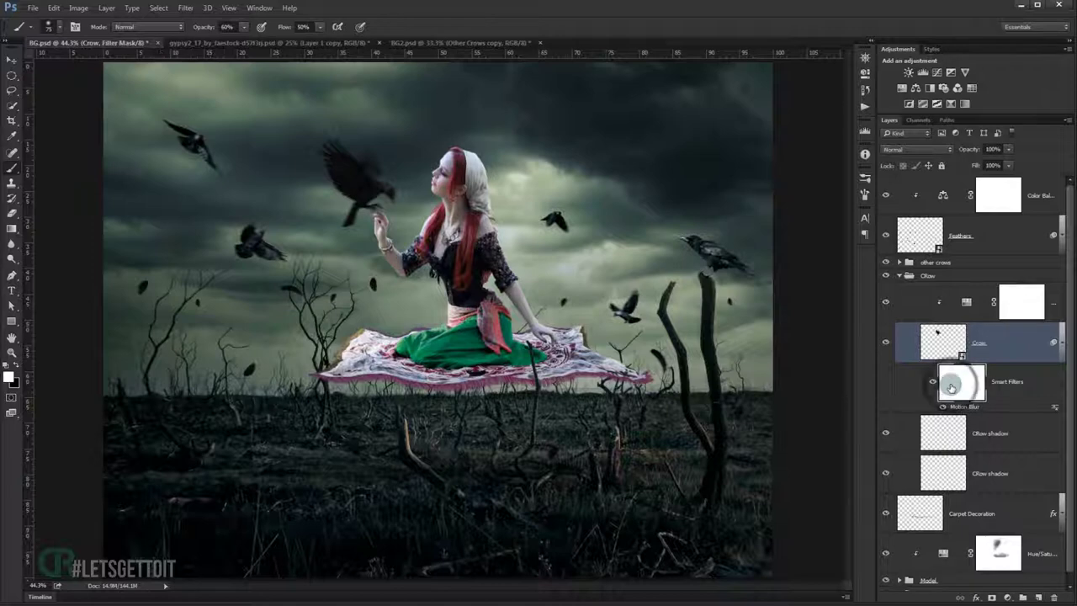
click(807, 218)
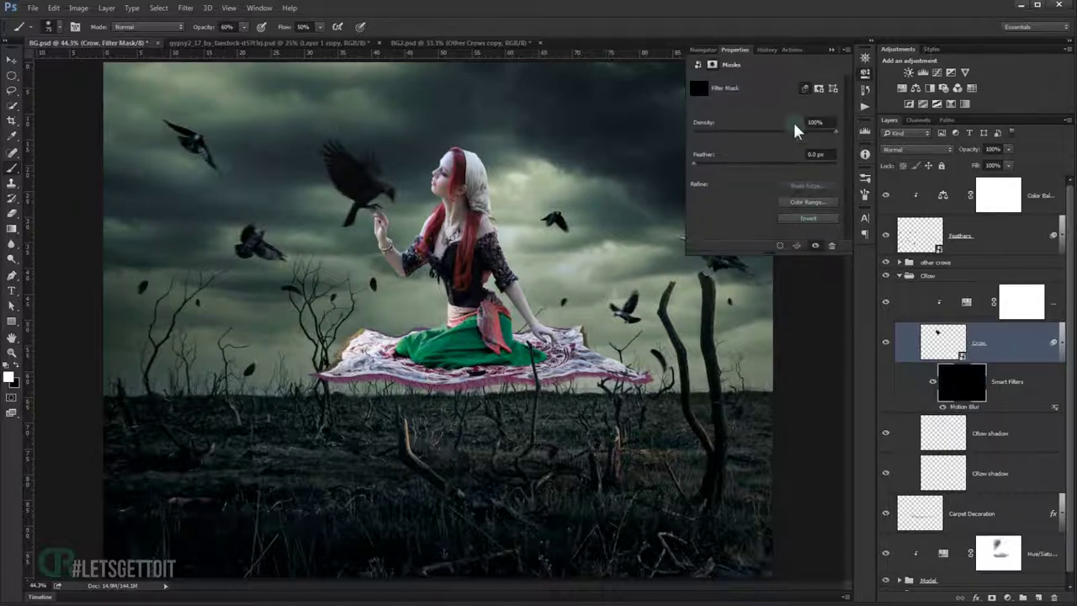
click(837, 49)
Zoom to the crow's wing and brush white at size 39 over the wing tips.
scroll(344, 176, up, 1)
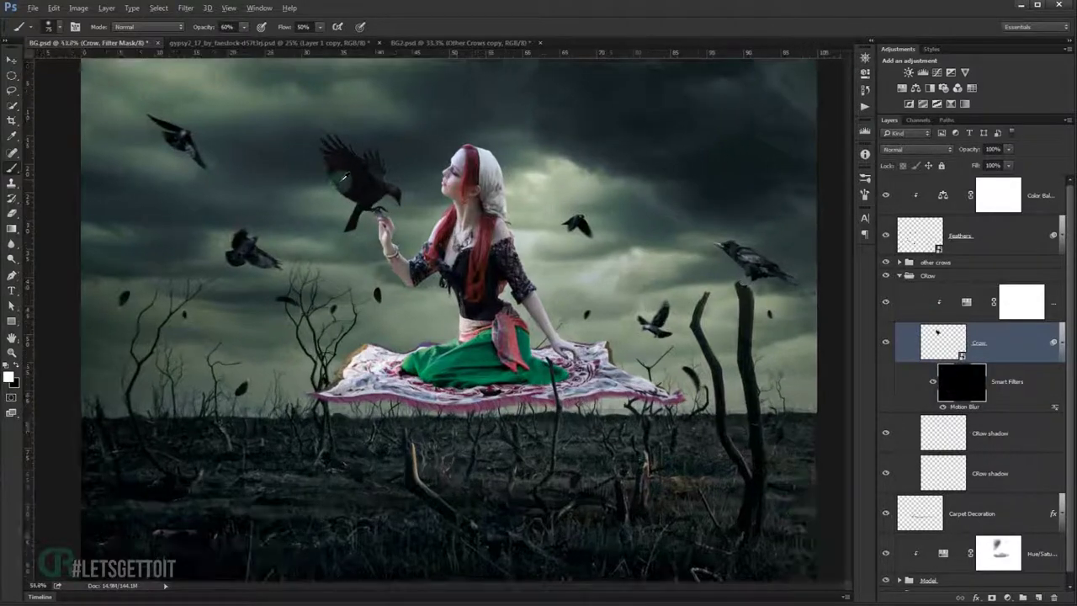
scroll(343, 177, up, 1)
scroll(362, 164, up, 4)
scroll(370, 154, up, 3)
scroll(357, 156, up, 1)
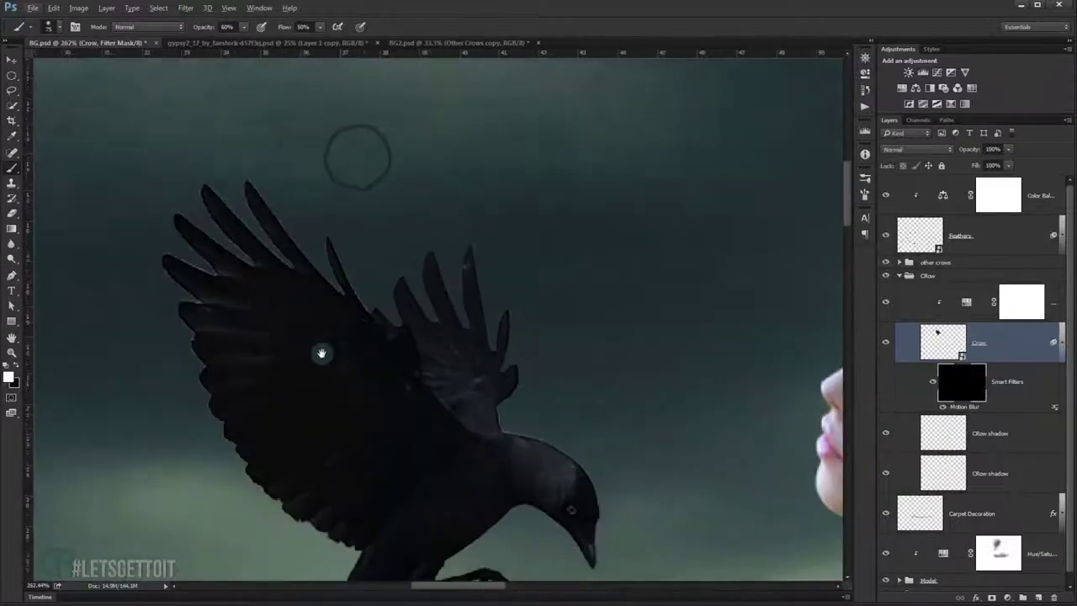
drag(320, 353, 274, 383)
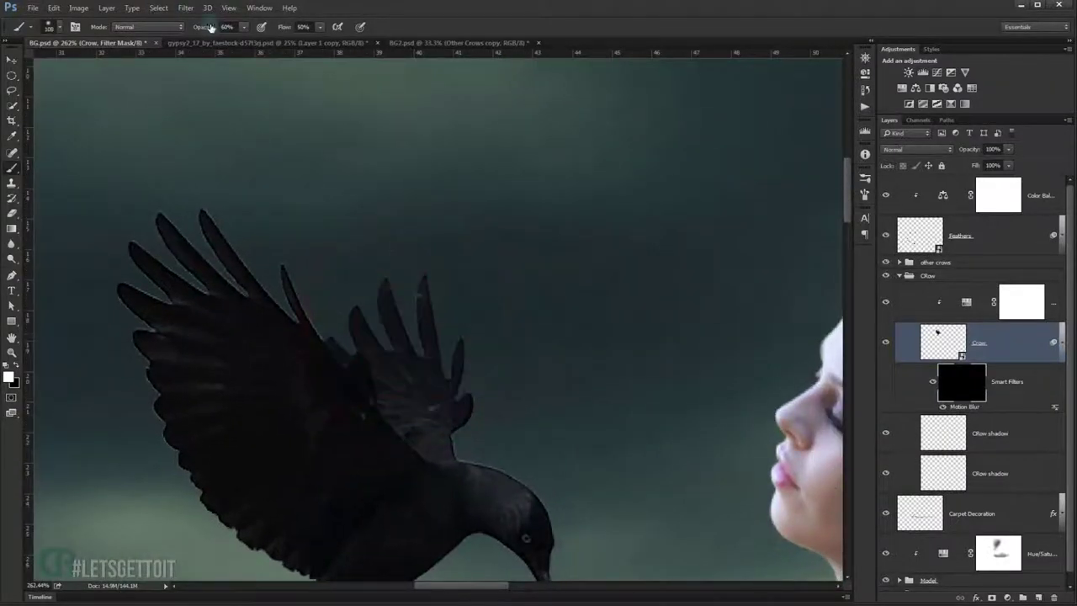
text(39)
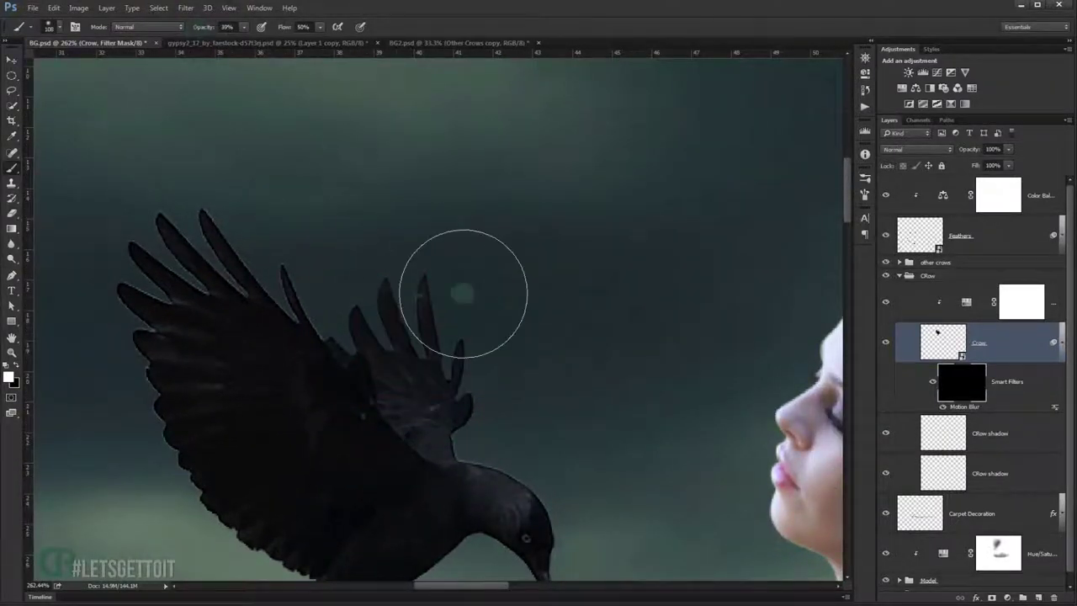
mouse_move(438, 301)
mouse_down()
mouse_move(418, 306)
mouse_move(445, 308)
mouse_up()
Inspect the blurred wing tips, toggle the crow's visibility, and reselect the Crow layer.
scroll(386, 273, down, 3)
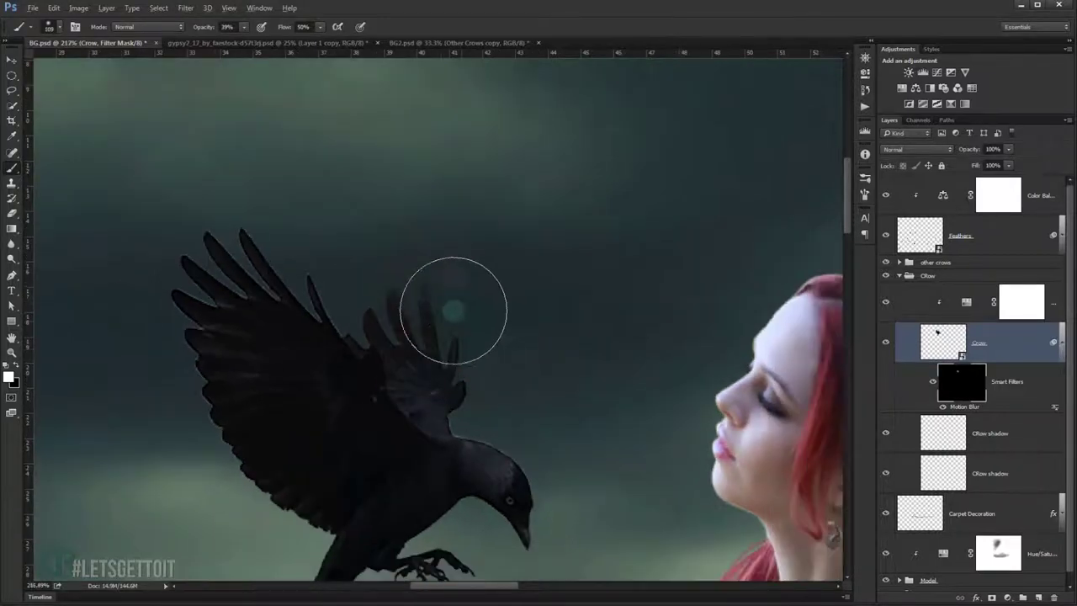
scroll(445, 308, down, 3)
scroll(462, 339, up, 3)
scroll(445, 315, up, 2)
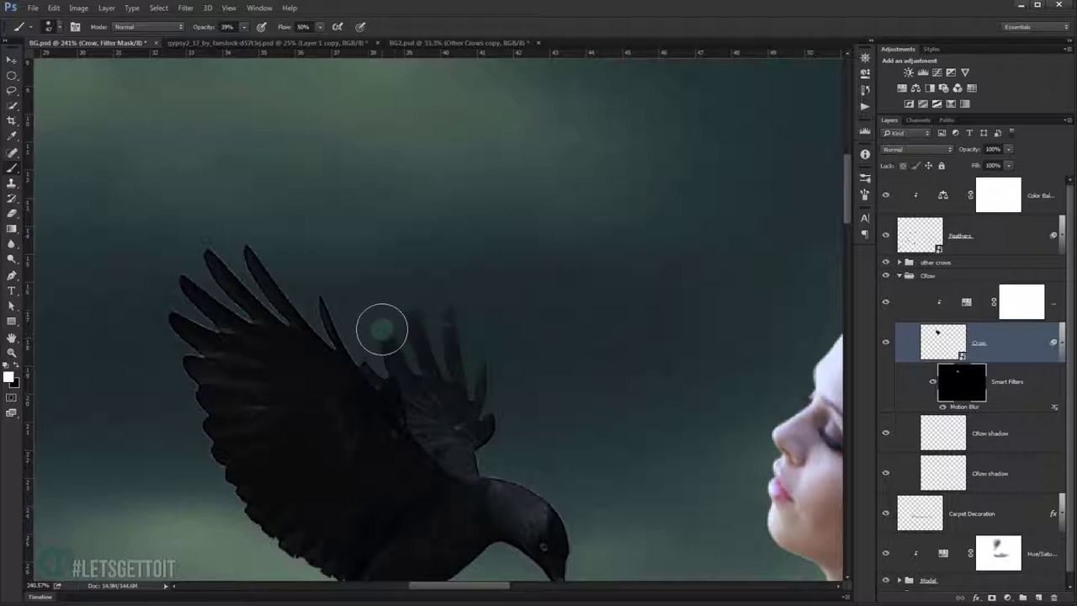
scroll(343, 324, down, 3)
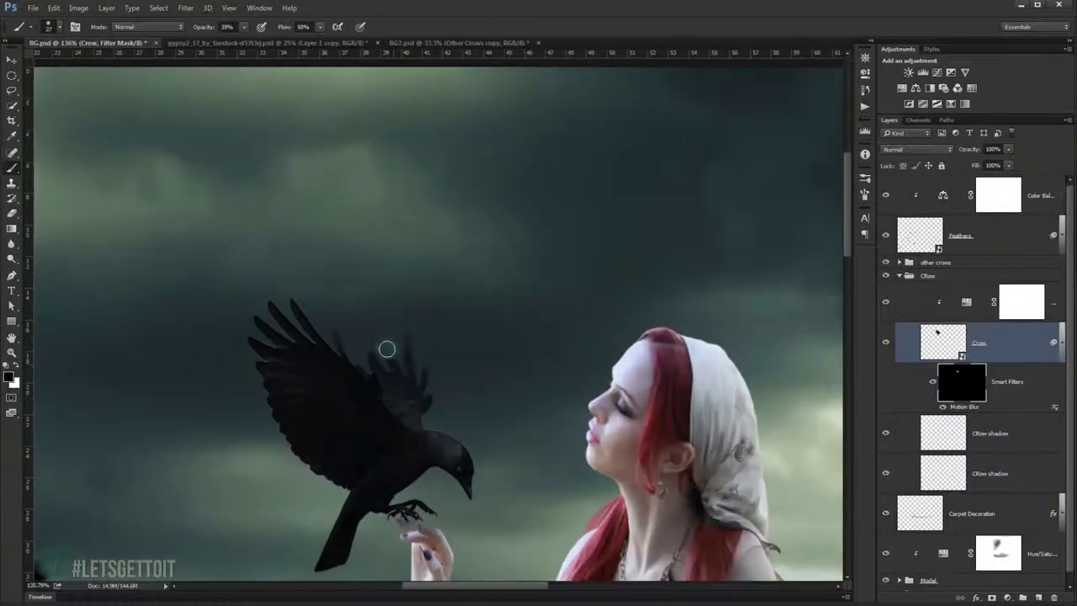
scroll(446, 333, down, 2)
scroll(469, 358, up, 1)
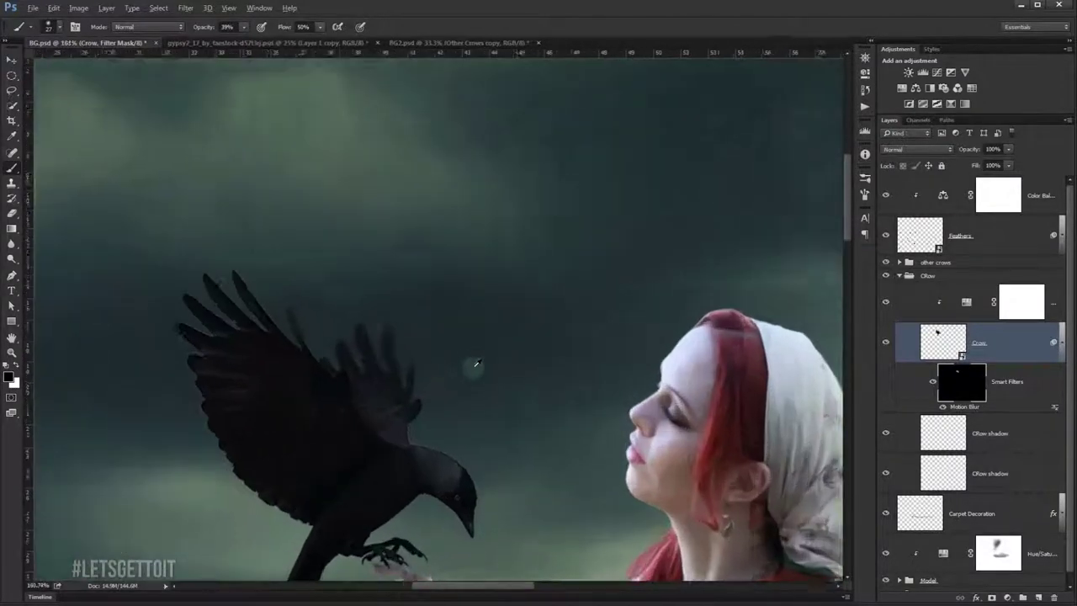
scroll(474, 365, down, 1)
scroll(471, 362, down, 1)
click(886, 343)
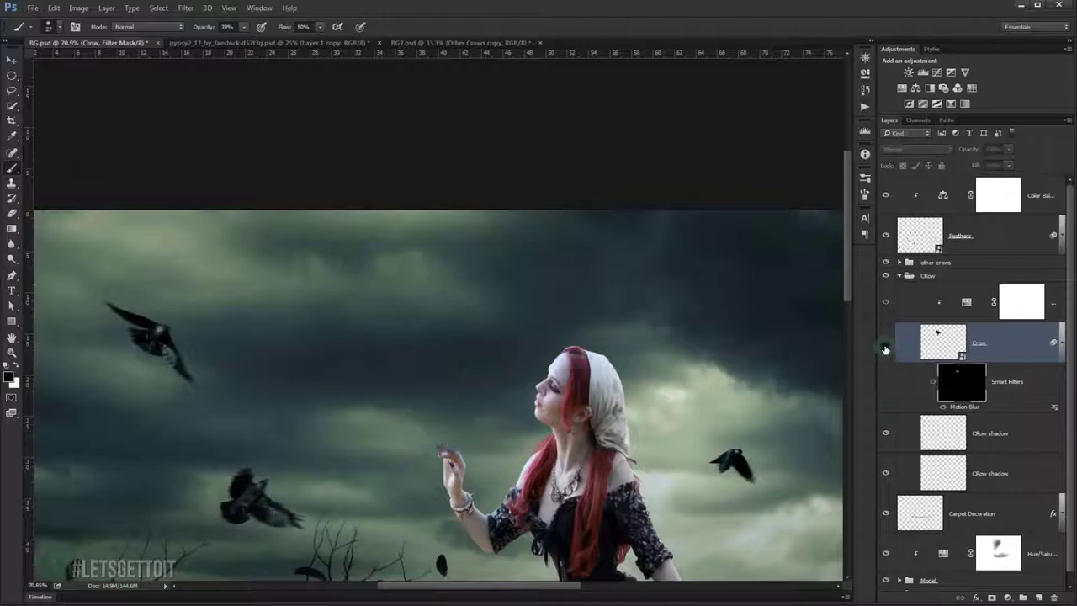
click(932, 384)
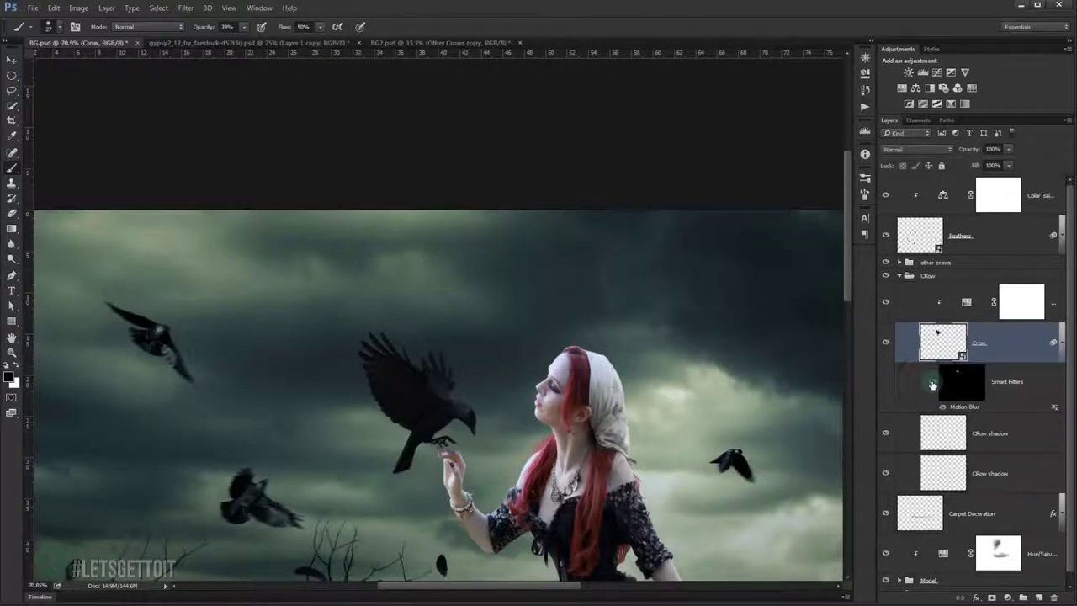
scroll(626, 375, down, 1)
scroll(623, 379, down, 1)
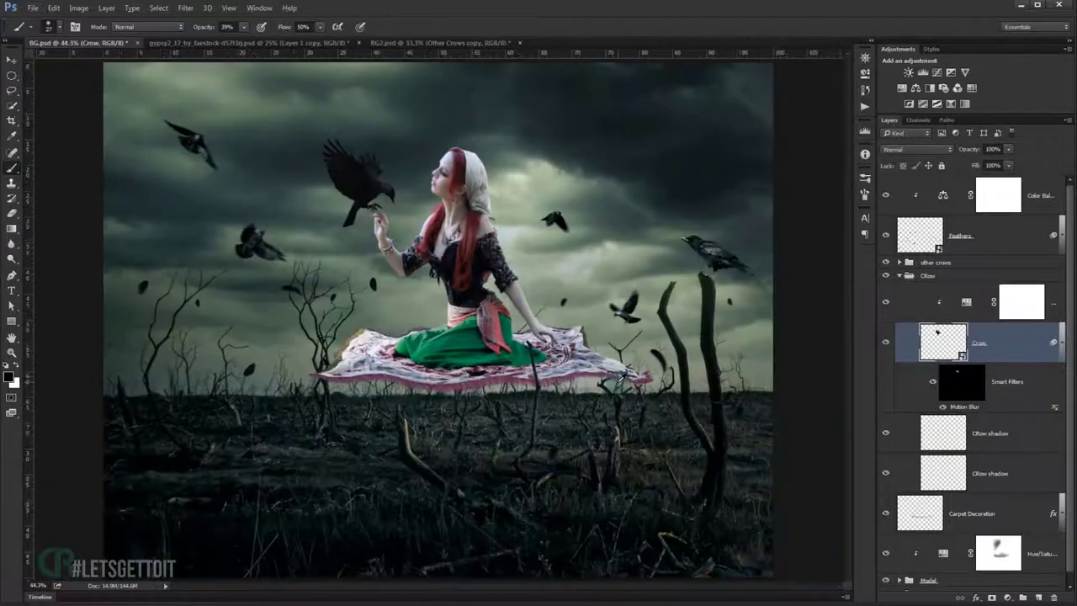
Collapse the Crow group and add a Curves adjustment above the other crows group.
click(899, 276)
click(913, 264)
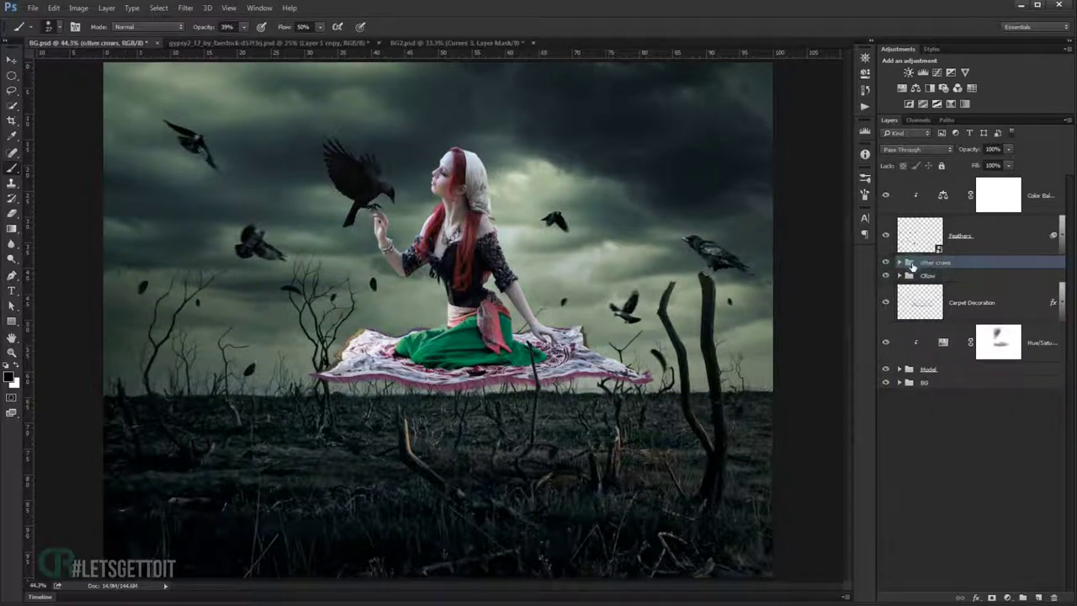
click(1010, 597)
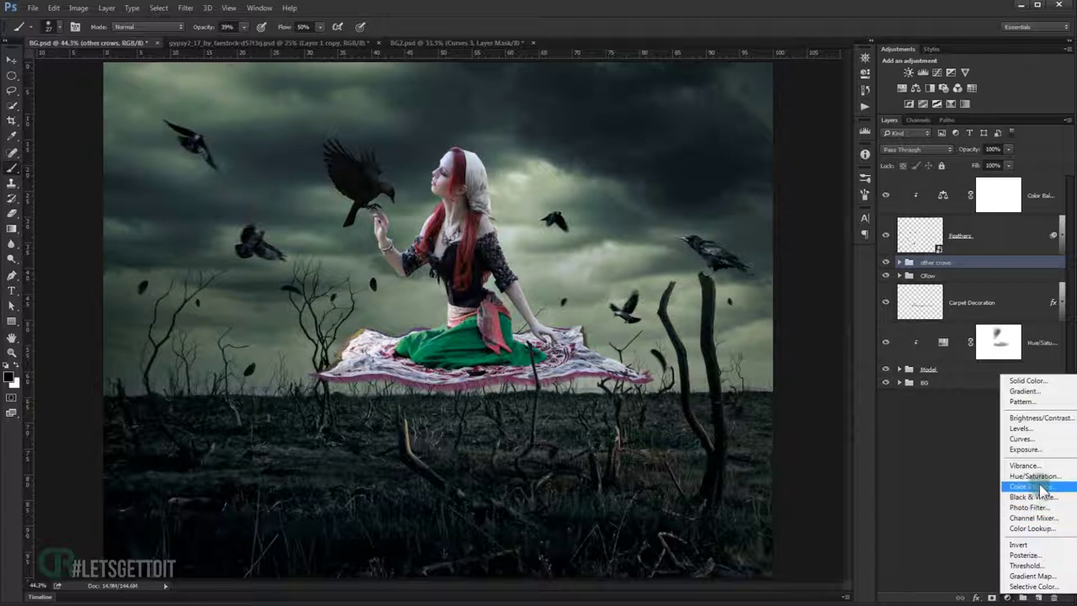
click(1029, 438)
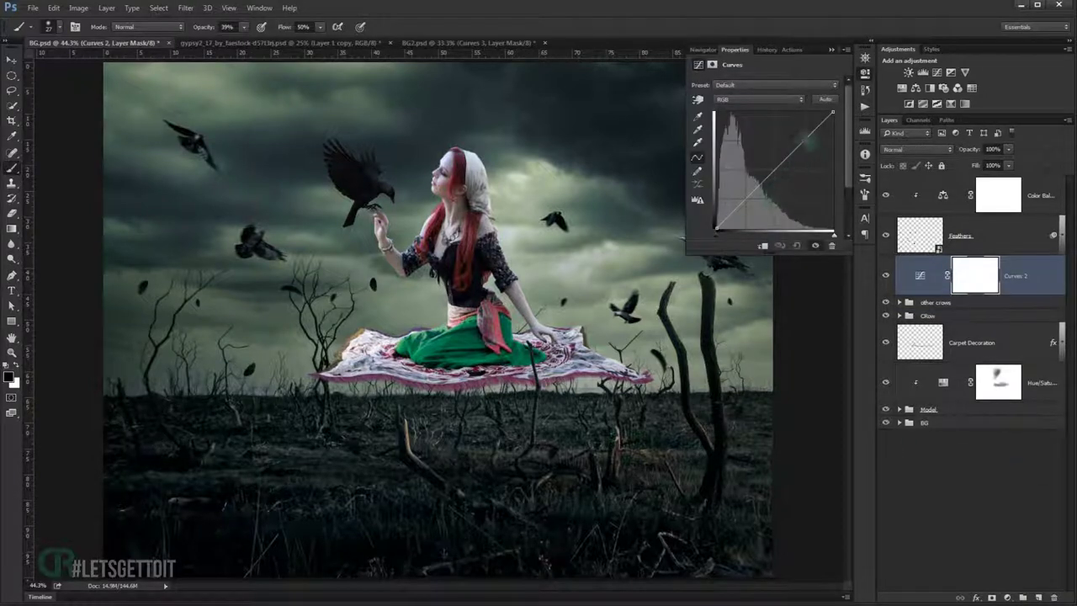
Clip the Curves to the crows below and pull down its highlights and midtones.
drag(833, 112, 833, 126)
click(763, 245)
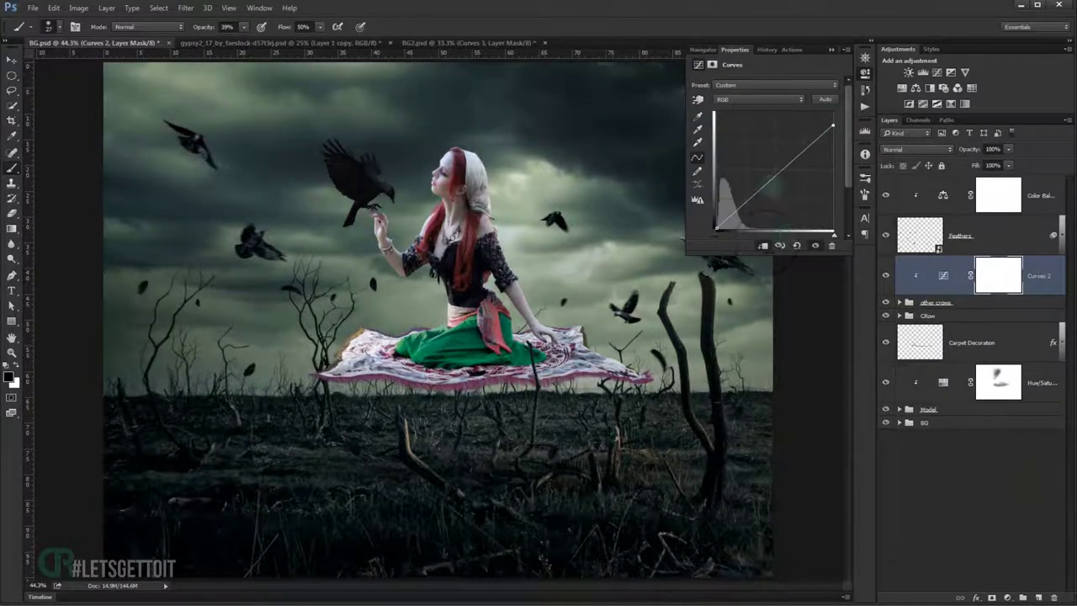
drag(778, 177, 777, 183)
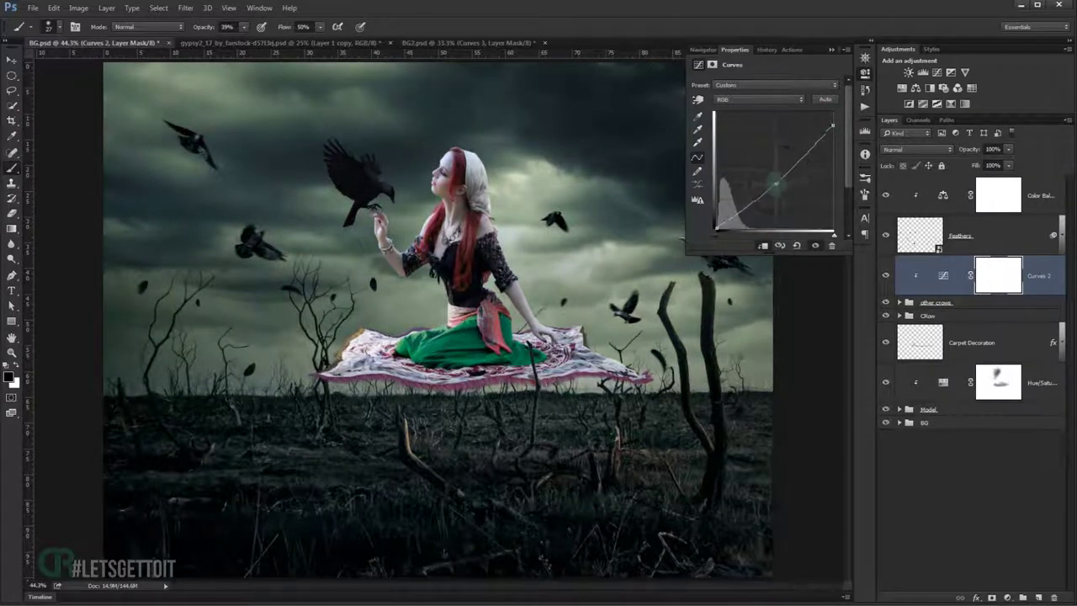
drag(833, 125, 831, 131)
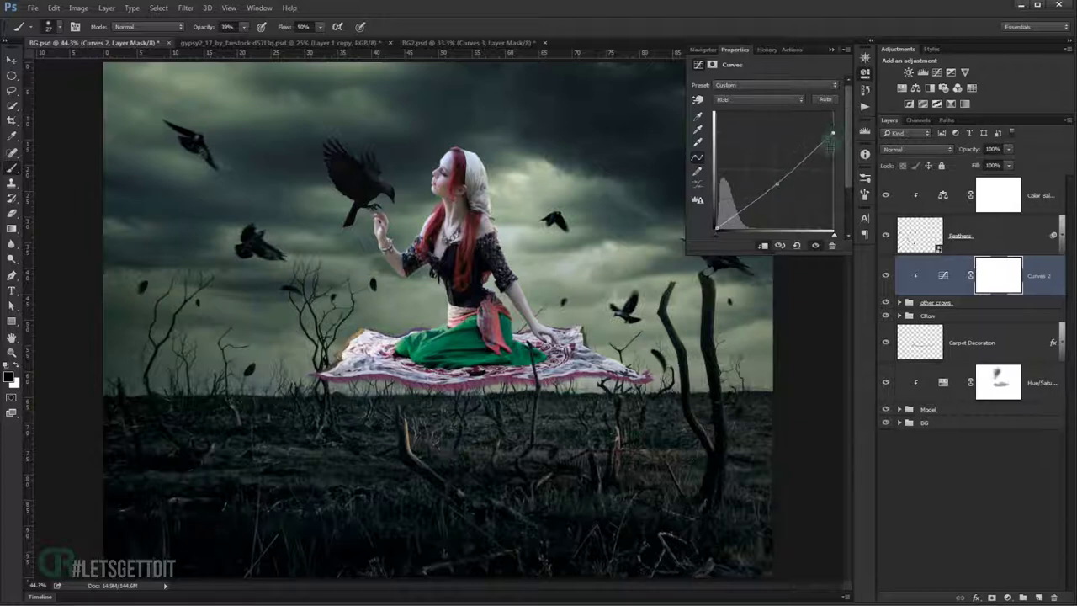
drag(777, 183, 777, 189)
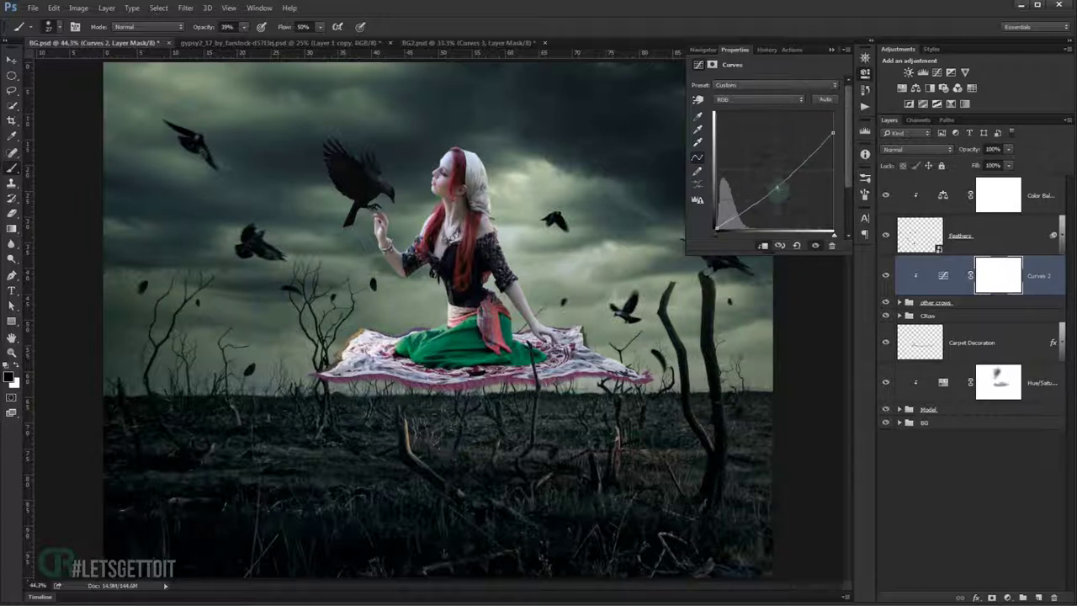
click(832, 50)
Lower the Curves 2 layer opacity to 60%, toggling it to compare the darkening.
scroll(581, 185, up, 5)
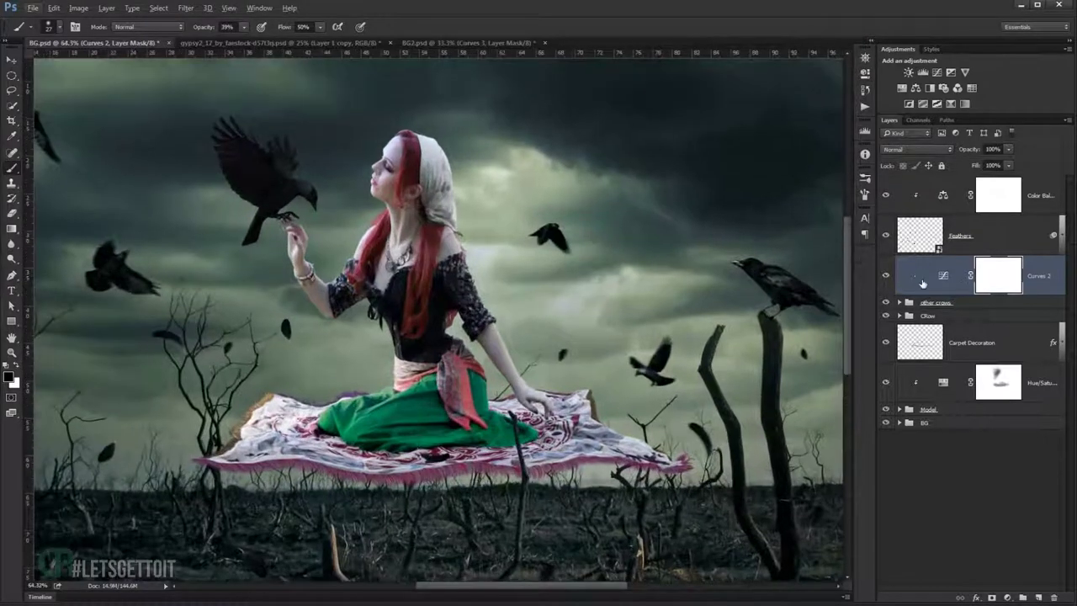
click(890, 278)
drag(754, 343, 528, 313)
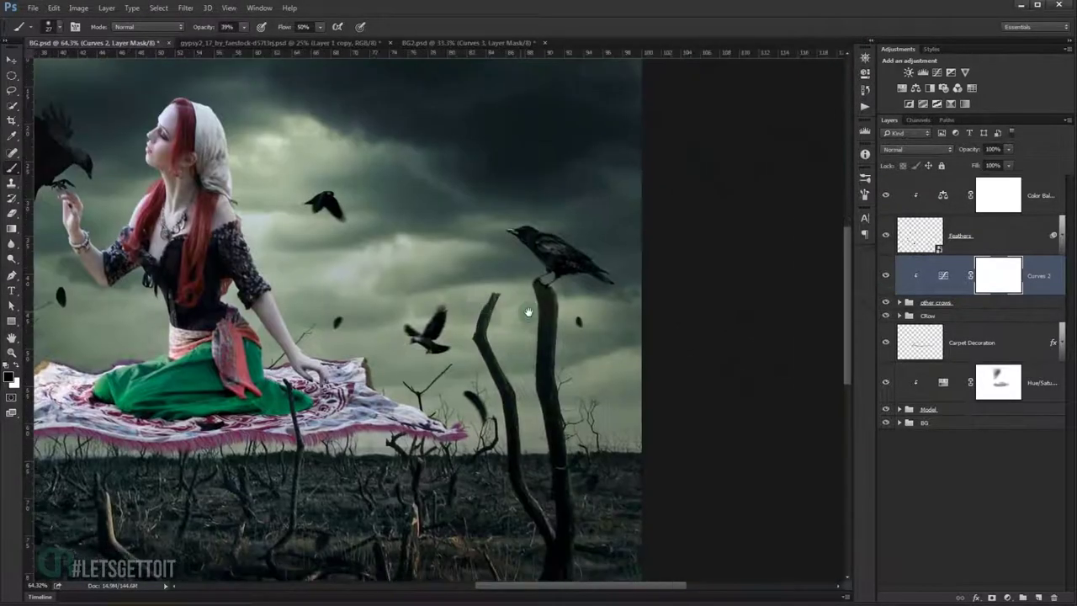
click(974, 151)
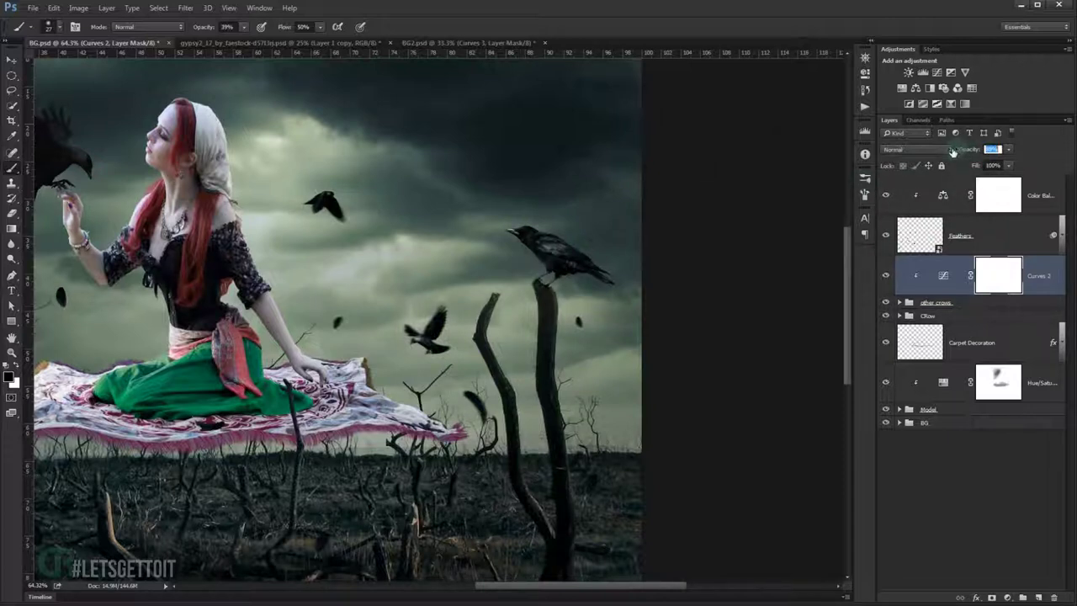
key(Return)
click(886, 275)
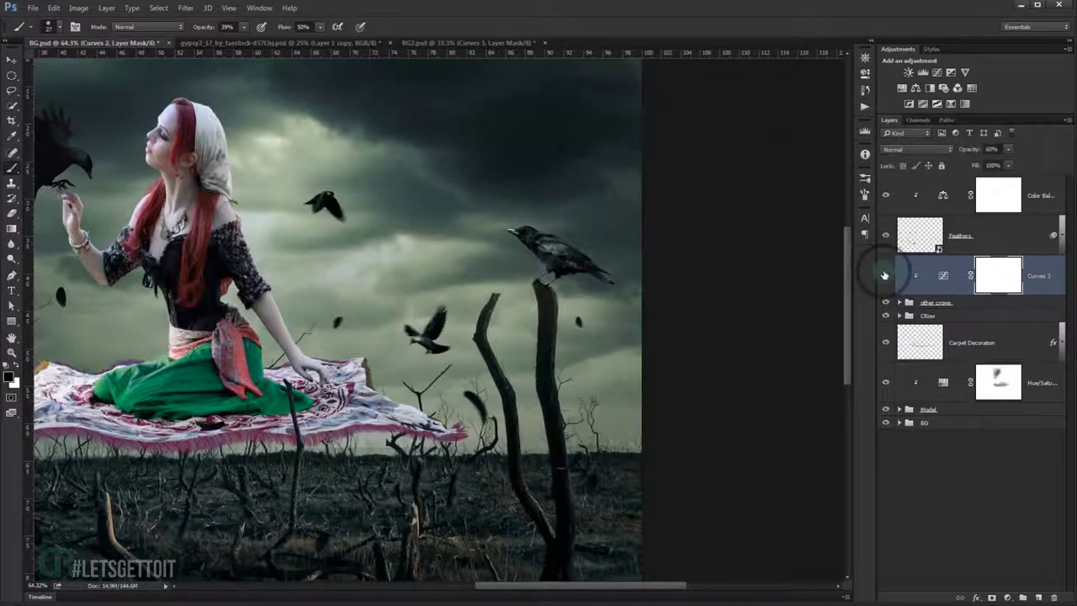
Resize the brush, raise its opacity to 46%, and pan to the crows beside the woman.
scroll(565, 239, up, 2)
drag(544, 249, 589, 271)
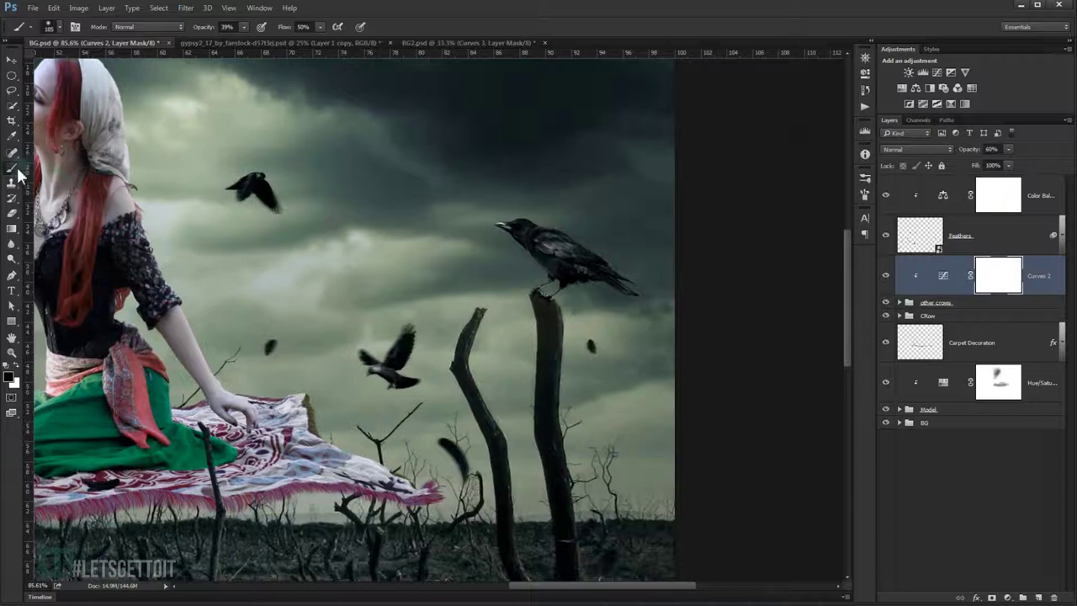
drag(203, 27, 212, 27)
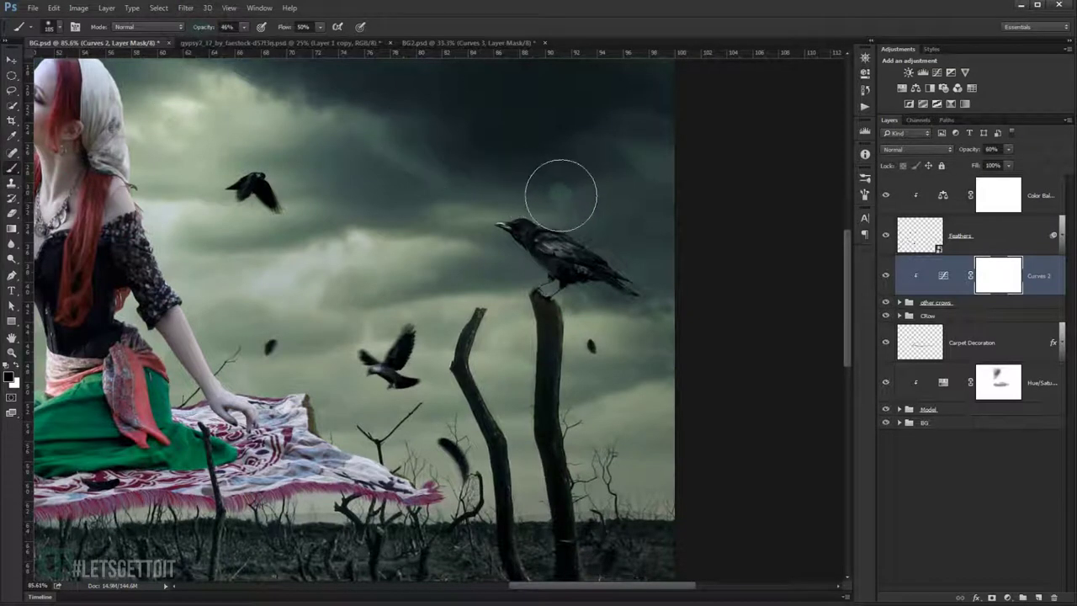
drag(420, 258, 485, 182)
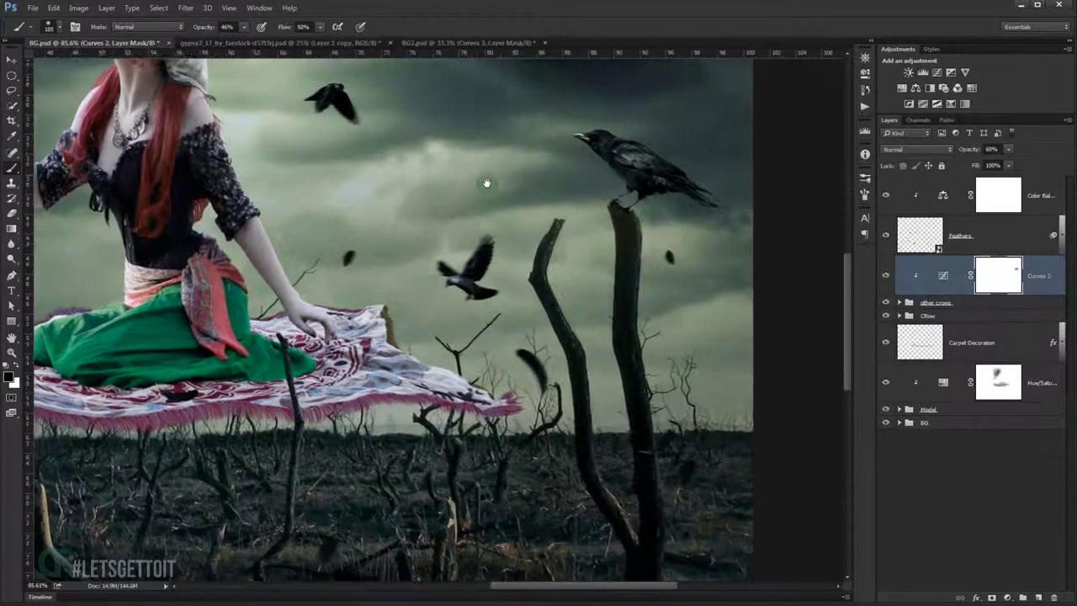
drag(252, 76, 430, 195)
scroll(301, 253, down, 2)
scroll(240, 132, down, 1)
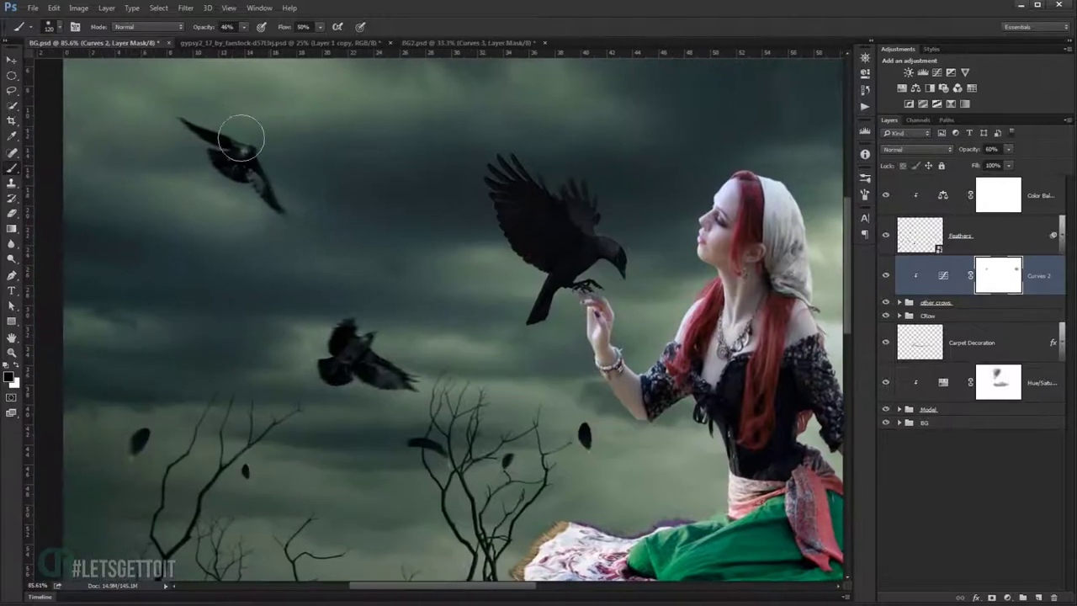
scroll(312, 154, down, 2)
click(885, 273)
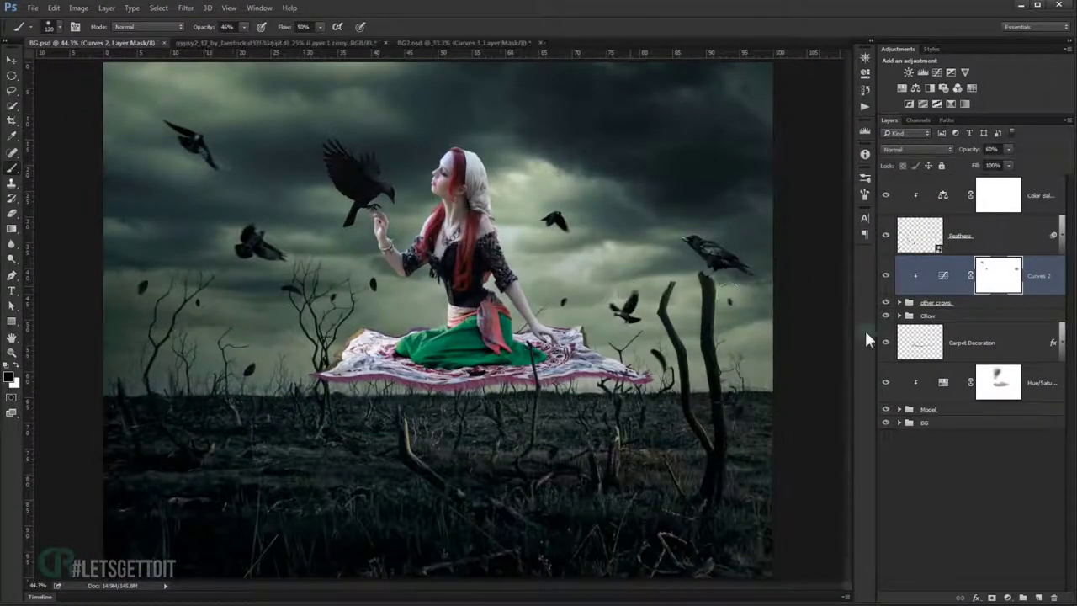
Group the Feathers and Color Balance layers into a group named Feathers.
click(990, 296)
click(983, 303)
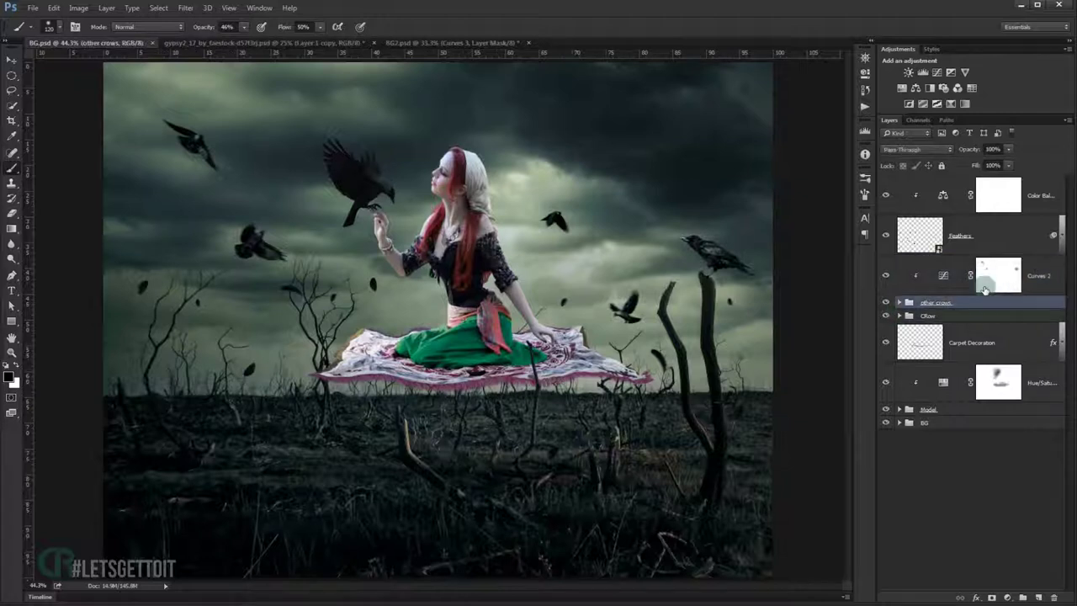
click(1003, 240)
ctrl+click(1037, 199)
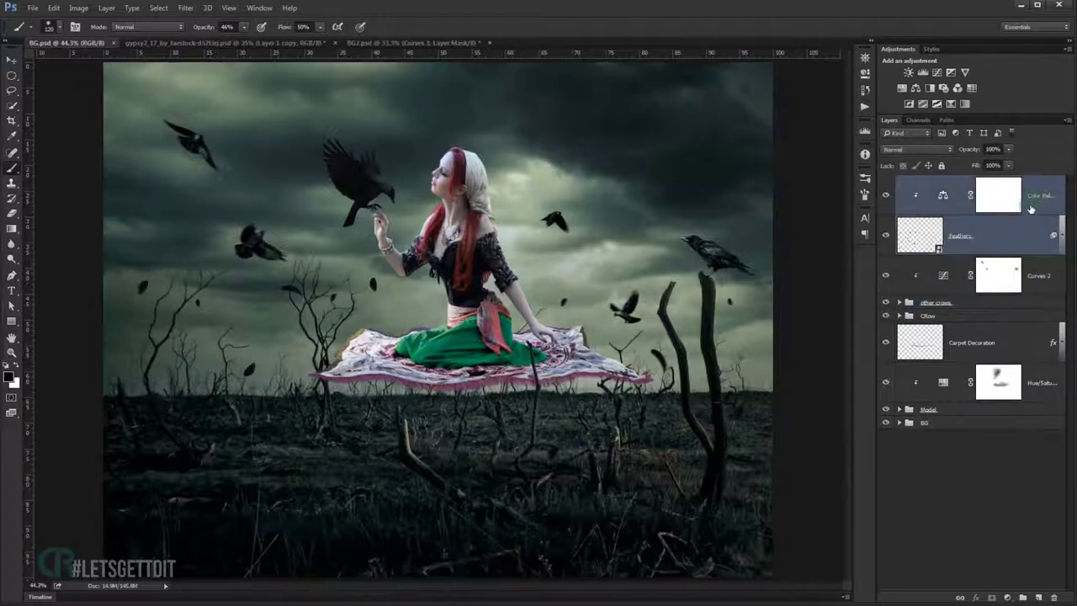
key(ctrl+g)
double_click(931, 181)
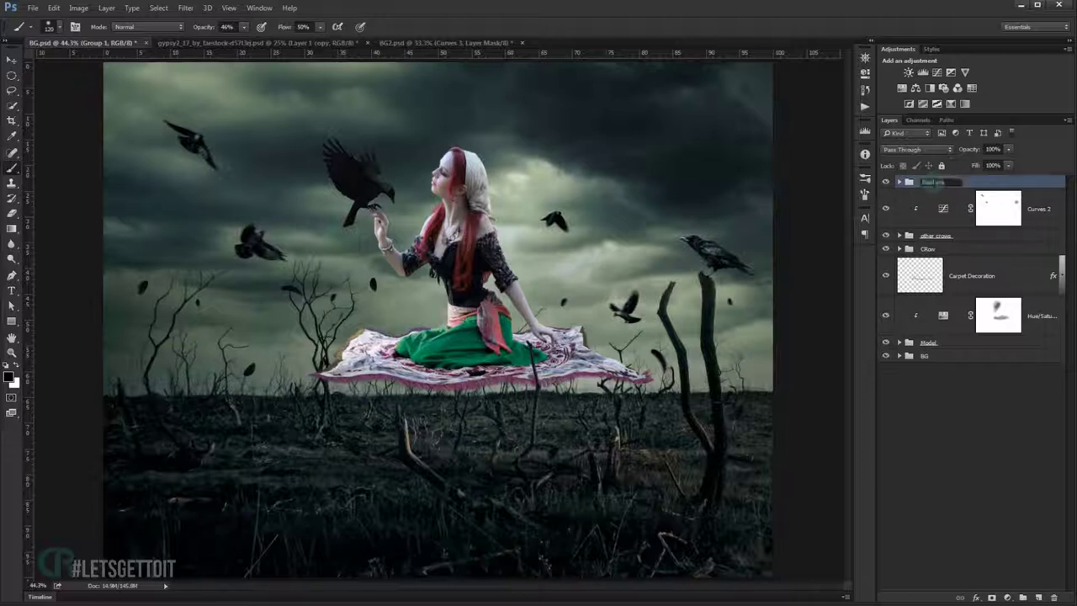
key(Return)
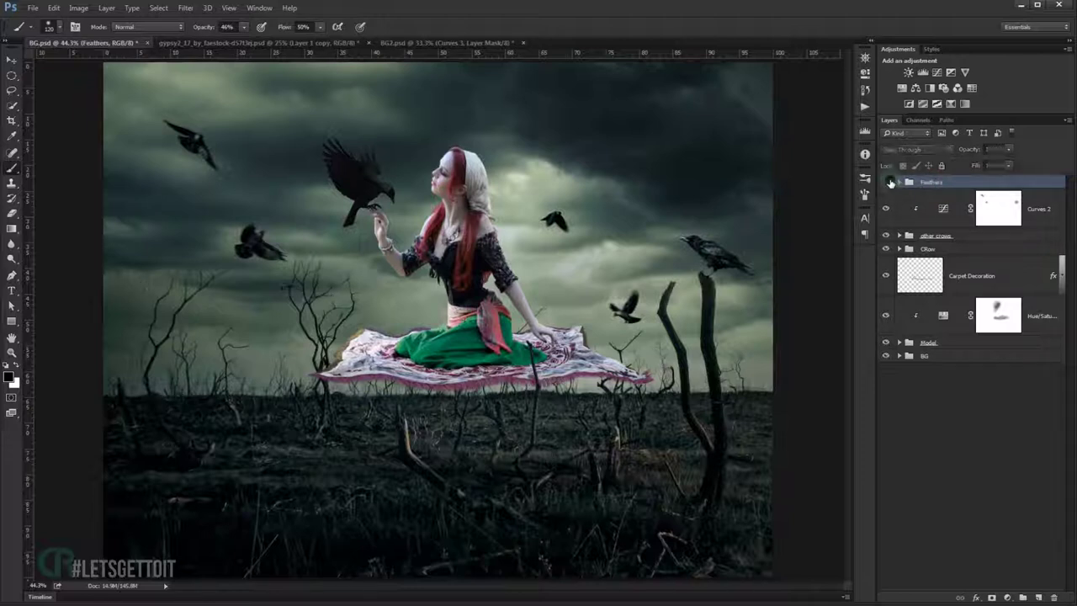
click(888, 182)
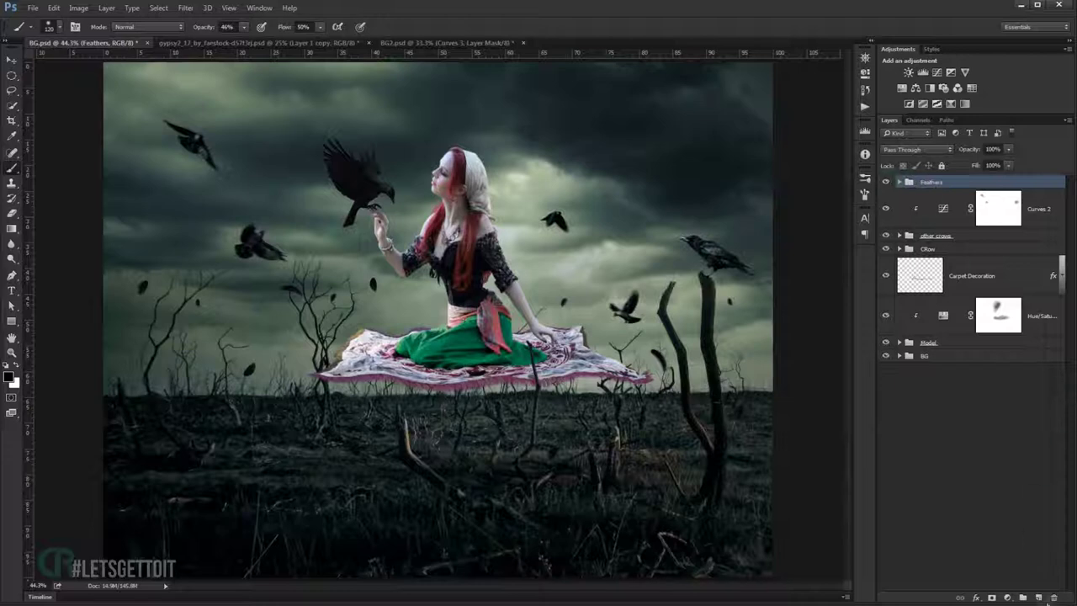
Add a new layer named Burn and fill it with 50% Gray.
click(1041, 597)
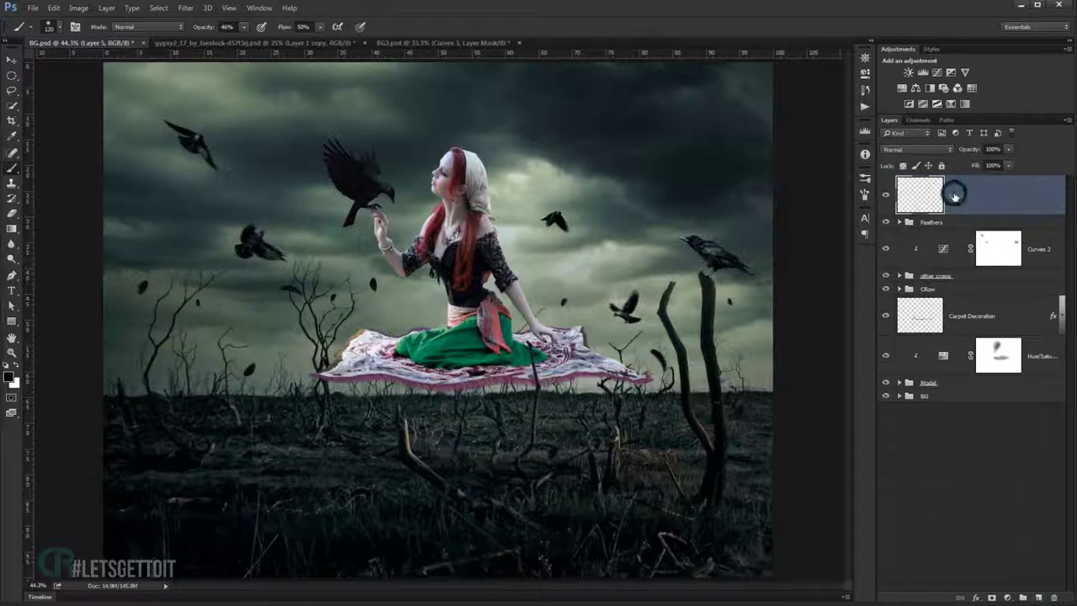
double_click(964, 196)
text(Burn)
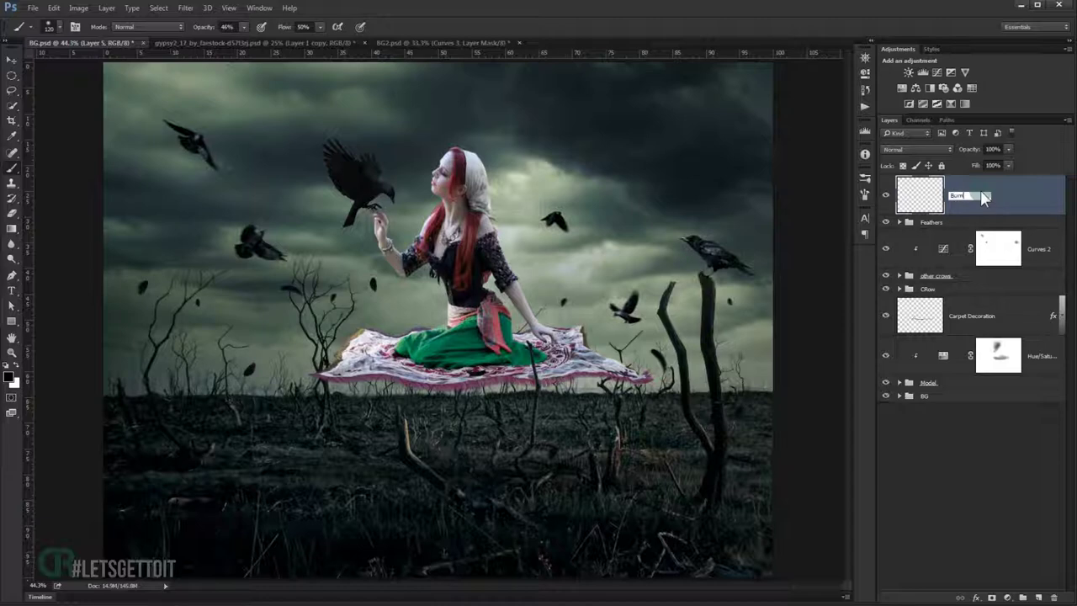
key(Return)
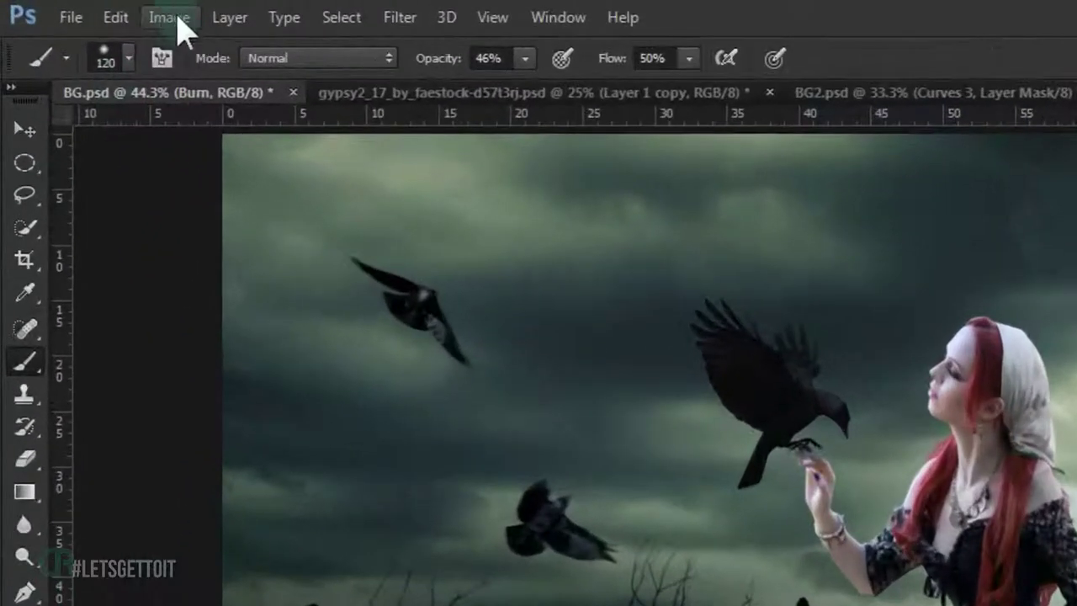
click(122, 17)
click(247, 373)
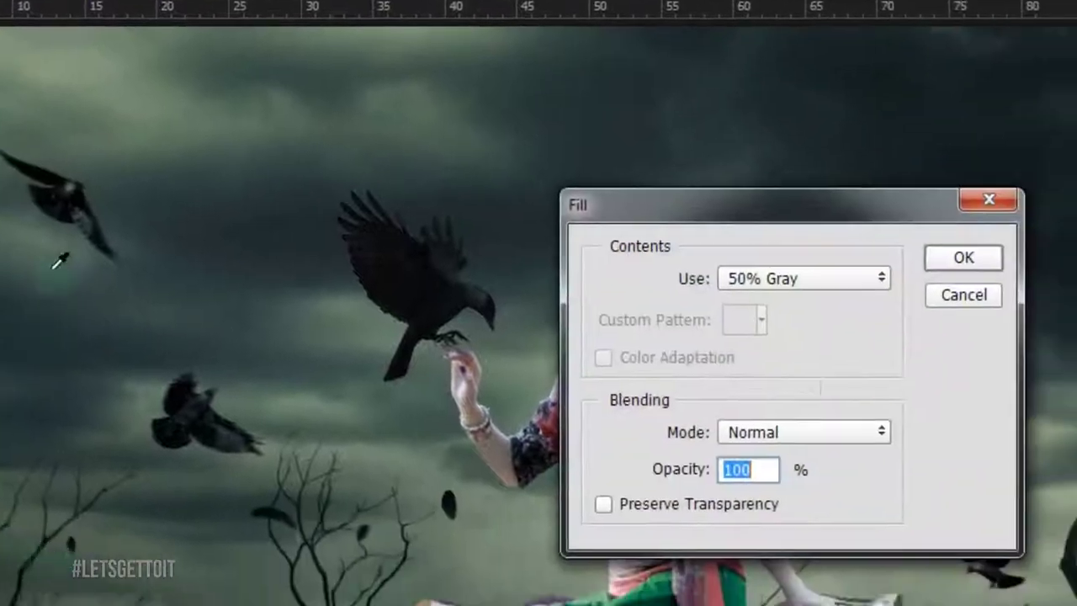
click(805, 283)
click(774, 454)
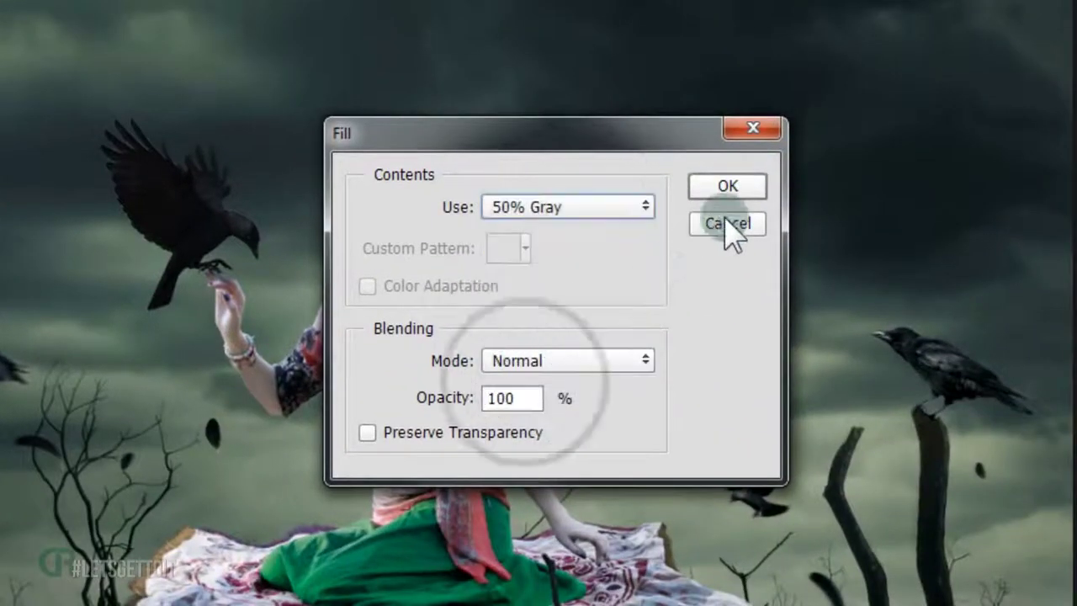
click(728, 186)
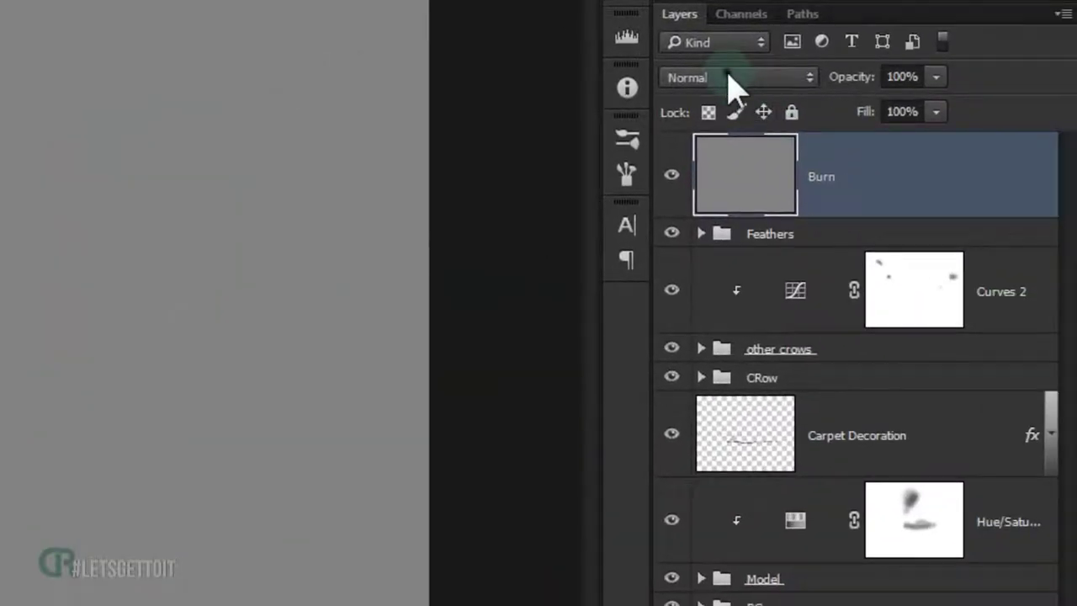
Set the Burn layer to Soft Light and select the Burn Tool with raised exposure.
click(731, 78)
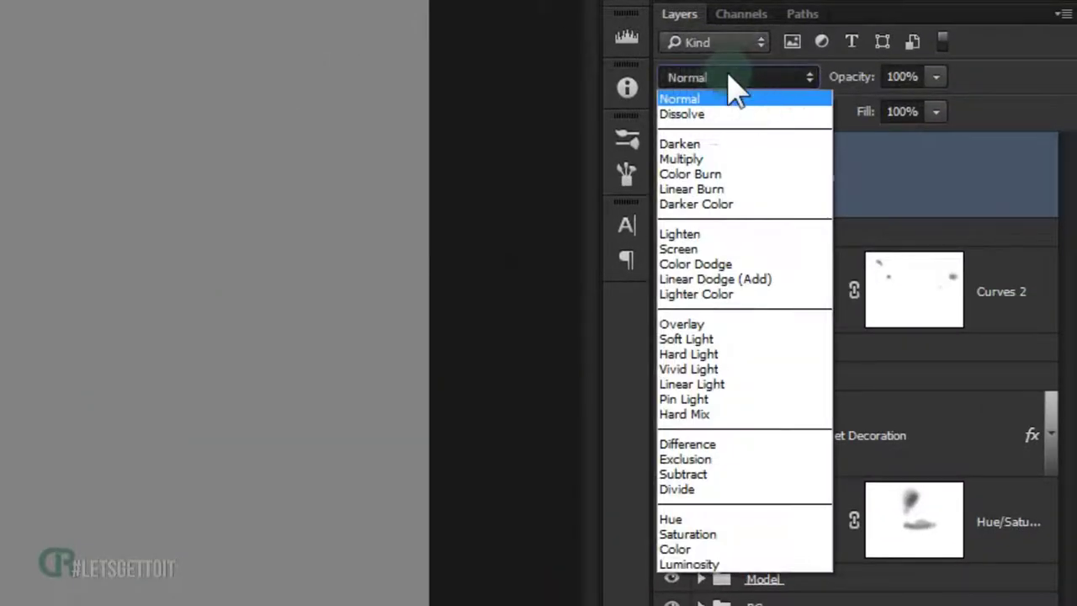
click(720, 339)
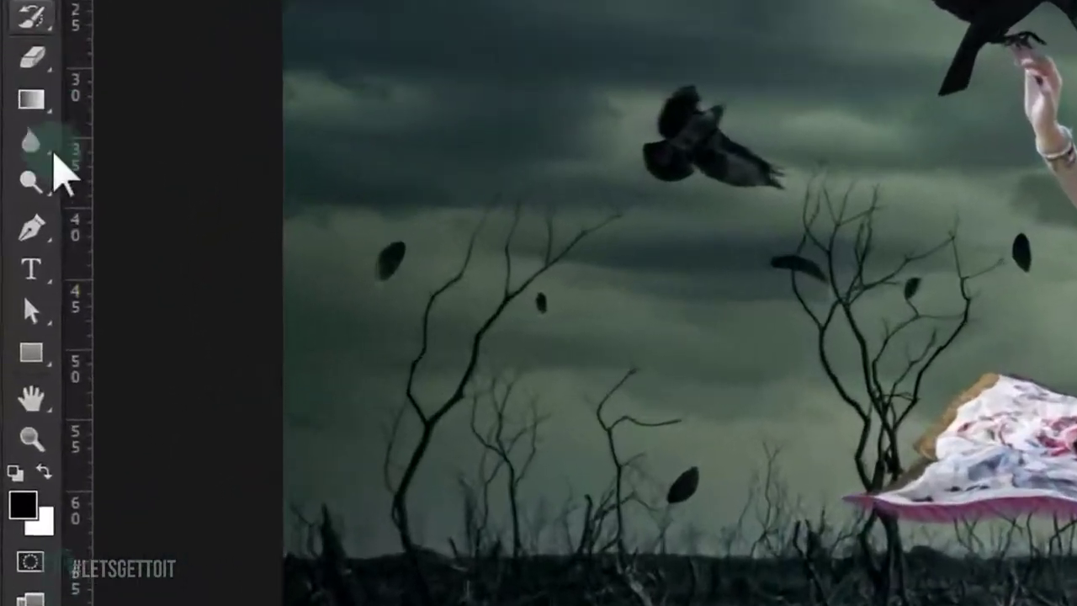
right_click(50, 183)
click(135, 200)
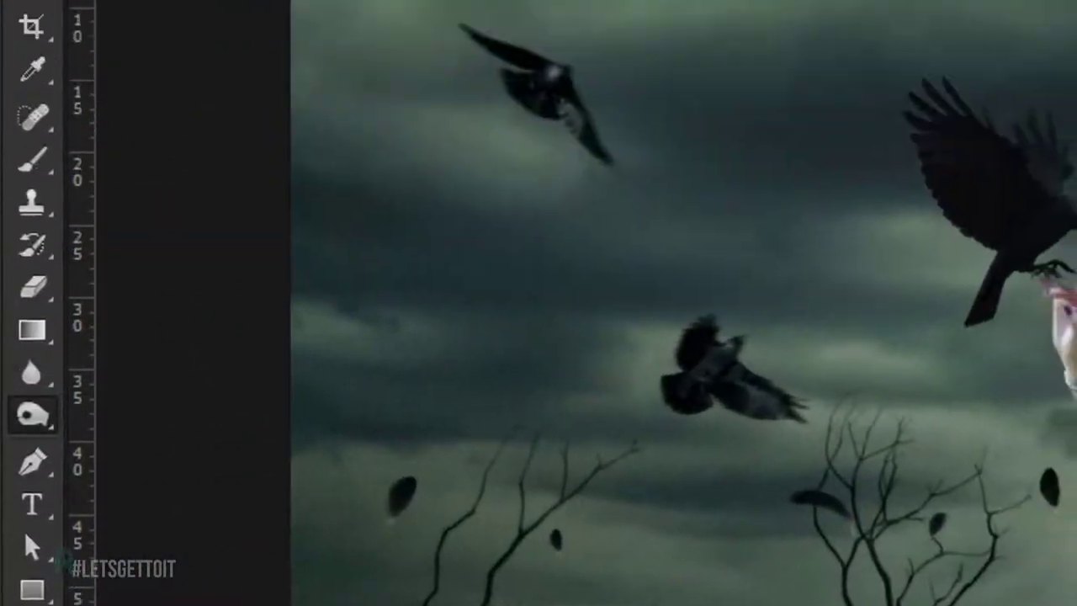
drag(481, 76, 525, 84)
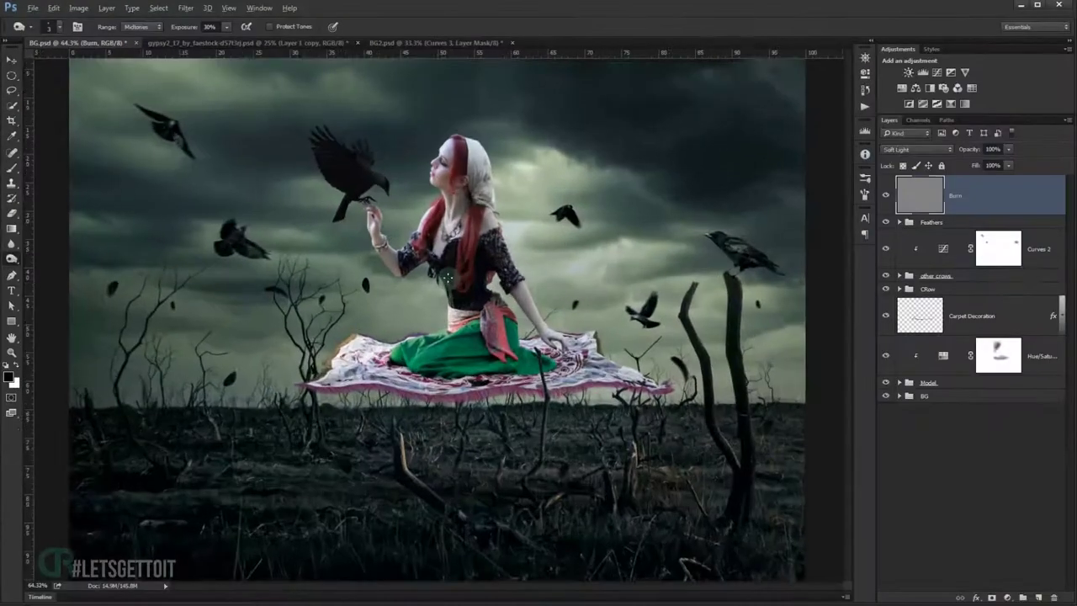
Burn subtle shading onto the woman's upper arm with a smaller brush, undoing the last stroke.
scroll(447, 276, up, 3)
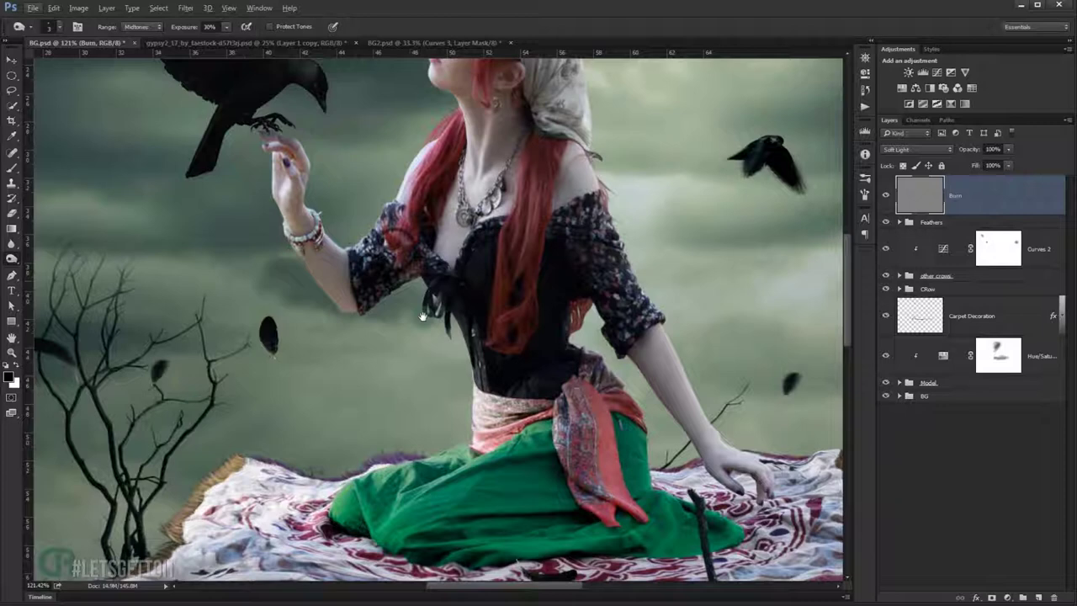
drag(293, 236, 328, 310)
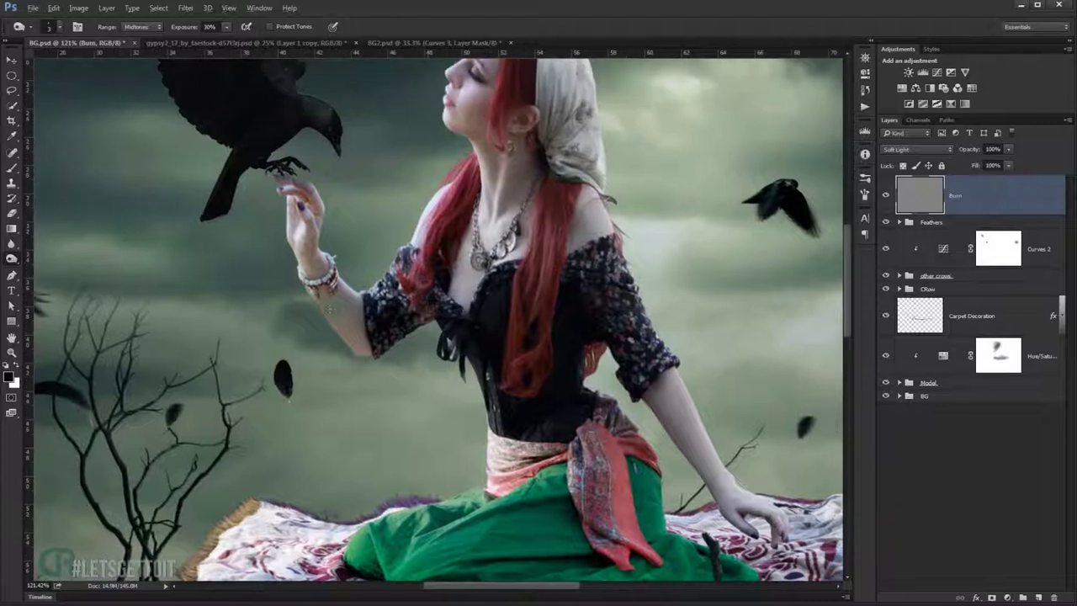
scroll(373, 316, up, 2)
scroll(373, 316, up, 1)
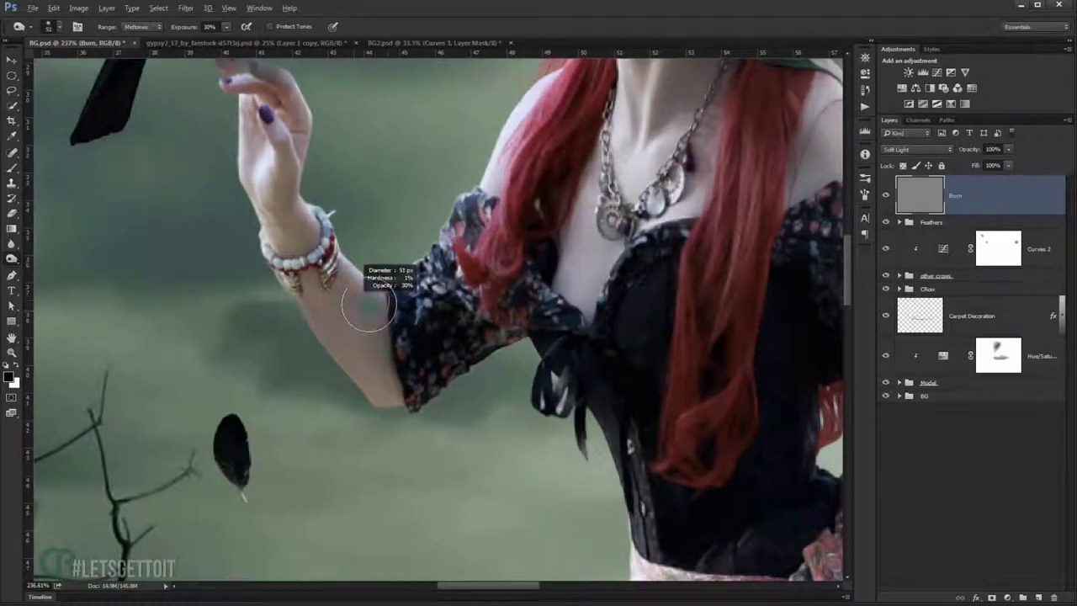
mouse_move(386, 310)
mouse_down()
mouse_move(348, 292)
mouse_move(361, 306)
mouse_up()
mouse_move(383, 356)
mouse_down()
mouse_move(396, 378)
mouse_move(361, 300)
mouse_move(372, 295)
mouse_move(363, 336)
mouse_up()
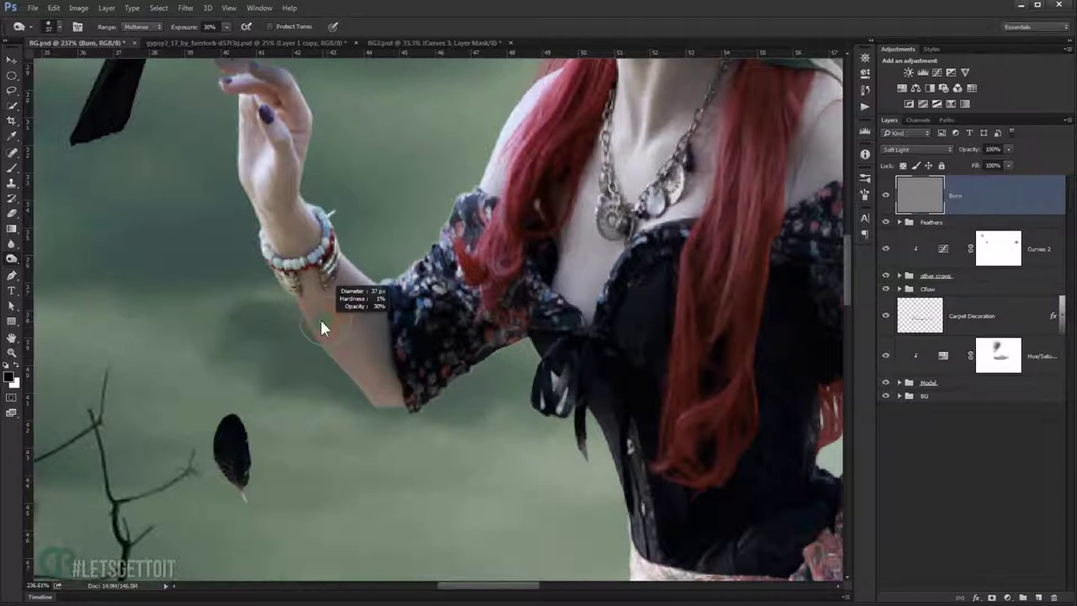
mouse_move(300, 298)
mouse_down()
mouse_move(368, 390)
mouse_move(392, 339)
mouse_up()
scroll(388, 334, up, 2)
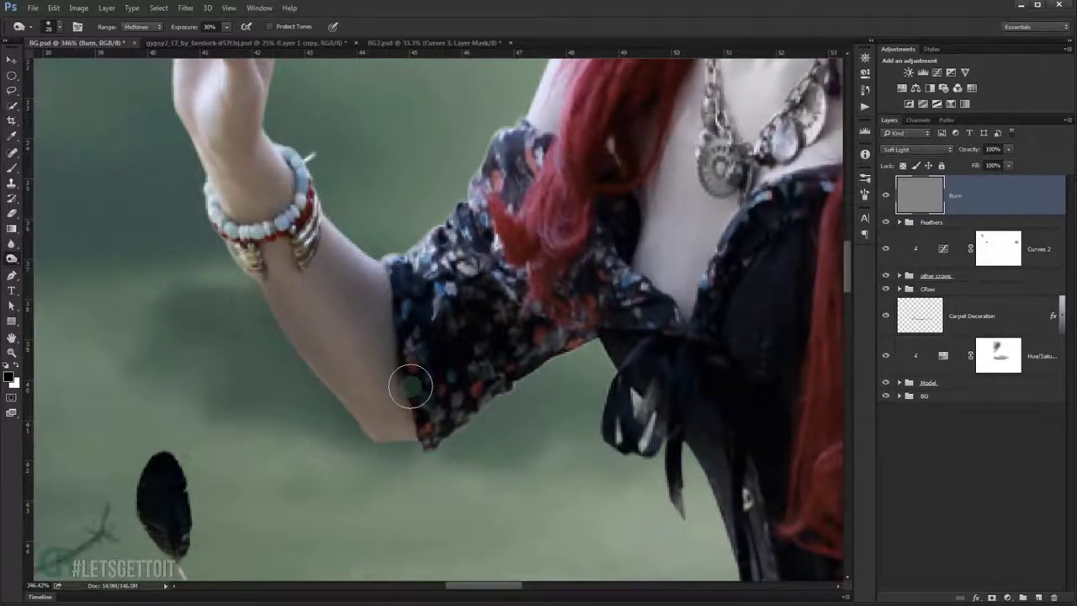
key(ctrl+z)
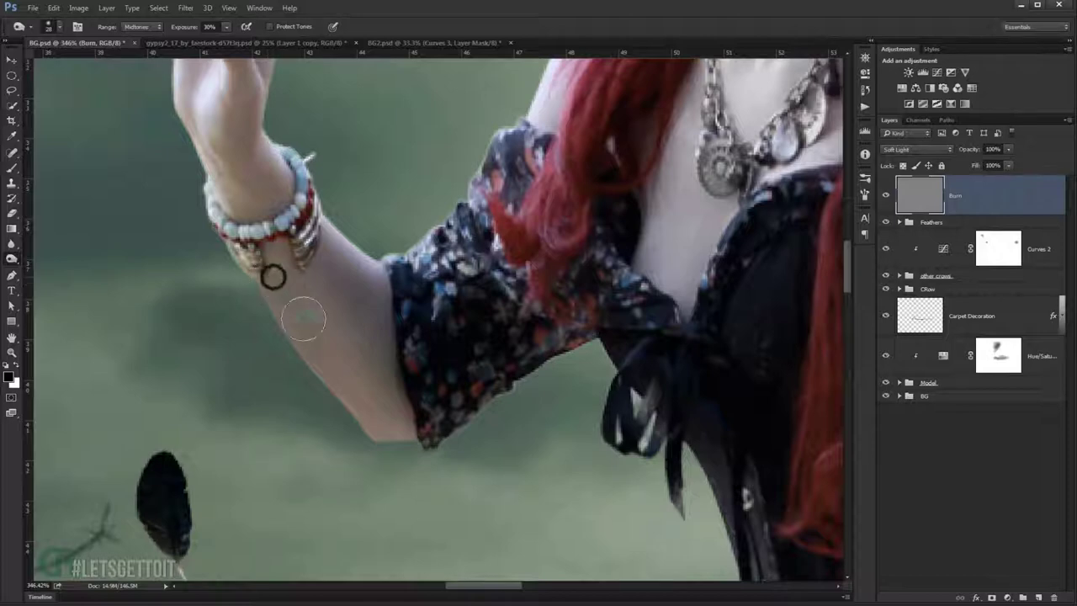
scroll(328, 281, down, 3)
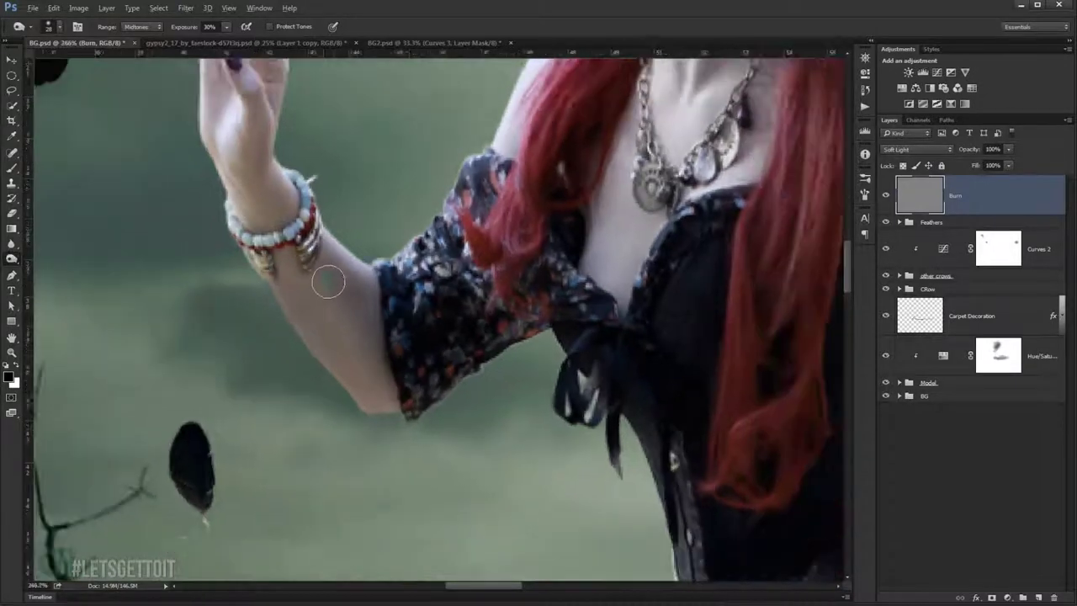
scroll(336, 294, down, 4)
scroll(341, 296, down, 3)
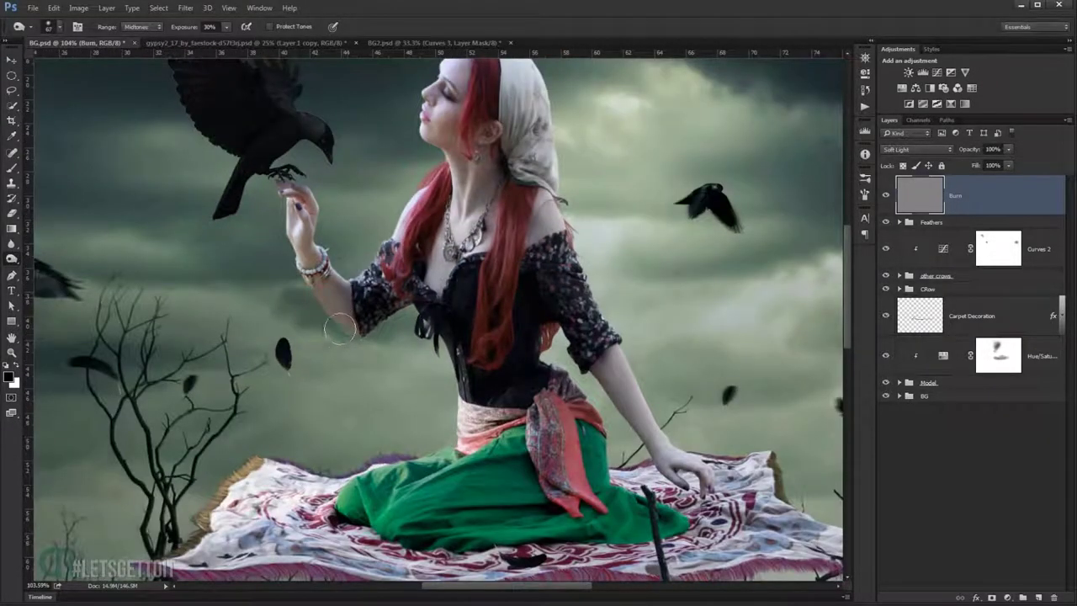
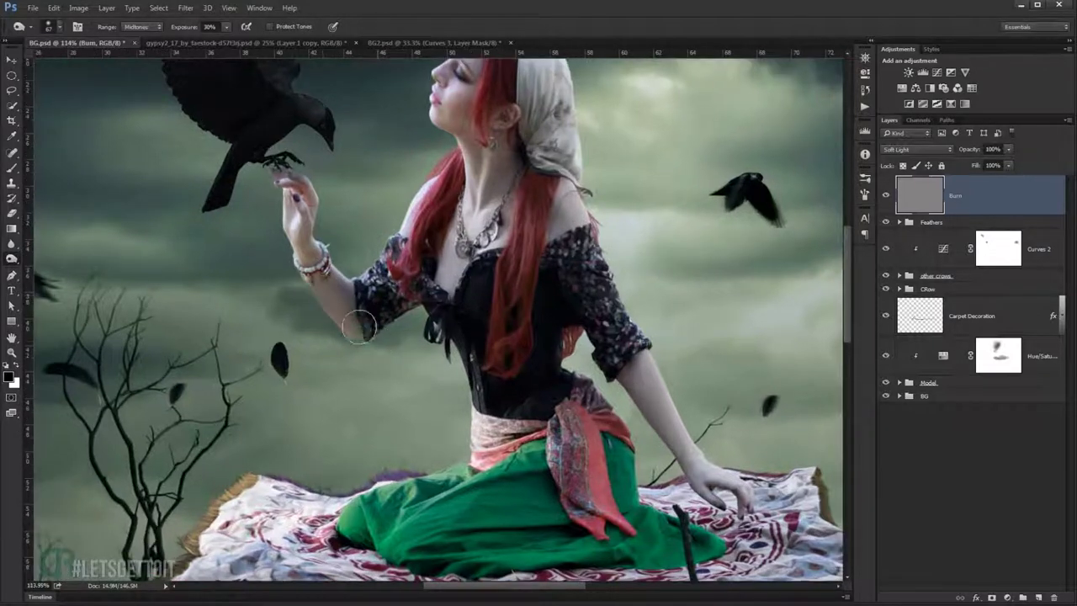
Shrink the Burn brush and darken the shading along the raised forearm.
scroll(300, 267, up, 3)
drag(283, 229, 272, 224)
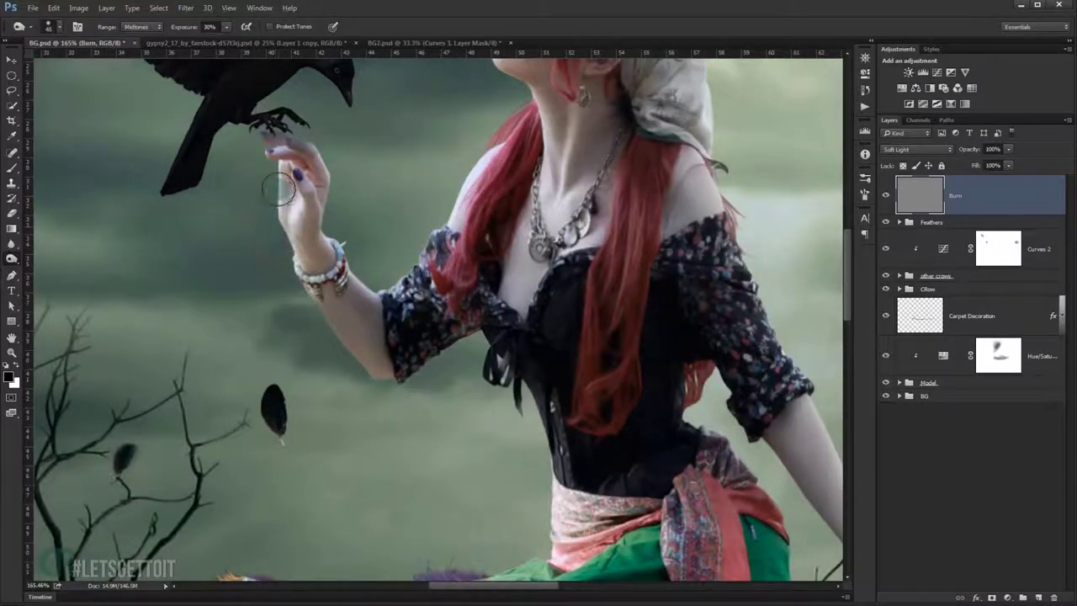
scroll(285, 206, up, 2)
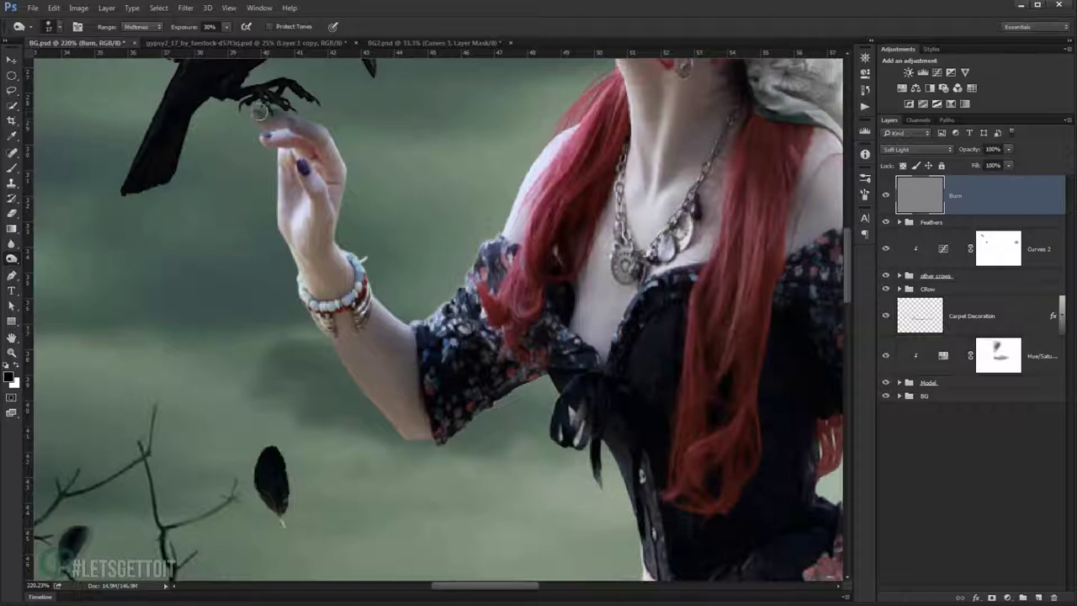
scroll(312, 128, down, 2)
scroll(317, 174, down, 1)
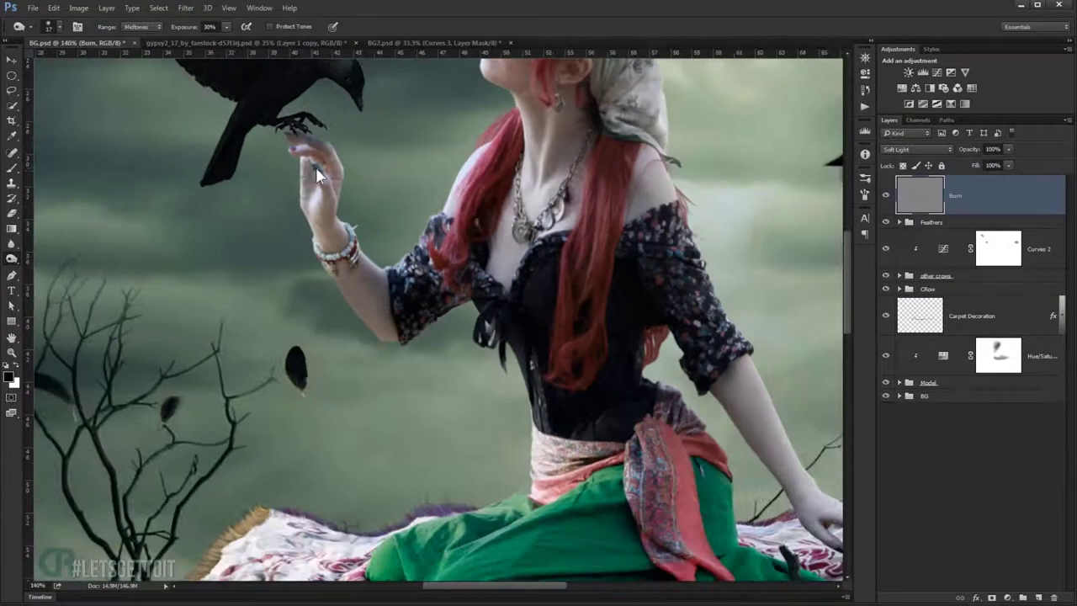
scroll(304, 181, down, 2)
scroll(341, 184, up, 2)
scroll(341, 183, down, 3)
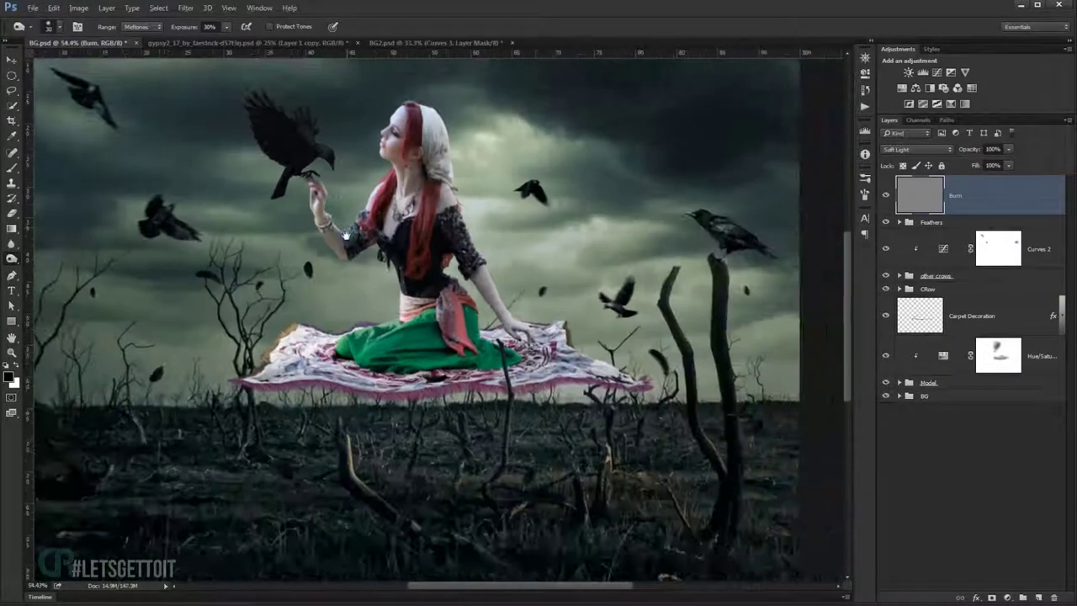
scroll(370, 280, up, 3)
drag(370, 281, 286, 221)
drag(556, 290, 604, 354)
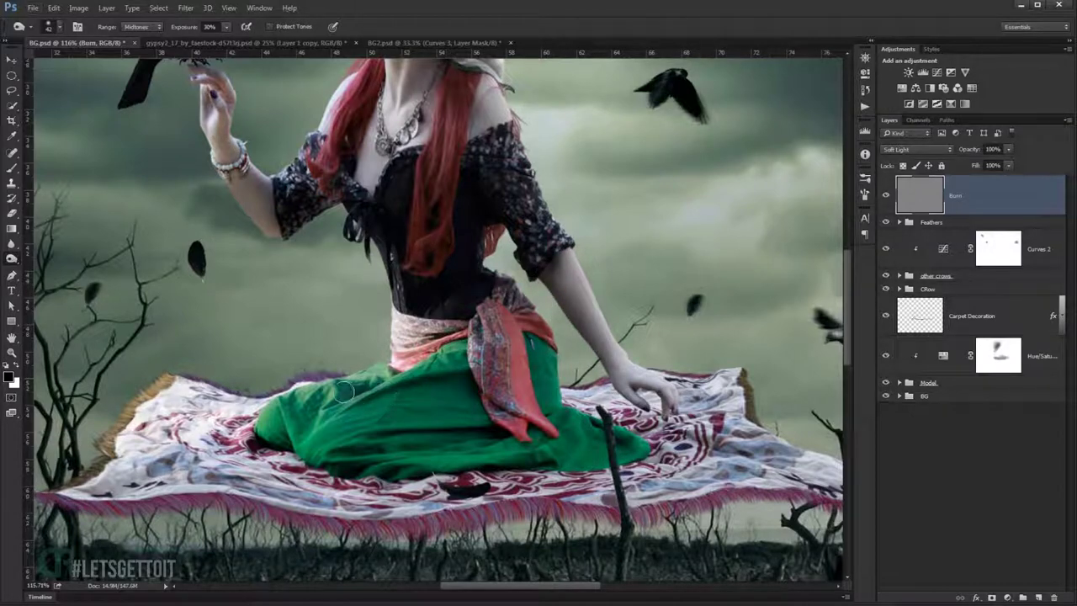
drag(494, 424, 426, 344)
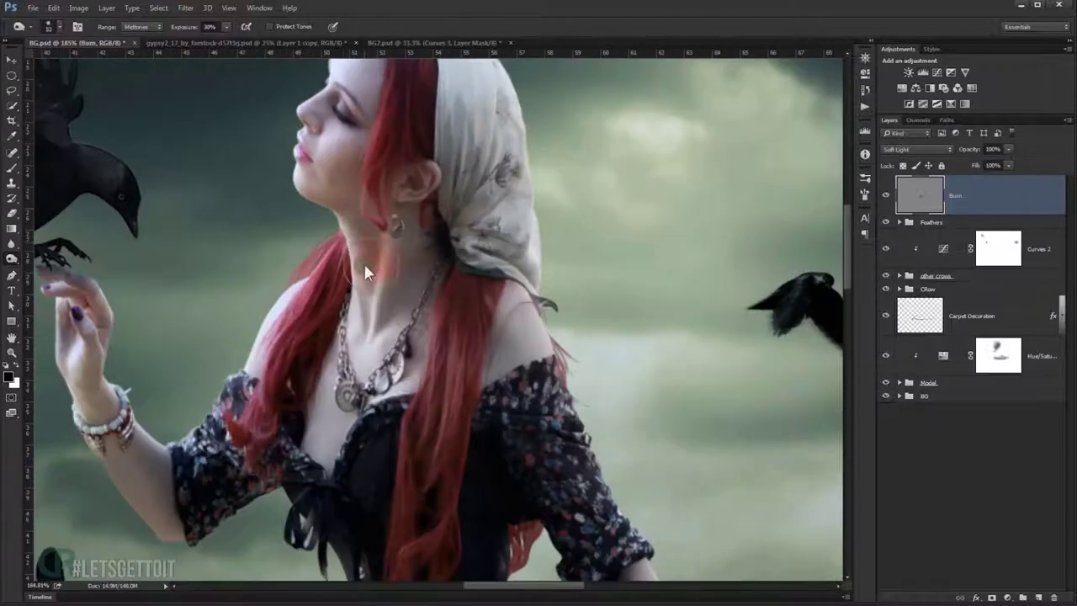
Burn the neck between chin and necklace and where the hair meets the headscarf.
mouse_move(364, 263)
mouse_down()
mouse_move(387, 300)
mouse_move(366, 318)
mouse_up()
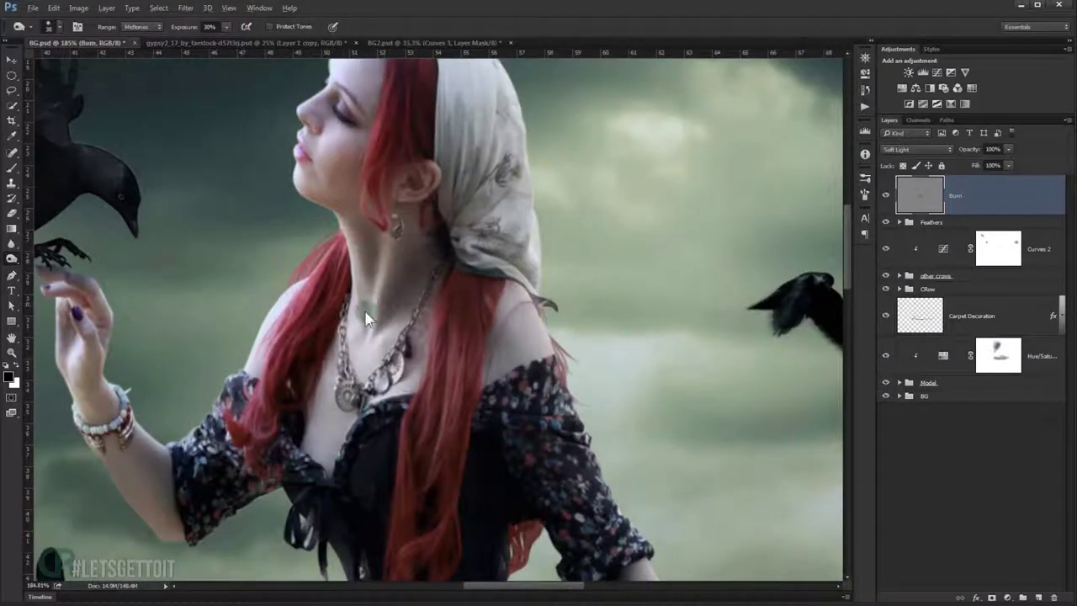
scroll(402, 216, up, 1)
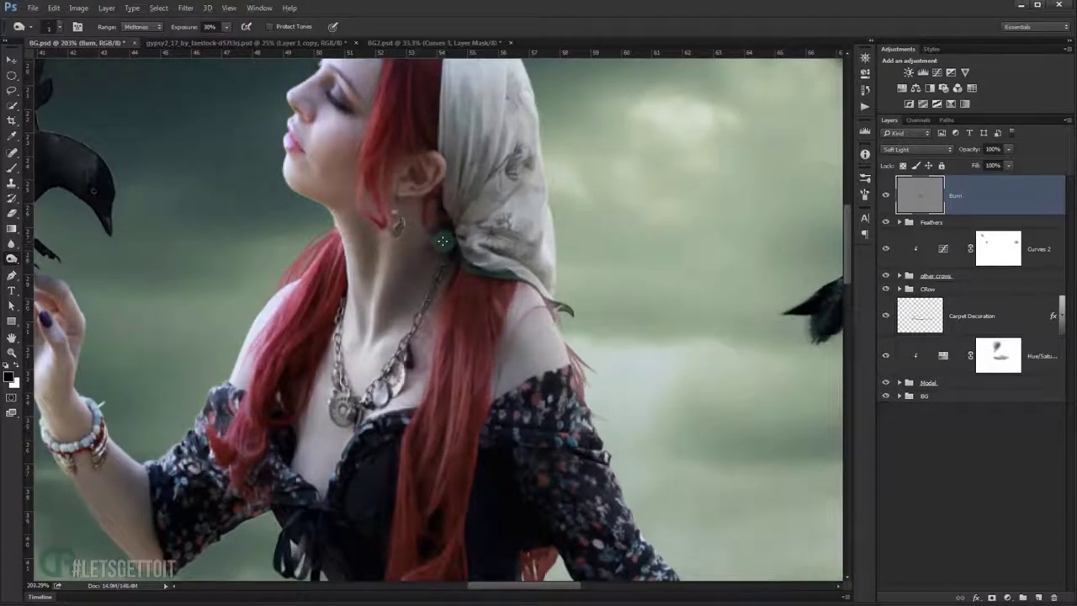
scroll(452, 240, down, 4)
scroll(405, 229, up, 2)
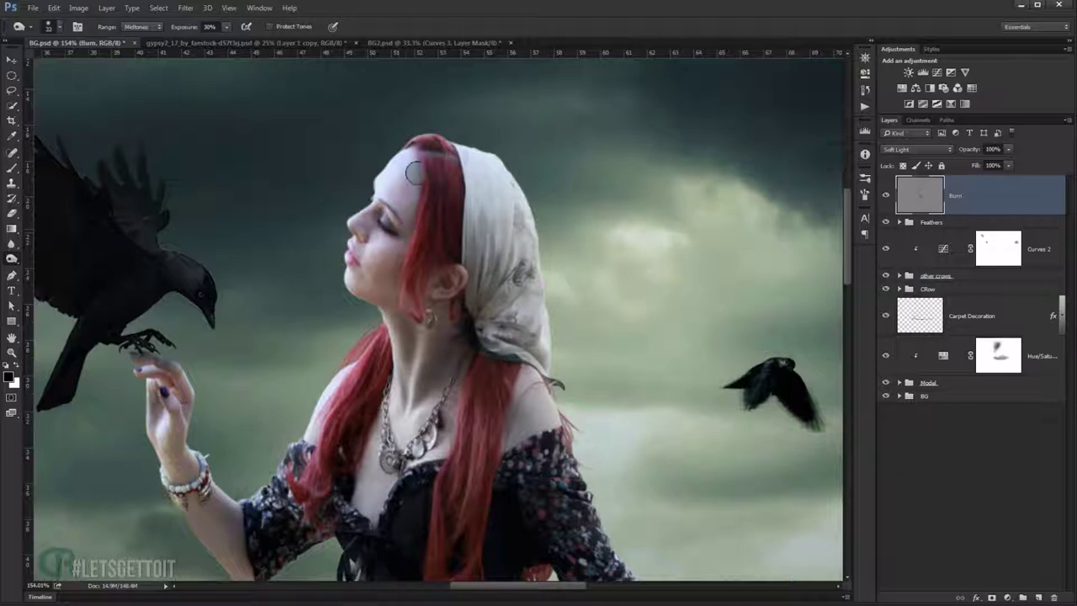
drag(459, 187, 469, 243)
scroll(486, 302, down, 1)
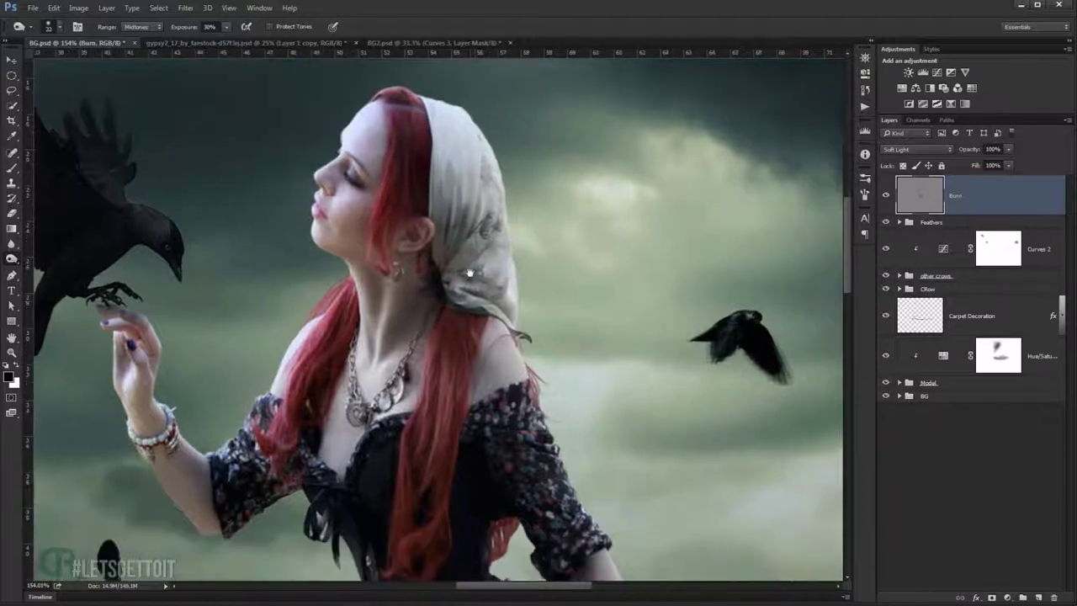
scroll(471, 278, up, 2)
scroll(430, 231, up, 2)
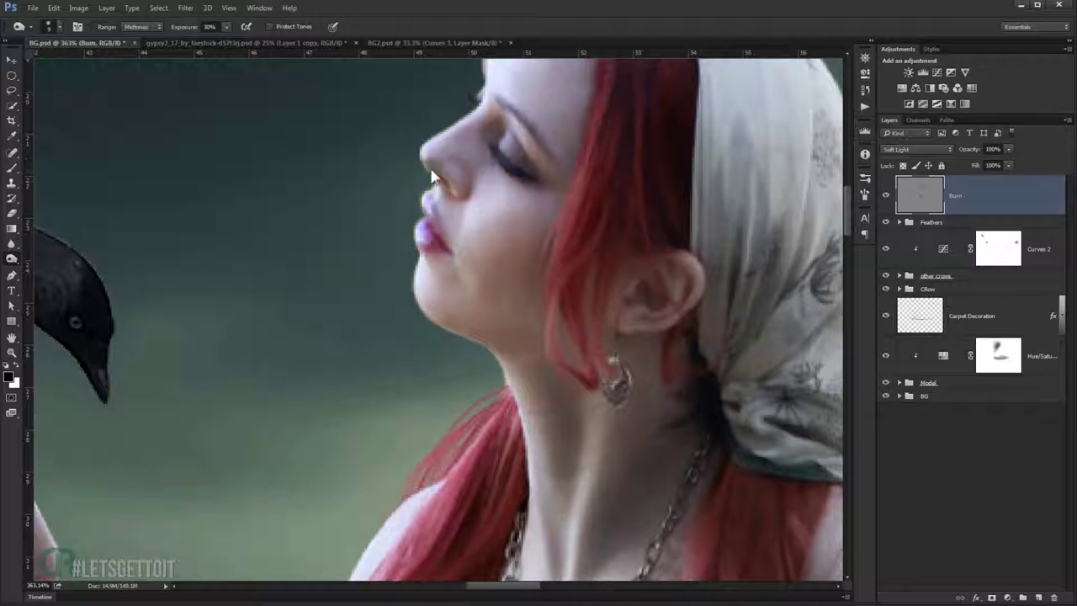
scroll(446, 167, down, 1)
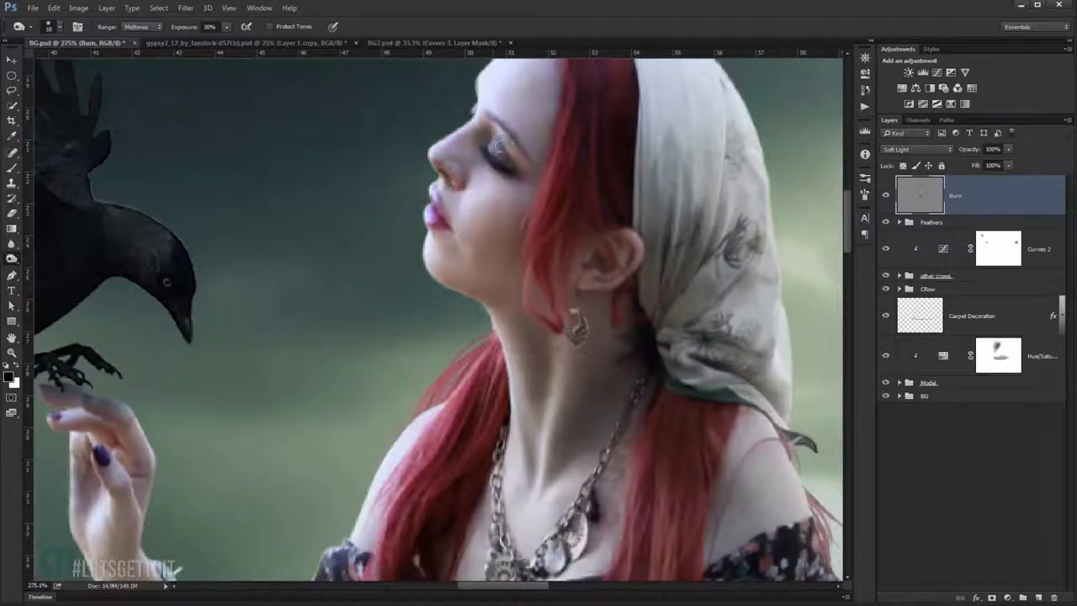
scroll(495, 124, down, 3)
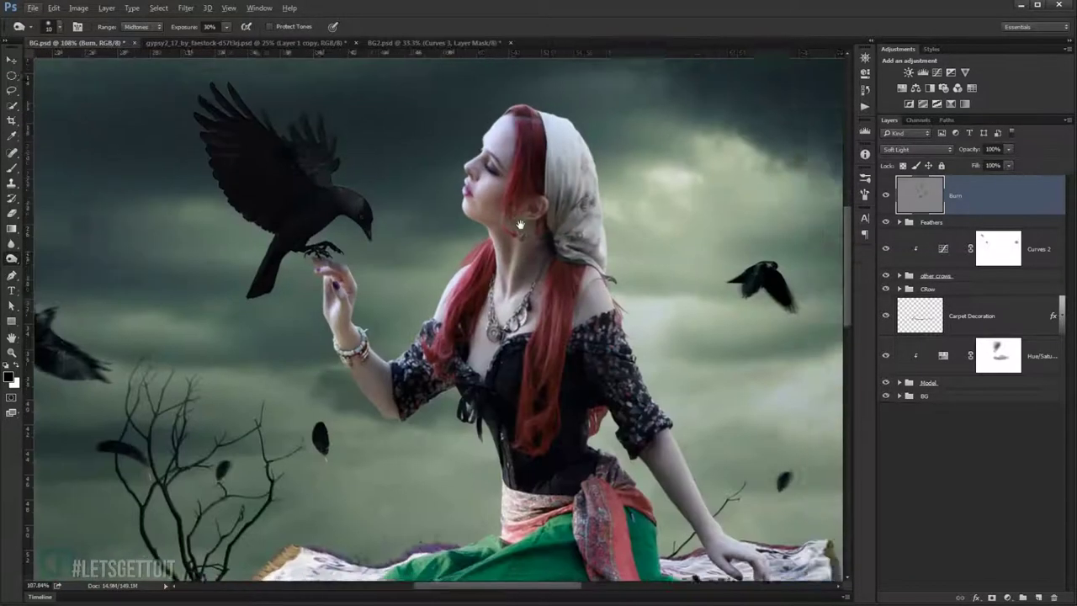
scroll(469, 297, up, 3)
scroll(469, 296, down, 1)
drag(469, 296, 447, 238)
scroll(312, 215, down, 4)
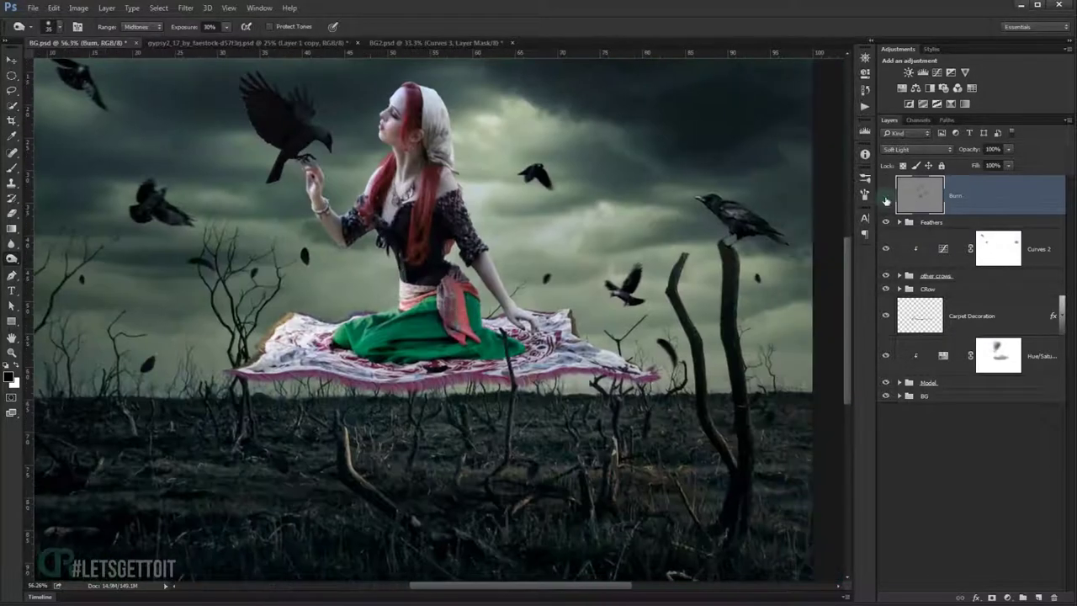
Zoom around the carpet and burn extra shading onto its left side.
scroll(402, 233, up, 2)
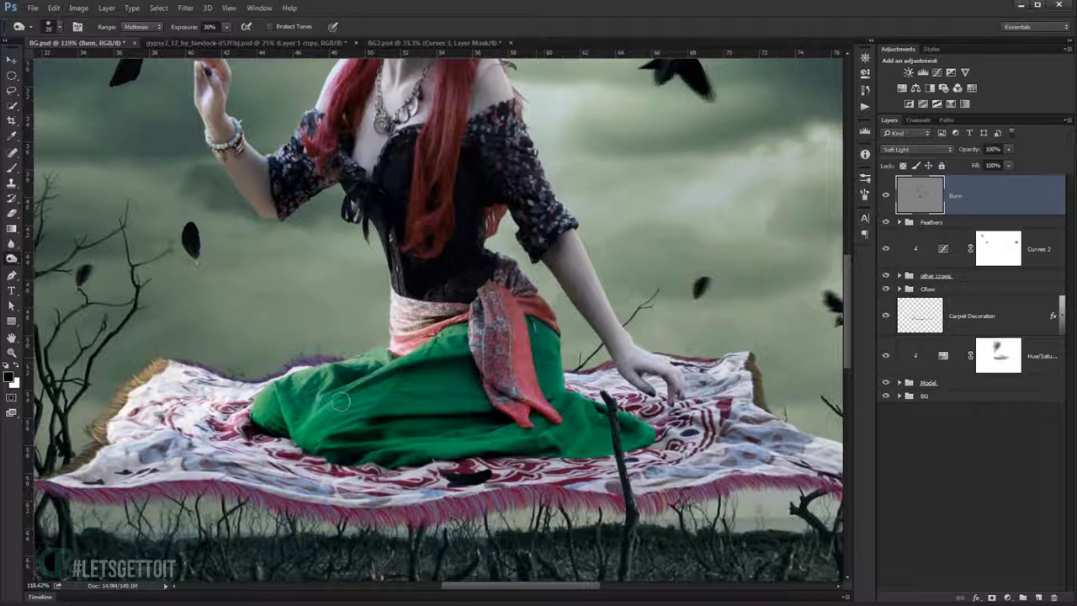
scroll(341, 403, down, 1)
scroll(357, 366, right, 5)
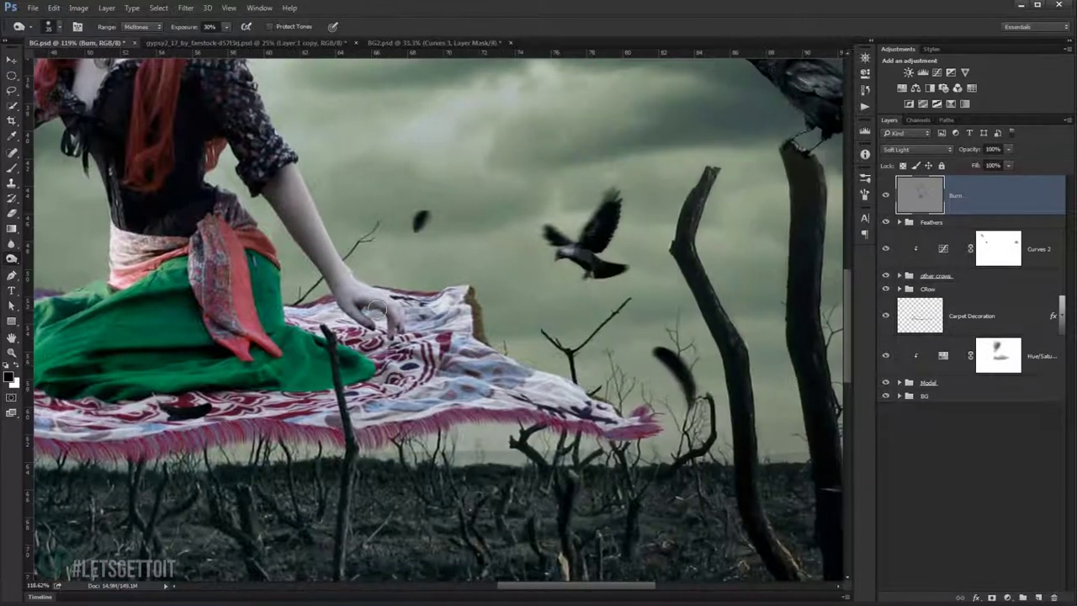
scroll(375, 309, up, 3)
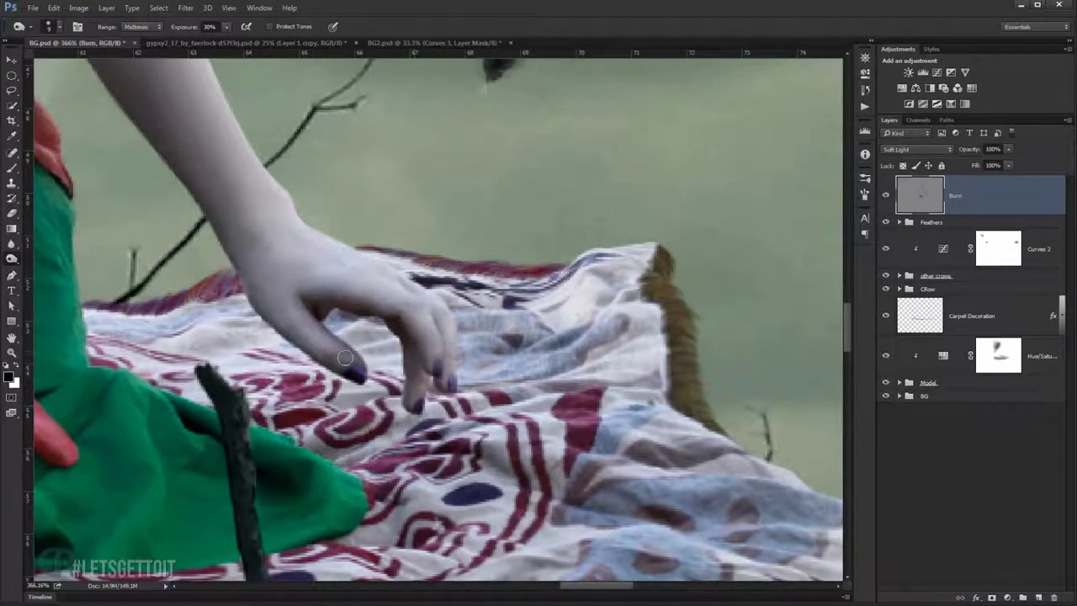
scroll(253, 305, down, 1)
scroll(437, 402, left, 1)
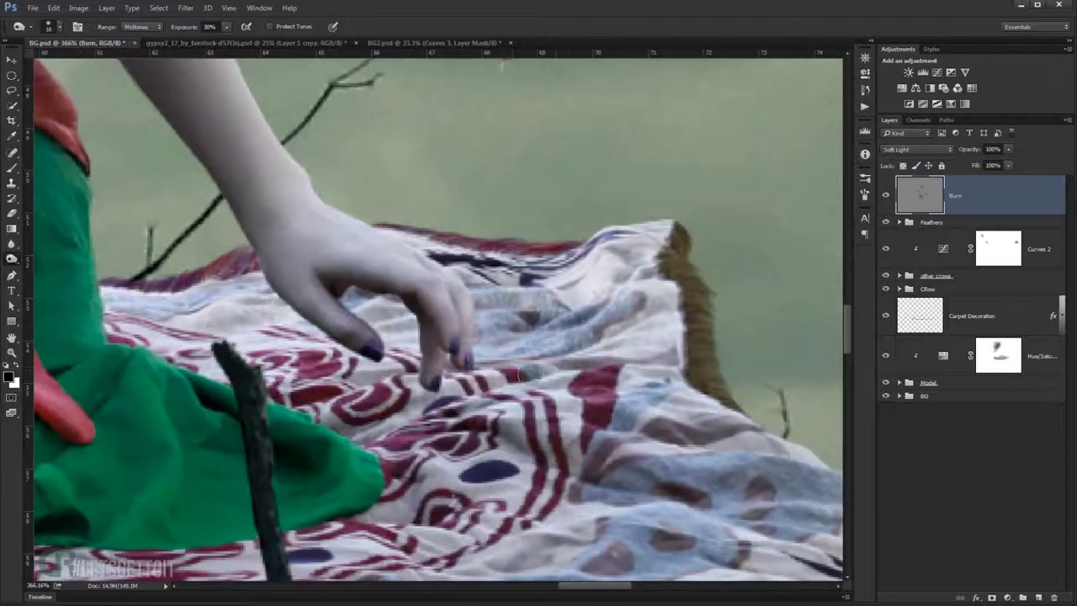
scroll(395, 375, down, 2)
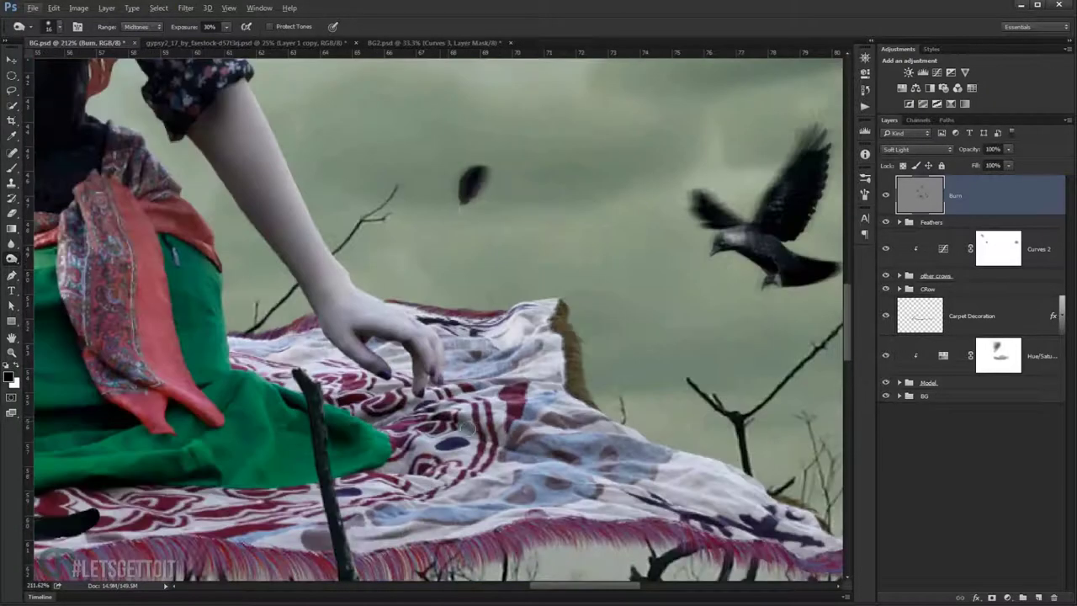
scroll(351, 312, up, 1)
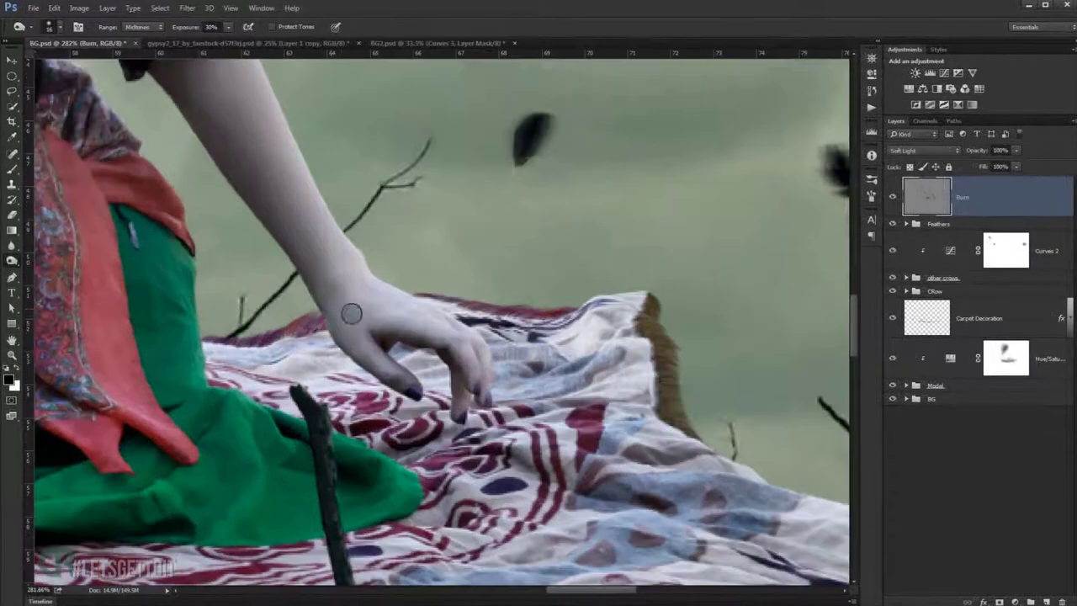
scroll(381, 374, down, 5)
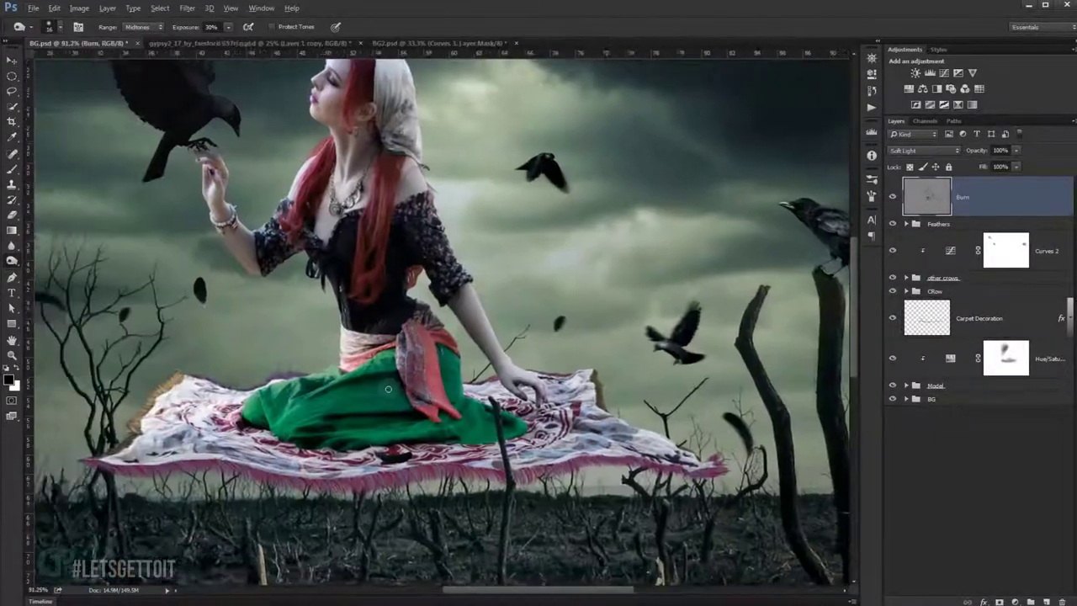
scroll(348, 414, up, 4)
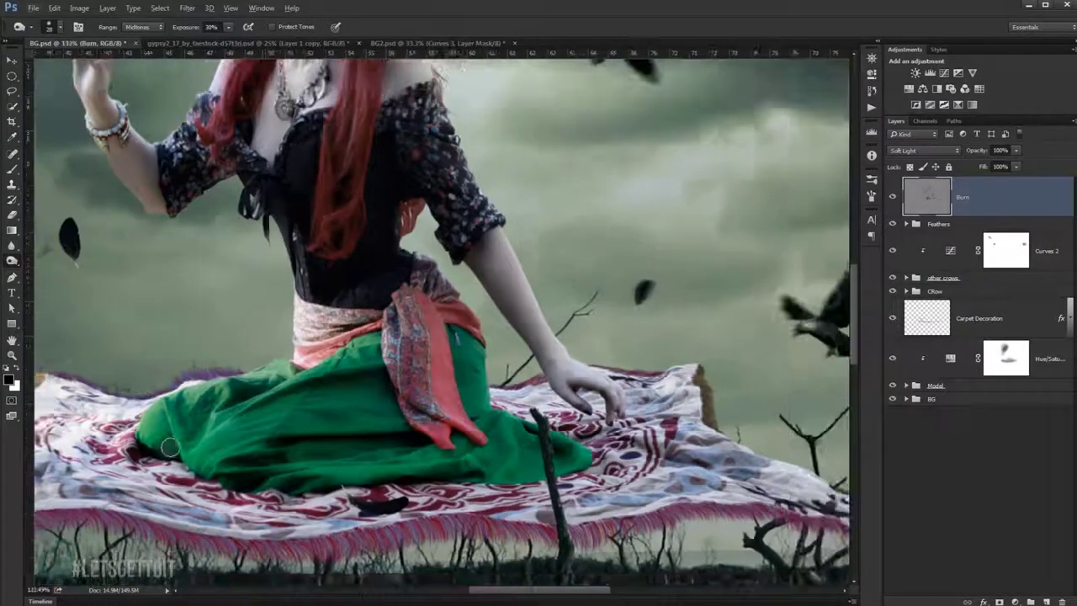
scroll(446, 462, up, 3)
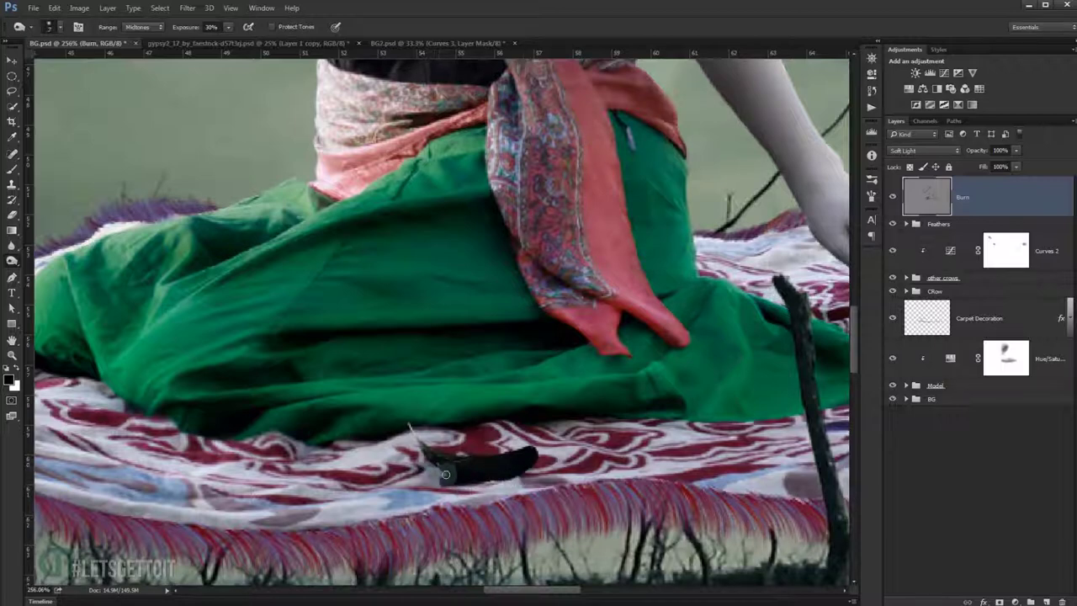
scroll(446, 474, down, 5)
scroll(214, 411, up, 4)
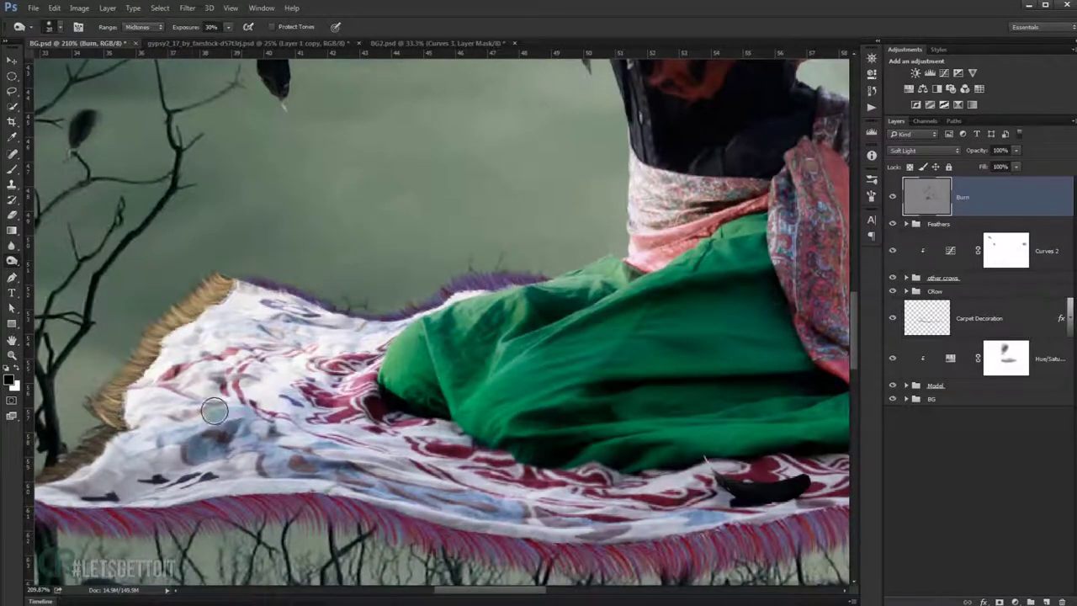
drag(214, 411, 331, 459)
scroll(330, 456, down, 2)
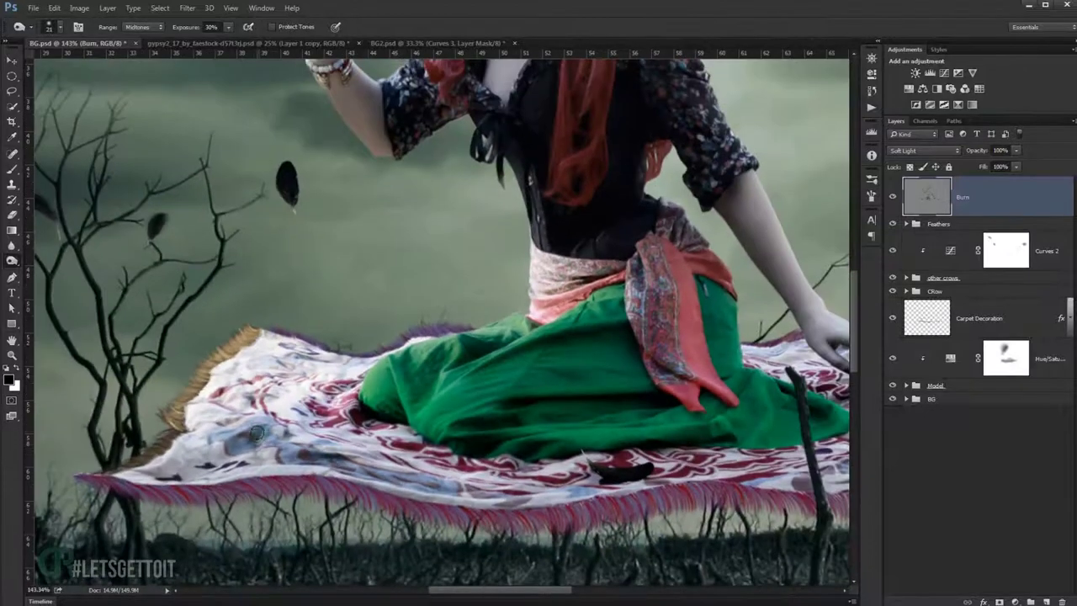
scroll(263, 391, down, 3)
scroll(300, 421, up, 3)
Return to the Burn tool with B then O, and fit the whole image in the window.
key(b)
scroll(504, 418, up, 1)
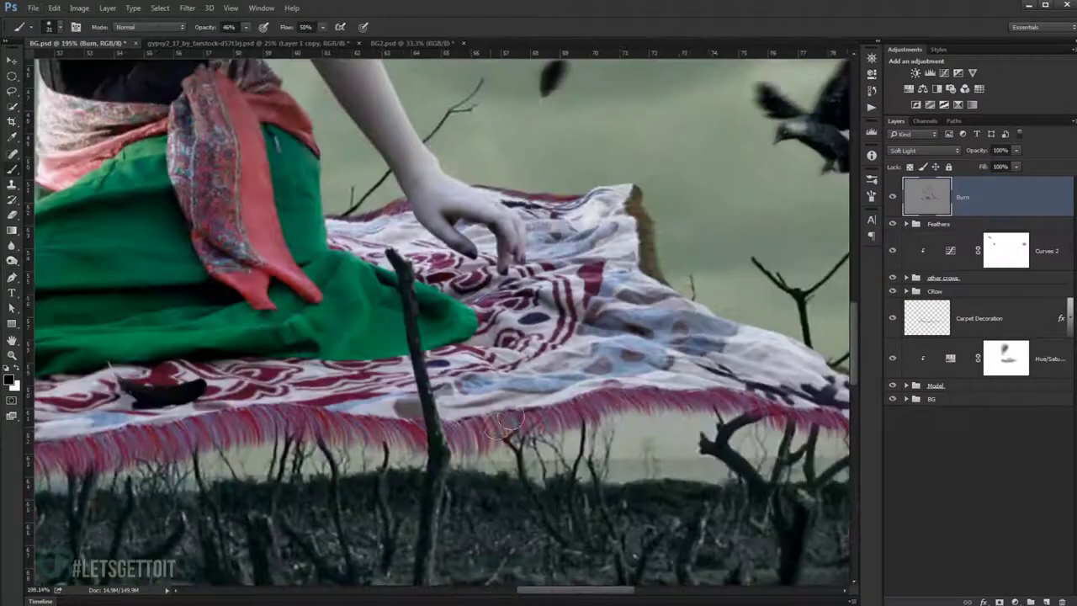
key(o)
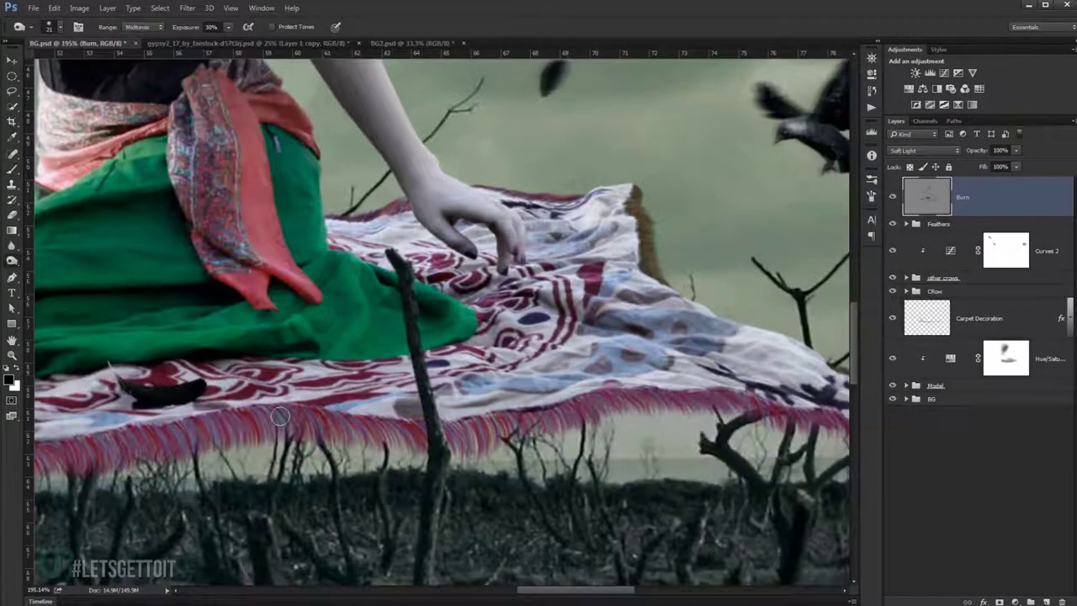
scroll(274, 387, right, 5)
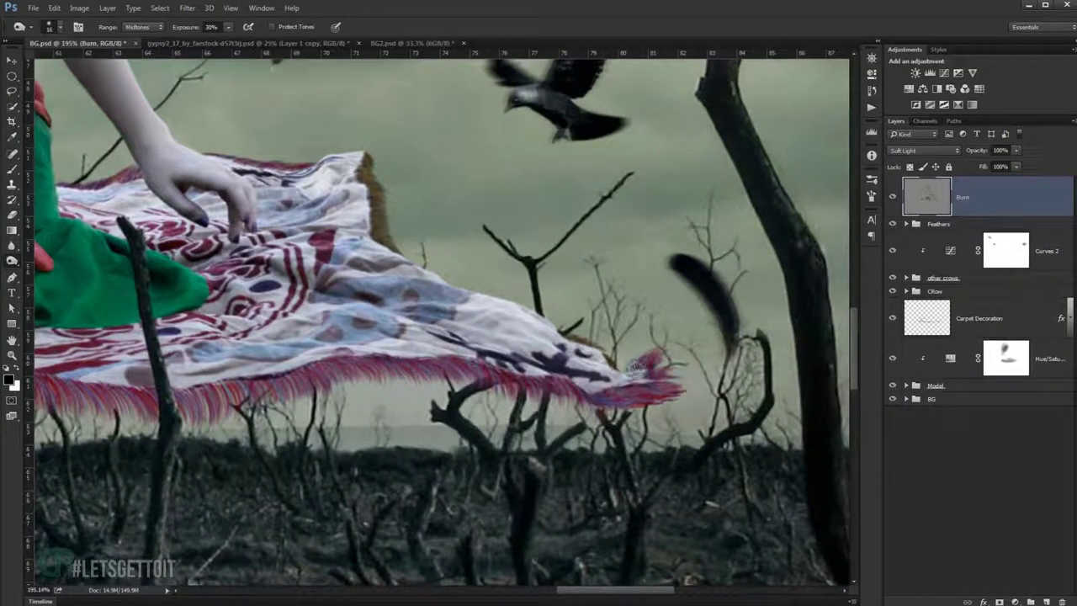
drag(421, 290, 463, 333)
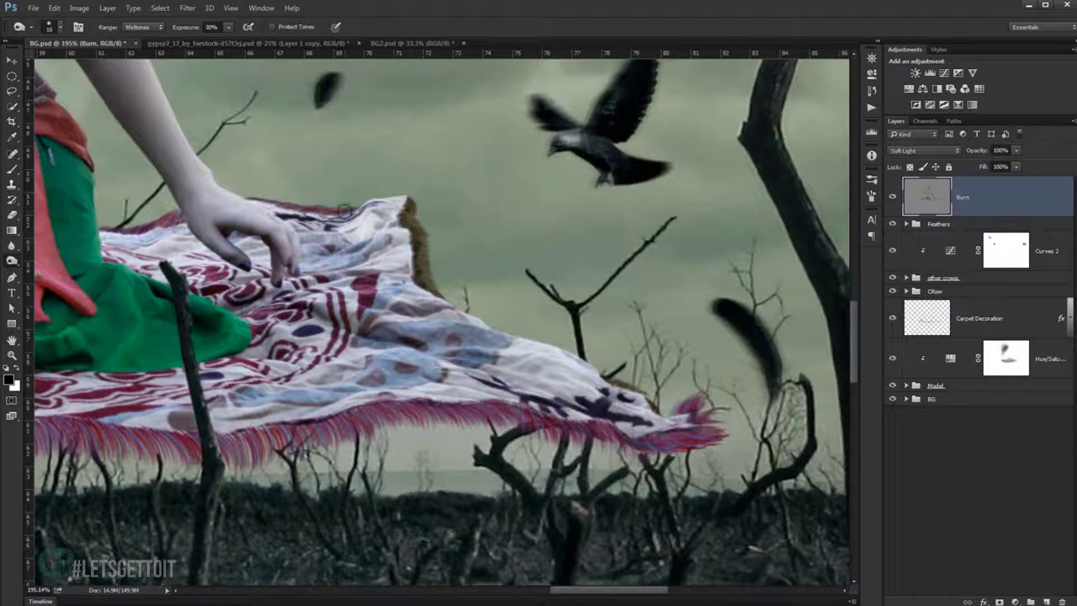
key(ctrl+0)
scroll(416, 173, up, 3)
scroll(385, 312, up, 5)
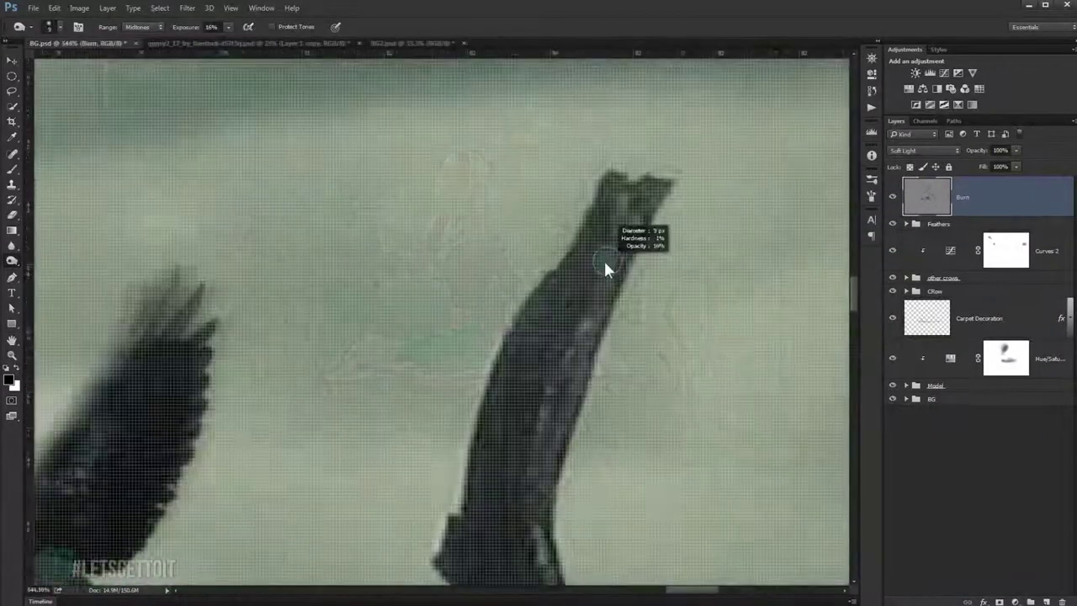
Raise the Burn exposure to 32% and work over the branches, trunk and ground.
scroll(605, 264, down, 2)
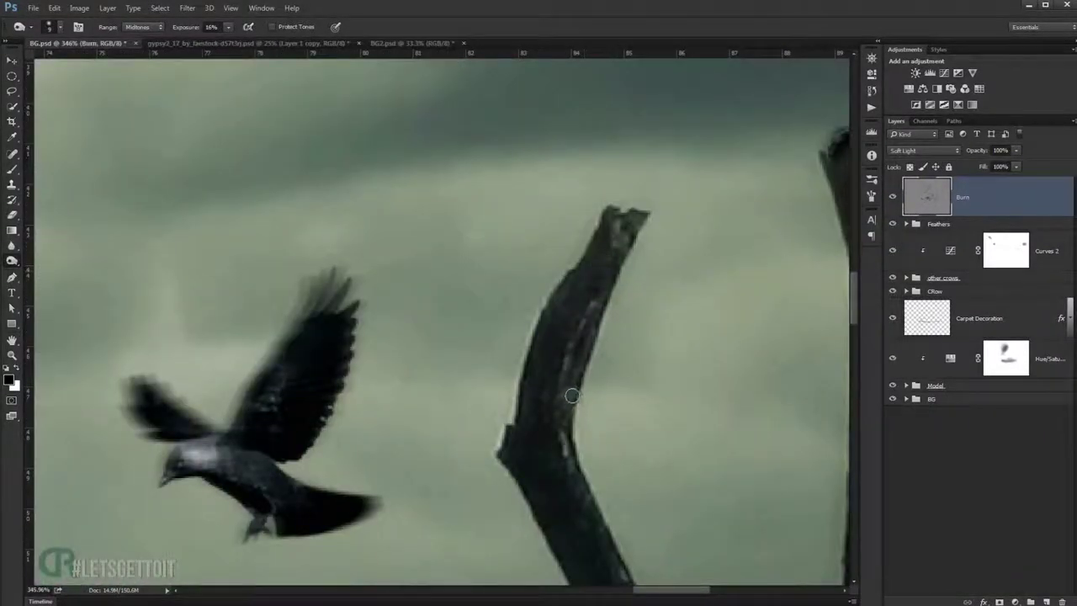
key(3)
key(2)
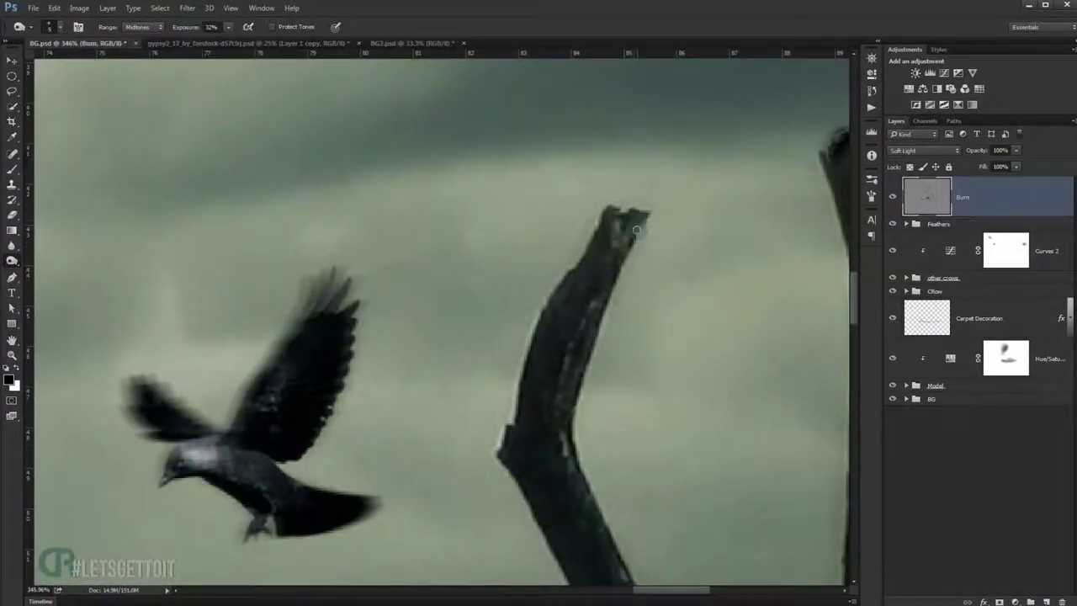
scroll(513, 291, down, 3)
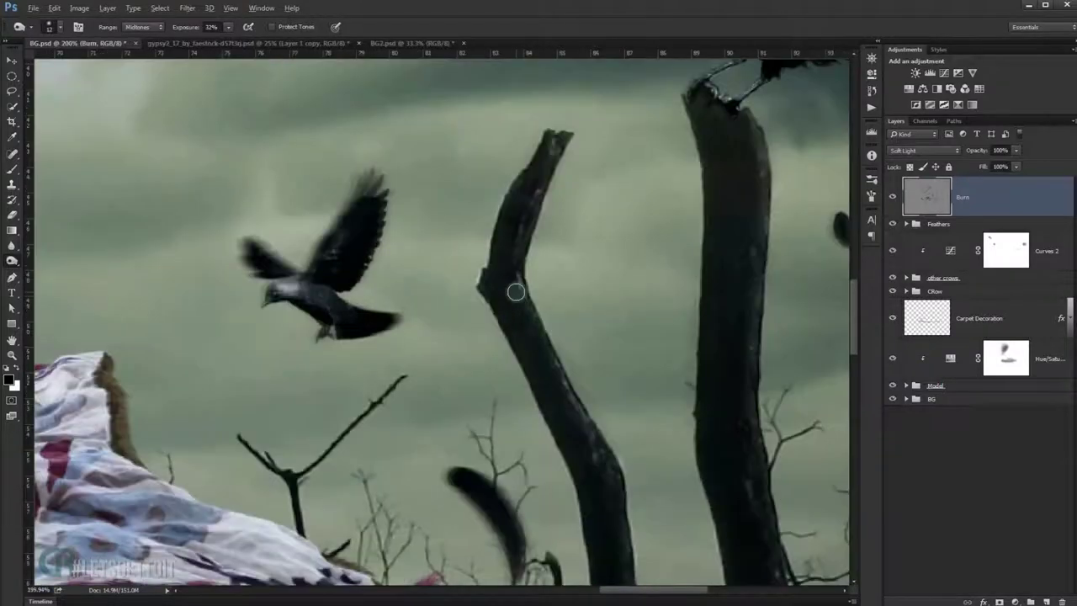
scroll(542, 268, down, 1)
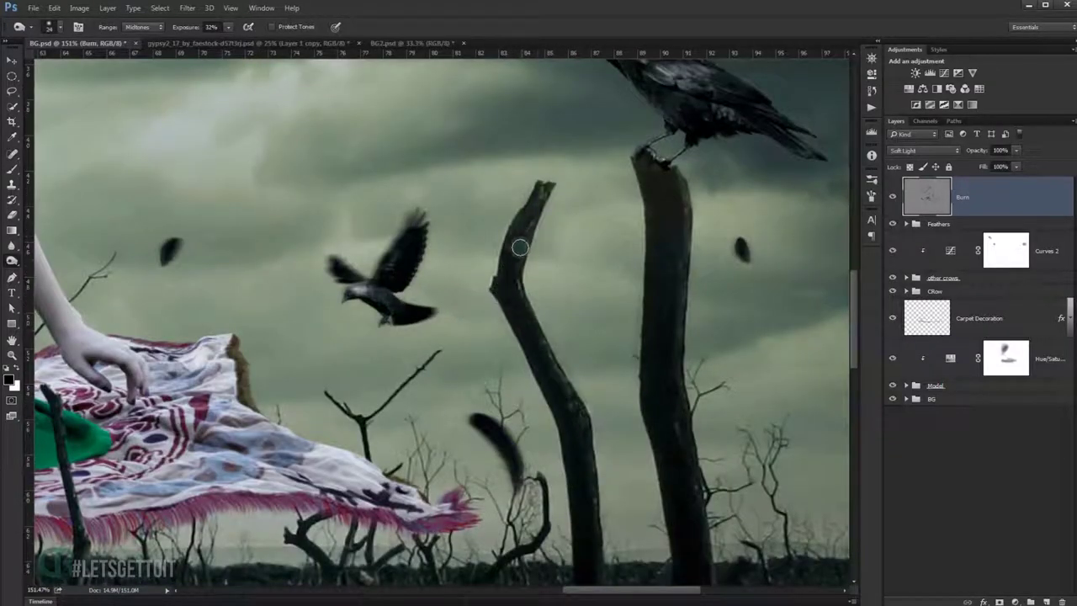
scroll(519, 247, down, 1)
scroll(630, 281, up, 3)
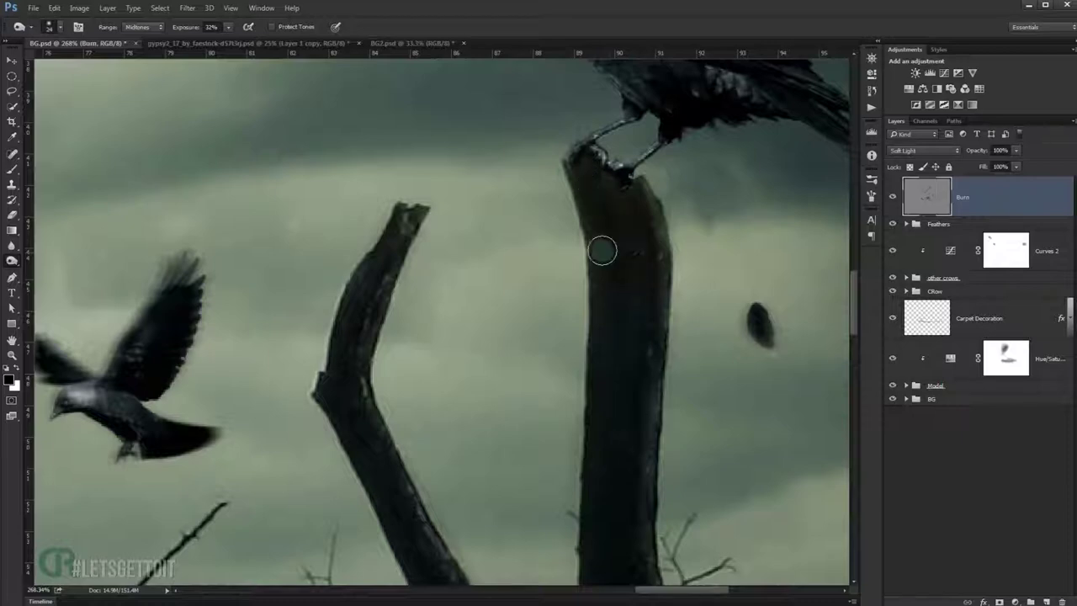
scroll(632, 257, down, 3)
scroll(598, 278, down, 1)
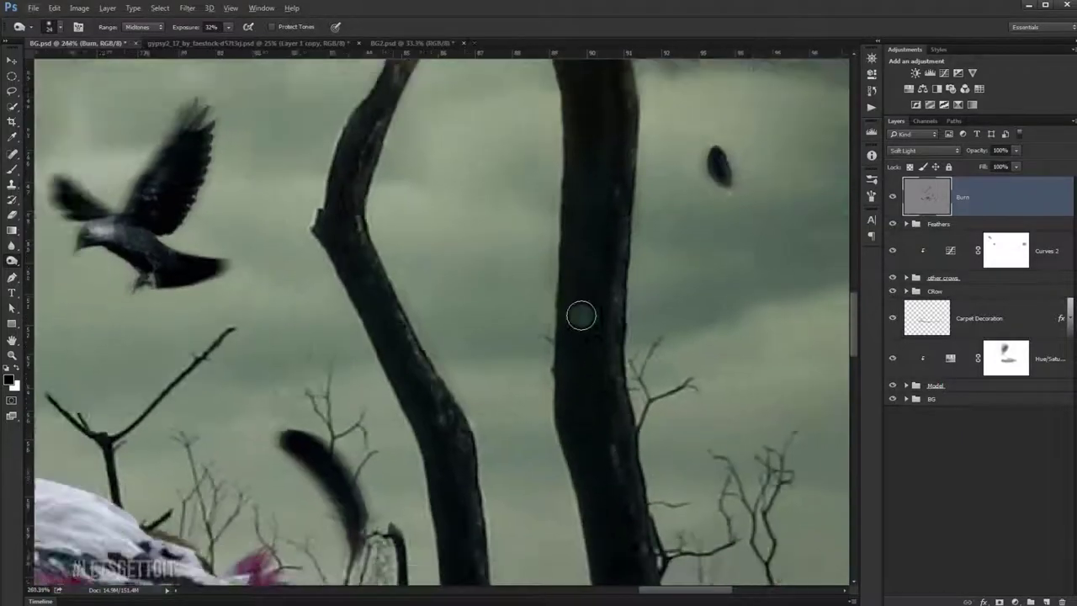
scroll(581, 317, down, 2)
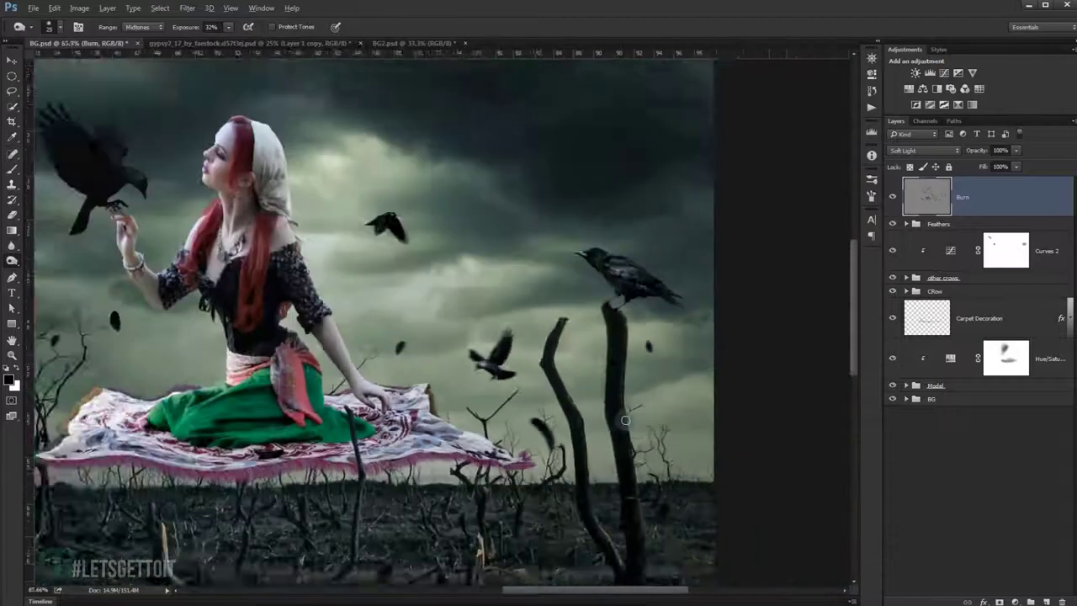
scroll(658, 376, down, 3)
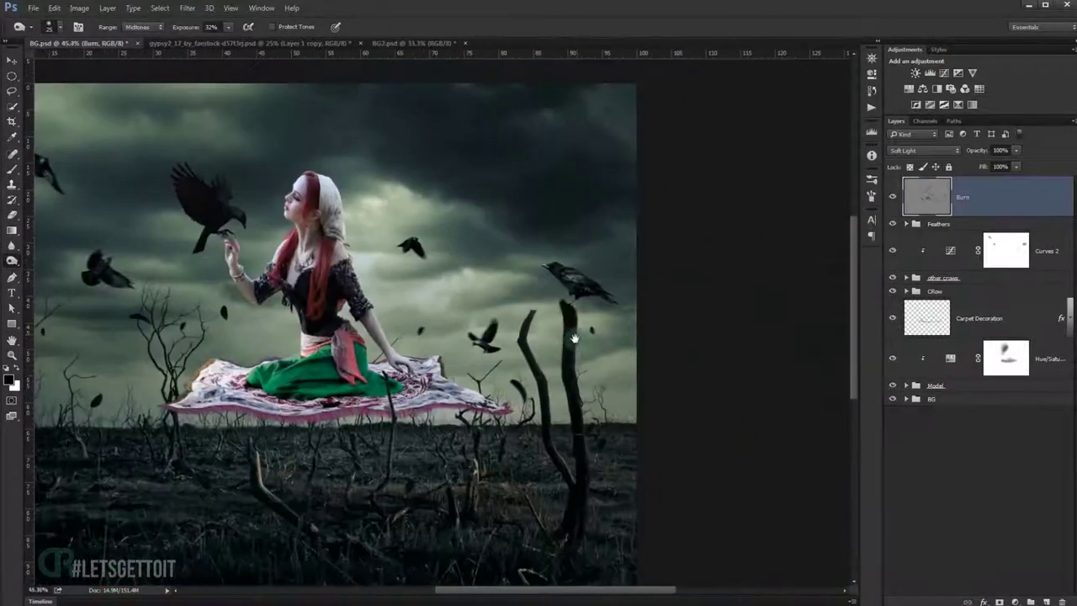
scroll(427, 419, up, 2)
scroll(427, 418, up, 3)
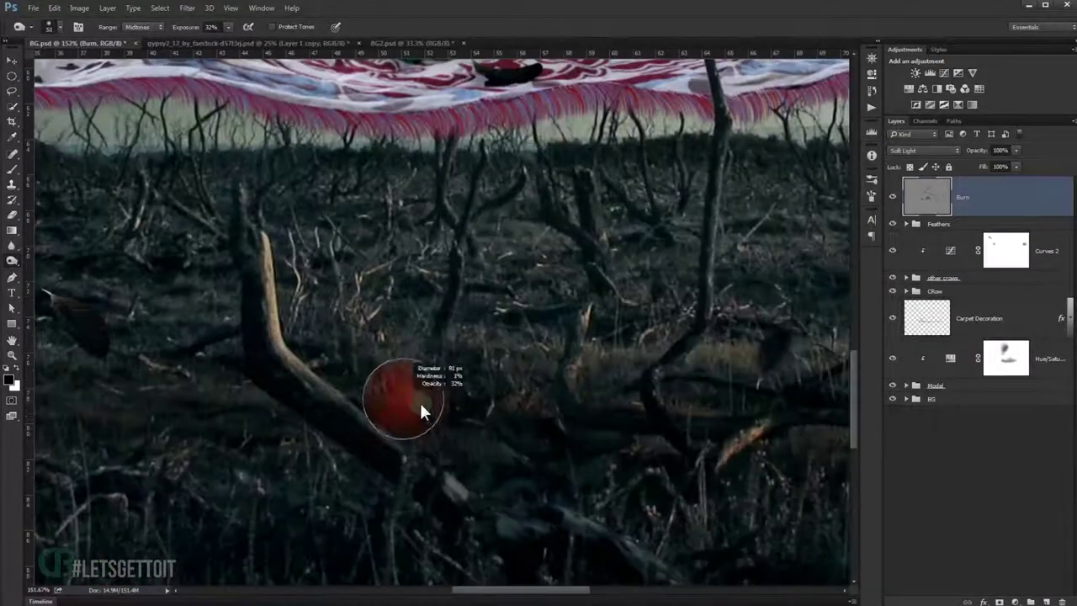
scroll(420, 409, down, 3)
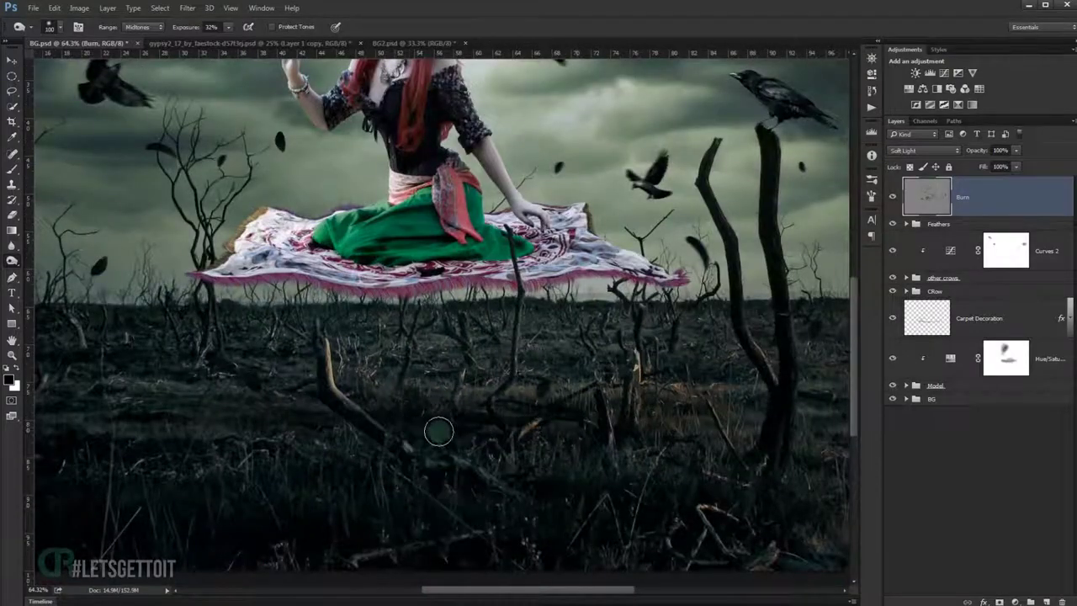
scroll(420, 429, up, 1)
scroll(493, 488, down, 3)
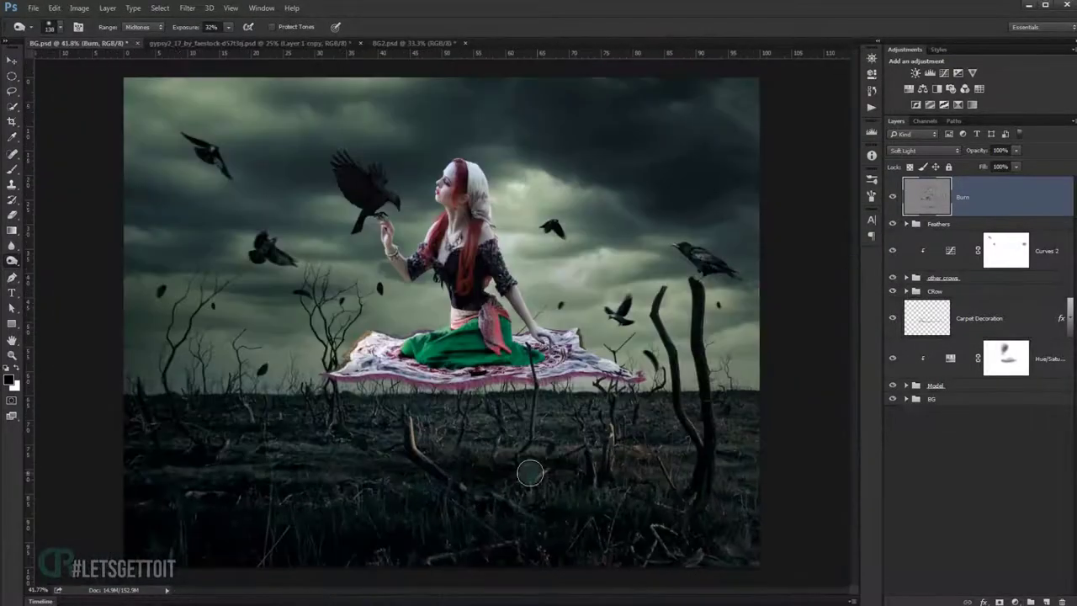
scroll(531, 471, up, 2)
scroll(440, 457, up, 1)
scroll(452, 222, up, 1)
scroll(452, 222, left, 1)
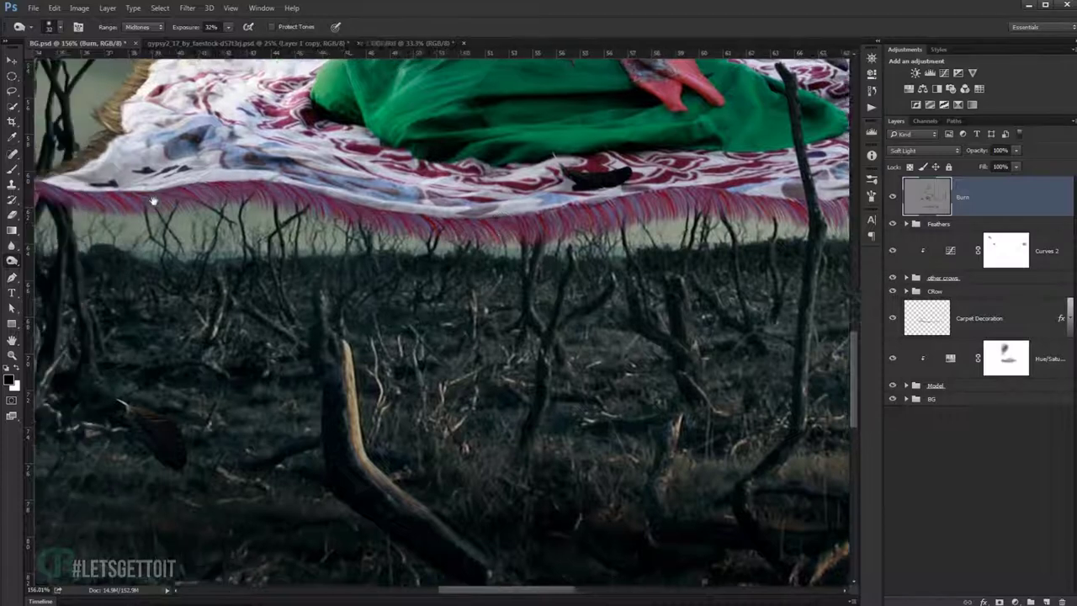
scroll(337, 206, left, 1)
Shrink the burn brush to 20, then enlarge it again to burn the stump.
key(bracketleft)
key(bracketleft)
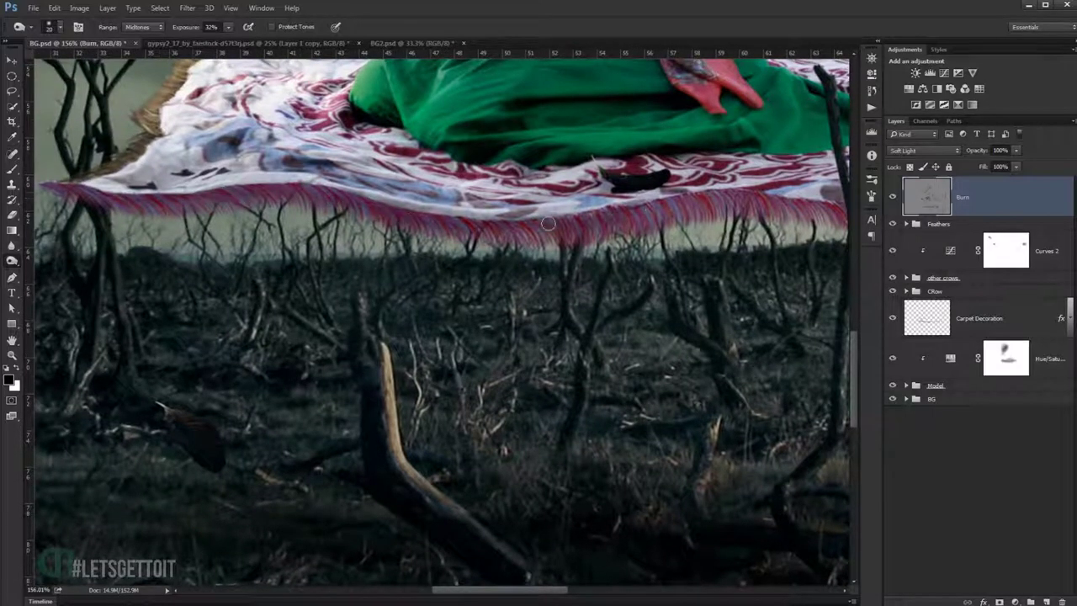
scroll(530, 215, right, 2)
scroll(589, 227, right, 1)
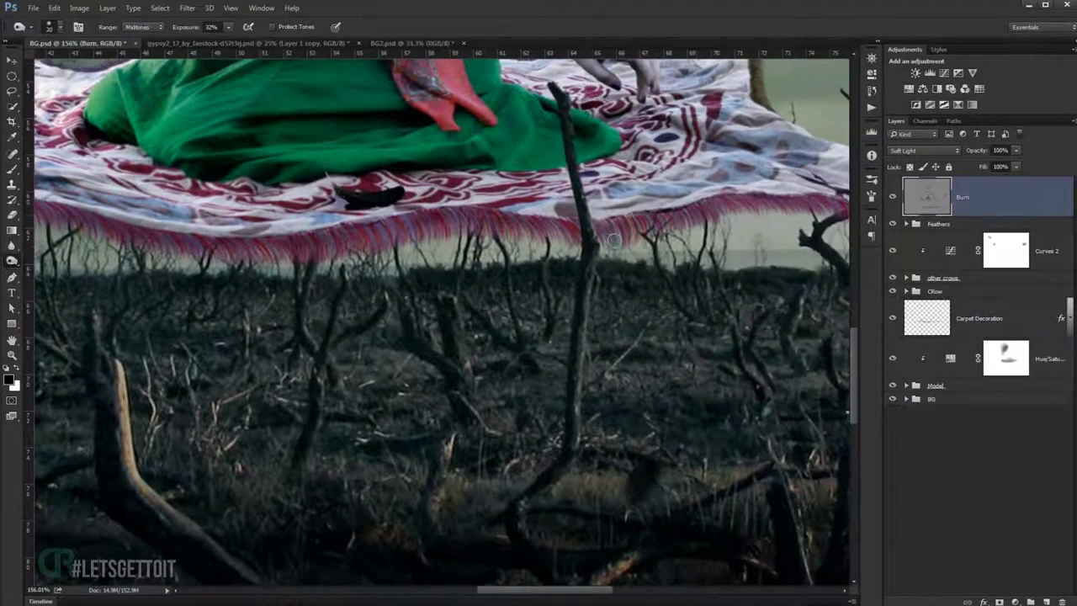
scroll(614, 241, right, 1)
scroll(589, 219, right, 2)
key(ctrl+0)
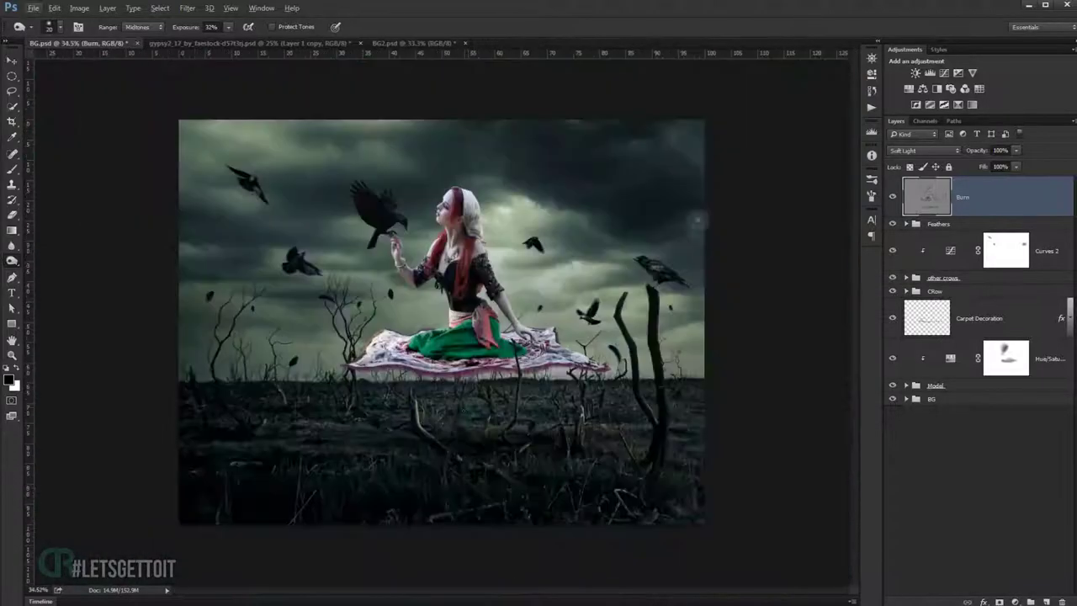
scroll(396, 429, up, 1)
scroll(397, 428, up, 3)
key(bracketright)
scroll(437, 467, down, 2)
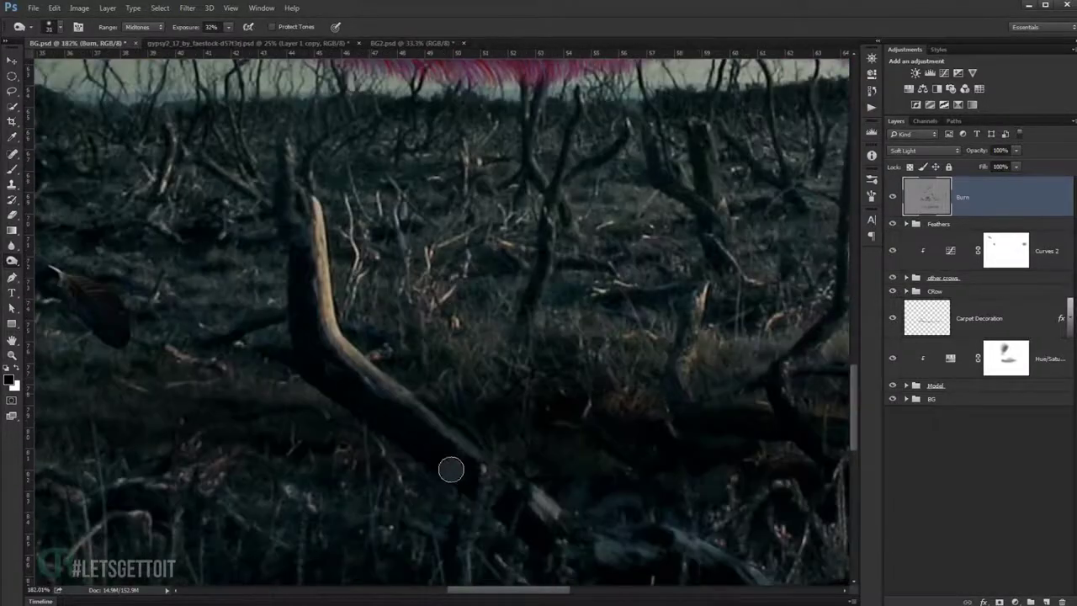
scroll(421, 421, down, 1)
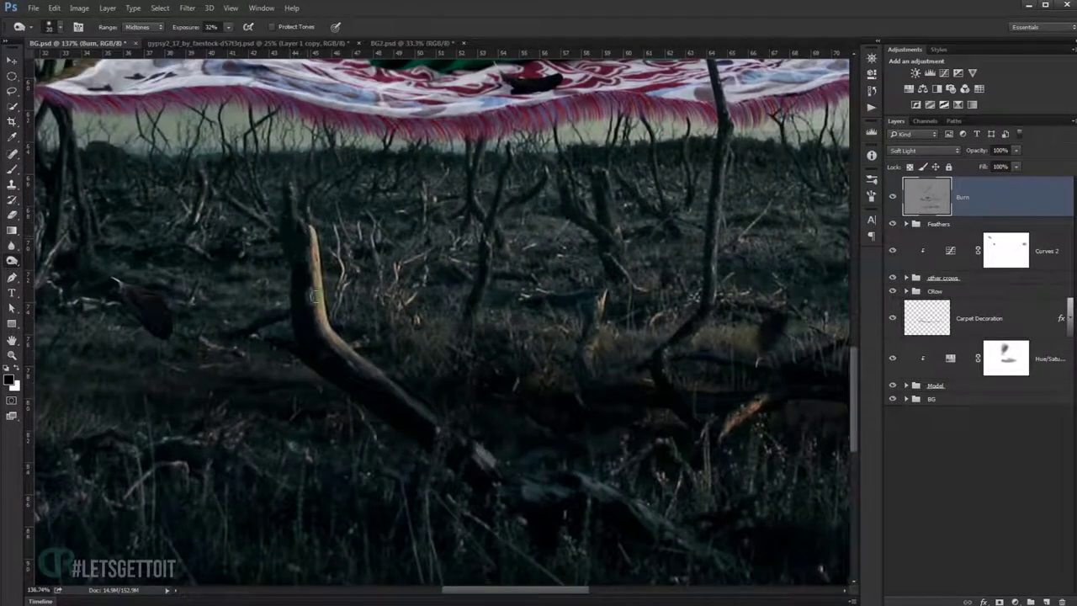
scroll(278, 299, down, 2)
scroll(378, 370, down, 1)
scroll(589, 463, down, 3)
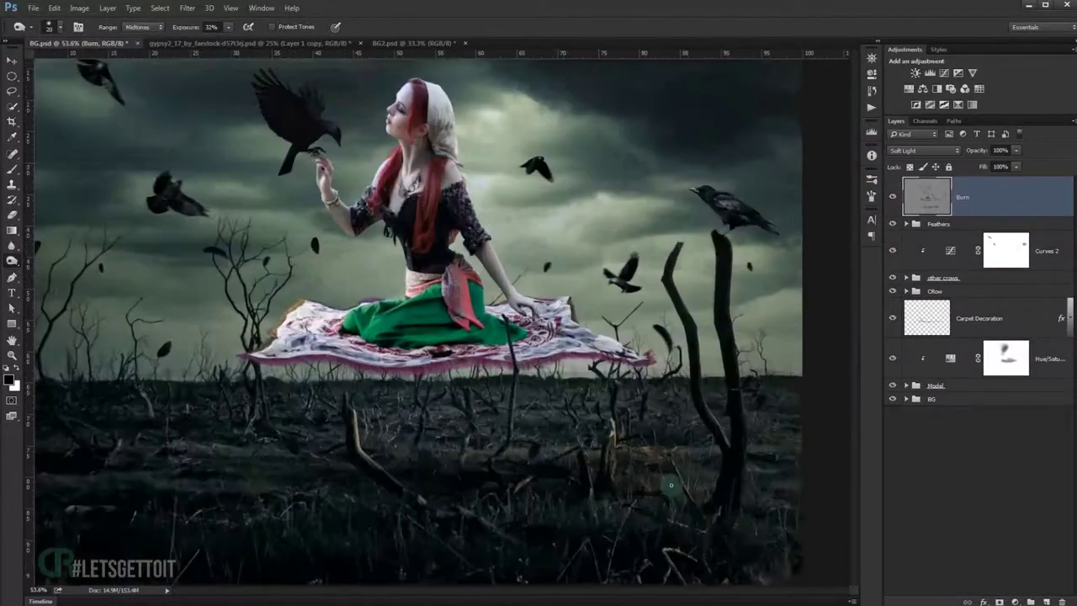
scroll(173, 195, up, 3)
scroll(286, 211, up, 2)
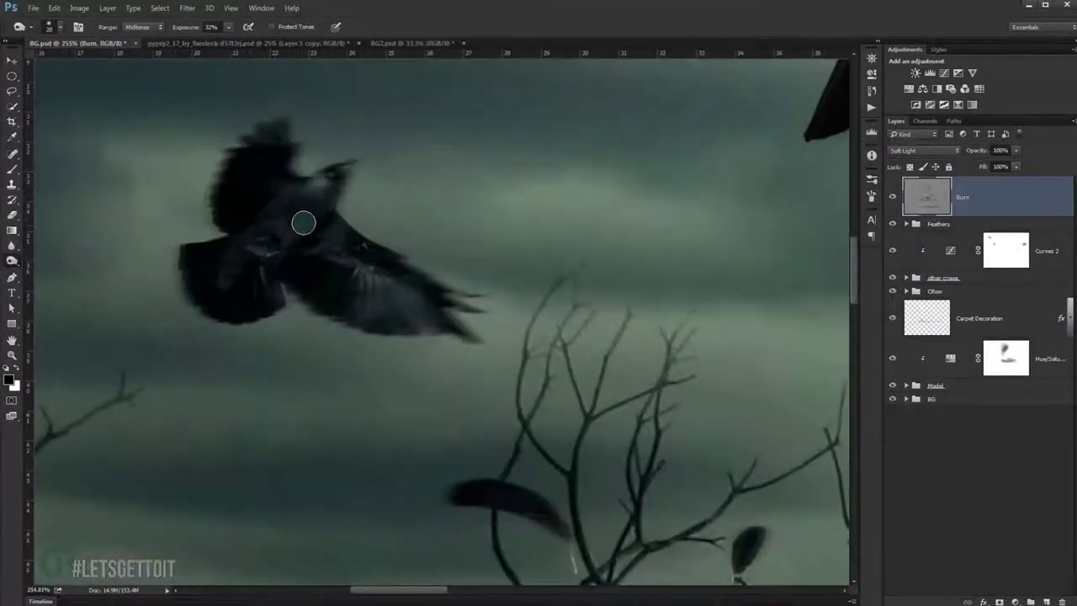
Darken the body of another flying crow with the Burn brush.
mouse_move(315, 250)
mouse_down()
mouse_move(345, 440)
mouse_move(413, 286)
mouse_up()
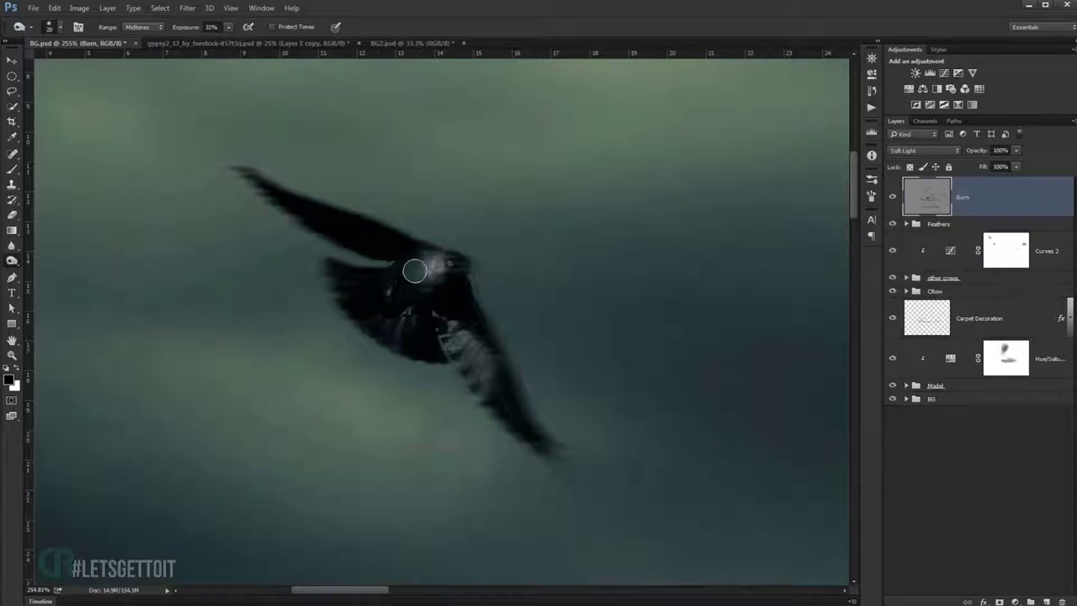
scroll(510, 356, down, 5)
scroll(447, 440, up, 5)
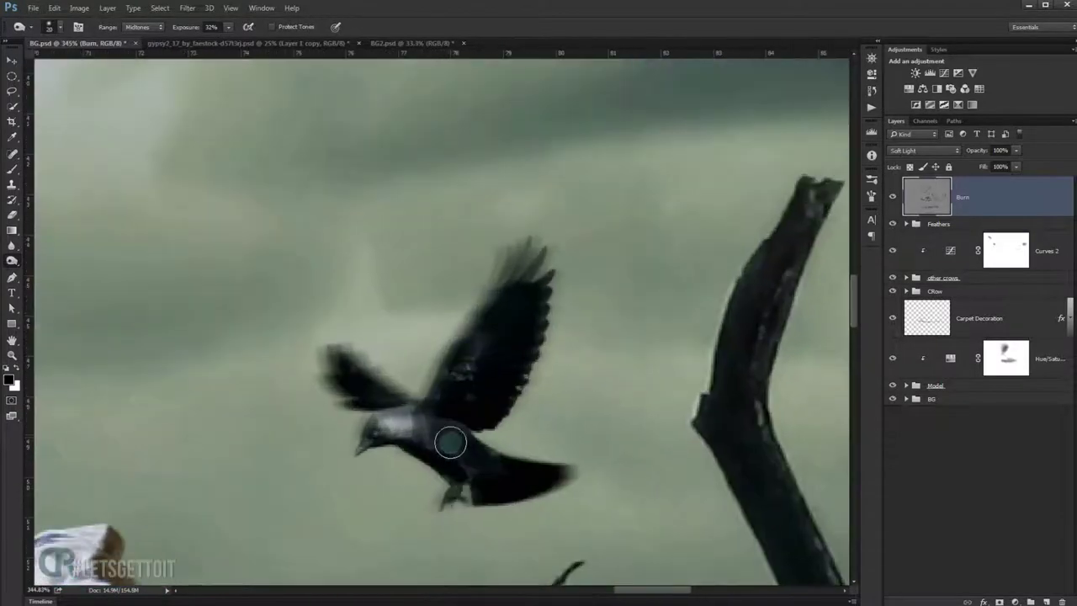
mouse_move(450, 442)
mouse_down()
mouse_move(440, 429)
mouse_move(493, 469)
mouse_move(423, 450)
mouse_up()
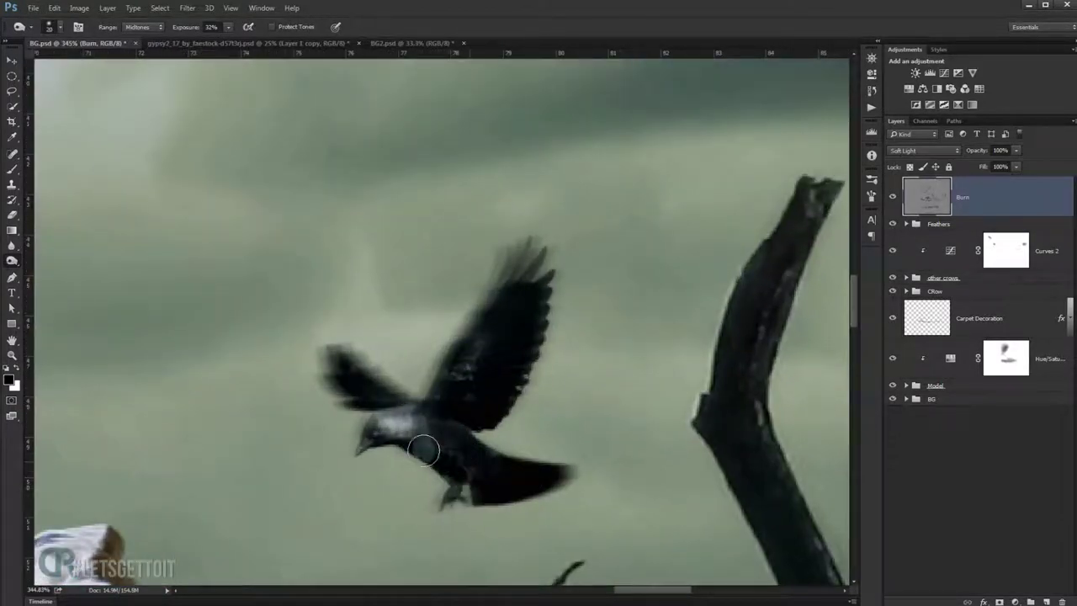
scroll(489, 457, down, 3)
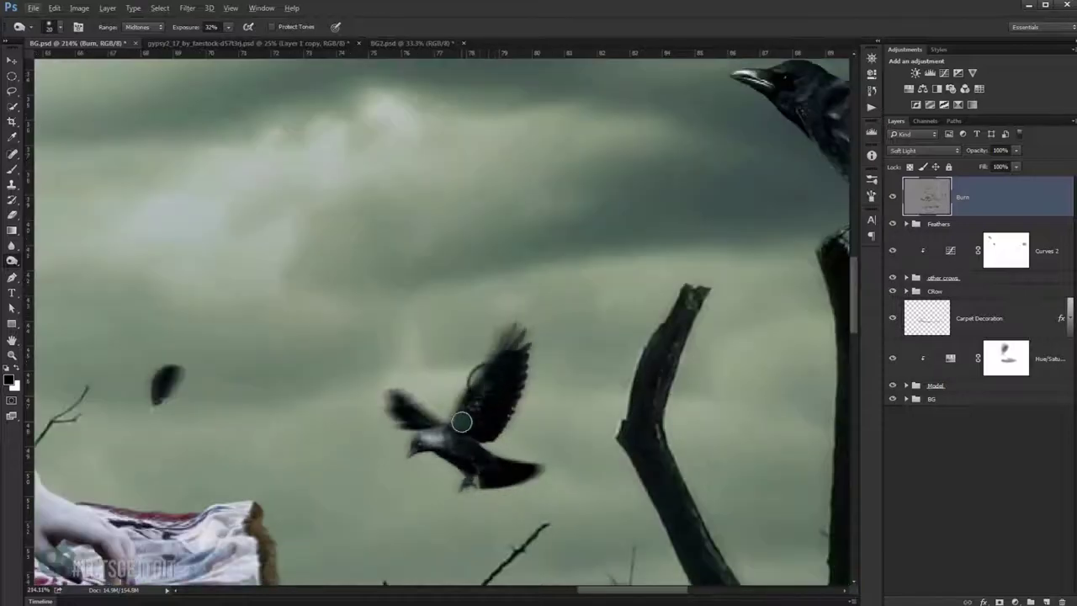
scroll(485, 425, down, 3)
scroll(507, 472, down, 3)
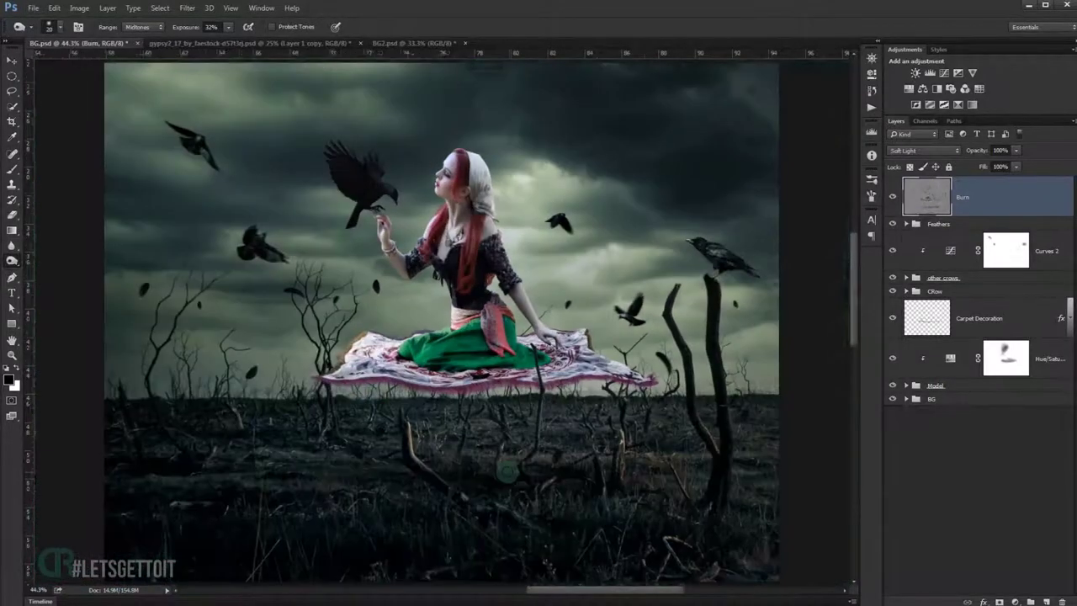
Compare the image with the Burn layer hidden, then show it again.
click(894, 197)
click(895, 198)
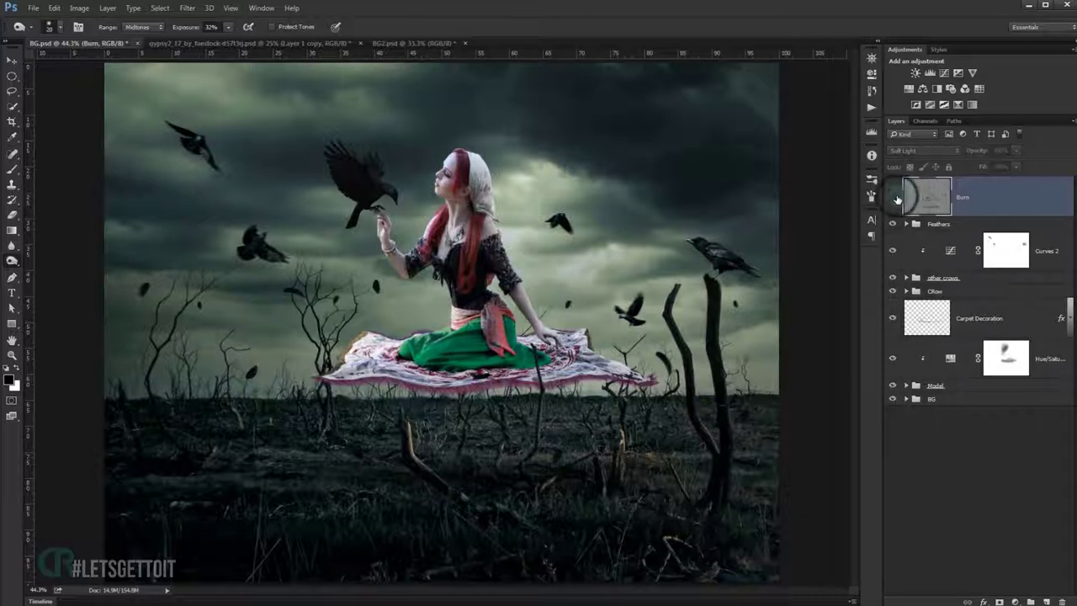
click(895, 198)
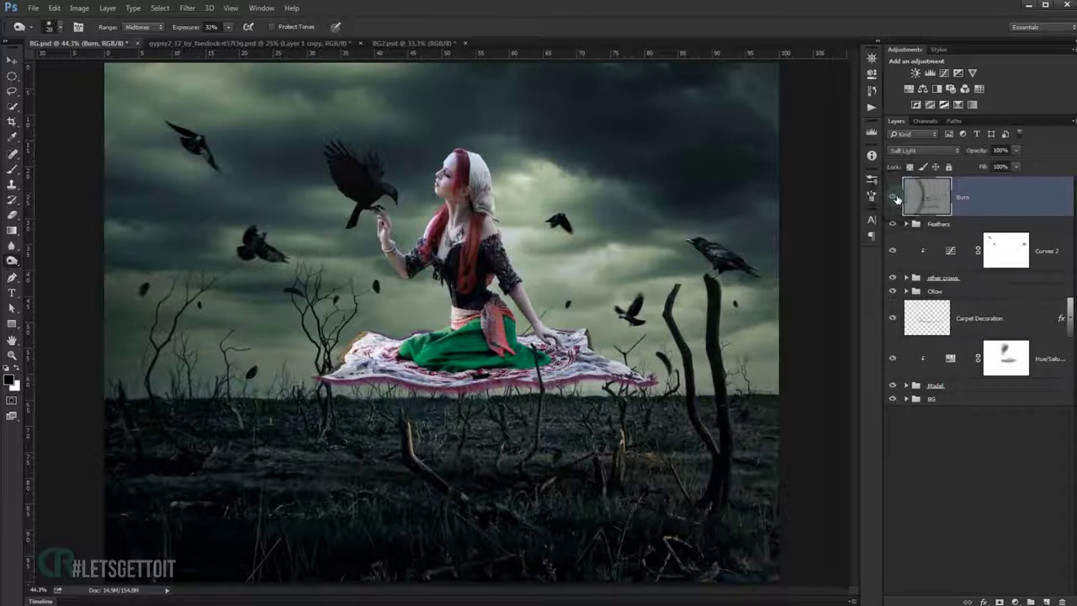
Add a 50% gray Soft Light layer named Dodge and switch to the Dodge Tool.
click(1047, 600)
key(shift+F5)
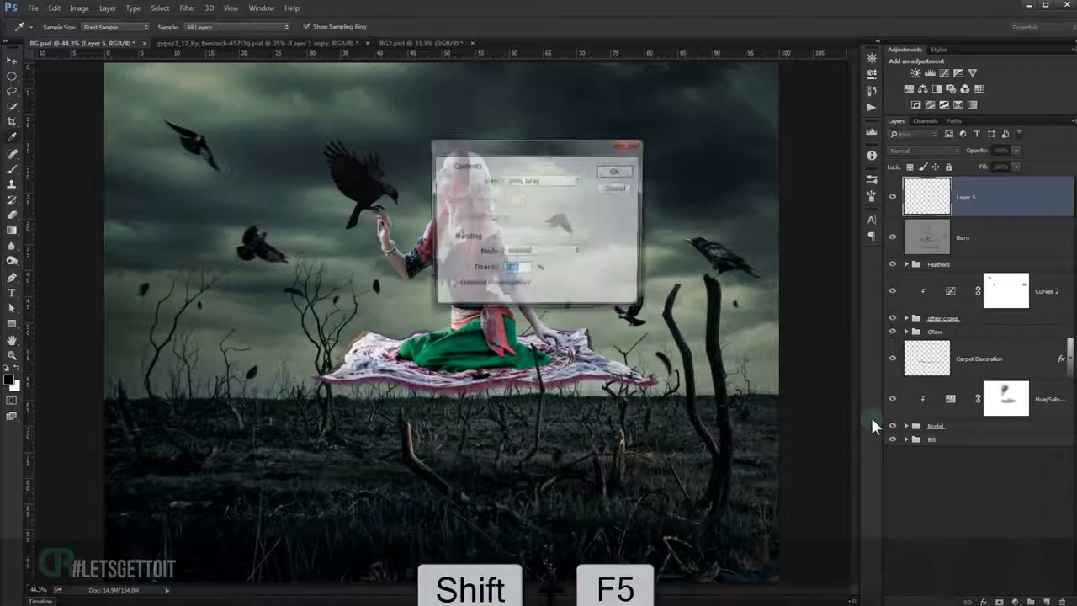
click(616, 171)
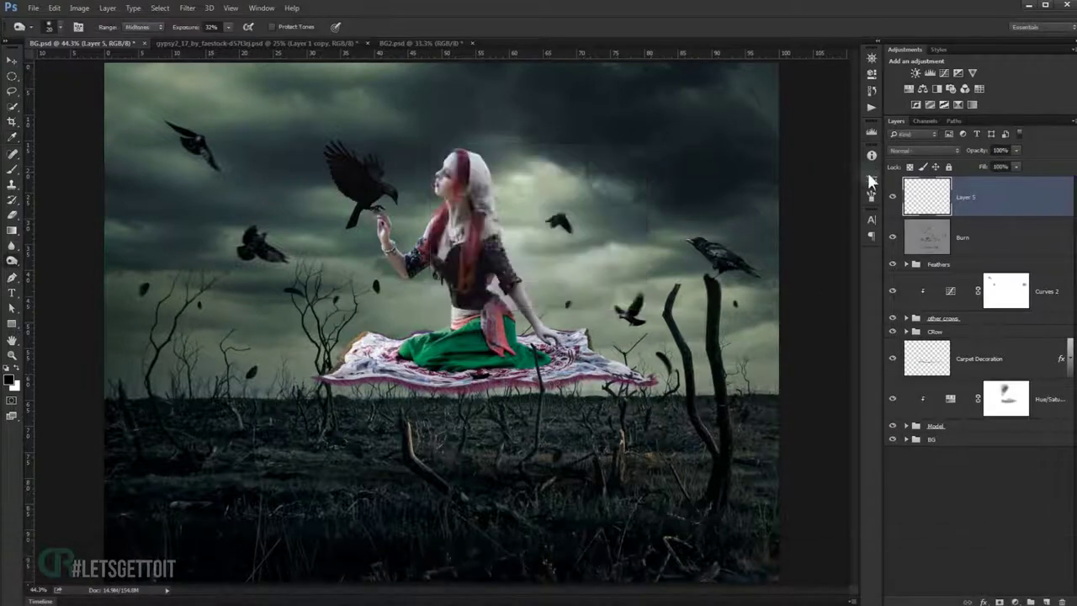
click(917, 150)
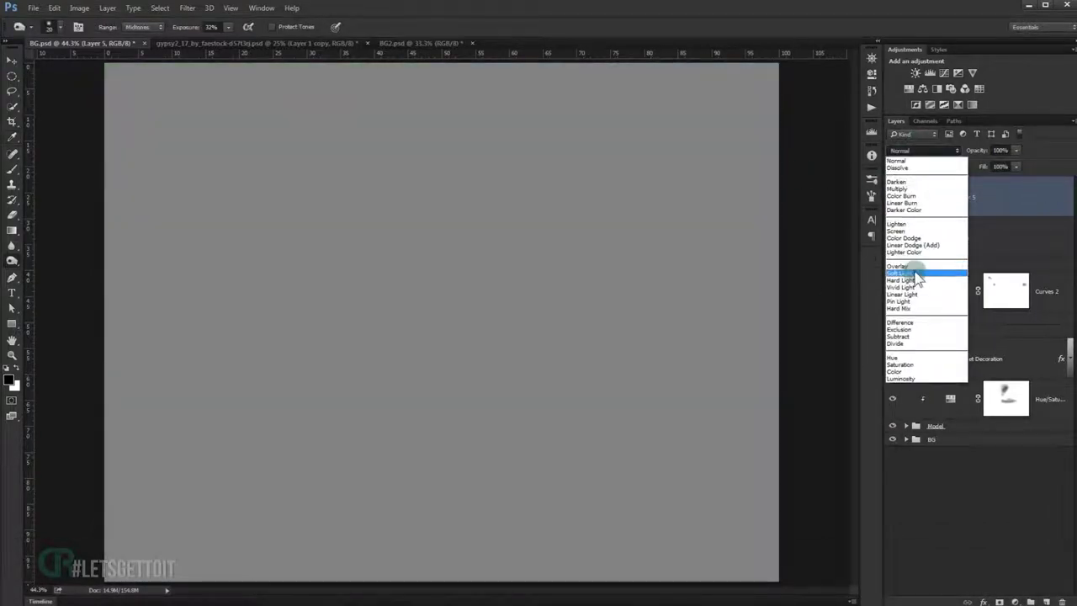
click(913, 271)
double_click(965, 198)
text(Dodge)
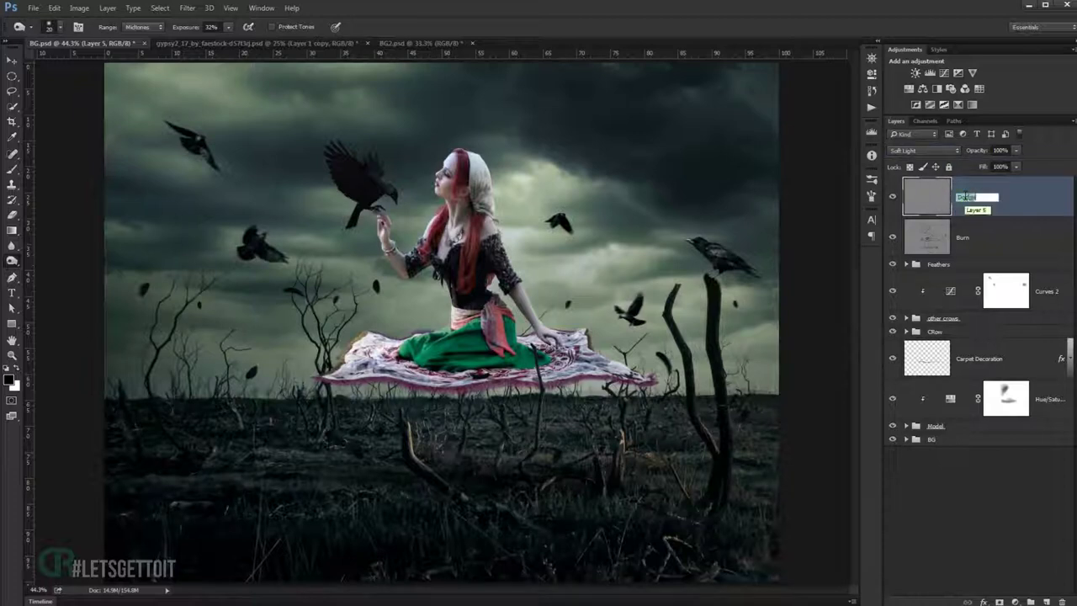
key(Return)
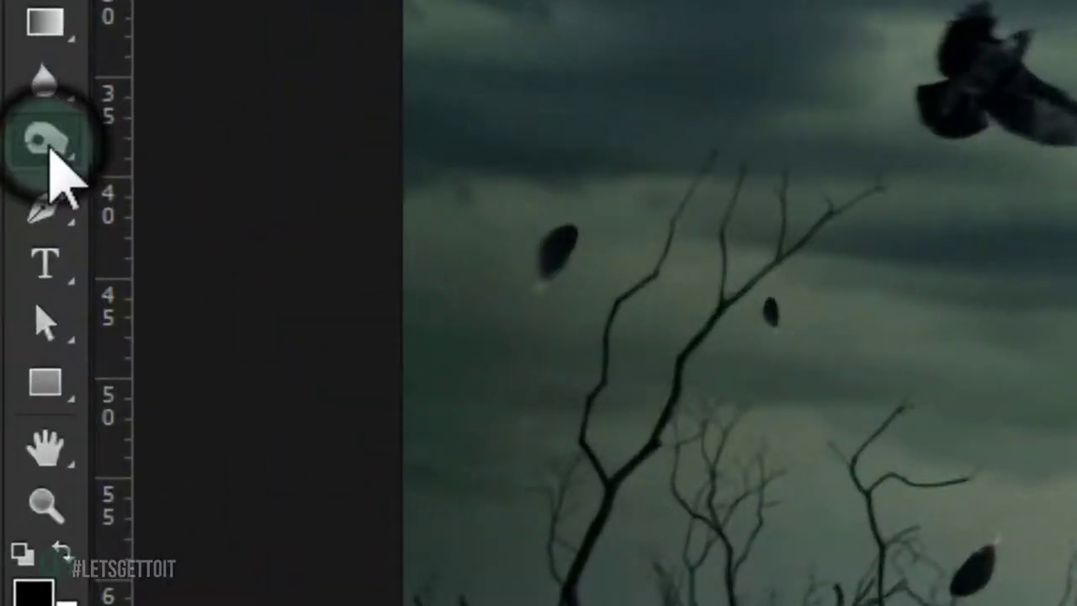
right_click(51, 151)
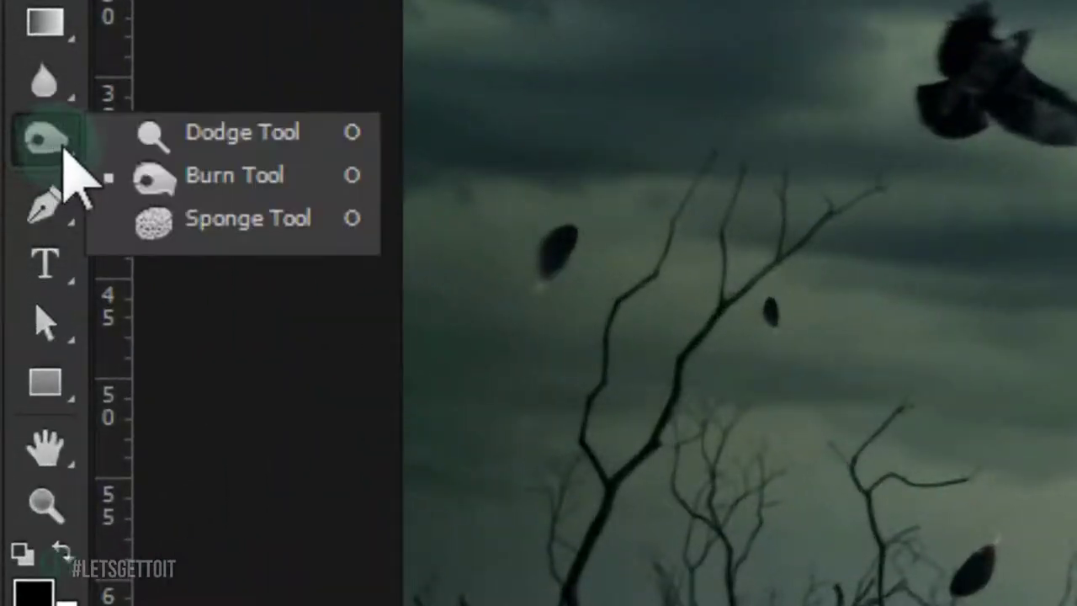
click(227, 132)
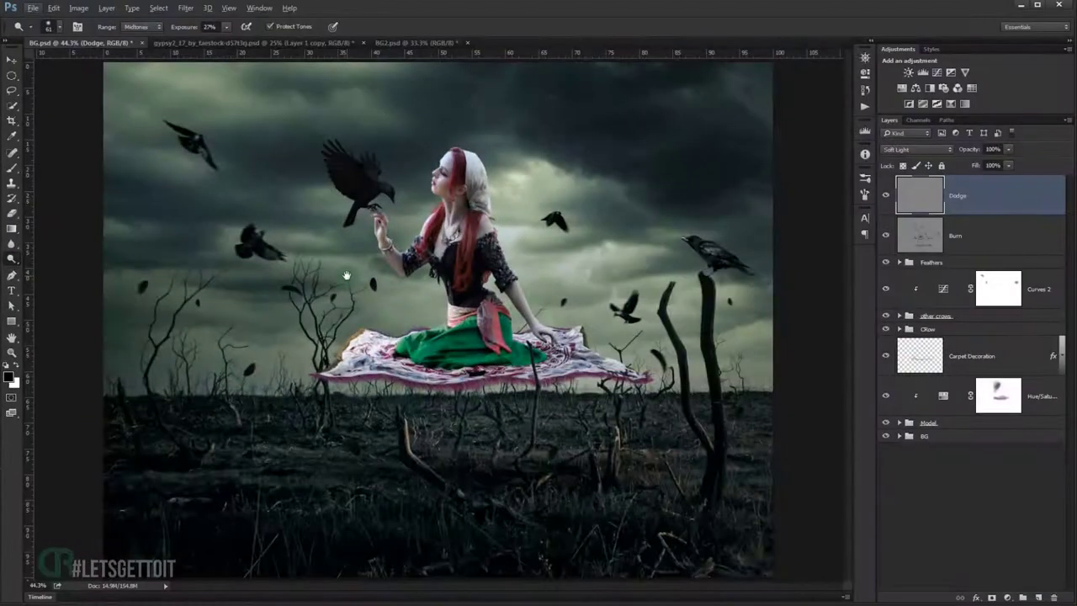
Zoom in and dodge along the woman's upper arm and the rest of her arm.
scroll(488, 290, up, 1)
scroll(479, 293, up, 1)
scroll(446, 291, up, 1)
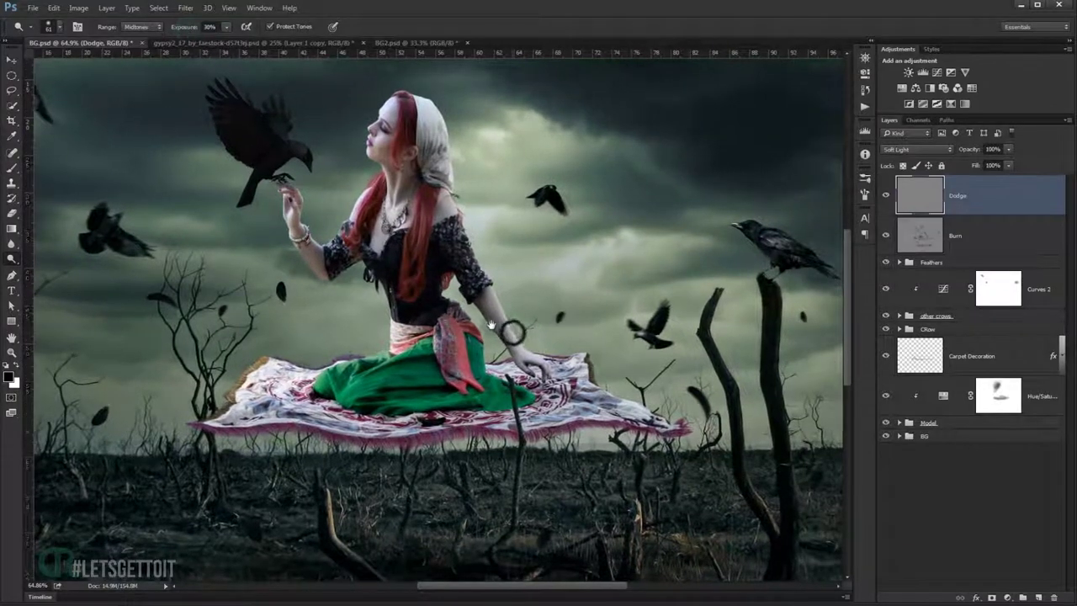
scroll(505, 328, up, 2)
scroll(471, 303, up, 2)
scroll(430, 278, up, 3)
scroll(410, 268, up, 2)
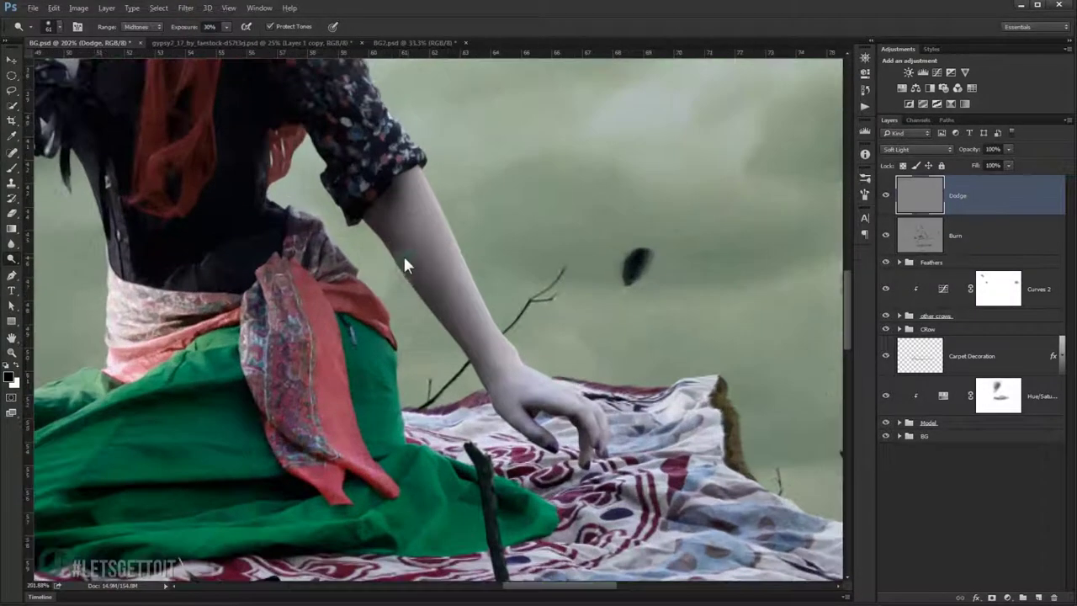
scroll(437, 244, up, 1)
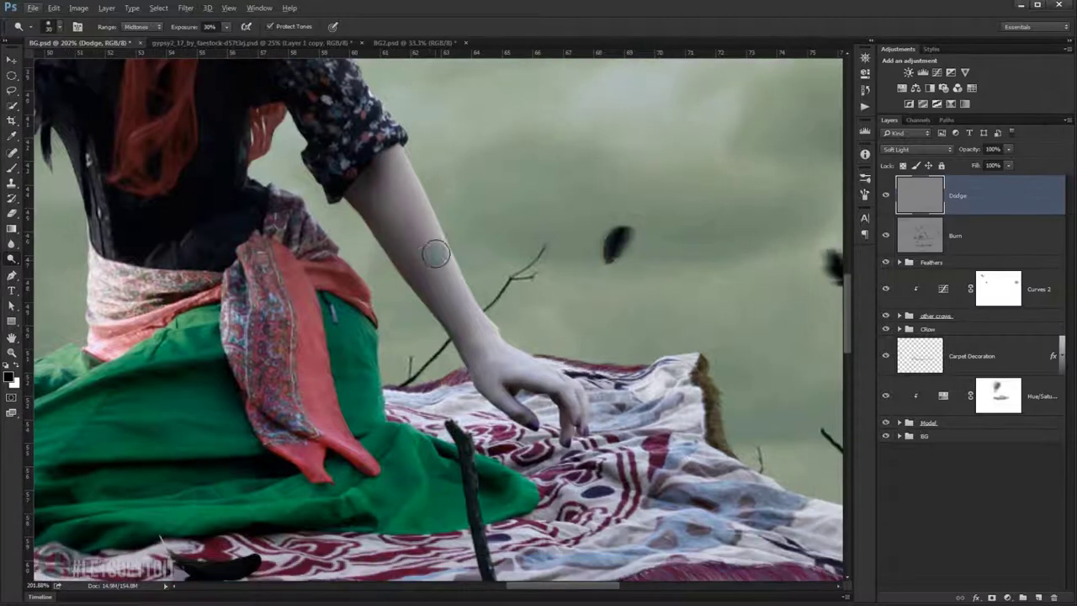
scroll(435, 231, up, 1)
scroll(413, 210, up, 1)
scroll(377, 149, down, 4)
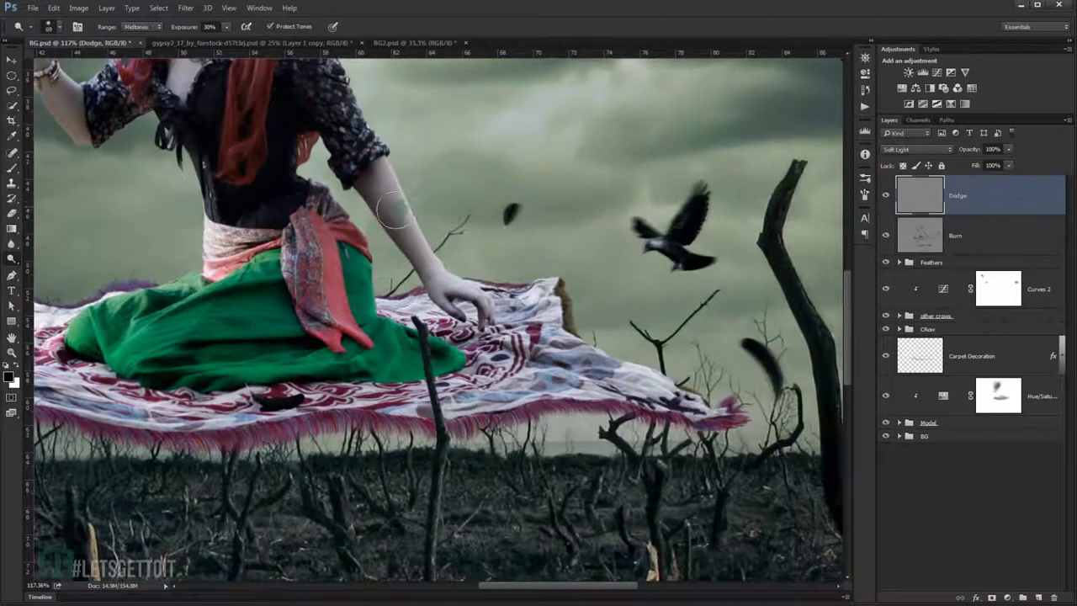
mouse_move(407, 206)
mouse_down()
mouse_move(393, 187)
mouse_move(416, 234)
mouse_up()
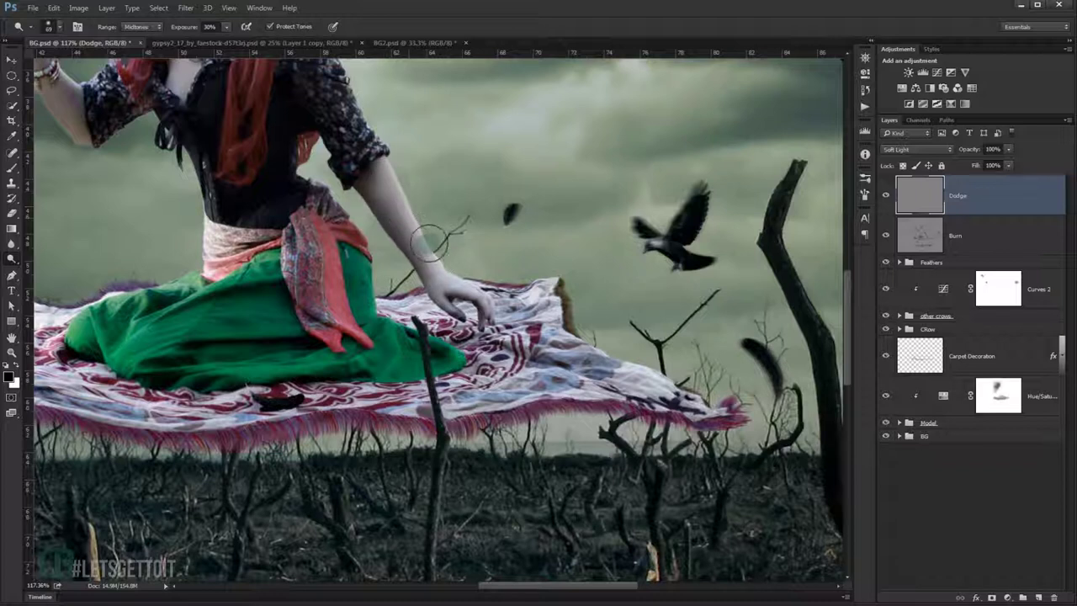
mouse_move(389, 179)
mouse_down()
mouse_move(442, 271)
mouse_move(491, 293)
mouse_up()
scroll(459, 268, up, 1)
scroll(459, 267, down, 5)
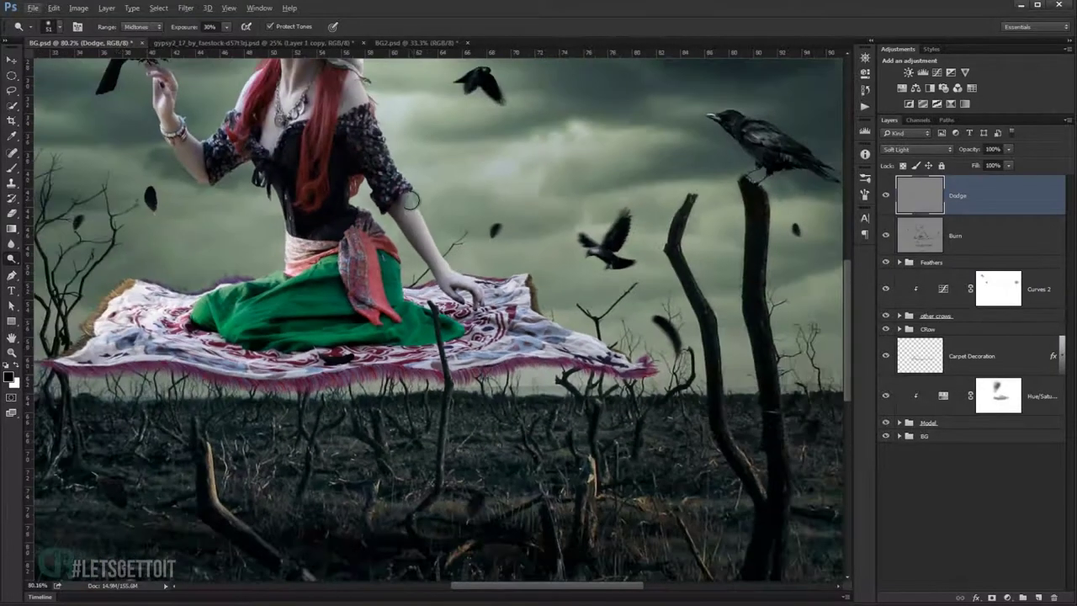
scroll(383, 168, up, 2)
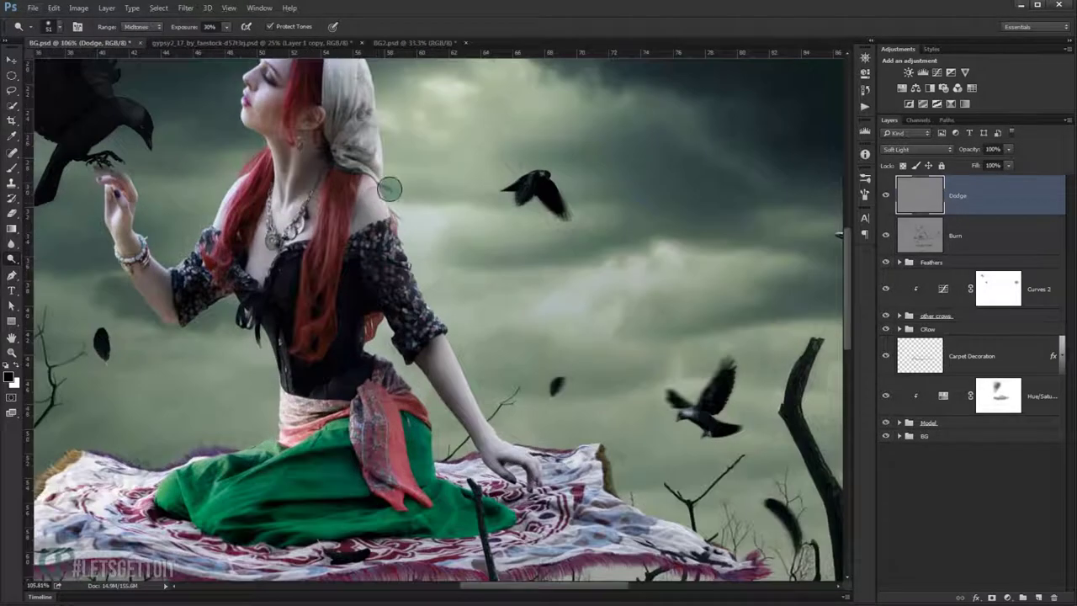
scroll(389, 184, up, 1)
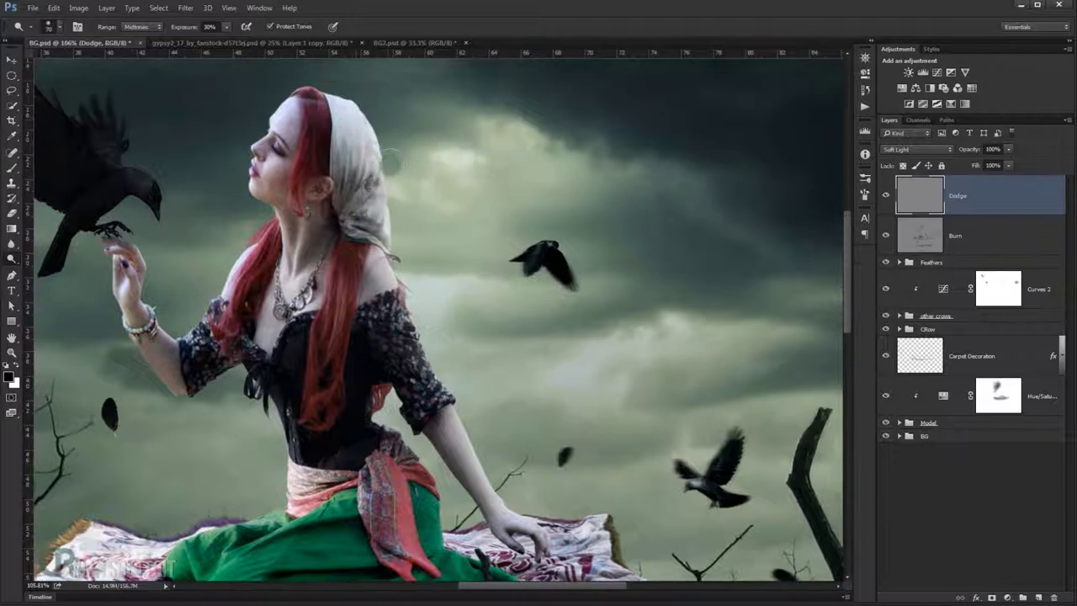
scroll(396, 232, down, 5)
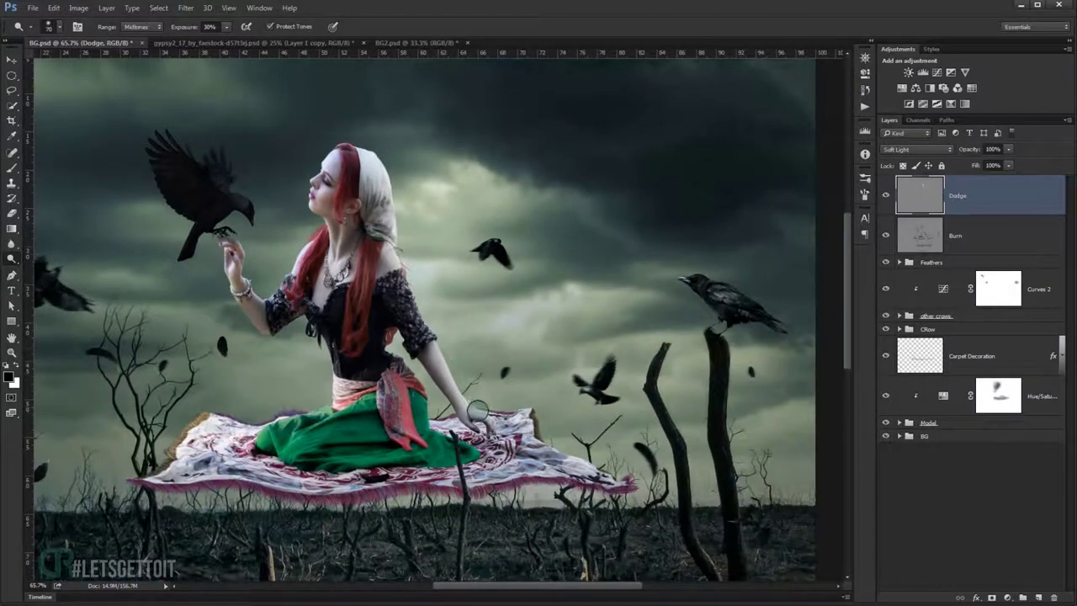
Dodge highlights on the woman's cheek, lips and nose with a smaller brush.
scroll(305, 445, up, 3)
scroll(270, 429, down, 2)
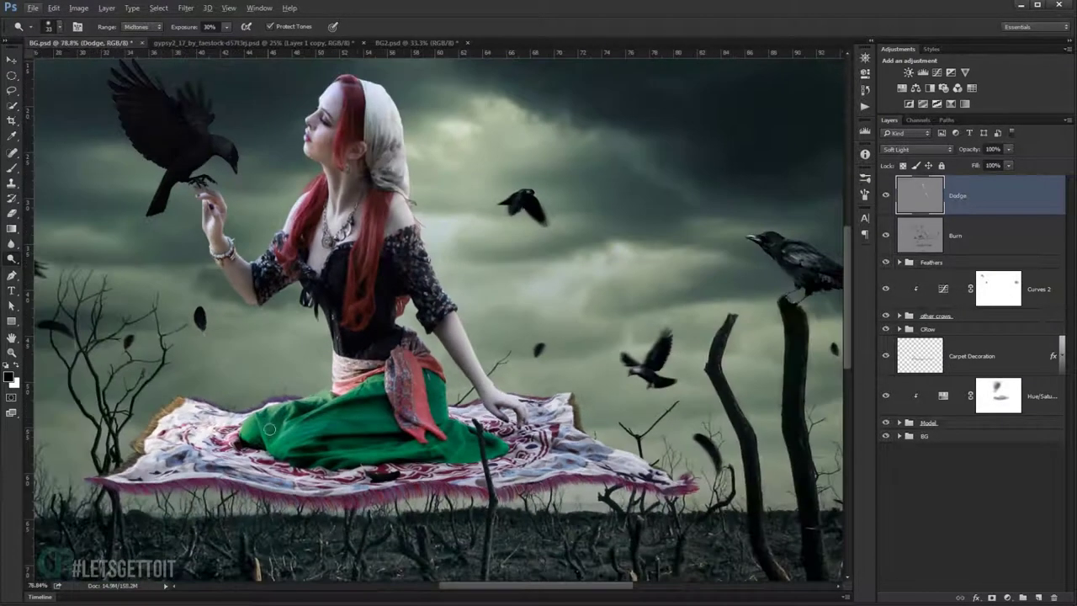
scroll(285, 417, up, 2)
scroll(351, 225, up, 2)
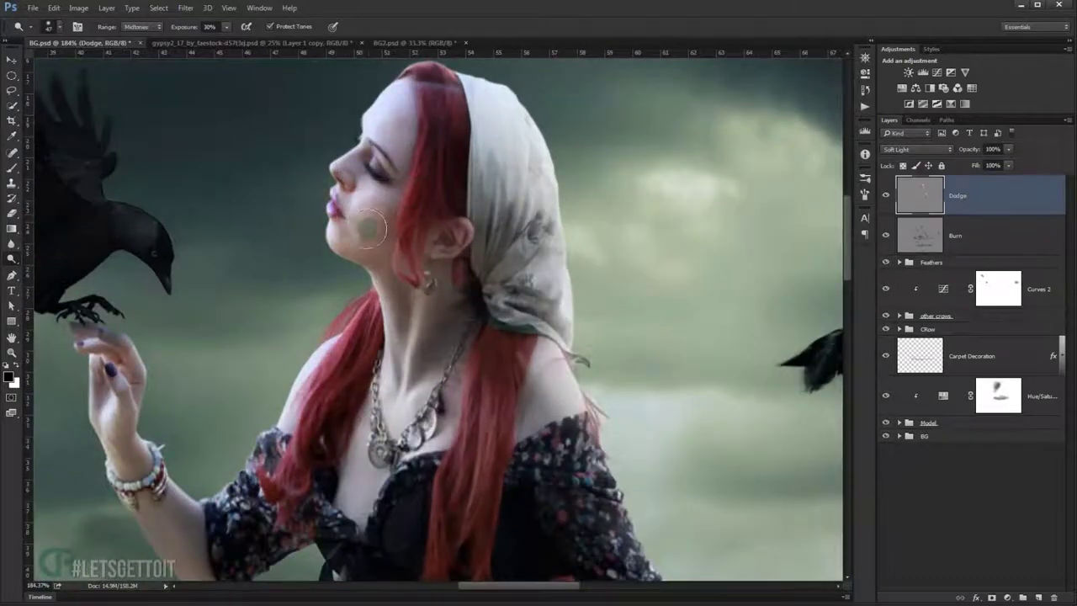
scroll(374, 202, up, 1)
scroll(372, 228, up, 1)
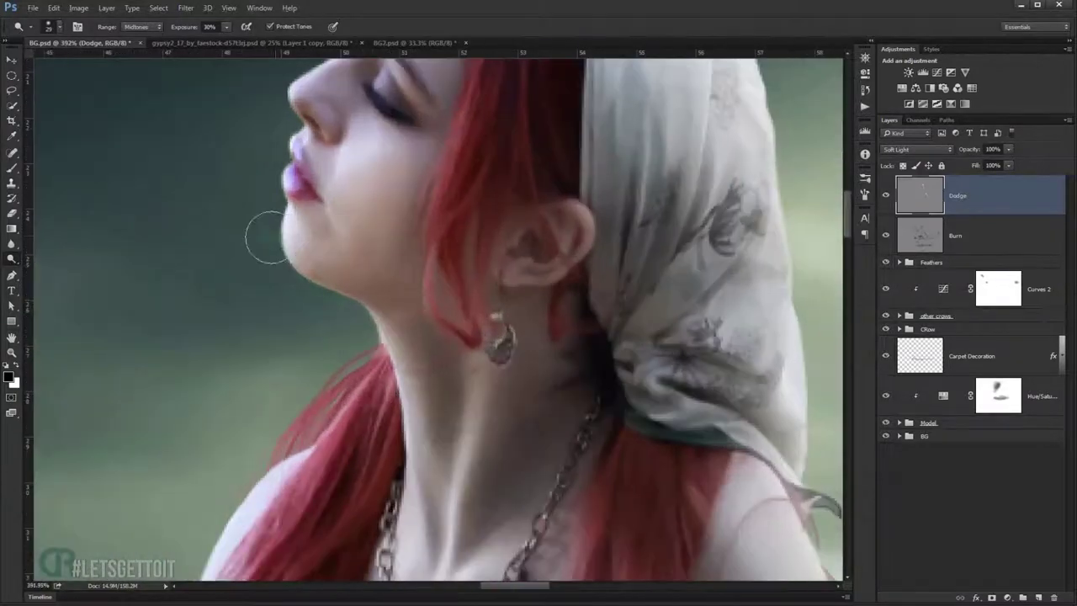
scroll(265, 233, up, 1)
key(bracketleft)
key(bracketleft)
key(bracketleft)
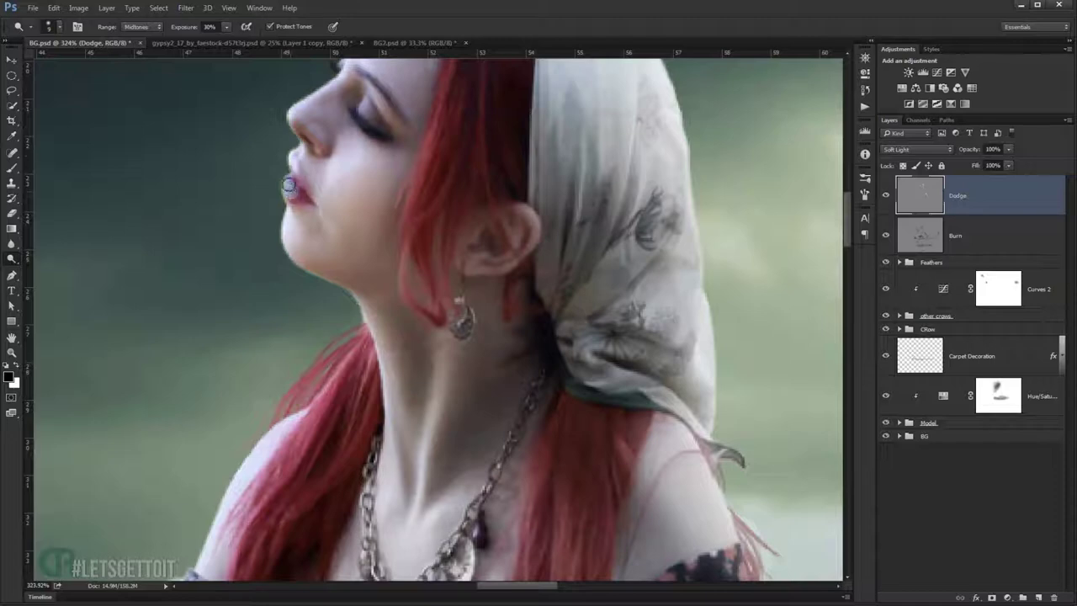
scroll(288, 185, up, 2)
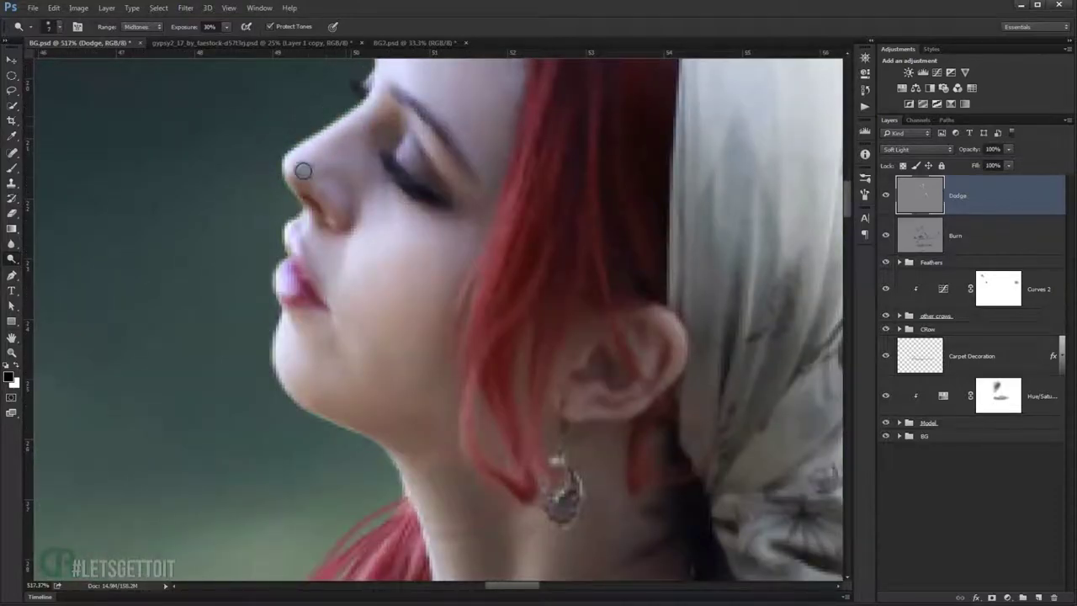
Fit the composition in view, then dodge the raised hand, neck and necklace.
key(ctrl+0)
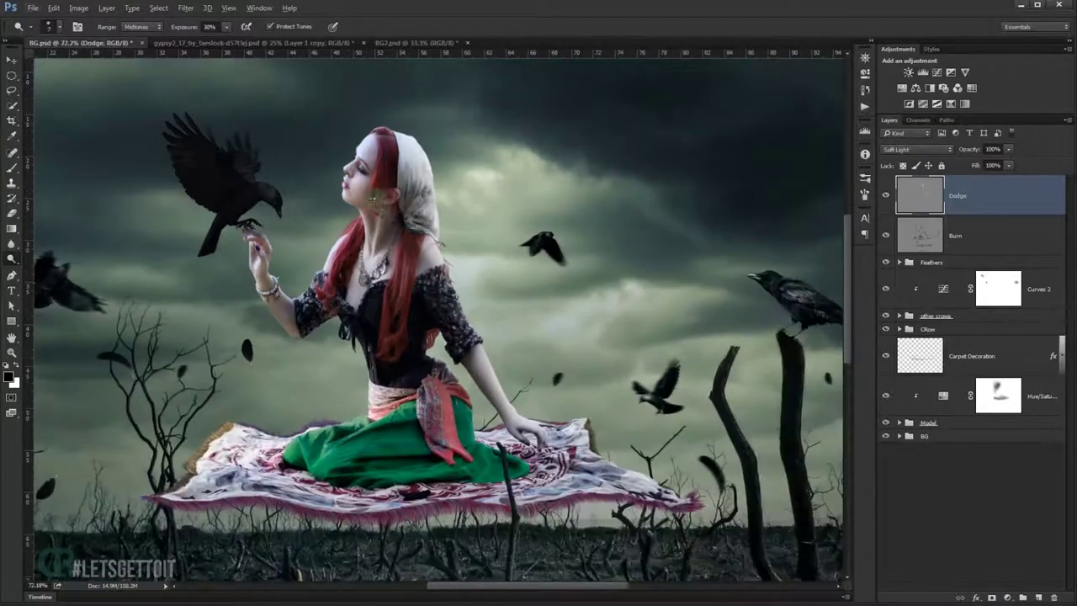
scroll(539, 210, down, 1)
scroll(304, 241, up, 4)
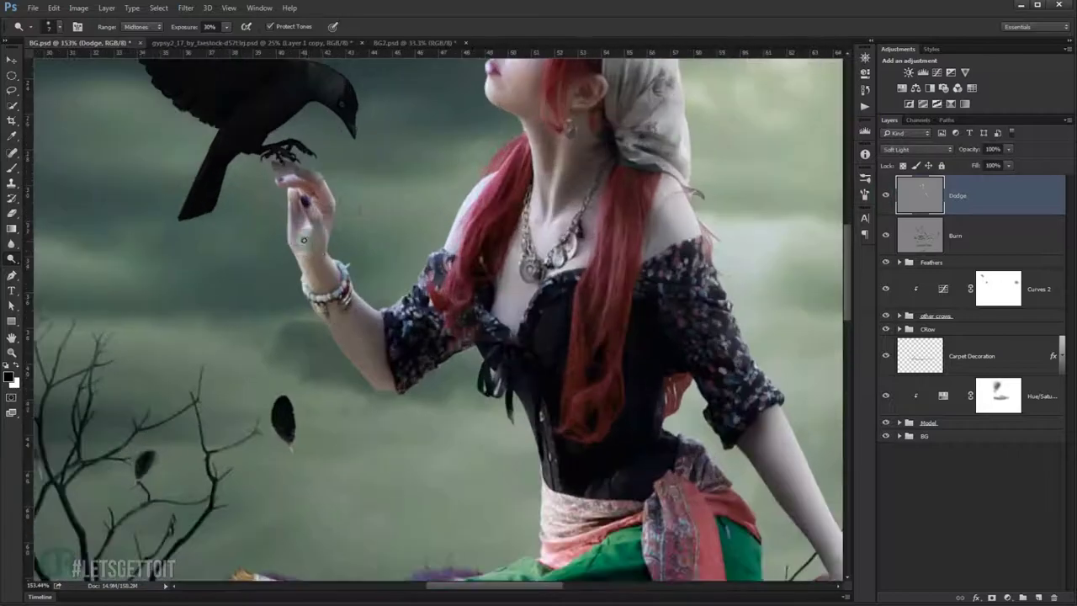
scroll(322, 203, down, 3)
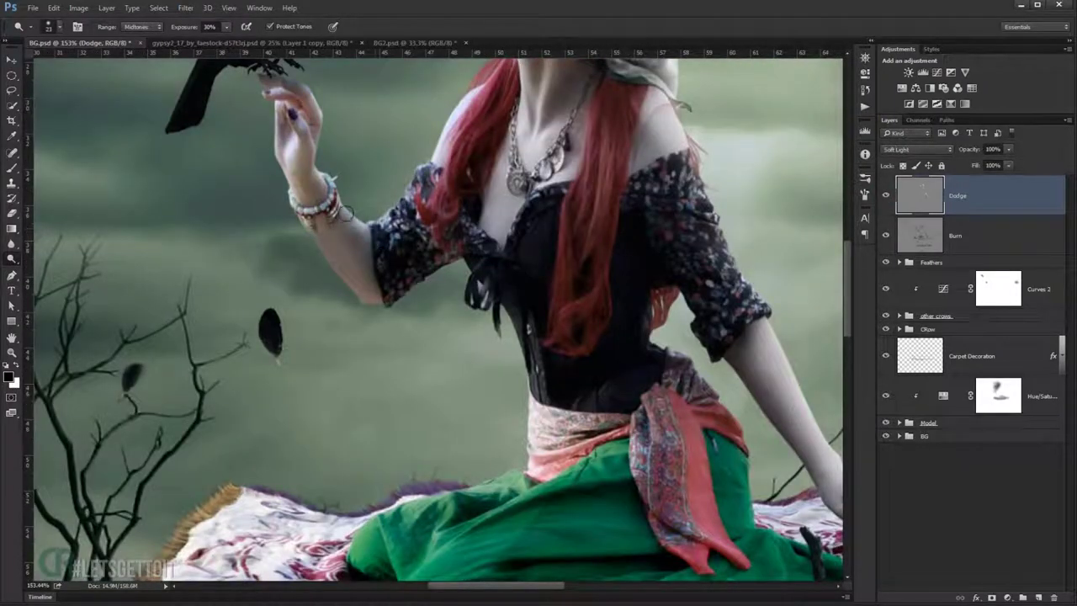
scroll(329, 217, up, 2)
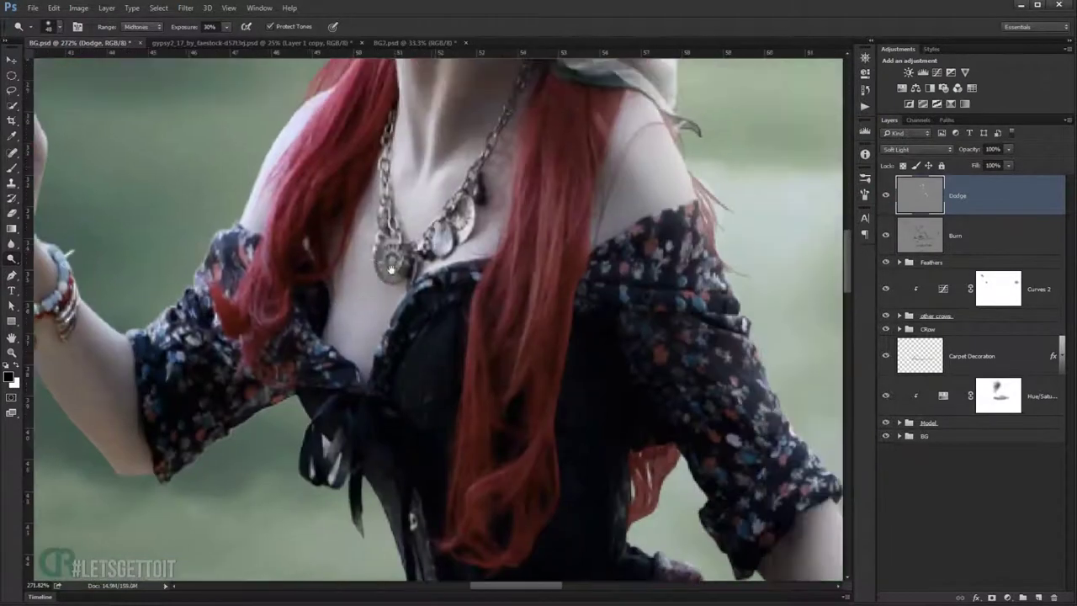
scroll(427, 181, up, 2)
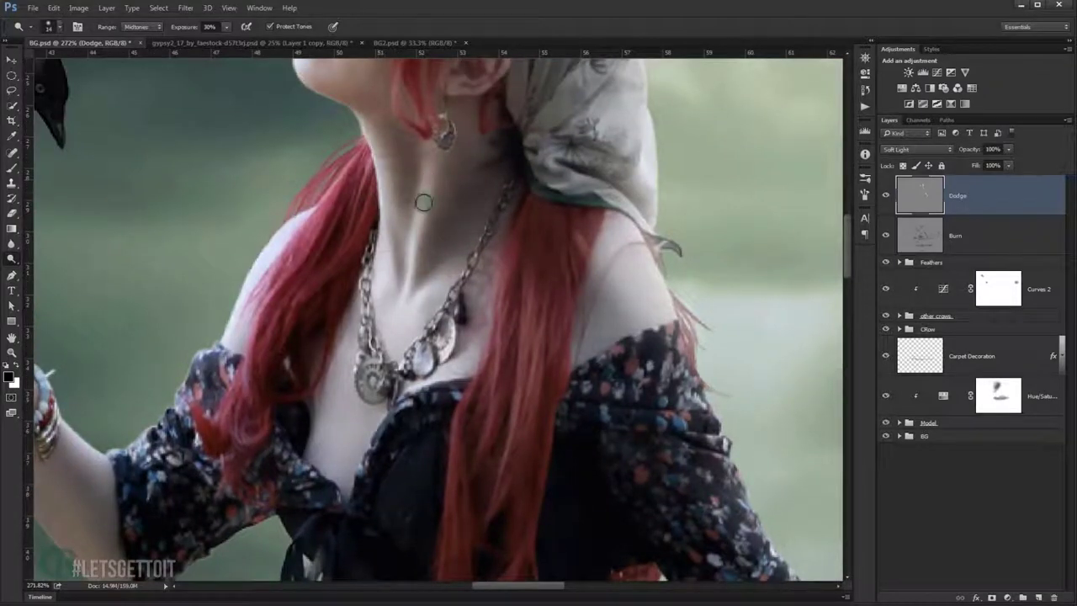
scroll(416, 320, down, 3)
scroll(425, 345, up, 1)
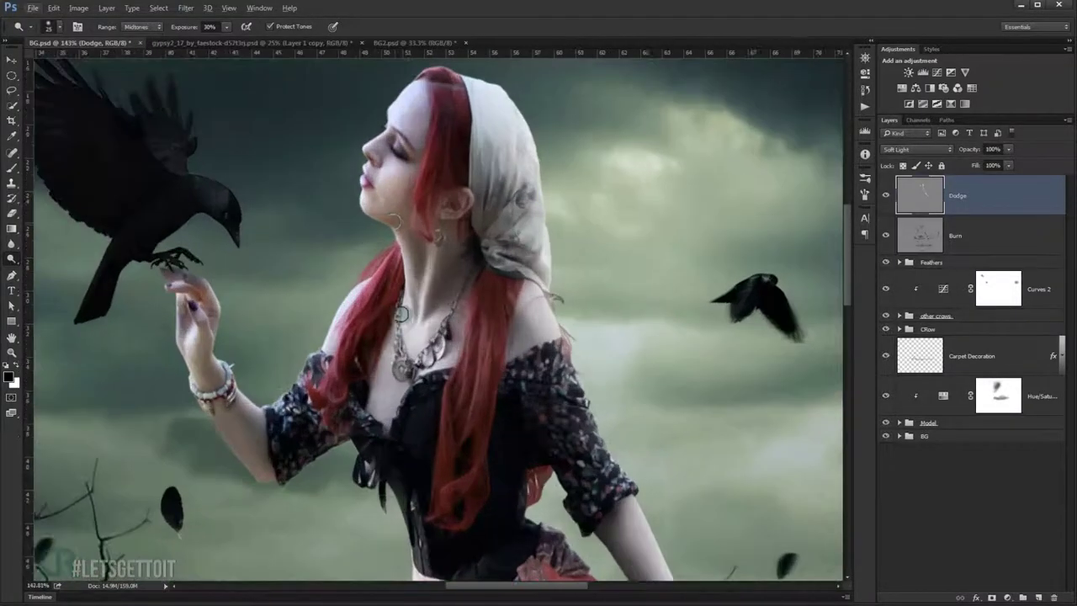
scroll(429, 362, up, 3)
scroll(429, 362, up, 2)
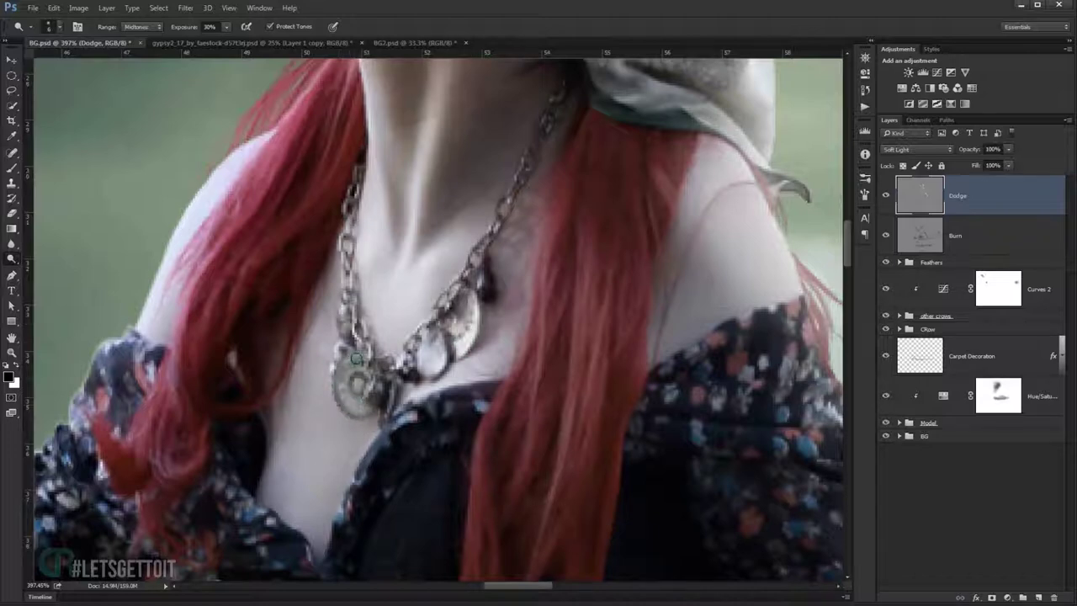
scroll(348, 221, down, 2)
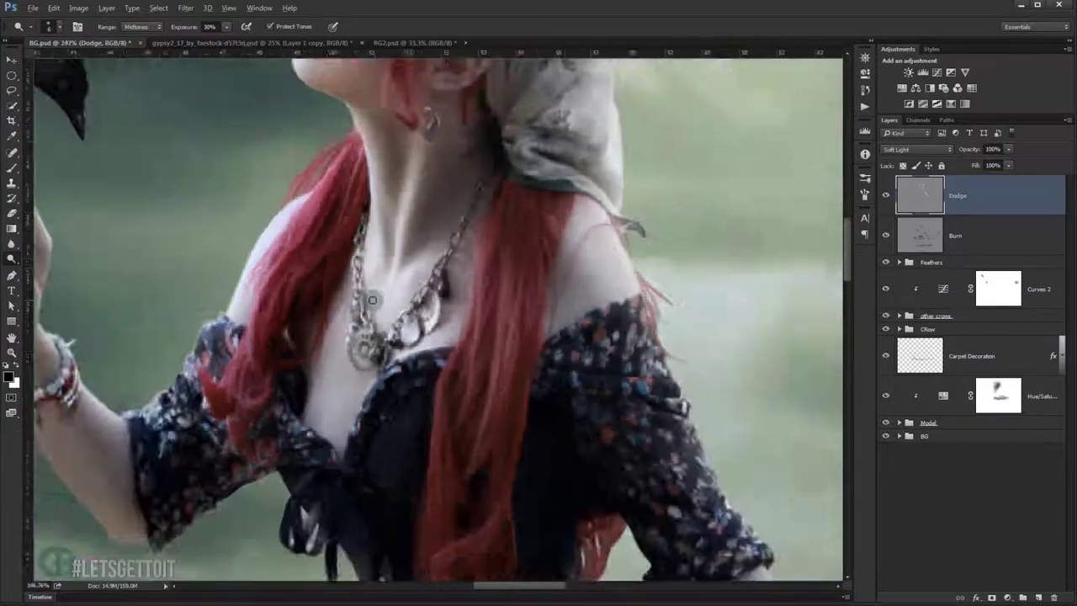
scroll(396, 248, up, 2)
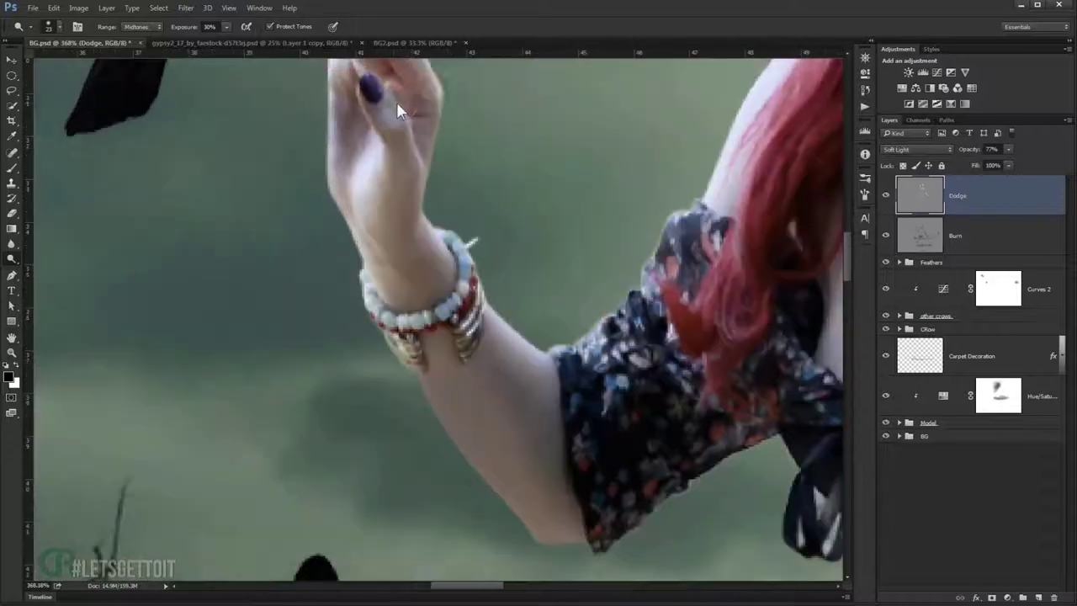
Shrink the dodge brush for finer arm touches and adjust the dodge strength.
key(bracketleft)
key(bracketleft)
key(bracketleft)
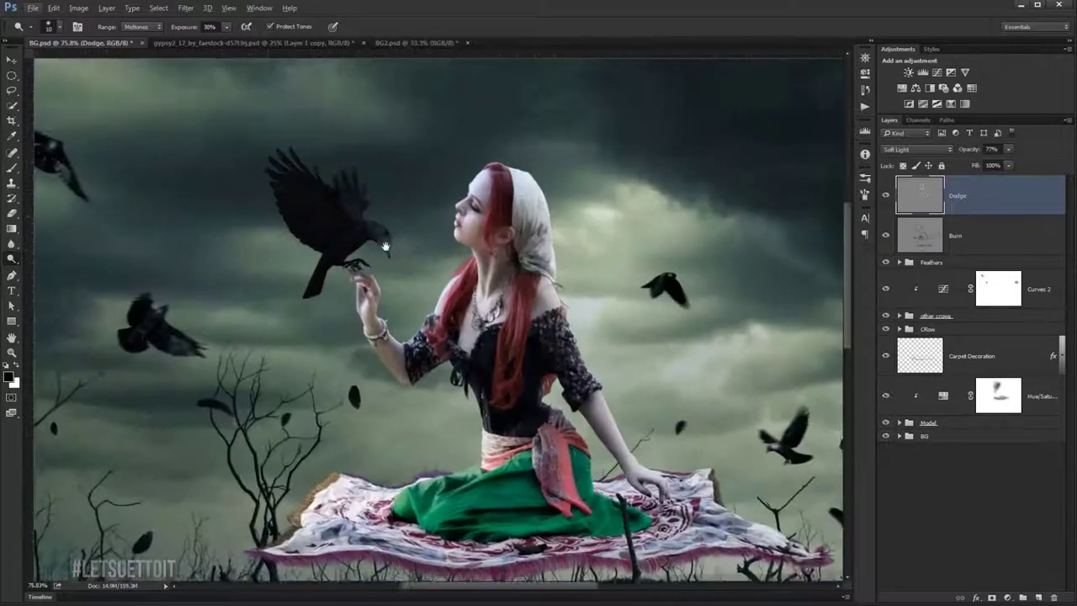
click(181, 29)
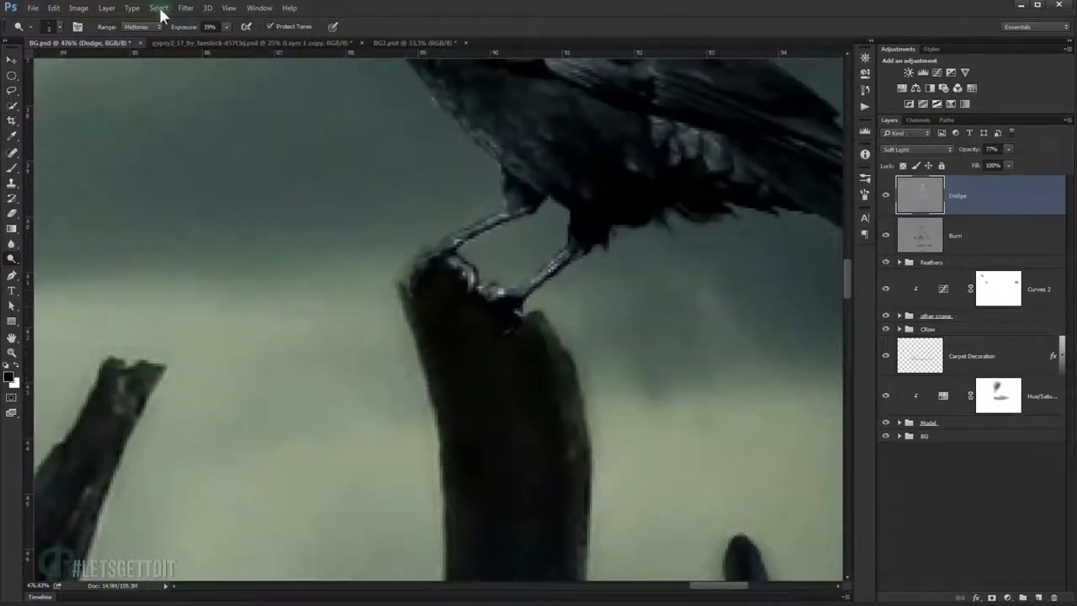
At 40% dodge exposure, lighten the stump's top, right edge and middle.
key(4)
key(4)
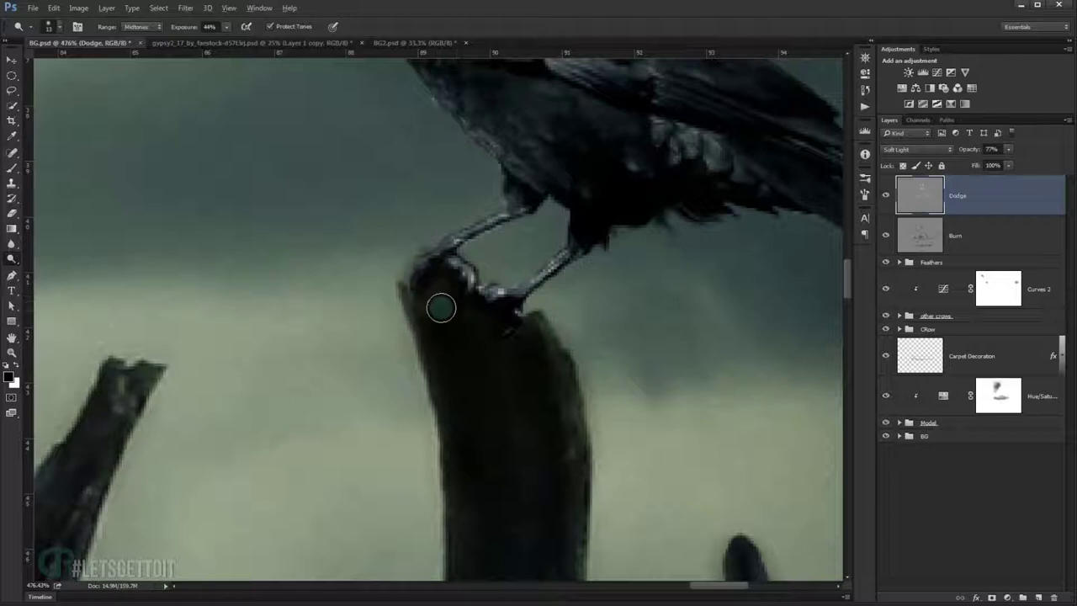
key(bracketleft)
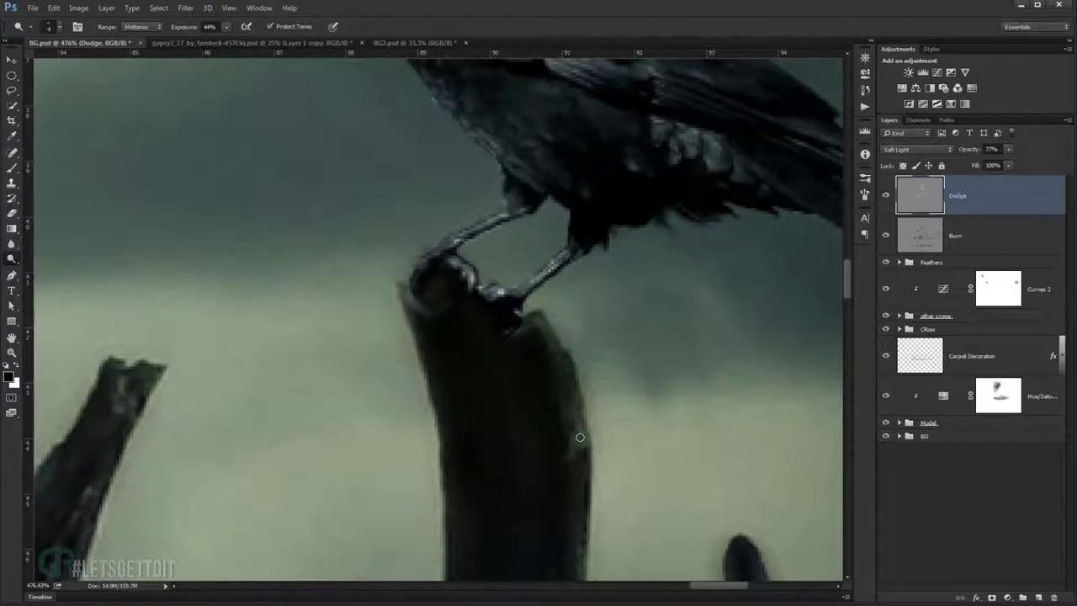
key(bracketright)
key(bracketright)
key(bracketright)
scroll(481, 319, down, 5)
scroll(497, 335, up, 5)
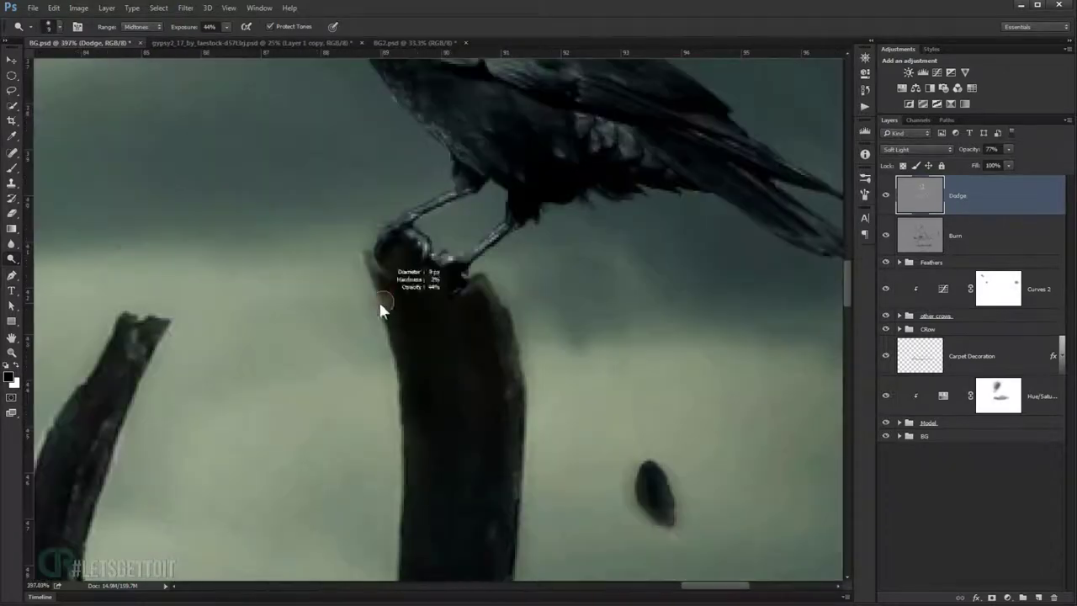
scroll(399, 303, down, 2)
scroll(404, 390, down, 3)
scroll(481, 384, up, 3)
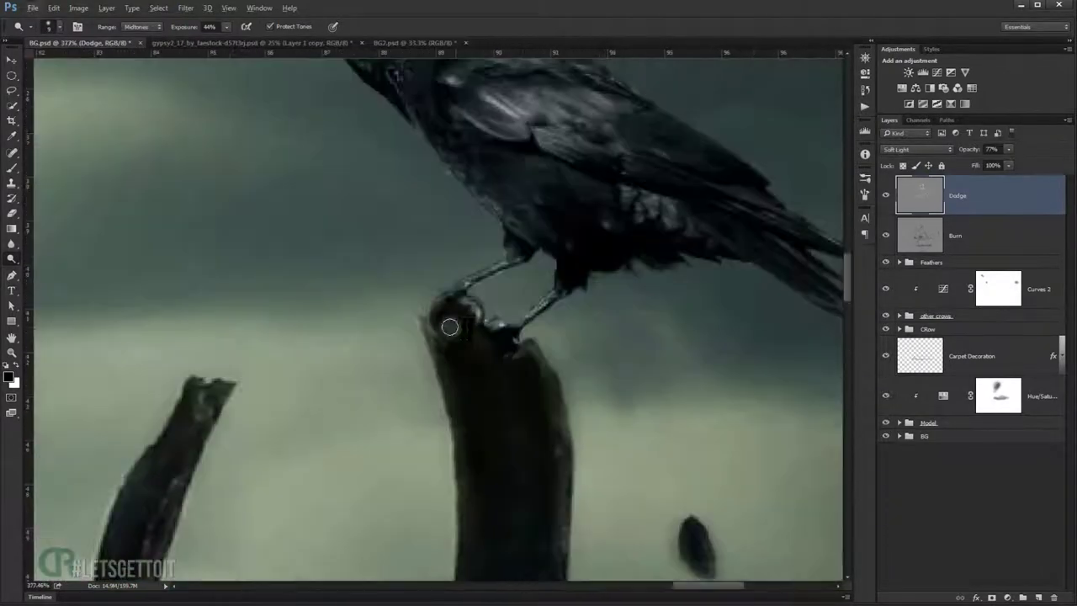
scroll(447, 319, up, 2)
scroll(446, 336, down, 2)
scroll(443, 326, up, 1)
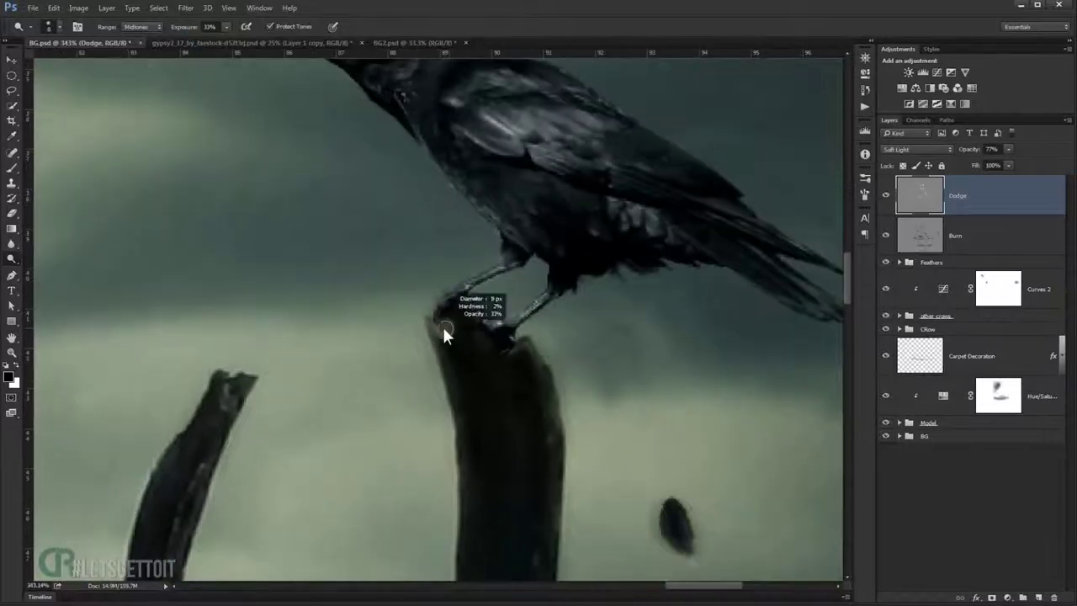
scroll(428, 329, up, 1)
mouse_move(430, 334)
mouse_down()
mouse_move(478, 334)
mouse_move(497, 357)
mouse_move(519, 350)
mouse_move(569, 398)
mouse_up()
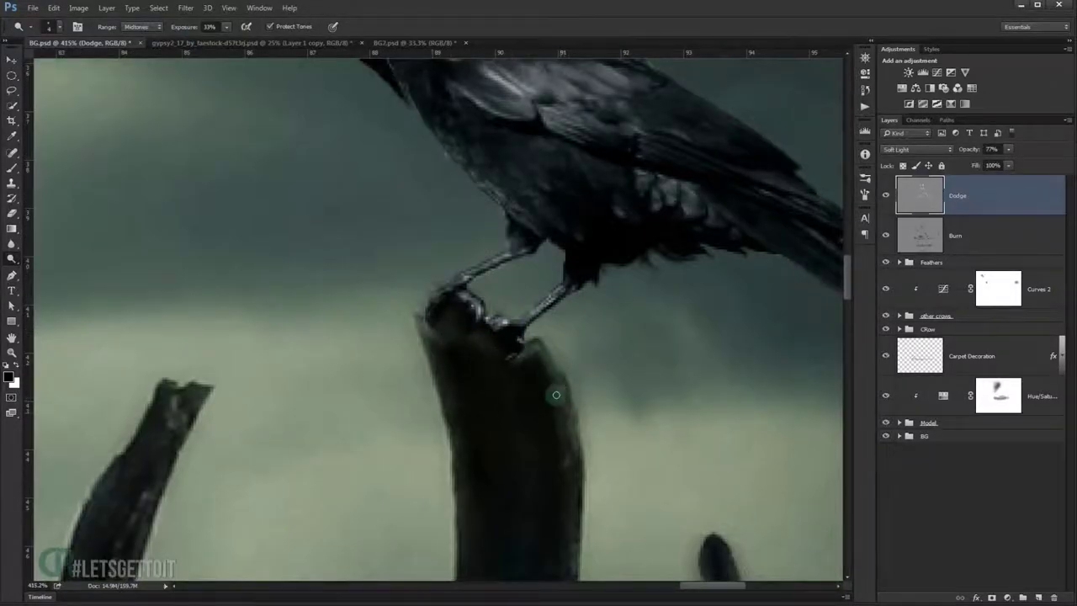
scroll(556, 395, down, 3)
scroll(488, 269, down, 2)
scroll(505, 277, up, 3)
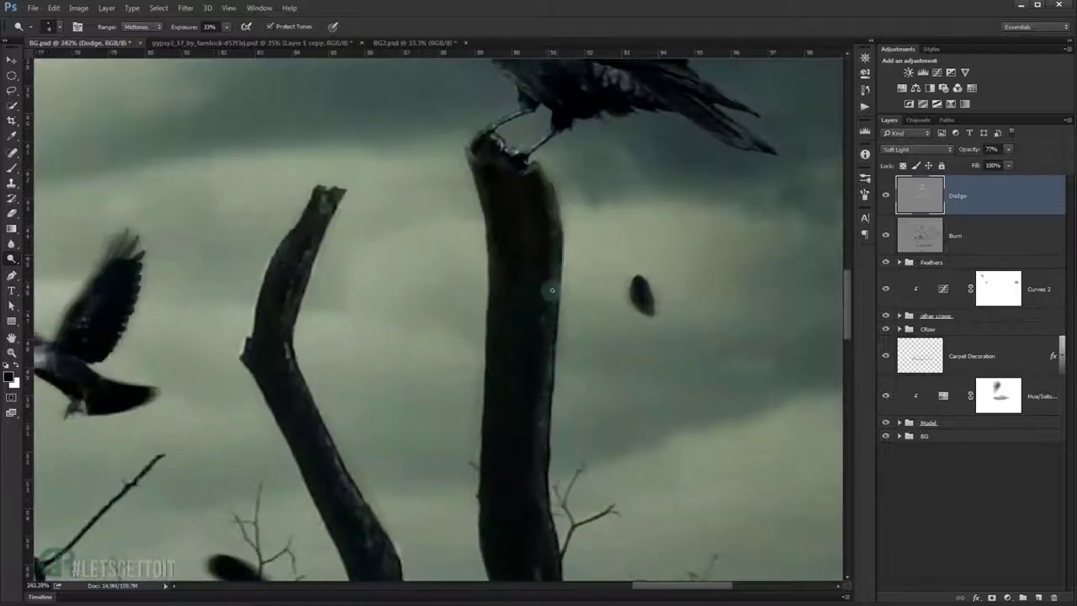
mouse_move(552, 291)
mouse_down()
mouse_move(497, 296)
mouse_move(493, 430)
mouse_move(513, 173)
mouse_move(525, 198)
mouse_up()
scroll(494, 195, up, 2)
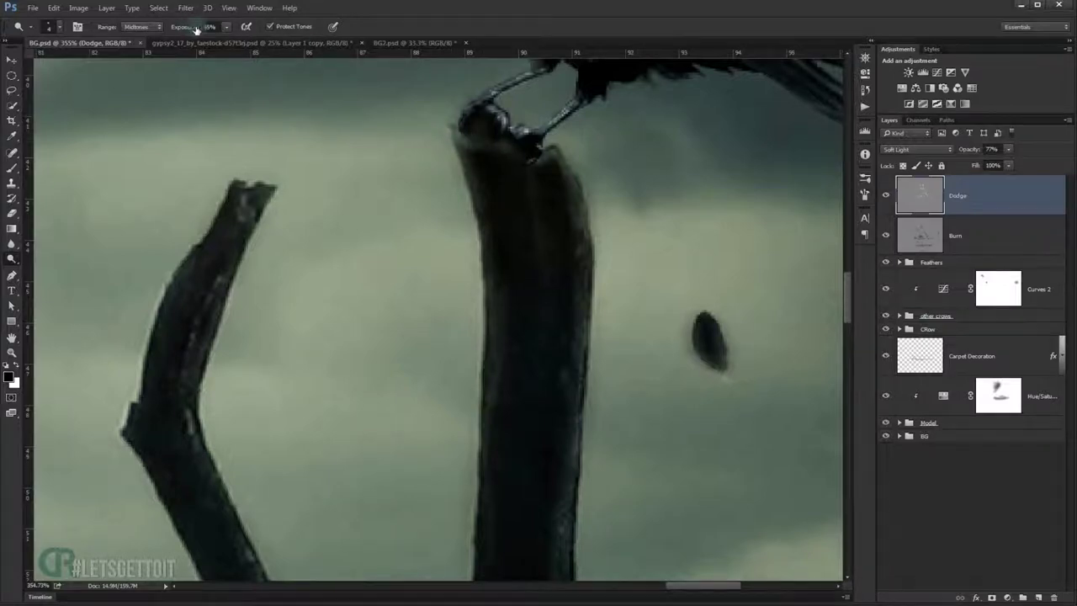
Raise dodge exposure to 45% and lighten the neighbouring stump and crow highlights.
drag(196, 29, 206, 30)
scroll(505, 164, up, 1)
scroll(505, 164, up, 1)
scroll(505, 164, down, 2)
scroll(505, 164, up, 2)
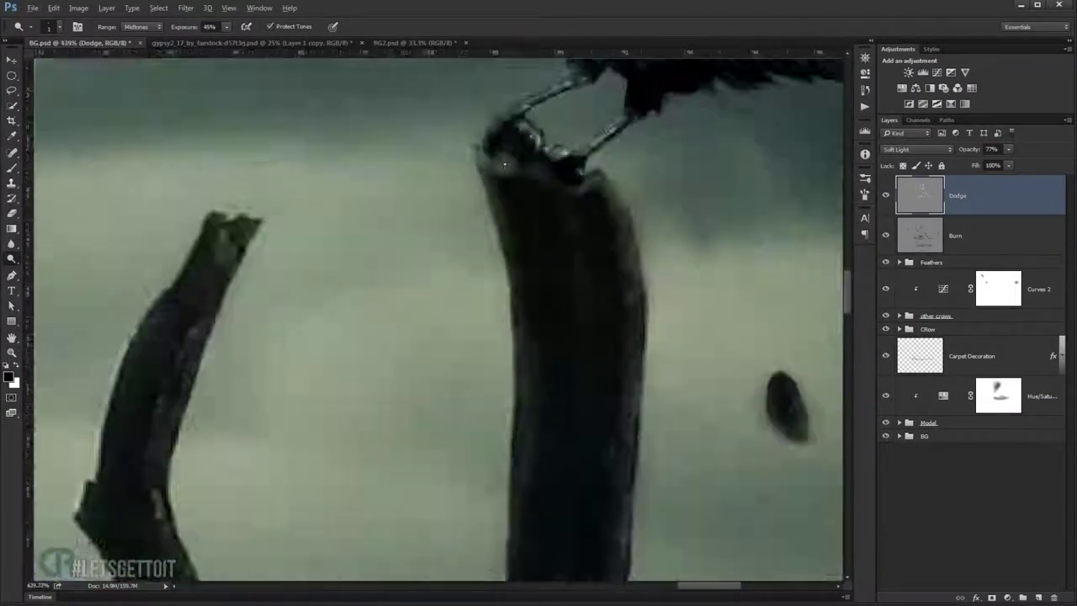
scroll(505, 165, down, 4)
scroll(493, 301, up, 2)
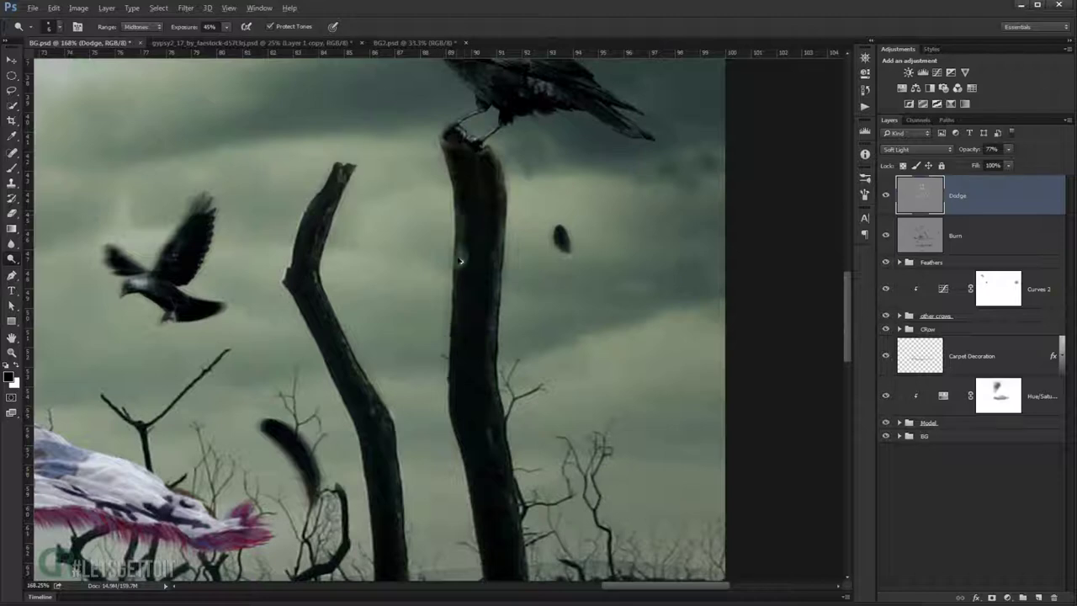
scroll(460, 261, down, 3)
scroll(469, 356, up, 4)
scroll(432, 140, up, 2)
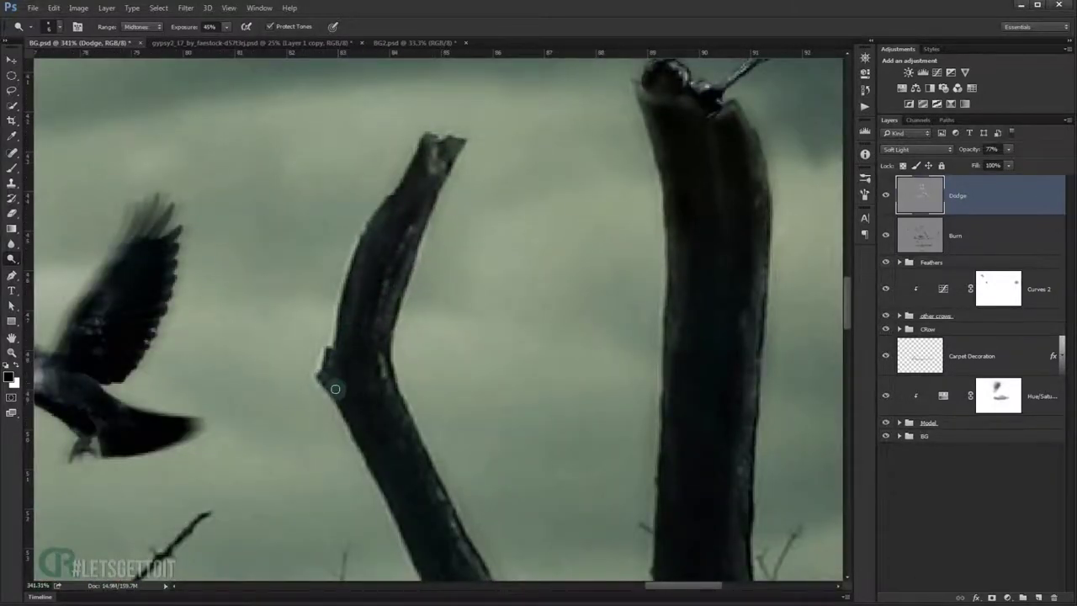
scroll(336, 384, down, 5)
scroll(553, 220, up, 3)
scroll(554, 221, up, 2)
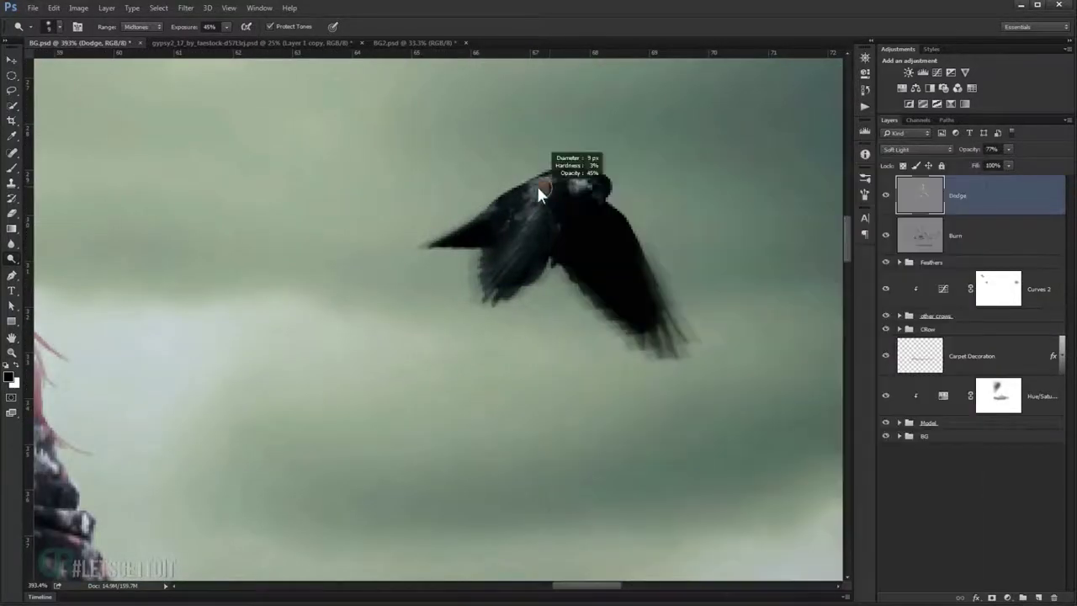
scroll(578, 180, down, 3)
scroll(541, 443, up, 3)
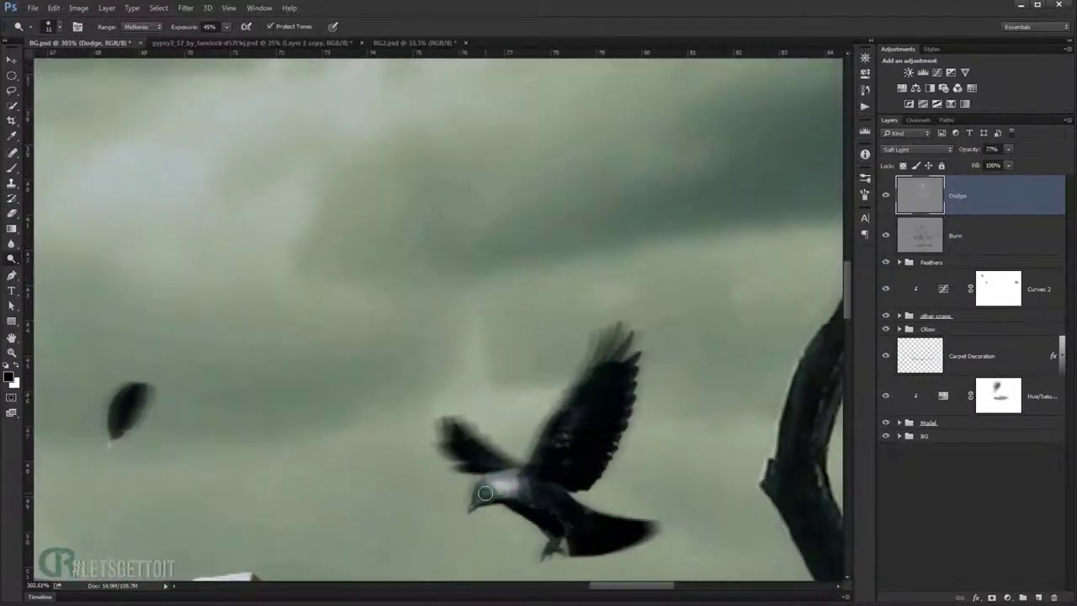
scroll(503, 475, down, 4)
scroll(589, 244, up, 4)
With an ~8 px brush, dodge the crows' heads and eyes, then zoom back out.
drag(568, 259, 555, 250)
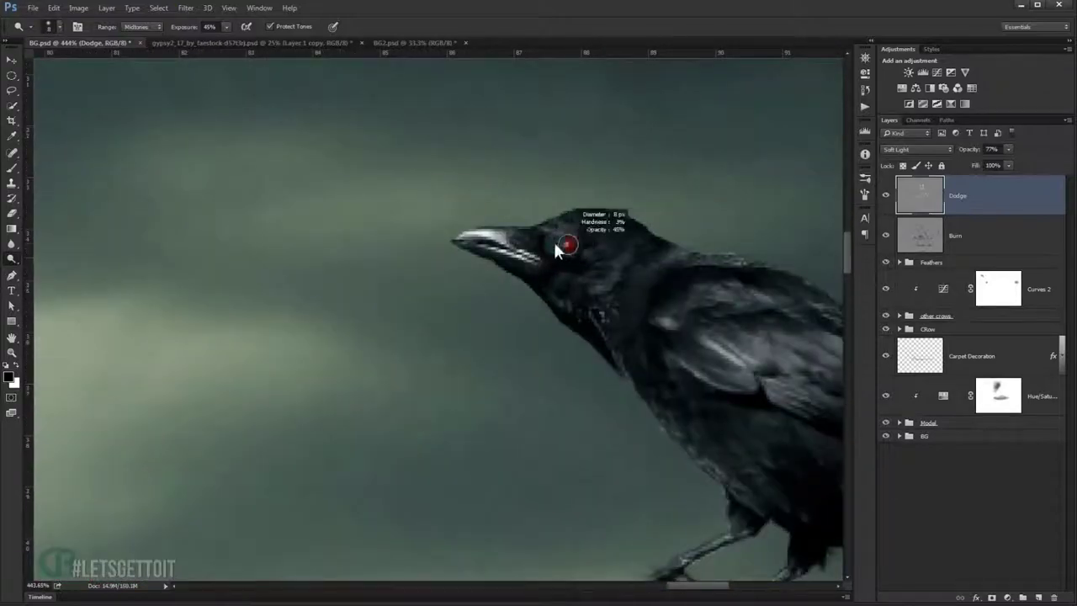
scroll(531, 252, down, 2)
scroll(512, 271, down, 3)
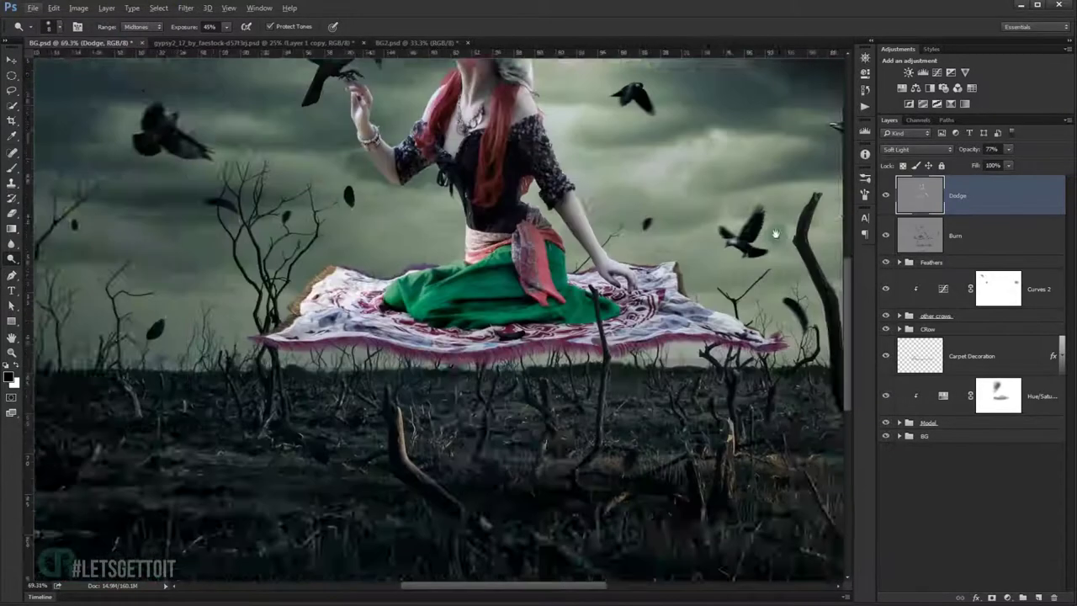
scroll(337, 218, down, 2)
scroll(355, 218, up, 4)
scroll(373, 200, down, 4)
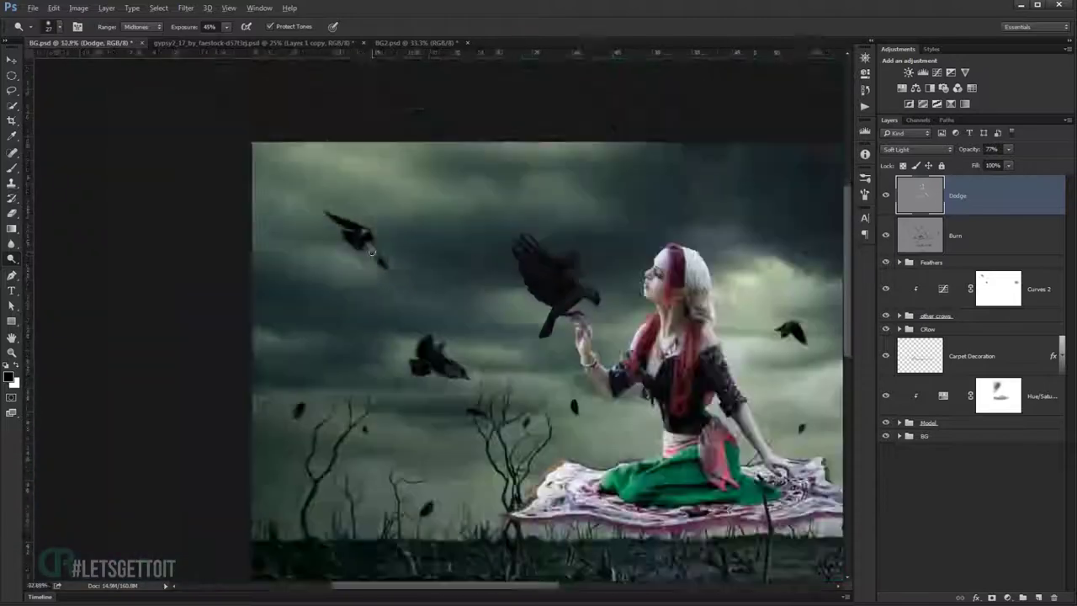
scroll(437, 353, up, 3)
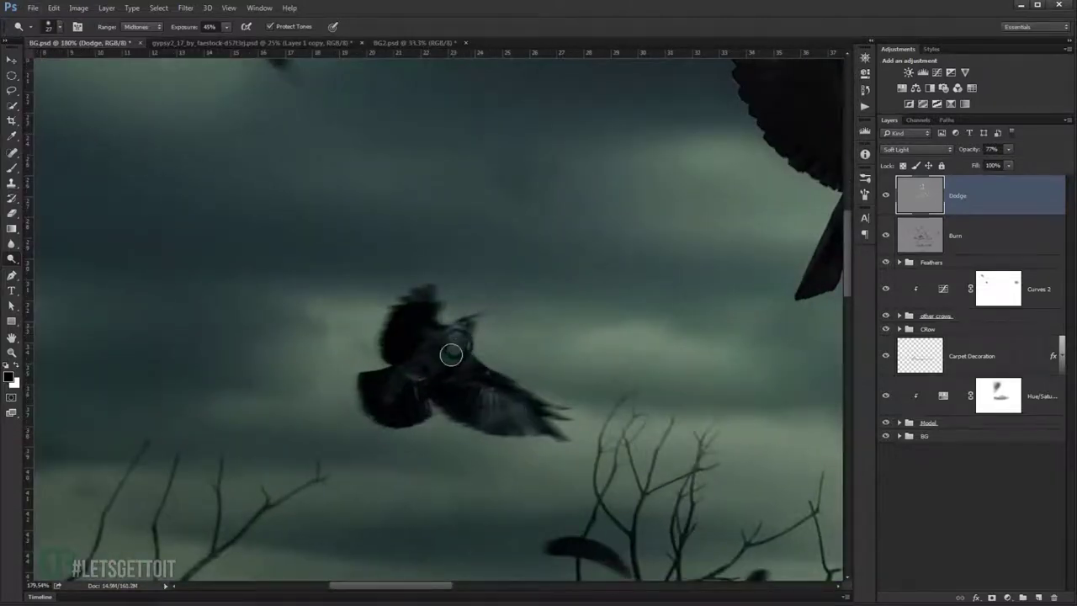
scroll(421, 354, down, 1)
scroll(370, 318, down, 1)
scroll(375, 319, down, 4)
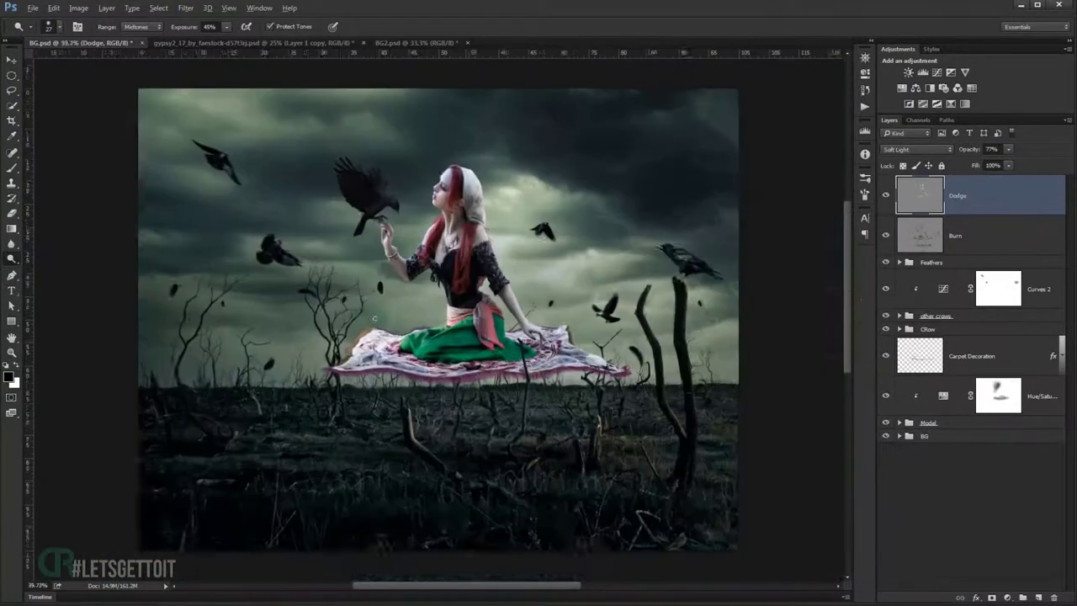
scroll(383, 313, up, 2)
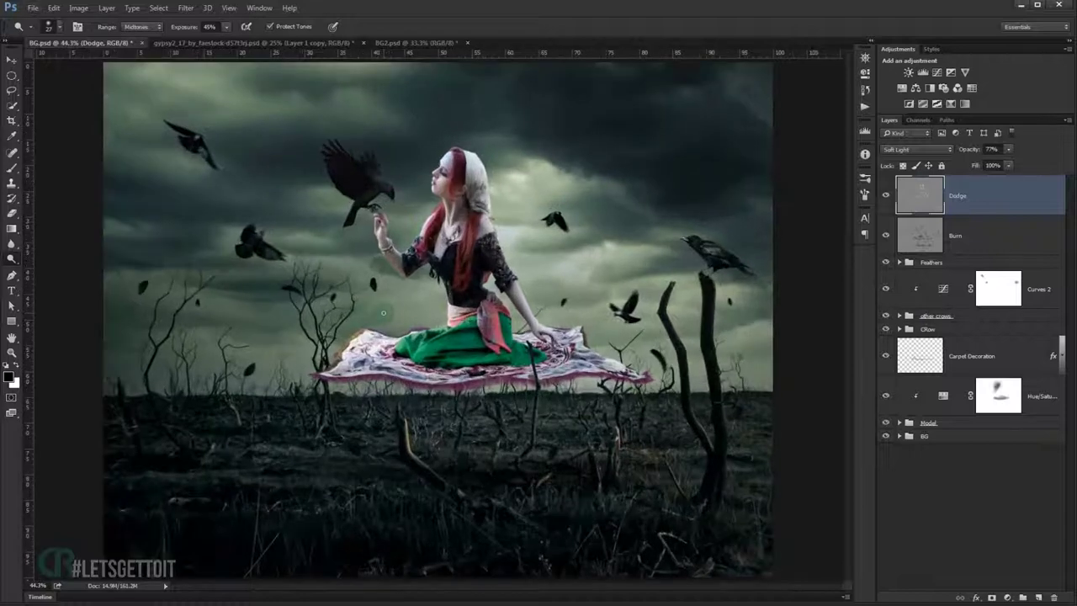
Group the Dodge and Burn layers into a group named Dodge&Burn.
ctrl+click(972, 236)
key(ctrl+g)
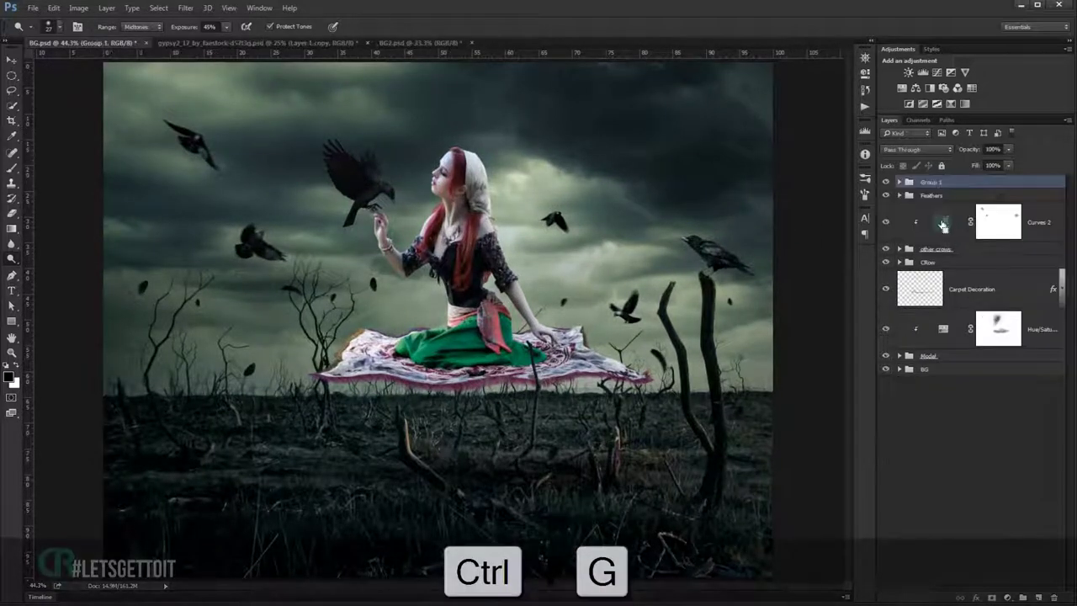
double_click(926, 181)
text(Dodge&Burn)
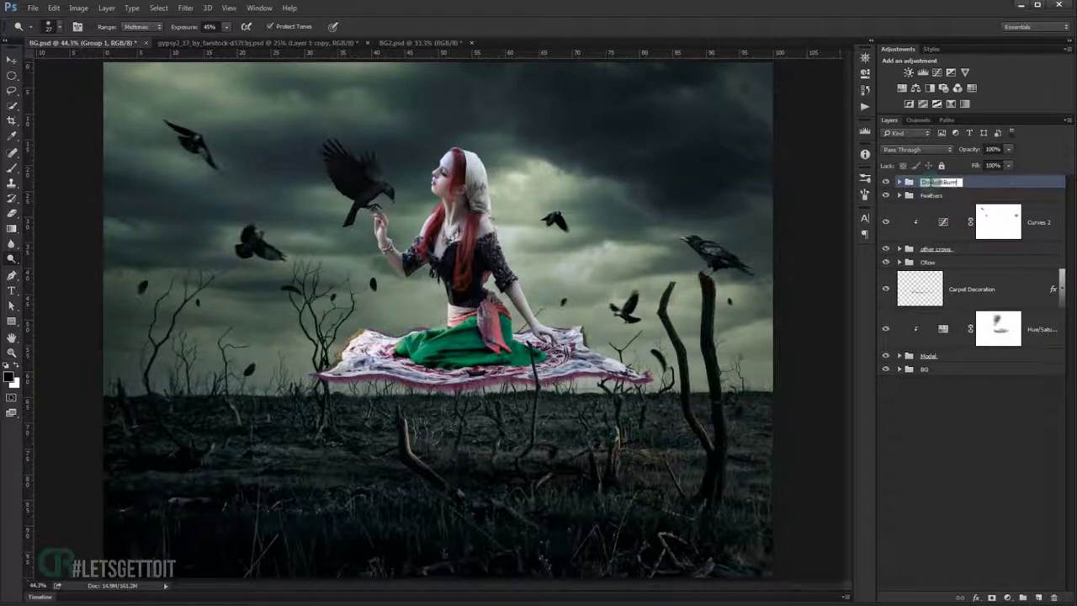
key(Return)
Create a new empty group at the top of the stack named Adjustment Colors.
key(v)
click(885, 182)
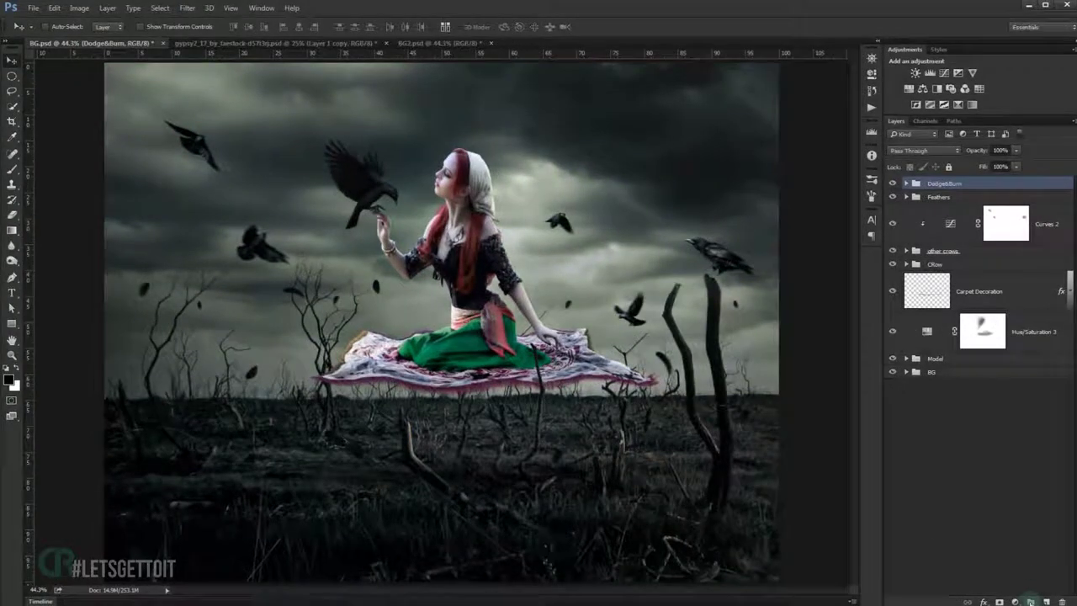
click(1030, 602)
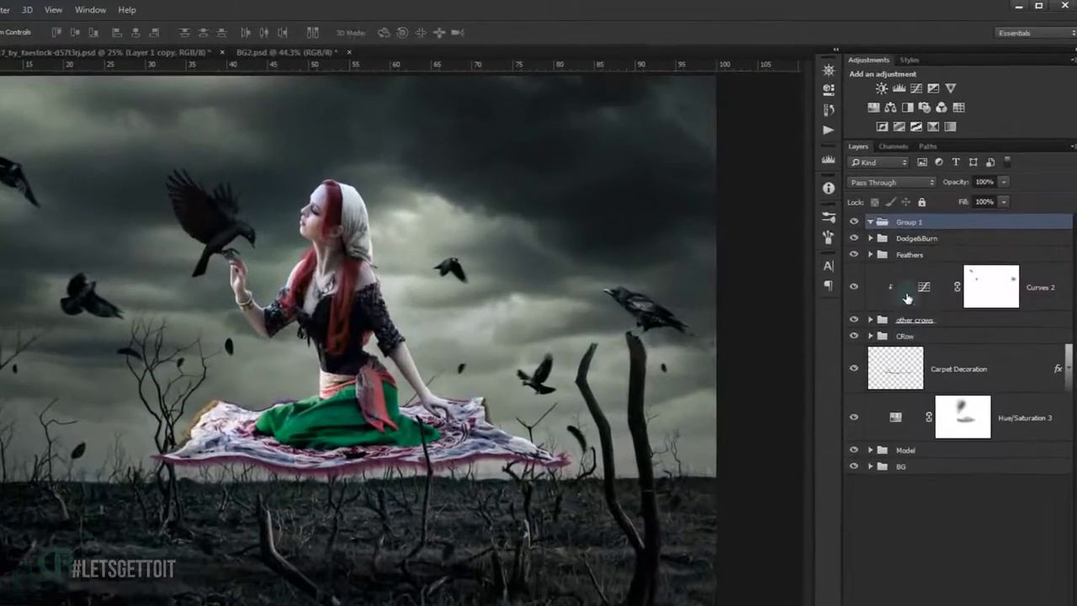
double_click(933, 183)
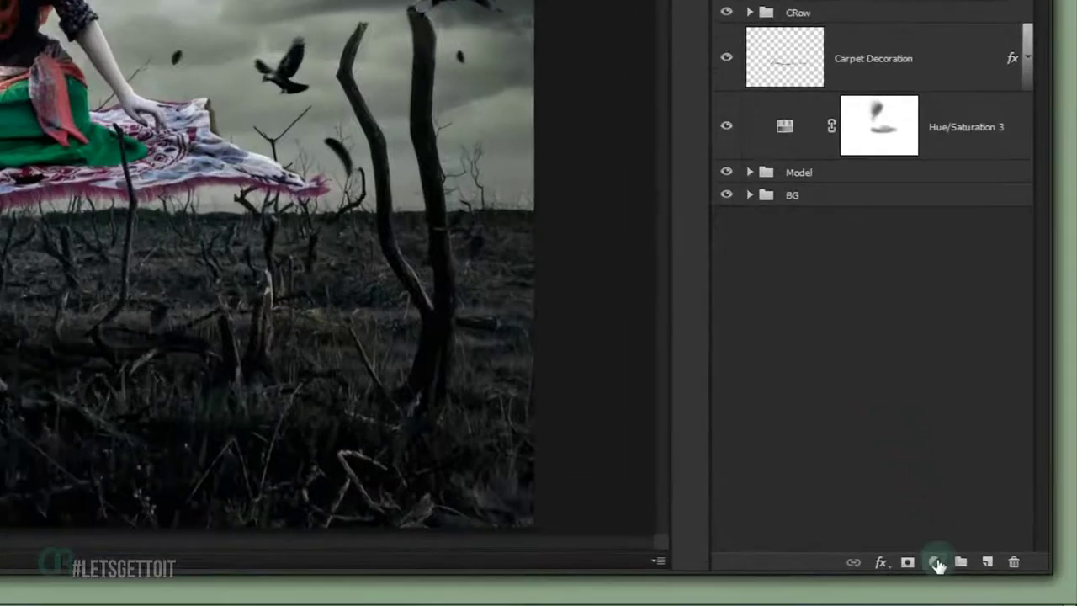
Add a Photo Filter adjustment with colour #83ccff at about 50% density.
click(936, 561)
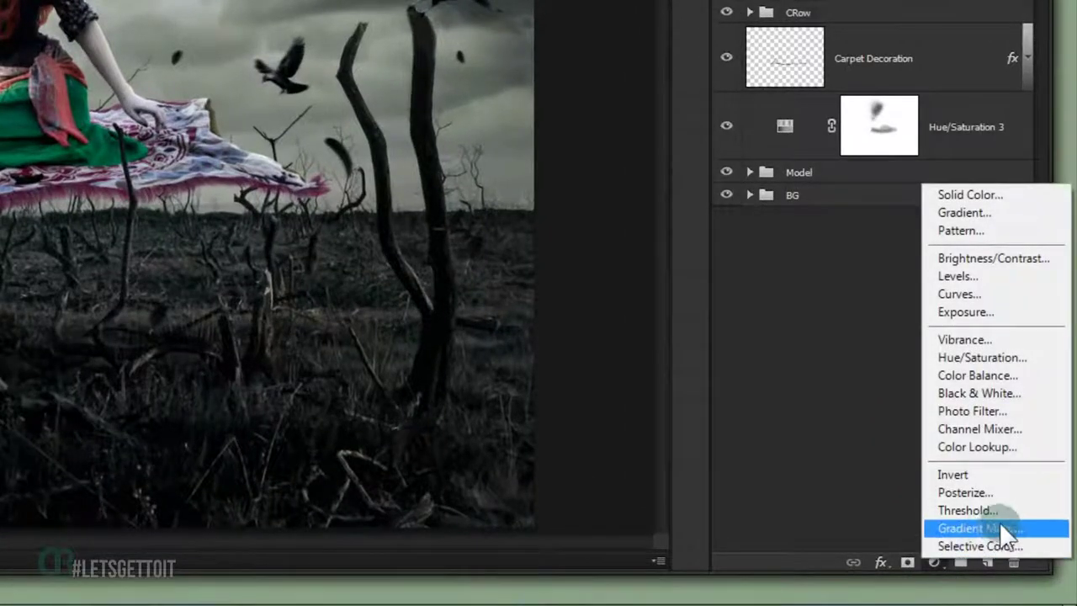
click(985, 411)
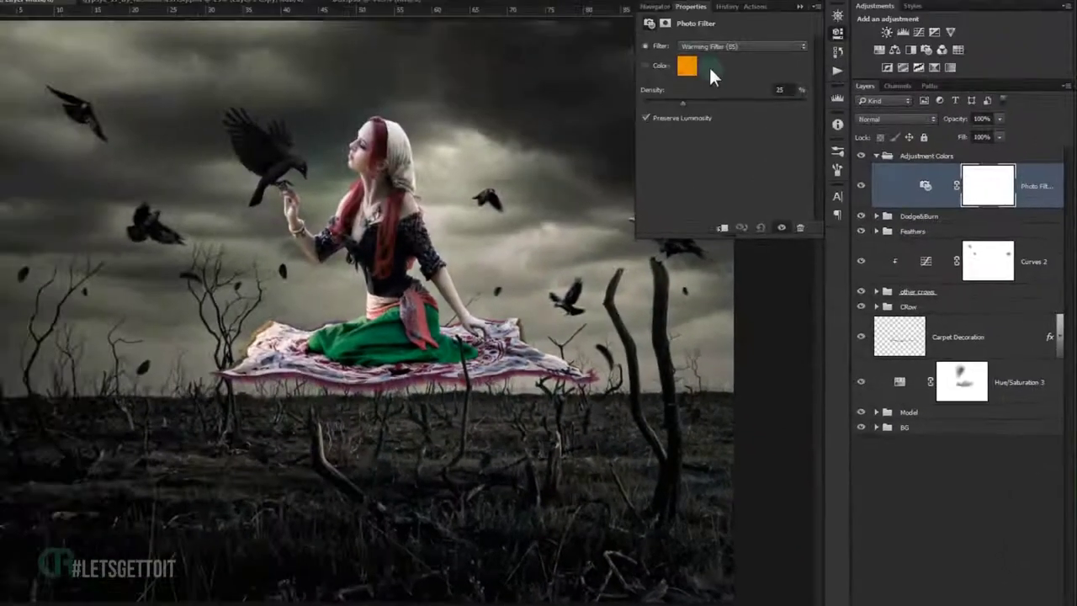
click(685, 66)
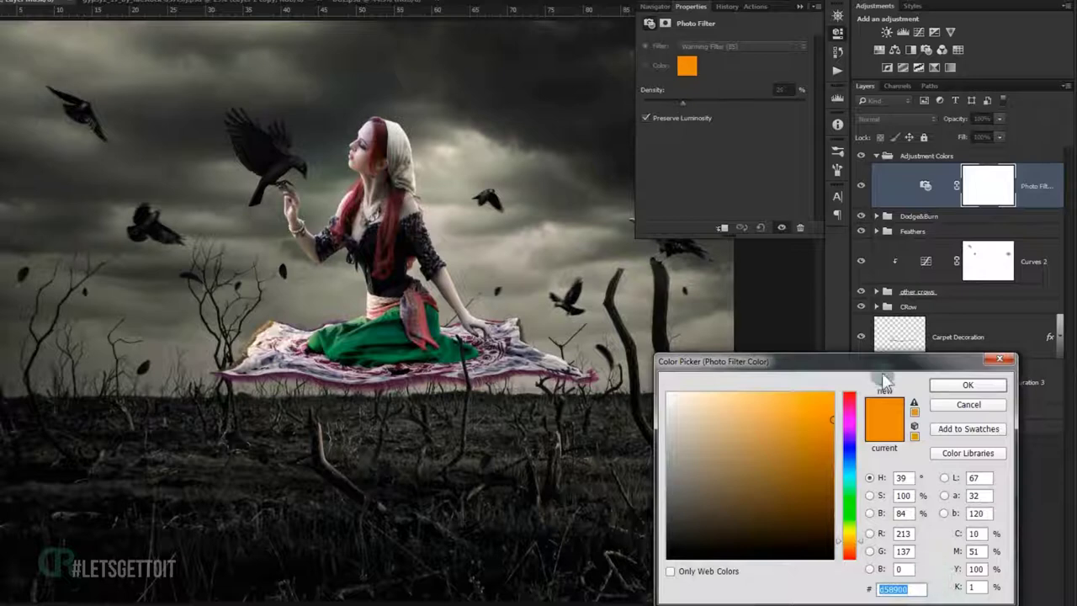
drag(867, 366, 848, 257)
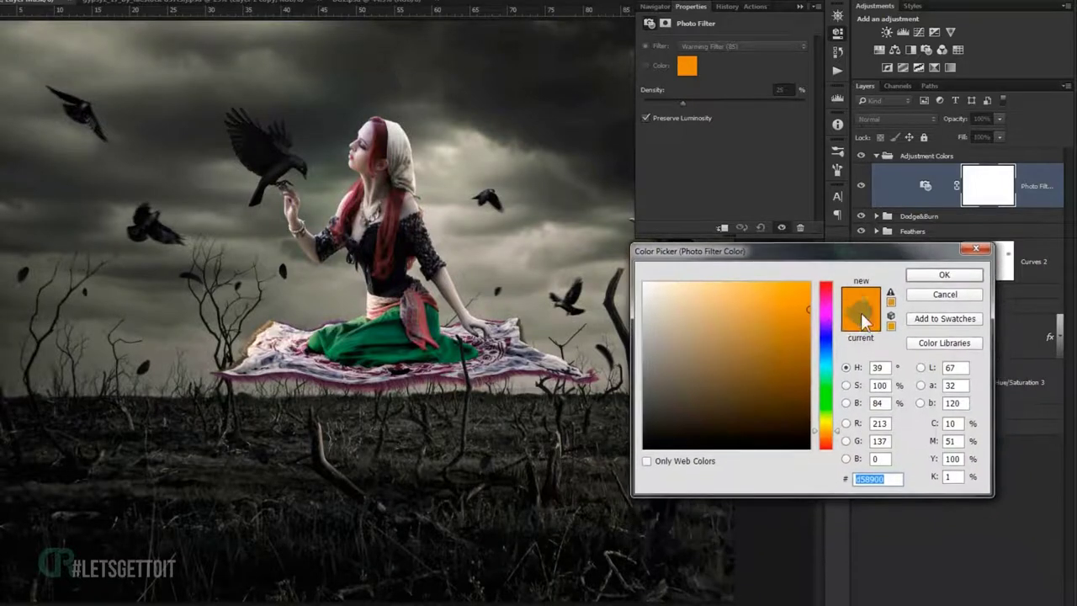
text(83)
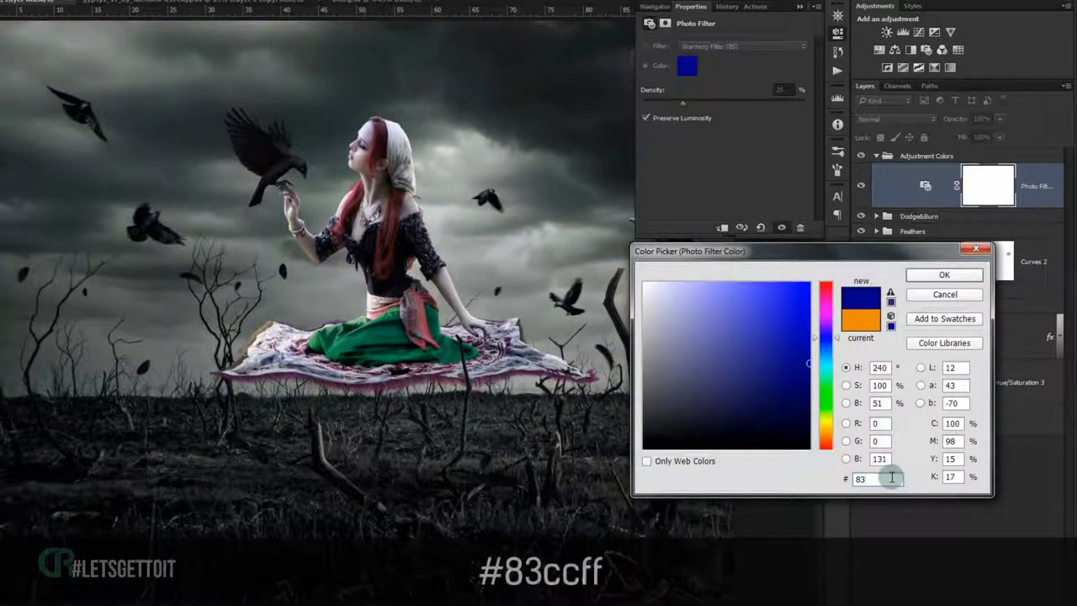
text(cc)
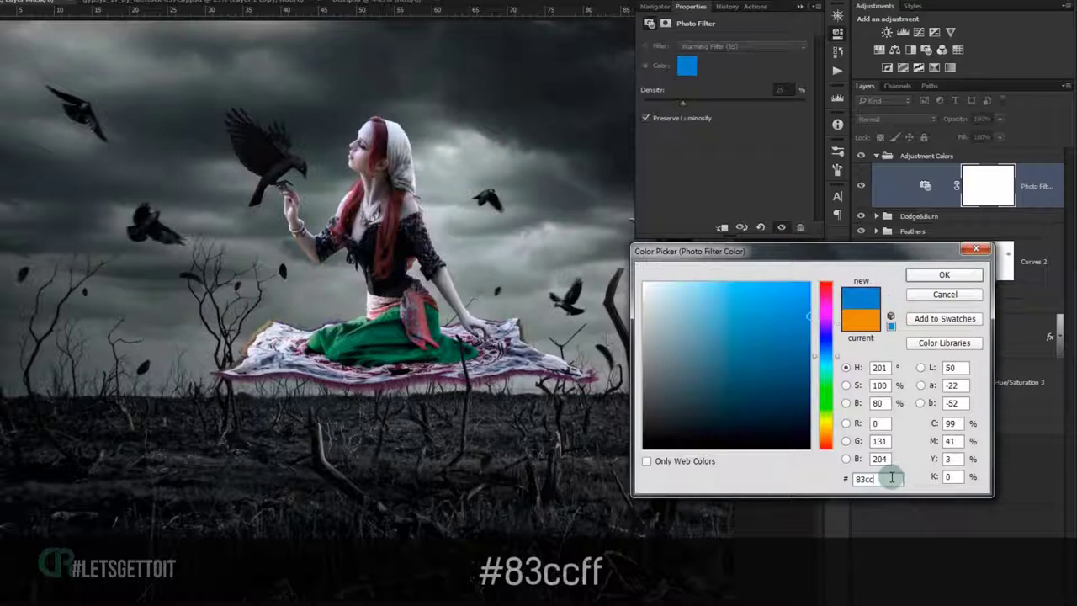
text(ff)
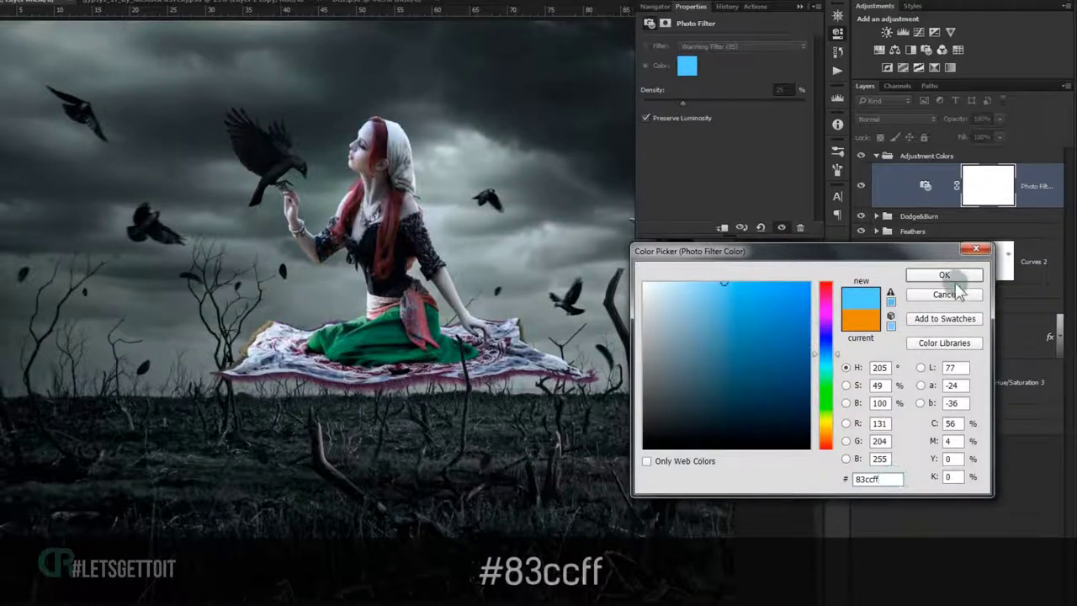
click(948, 275)
drag(687, 104, 710, 110)
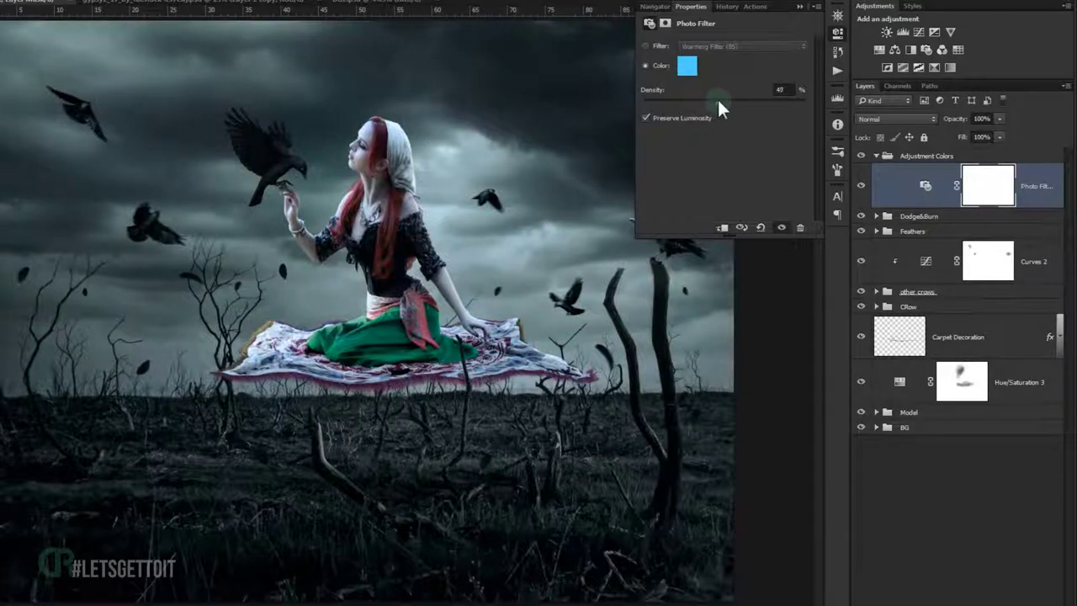
drag(724, 100, 723, 101)
click(801, 8)
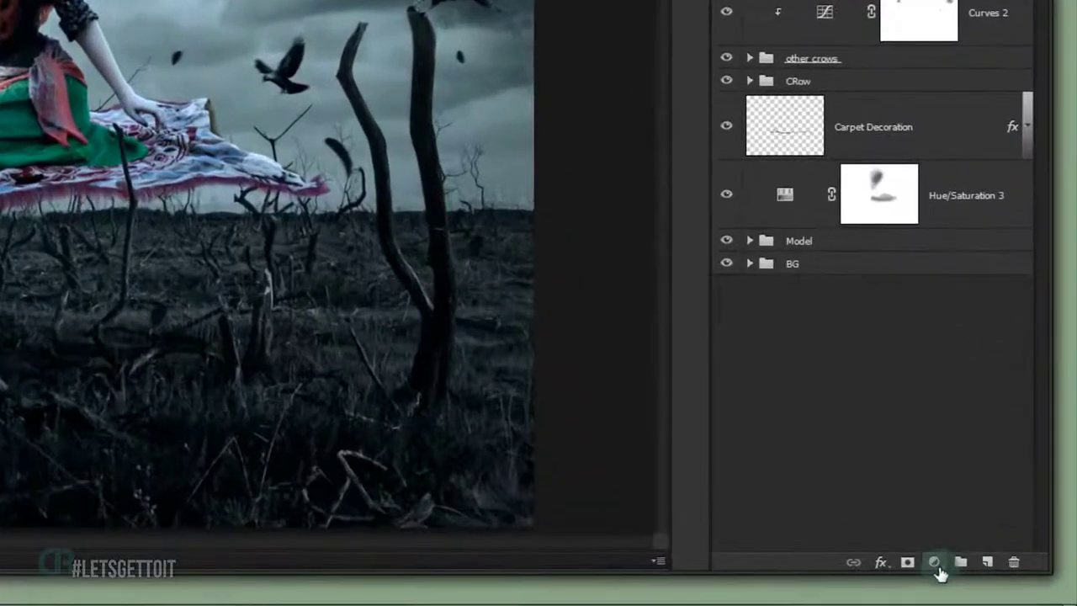
Add a Gradient Map with stops #253e50 on the dark end and #eb9a26 on the light end.
click(936, 564)
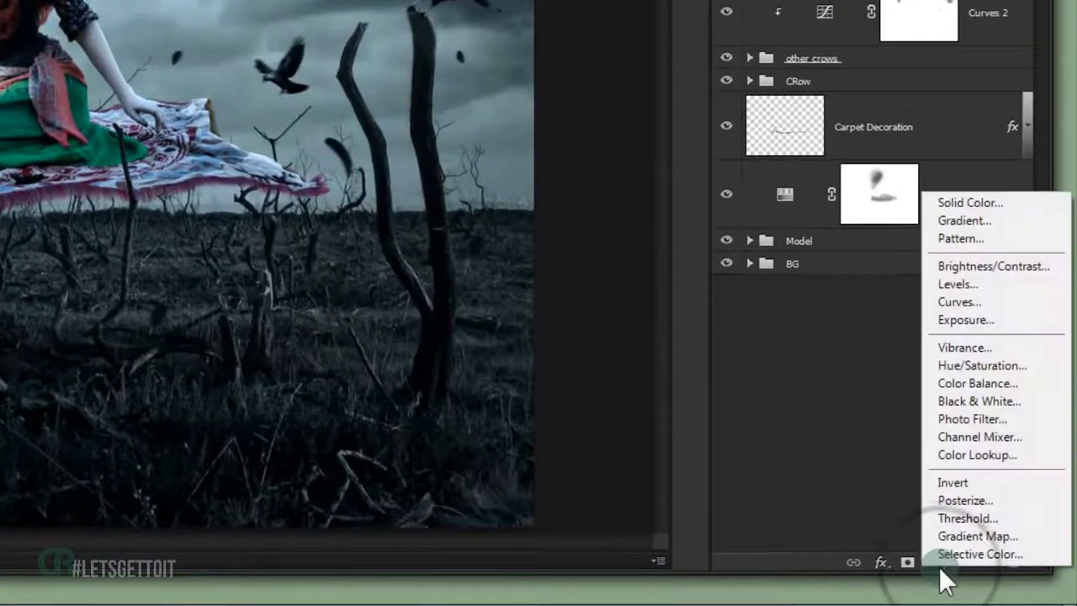
click(1039, 537)
click(700, 52)
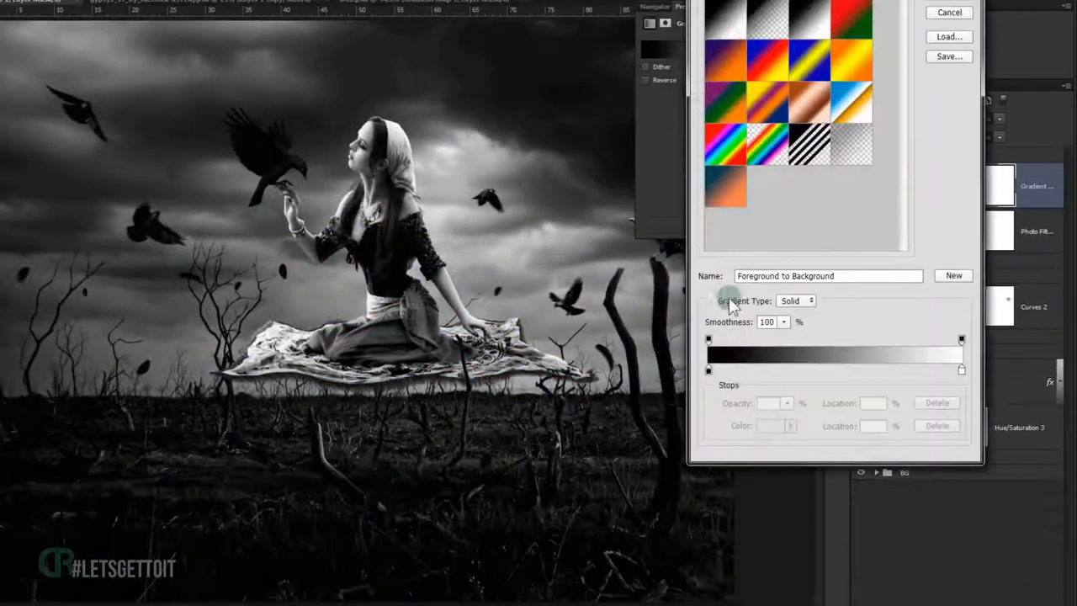
click(710, 372)
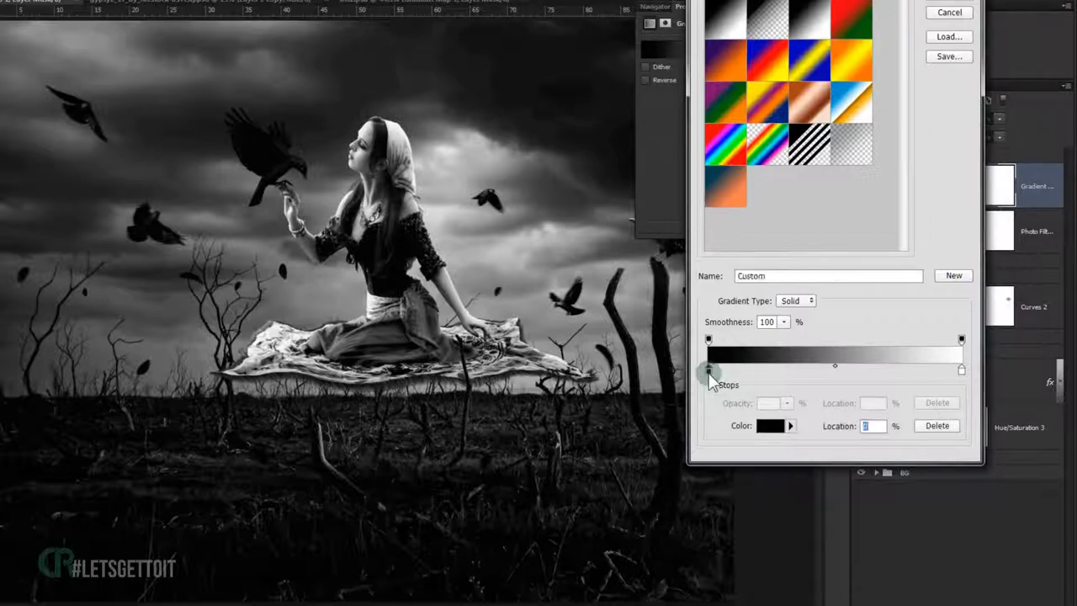
click(762, 430)
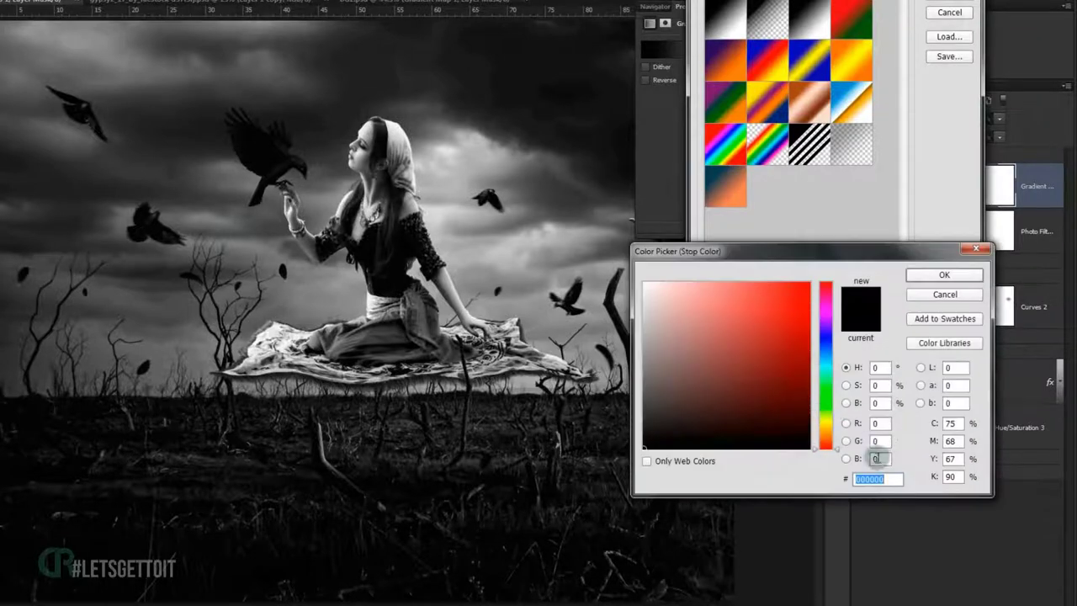
text(25)
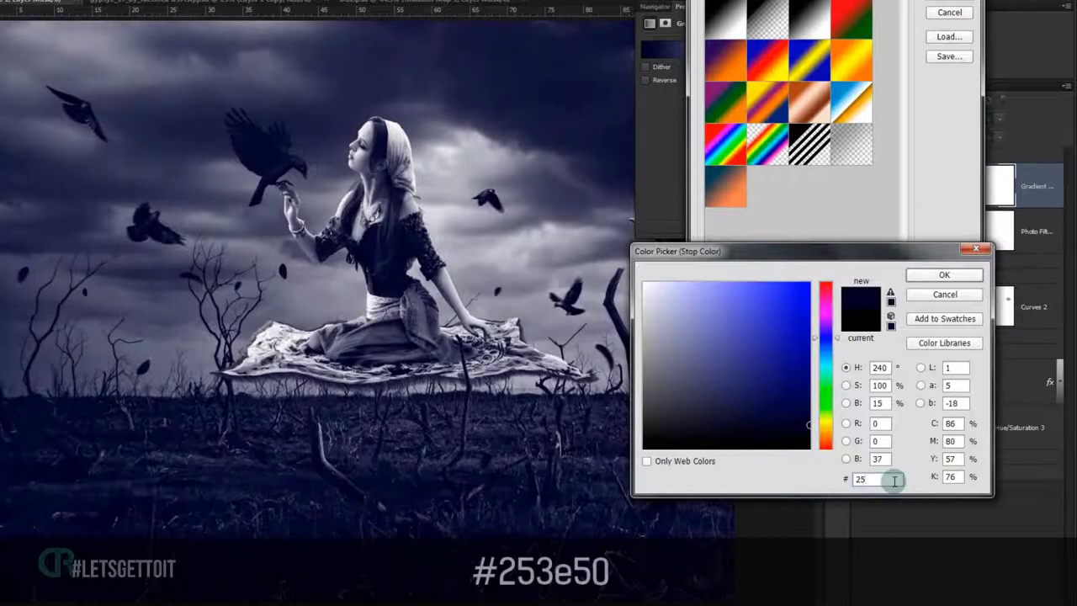
text(3e)
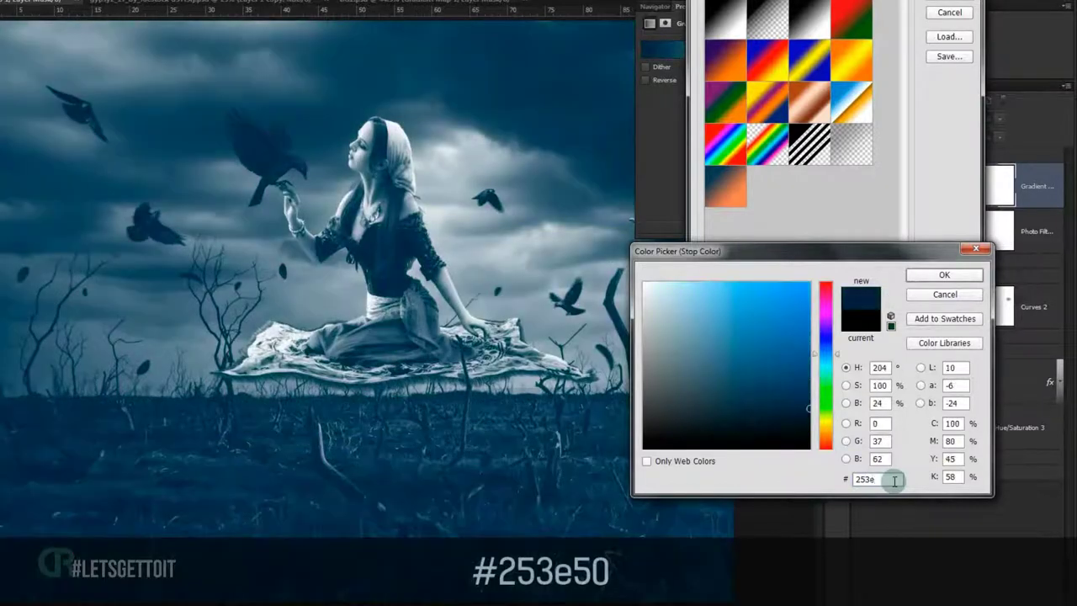
text(50)
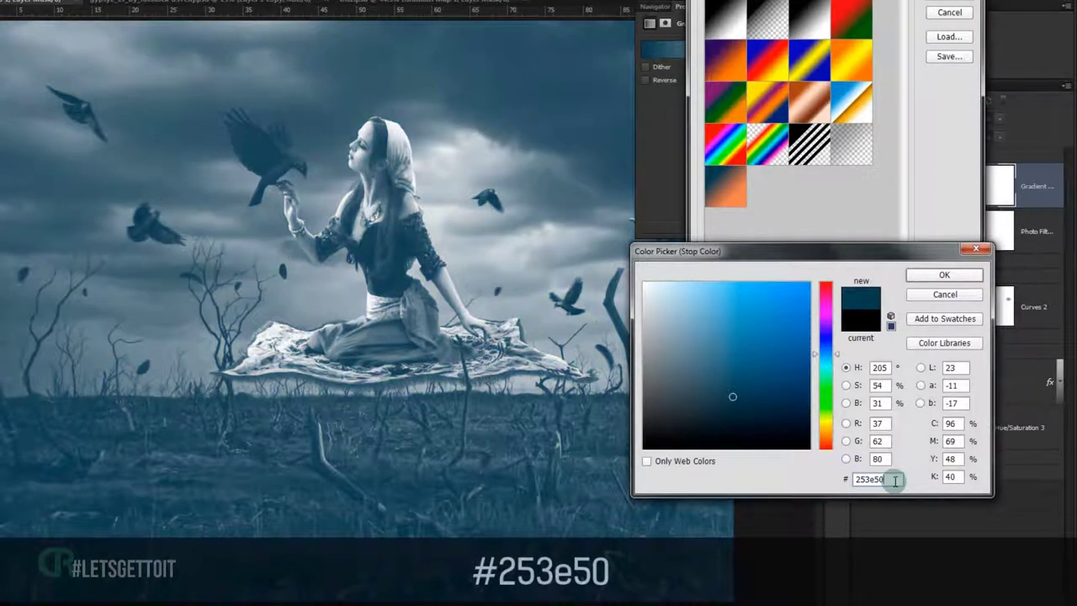
click(944, 274)
click(962, 370)
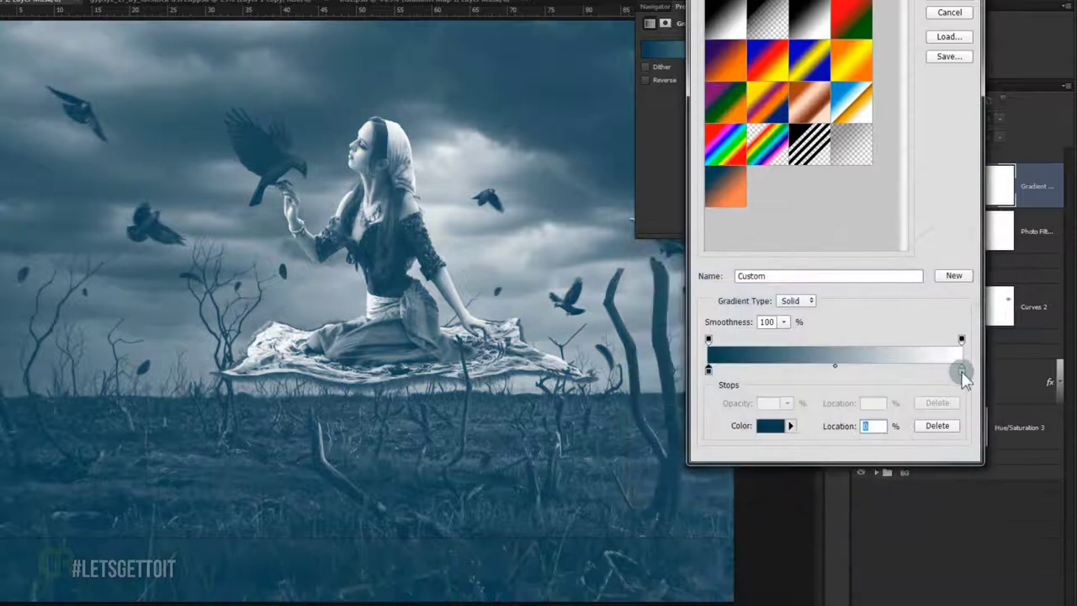
click(769, 426)
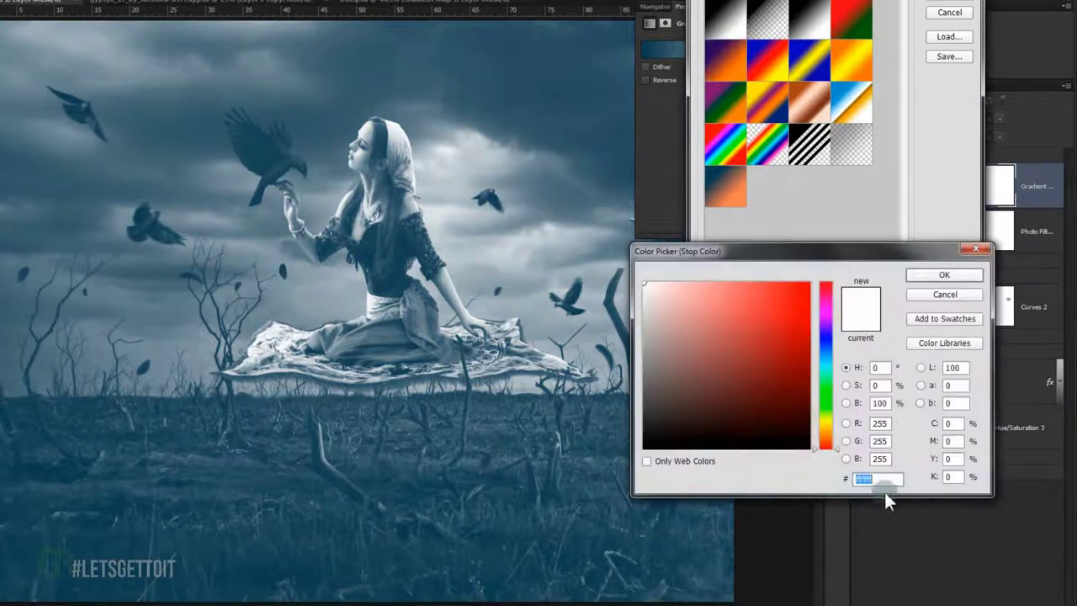
text(eb)
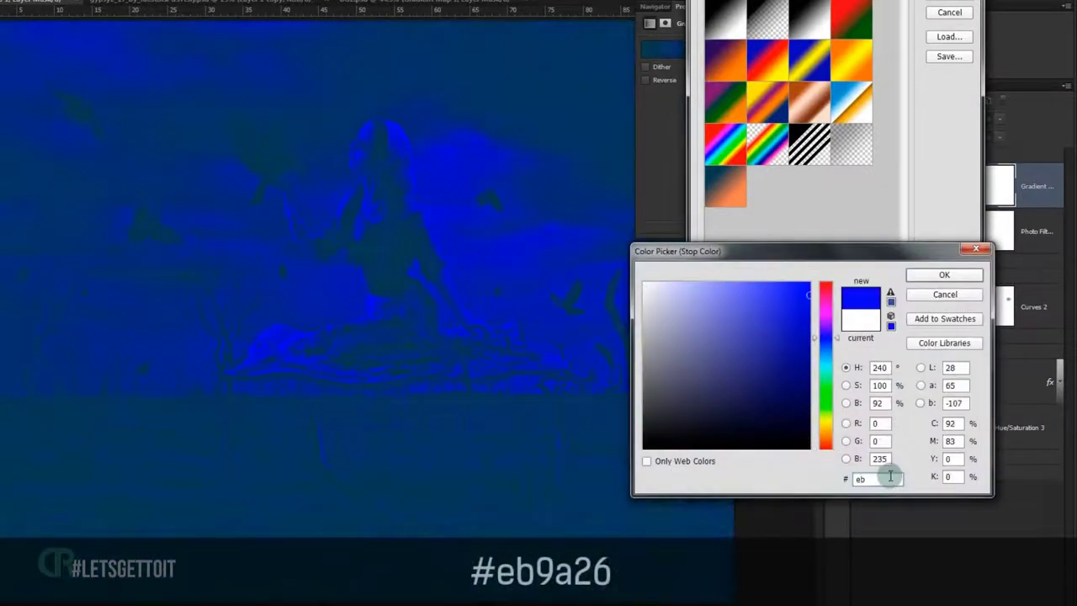
text(9a)
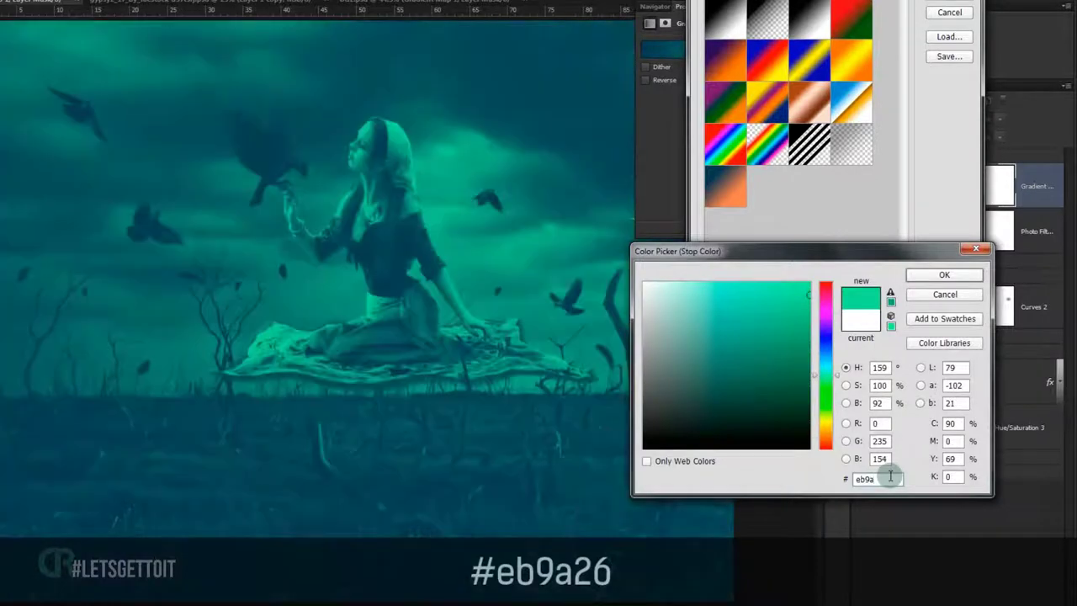
text(26)
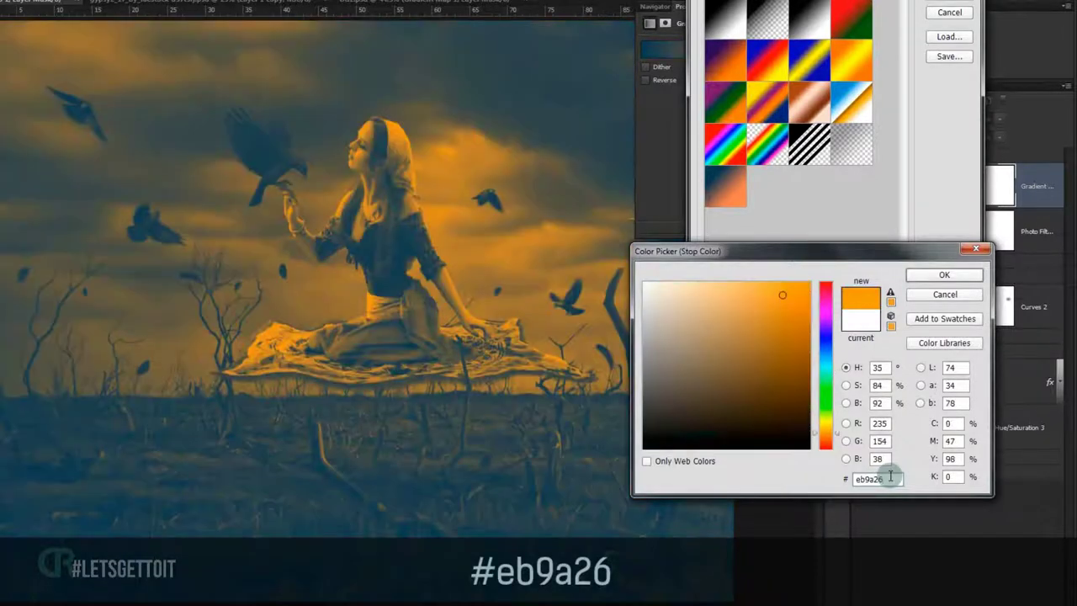
click(933, 277)
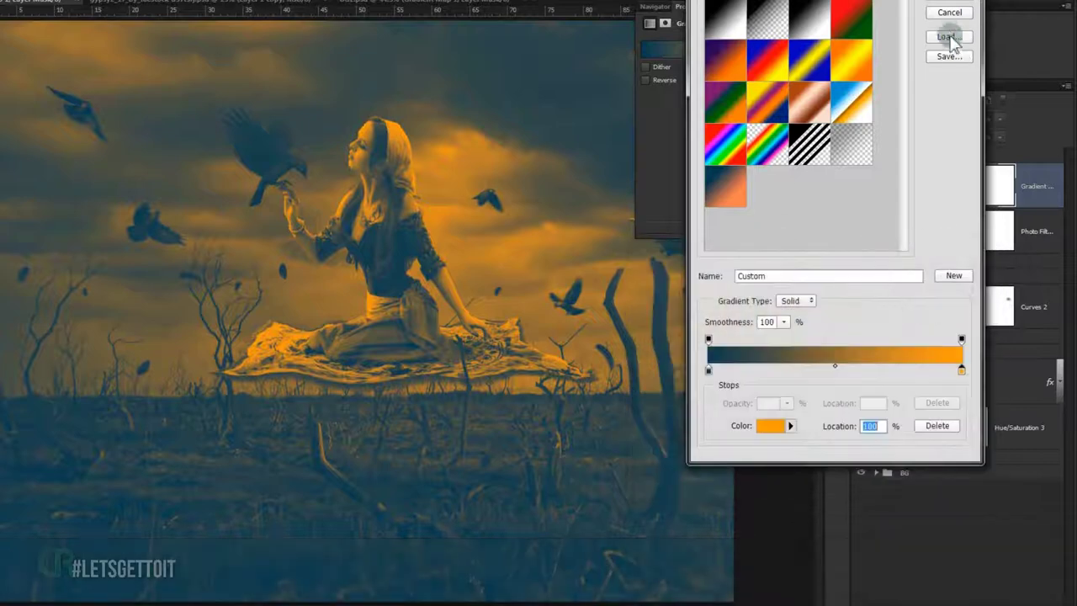
click(948, 3)
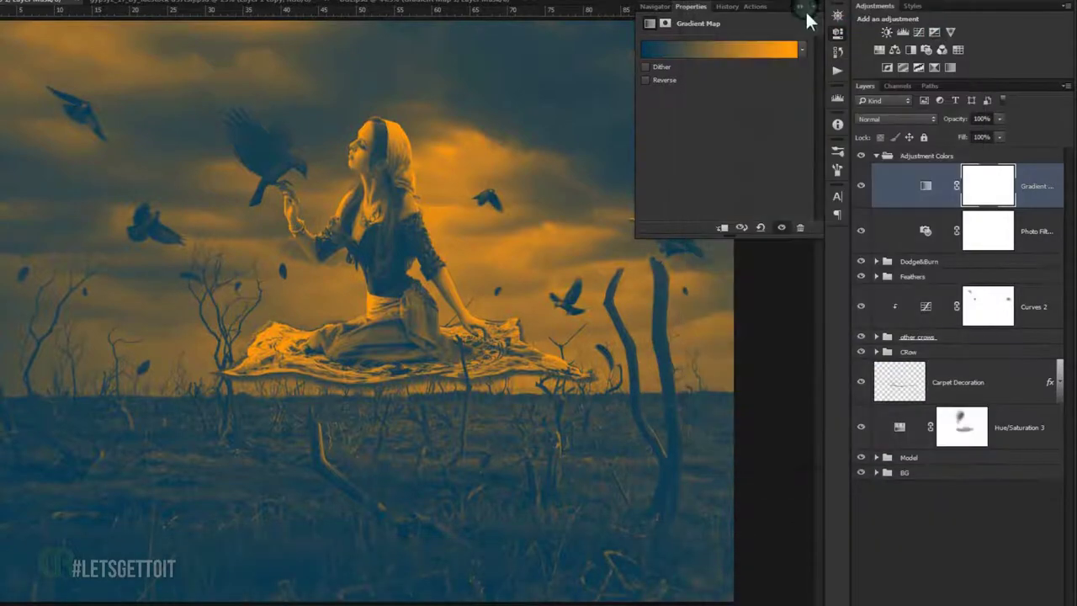
Lower the Gradient Map layer's opacity to 20% and toggle it to compare.
click(802, 6)
drag(1000, 117, 948, 133)
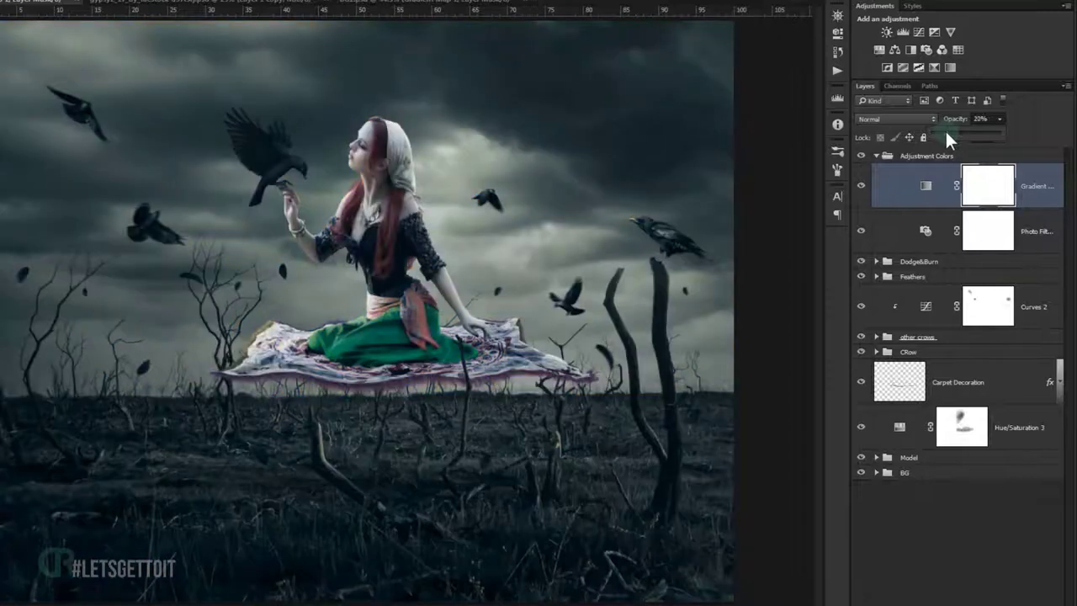
click(861, 186)
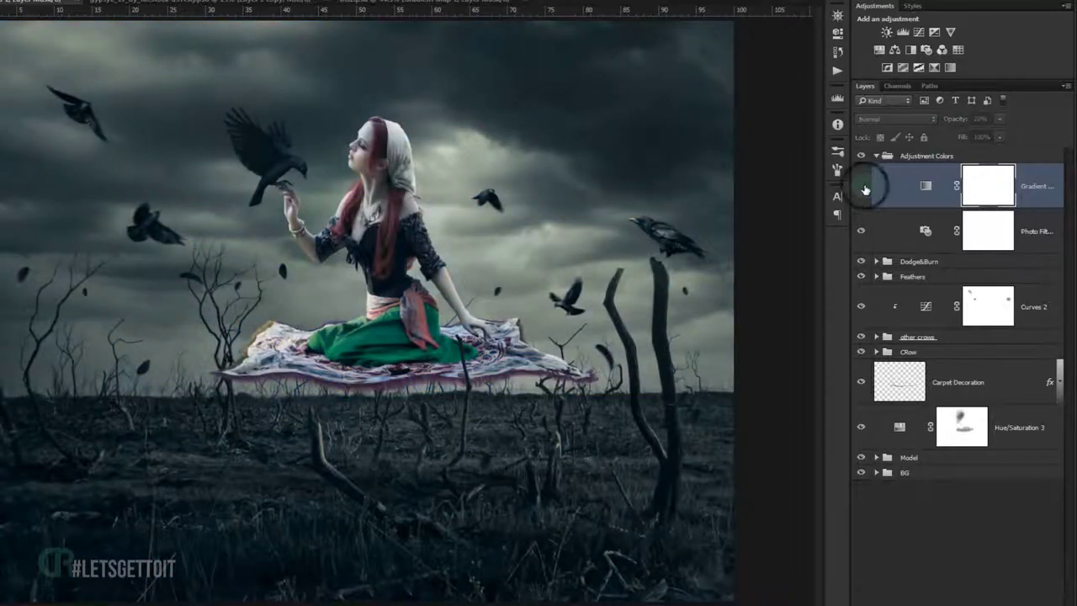
click(860, 185)
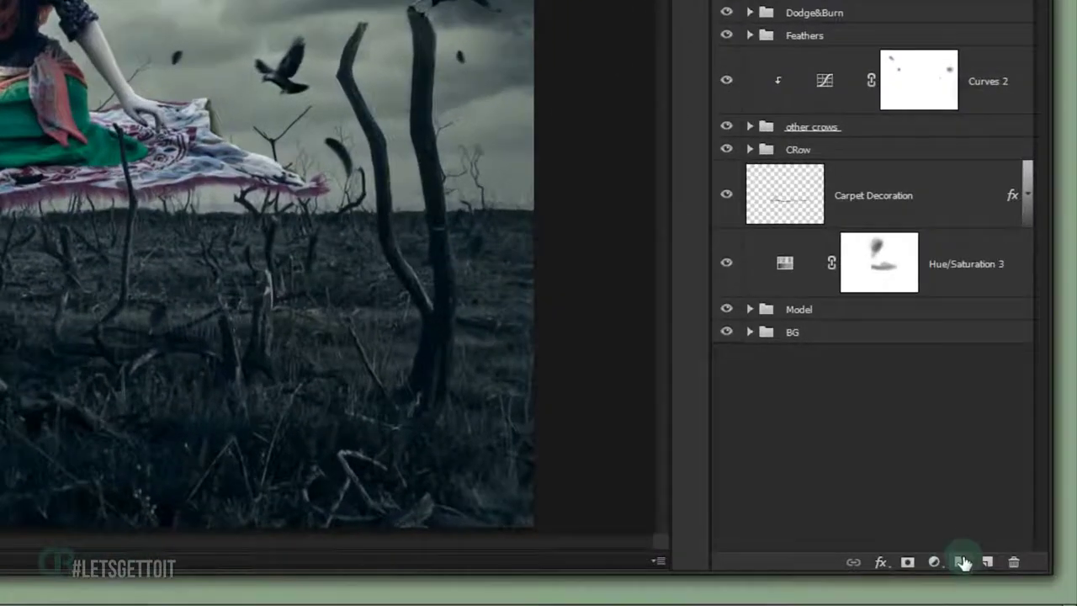
click(934, 561)
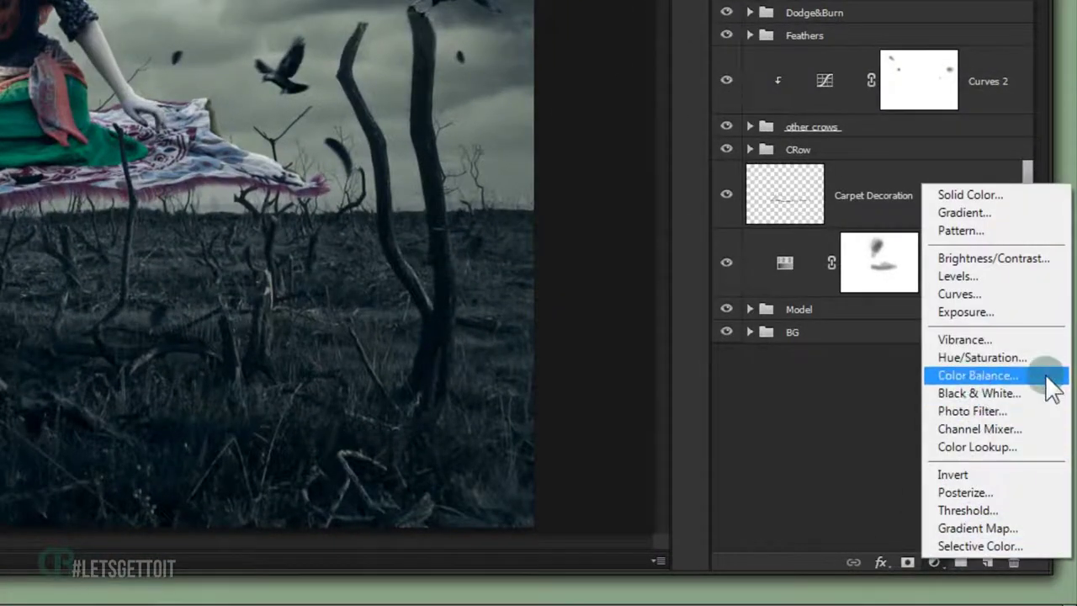
Add a Color Balance layer with Shadows set to -4, -10, -8.
click(973, 375)
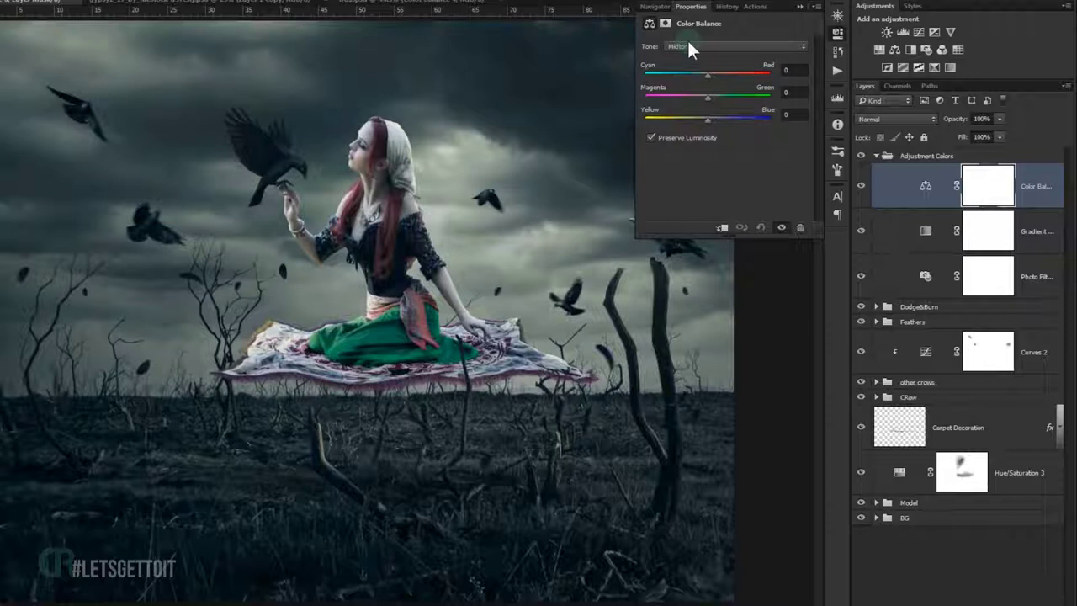
click(688, 47)
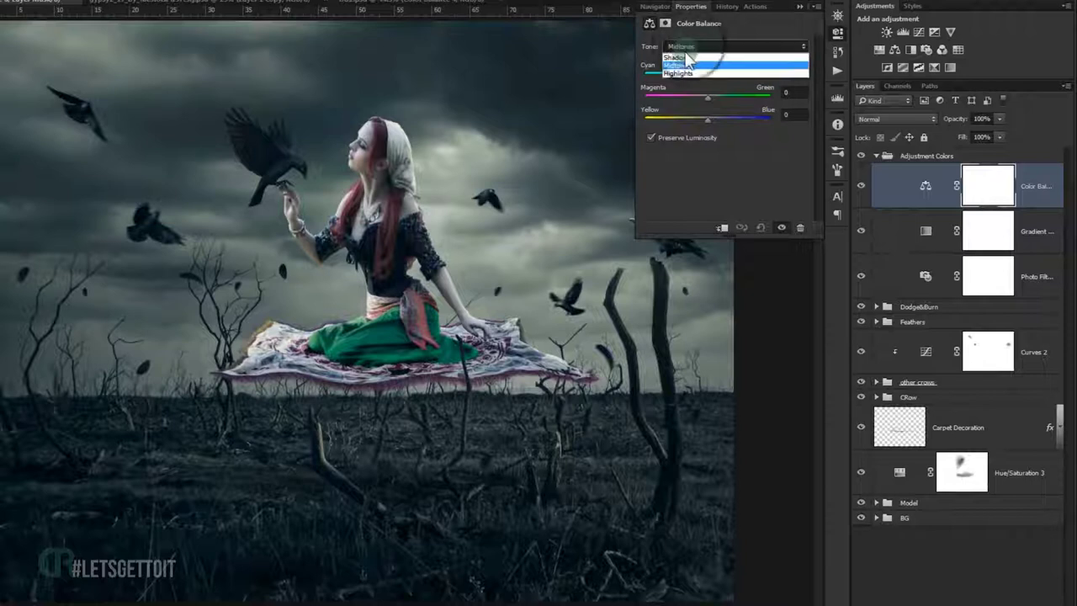
click(686, 52)
click(789, 70)
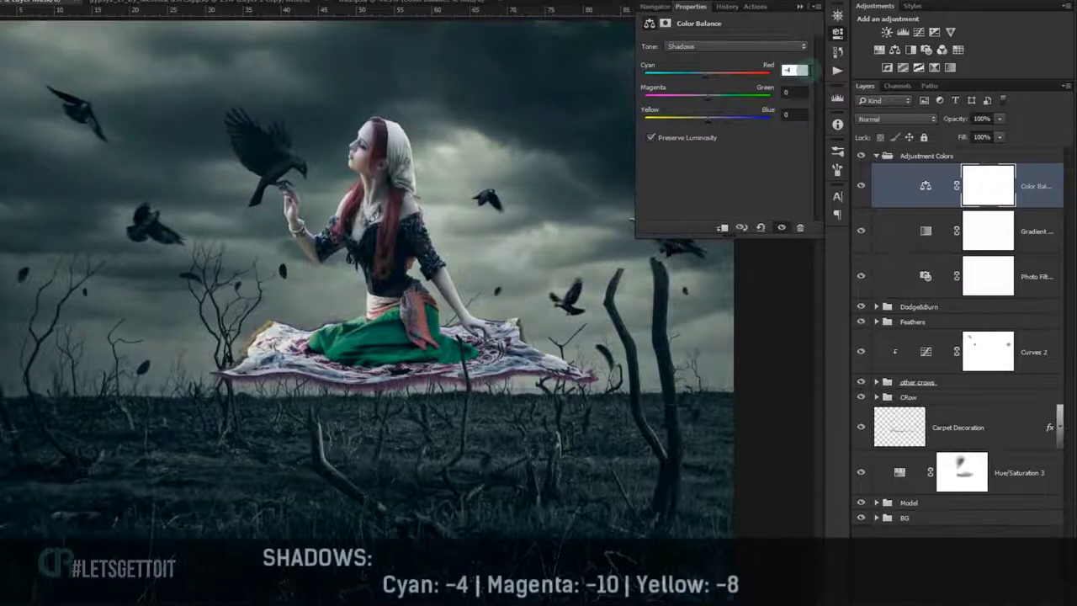
text(-4)
key(Tab)
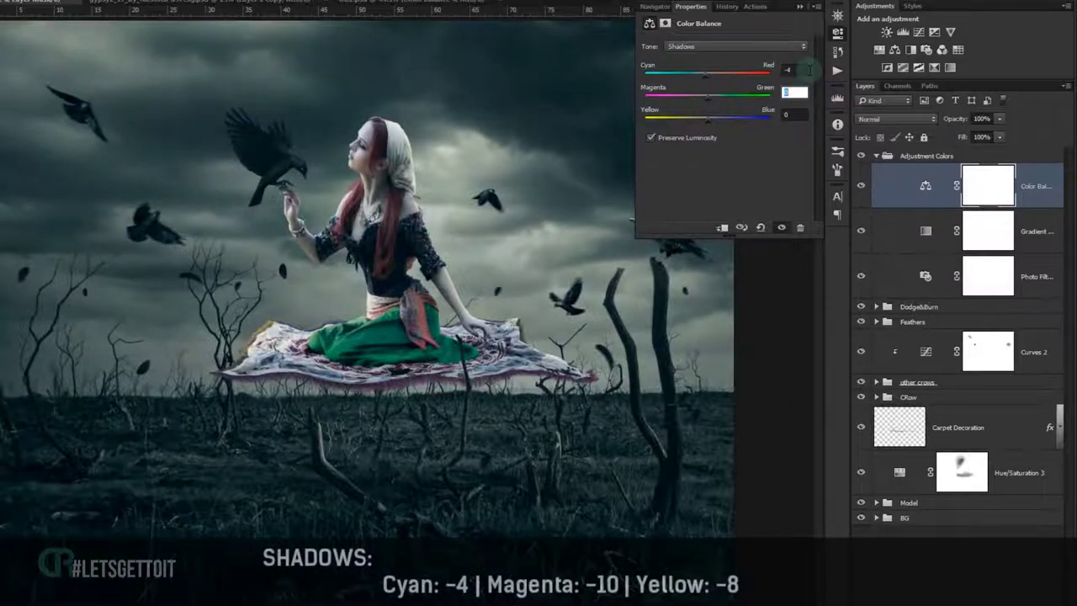
text(-10)
key(Tab)
text(-8)
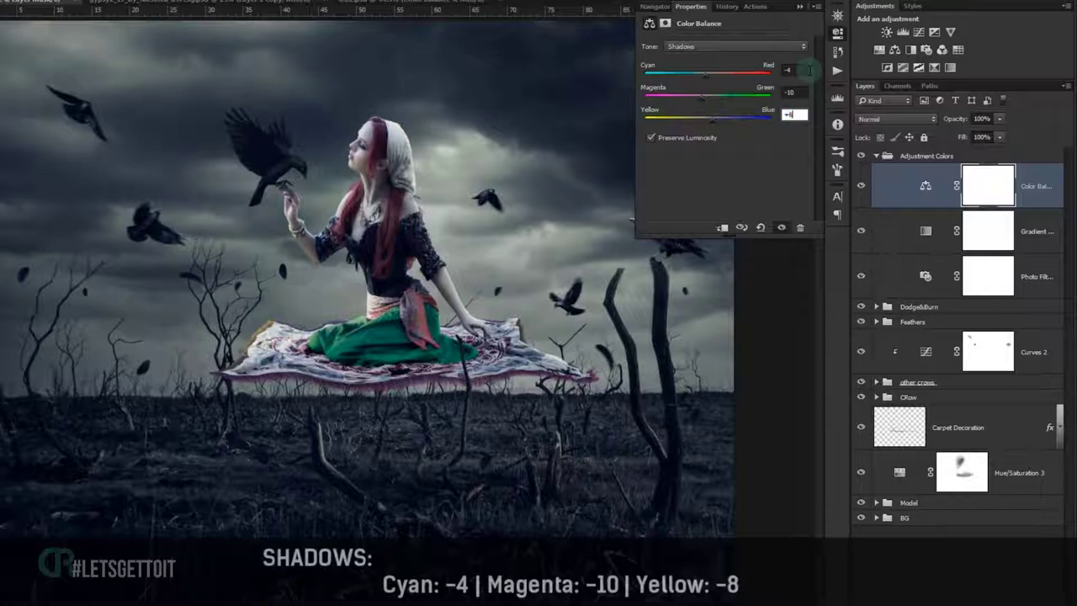
key(Return)
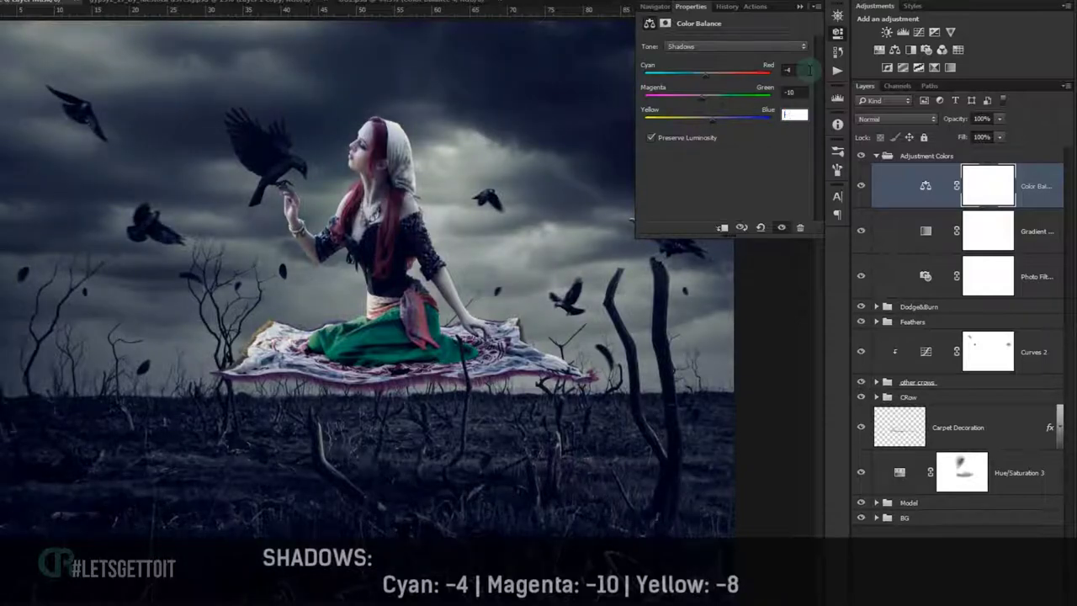
text(-8)
key(Return)
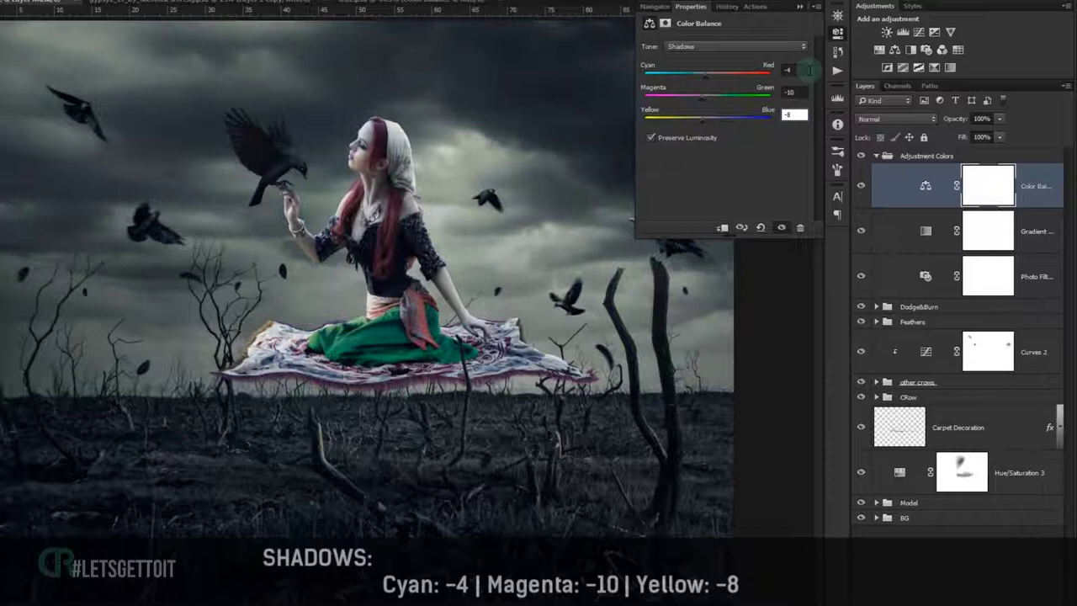
Set the Color Balance Highlights to -11, +12, +3.
click(722, 46)
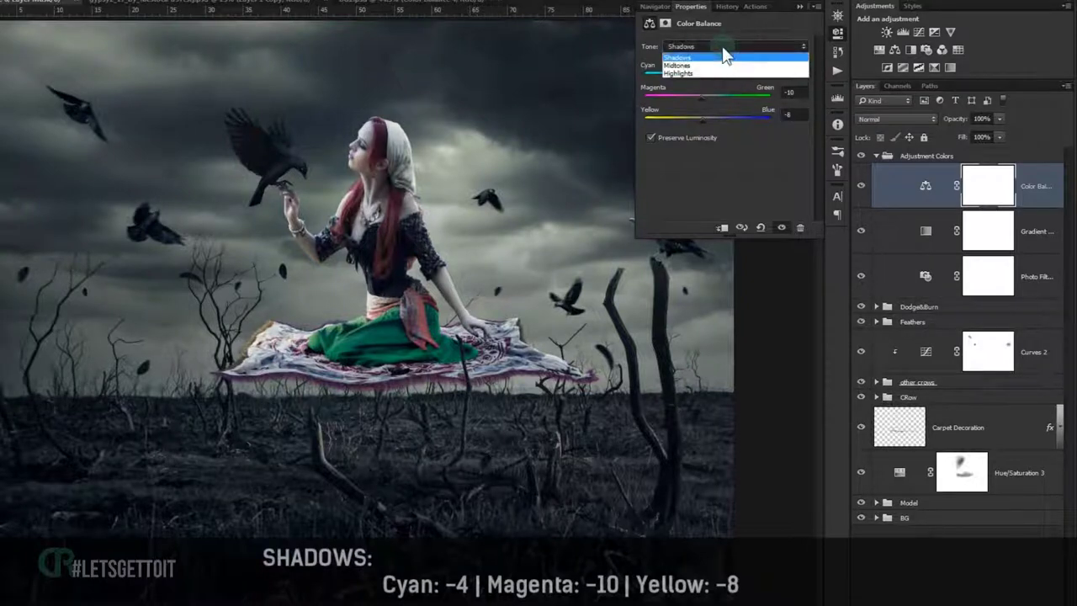
click(691, 74)
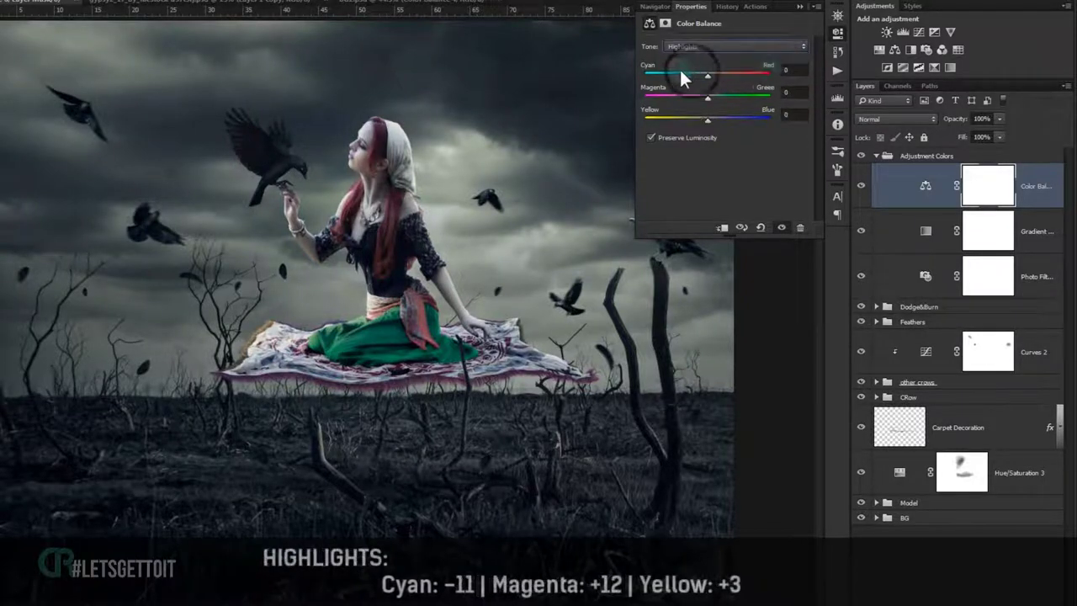
click(793, 69)
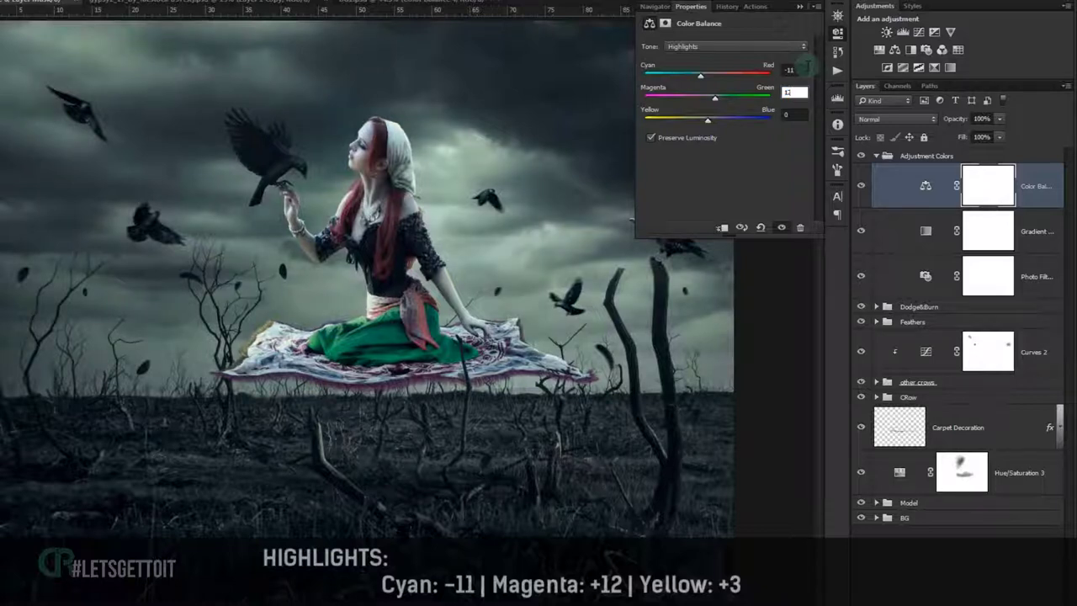
key(Tab)
text(3)
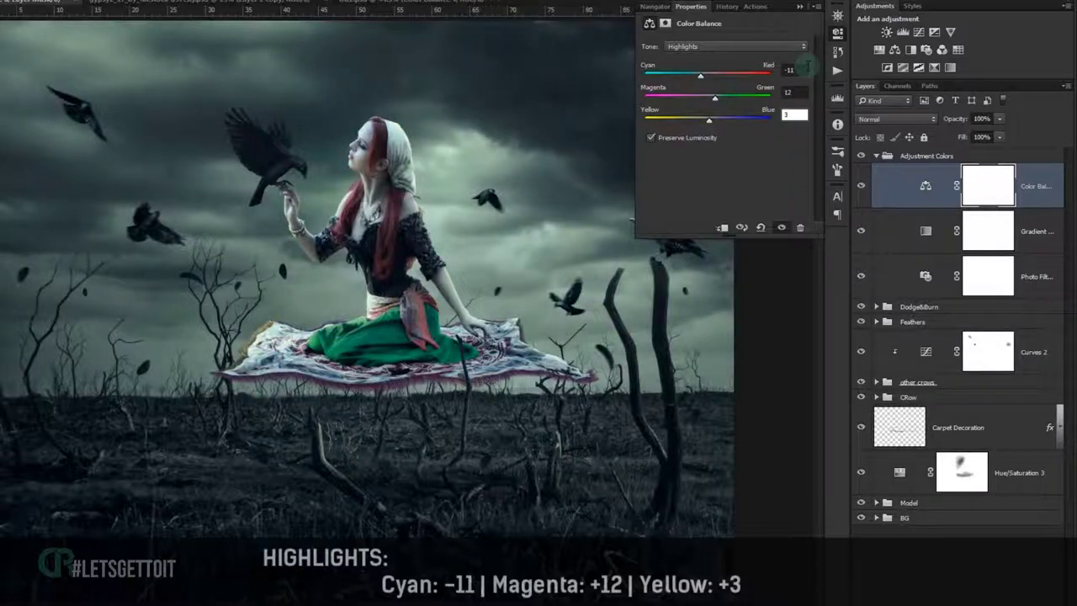
click(729, 48)
Set the Color Balance Midtones to +1, +6, +15 and toggle the layer to compare.
click(718, 66)
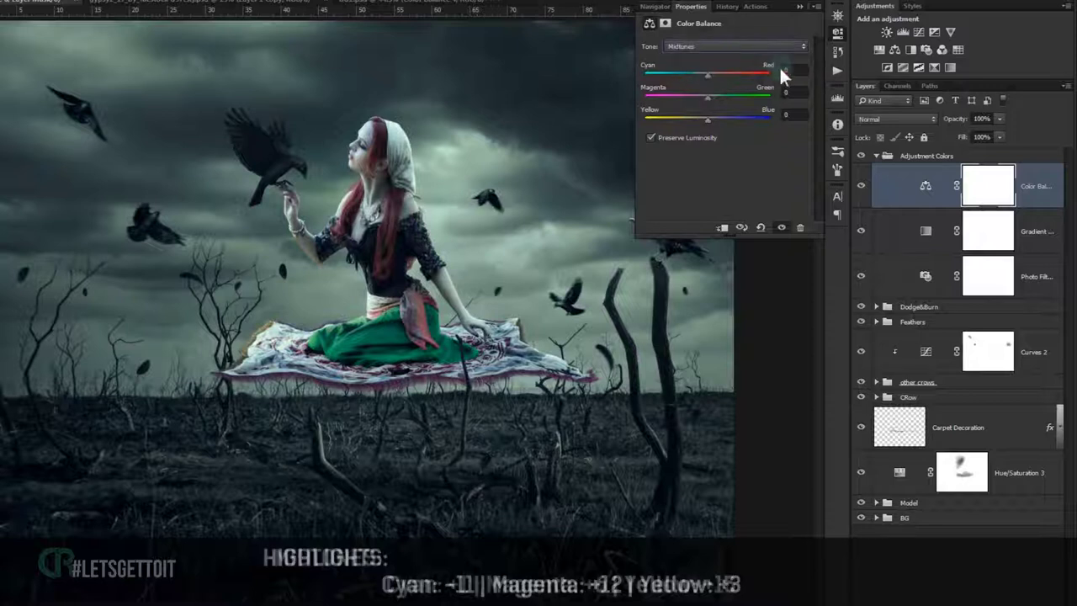
click(791, 69)
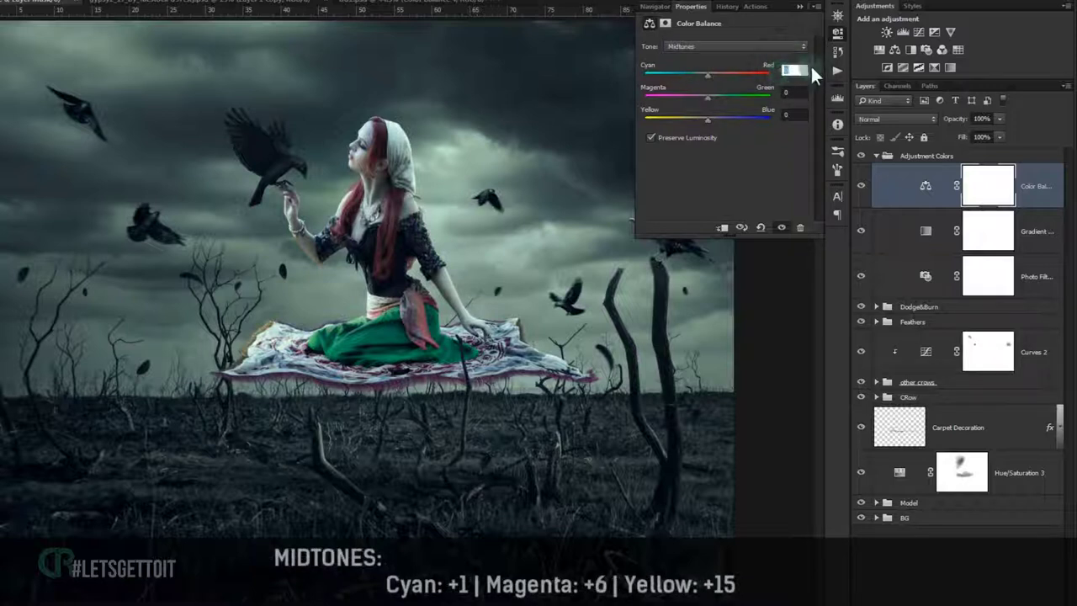
text(1)
key(Tab)
text(6)
key(Tab)
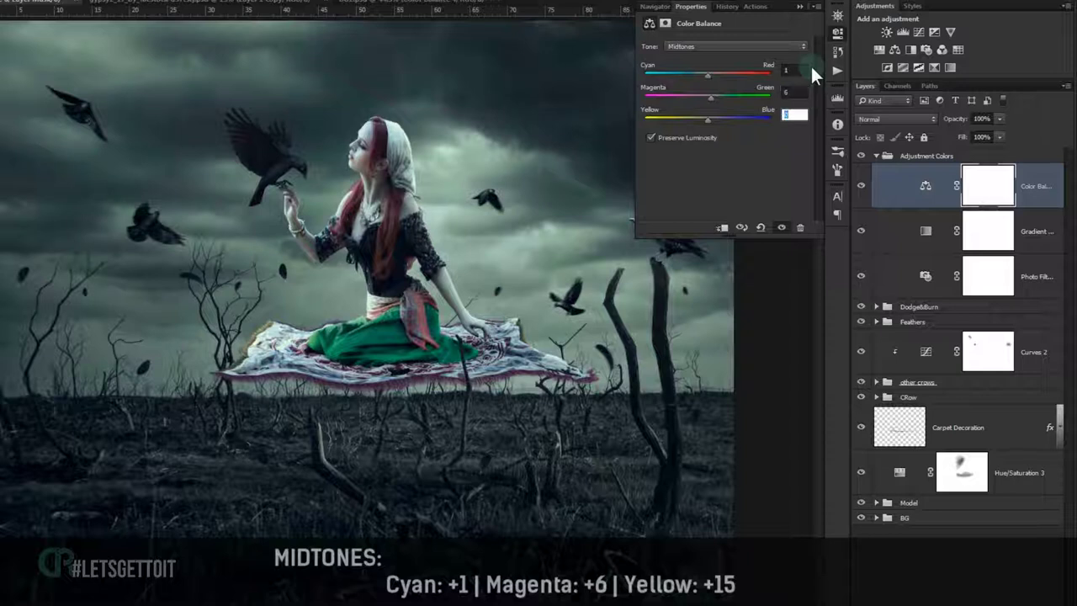
text(15)
click(799, 6)
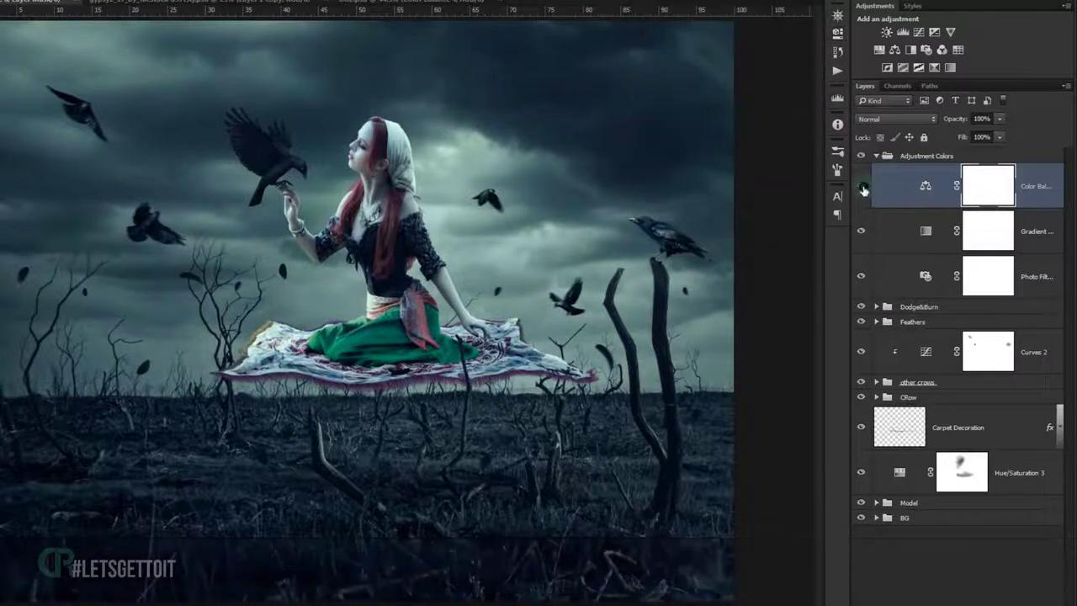
click(861, 186)
click(861, 188)
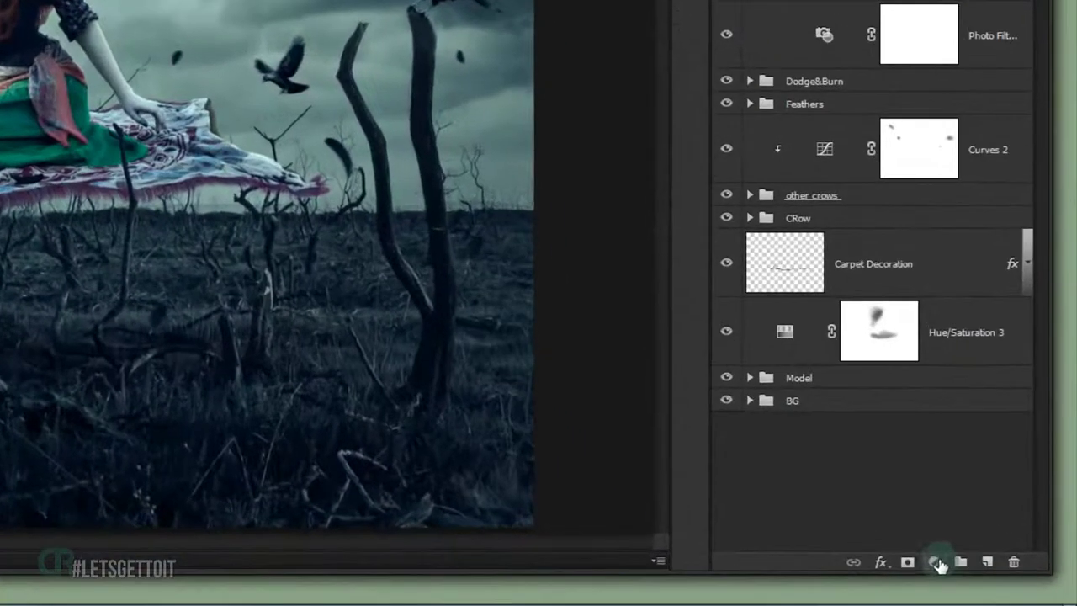
Add a Photo Filter with colour #e7d29a at about 25% density and compare it.
click(935, 562)
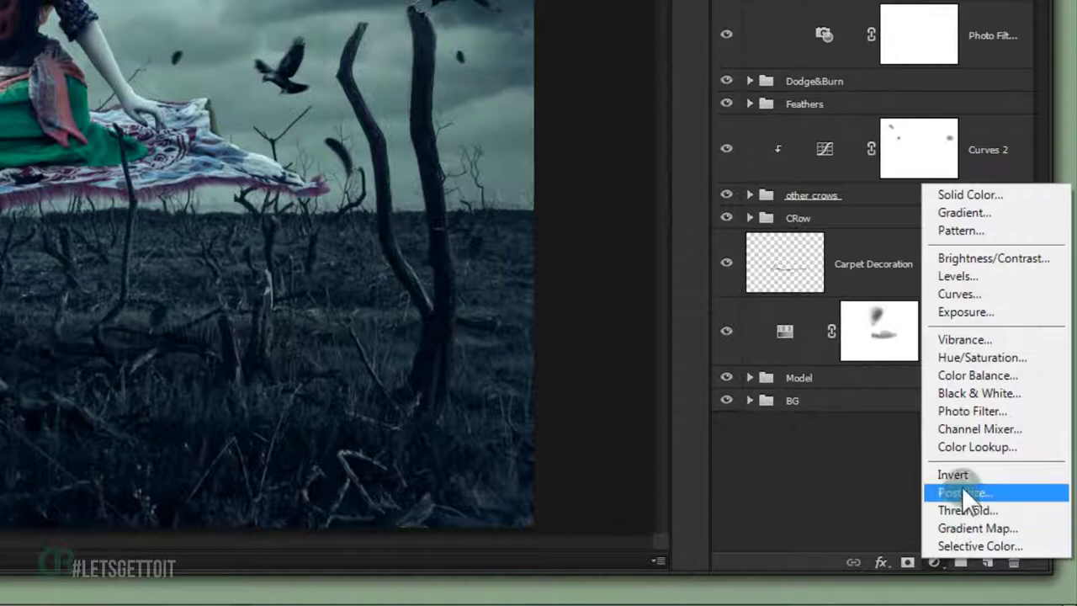
click(975, 411)
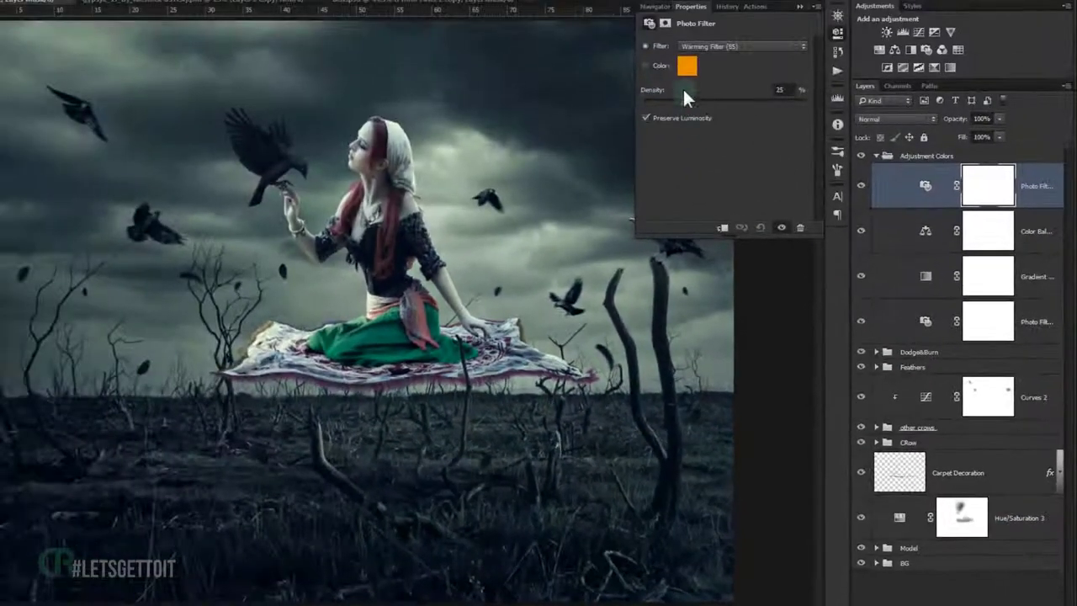
click(687, 68)
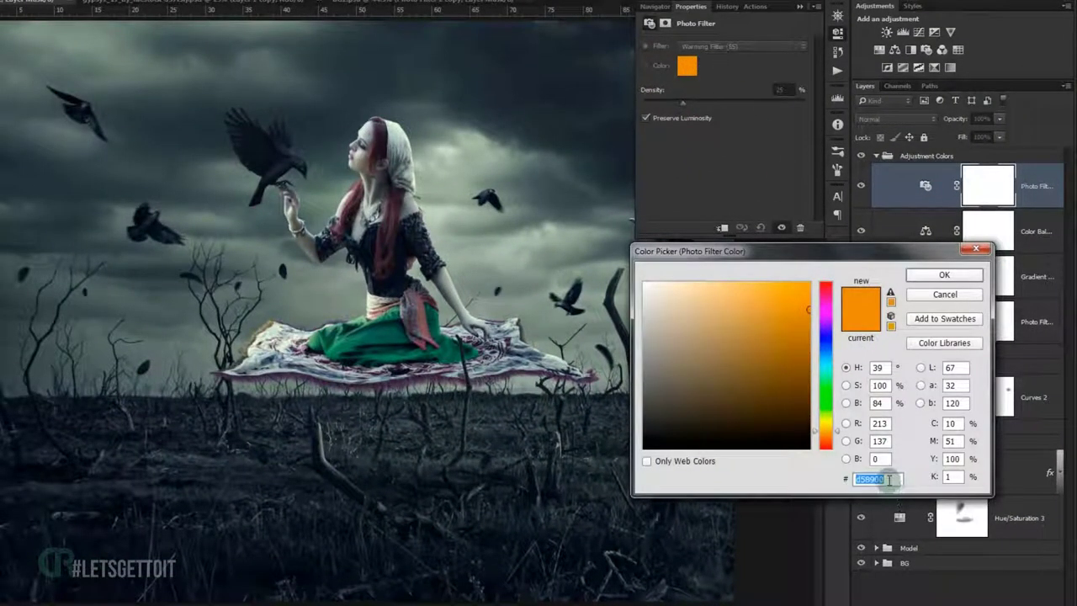
click(888, 479)
double_click(888, 478)
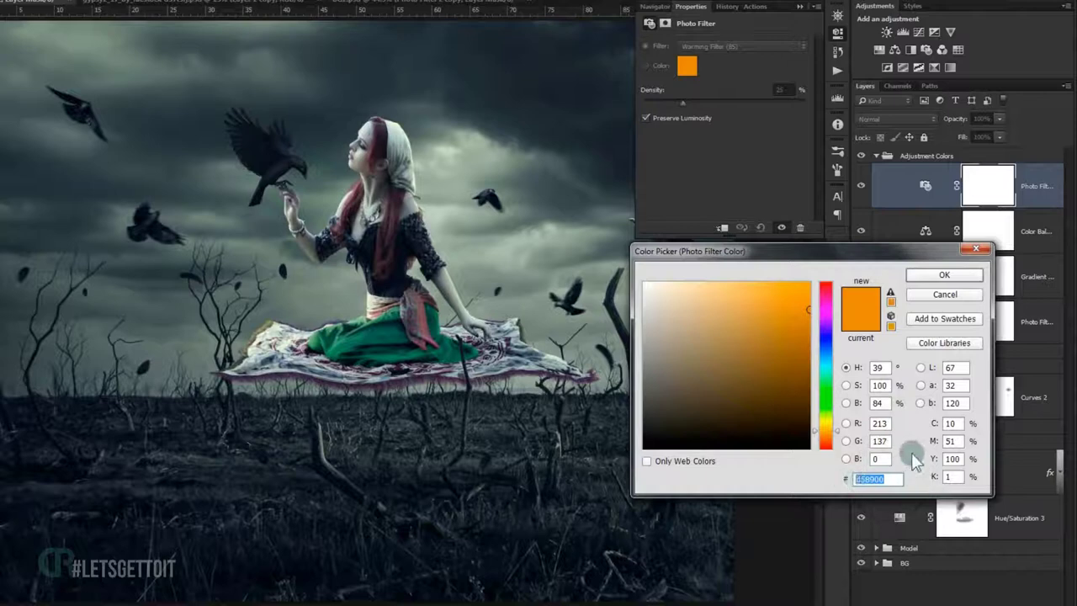
text(e7)
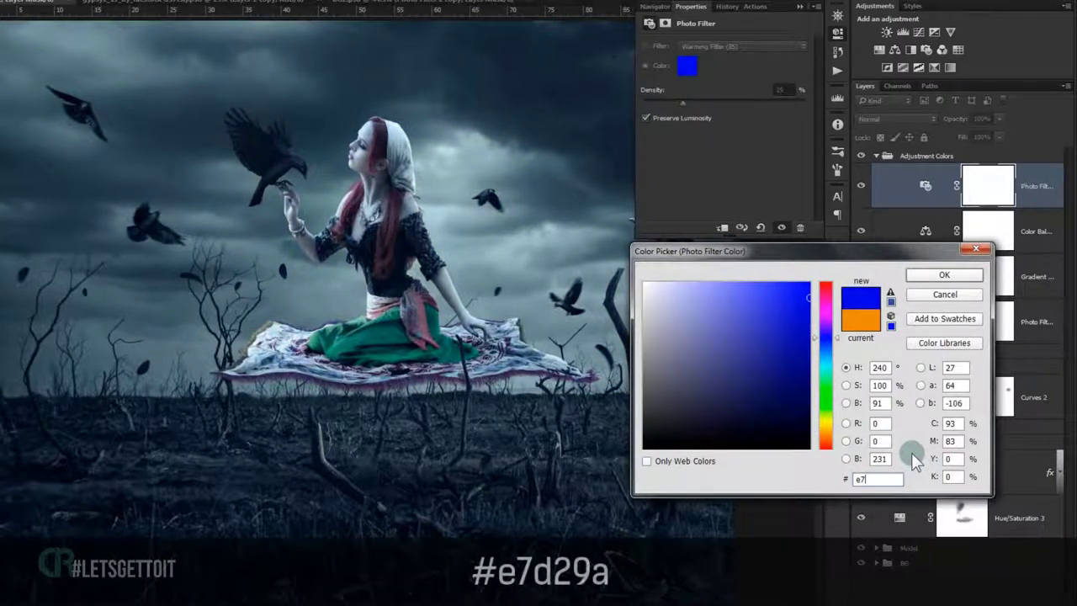
text(d2)
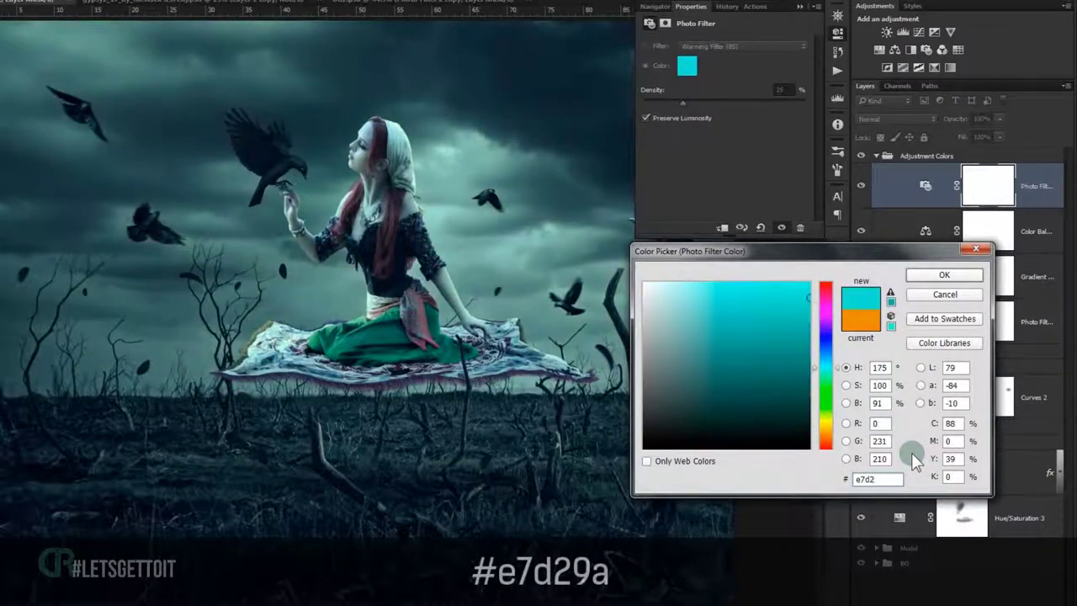
text(9)
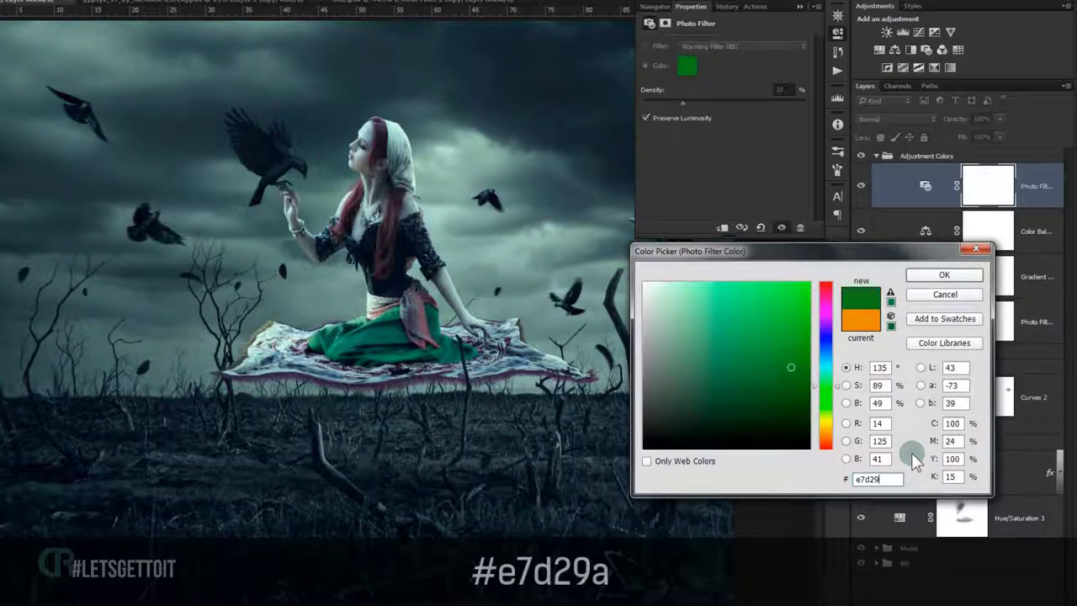
text(a)
click(942, 276)
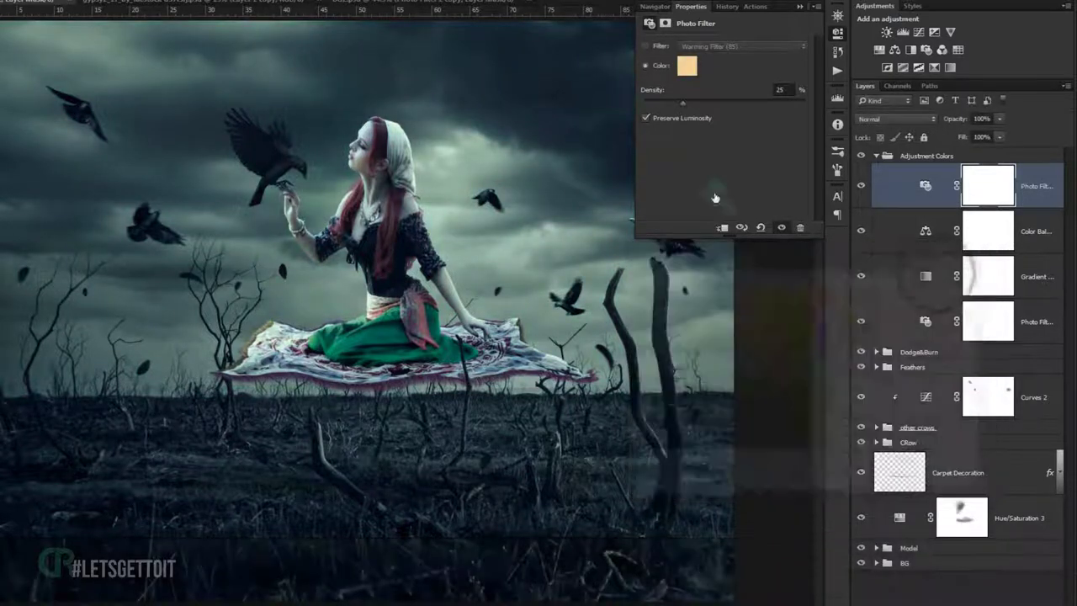
drag(683, 100, 693, 100)
click(800, 7)
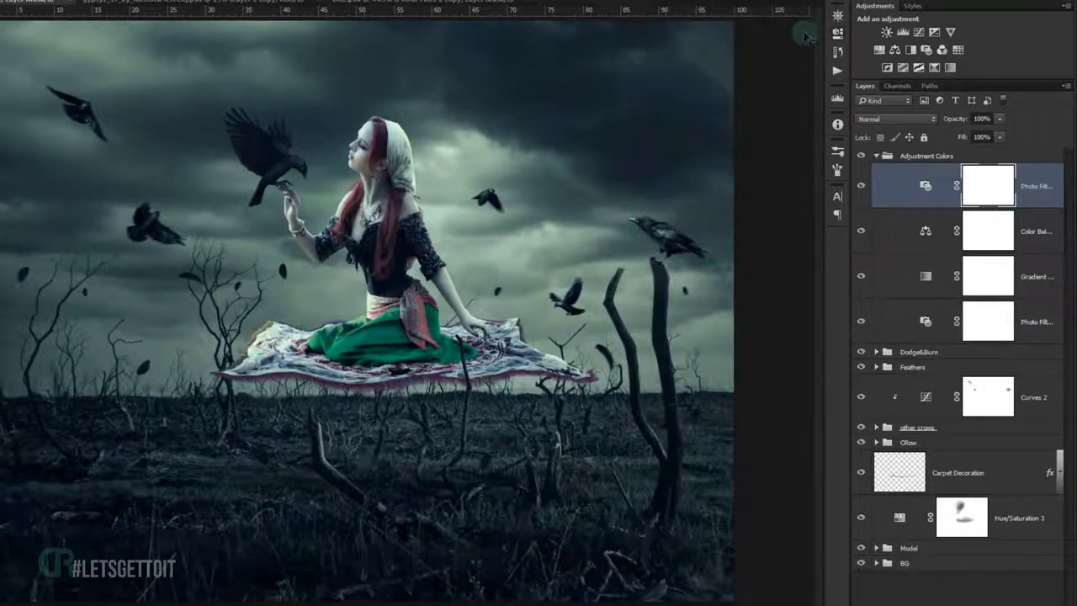
click(861, 186)
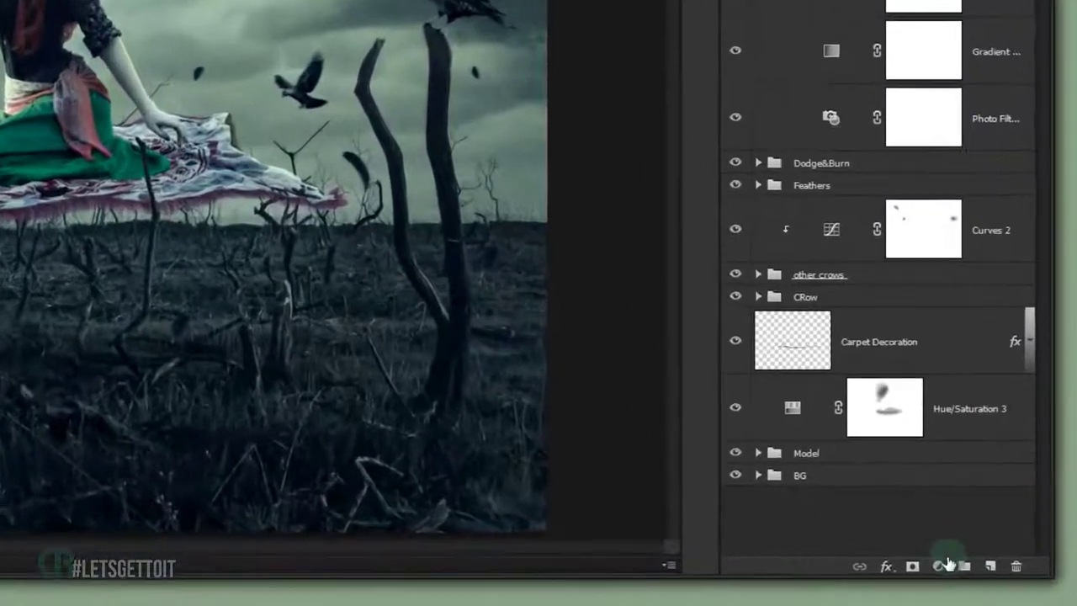
click(934, 562)
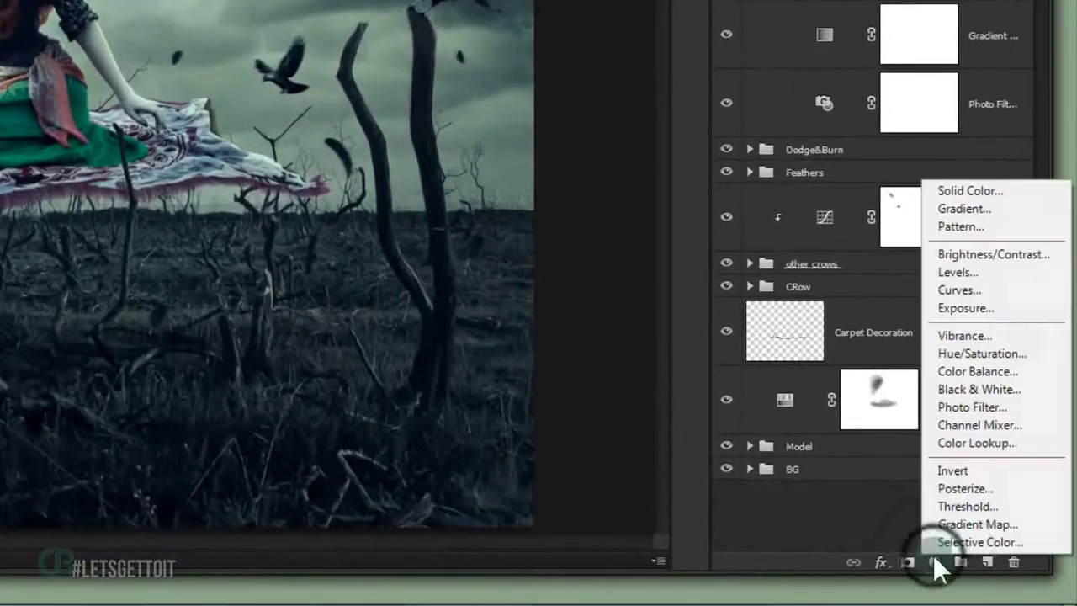
Add a second Photo Filter in pale green #c7d58e at 32% density.
click(980, 407)
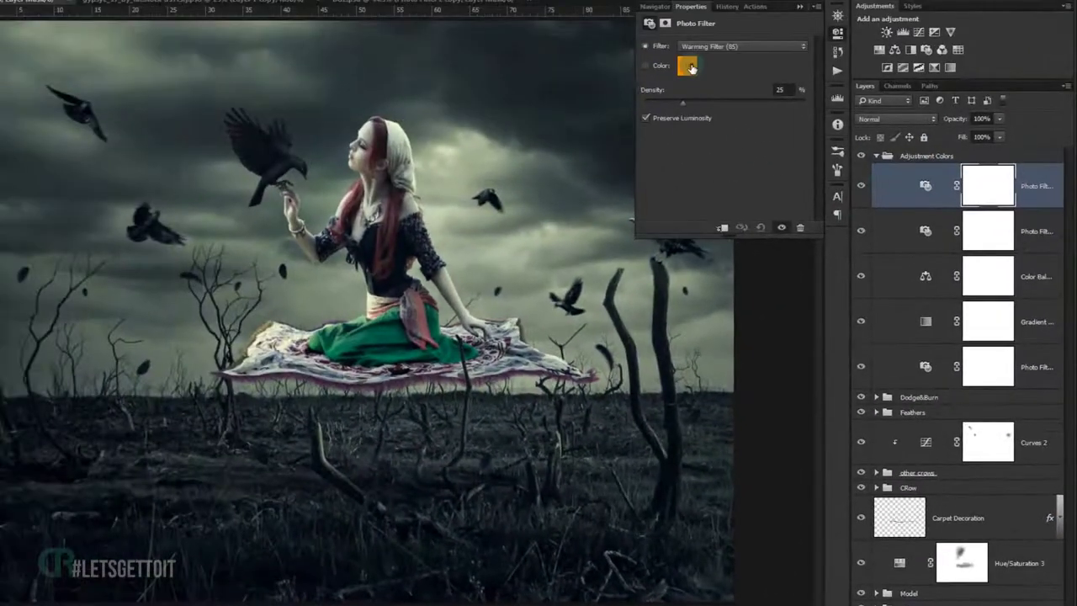
click(689, 67)
click(892, 478)
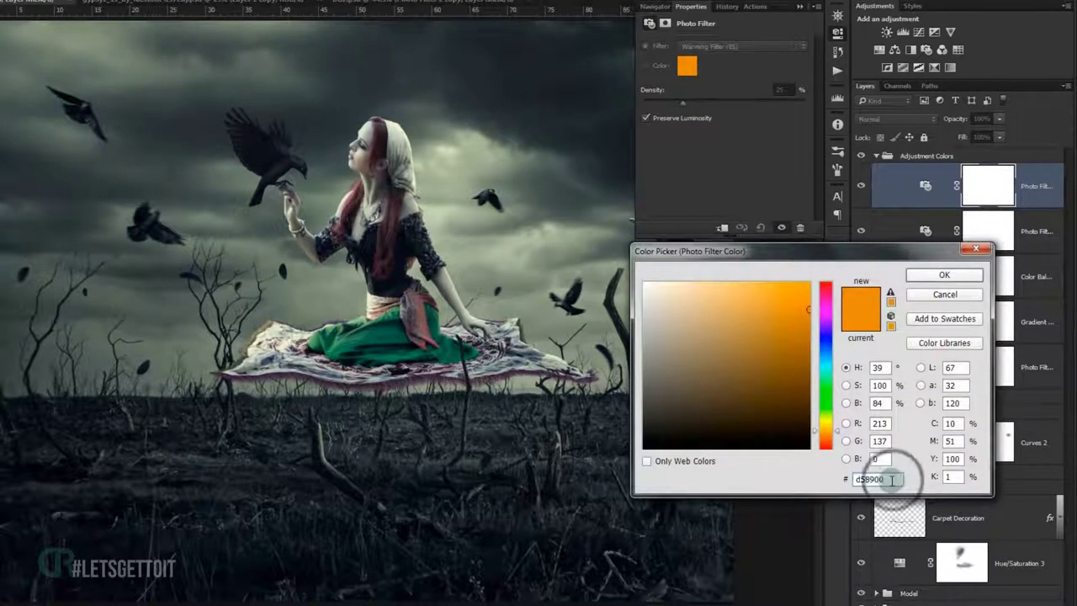
double_click(858, 479)
text(c7)
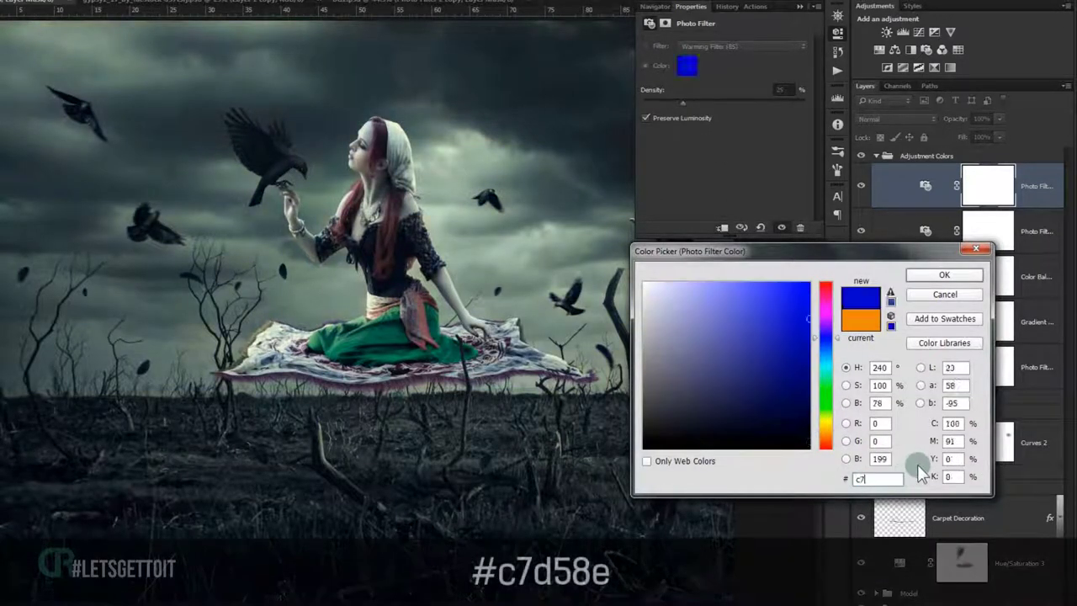
text(d)
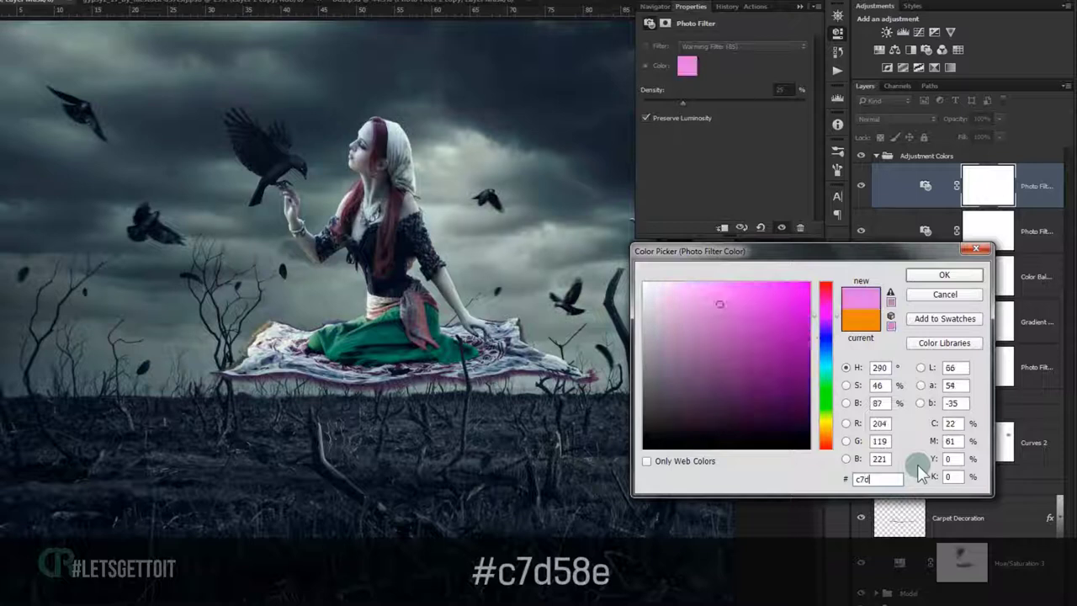
text(58)
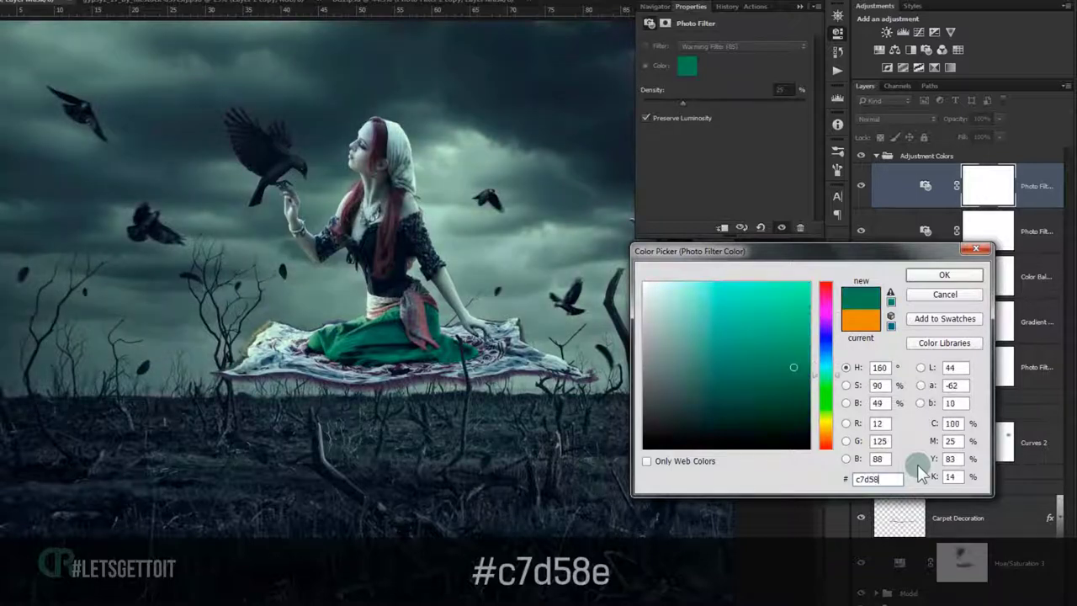
text(e)
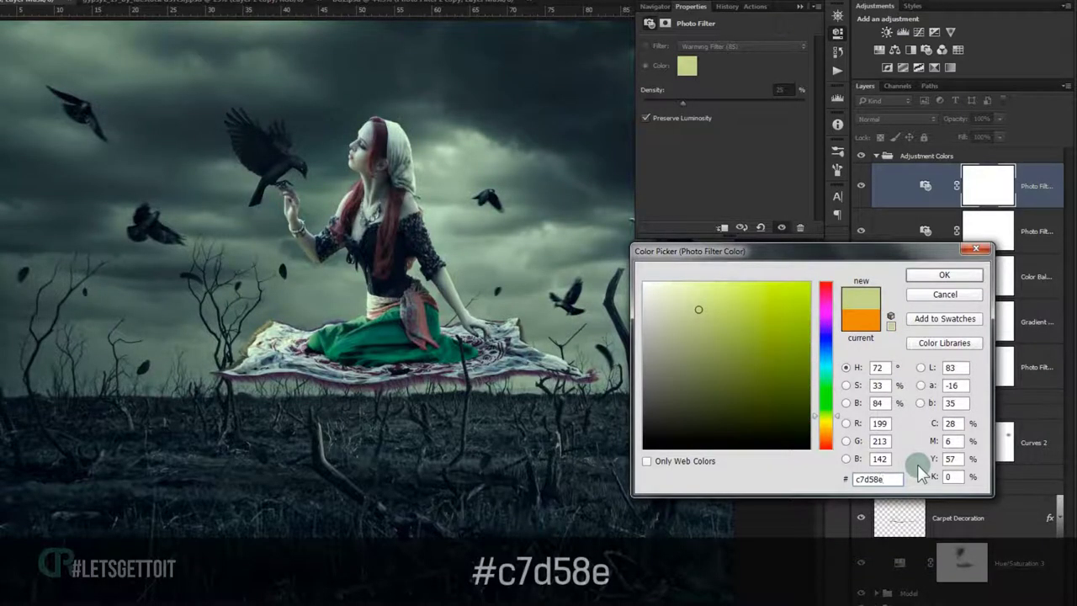
click(944, 275)
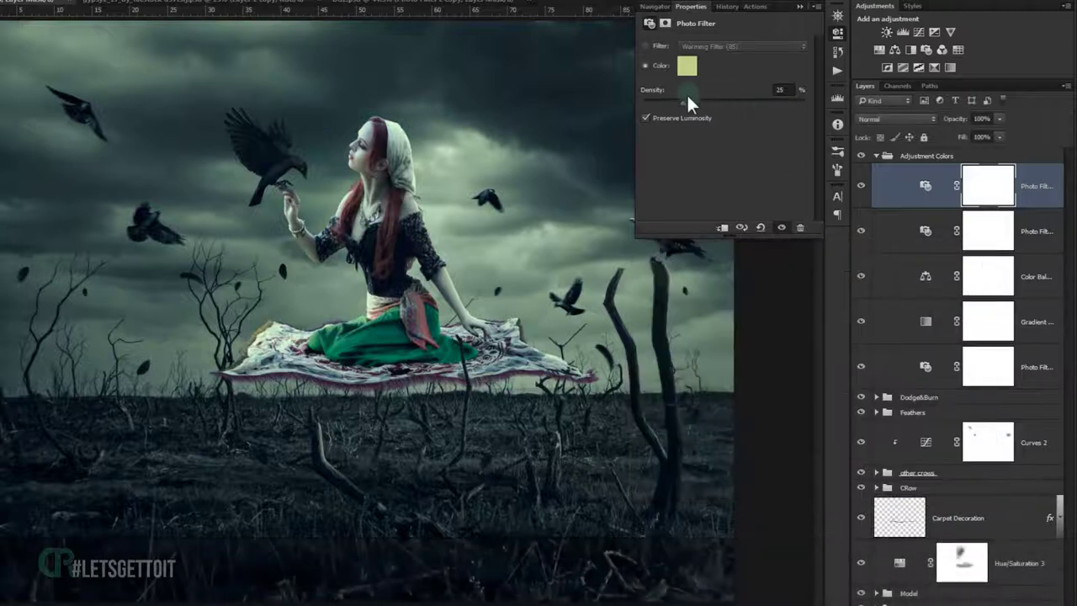
drag(687, 100, 696, 104)
click(800, 7)
click(862, 186)
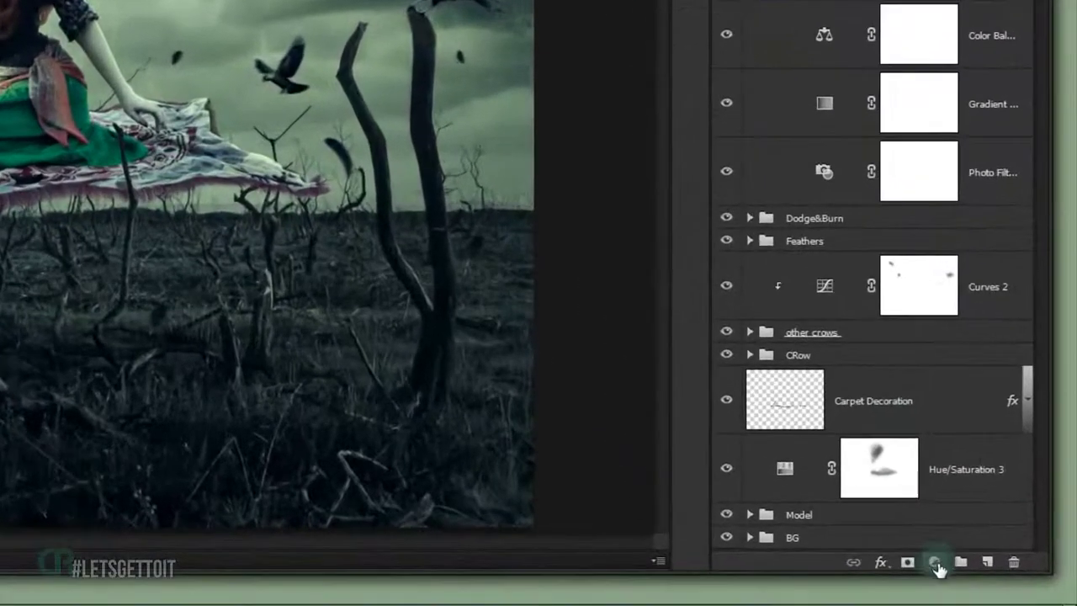
Add a Color Balance adjustment layer and start shifting the midtone cyan–red balance.
click(936, 562)
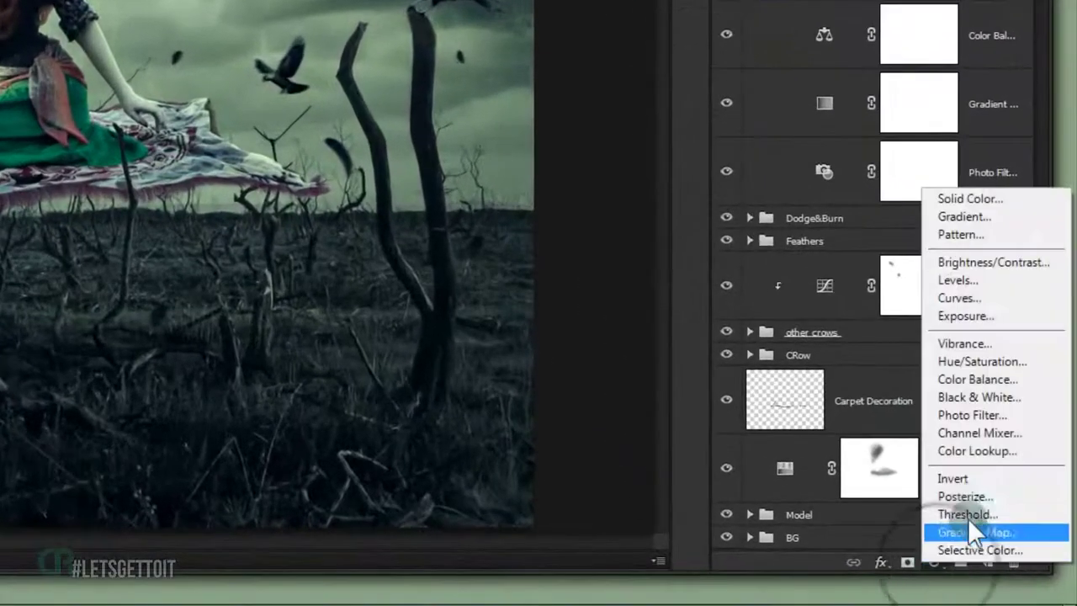
click(976, 380)
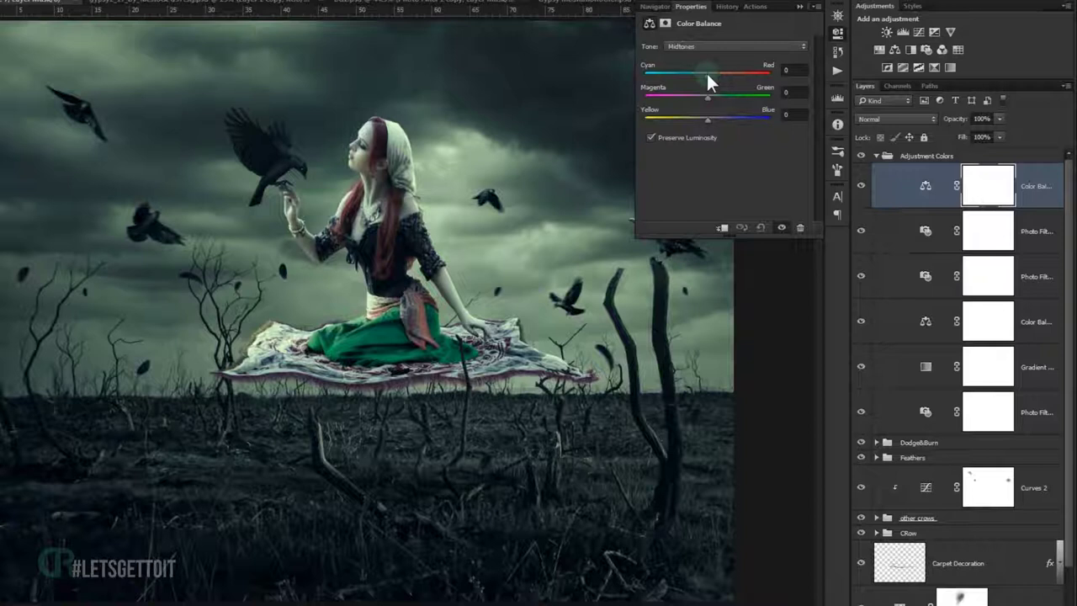
drag(706, 71, 704, 75)
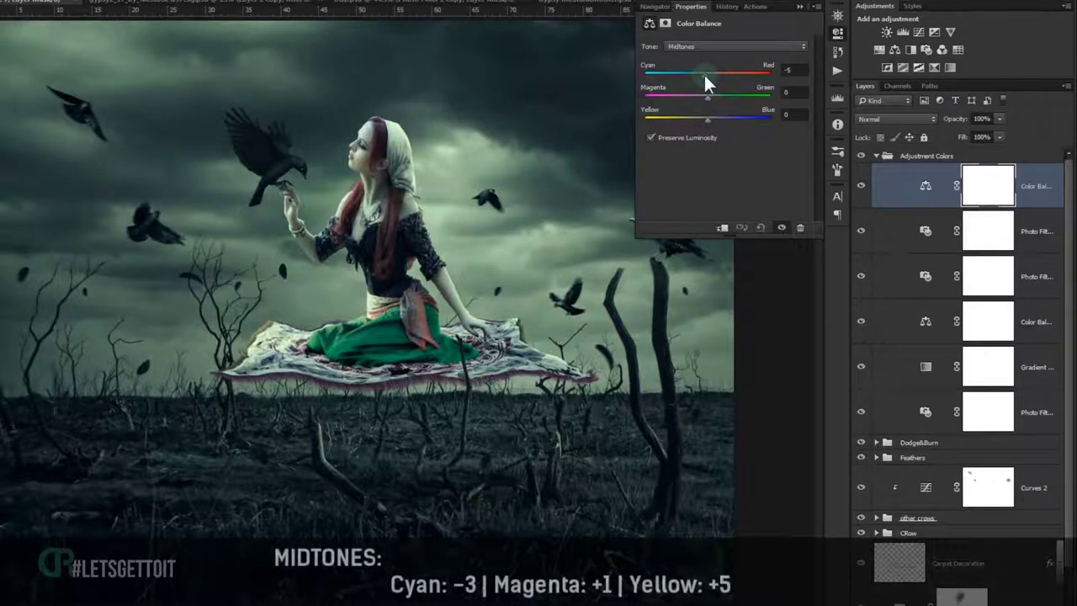
Set Color Balance midtones to Cyan −3, Magenta +1, Yellow +5, then toggle it to compare.
click(786, 91)
key(Tab)
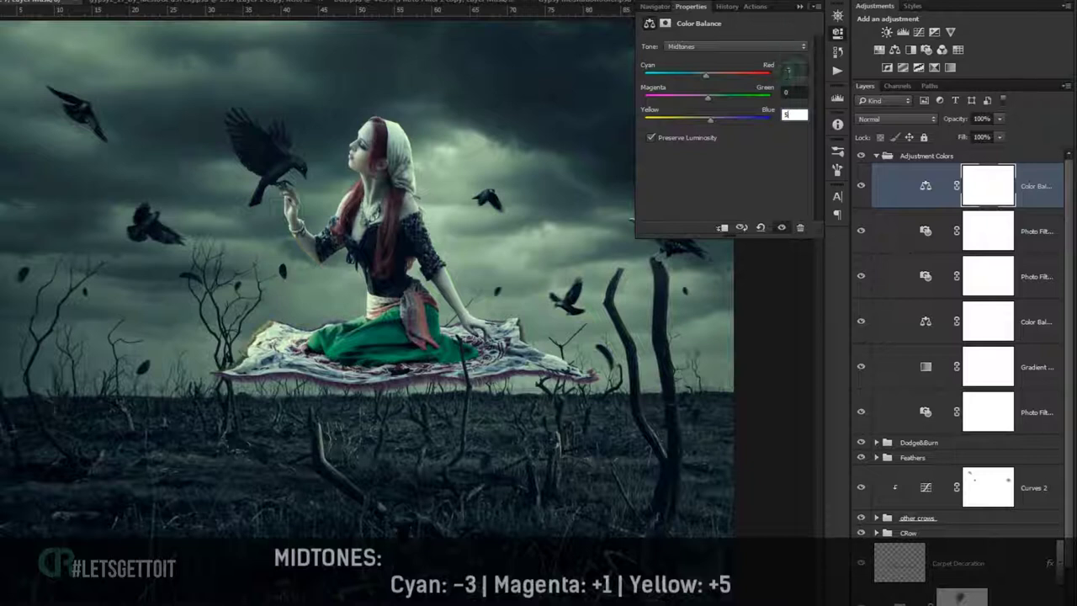
click(794, 89)
click(801, 7)
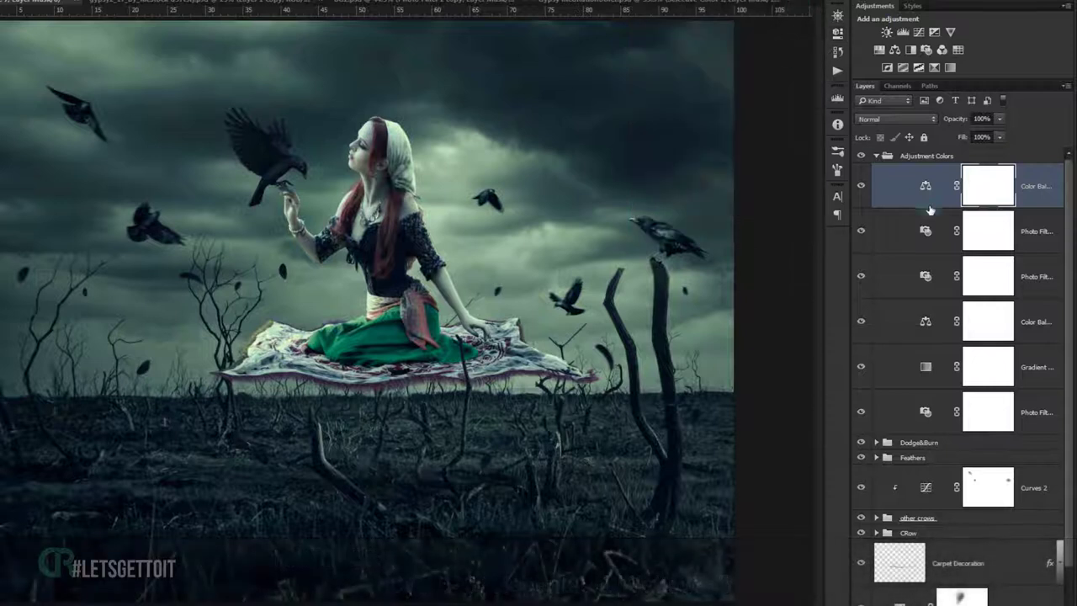
click(860, 186)
click(829, 187)
key(ctrl+minus)
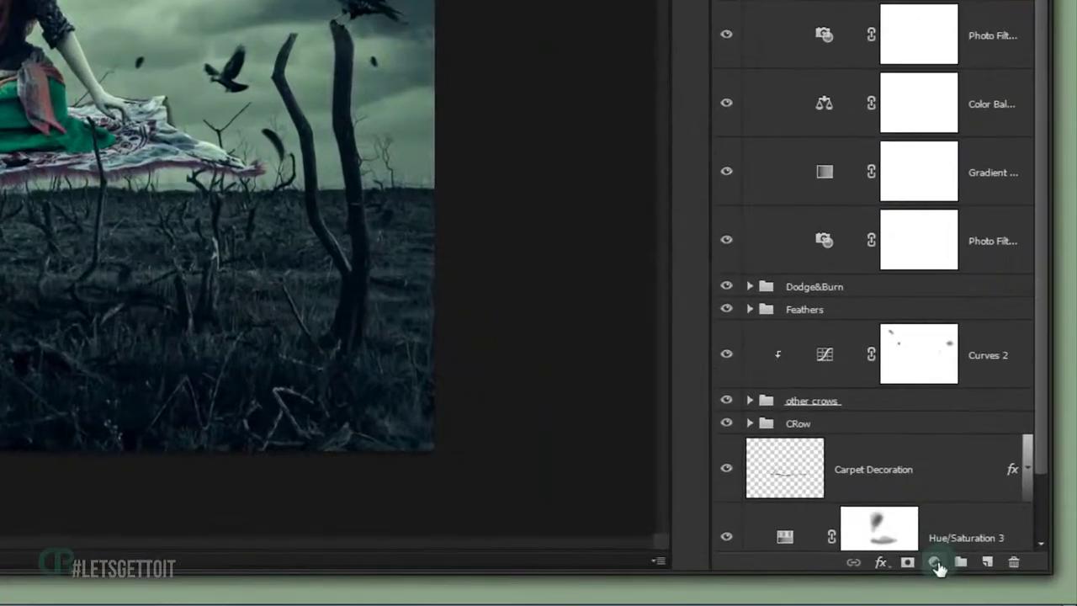
click(966, 589)
click(968, 298)
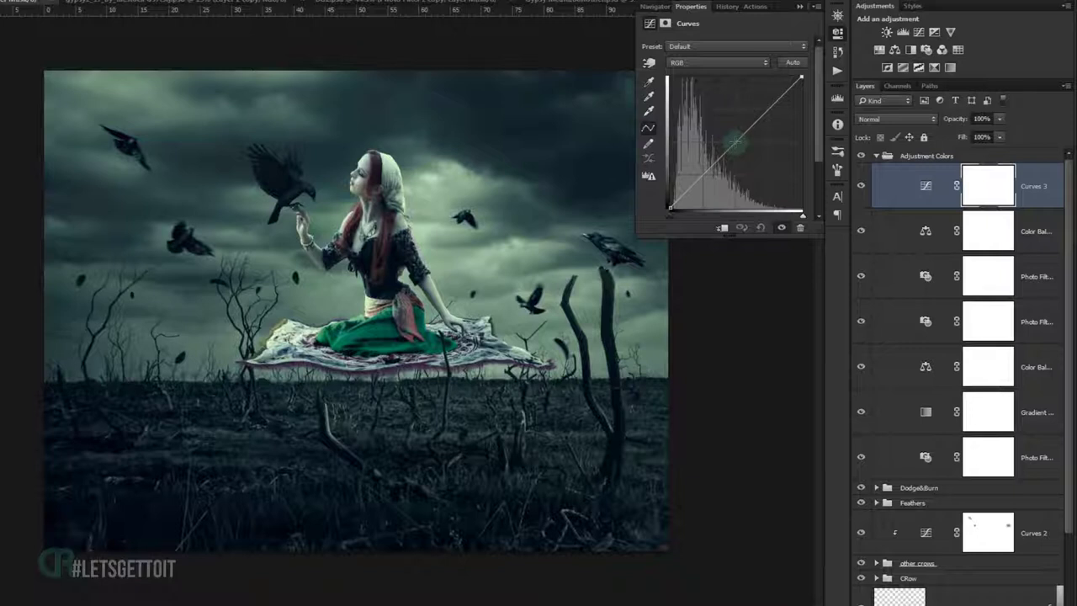
click(734, 141)
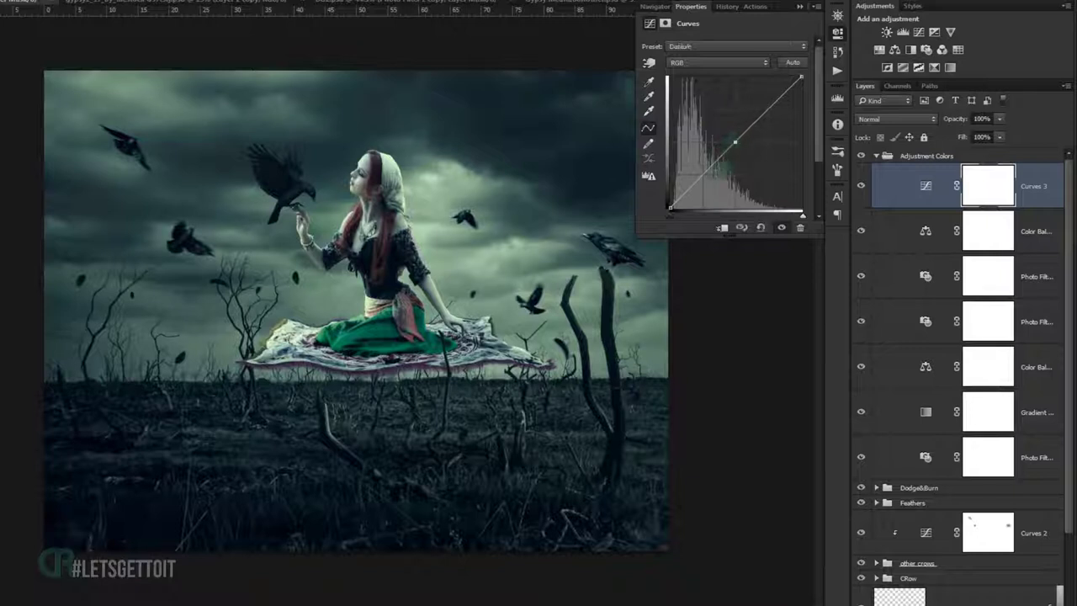
click(704, 175)
click(769, 108)
drag(704, 175, 705, 179)
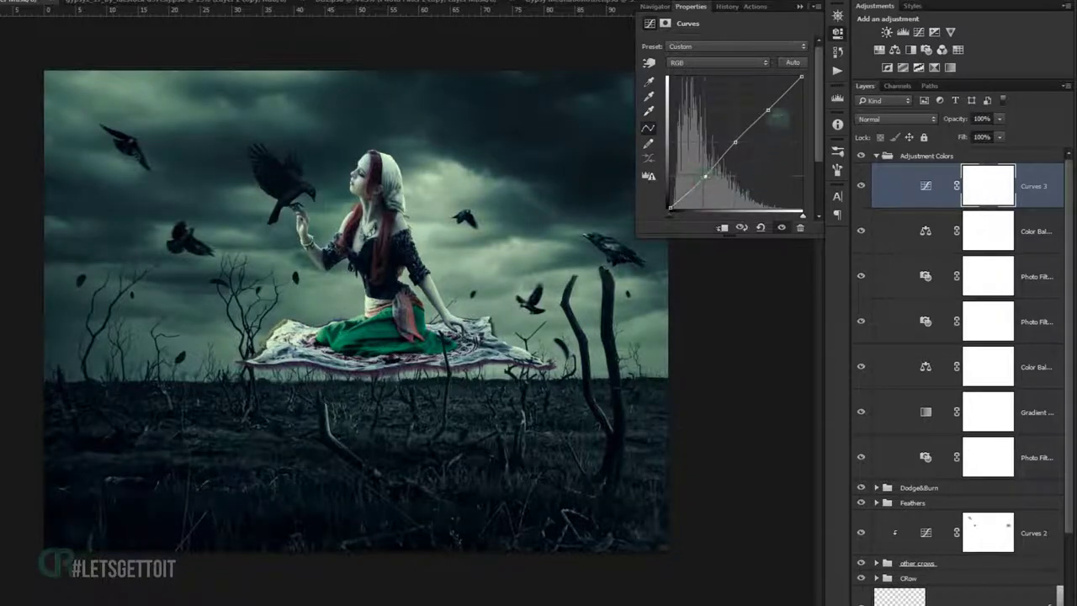
click(769, 109)
drag(768, 109, 768, 100)
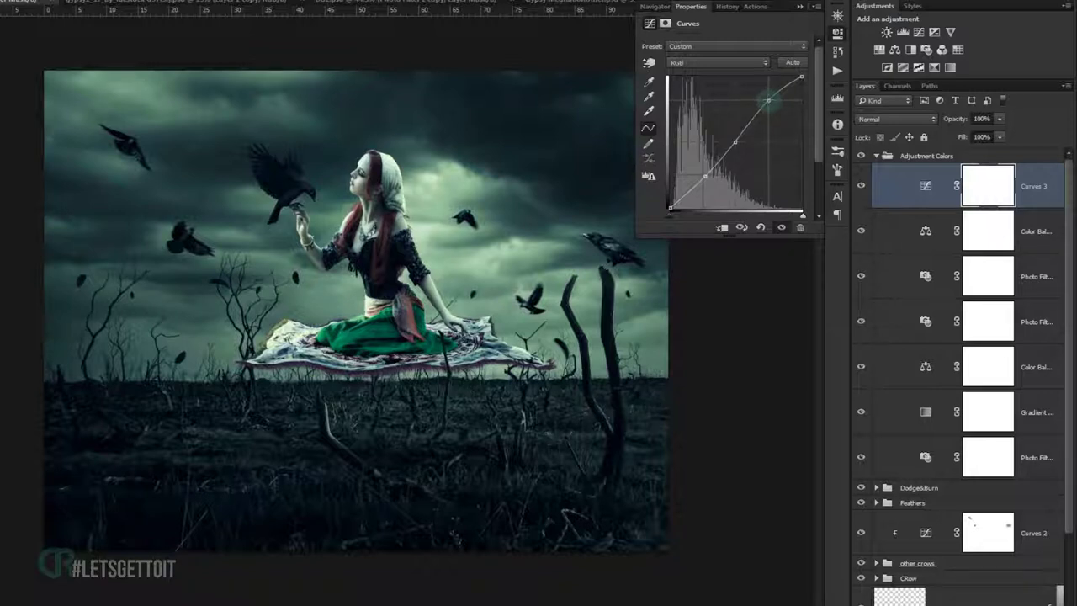
drag(768, 100, 770, 103)
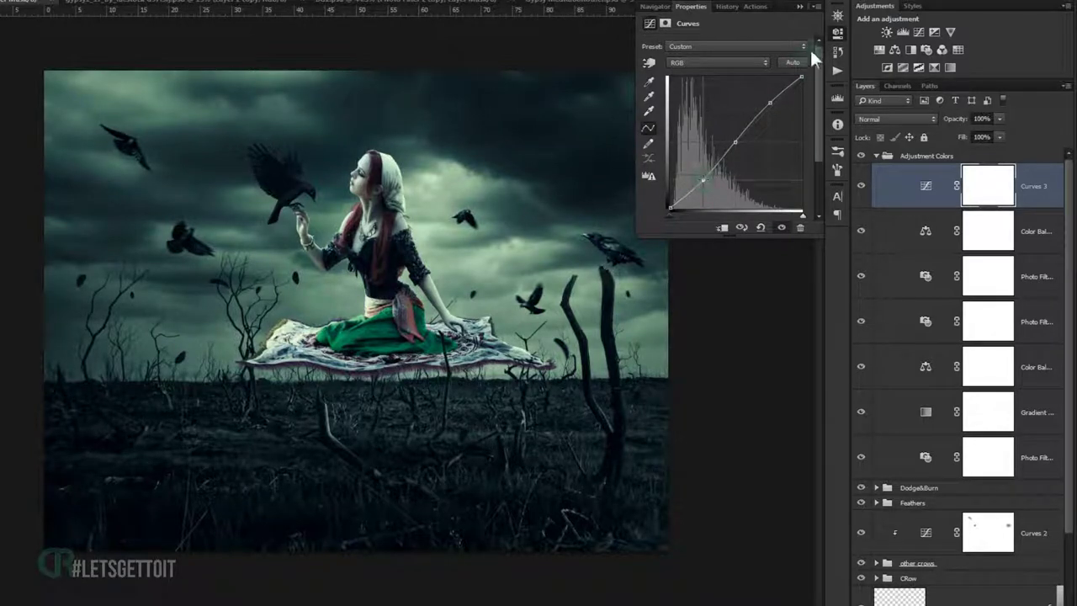
click(801, 7)
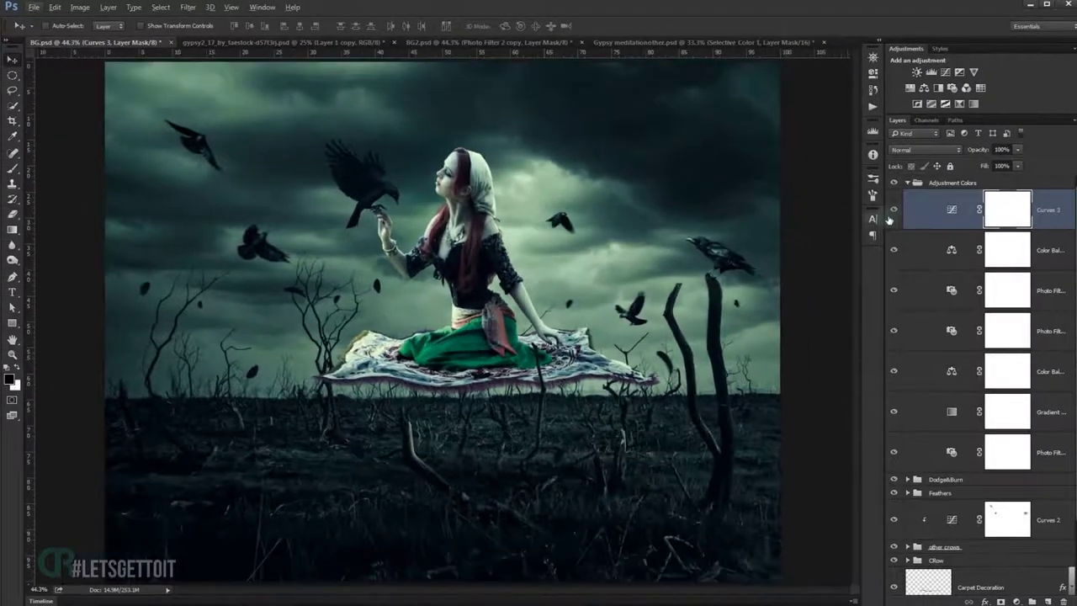
click(894, 209)
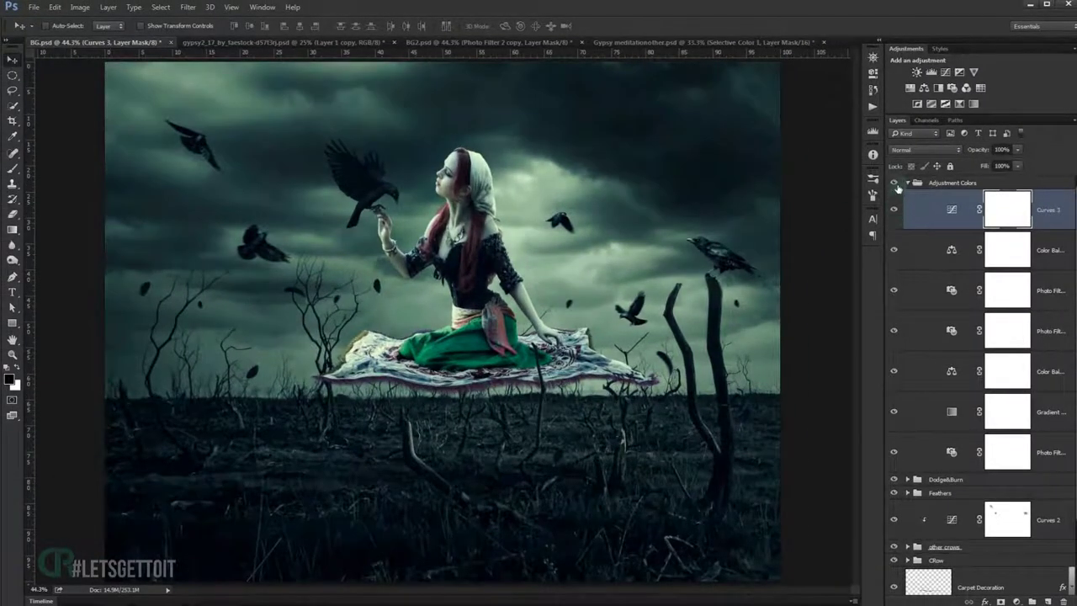
click(893, 183)
click(894, 182)
scroll(559, 322, down, 1)
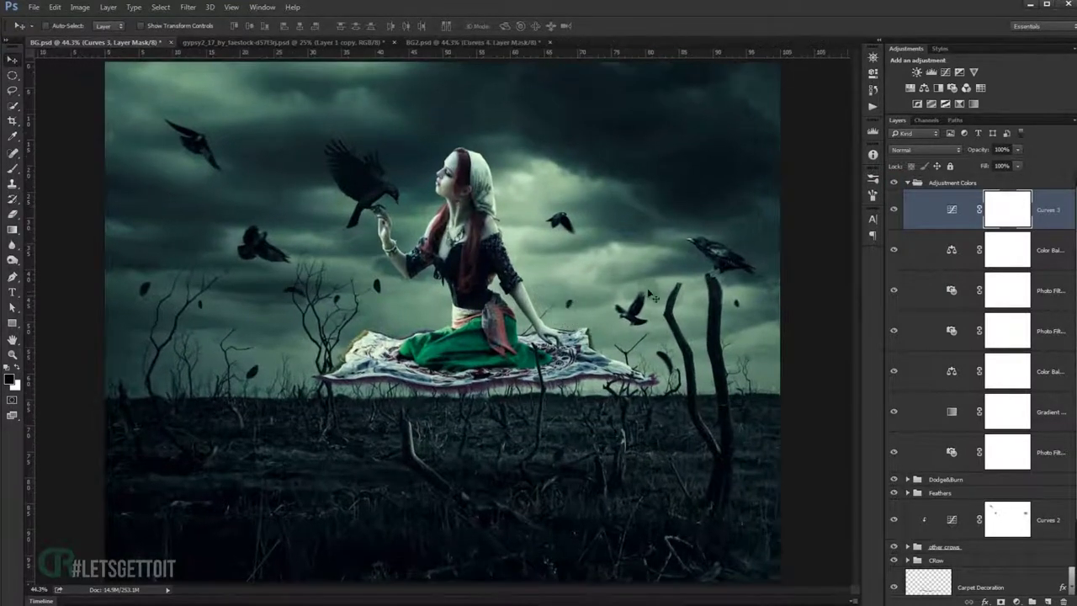
Add a Curves layer with the top point pulled down and midtones sagged to darken everything.
click(1018, 600)
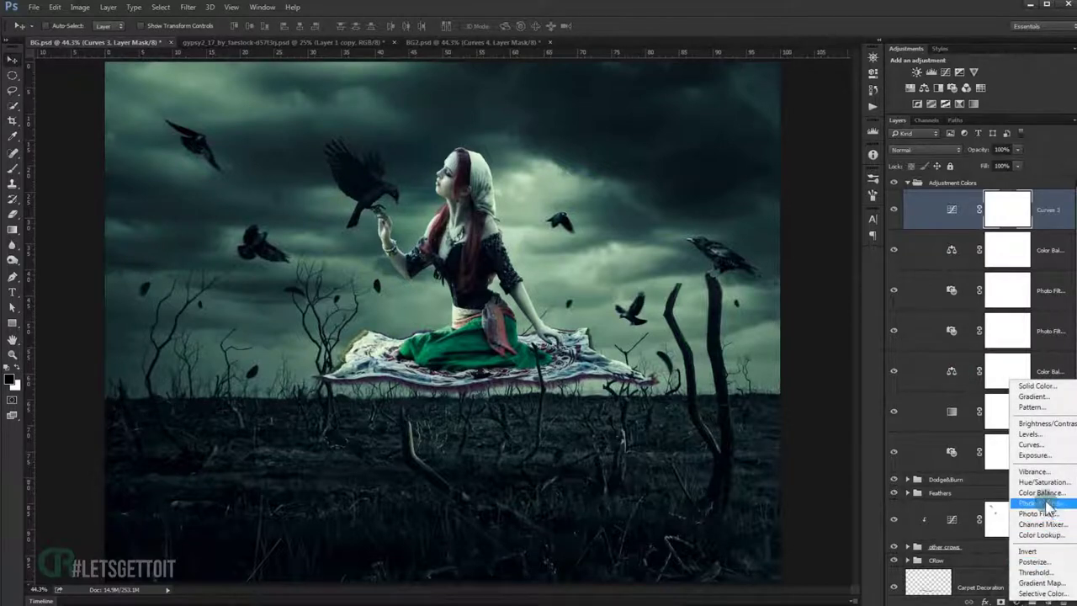
click(1029, 445)
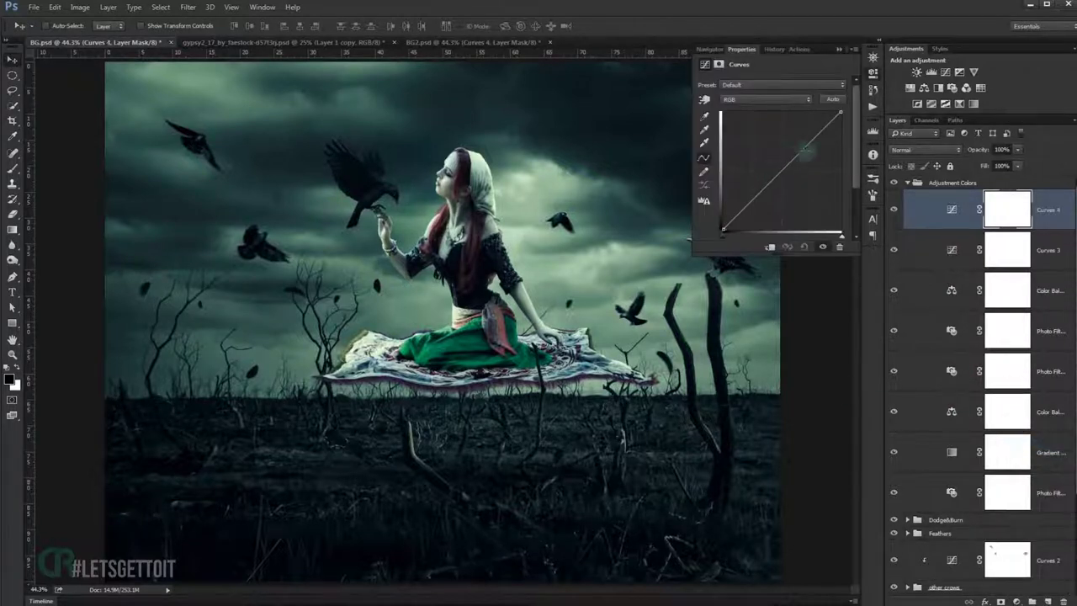
drag(839, 114, 840, 138)
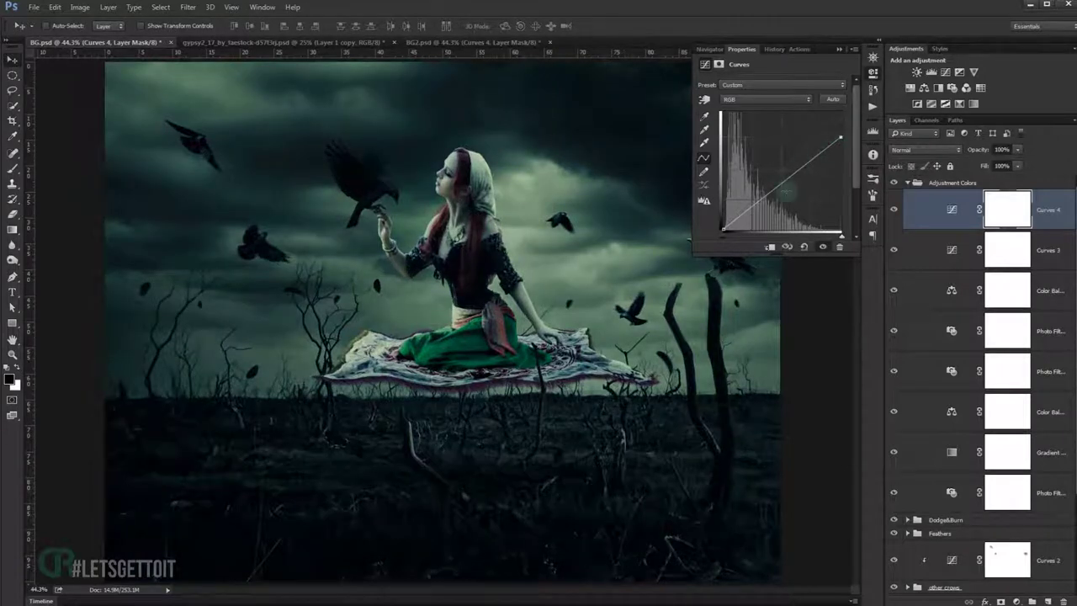
drag(785, 186, 791, 188)
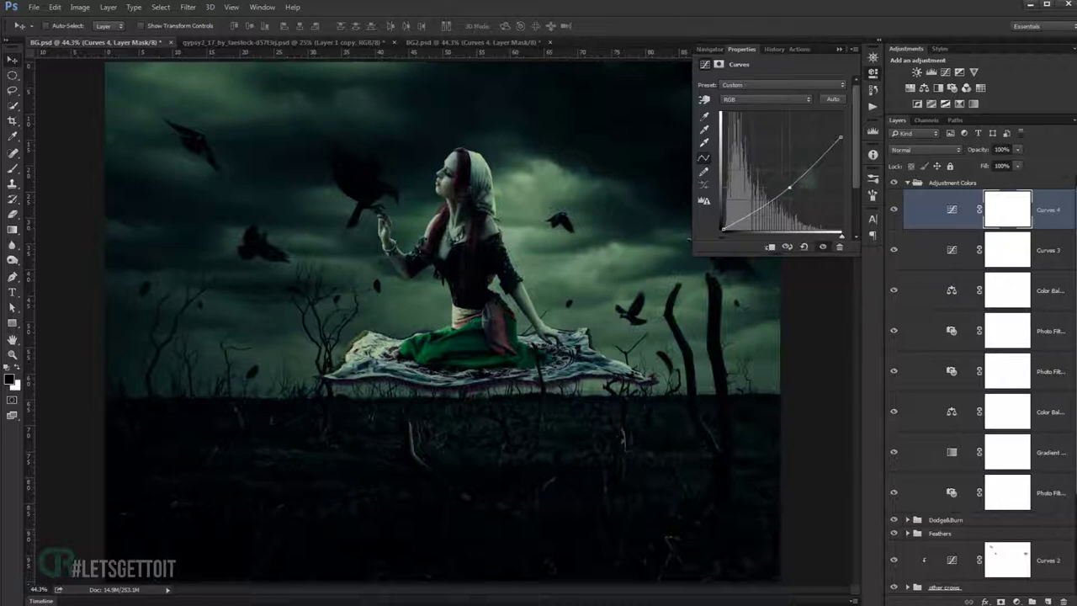
click(838, 49)
Set up a large Brush at 100% flow and paint the darkening off the central figure.
key(ctrl+minus)
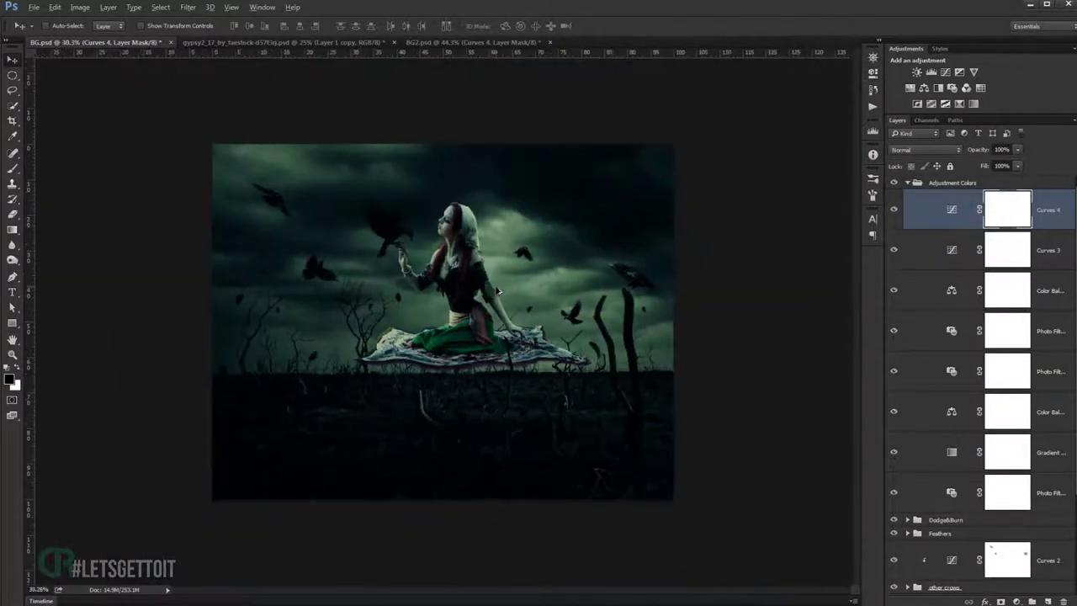
key(ctrl+minus)
click(13, 167)
drag(349, 303, 525, 325)
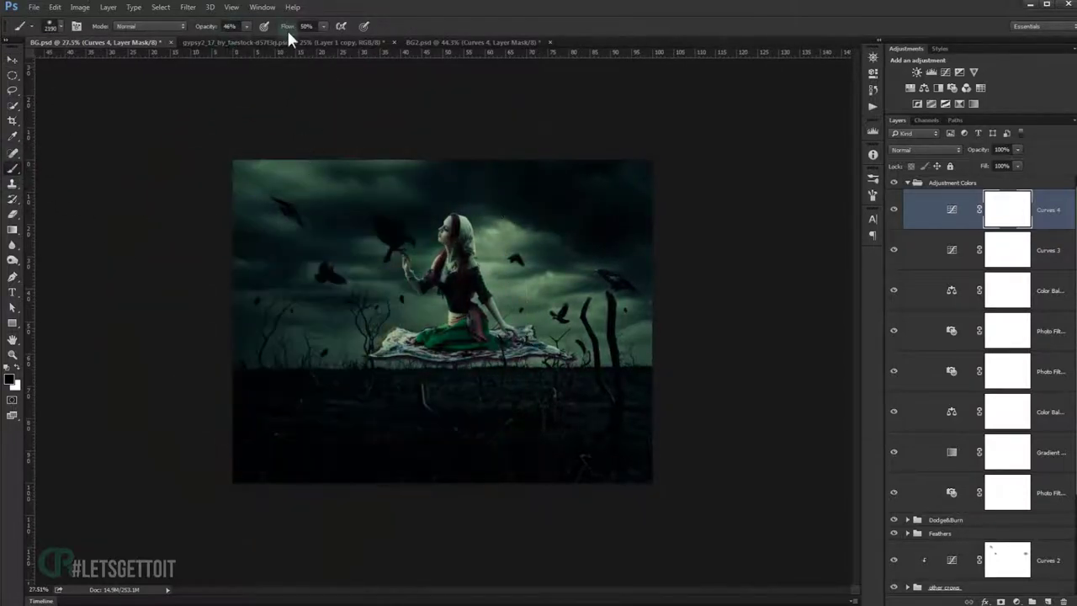
drag(287, 28, 441, 34)
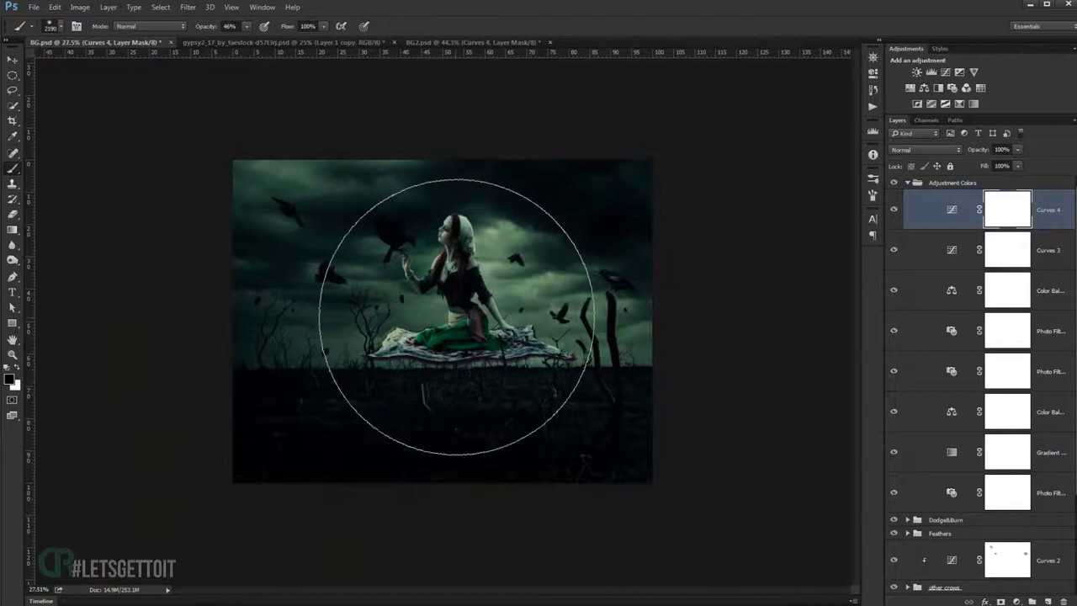
click(456, 315)
click(456, 314)
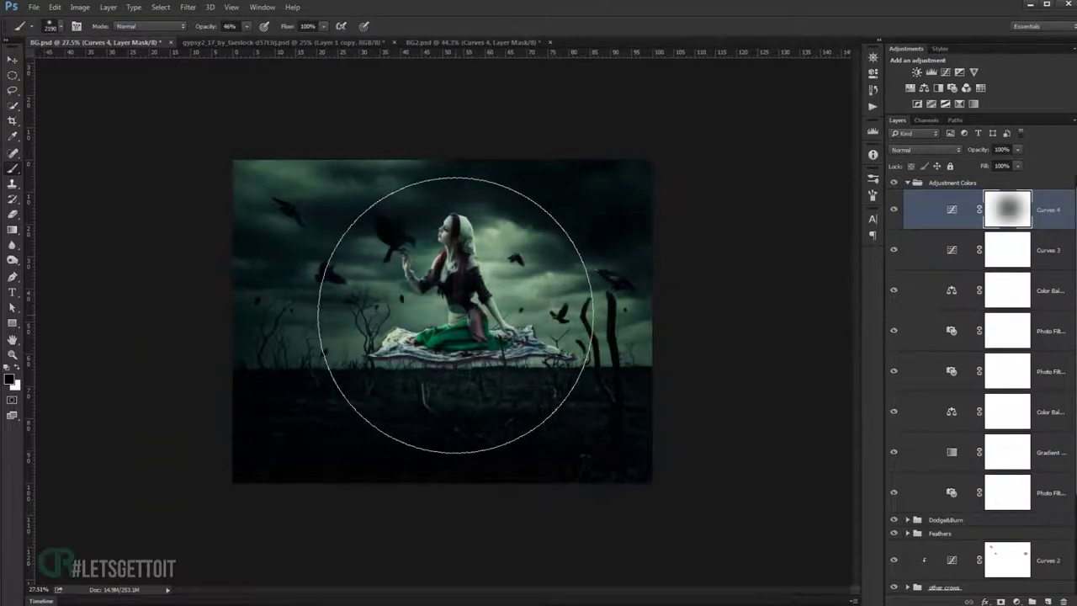
Enlarge the brush, clear more of the centre, and toggle Curves 4 to compare the vignette.
drag(453, 337, 466, 338)
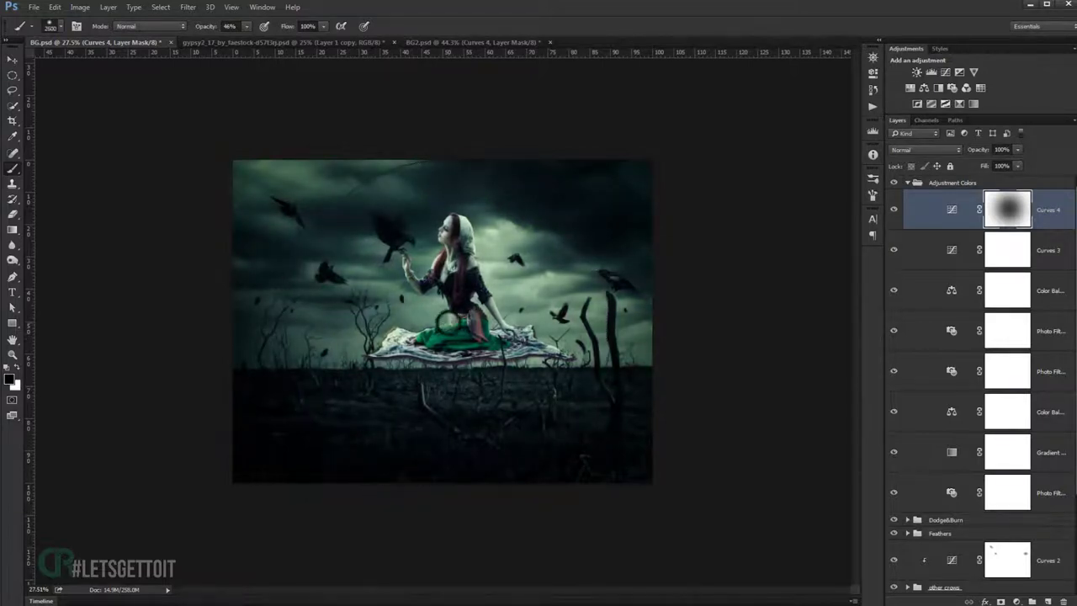
click(437, 320)
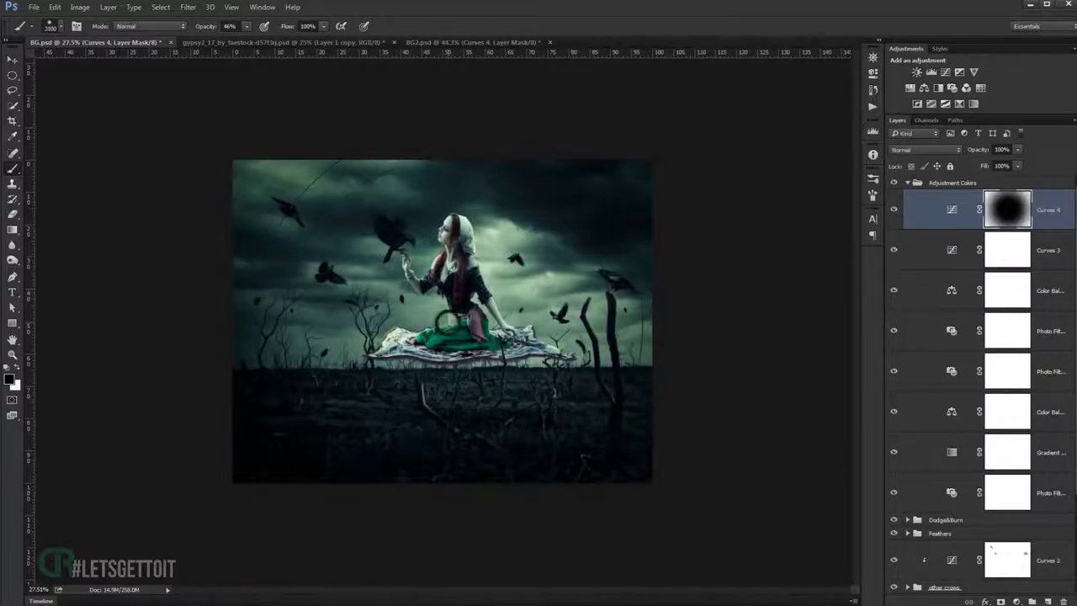
click(446, 321)
click(437, 322)
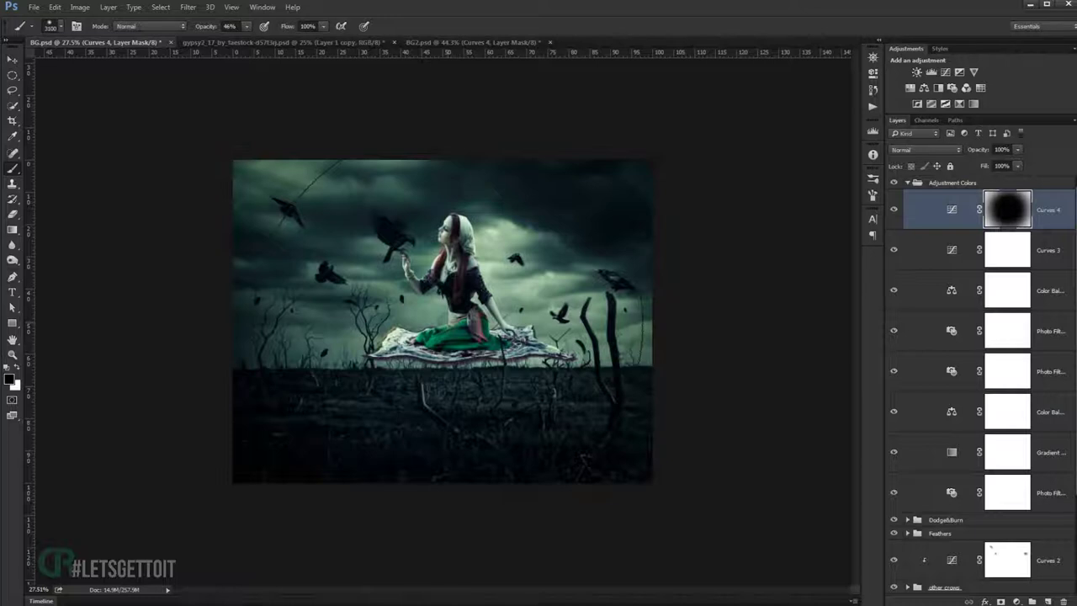
key(bracketleft)
key(bracketleft)
key(bracketleft)
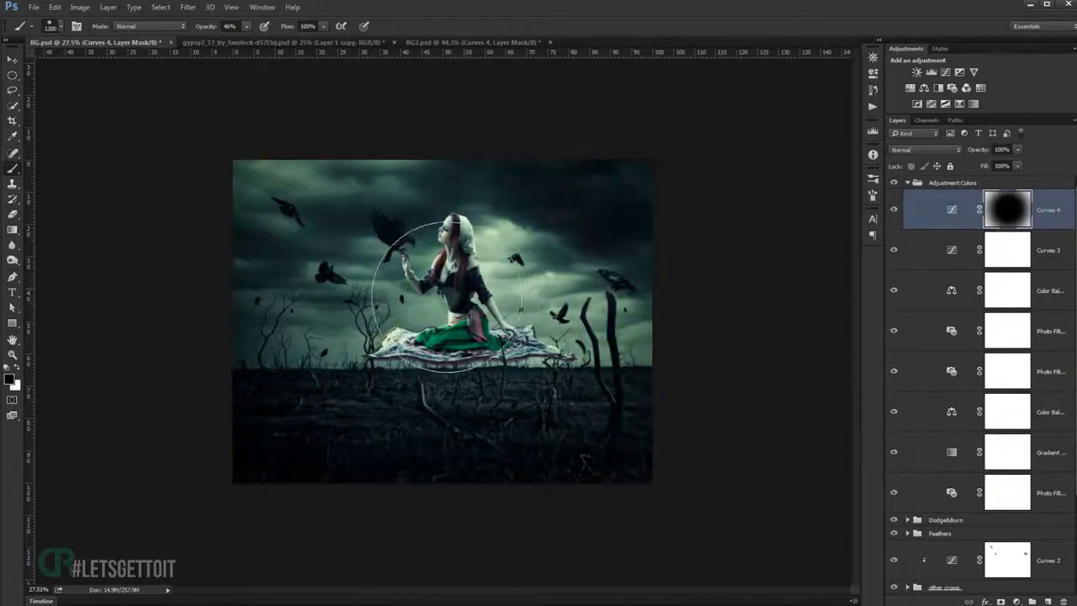
key(ctrl+plus)
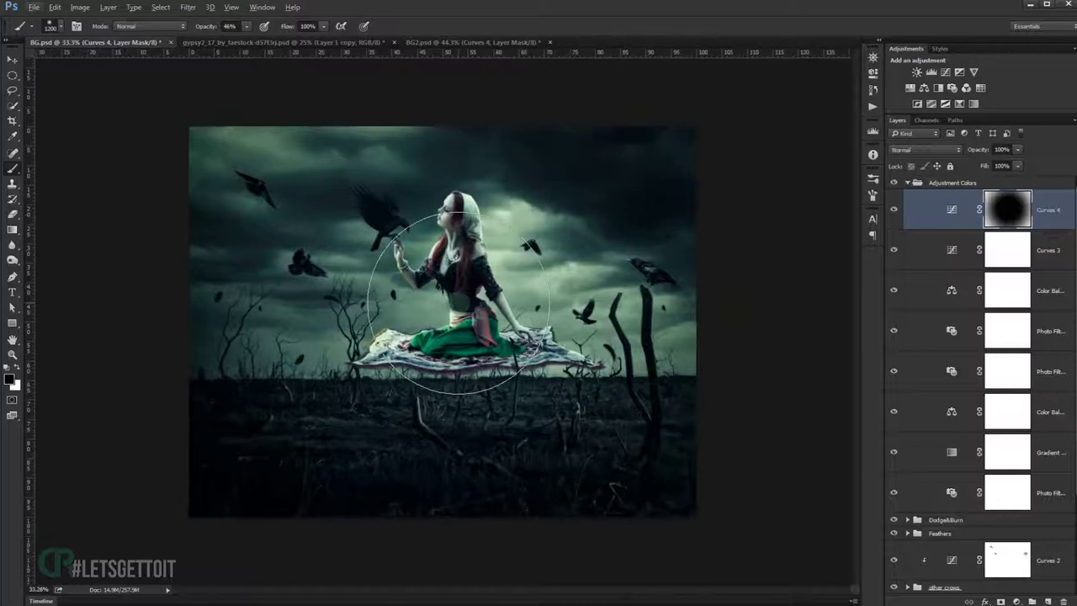
scroll(458, 303, up, 3)
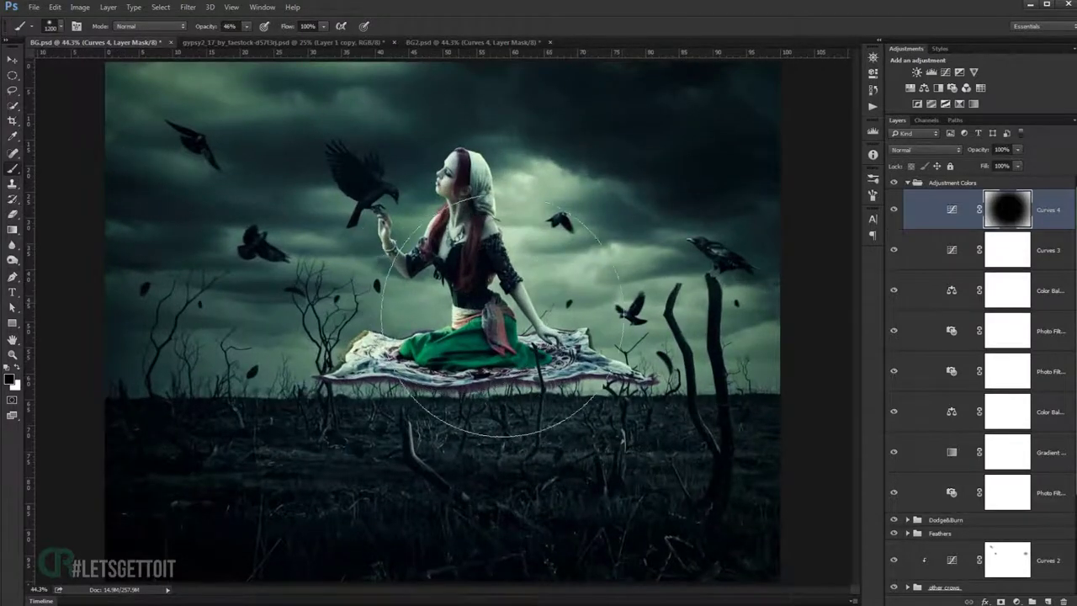
click(894, 210)
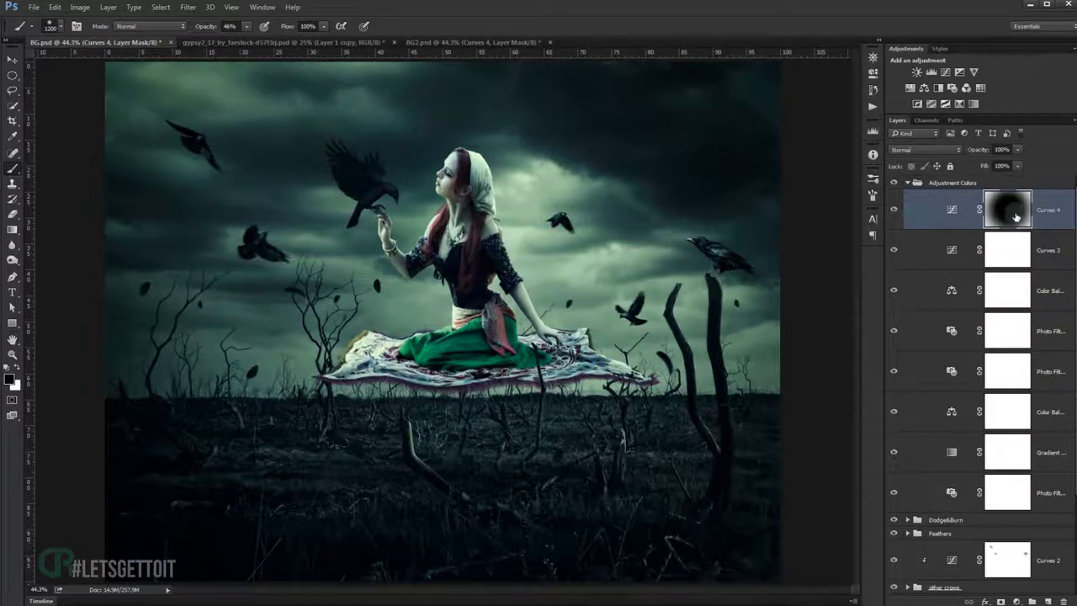
Apply a Gaussian Blur with a larger radius to the Curves 4 mask to soften the vignette.
click(190, 7)
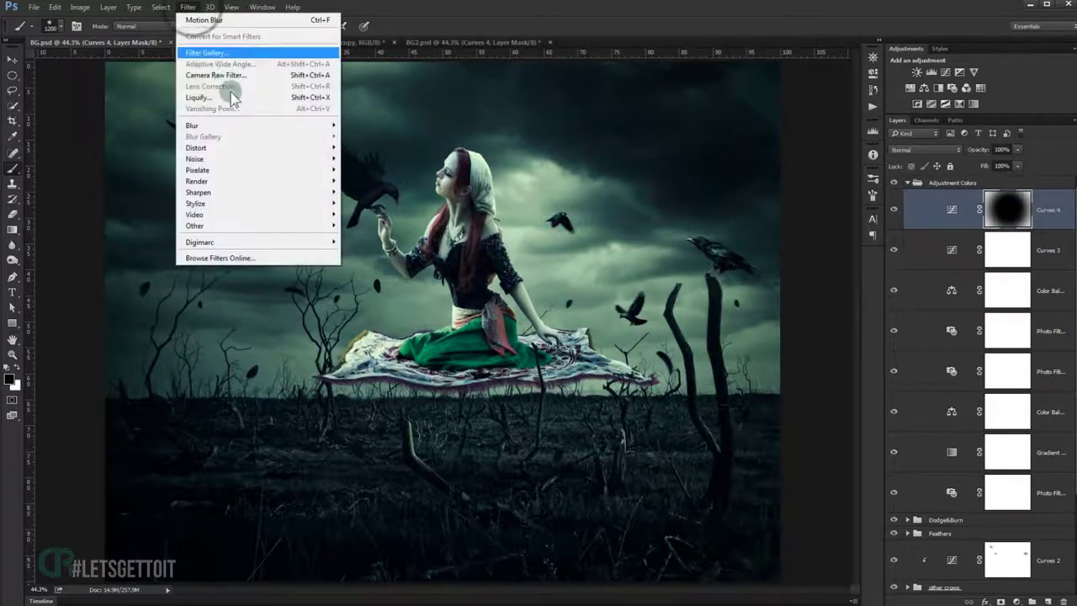
click(371, 169)
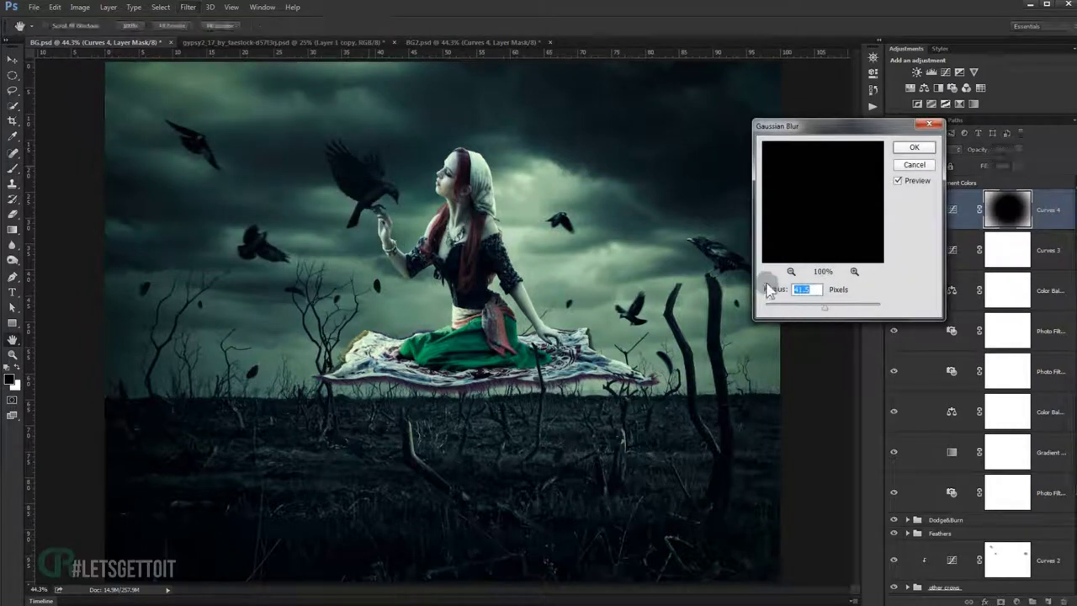
click(791, 271)
click(791, 271)
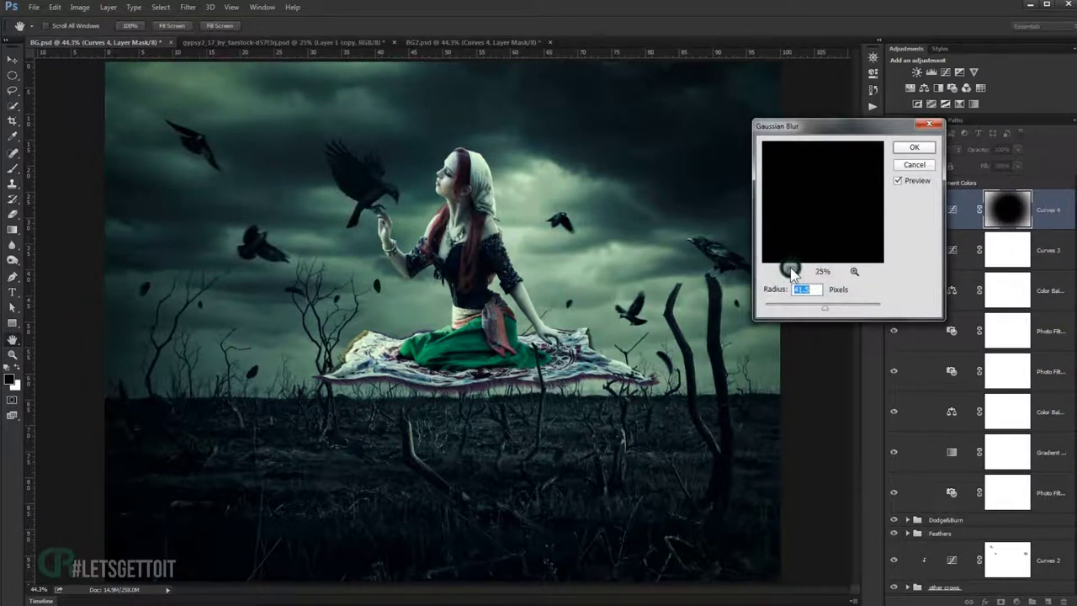
click(791, 271)
drag(825, 307, 844, 313)
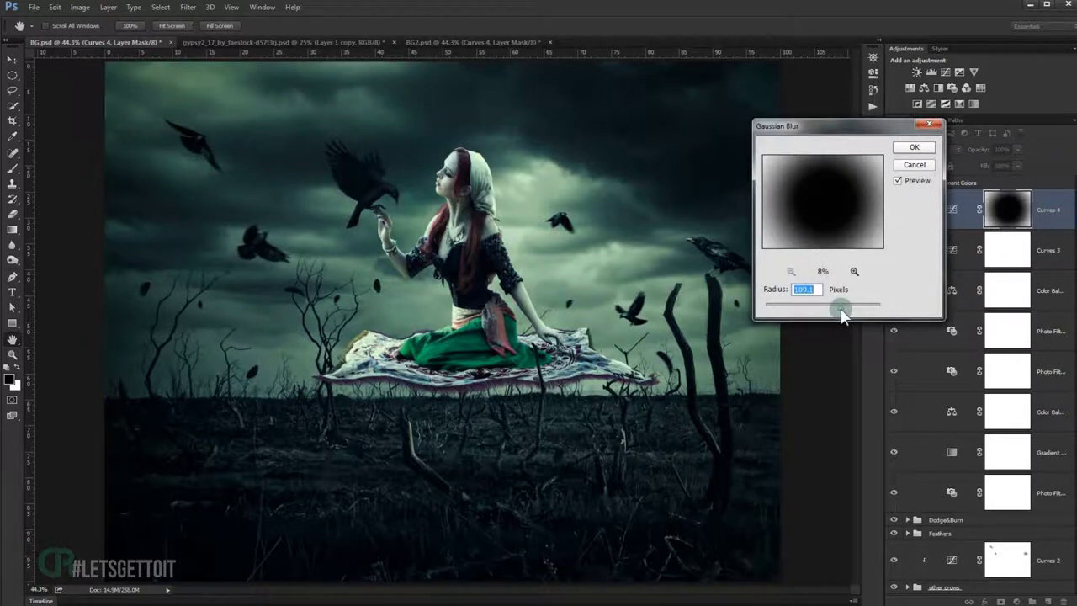
click(915, 166)
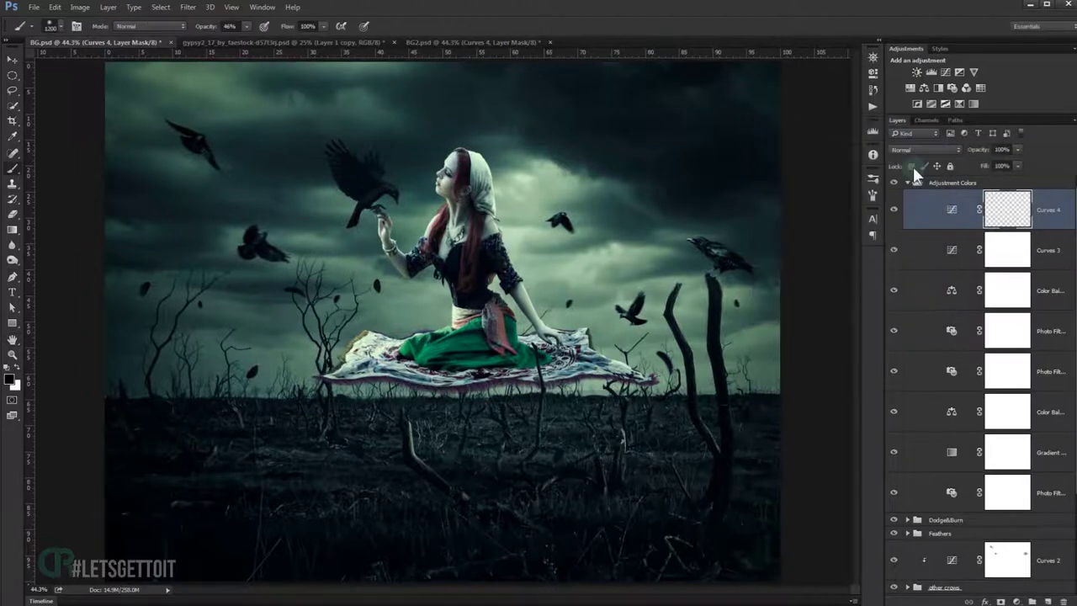
Compare the vignette on and off, then switch to the Move tool.
click(895, 210)
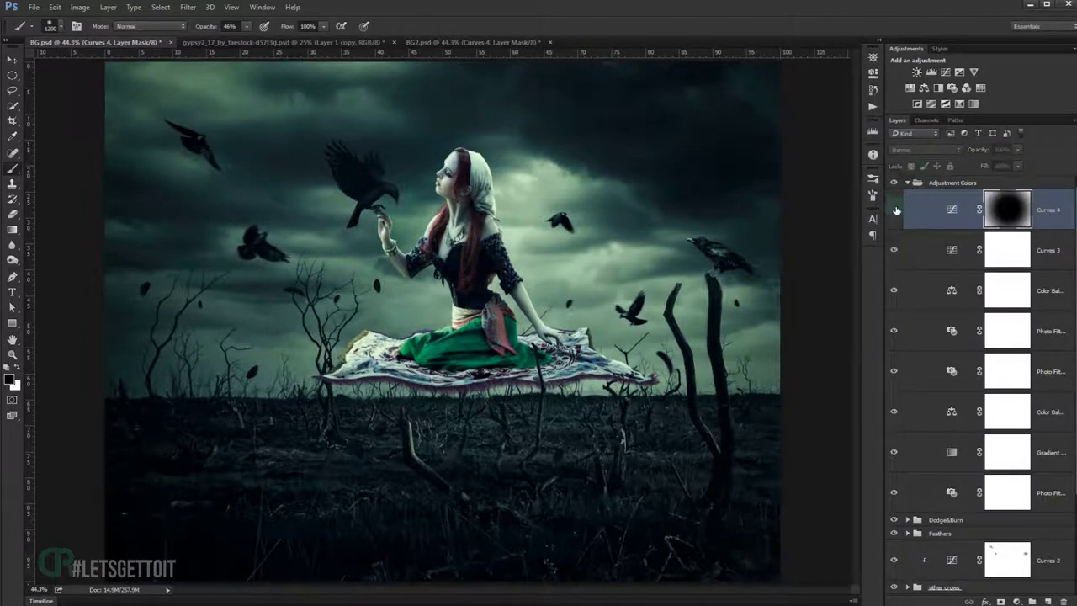
click(896, 209)
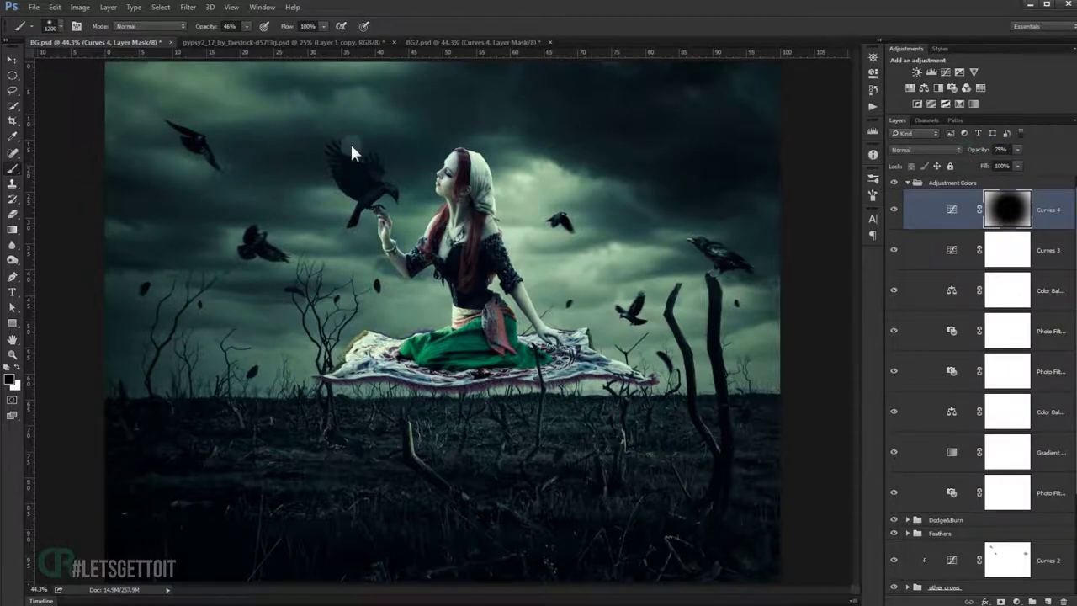
click(12, 60)
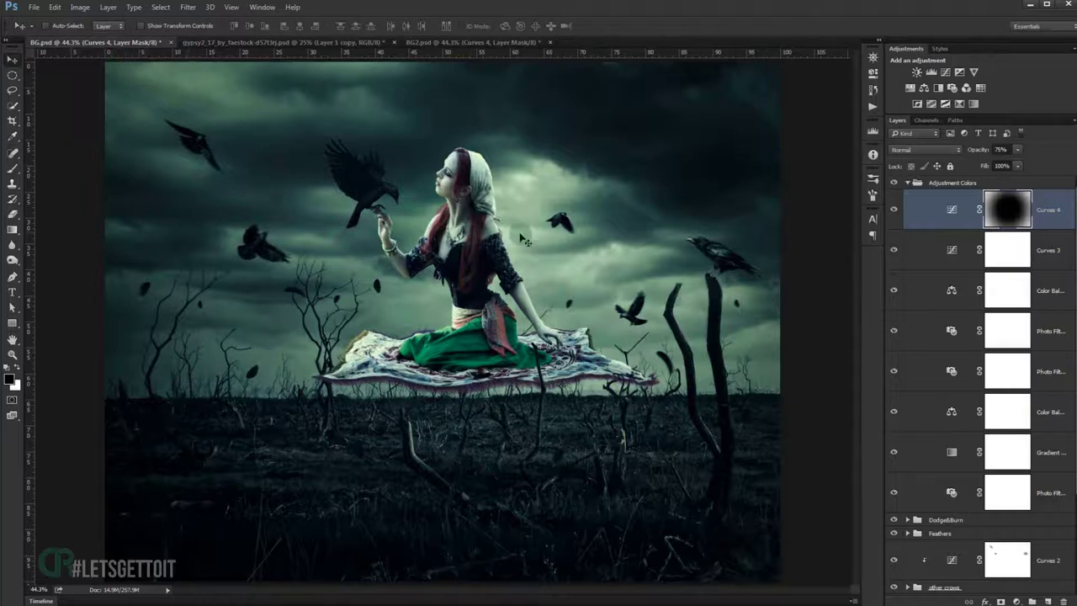
Collapse the Adjustment Colors group and toggle it off and on to compare the grade.
click(907, 182)
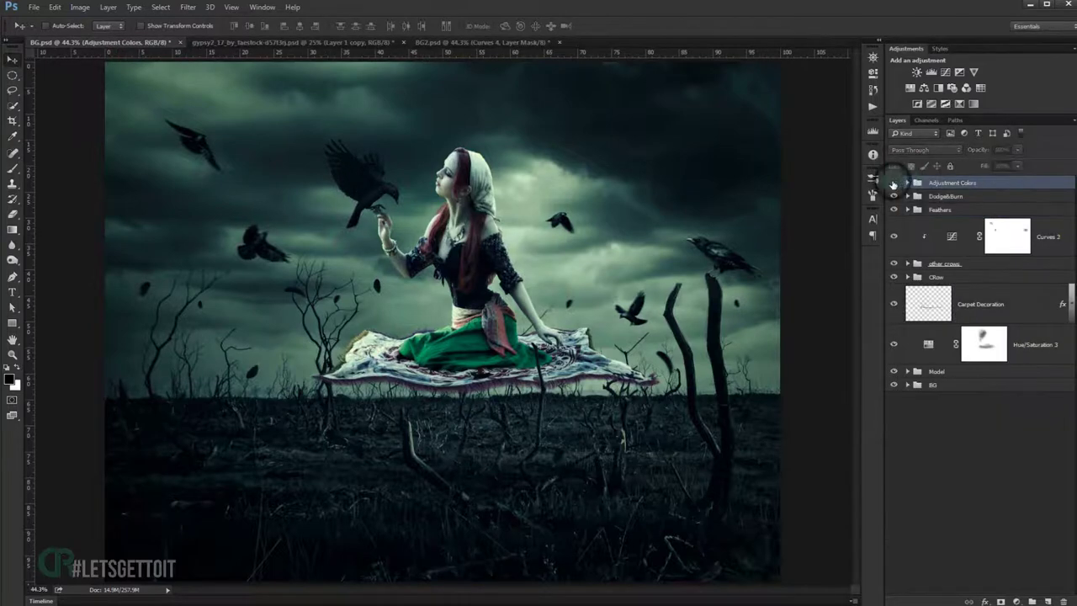
click(894, 183)
click(894, 183)
key(ctrl+minus)
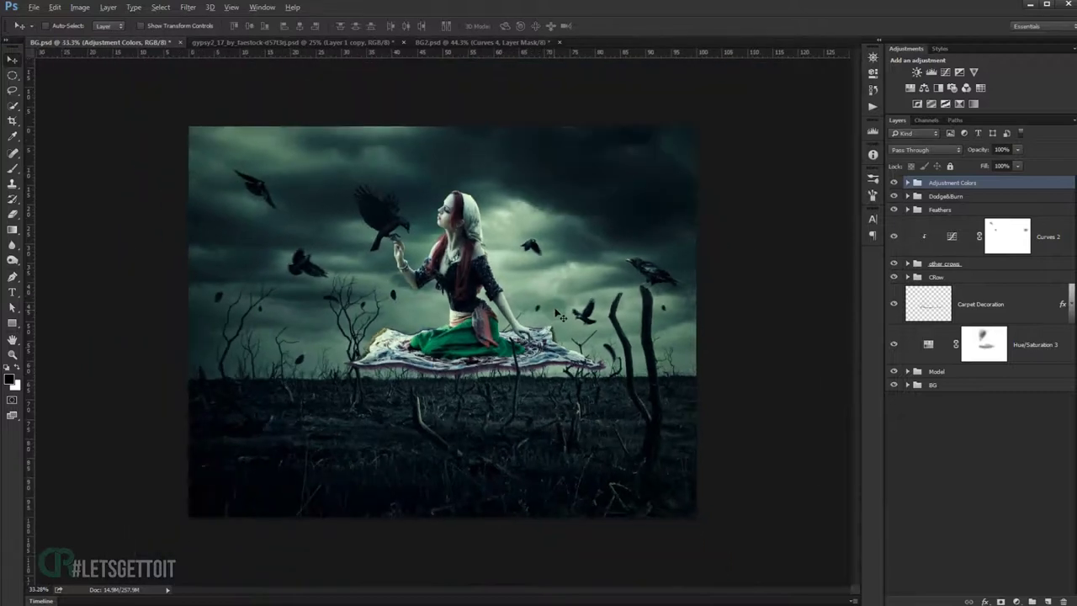
click(894, 182)
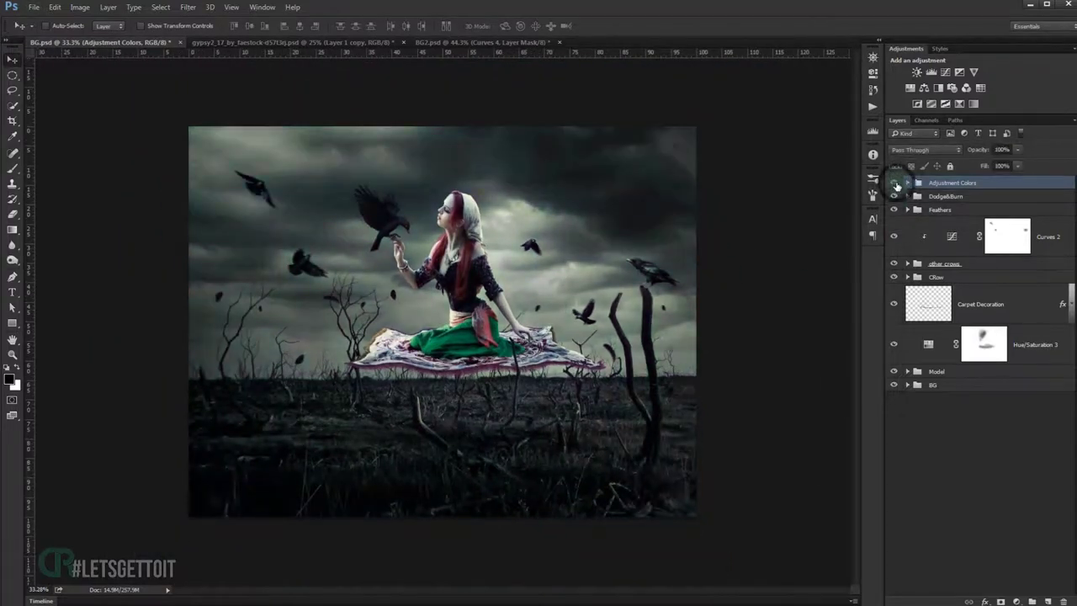
click(894, 183)
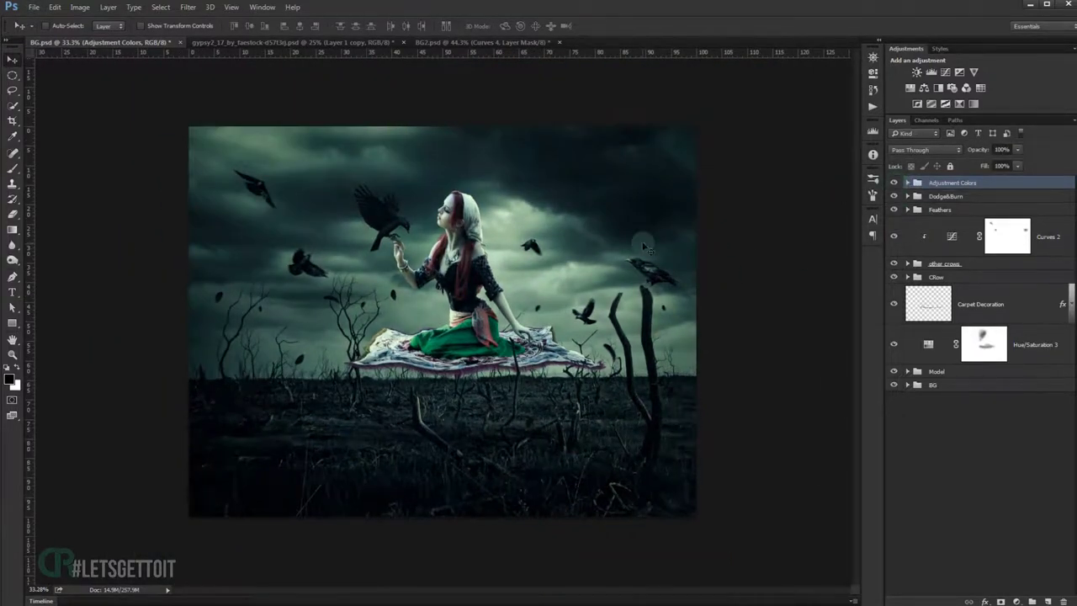
Fit the finished composite to the window with the panels hidden.
key(ctrl+0)
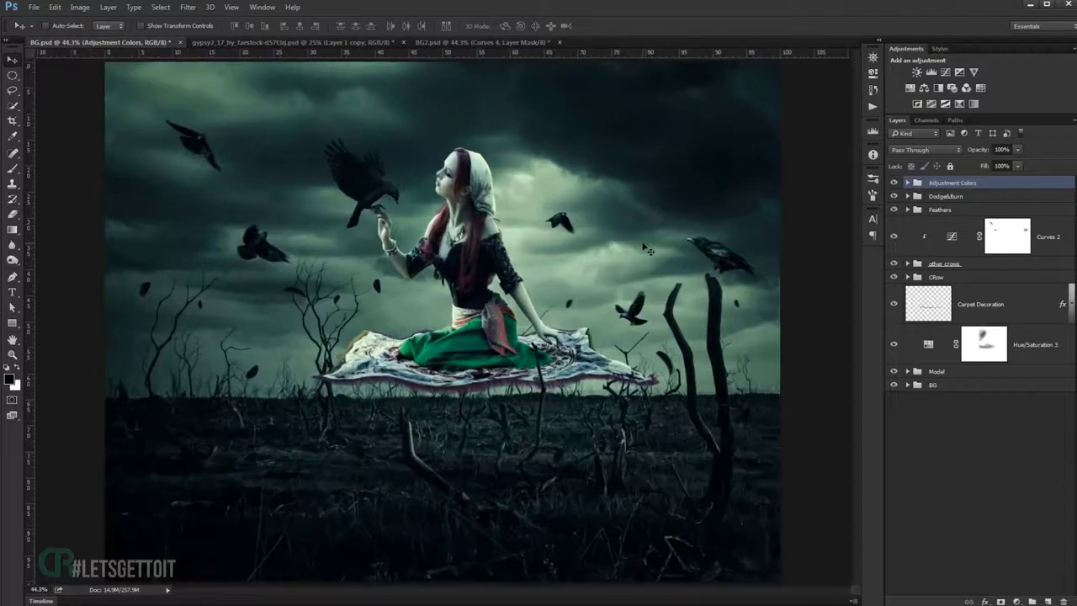
key(Tab)
key(ctrl+0)
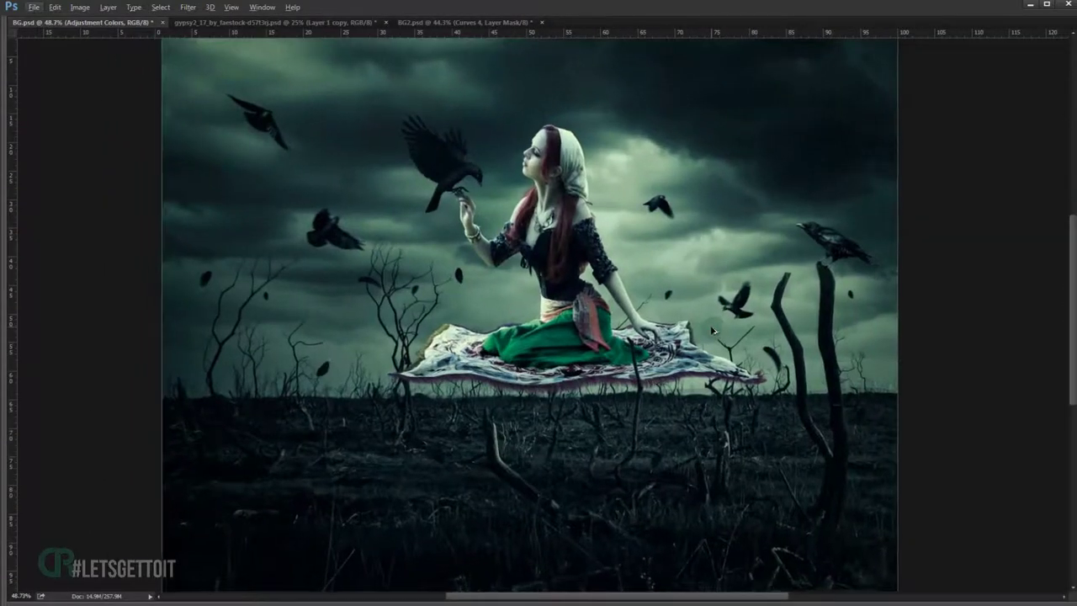